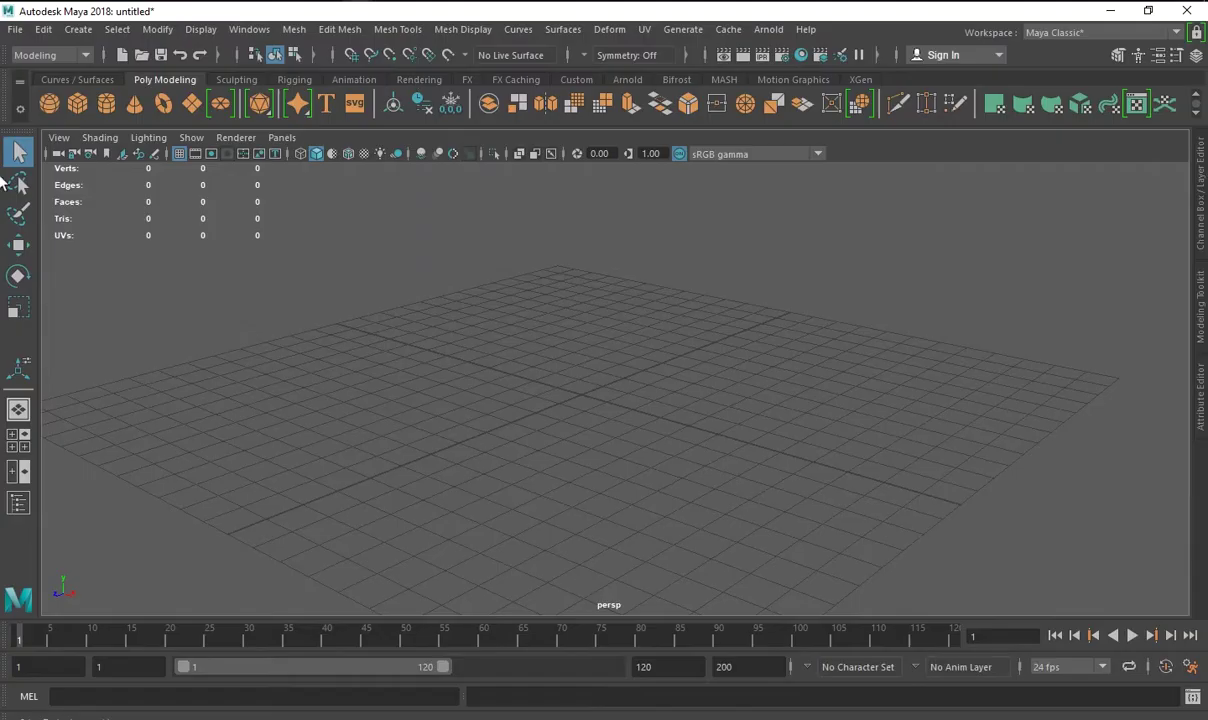
Create a polygon cube, scale it up, and raise it above the grid.
click(106, 103)
key(r)
mouse_move(581, 395)
mouse_down()
mouse_move(650, 472)
mouse_move(580, 443)
mouse_move(706, 572)
mouse_move(512, 398)
mouse_up()
key(w)
mouse_move(577, 362)
mouse_down()
mouse_move(566, 278)
mouse_move(526, 426)
mouse_move(172, 345)
mouse_up()
key(r)
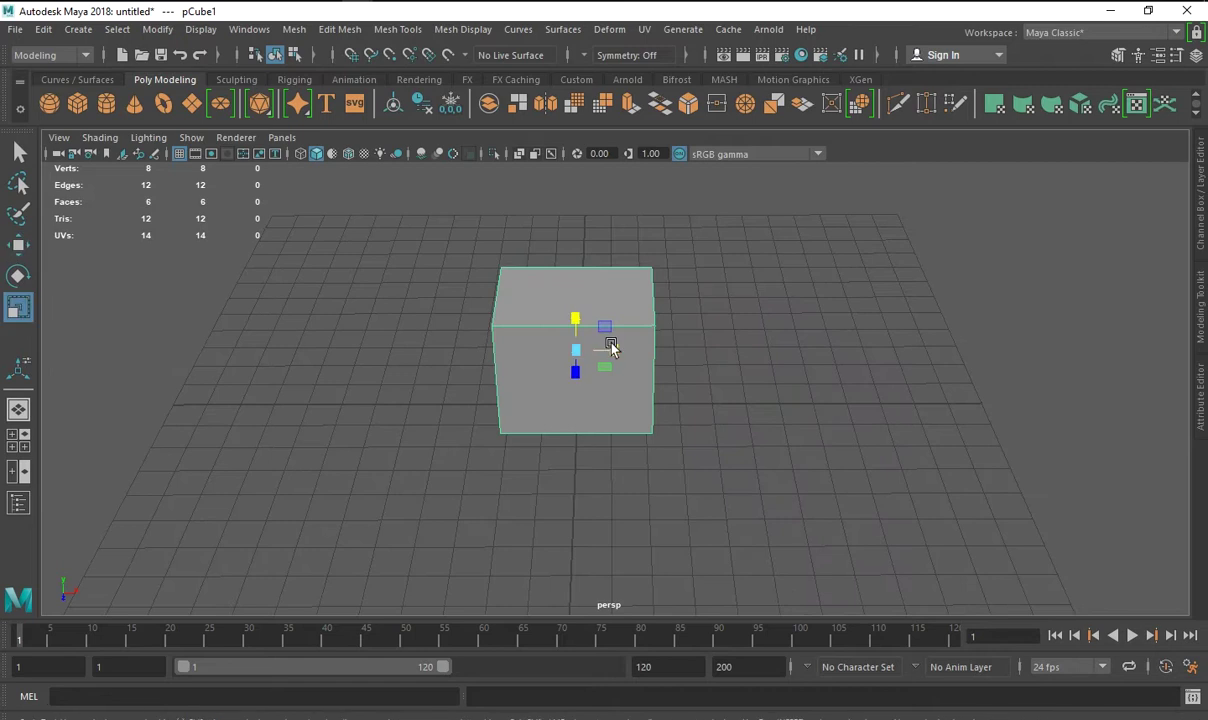
Insert an edge loop just below the box's top edge.
mouse_move(611, 346)
alt+mouse_down()
mouse_move(599, 428)
mouse_move(534, 395)
mouse_move(580, 401)
alt+mouse_up()
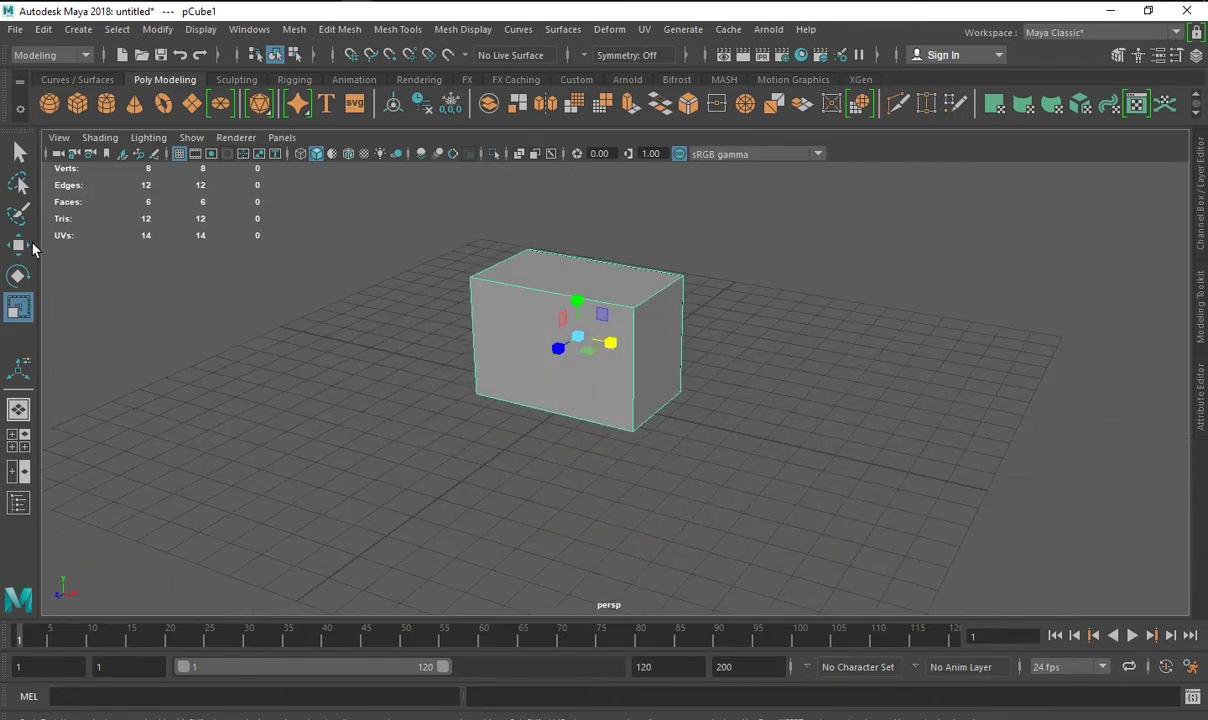
scroll(140, 320, up, 3)
key(w)
right_drag(573, 232, 505, 259)
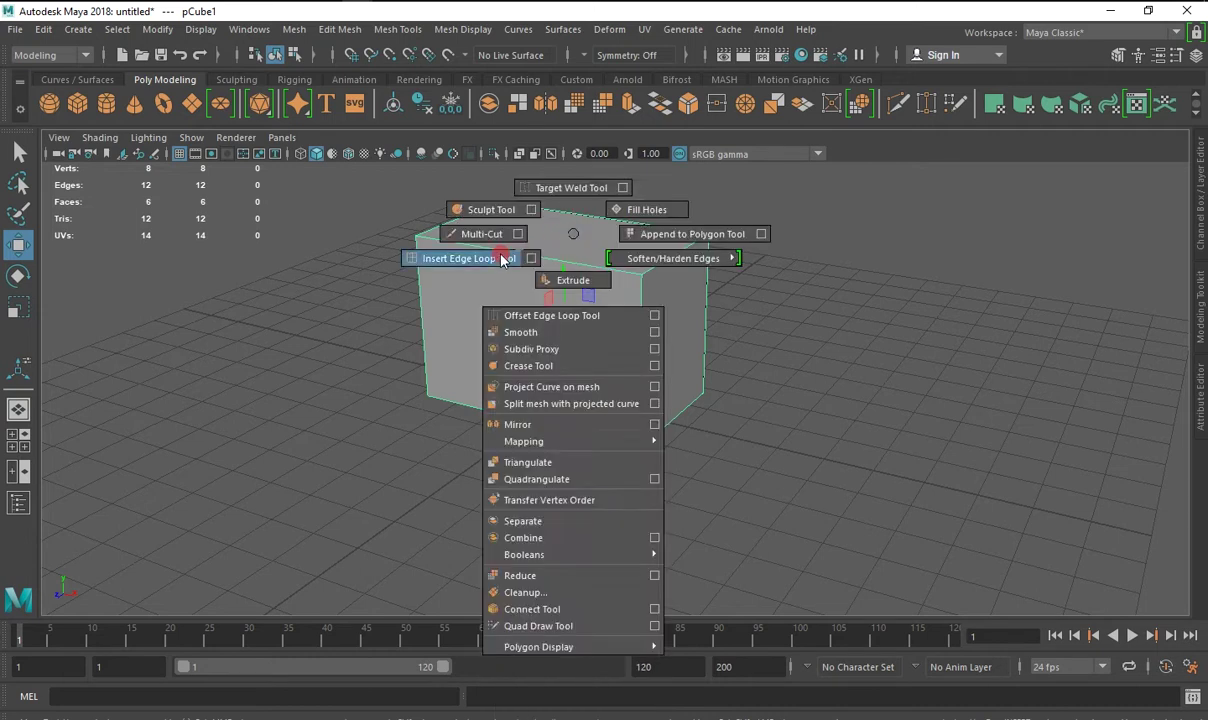
click(642, 291)
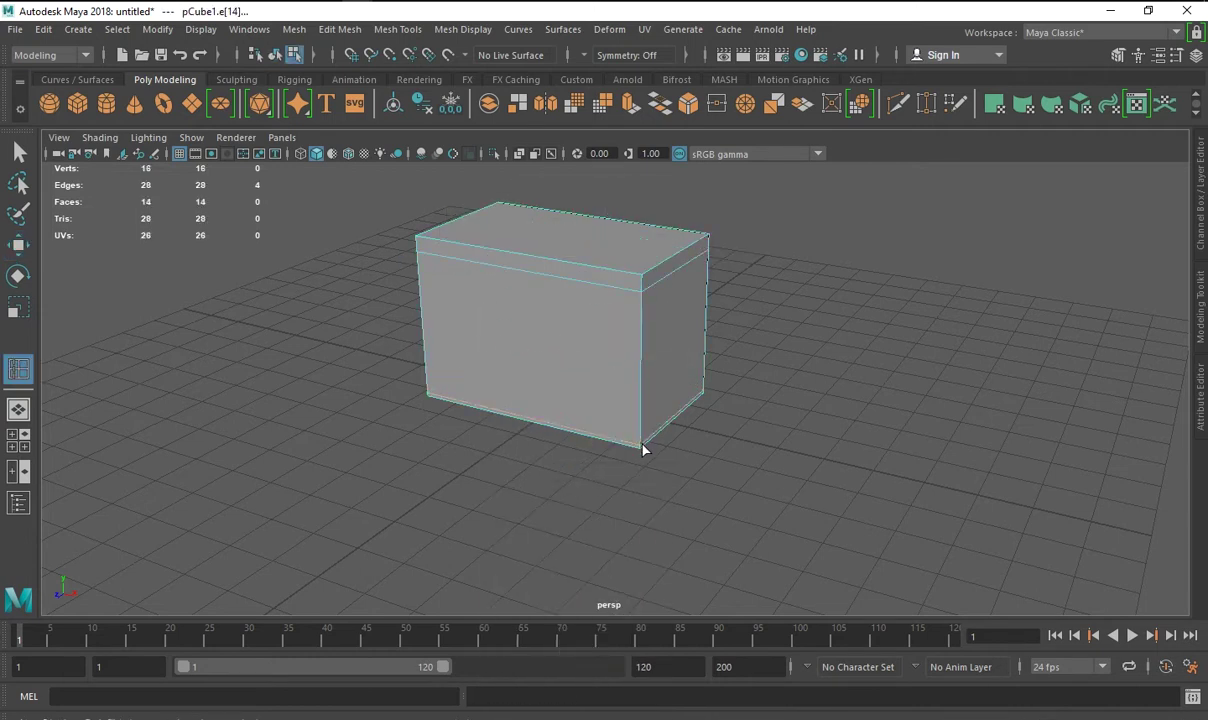
right_click(526, 298)
key(space)
key(space)
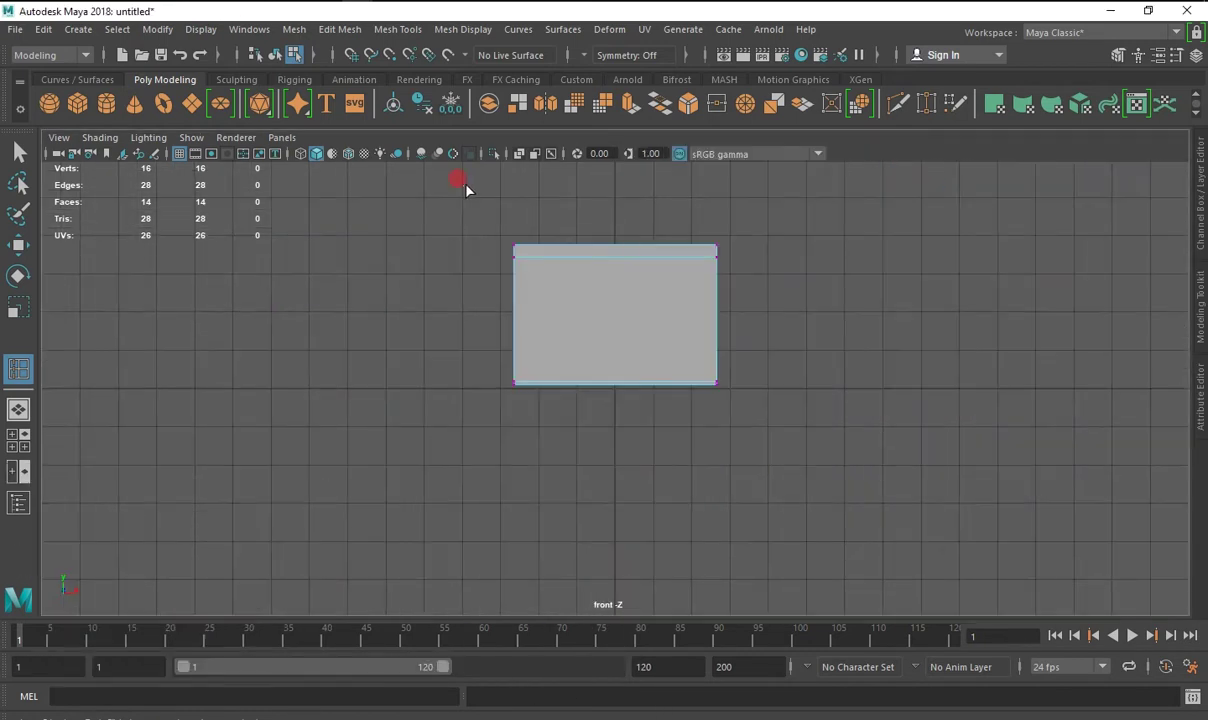
In front view, select the box's top vertices and scale them inward.
drag(465, 190, 755, 243)
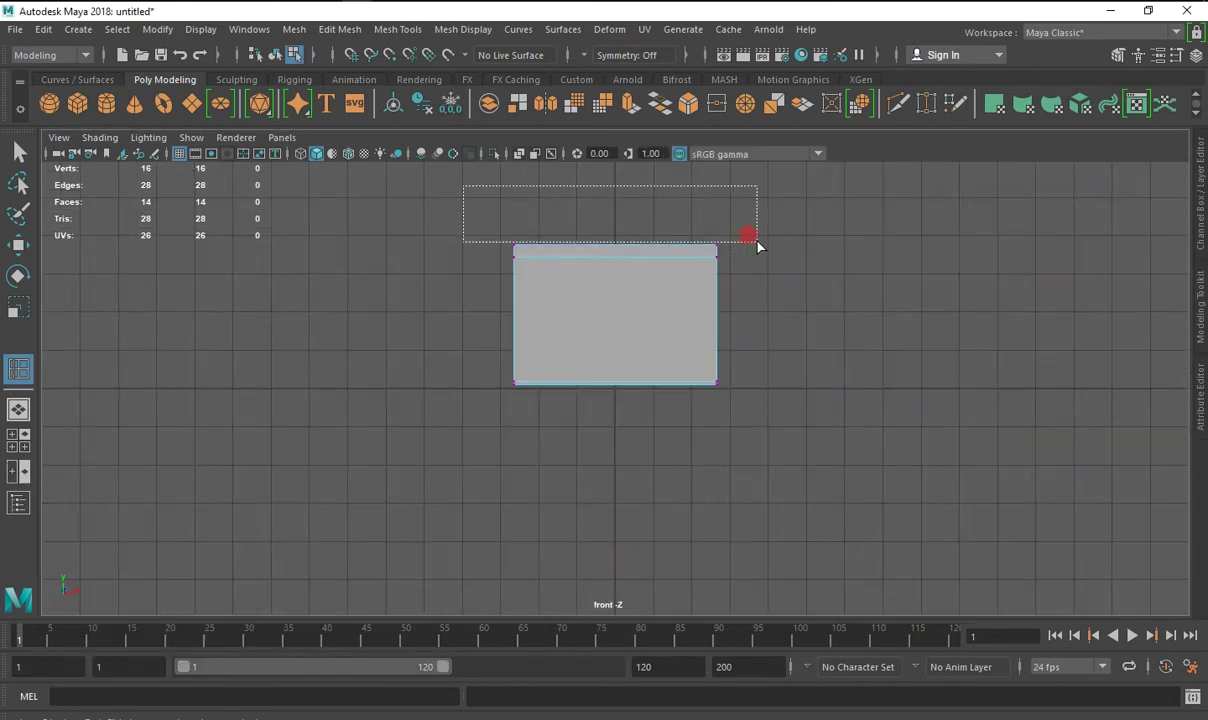
click(18, 245)
right_drag(609, 342, 605, 236)
key(F8)
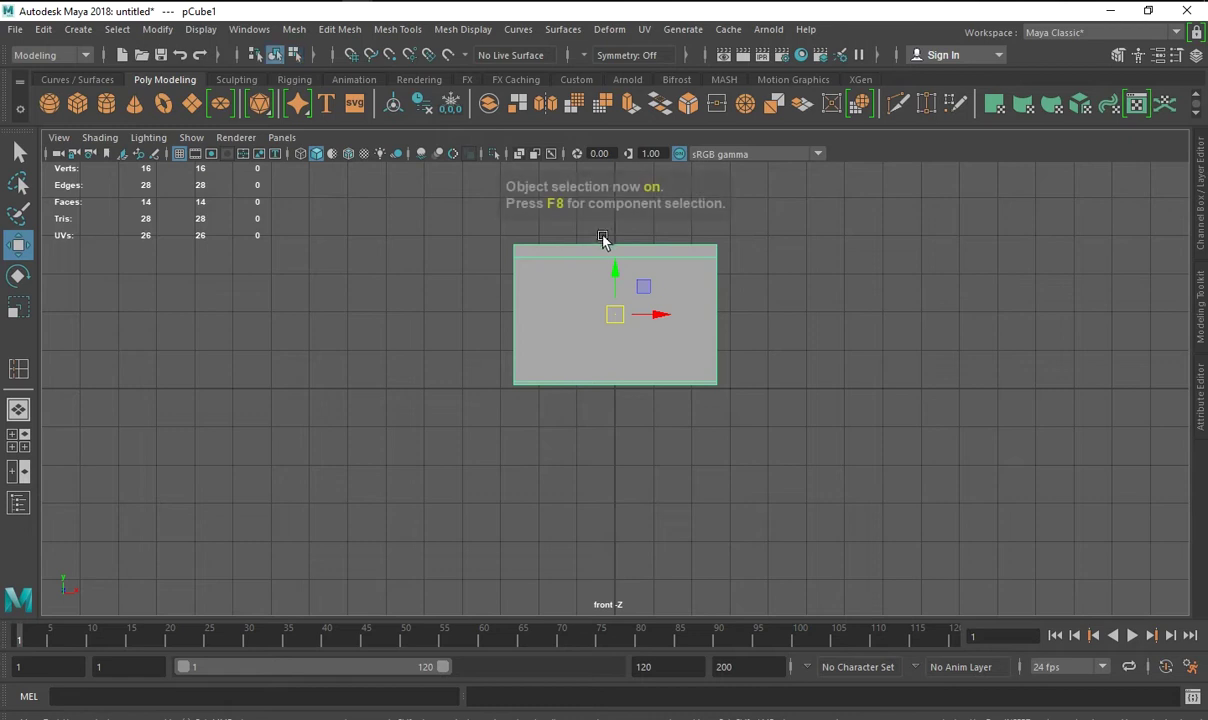
key(F8)
drag(420, 193, 753, 289)
key(r)
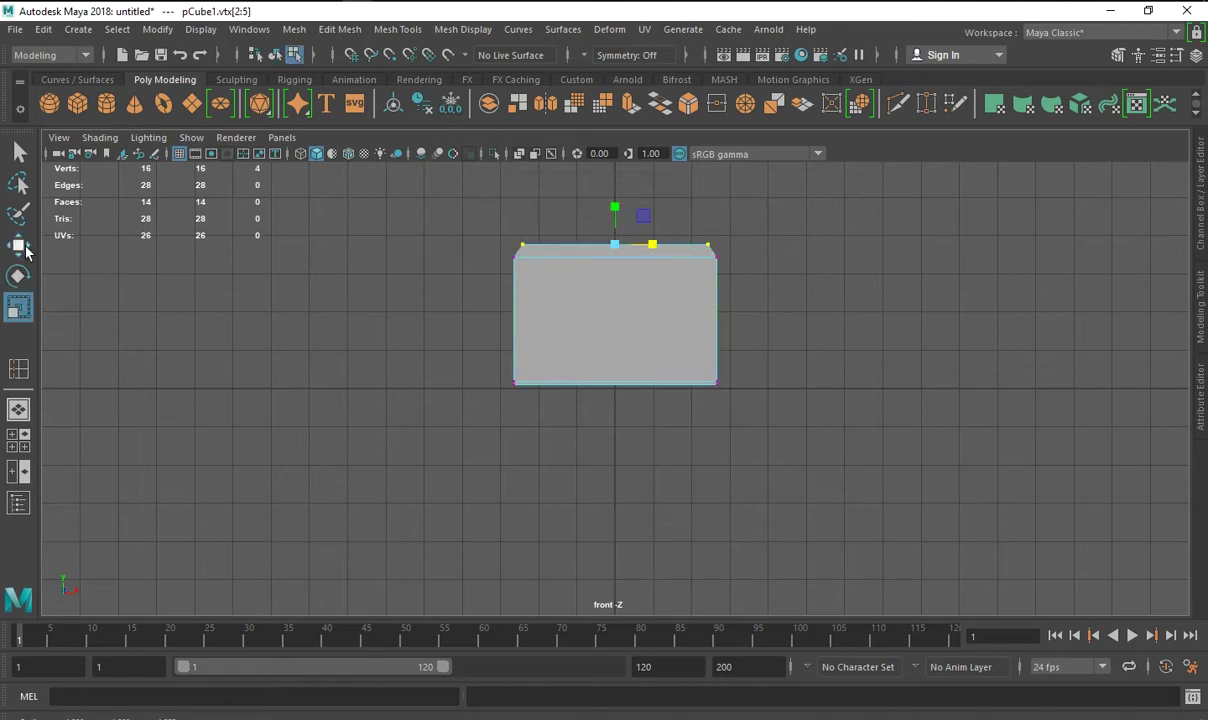
click(19, 246)
key(F8)
Check the narrowed box in perspective with smooth preview on, then turn it off.
key(space)
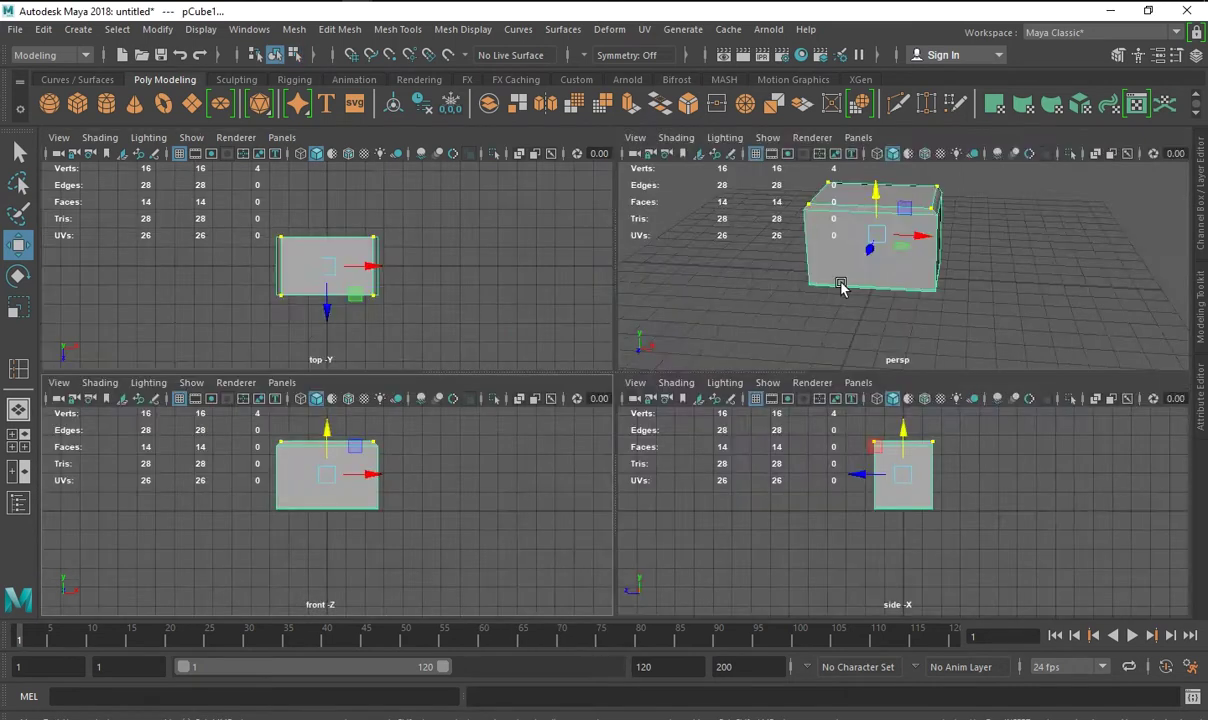
key(space)
key(3)
click(717, 353)
mouse_move(717, 353)
alt+mouse_down()
mouse_move(595, 368)
mouse_move(655, 496)
mouse_move(584, 202)
alt+mouse_up()
click(595, 368)
key(1)
shift+right_drag(615, 268, 512, 280)
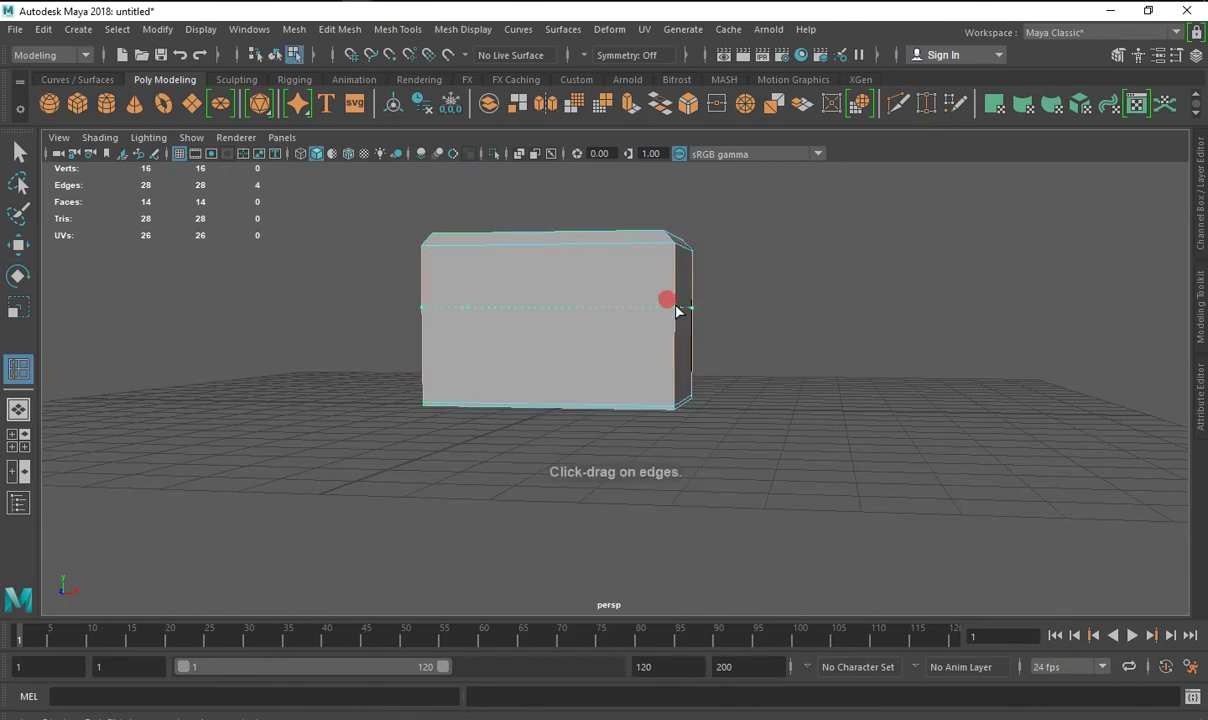
Insert a horizontal edge loop across the box's middle and split an edge ring near the top.
mouse_move(668, 298)
mouse_down()
mouse_move(676, 322)
mouse_move(590, 385)
mouse_up()
mouse_move(610, 256)
mouse_down()
mouse_move(642, 299)
mouse_move(615, 280)
mouse_up()
key(F8)
right_drag(607, 264, 664, 208)
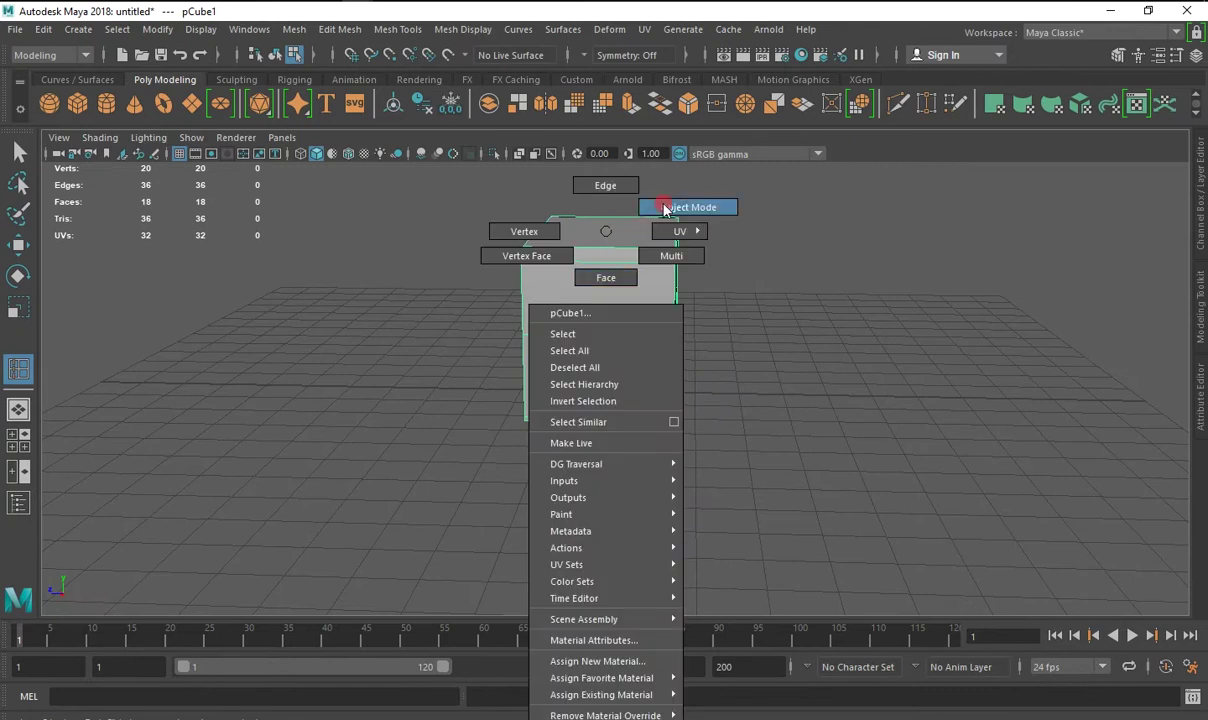
key(w)
right_drag(547, 240, 547, 186)
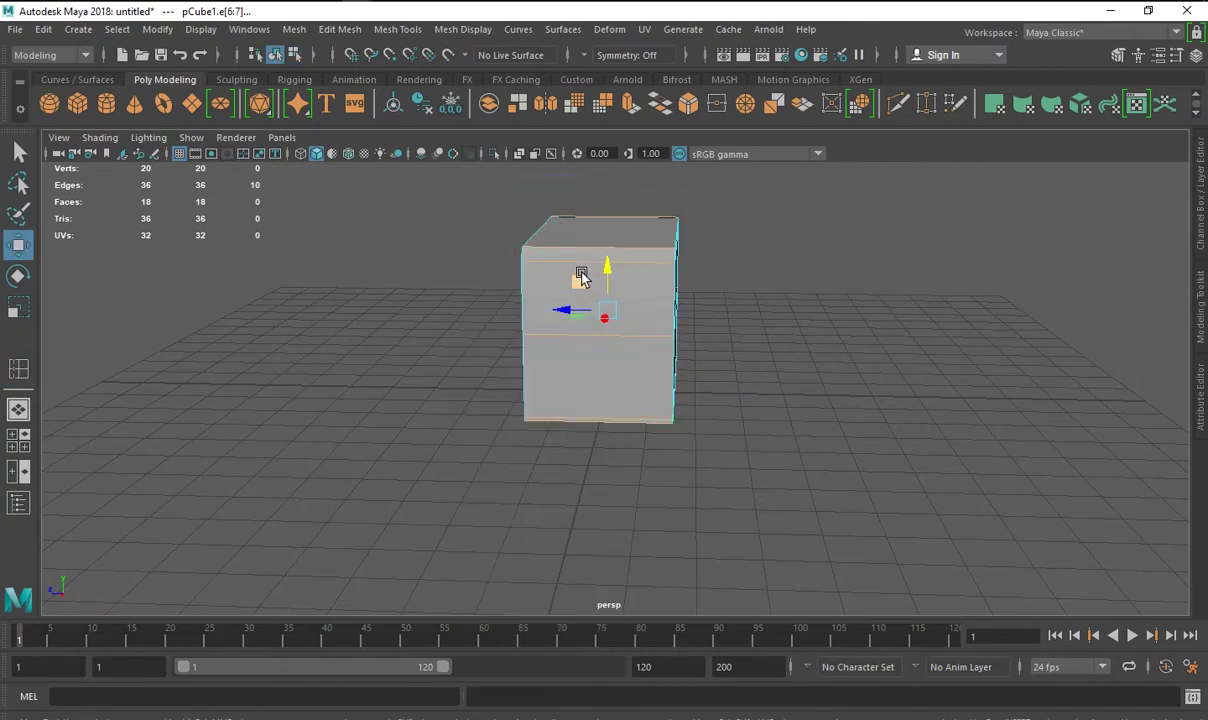
click(566, 263)
shift+right_drag(568, 263, 545, 310)
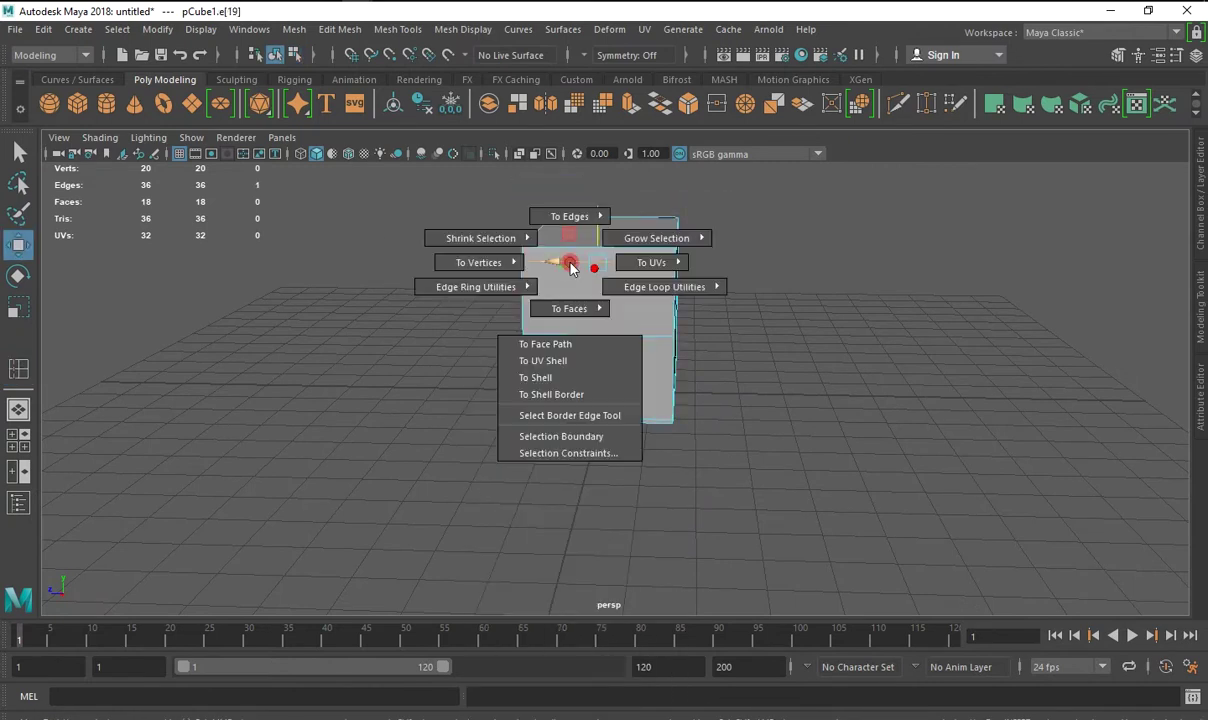
Add a vertical edge loop around the box from a front edge.
key(q)
alt+drag(196, 317, 542, 353)
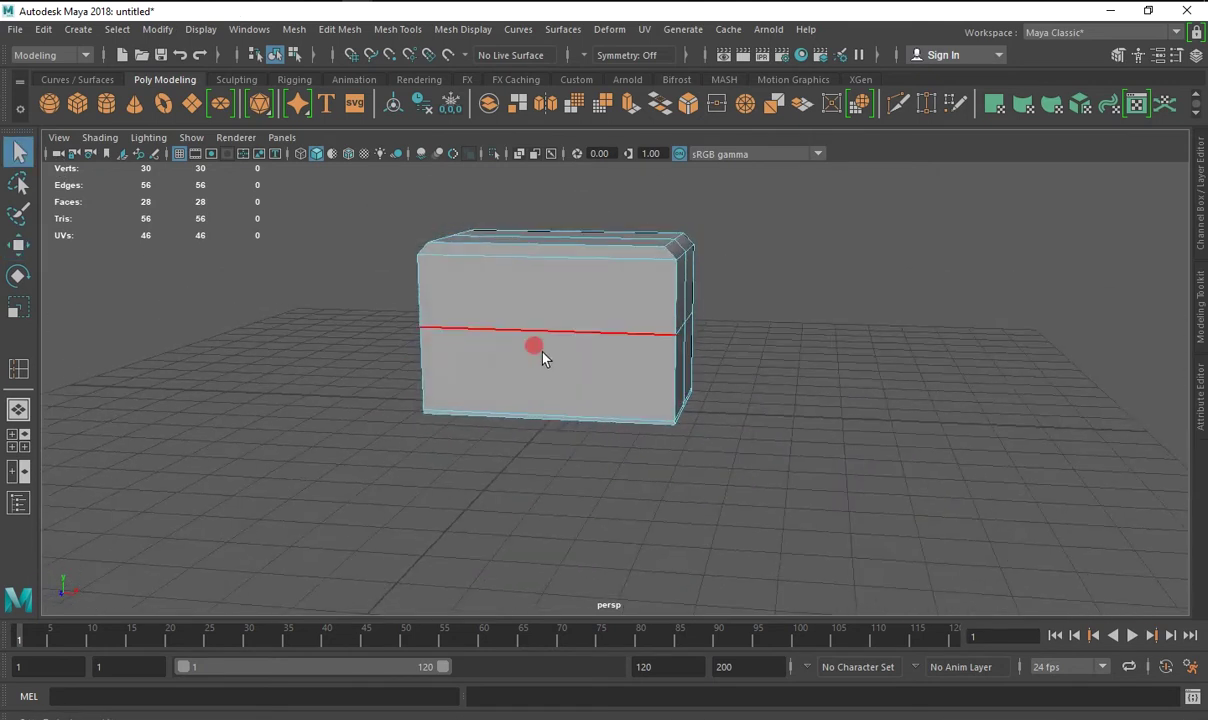
click(543, 358)
shift+right_drag(549, 343, 410, 366)
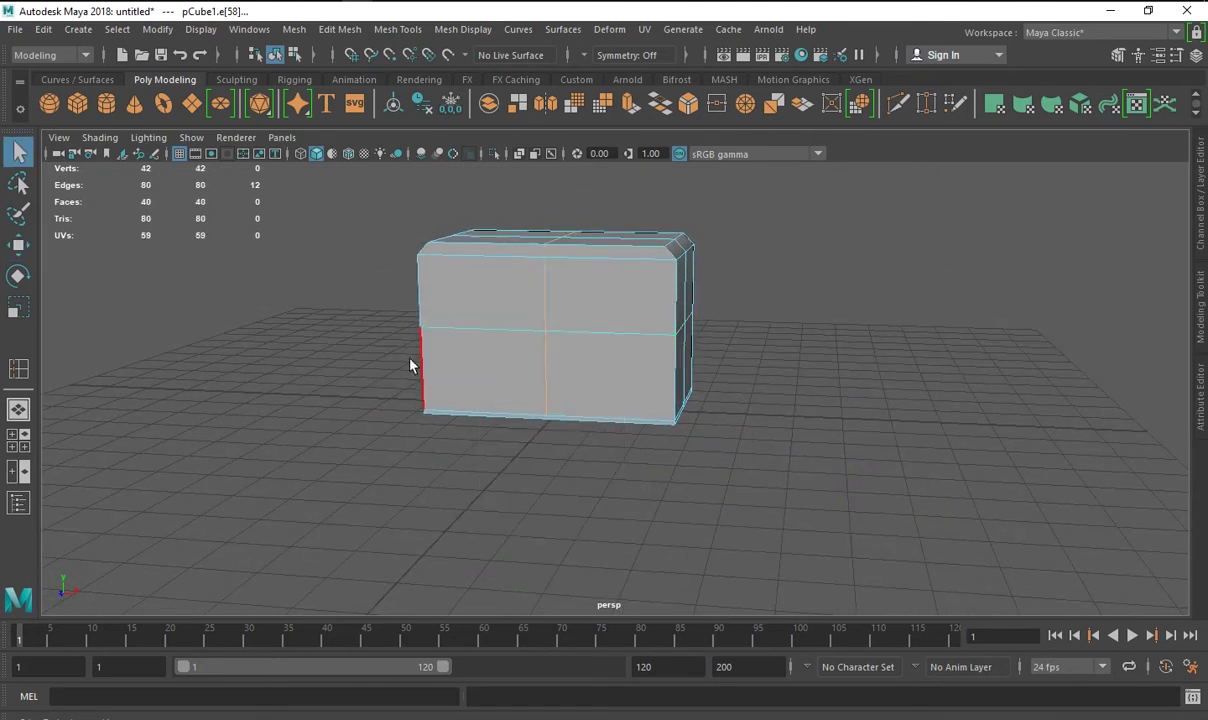
click(18, 244)
key(F8)
In front view, scale the top row of vertices inward and raise them into a dome.
key(3)
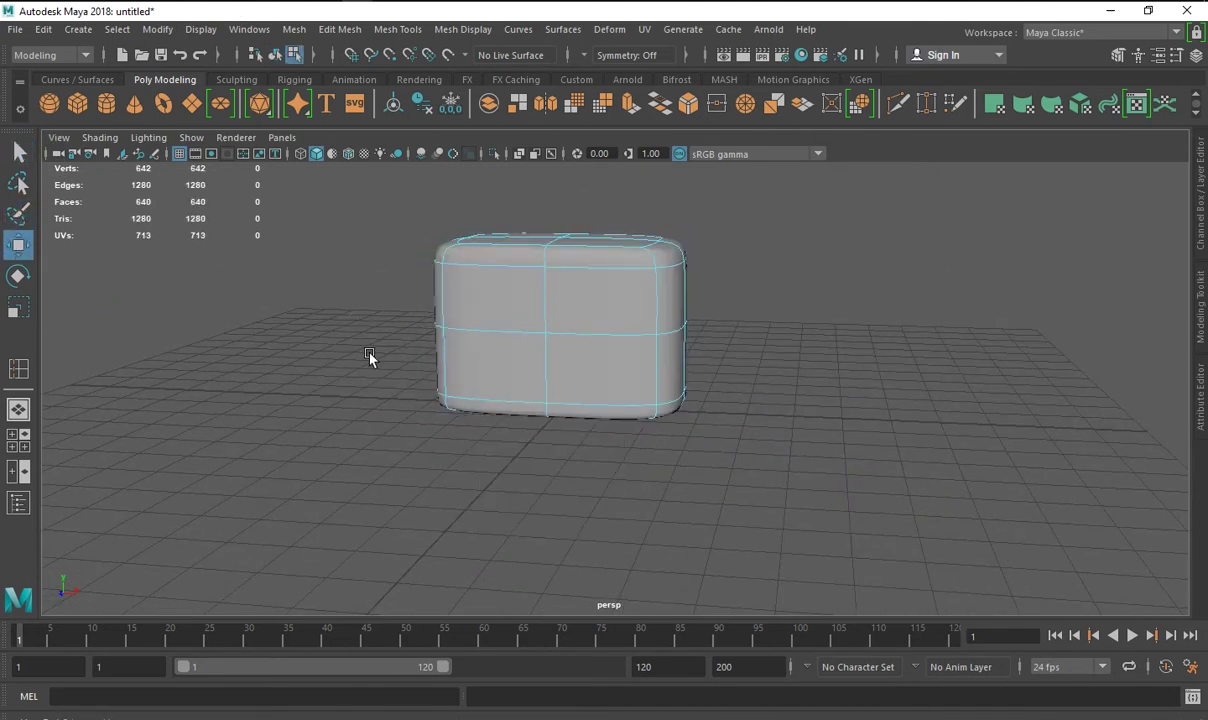
key(space)
key(F8)
drag(368, 203, 706, 258)
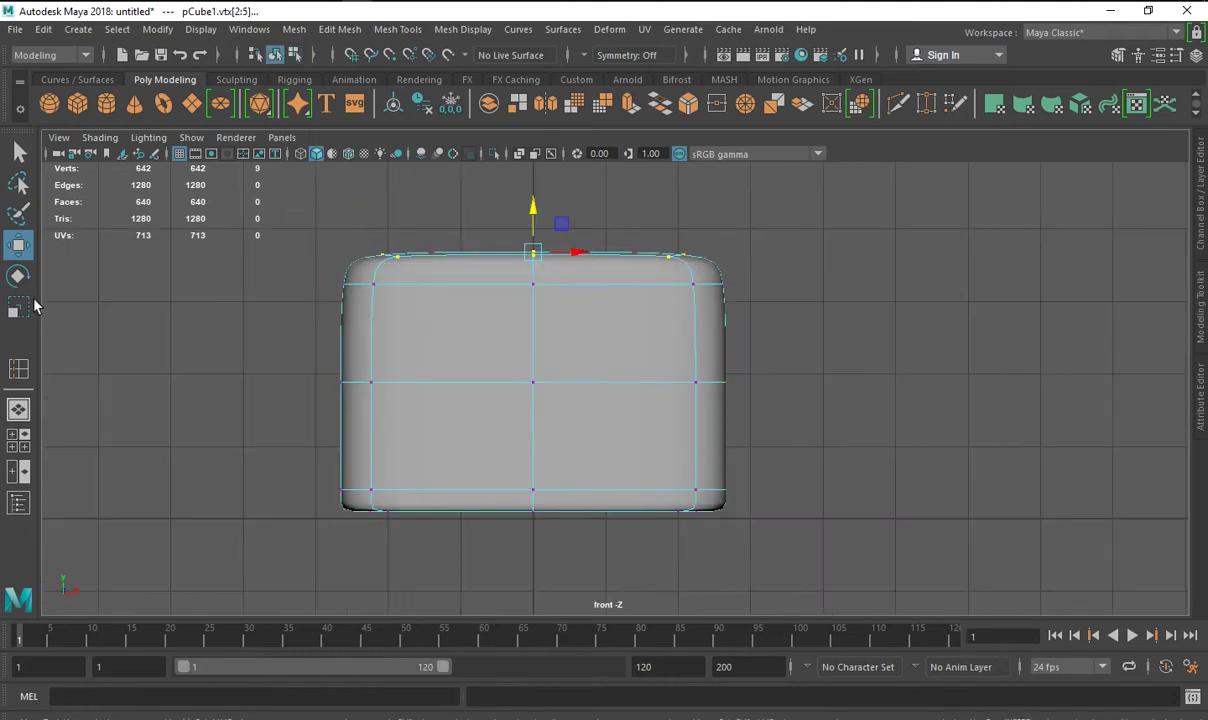
key(r)
drag(567, 254, 565, 257)
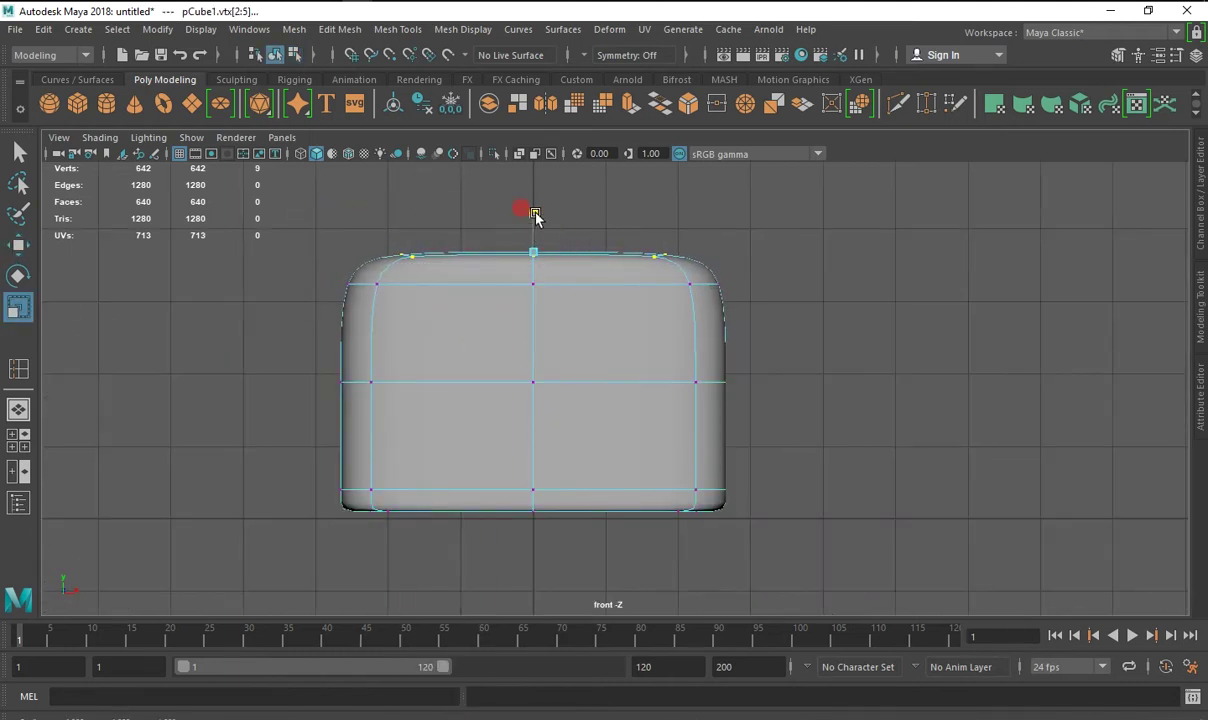
click(19, 247)
drag(531, 212, 533, 192)
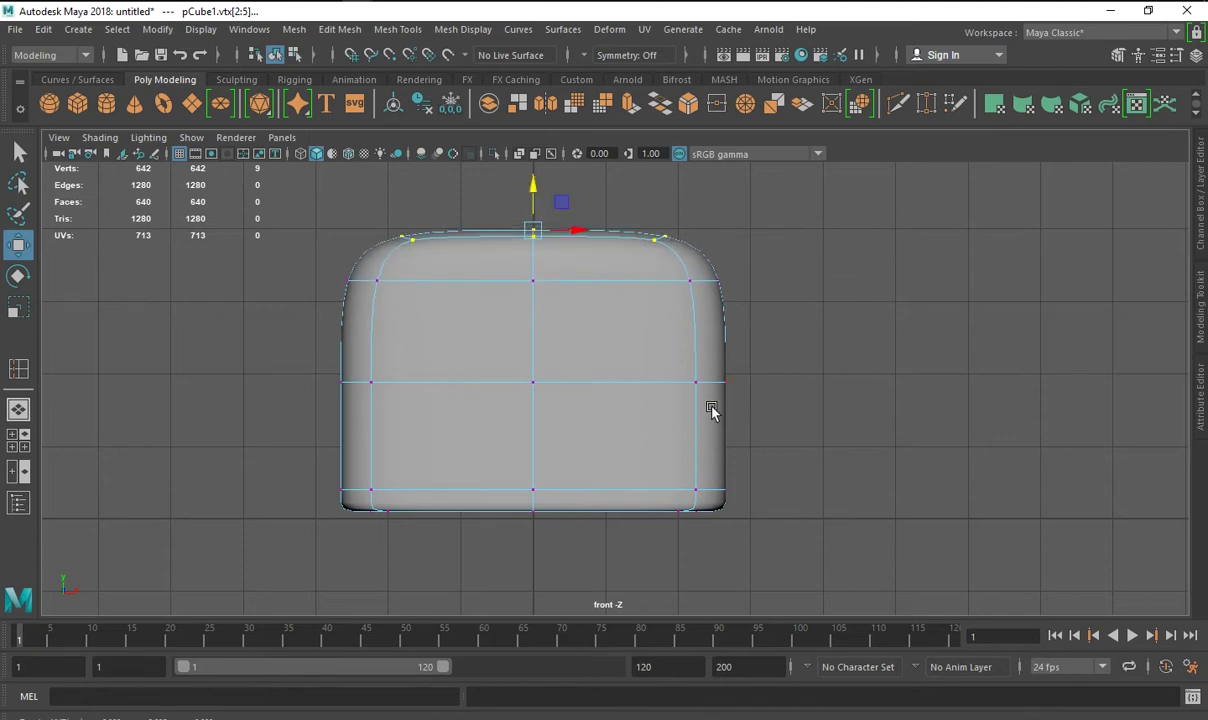
Inspect the domed toaster body in perspective and reselect the block.
key(space)
key(space)
alt+drag(806, 340, 709, 399)
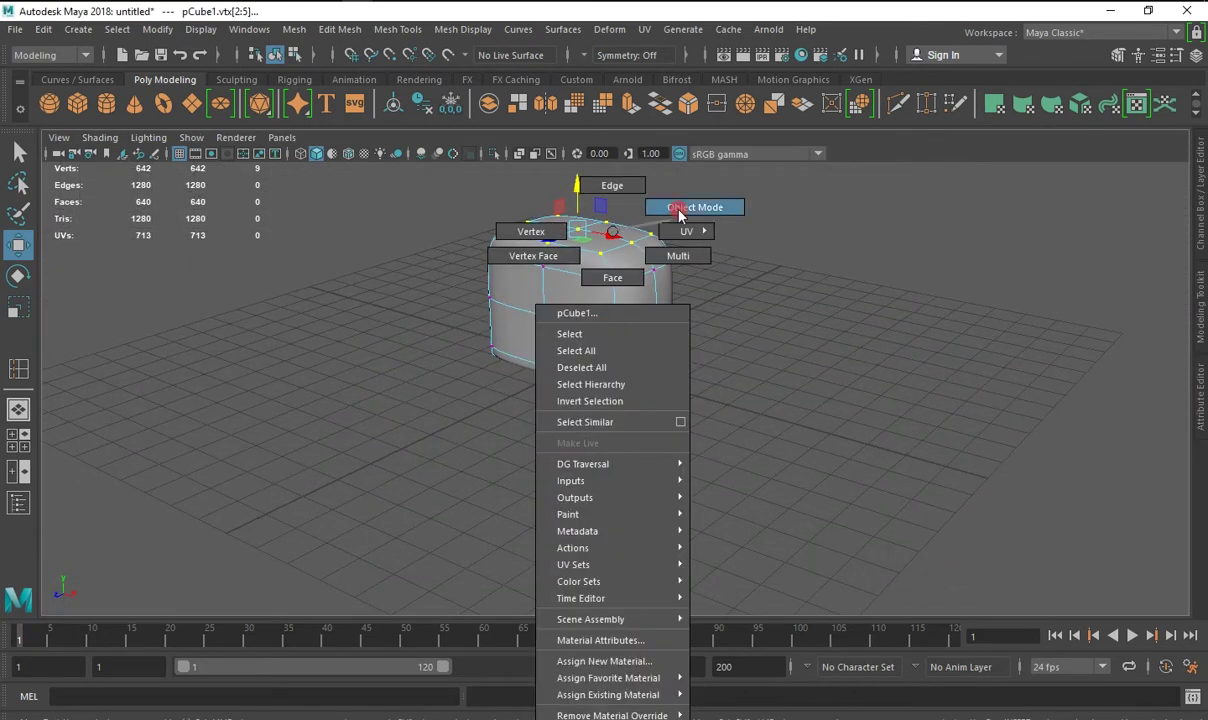
right_drag(609, 232, 696, 205)
click(753, 380)
alt+drag(753, 380, 852, 350)
alt+right_drag(545, 377, 666, 399)
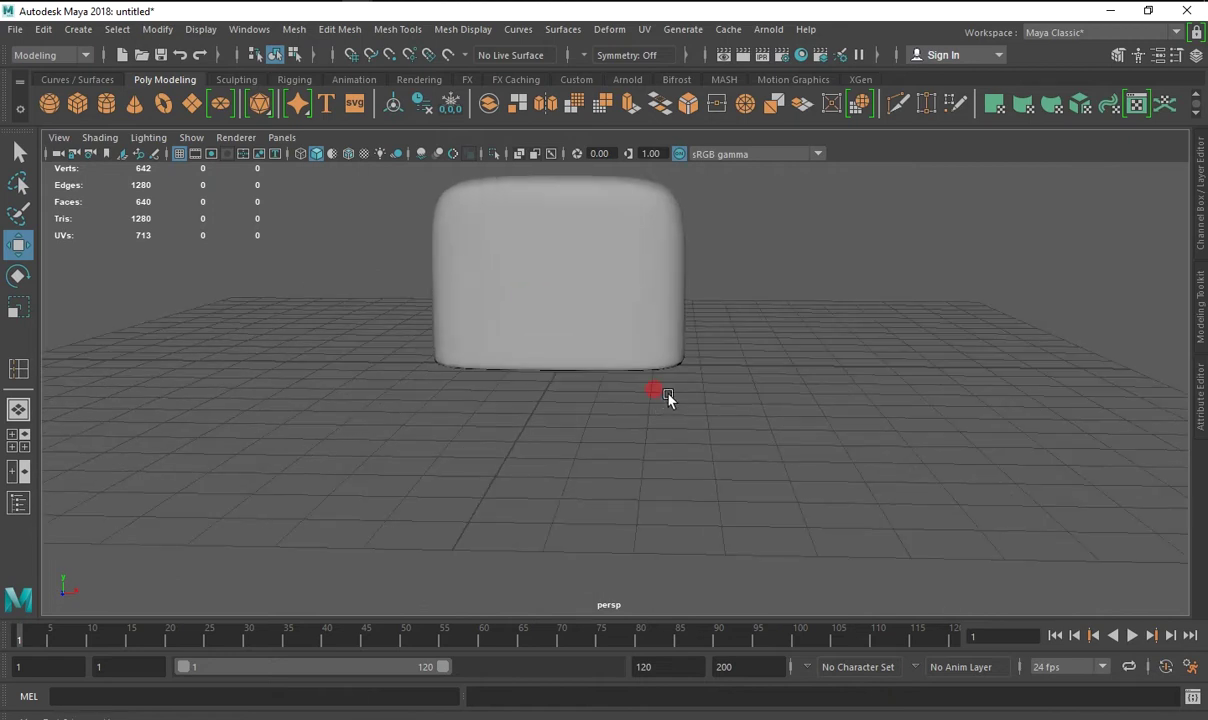
key(space)
click(357, 472)
Select the block's top edges in the side view.
key(1)
key(space)
key(space)
key(space)
scroll(693, 437, up, 2)
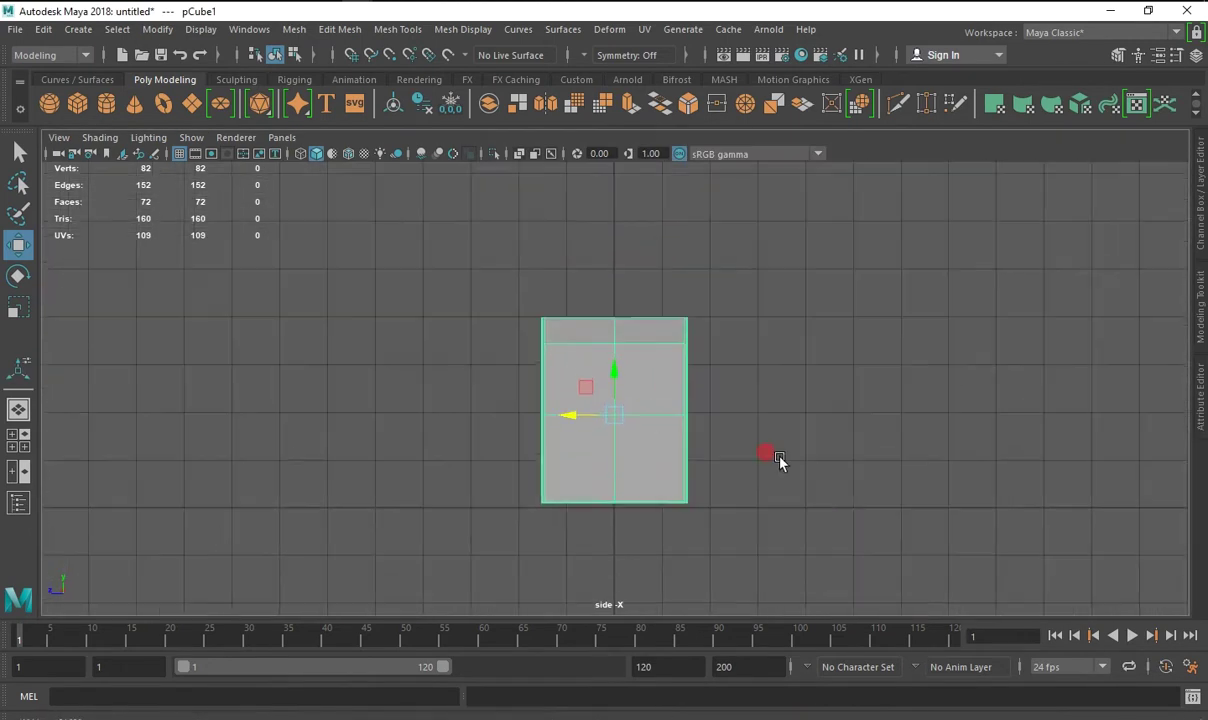
scroll(776, 461, up, 2)
right_drag(629, 229, 625, 183)
drag(612, 318, 690, 172)
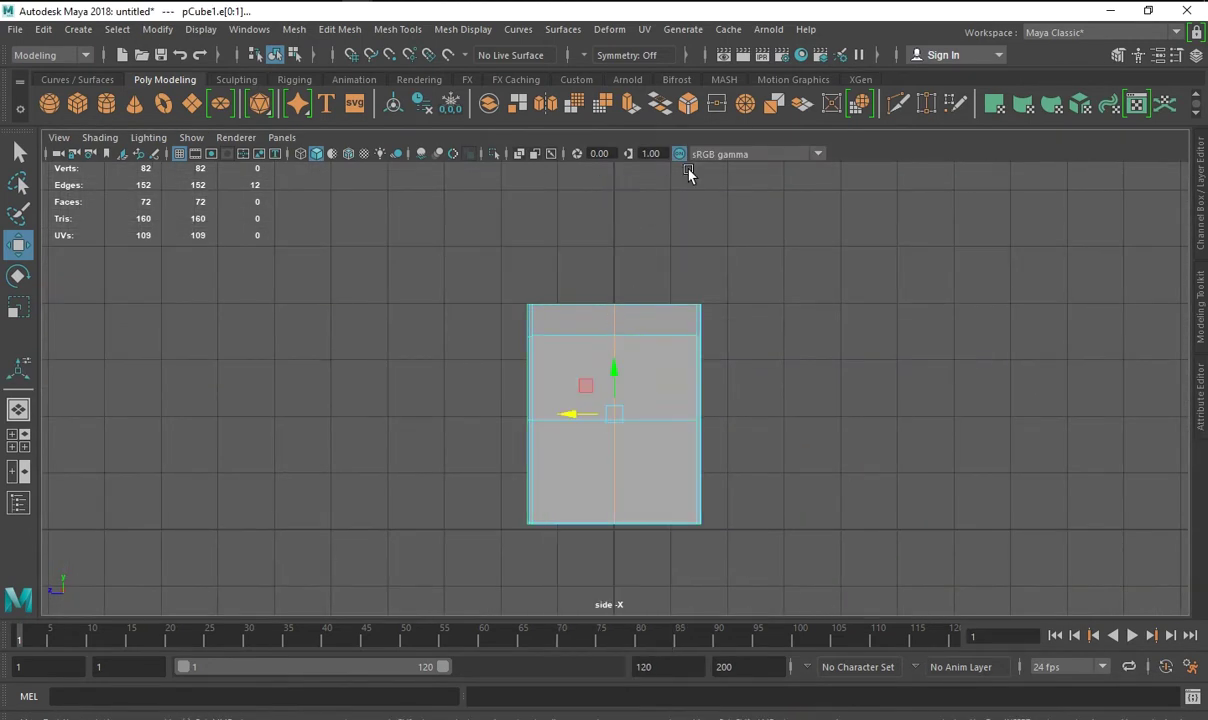
key(space)
key(space)
mouse_move(776, 205)
alt+mouse_down()
mouse_move(822, 385)
mouse_move(801, 440)
mouse_move(971, 404)
mouse_move(813, 314)
mouse_move(857, 464)
mouse_move(747, 267)
alt+mouse_up()
Bevel the selected top edges with a fraction of 0.7.
click(688, 104)
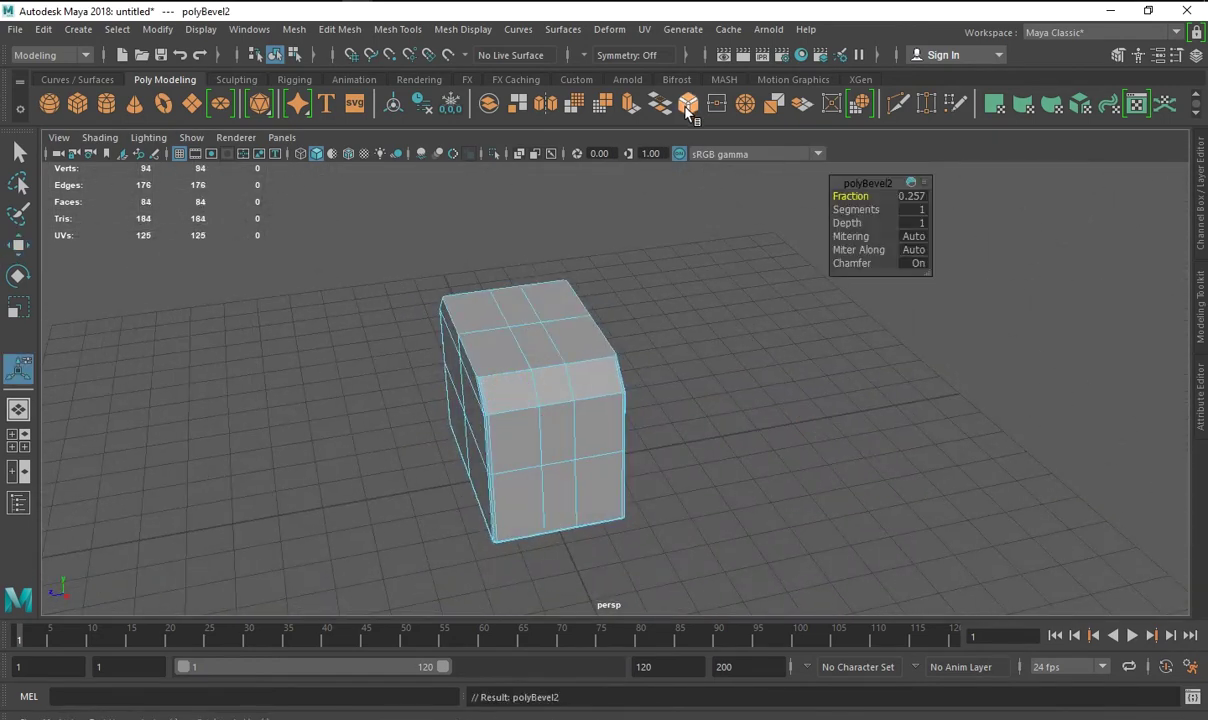
drag(843, 203, 669, 337)
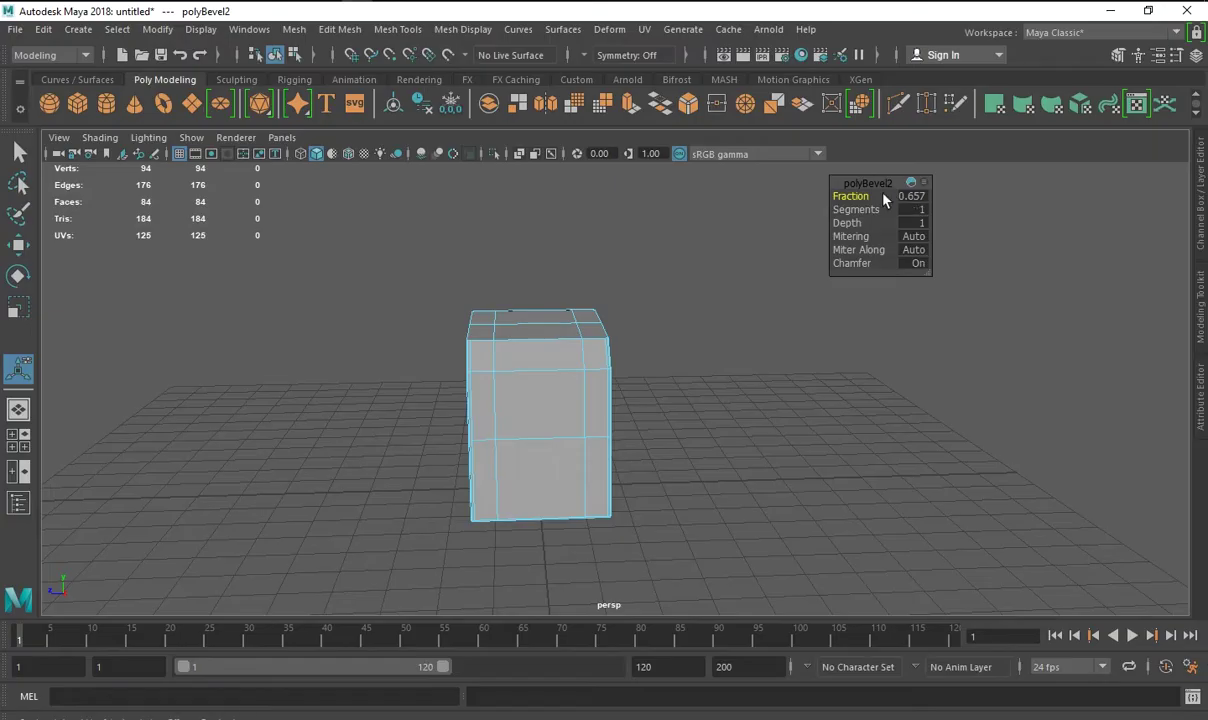
text(0.7)
key(Return)
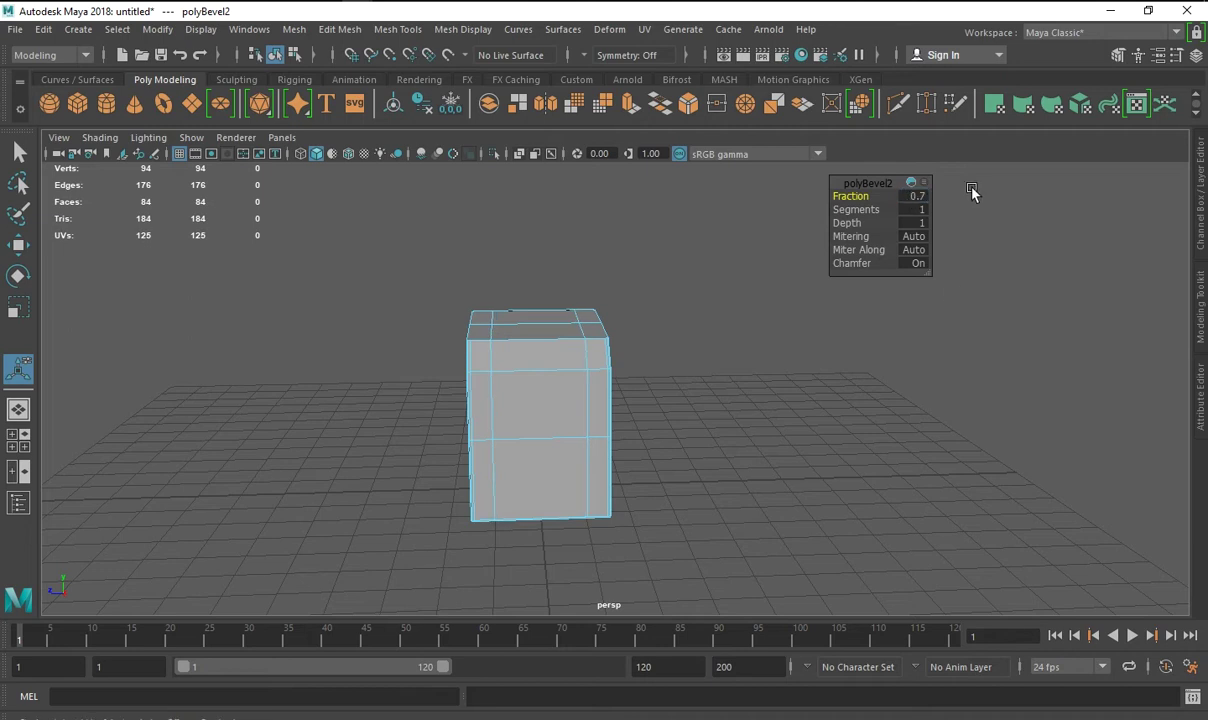
mouse_move(477, 404)
alt+mouse_down()
mouse_move(558, 440)
mouse_move(598, 420)
alt+mouse_up()
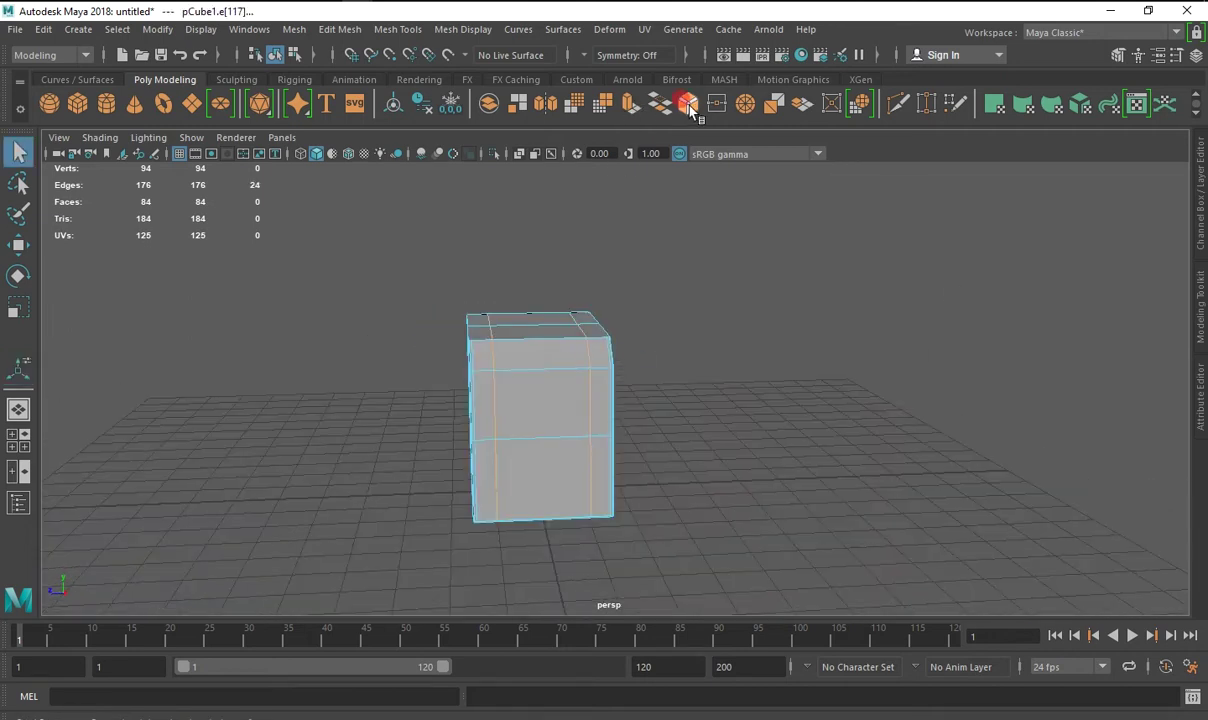
Bevel the block's vertical edges with a narrow 0.08 fraction.
click(641, 108)
drag(850, 197, 846, 197)
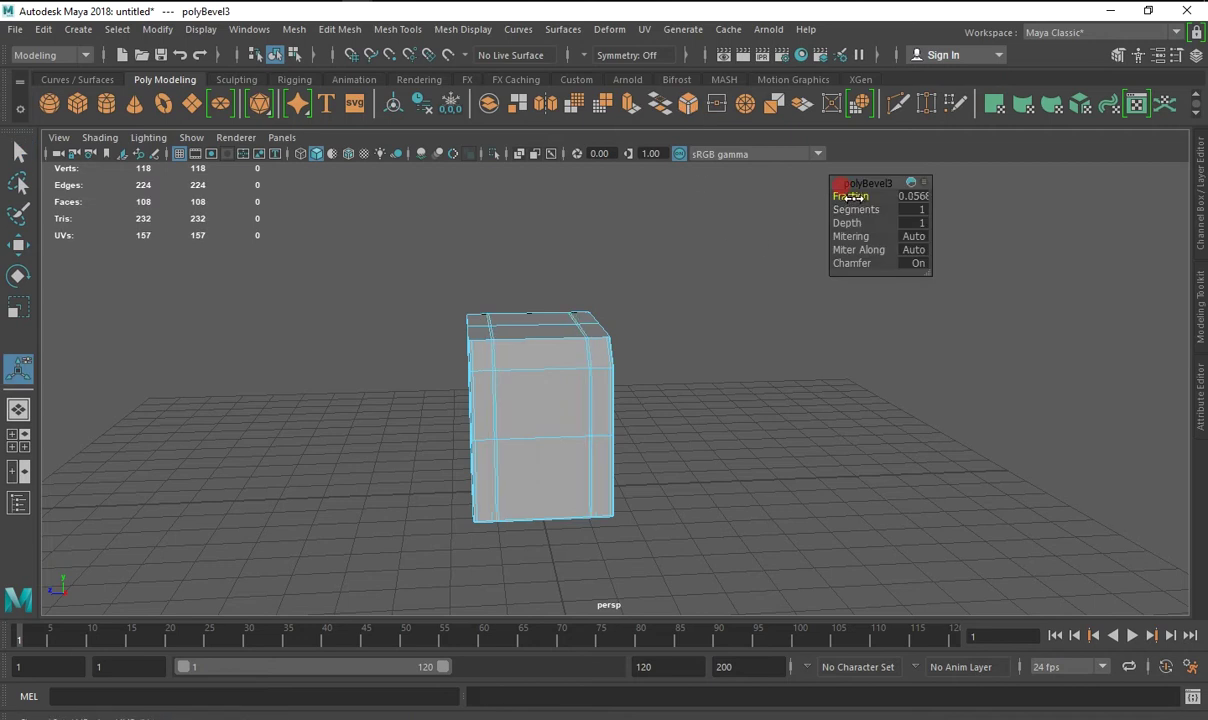
alt+right_drag(803, 342, 845, 332)
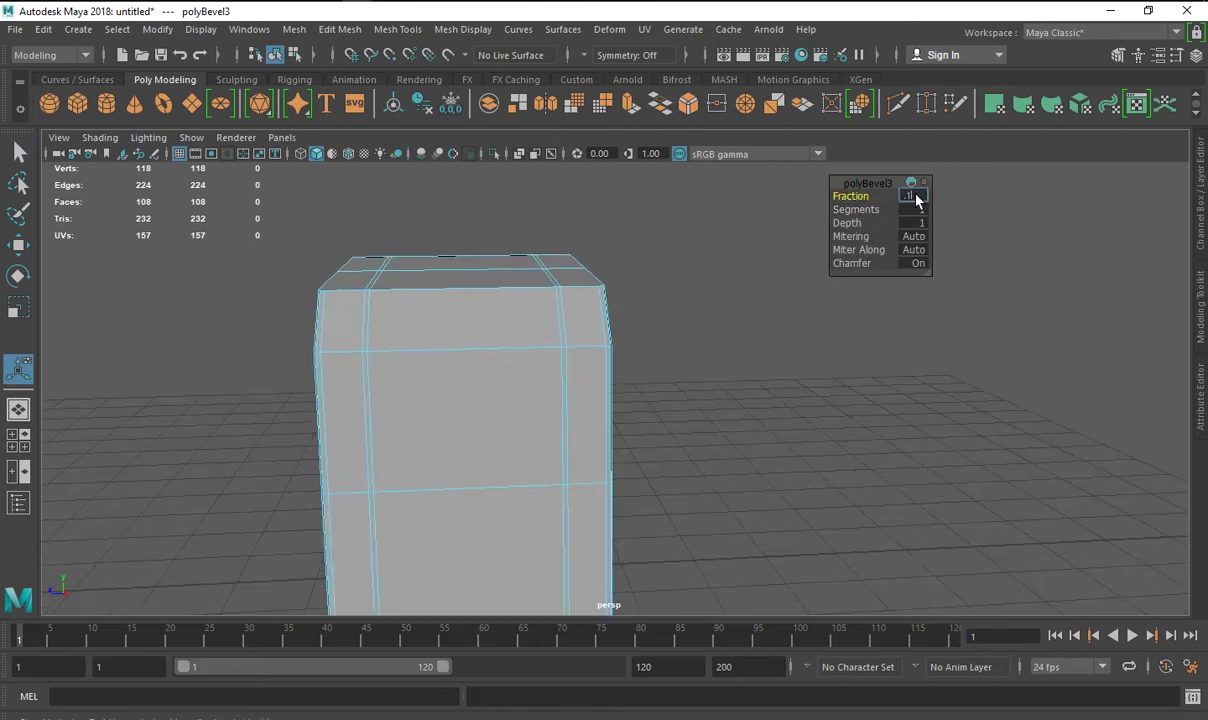
key(Return)
mouse_move(475, 416)
alt+mouse_down()
mouse_move(553, 421)
mouse_move(872, 287)
alt+mouse_up()
text(.08)
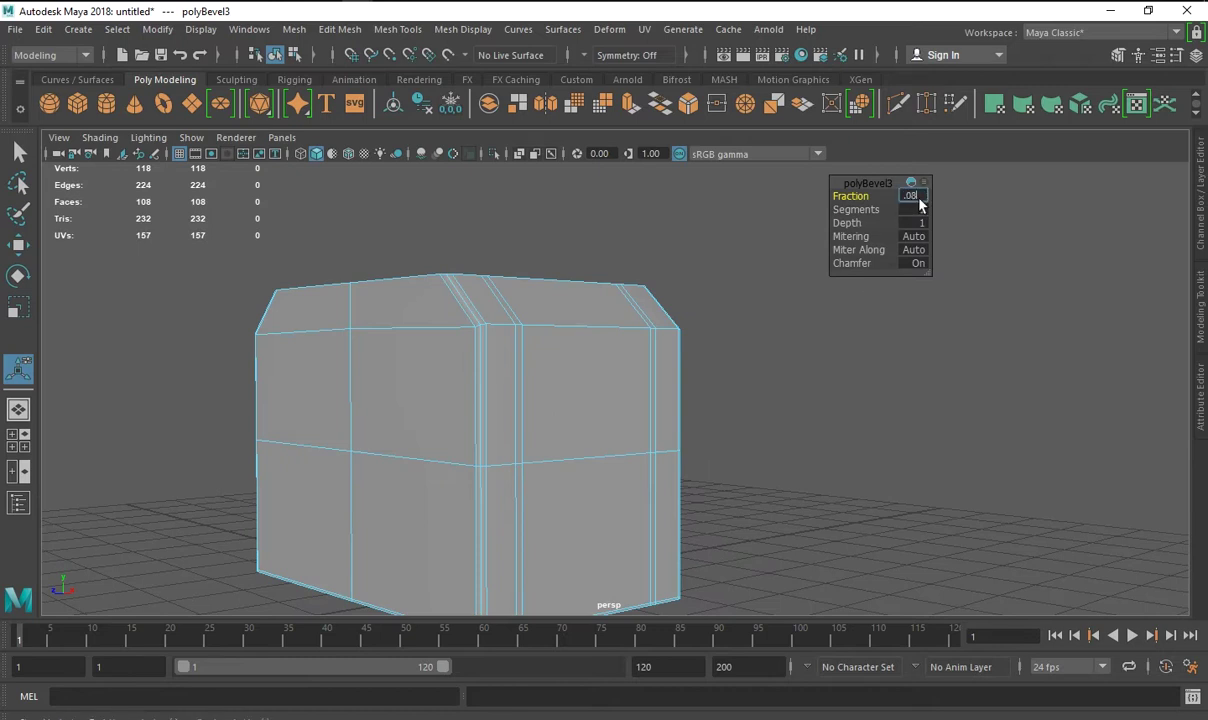
key(Return)
mouse_move(688, 323)
alt+mouse_down()
mouse_move(655, 359)
mouse_move(701, 423)
alt+mouse_up()
Select the two loops of thin bevel faces in Face mode.
right_click(498, 347)
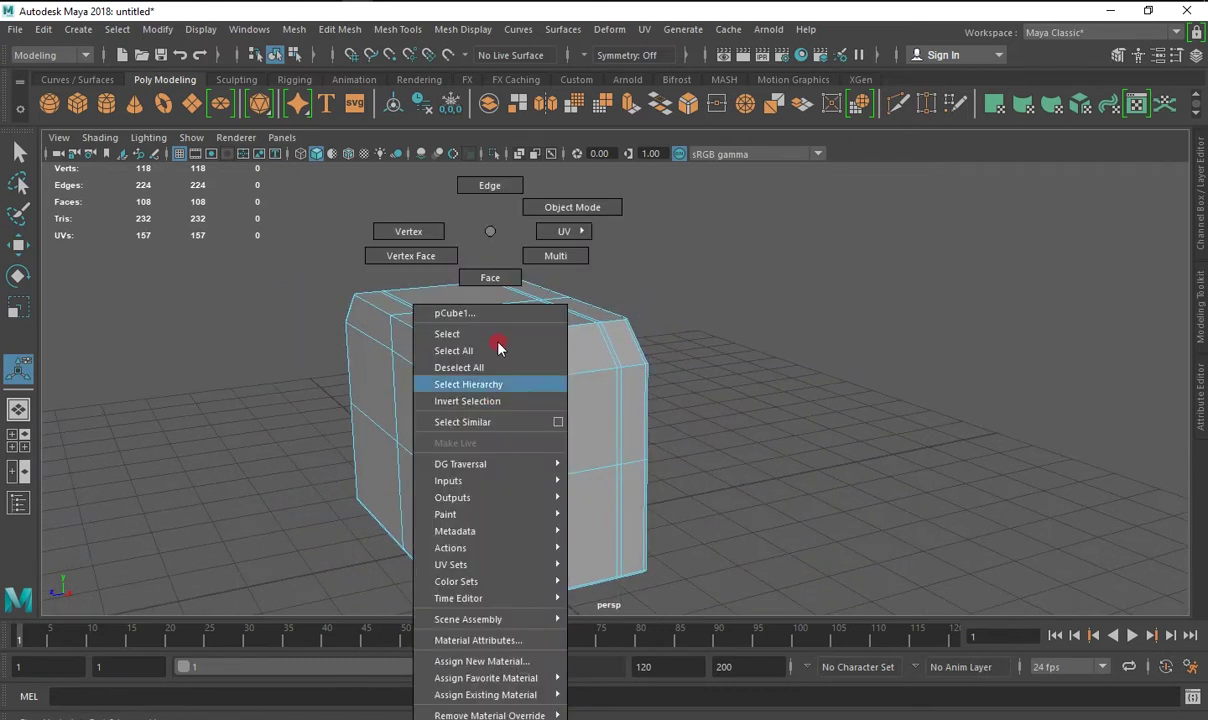
right_drag(498, 347, 495, 276)
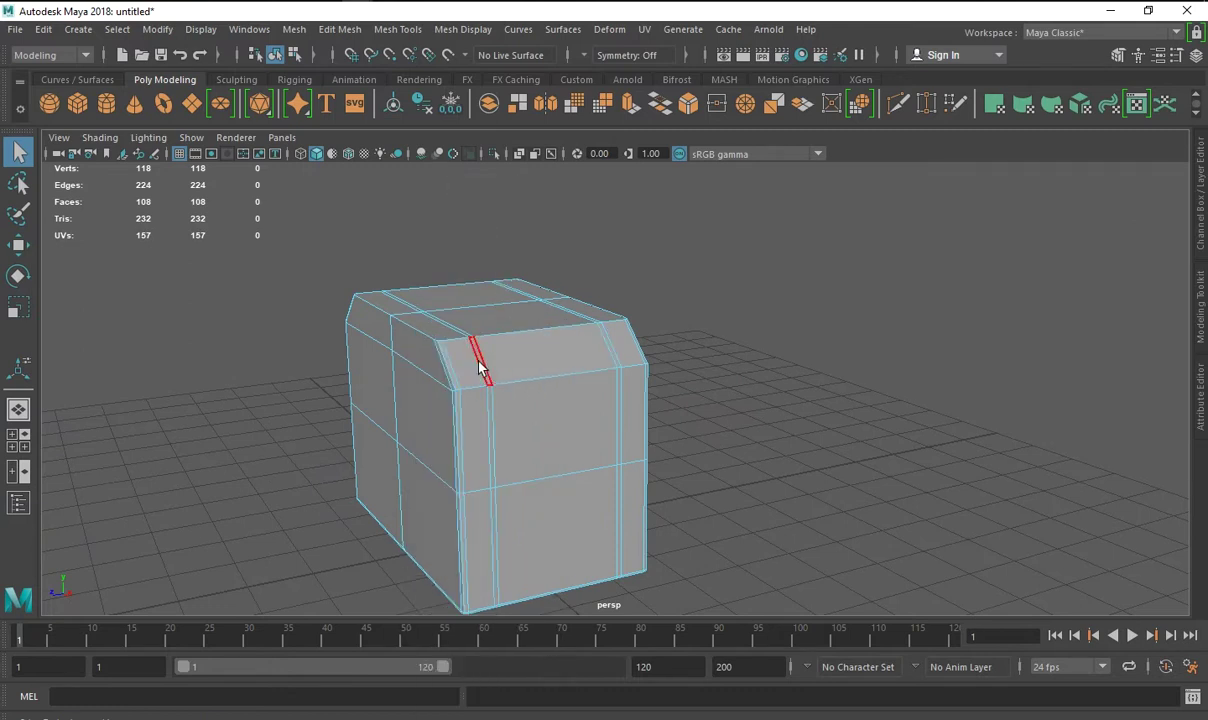
double_click(480, 368)
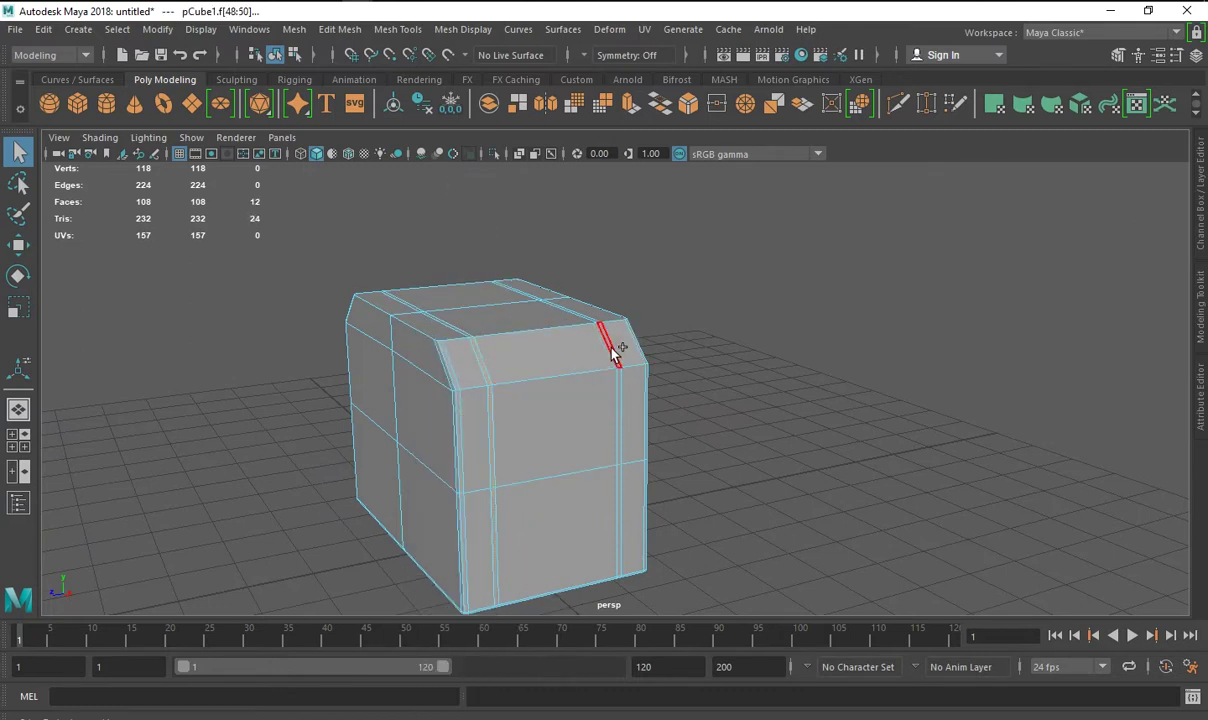
shift+click(620, 390)
mouse_move(620, 390)
alt+mouse_down()
mouse_move(545, 423)
mouse_move(698, 440)
mouse_move(512, 404)
mouse_move(480, 380)
alt+mouse_up()
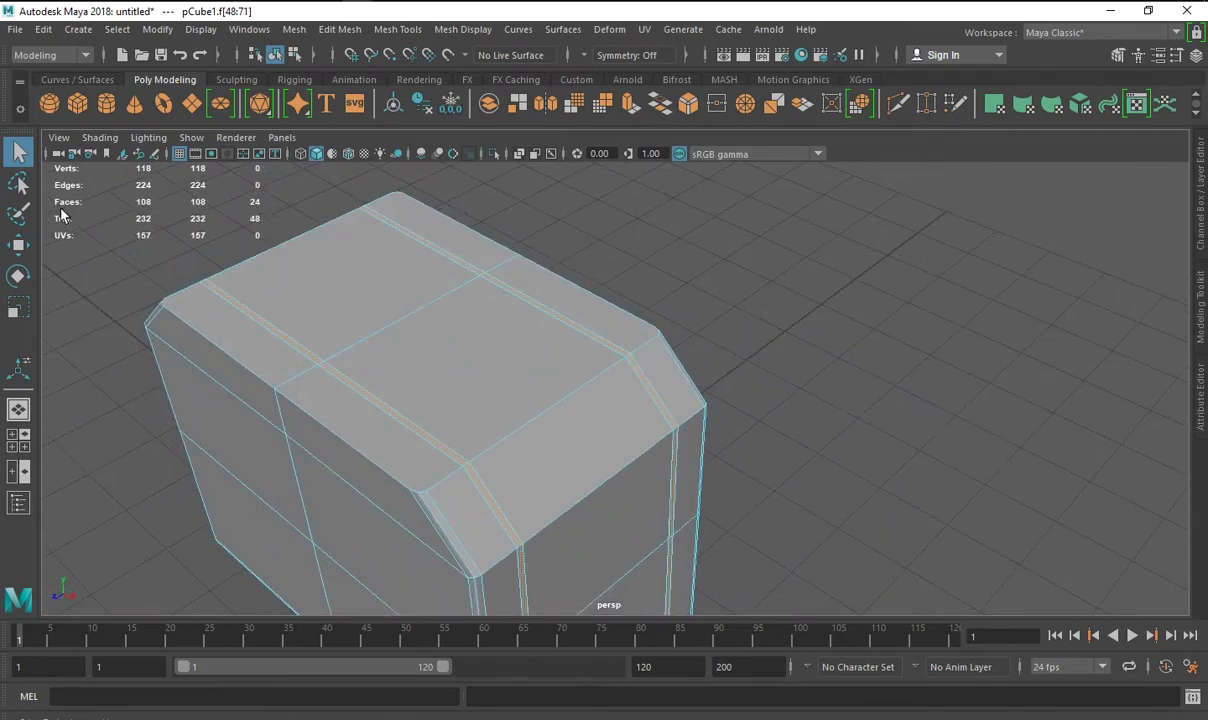
scroll(600, 435, down, 2)
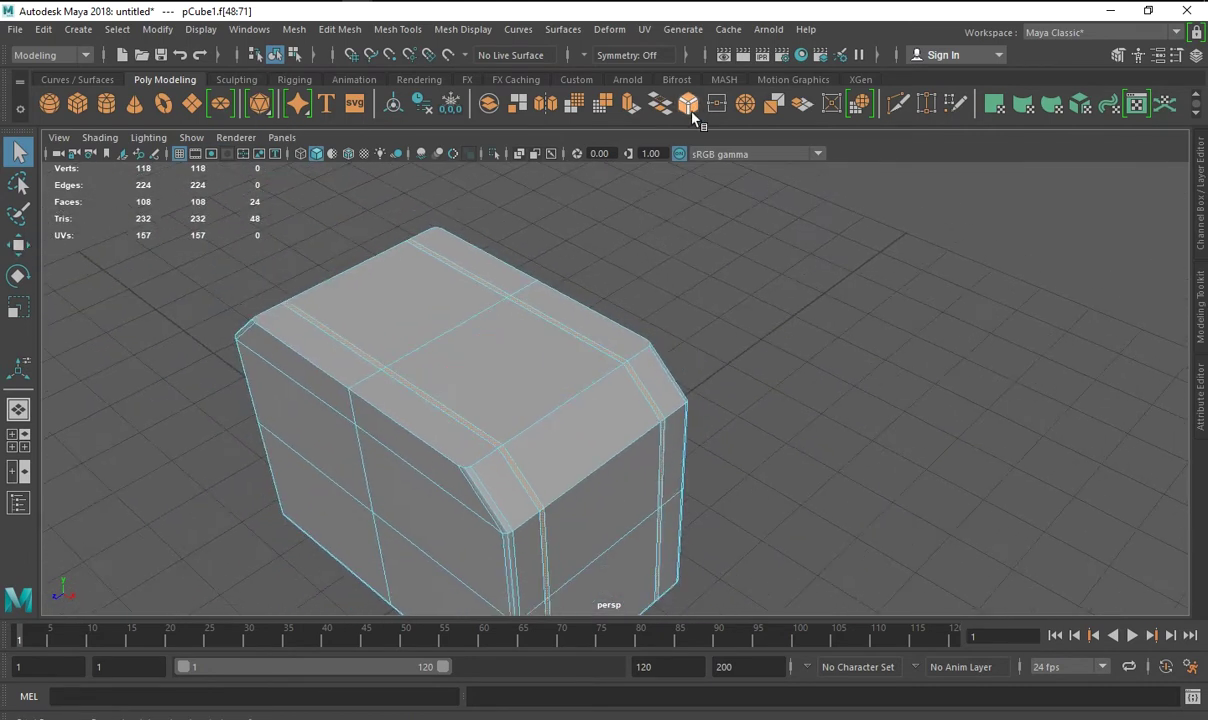
Extrude the bevel face loops inward to about -0.1 thickness to form grooves.
click(634, 107)
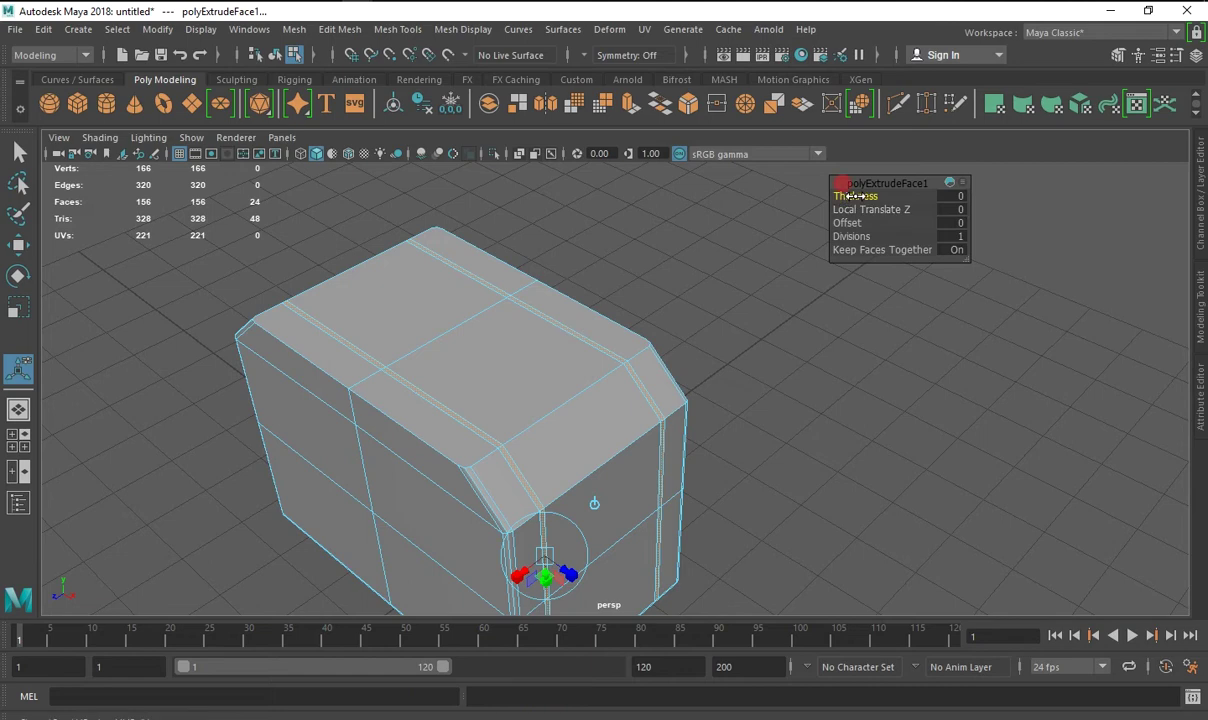
drag(852, 196, 846, 196)
alt+drag(742, 260, 447, 348)
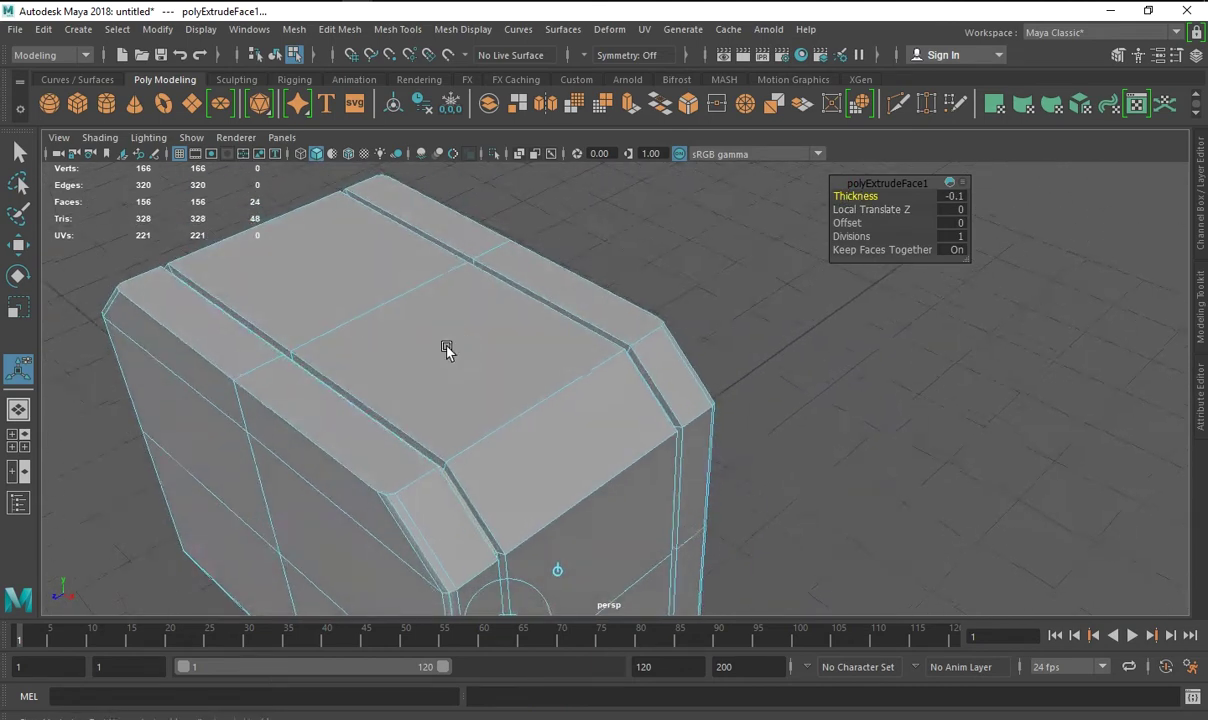
click(380, 215)
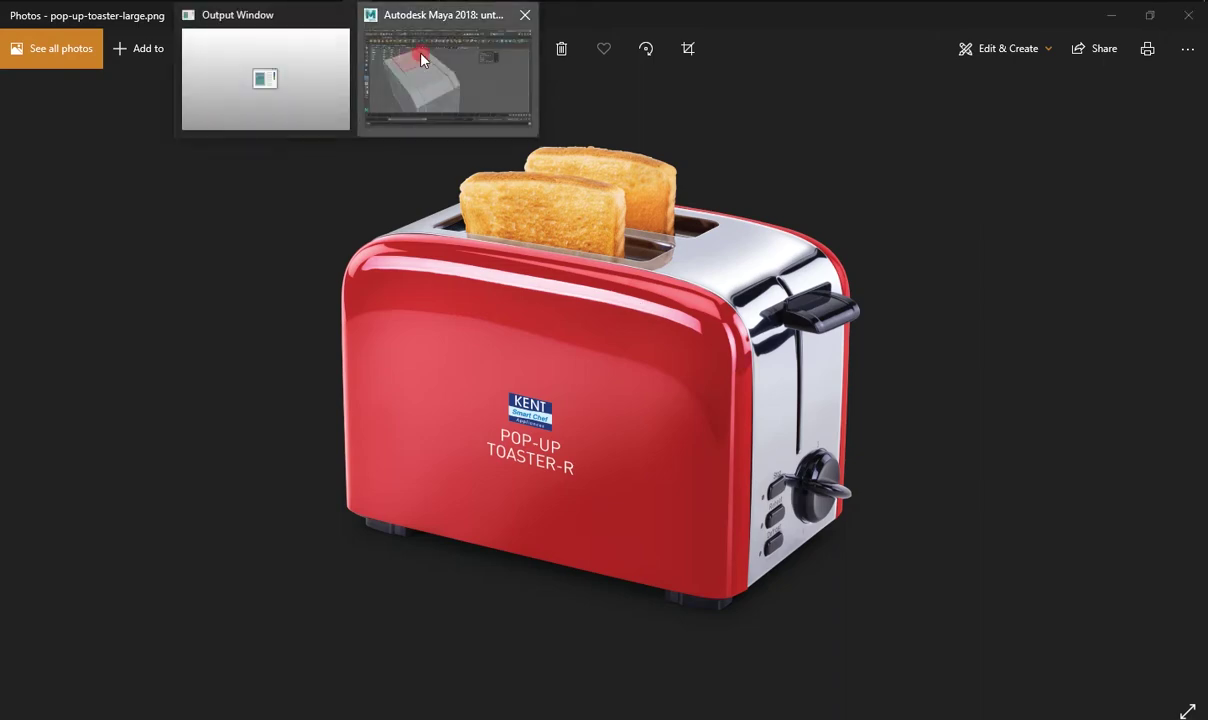
click(450, 75)
scroll(498, 378, up, 3)
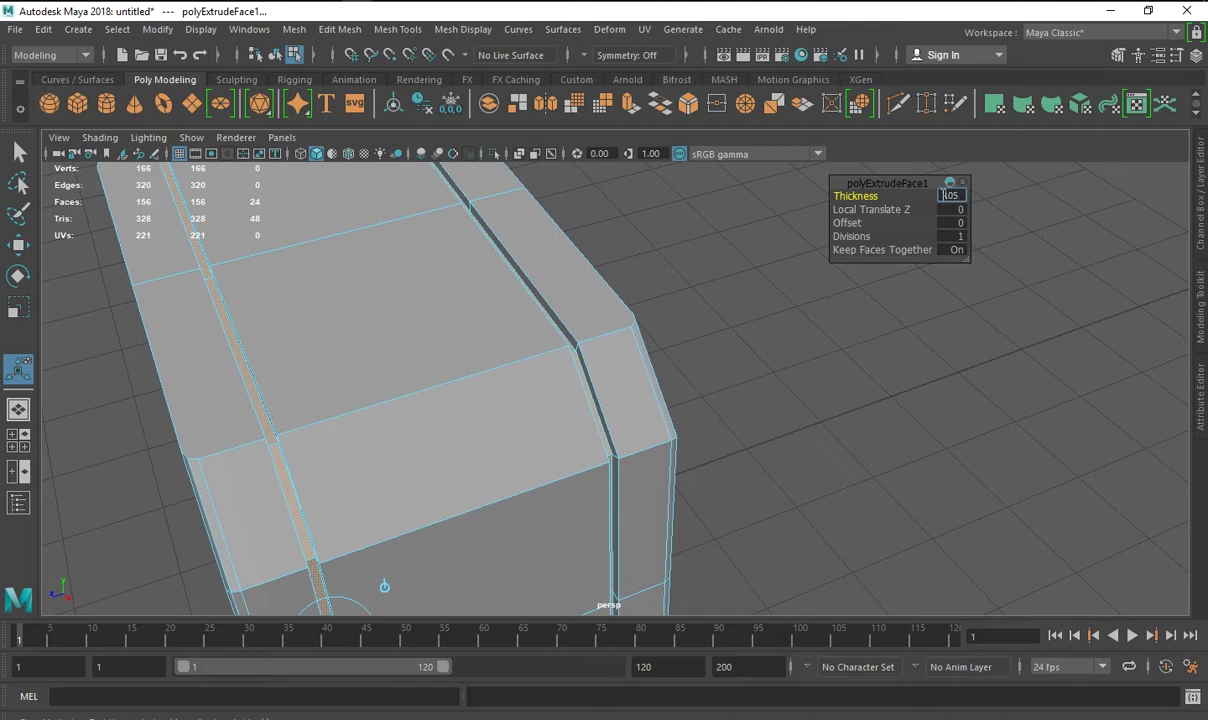
Commit a shallower groove thickness of -0.02 and clear the selection.
key(Return)
mouse_move(607, 291)
alt+mouse_down()
mouse_move(288, 343)
mouse_move(300, 340)
alt+mouse_up()
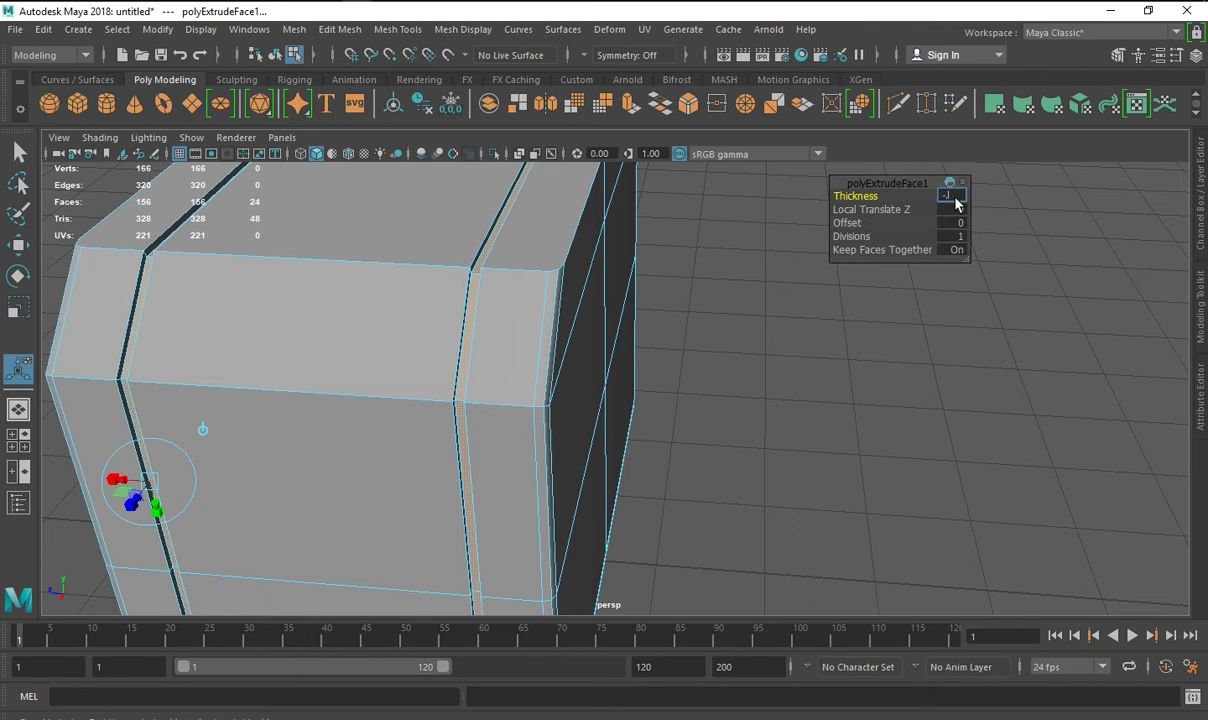
scroll(600, 300, down, 5)
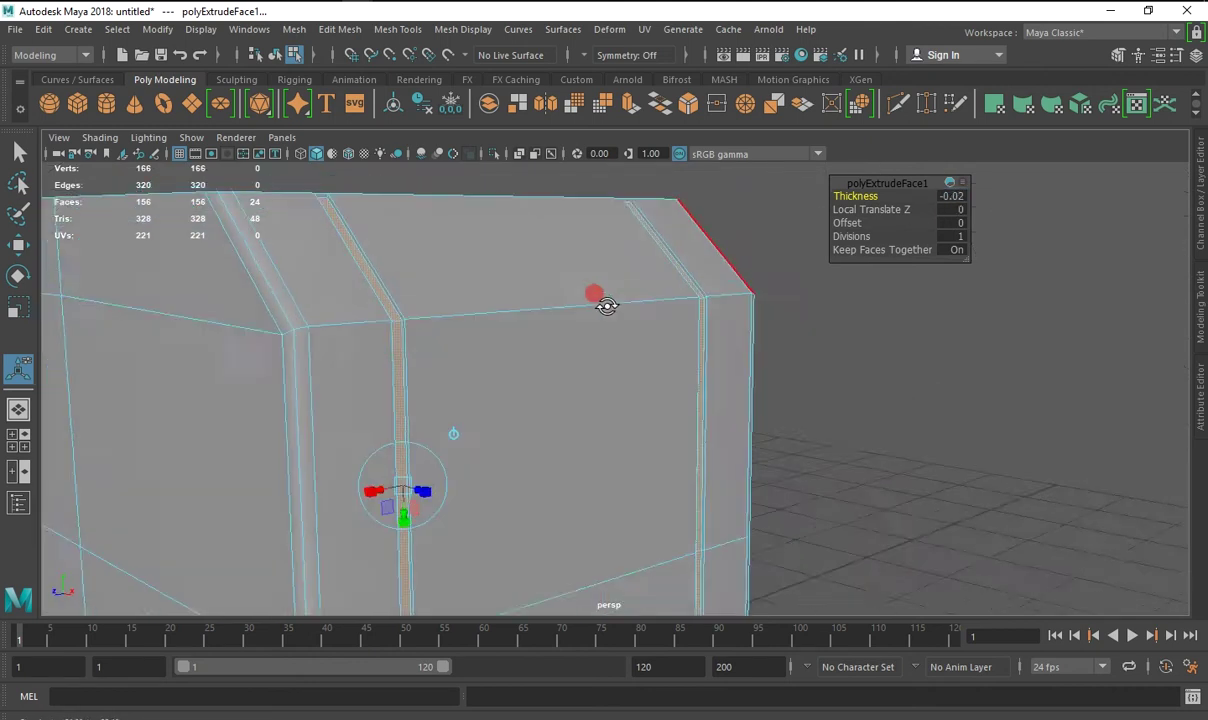
key(q)
Select the top and side panel faces and extrude them outward by 0.01.
double_click(610, 408)
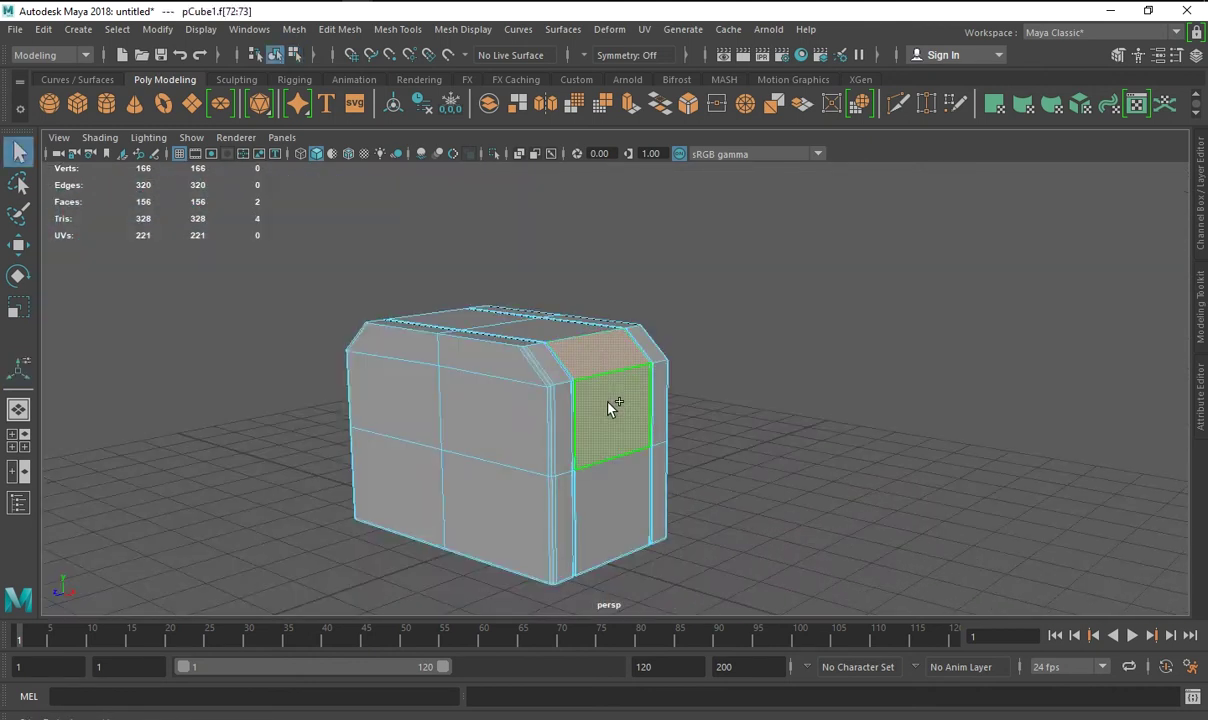
alt+drag(610, 408, 593, 302)
click(548, 343)
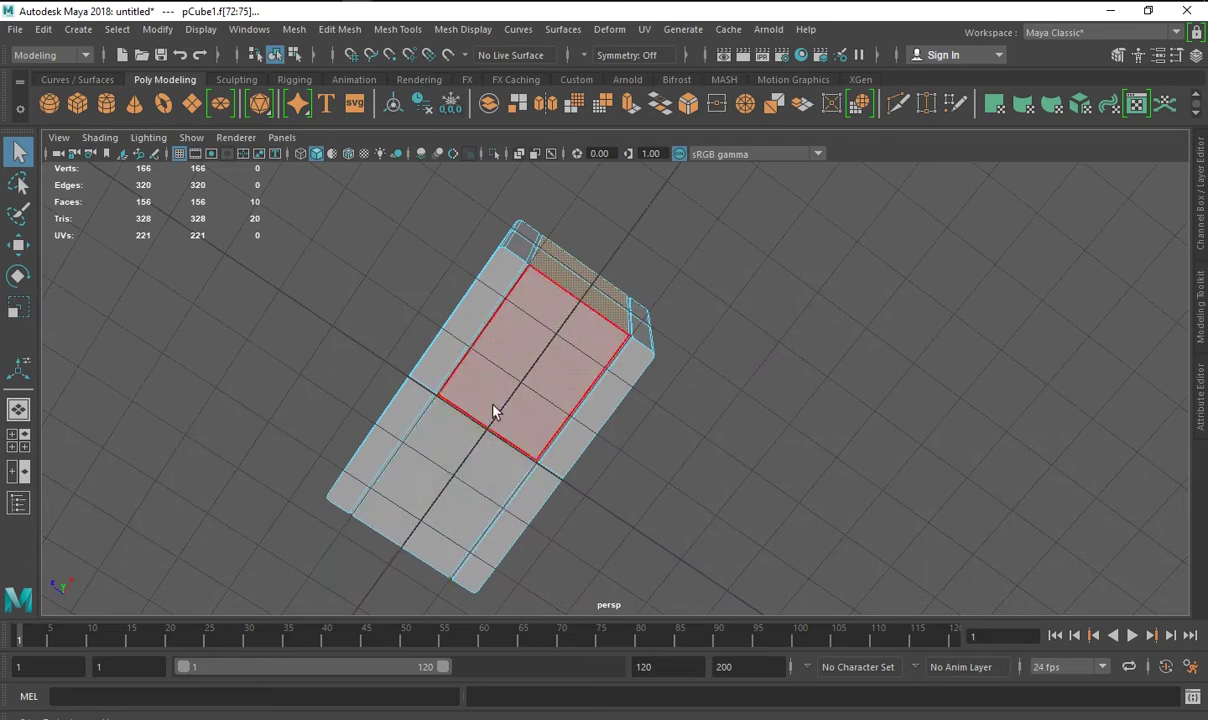
mouse_move(493, 410)
alt+mouse_down()
mouse_move(546, 460)
mouse_move(485, 394)
mouse_move(485, 356)
mouse_move(472, 372)
alt+mouse_up()
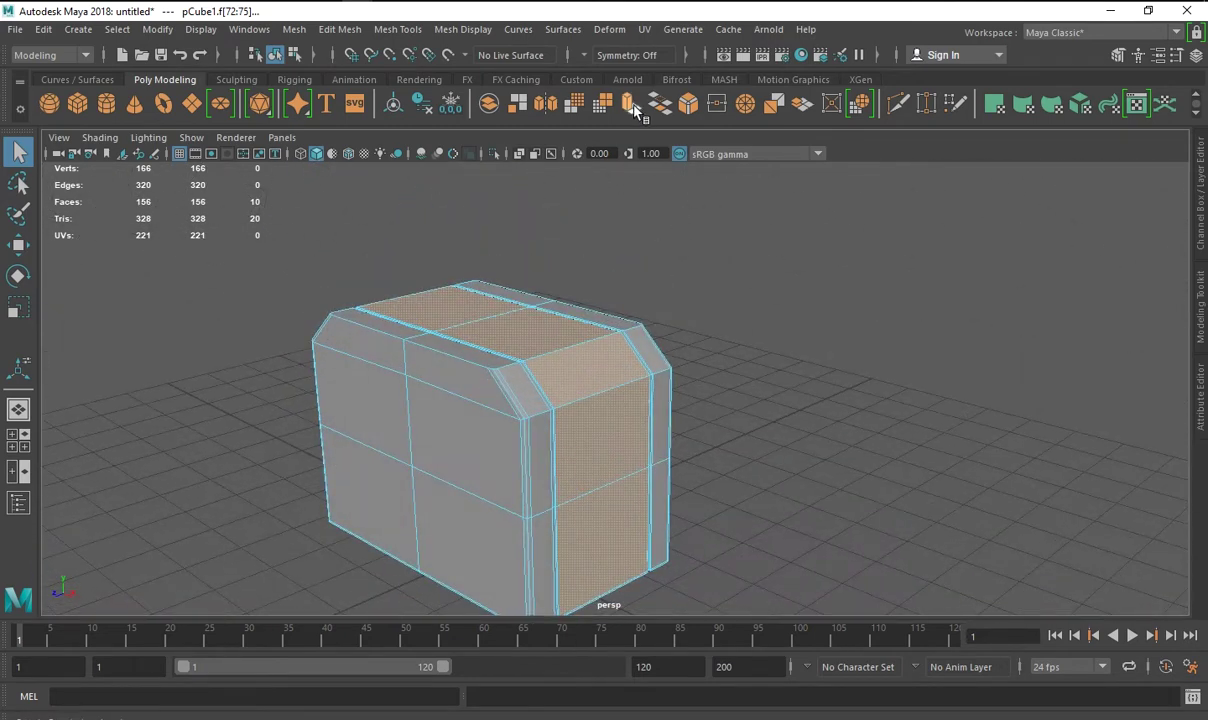
click(630, 103)
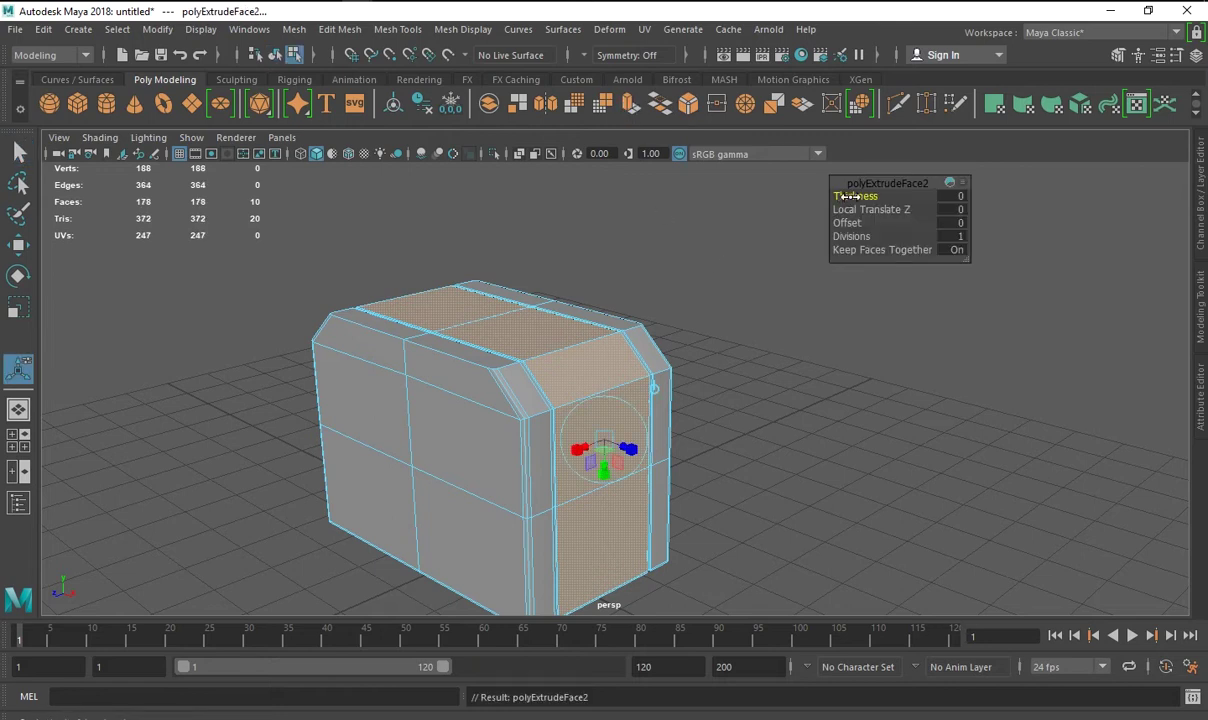
drag(848, 196, 850, 196)
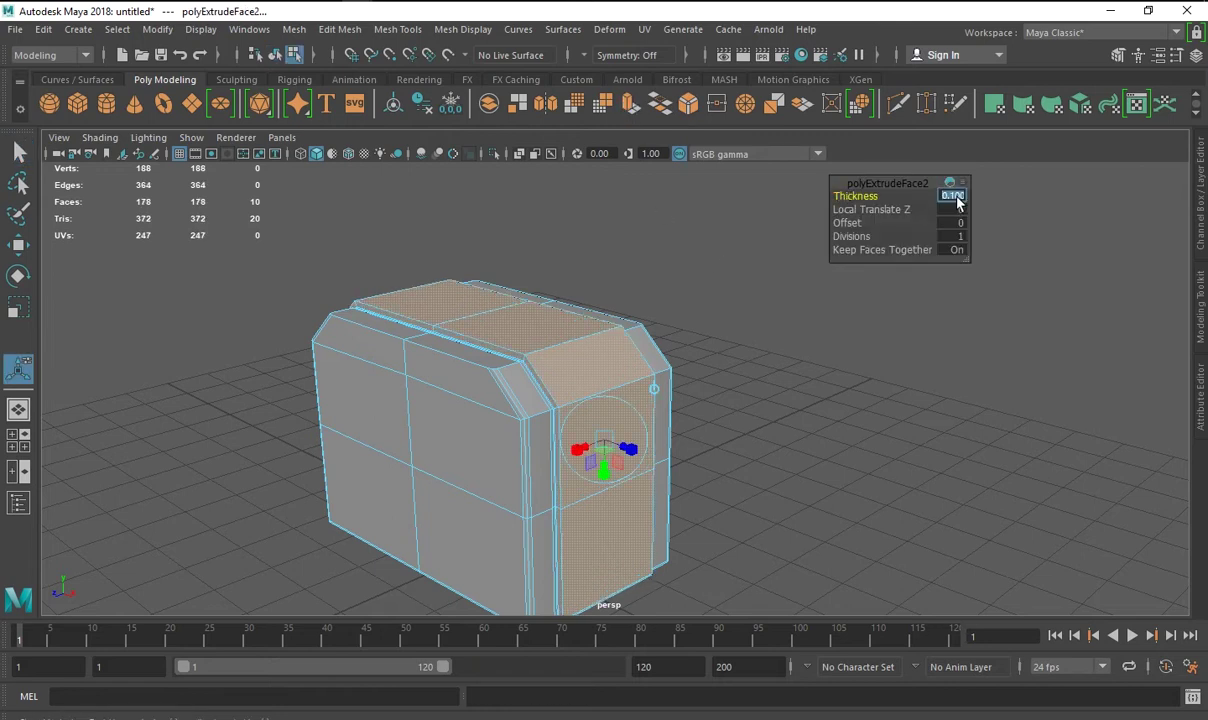
text(0.02)
key(Return)
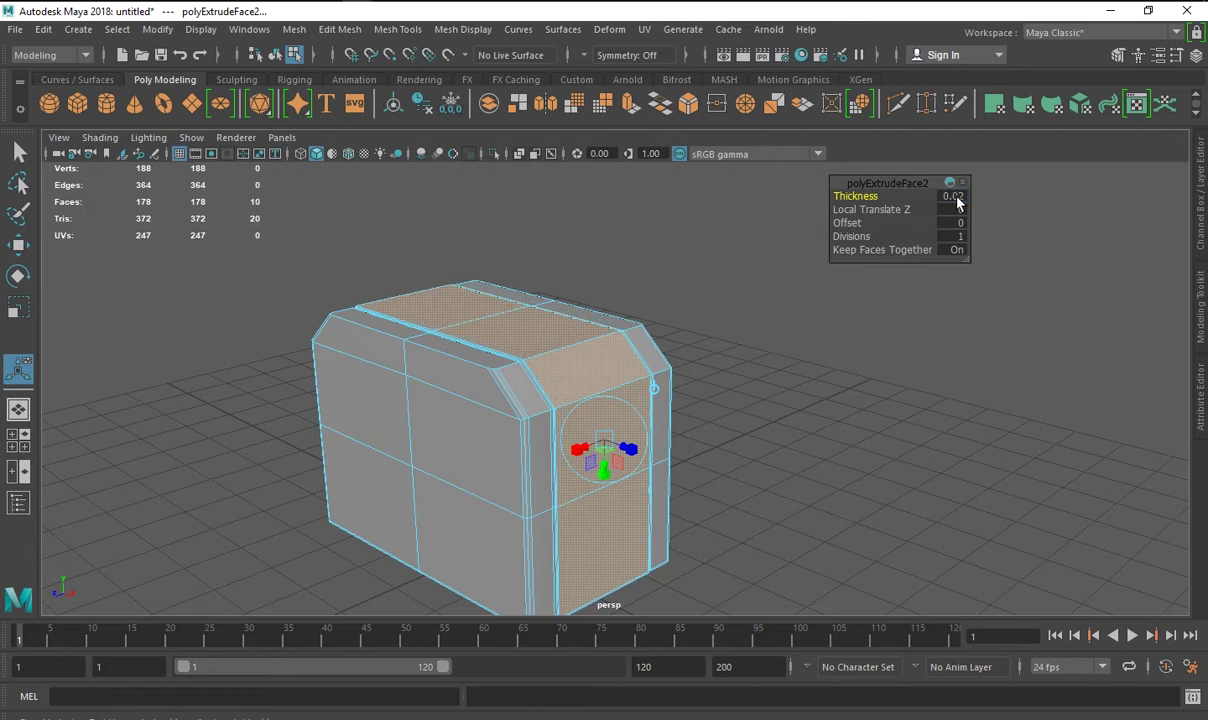
scroll(600, 350, up, 5)
alt+drag(542, 332, 639, 369)
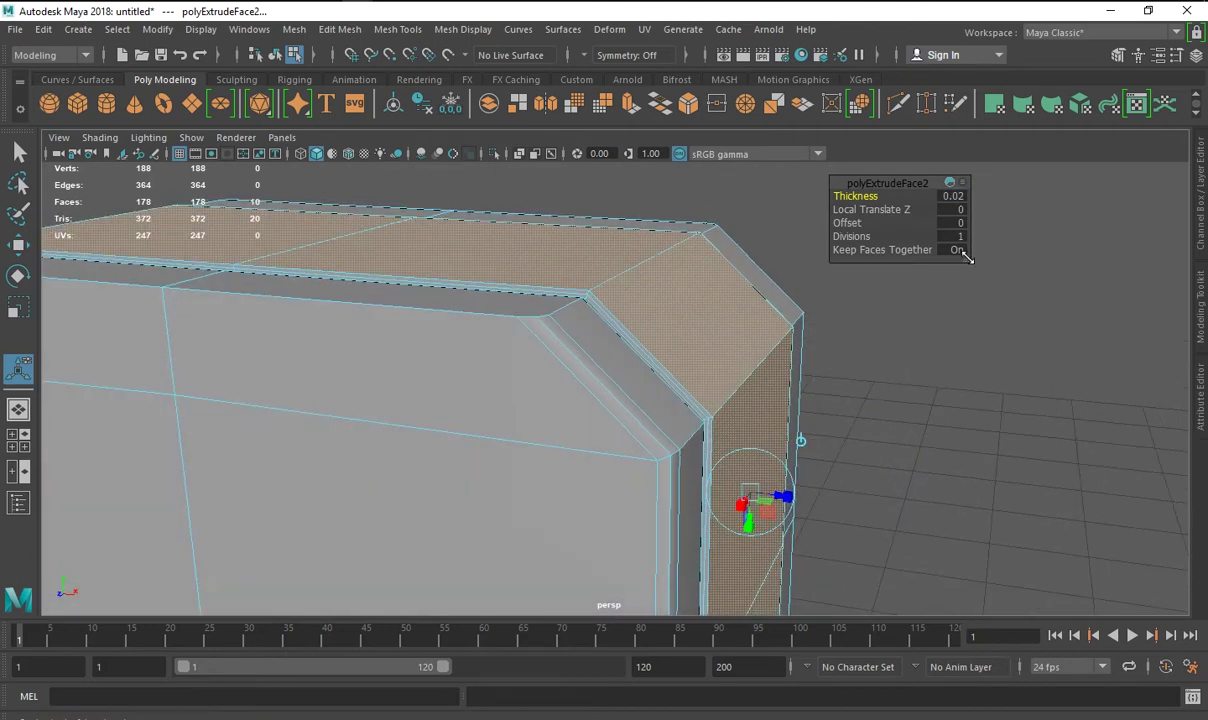
text(1)
key(Return)
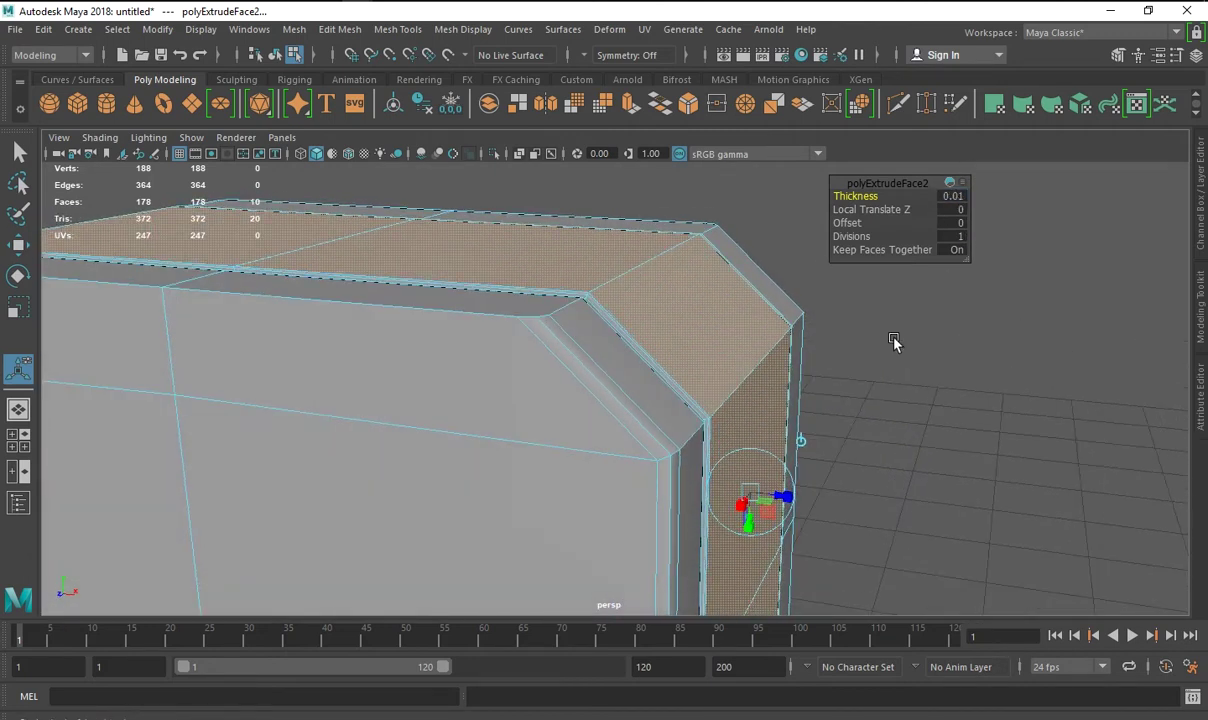
Preview the toaster body smoothed in object mode.
right_drag(668, 240, 741, 212)
click(810, 378)
key(3)
mouse_move(814, 380)
alt+mouse_down()
mouse_move(704, 406)
mouse_move(585, 375)
mouse_move(598, 383)
mouse_move(569, 375)
mouse_move(457, 401)
mouse_move(237, 364)
mouse_move(410, 383)
mouse_move(285, 394)
mouse_move(262, 369)
alt+mouse_up()
click(272, 353)
scroll(280, 375, down, 5)
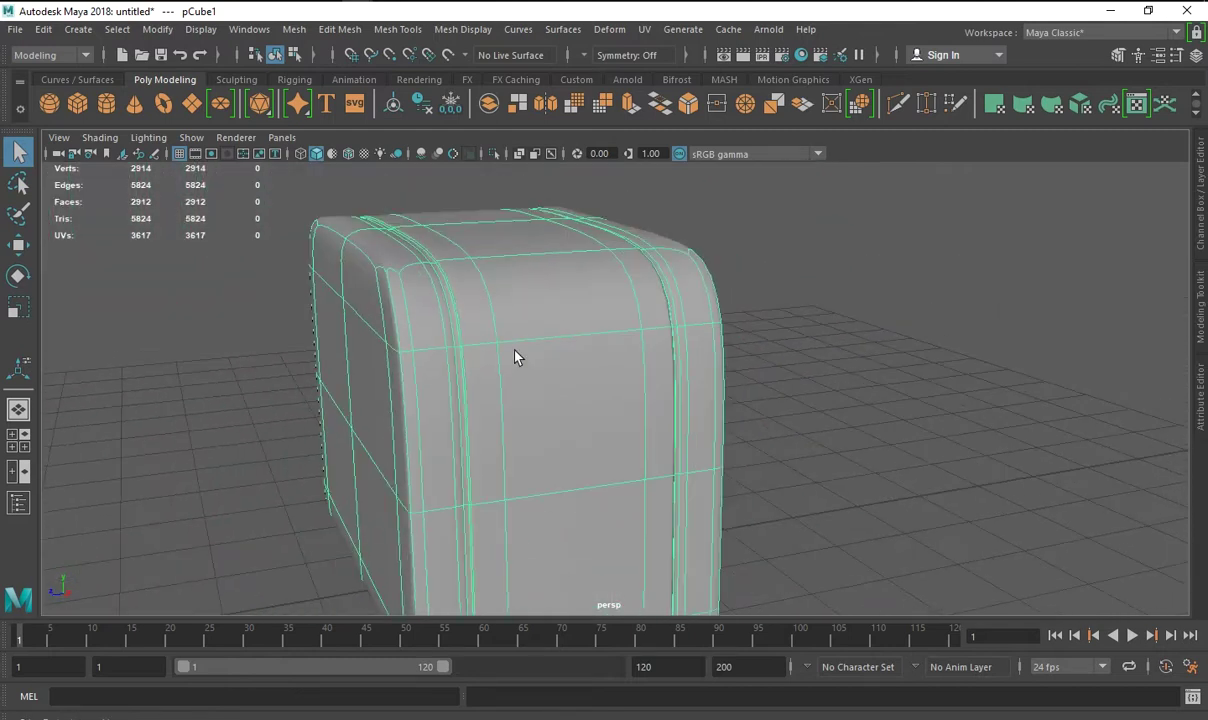
Turn off smooth preview and select the two inner vertex columns in the side view.
key(1)
mouse_move(515, 318)
alt+mouse_down()
mouse_move(310, 377)
mouse_move(795, 487)
alt+mouse_up()
scroll(615, 364, up, 3)
key(F9)
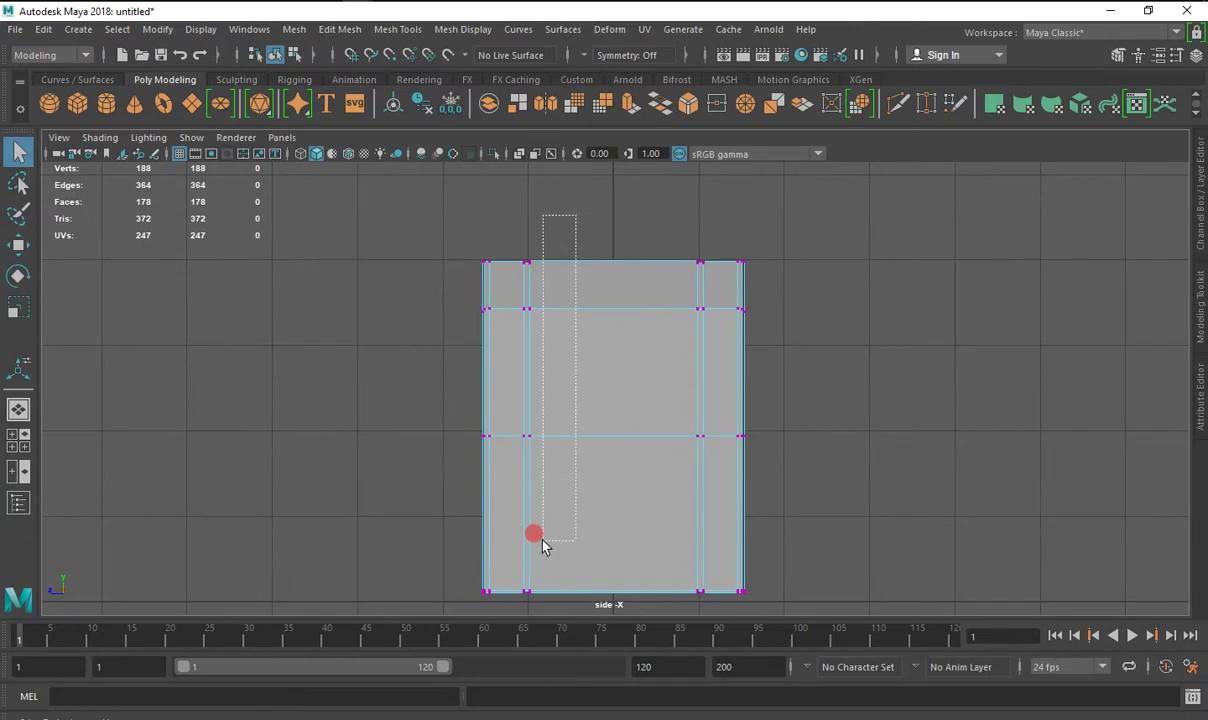
drag(541, 545, 528, 650)
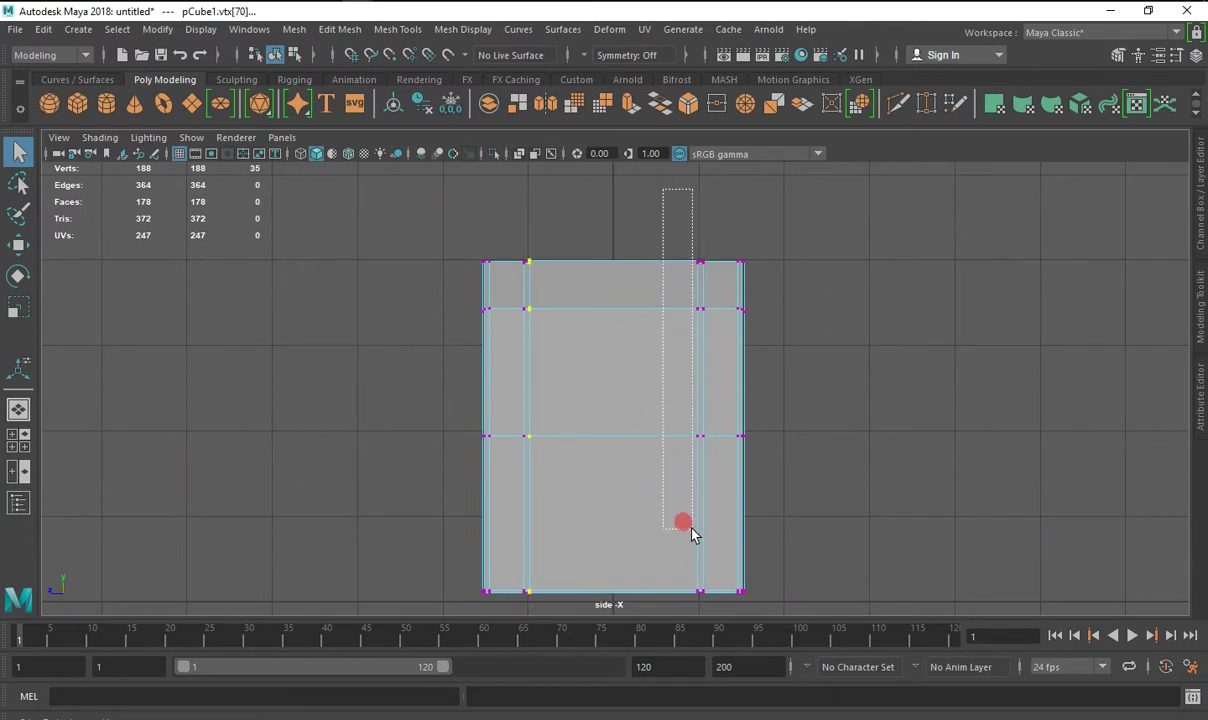
shift+drag(686, 405, 697, 617)
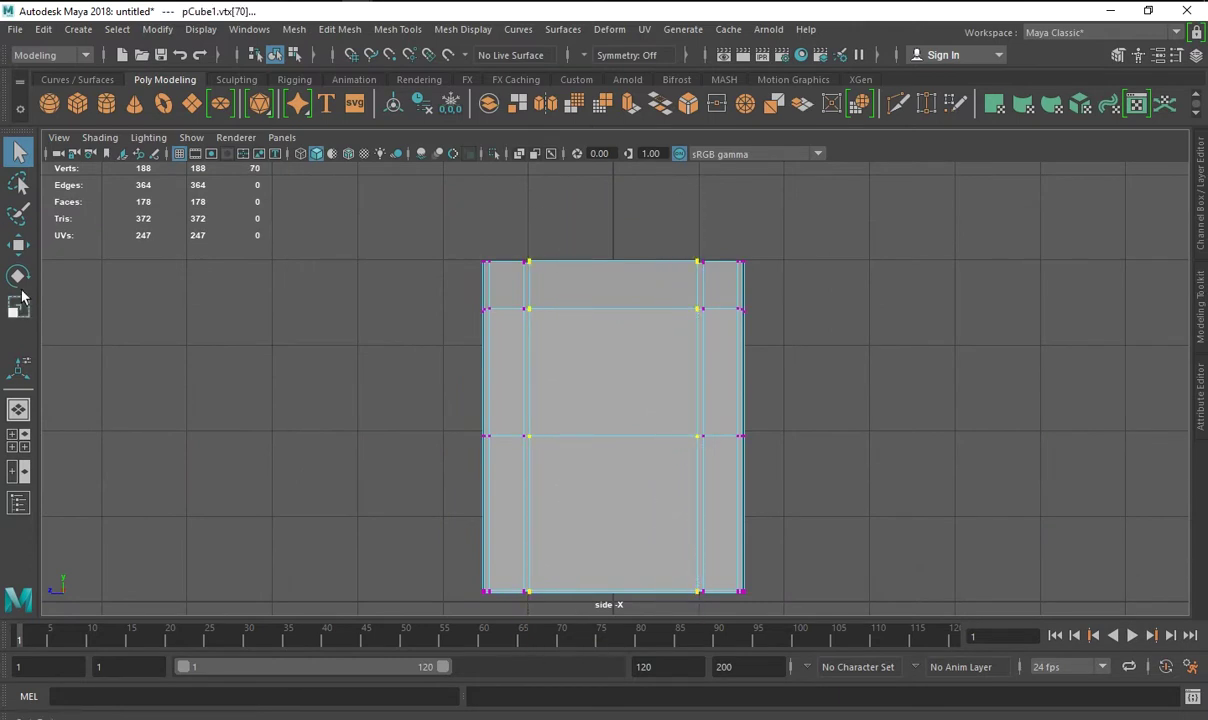
Scale the inner vertex columns slightly outward despite the UV move error.
click(18, 306)
drag(559, 425, 572, 431)
double_click(17, 246)
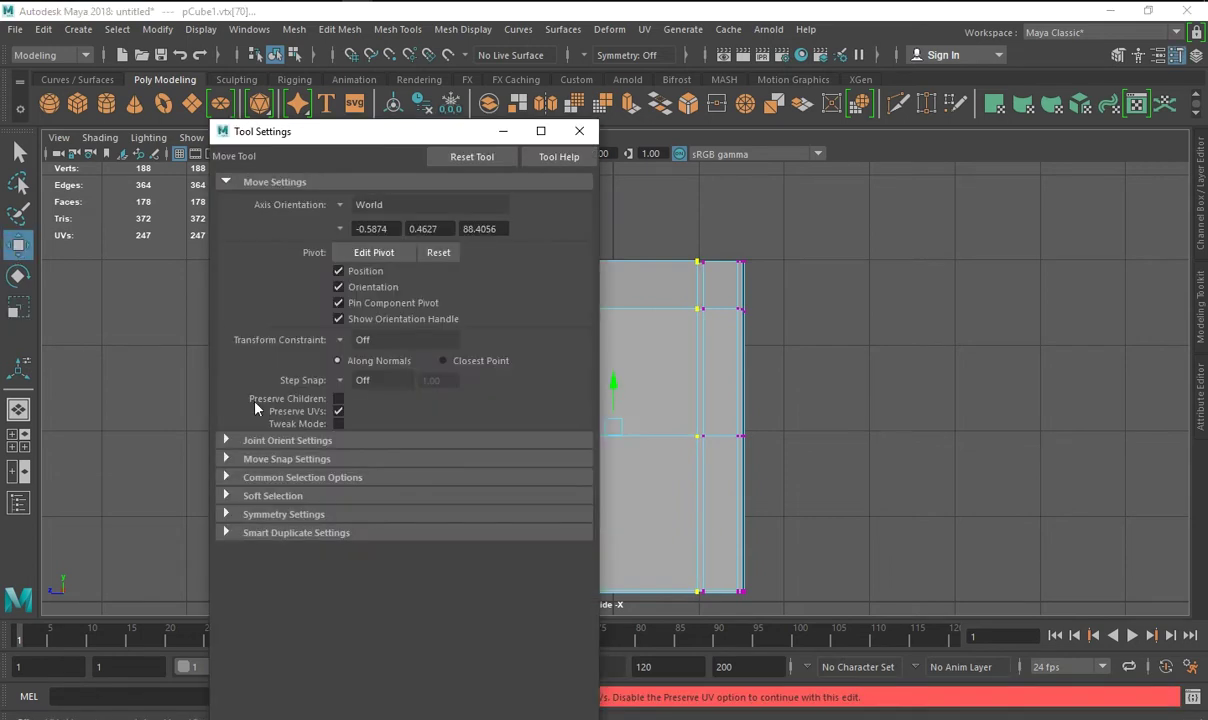
click(585, 133)
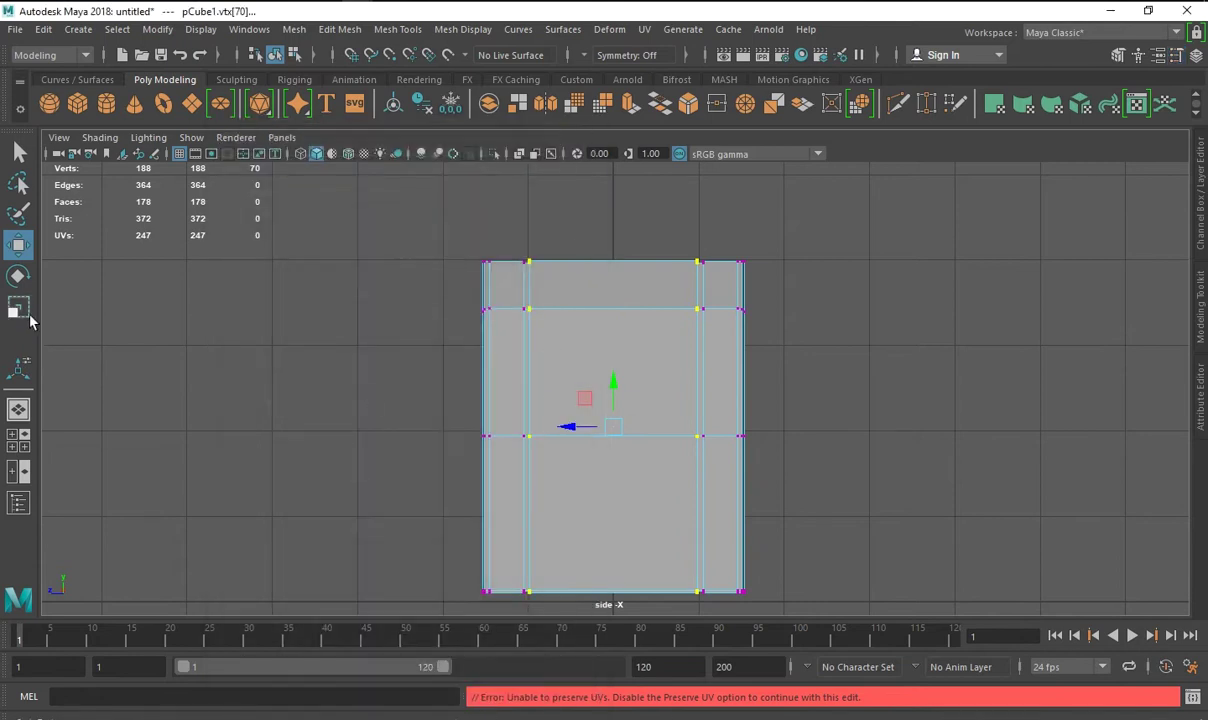
click(27, 314)
click(572, 428)
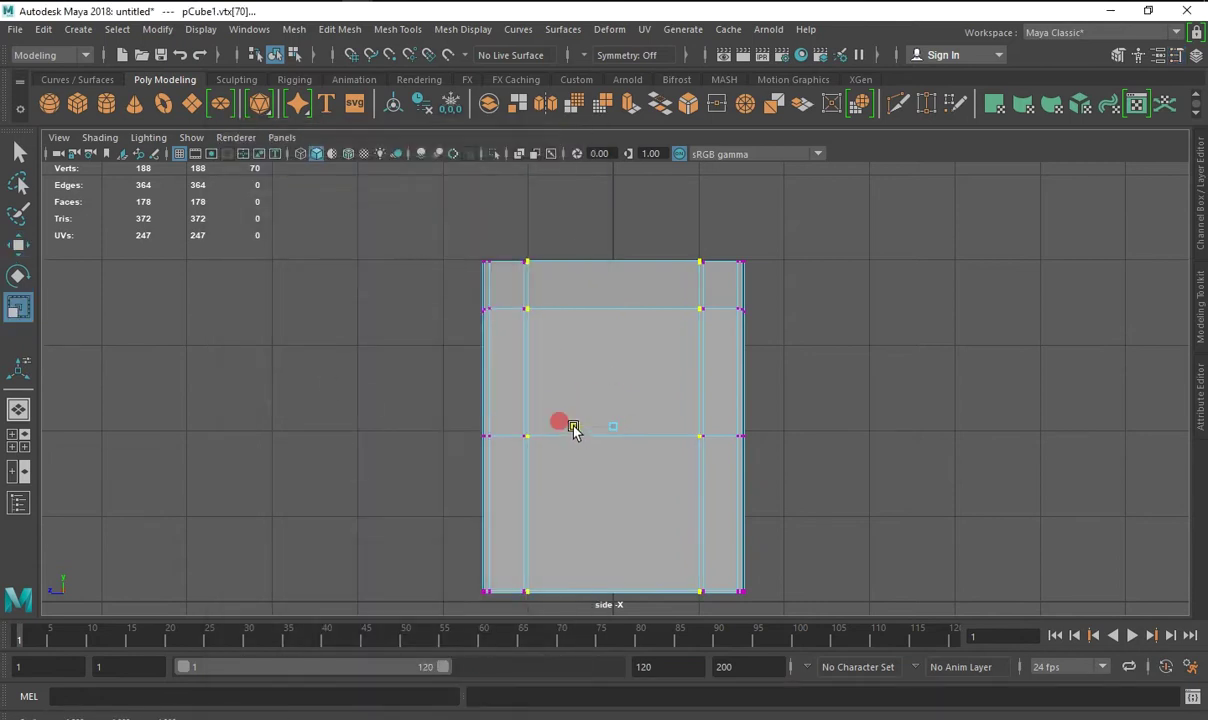
drag(573, 428, 571, 427)
right_drag(565, 235, 647, 208)
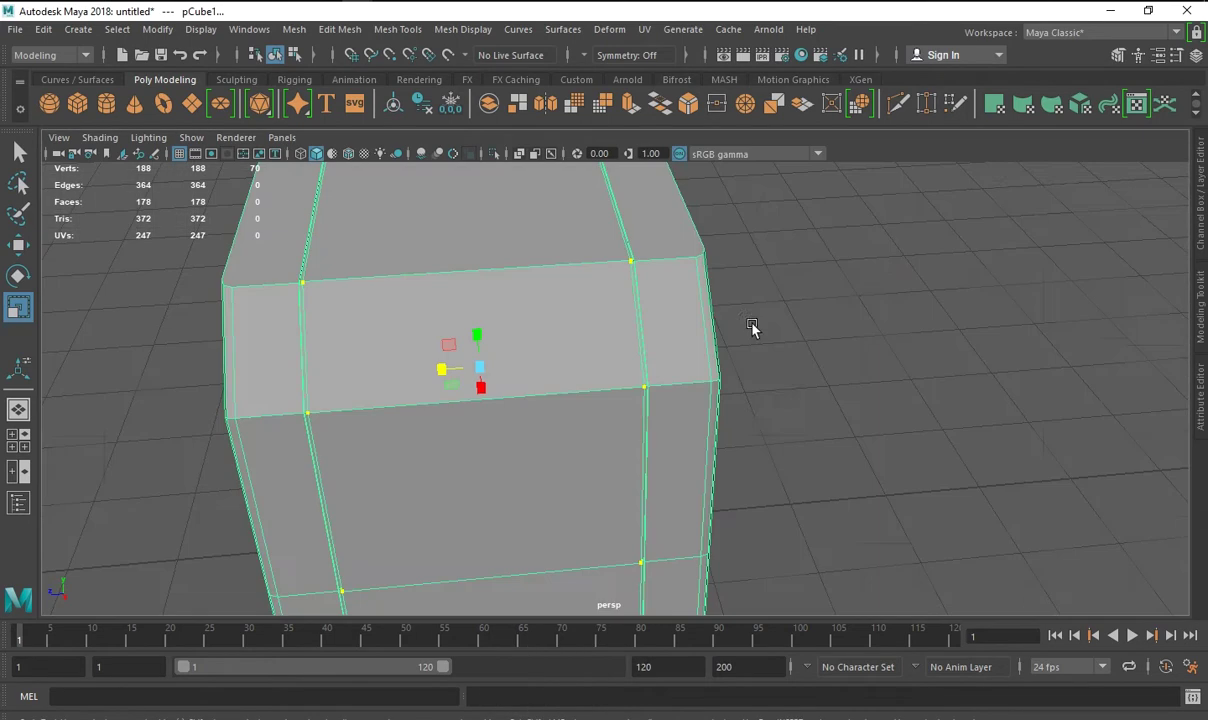
Bevel the centre edge loop, then inspect the body in the perspective and side views.
click(736, 380)
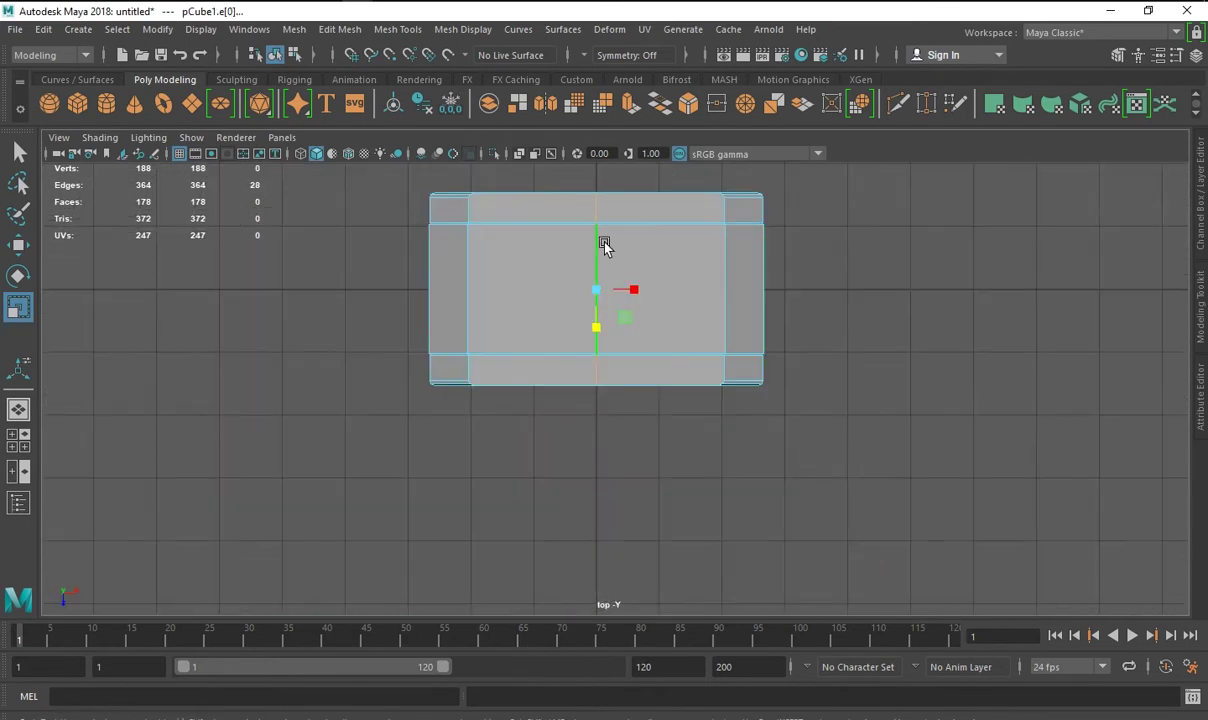
click(683, 108)
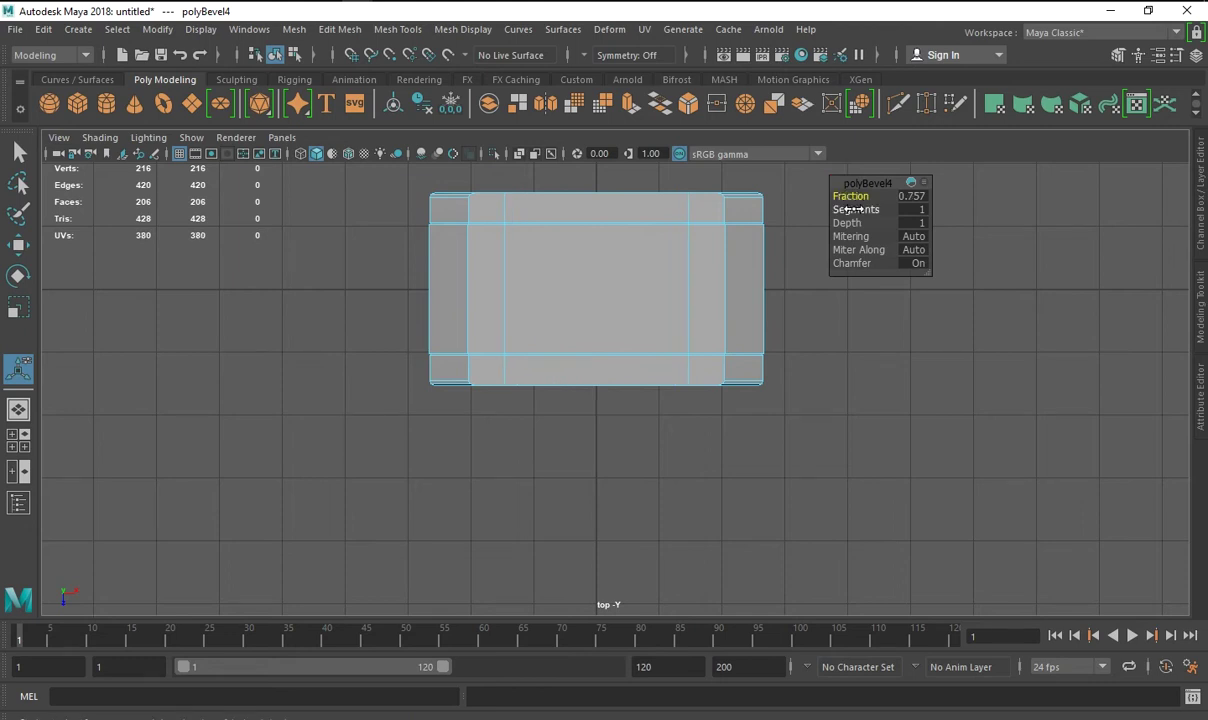
right_drag(651, 252, 722, 189)
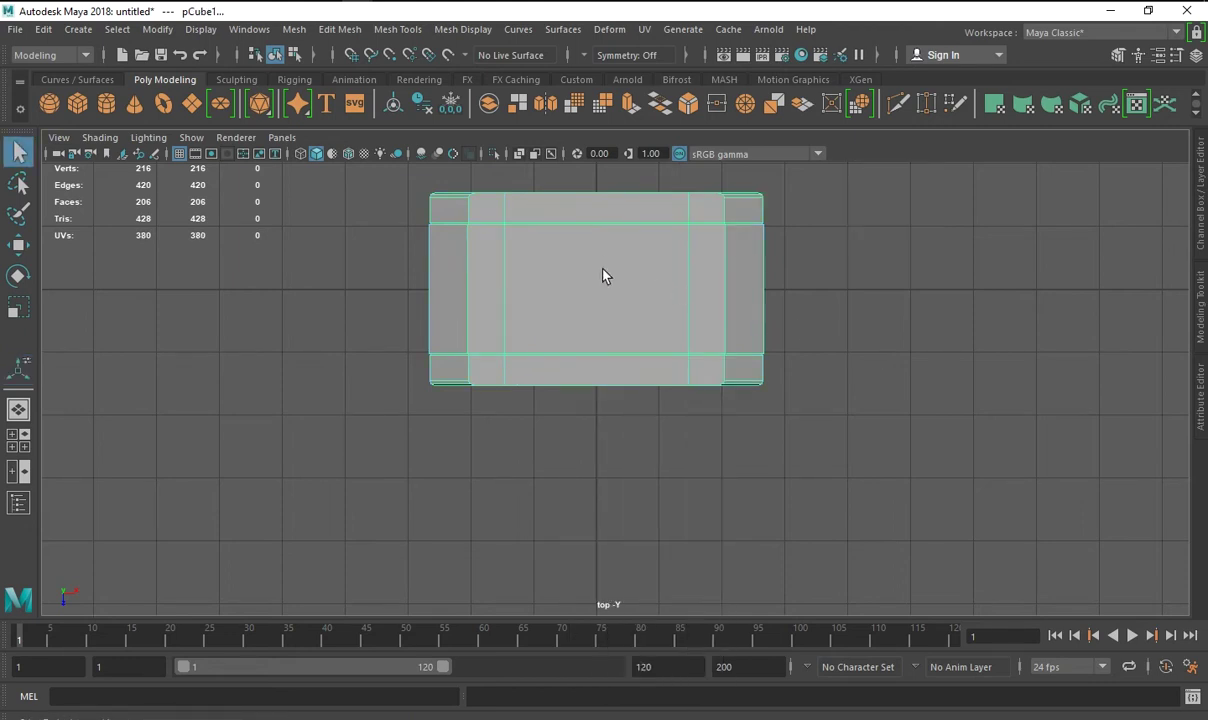
key(space)
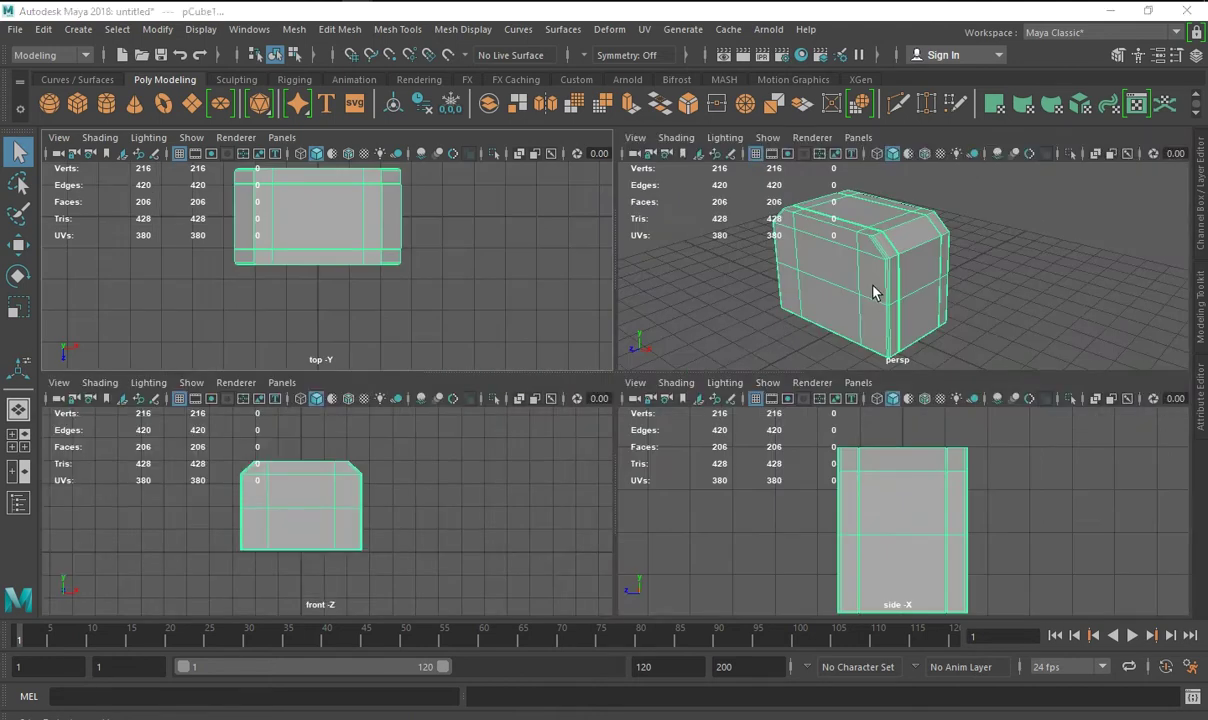
key(space)
alt+drag(631, 360, 315, 423)
key(space)
key(space)
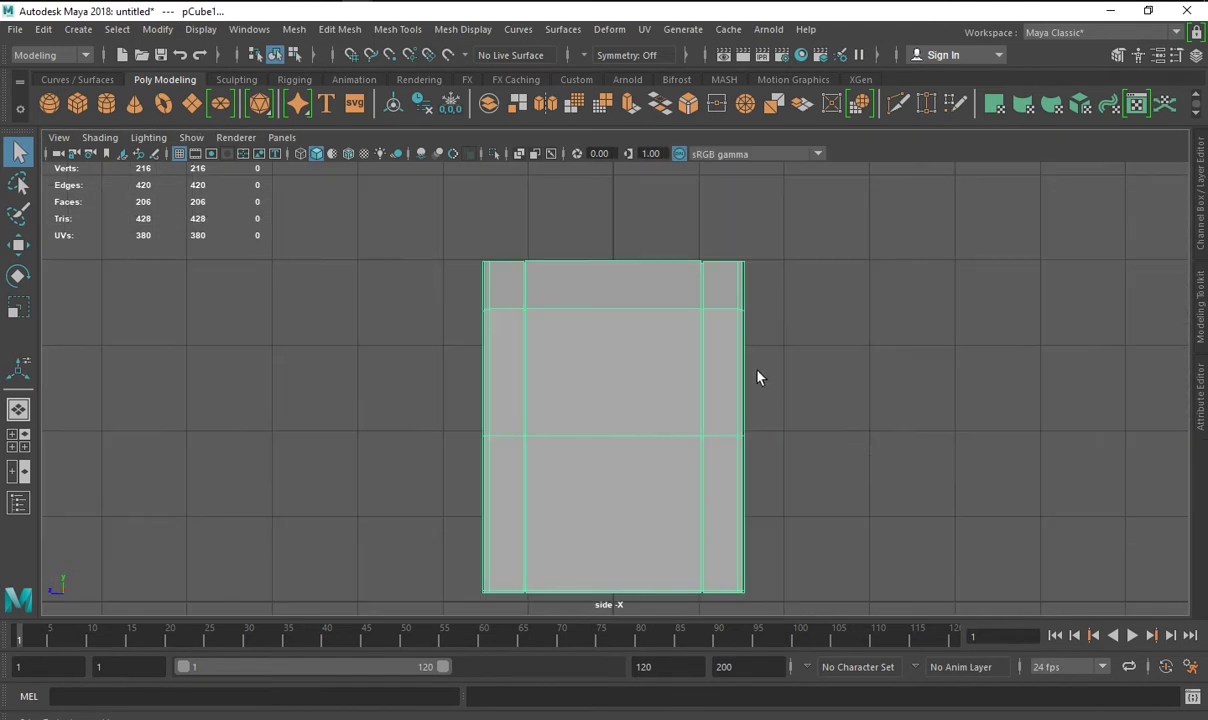
key(space)
key(space)
Split the box-top edge ring with a new vertical loop and bevel it at fraction 0.257.
right_drag(588, 210, 588, 185)
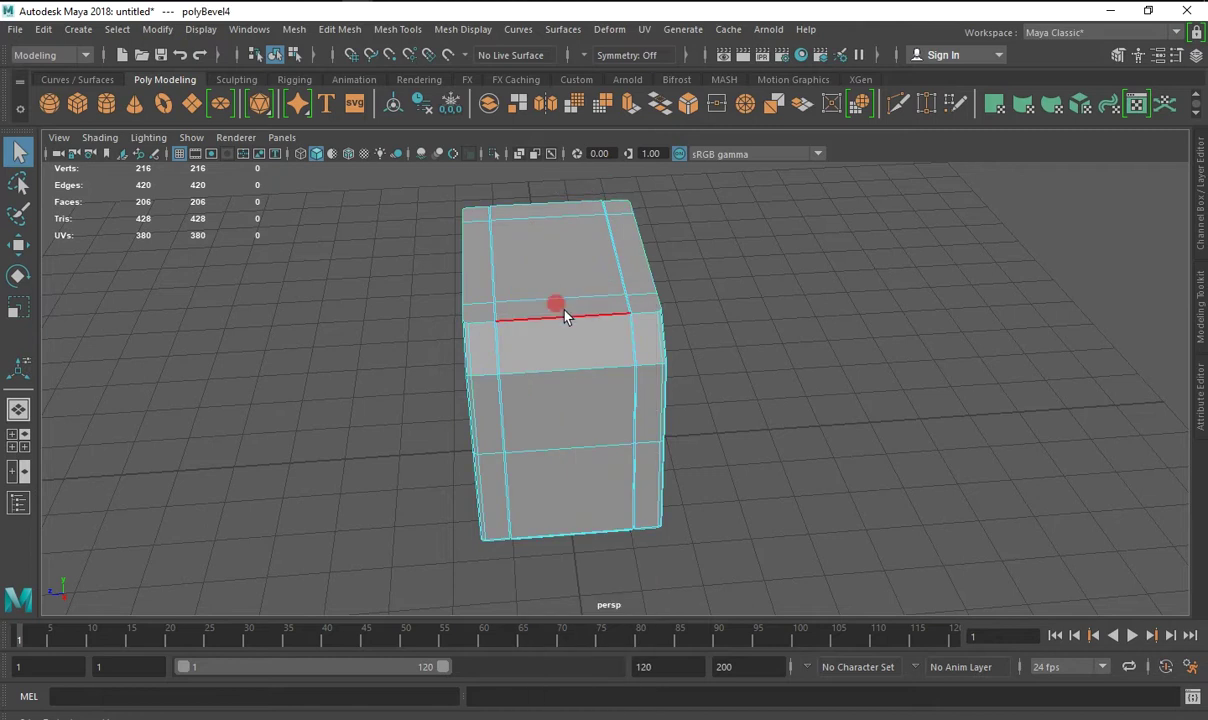
click(565, 317)
shift+right_click(565, 317)
ctrl+right_drag(565, 317, 561, 372)
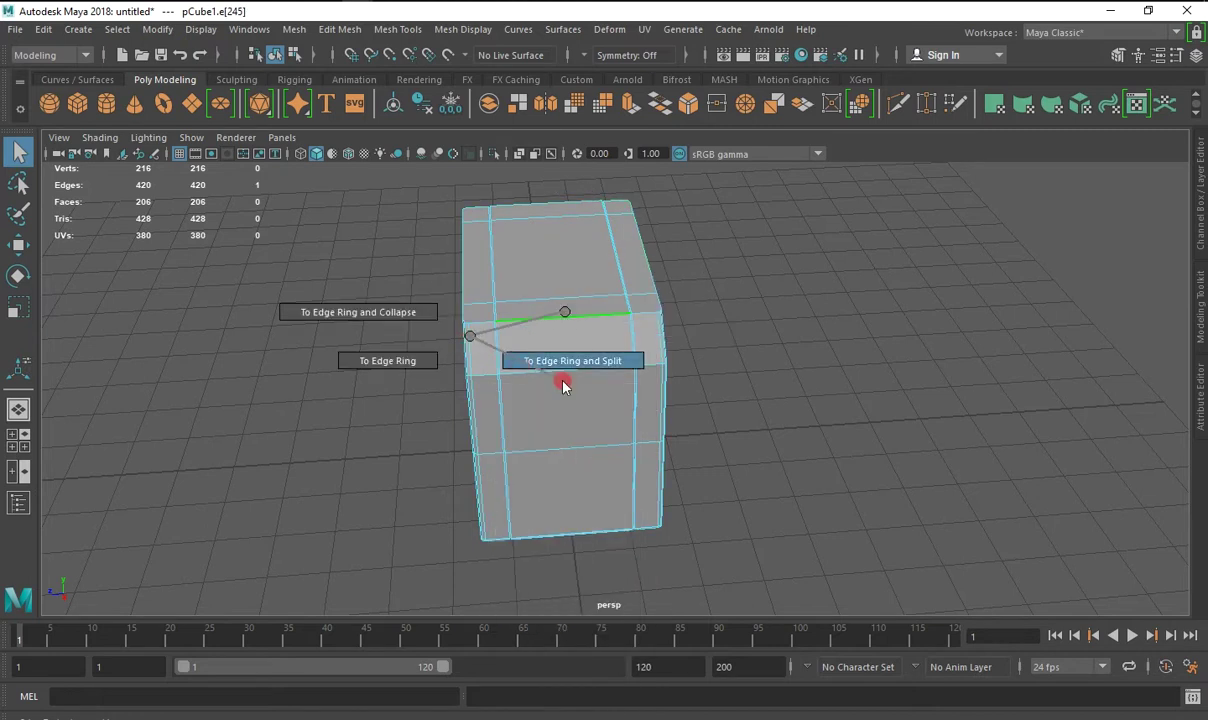
click(688, 106)
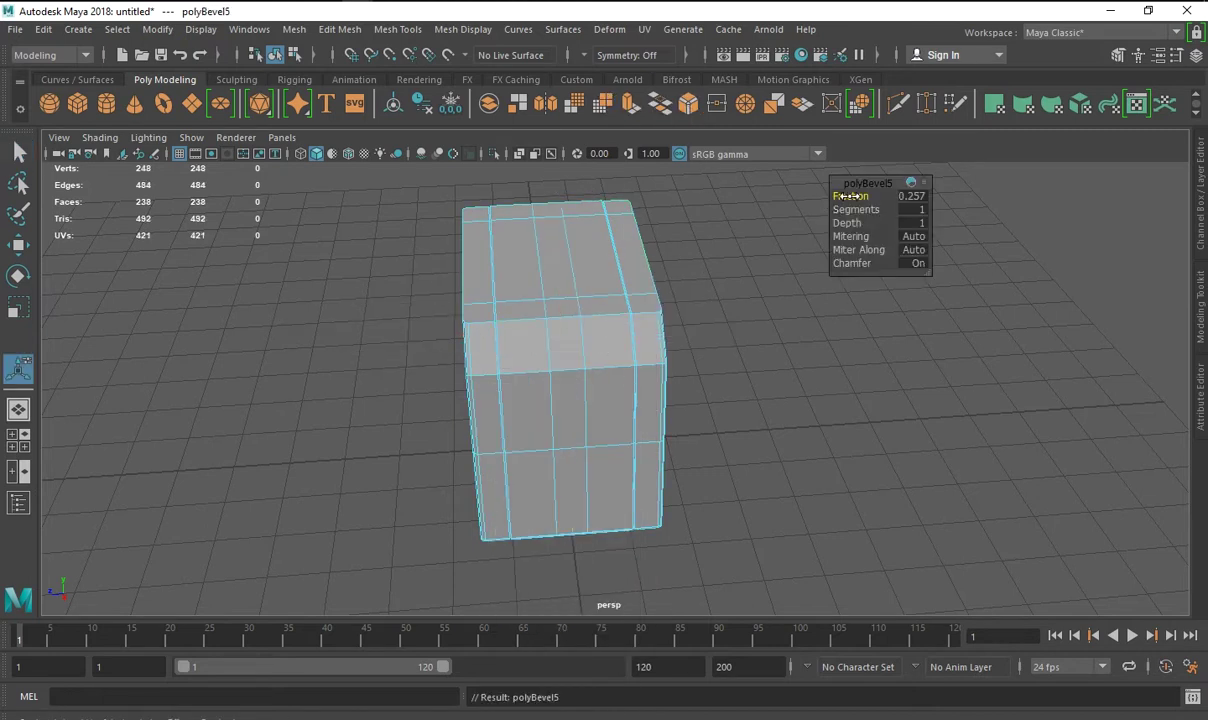
alt+drag(849, 196, 519, 132)
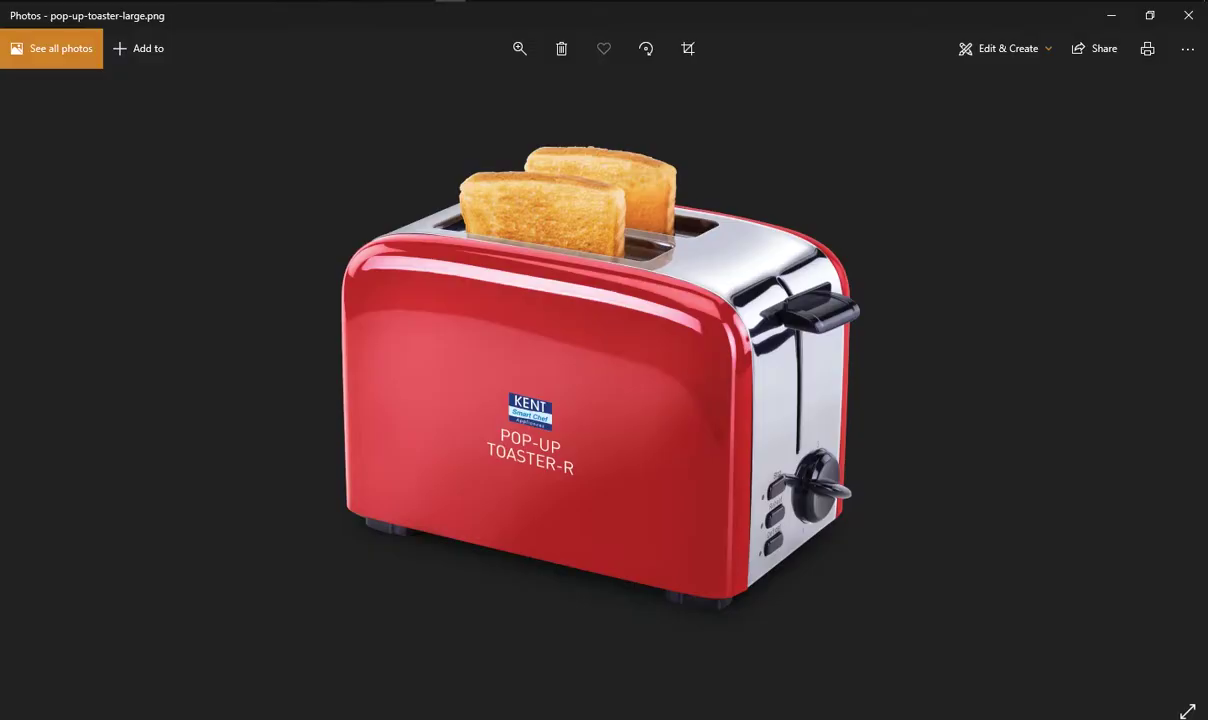
click(437, 12)
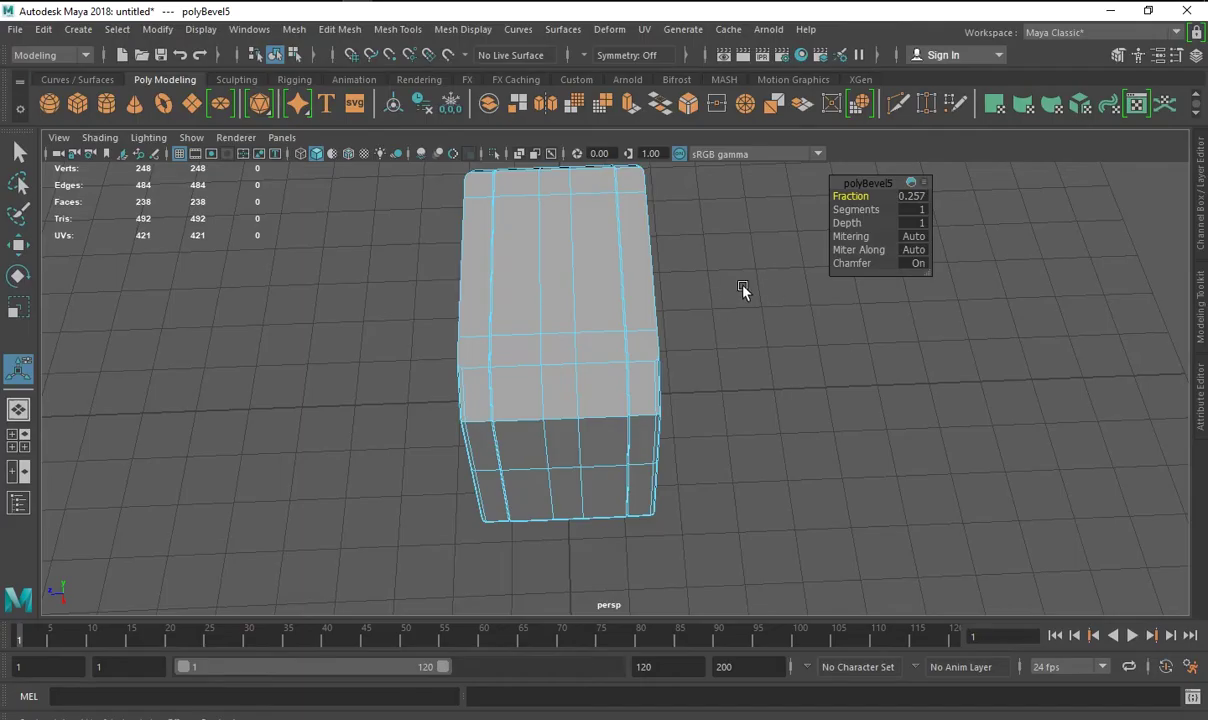
Set the polyBevel5 fraction to 0.7 and its segments to 3.
drag(846, 196, 849, 196)
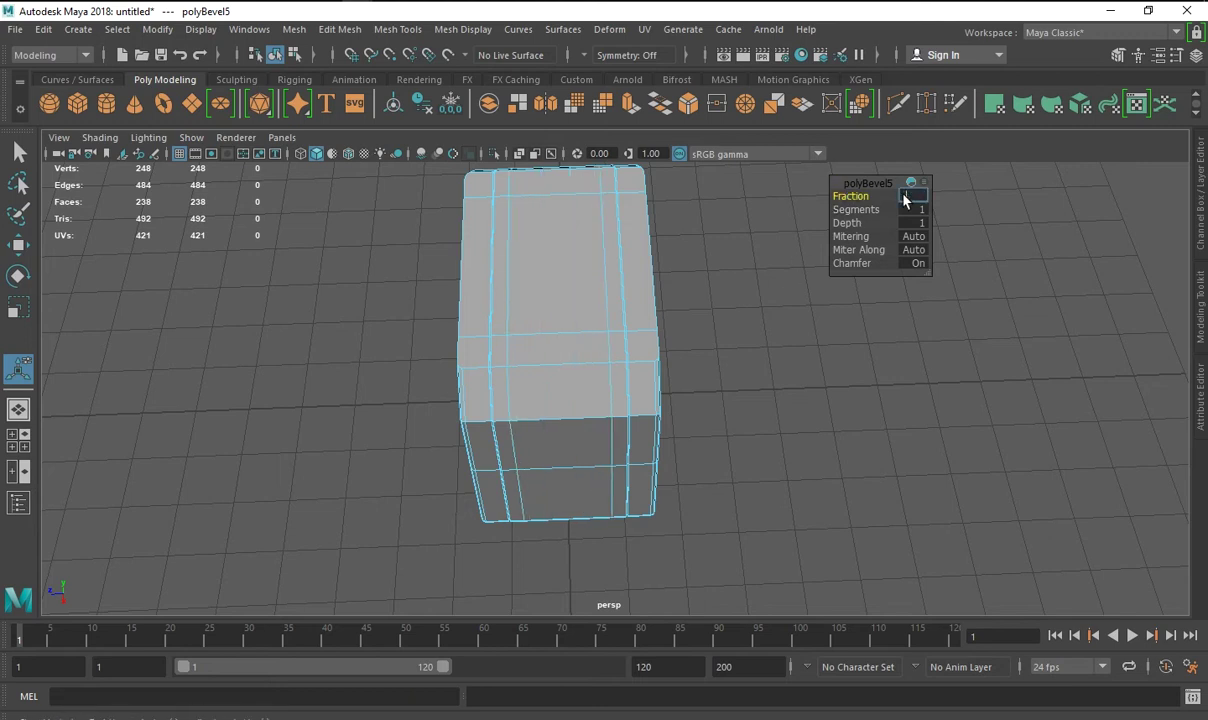
text(0.7)
key(Return)
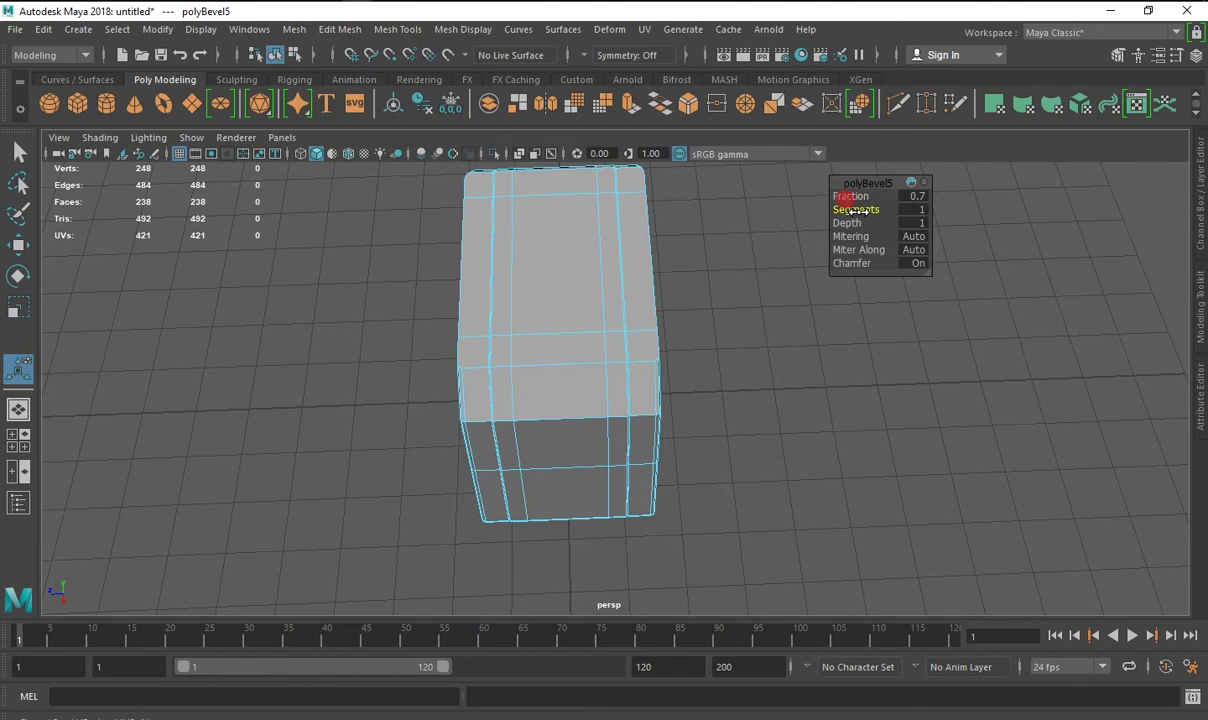
drag(862, 210, 871, 210)
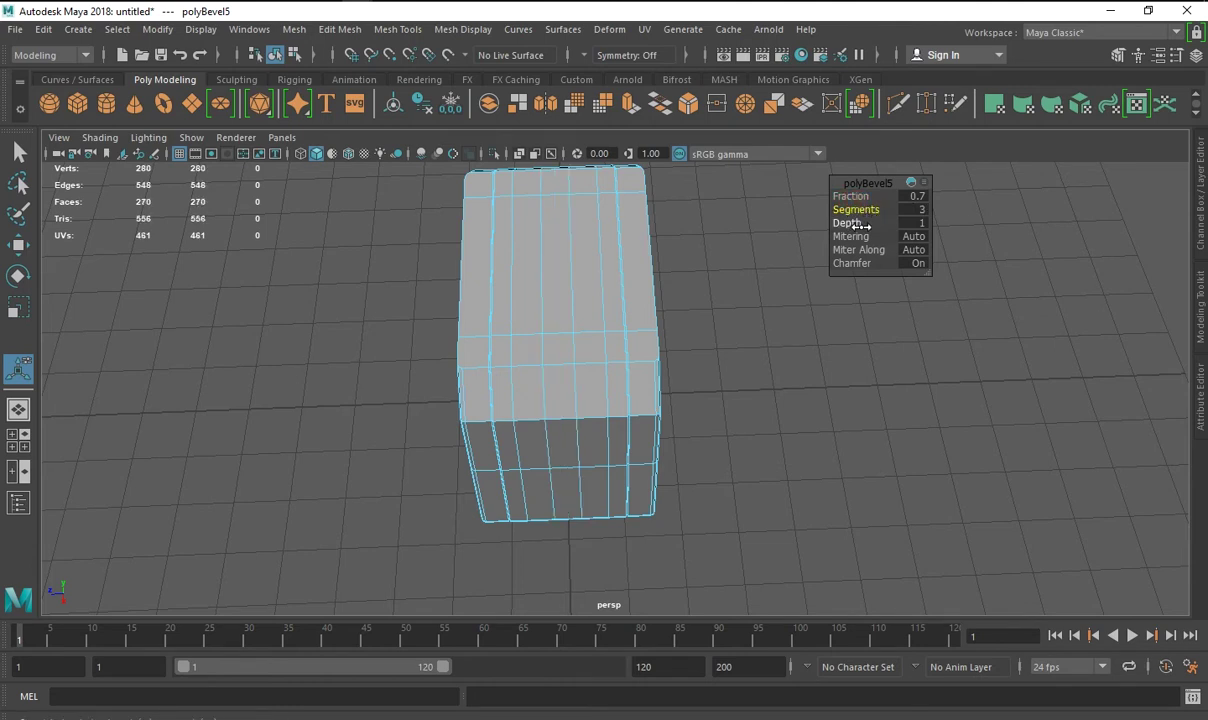
alt+drag(705, 315, 807, 344)
key(super)
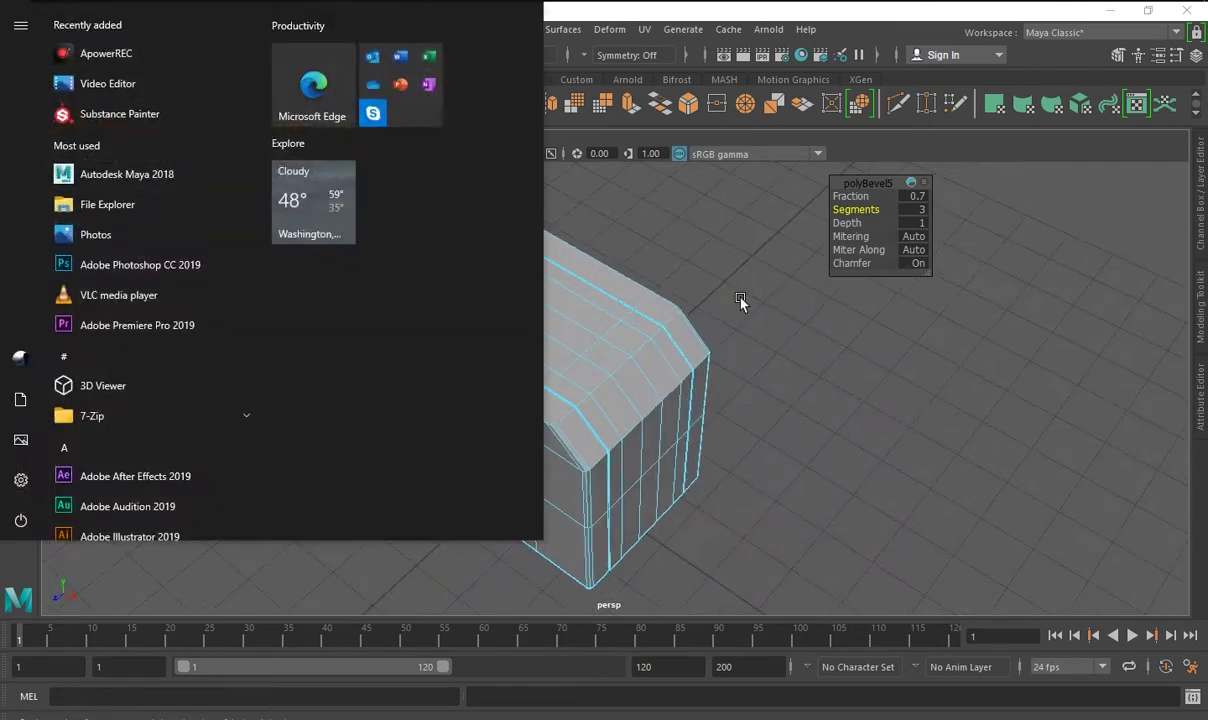
key(super)
right_drag(563, 322, 623, 210)
alt+drag(623, 210, 445, 291)
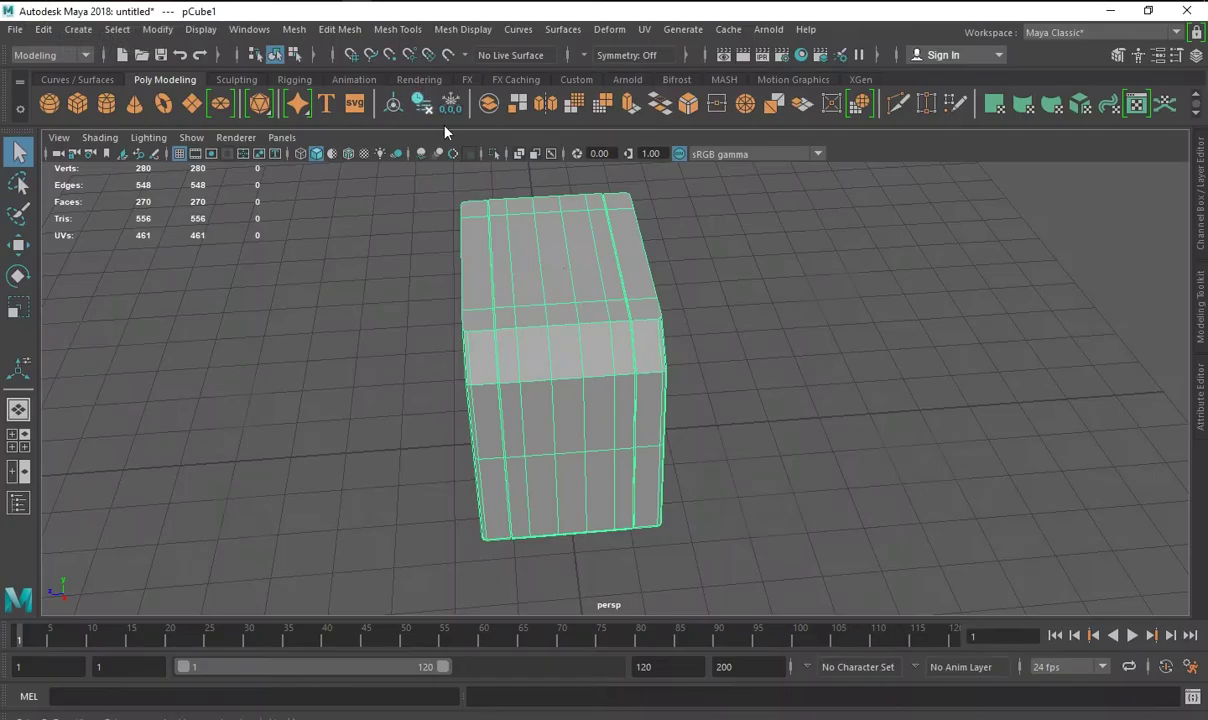
In side view, scale the two middle vertex columns inward toward each other.
key(space)
key(space)
right_drag(620, 240, 560, 226)
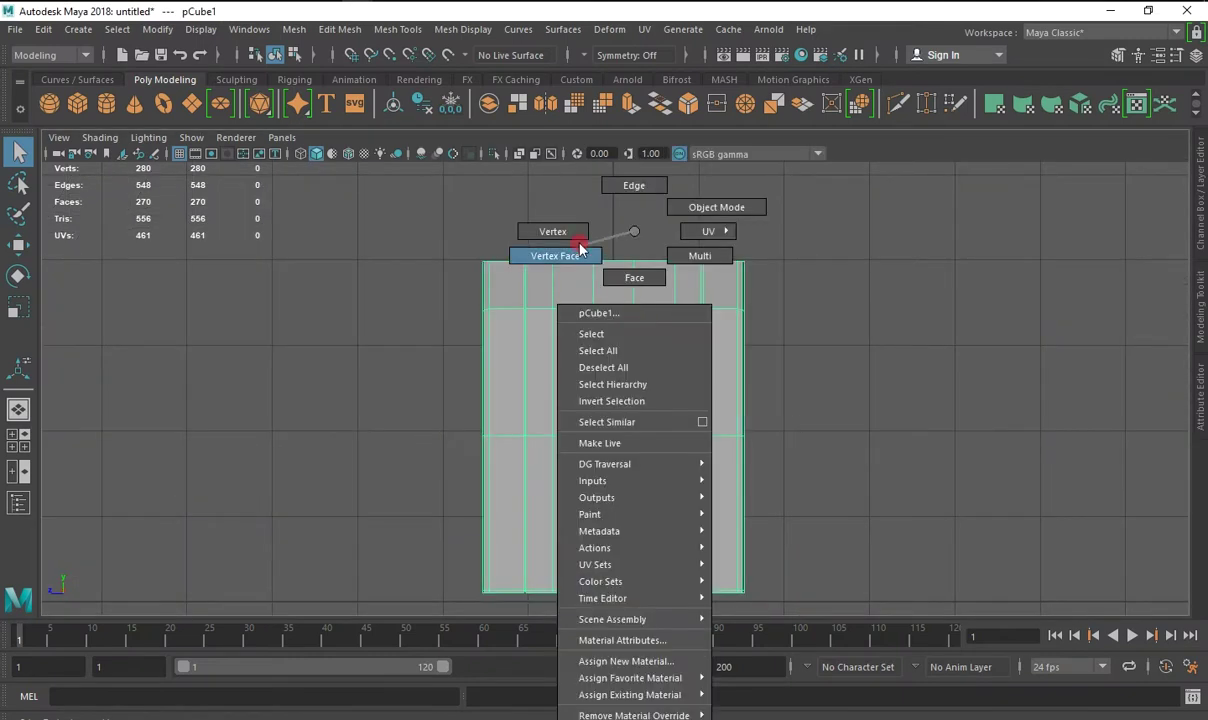
drag(569, 221, 647, 625)
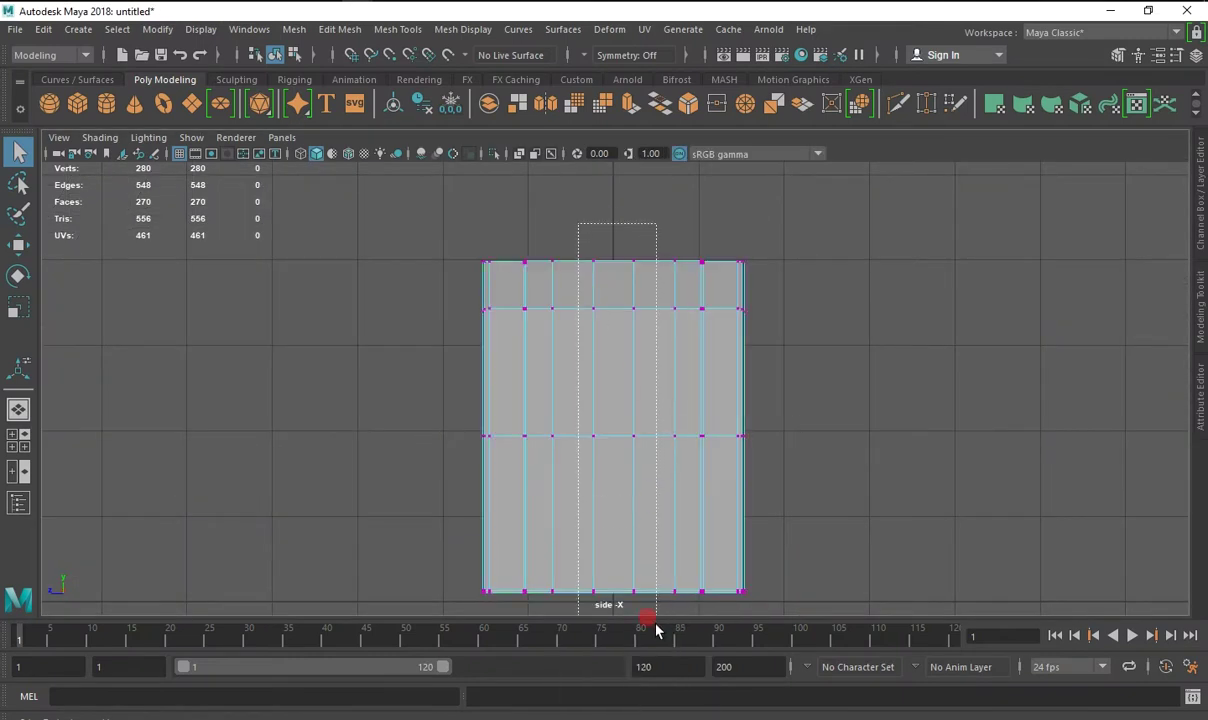
click(18, 314)
drag(578, 425, 584, 431)
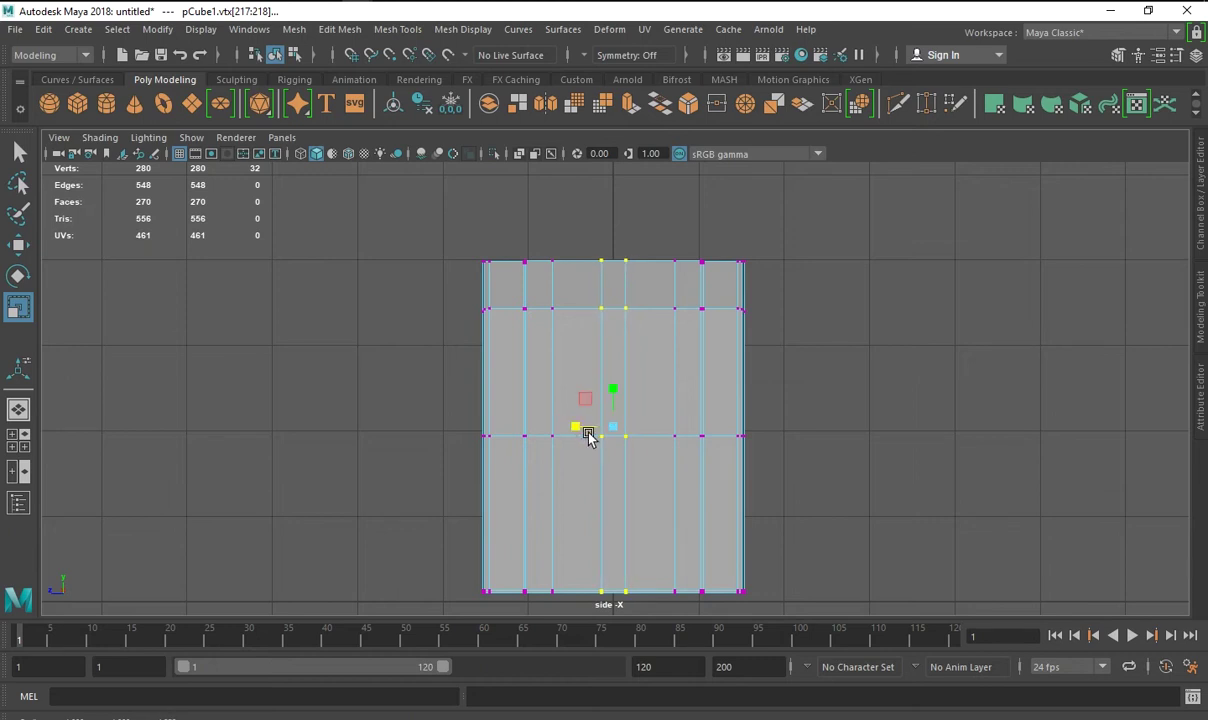
right_drag(615, 240, 680, 200)
key(space)
key(space)
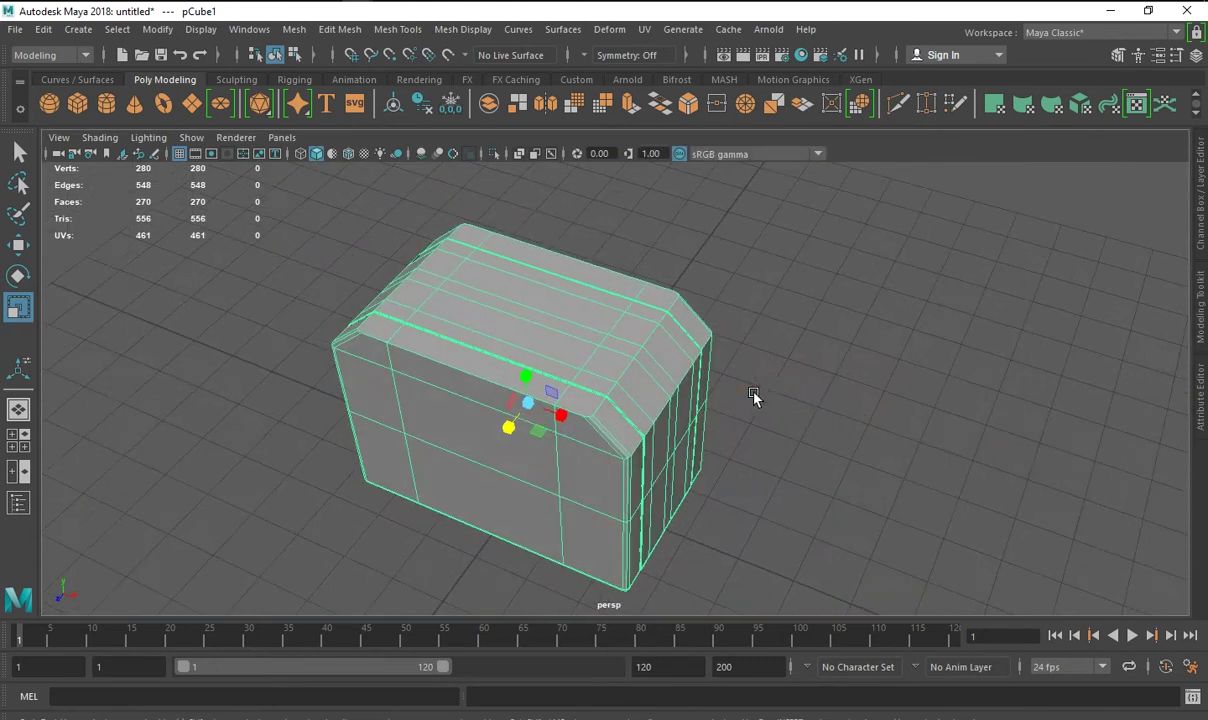
alt+drag(601, 375, 658, 350)
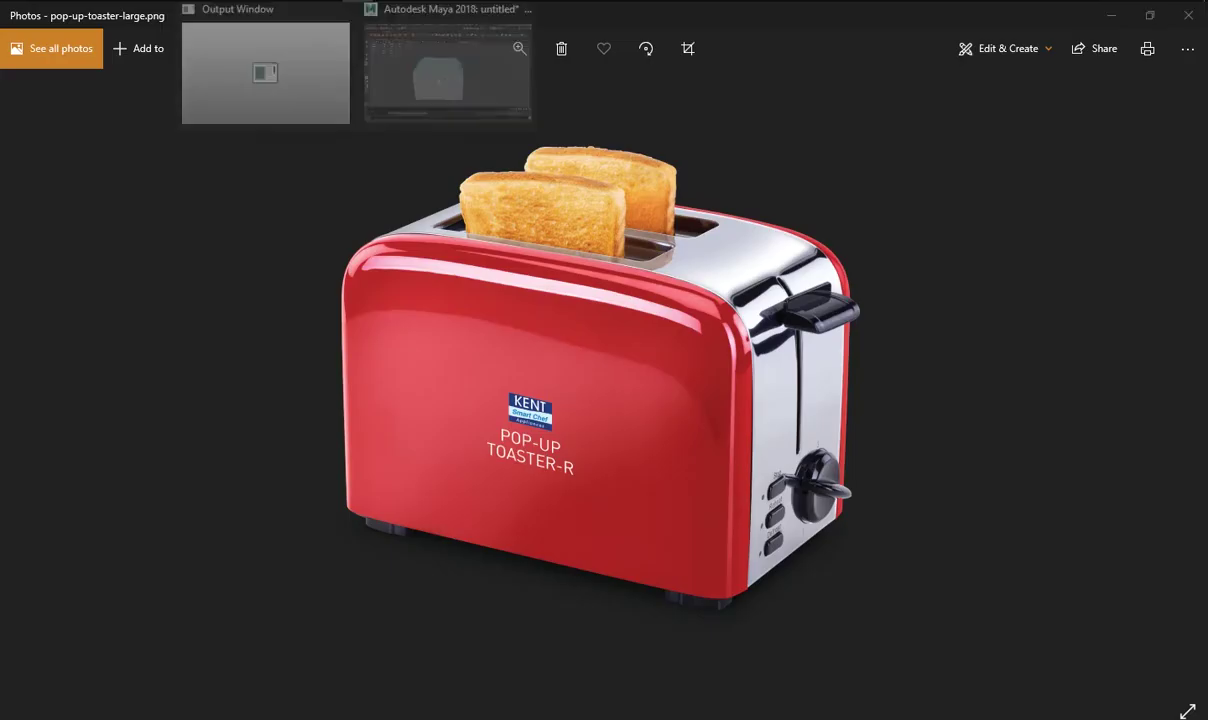
key(space)
key(space)
In front view, shift both middle vertex columns slightly to the left.
right_drag(464, 302, 418, 232)
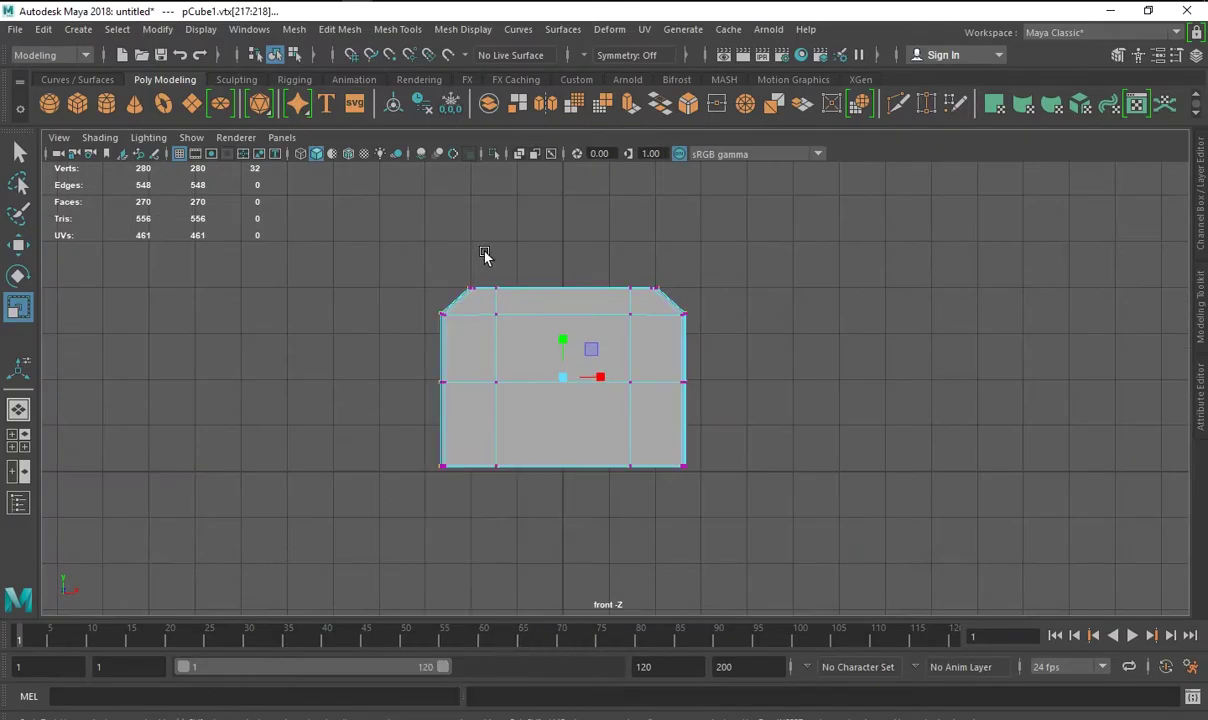
drag(485, 251, 512, 488)
shift+drag(601, 262, 648, 478)
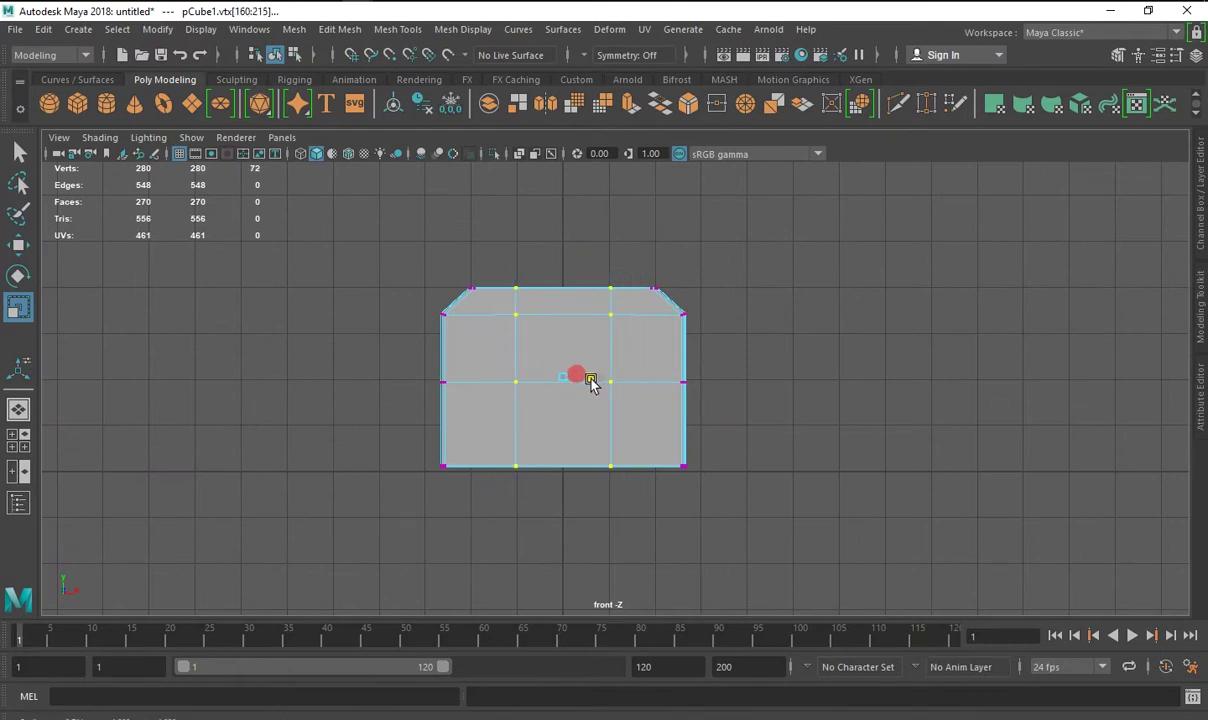
drag(493, 262, 553, 530)
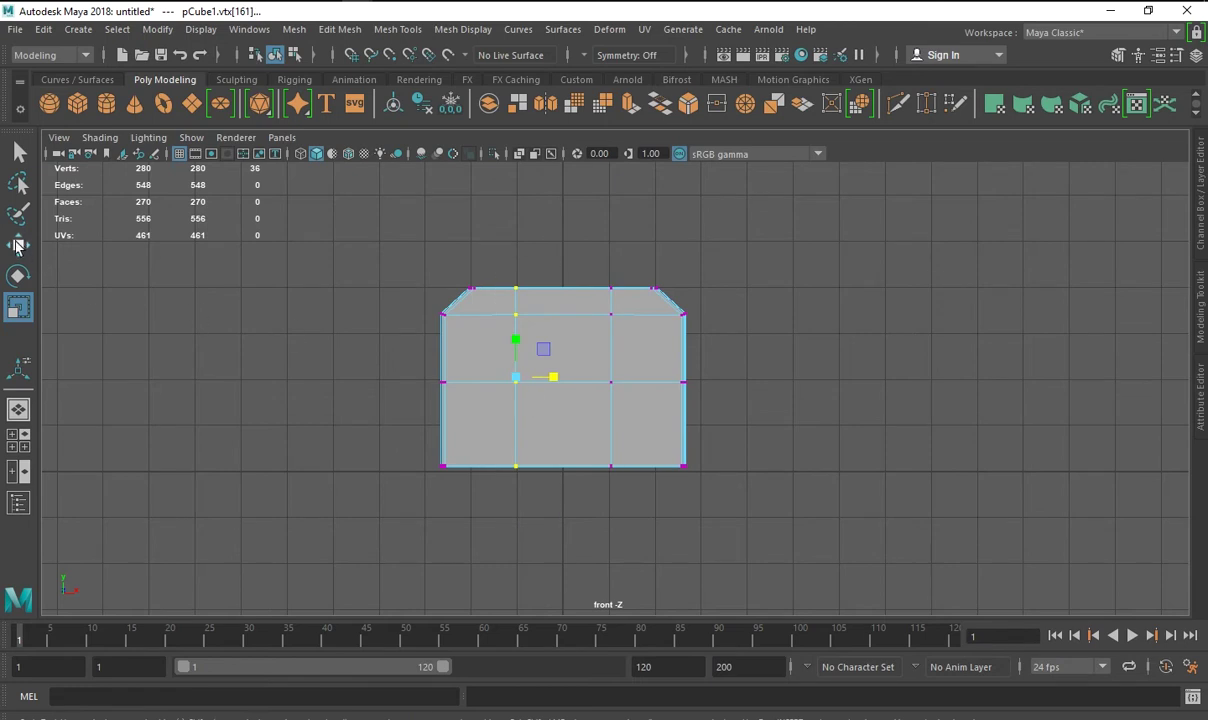
key(w)
drag(553, 377, 546, 377)
drag(596, 280, 647, 472)
drag(645, 377, 638, 377)
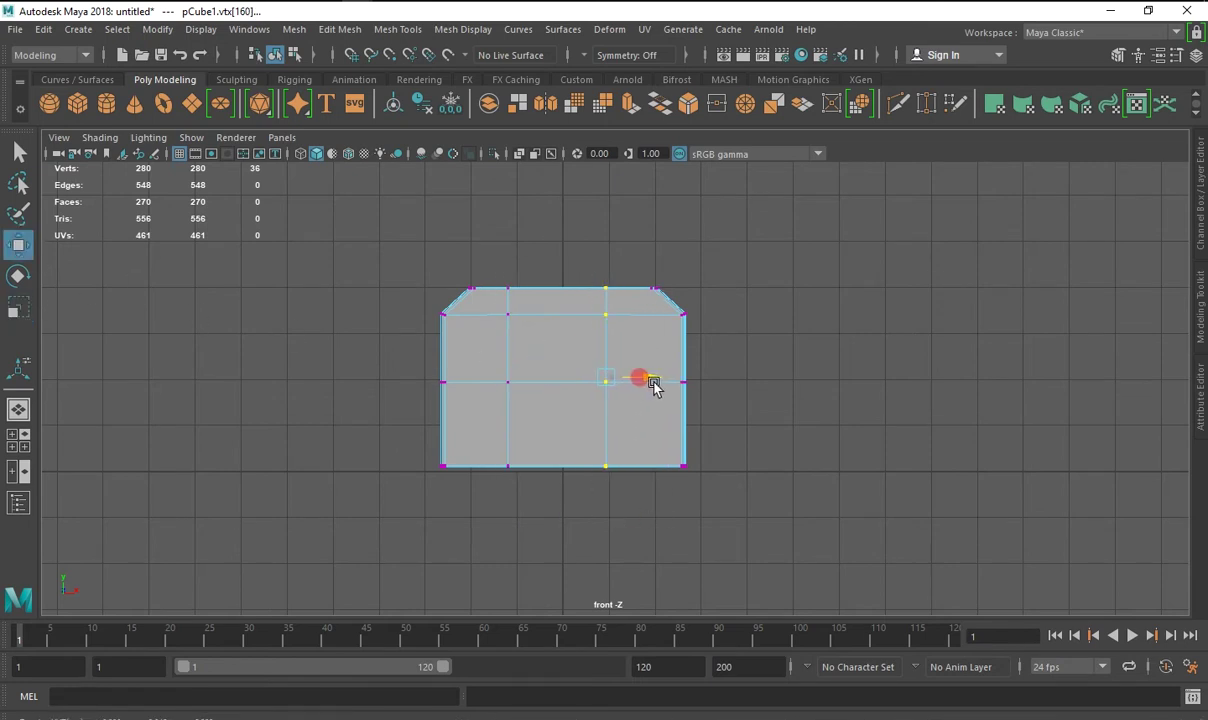
Select the two adjacent top faces where the bread slots will go.
key(space)
key(space)
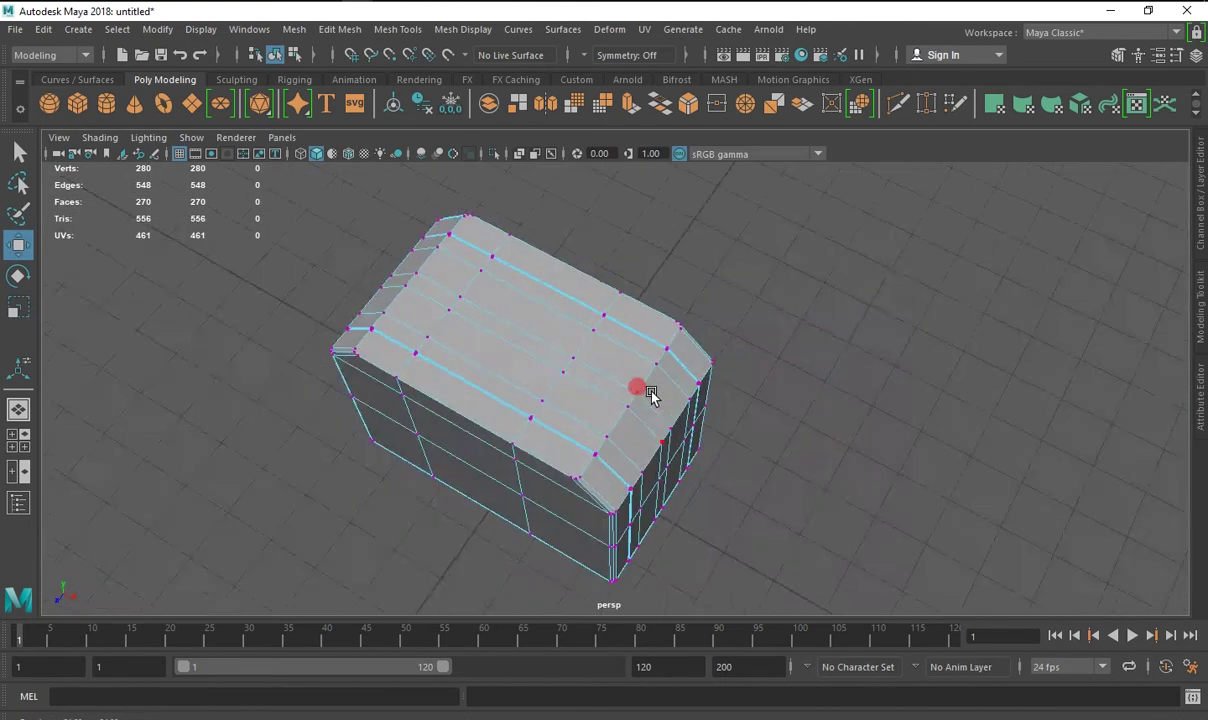
right_drag(491, 232, 493, 275)
click(514, 327)
shift+click(545, 308)
mouse_move(689, 331)
alt+mouse_down()
mouse_move(553, 311)
mouse_move(556, 212)
mouse_move(556, 274)
alt+mouse_up()
Extrude the two top faces and push them deep into the body using X-Ray front view.
alt+drag(607, 345, 798, 369)
key(space)
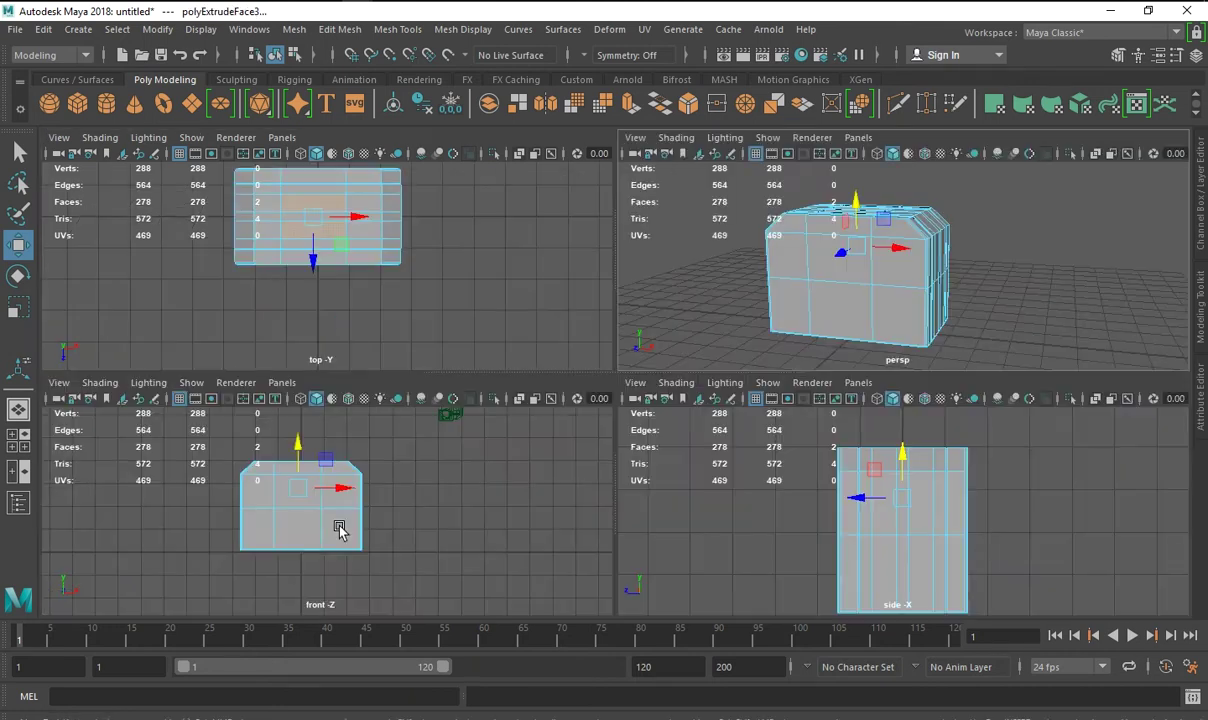
key(space)
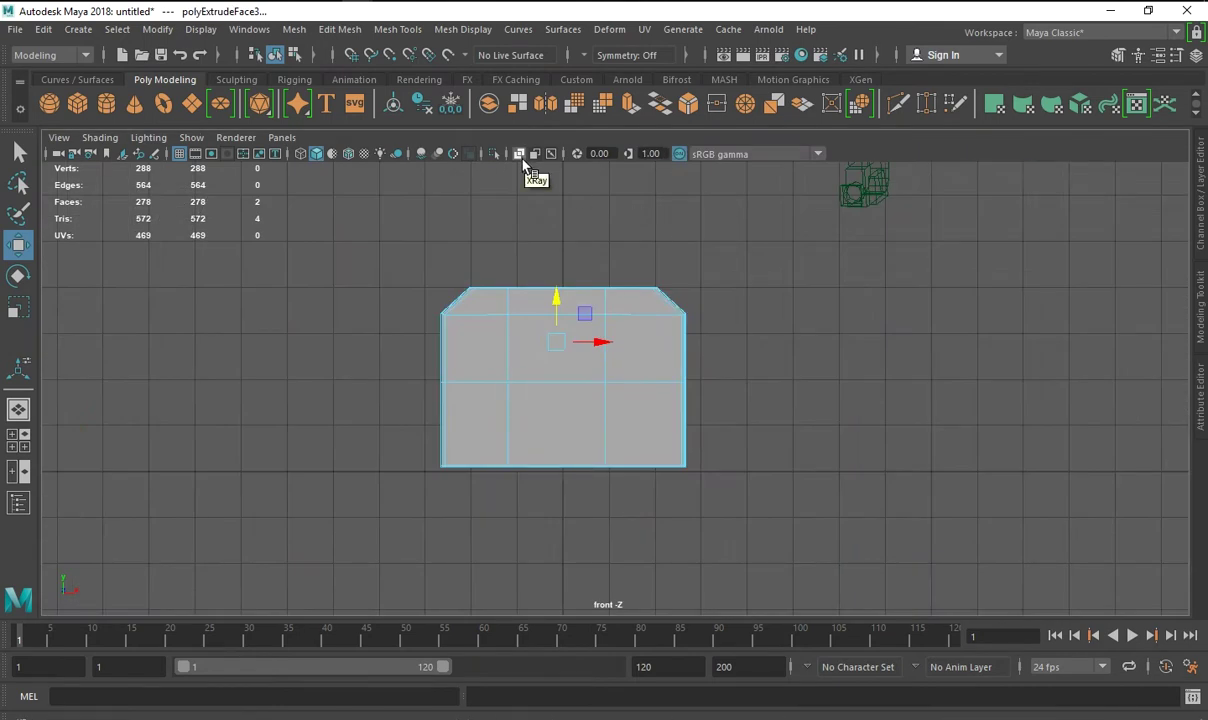
click(519, 153)
drag(558, 302, 553, 330)
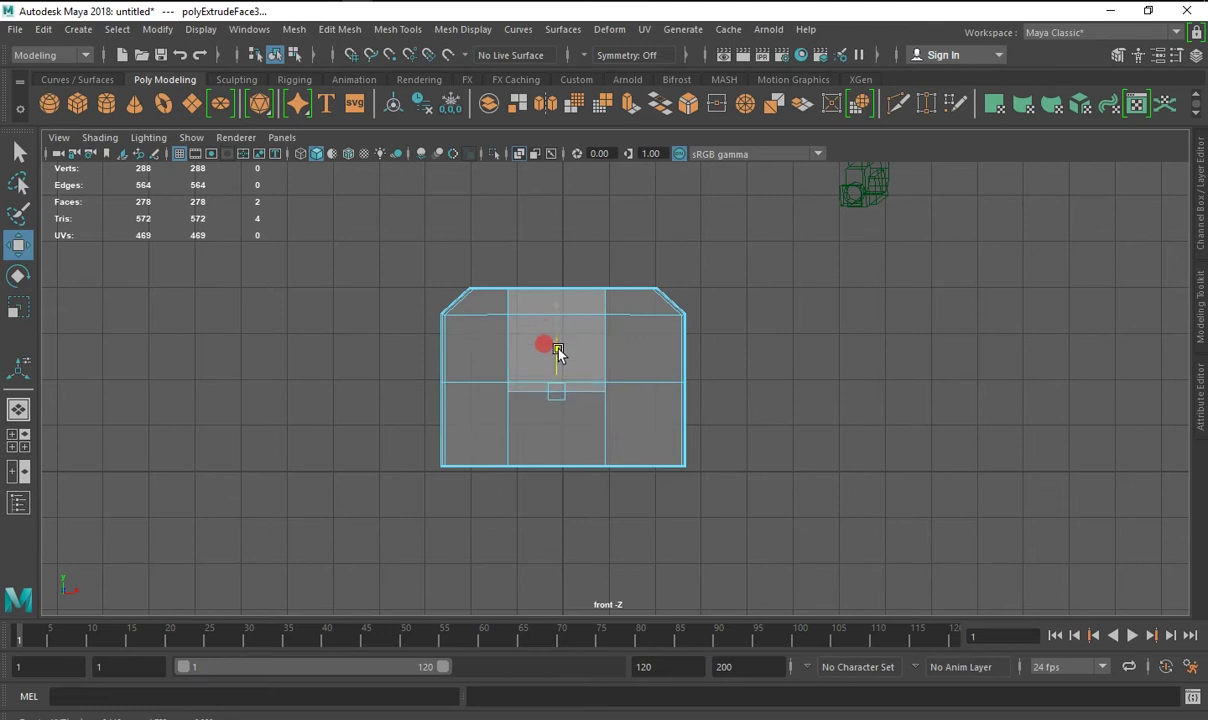
click(843, 369)
key(alt+Tab)
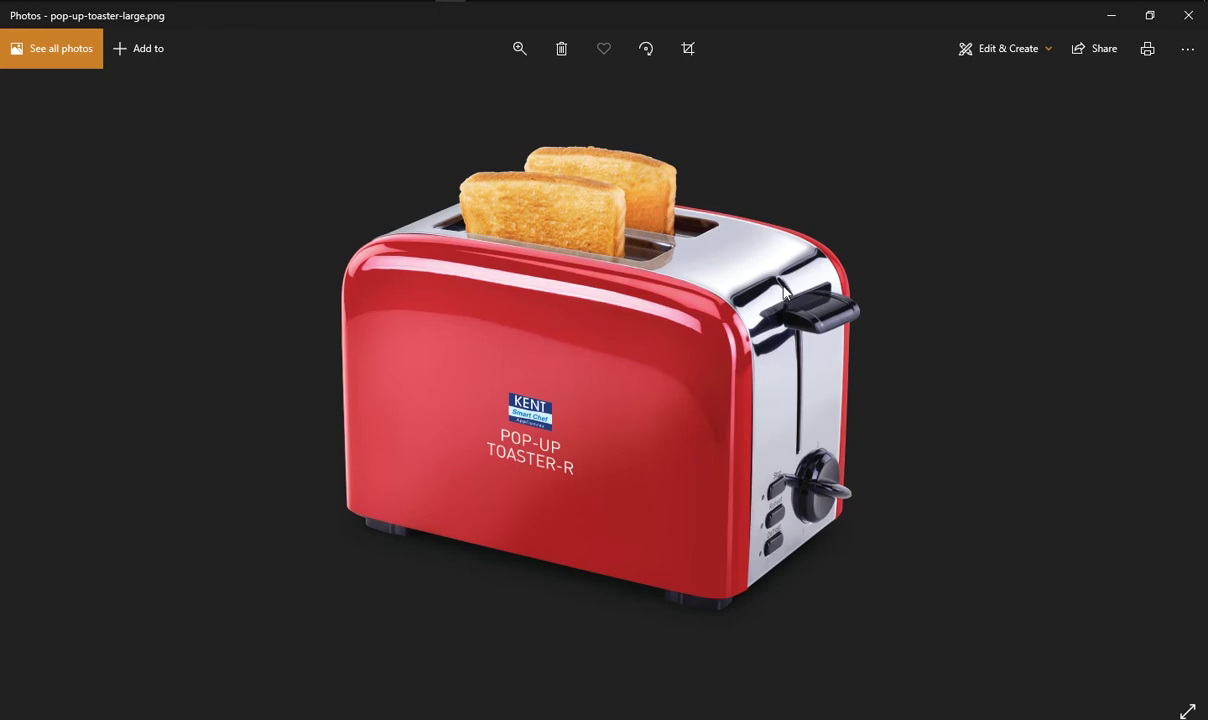
key(alt+Tab)
mouse_move(663, 291)
alt+mouse_down()
mouse_move(882, 340)
mouse_move(728, 404)
mouse_move(660, 420)
mouse_move(677, 410)
mouse_move(623, 413)
mouse_move(652, 417)
mouse_move(652, 431)
mouse_move(723, 423)
mouse_move(569, 342)
alt+mouse_up()
Check the block with the smooth mesh preview, then turn it back off.
click(720, 285)
alt+drag(720, 285, 580, 302)
click(580, 302)
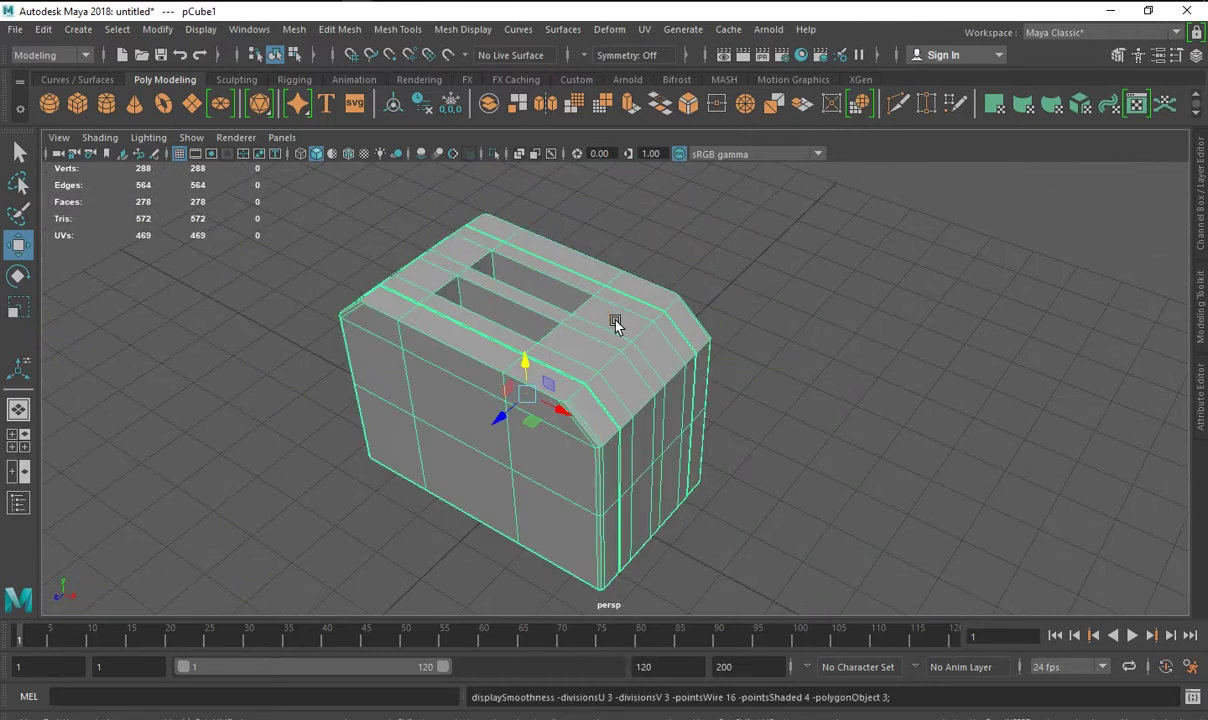
key(3)
mouse_move(565, 347)
alt+mouse_down()
mouse_move(505, 415)
mouse_move(553, 404)
mouse_move(612, 345)
mouse_move(474, 368)
mouse_move(448, 285)
alt+mouse_up()
click(505, 415)
key(1)
right_drag(448, 285, 431, 256)
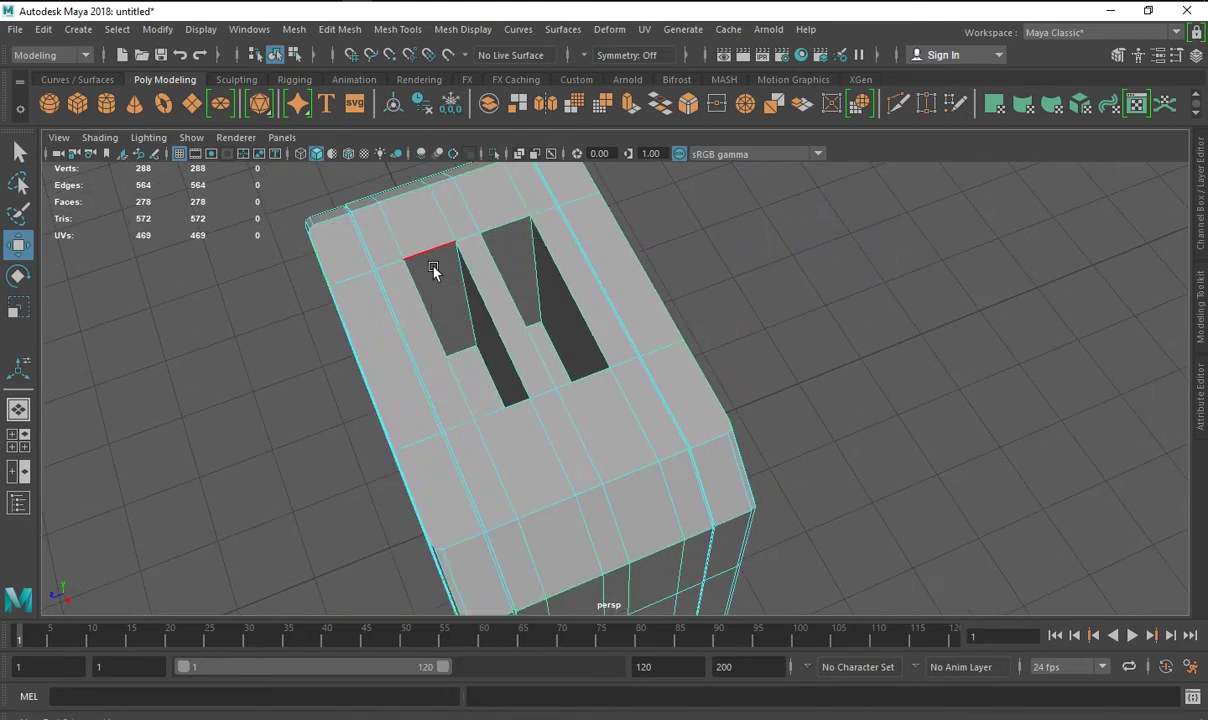
Start selecting the slot-wall edges around the slot openings.
click(431, 258)
shift+click(474, 278)
shift+click(506, 402)
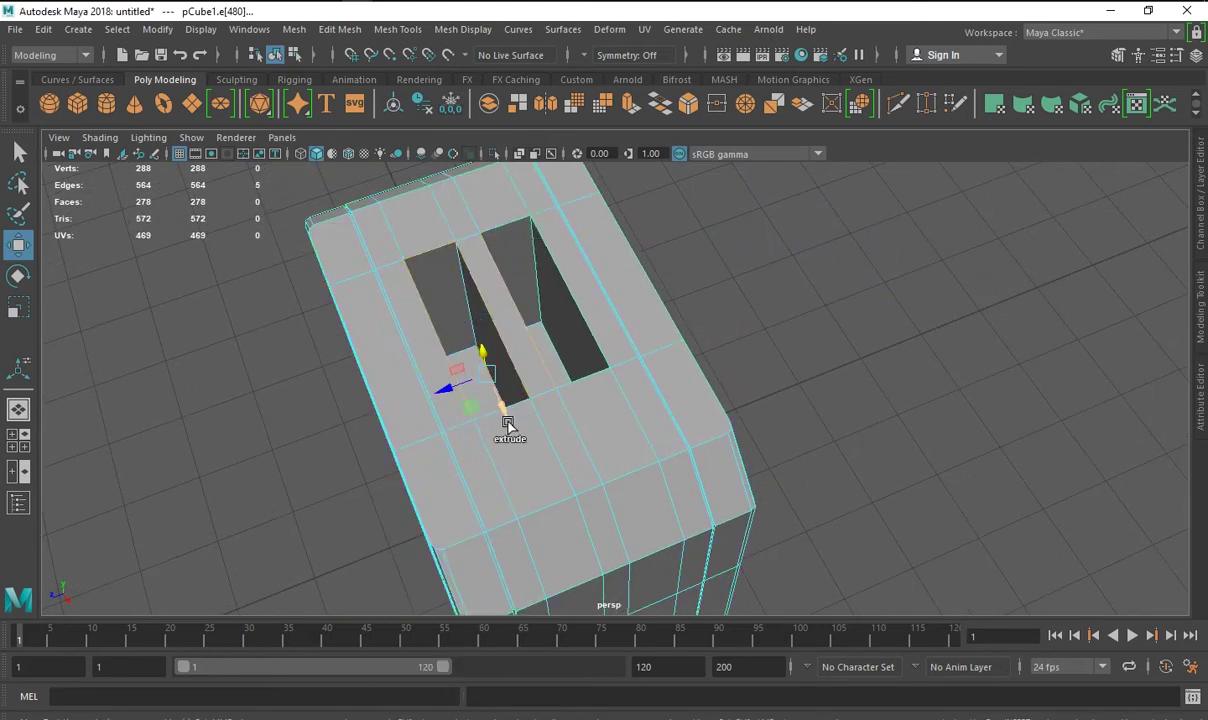
shift+click(490, 238)
mouse_move(490, 238)
alt+mouse_down()
mouse_move(447, 325)
mouse_move(478, 385)
mouse_move(603, 410)
mouse_move(712, 491)
mouse_move(612, 501)
alt+mouse_up()
shift+click(430, 300)
key(super)
click(430, 318)
click(445, 367)
shift+click(458, 342)
shift+click(512, 388)
key(super)
Reselect the rim edges around both slot openings until all are picked.
click(706, 493)
mouse_move(706, 541)
alt+mouse_down()
mouse_move(416, 451)
mouse_move(437, 396)
alt+mouse_up()
shift+click(410, 443)
shift+click(419, 377)
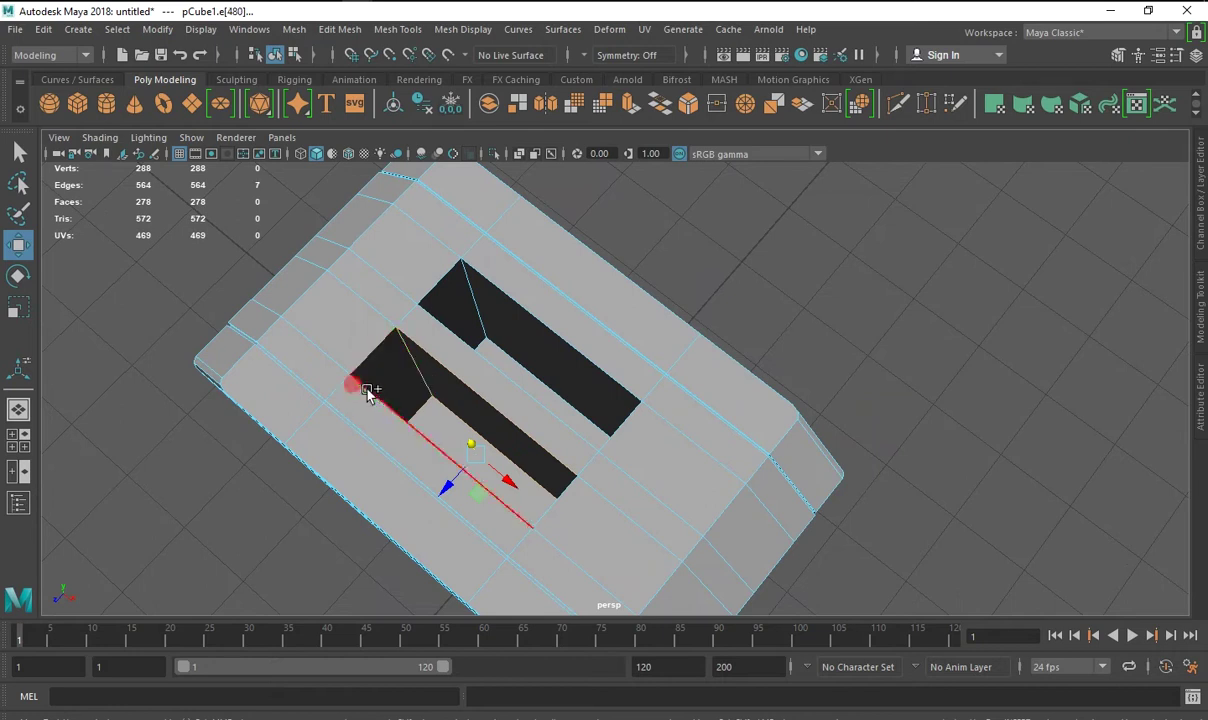
shift+click(367, 392)
mouse_move(565, 510)
alt+mouse_down()
mouse_move(507, 520)
mouse_move(418, 310)
alt+mouse_up()
shift+click(515, 359)
mouse_move(515, 359)
alt+mouse_down()
mouse_move(455, 333)
mouse_move(461, 418)
alt+mouse_up()
shift+click(520, 439)
shift+click(586, 452)
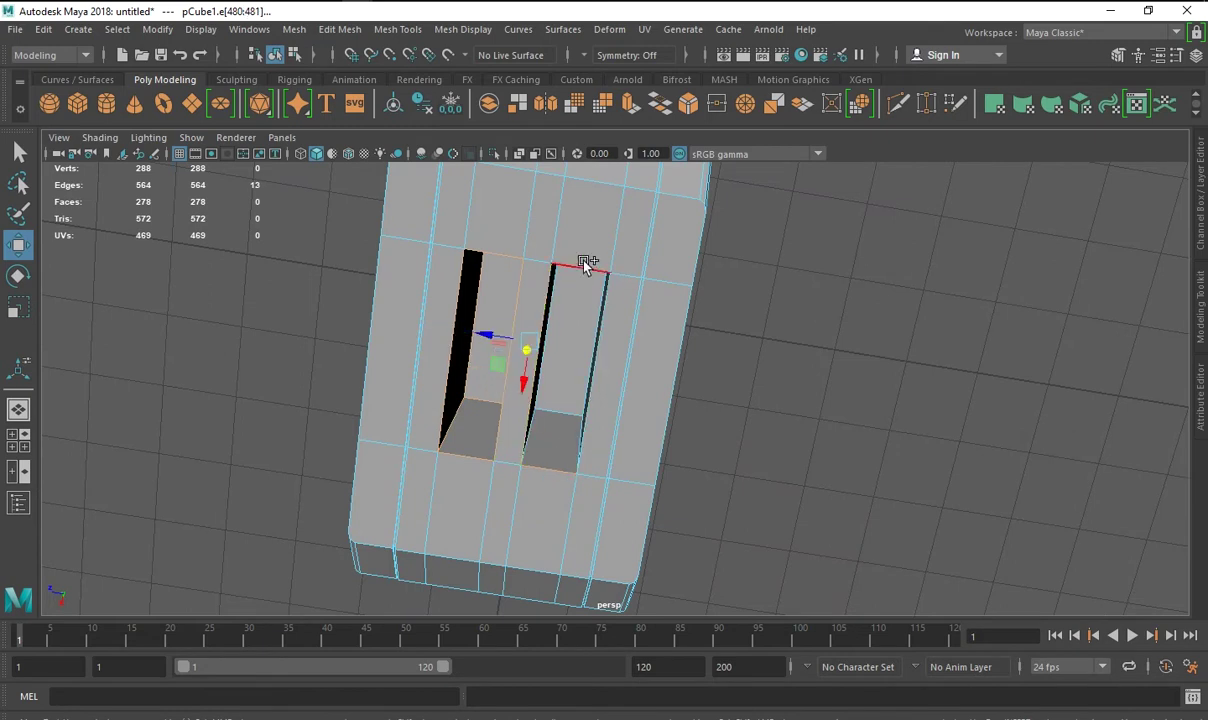
shift+click(575, 425)
alt+drag(572, 387, 573, 250)
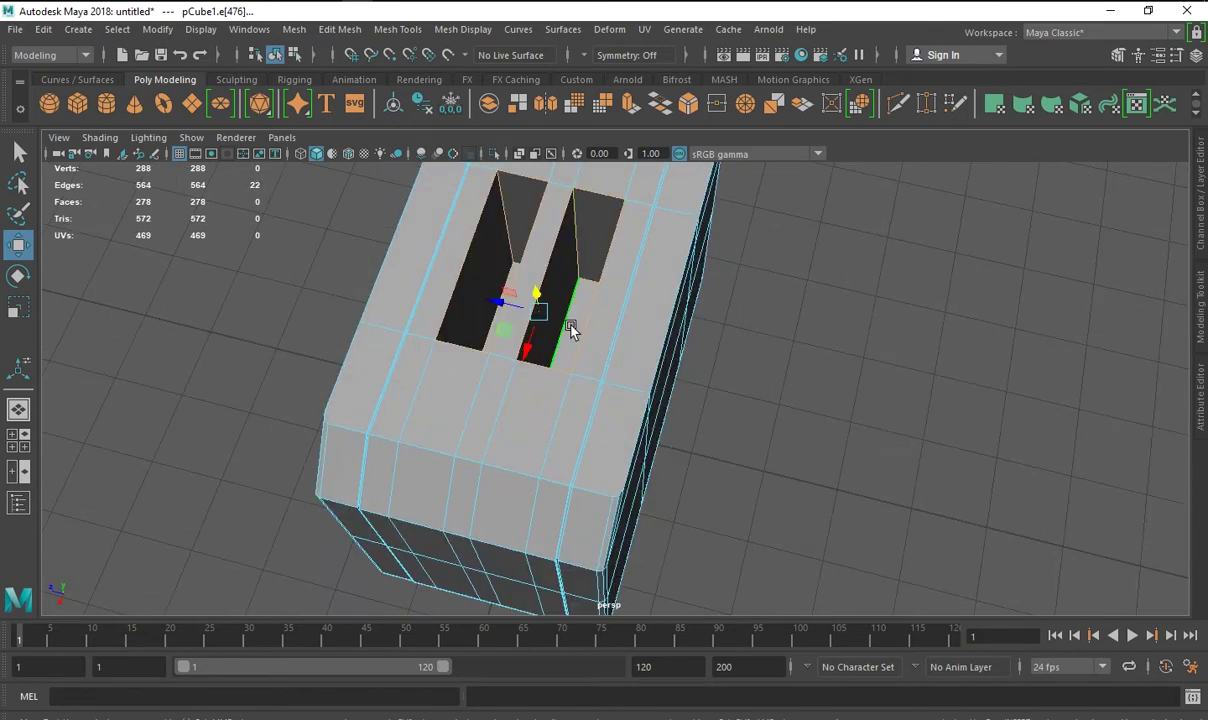
mouse_move(570, 330)
alt+mouse_down()
mouse_move(592, 294)
mouse_move(537, 402)
mouse_move(558, 310)
alt+mouse_up()
shift+click(545, 262)
Bevel the slot edges with 2 segments, widening the fraction to 0.457.
click(687, 106)
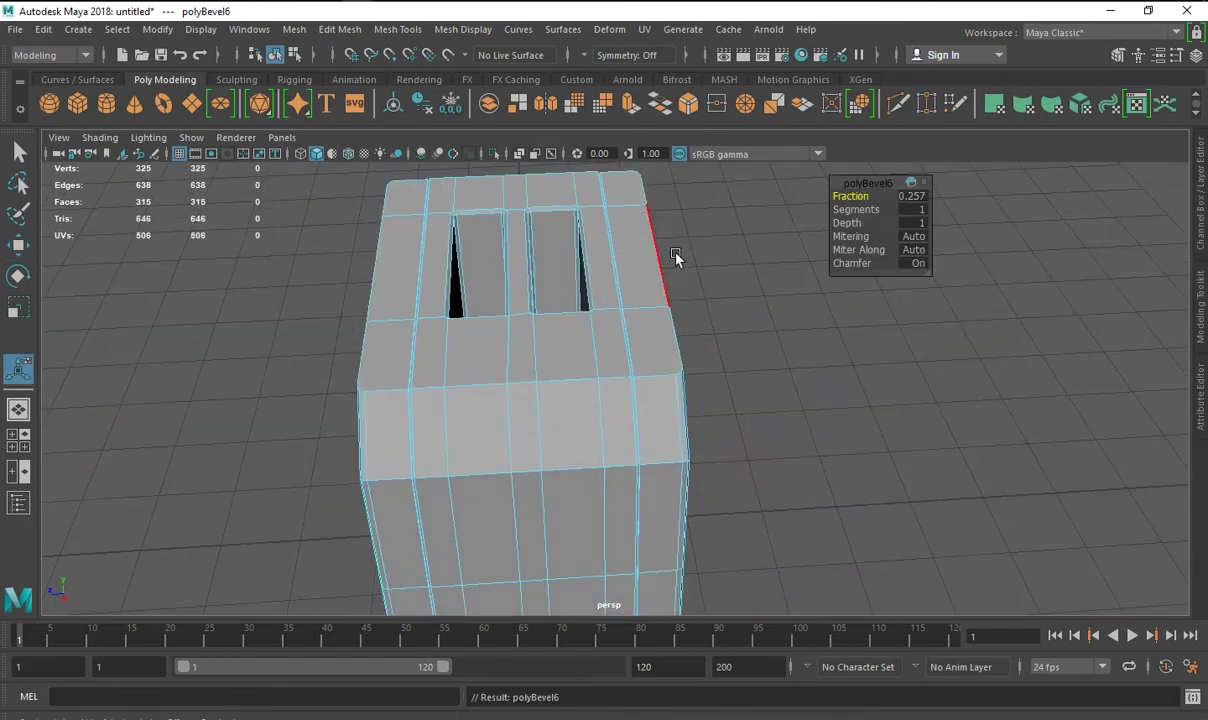
click(856, 209)
middle_drag(856, 209, 880, 209)
mouse_move(640, 330)
alt+mouse_down()
mouse_move(660, 270)
mouse_move(673, 354)
alt+mouse_up()
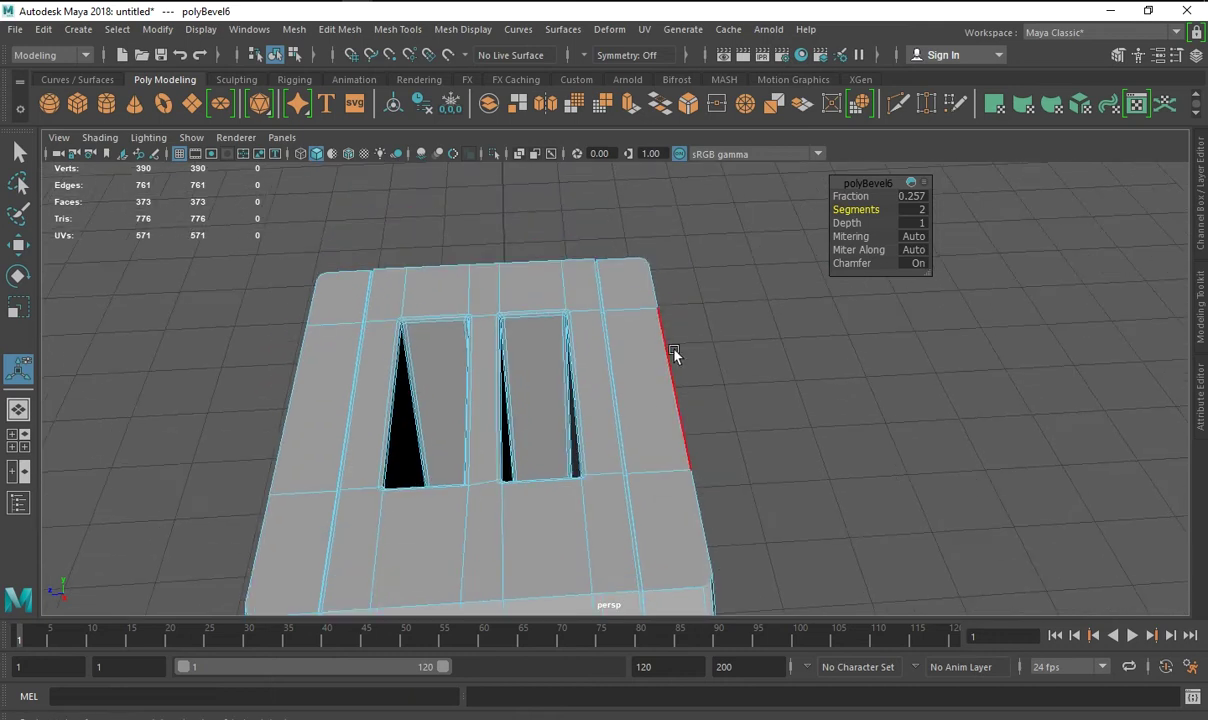
drag(836, 196, 843, 196)
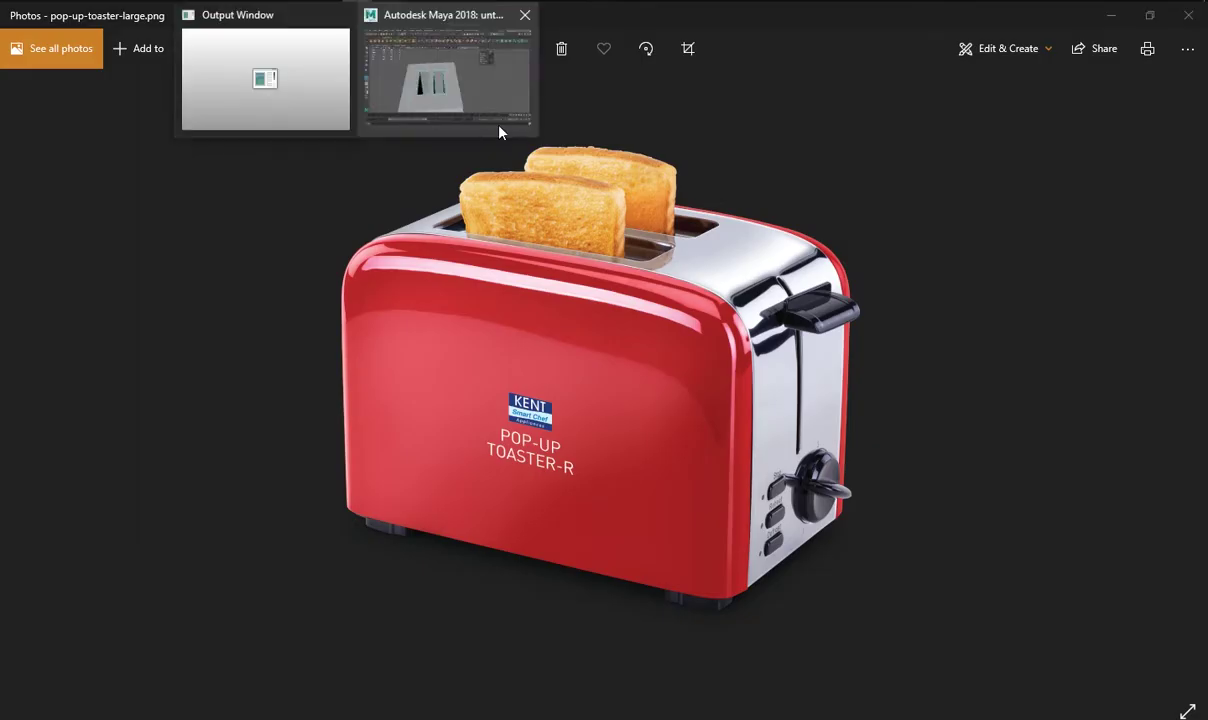
Check the bevelled toaster with the smooth mesh preview on and off.
click(470, 110)
key(F8)
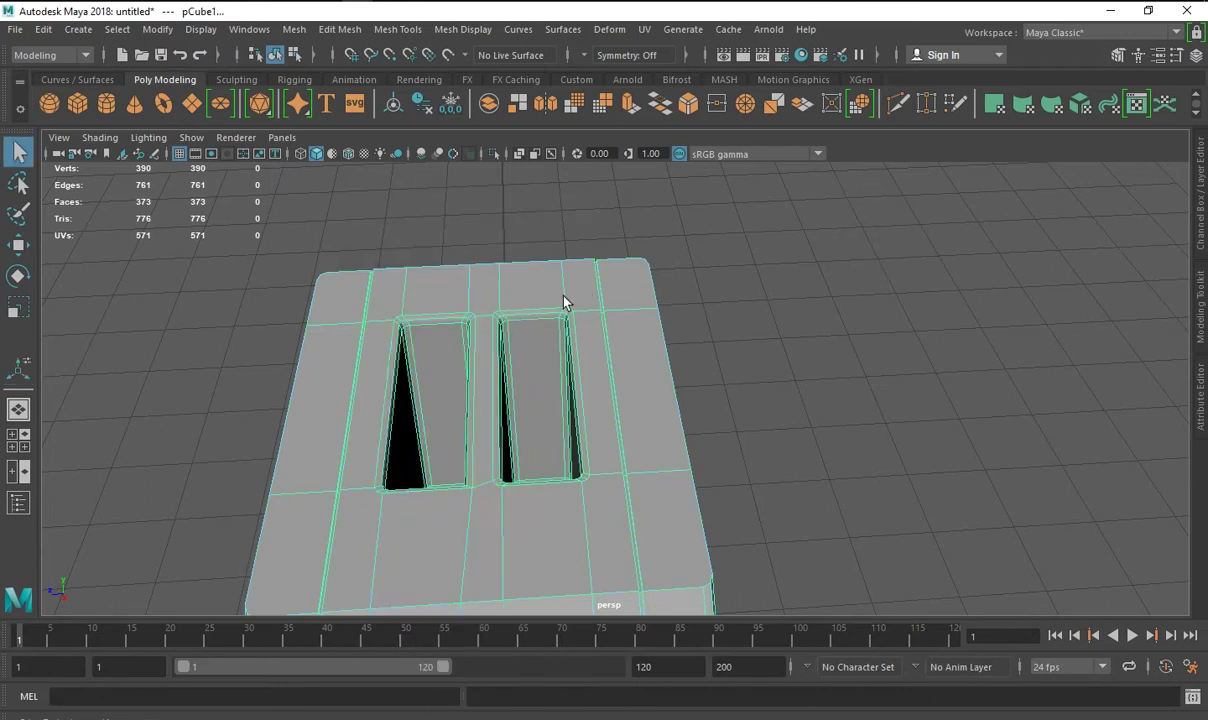
key(3)
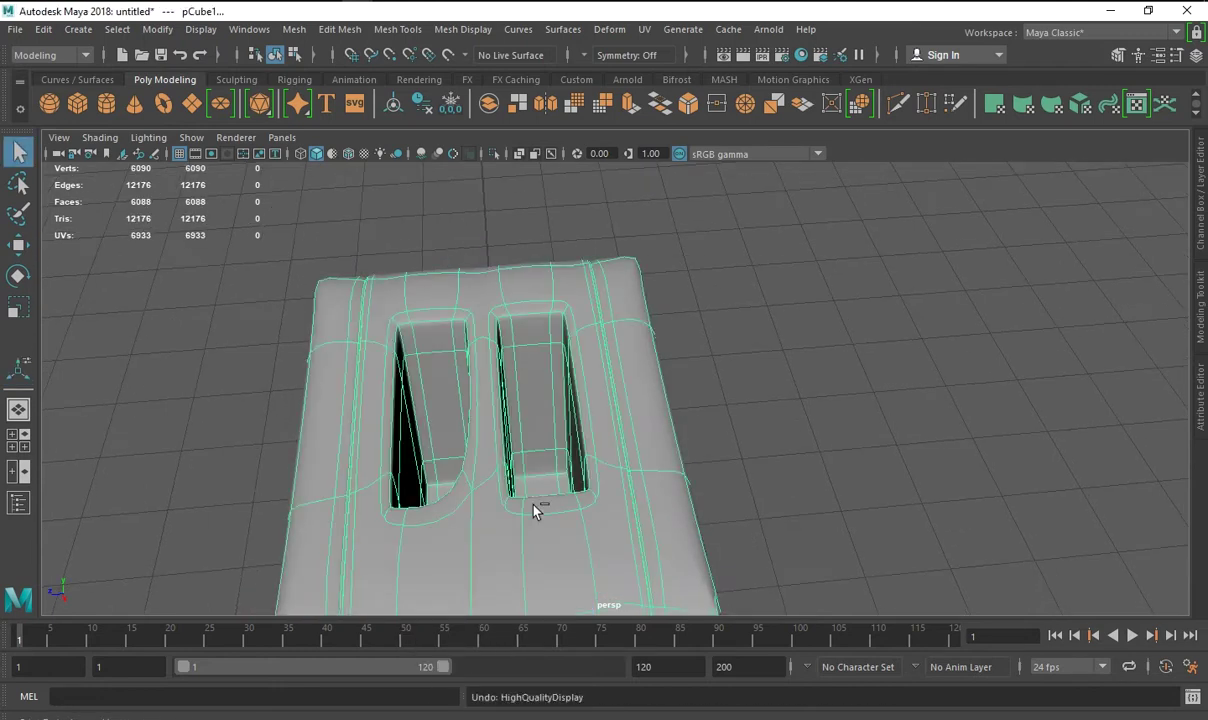
key(1)
mouse_move(499, 512)
alt+mouse_down()
mouse_move(550, 547)
mouse_move(574, 528)
mouse_move(563, 488)
mouse_move(729, 512)
mouse_move(708, 414)
mouse_move(696, 450)
mouse_move(741, 431)
mouse_move(576, 472)
mouse_move(415, 431)
mouse_move(560, 300)
alt+mouse_up()
Undo and rebevel the slot edges at fraction 0.357 with 2 segments.
key(ctrl+z)
key(ctrl+z)
key(ctrl+z)
click(688, 103)
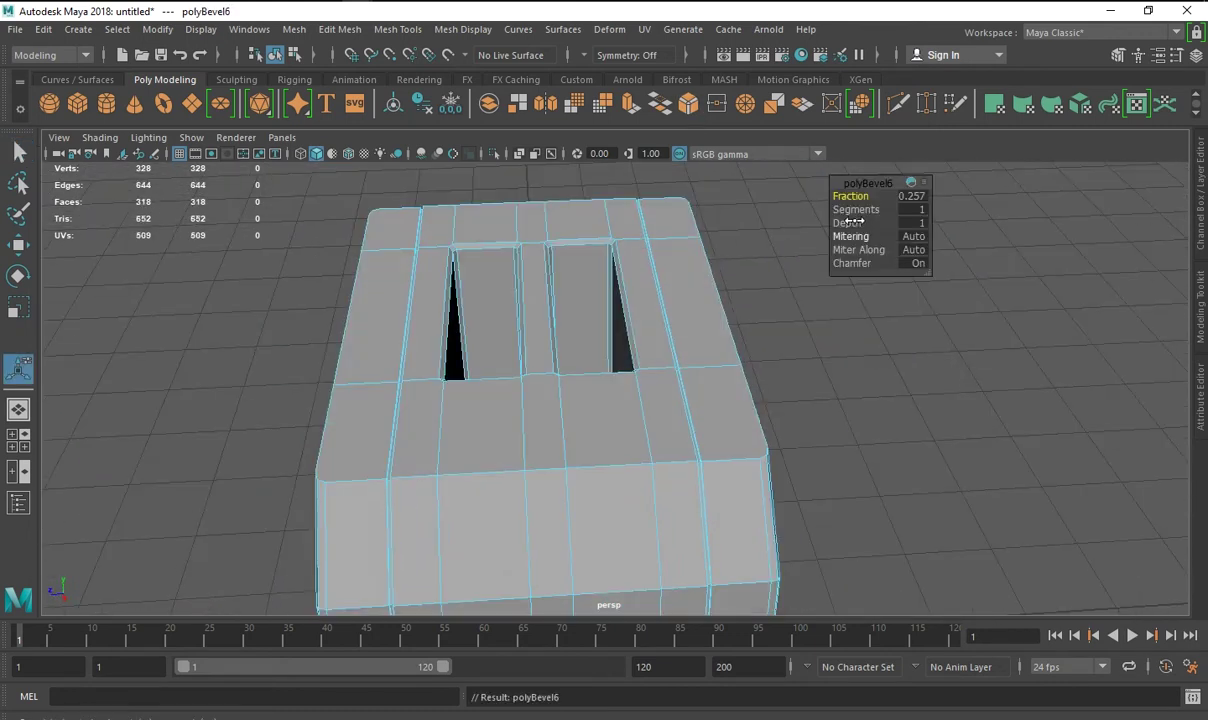
drag(845, 212, 847, 203)
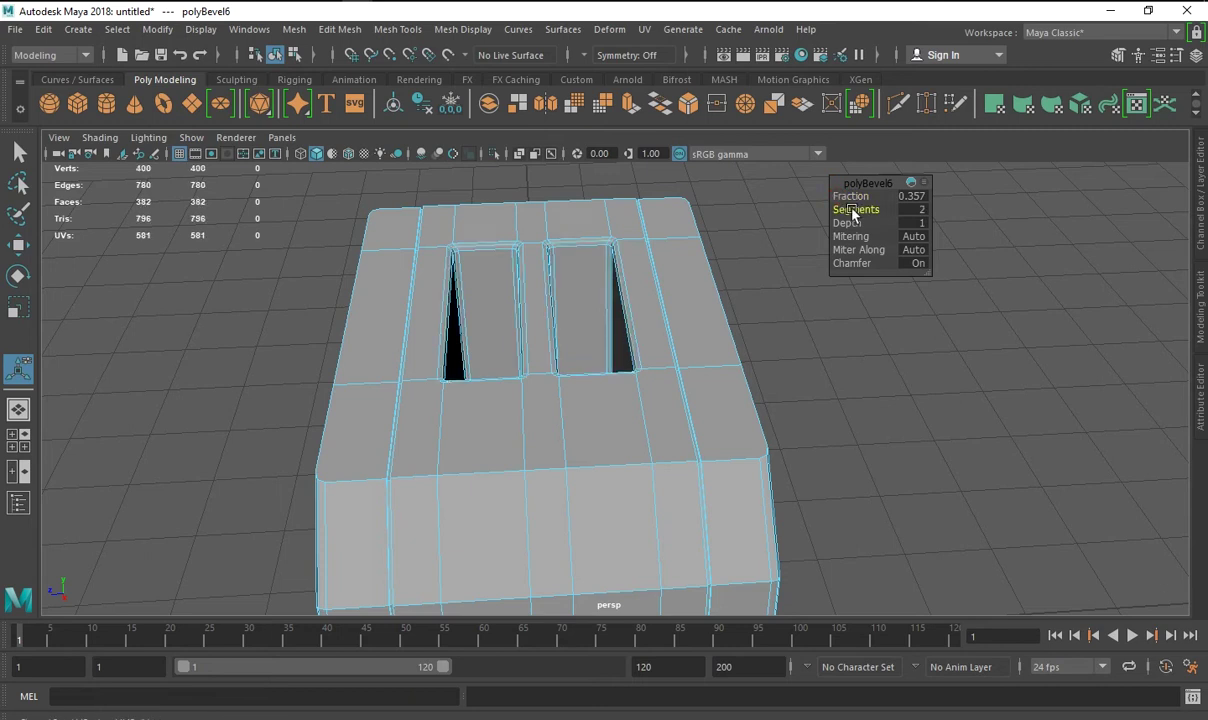
right_drag(636, 240, 714, 205)
click(812, 338)
mouse_move(812, 338)
alt+mouse_down()
mouse_move(822, 345)
mouse_move(574, 231)
alt+mouse_up()
right_drag(574, 231, 528, 232)
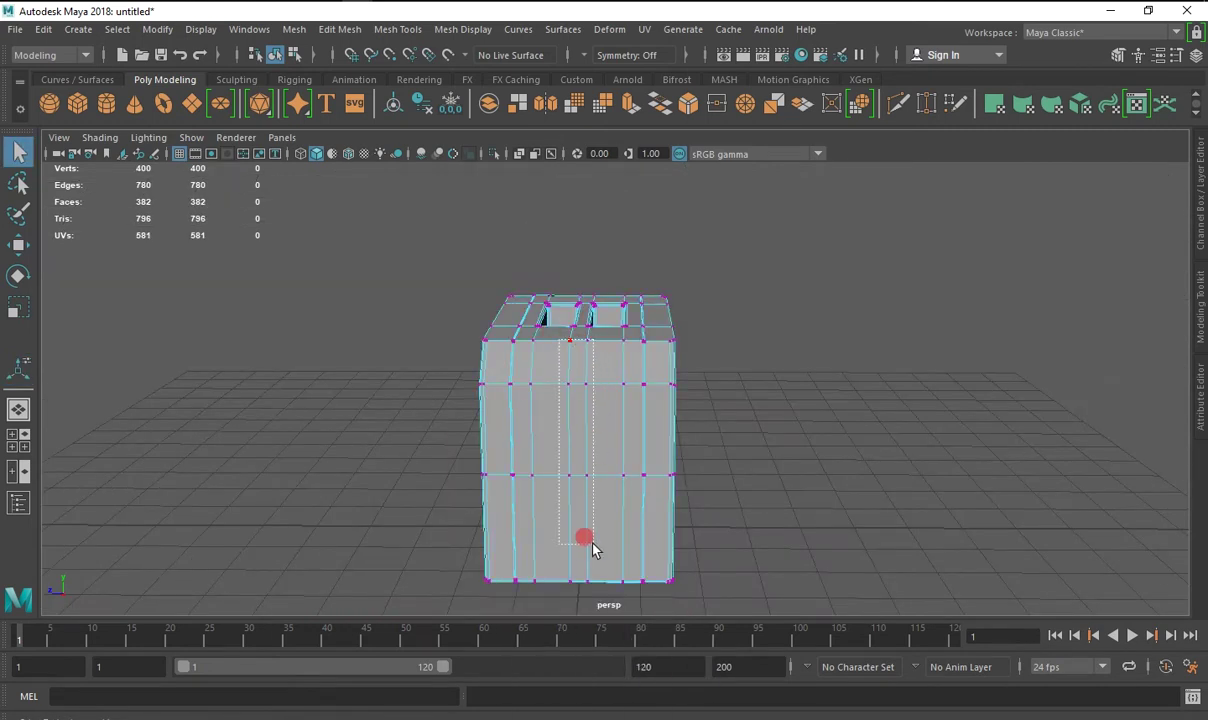
Scale the middle vertex columns on the side together horizontally into a thin strip.
drag(592, 545, 613, 497)
click(18, 307)
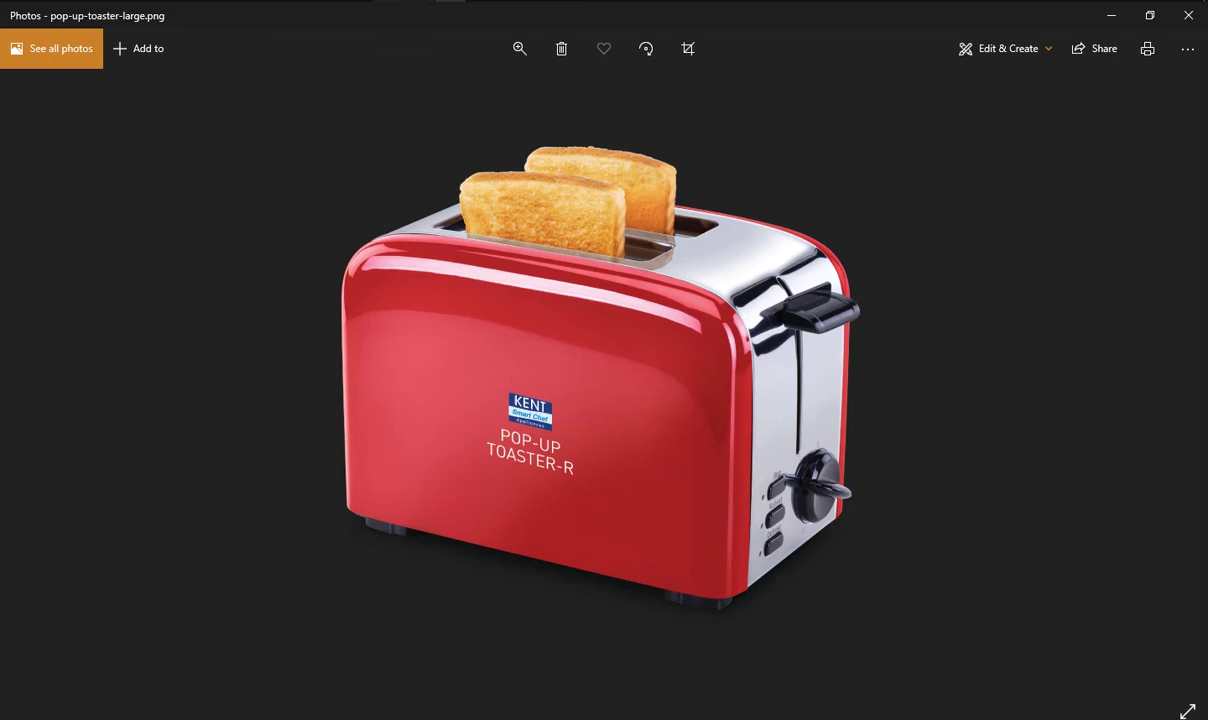
key(alt+Tab)
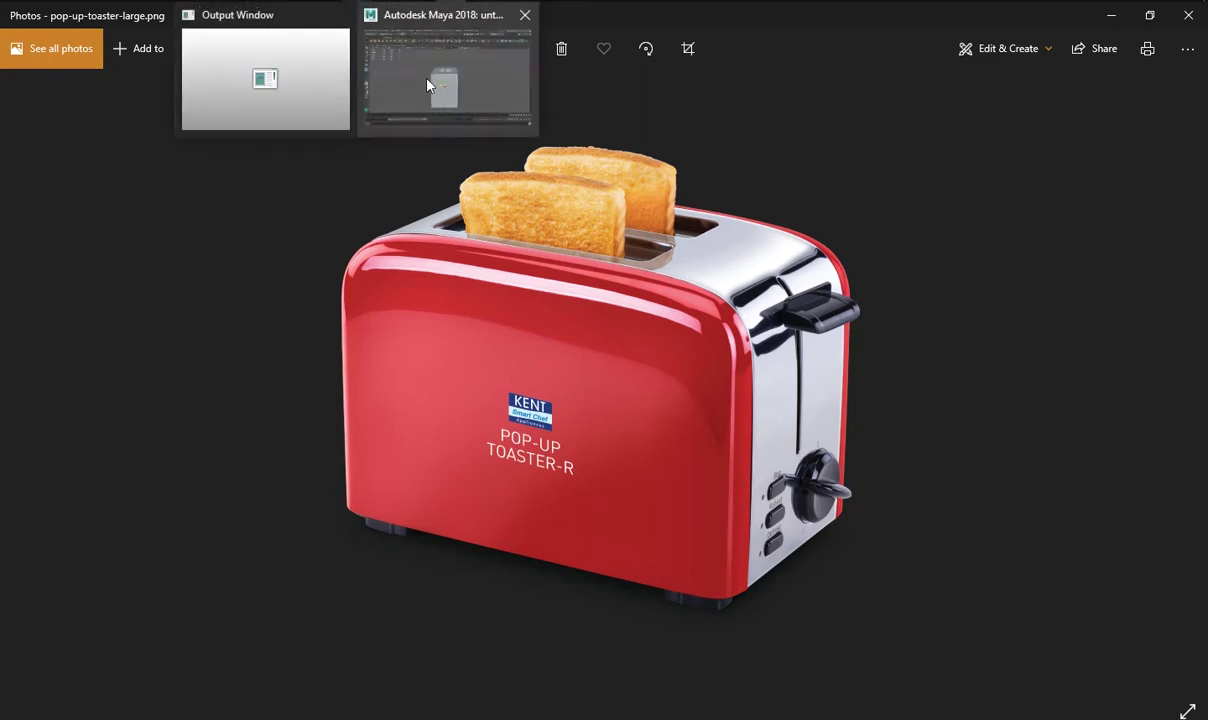
drag(540, 446, 588, 450)
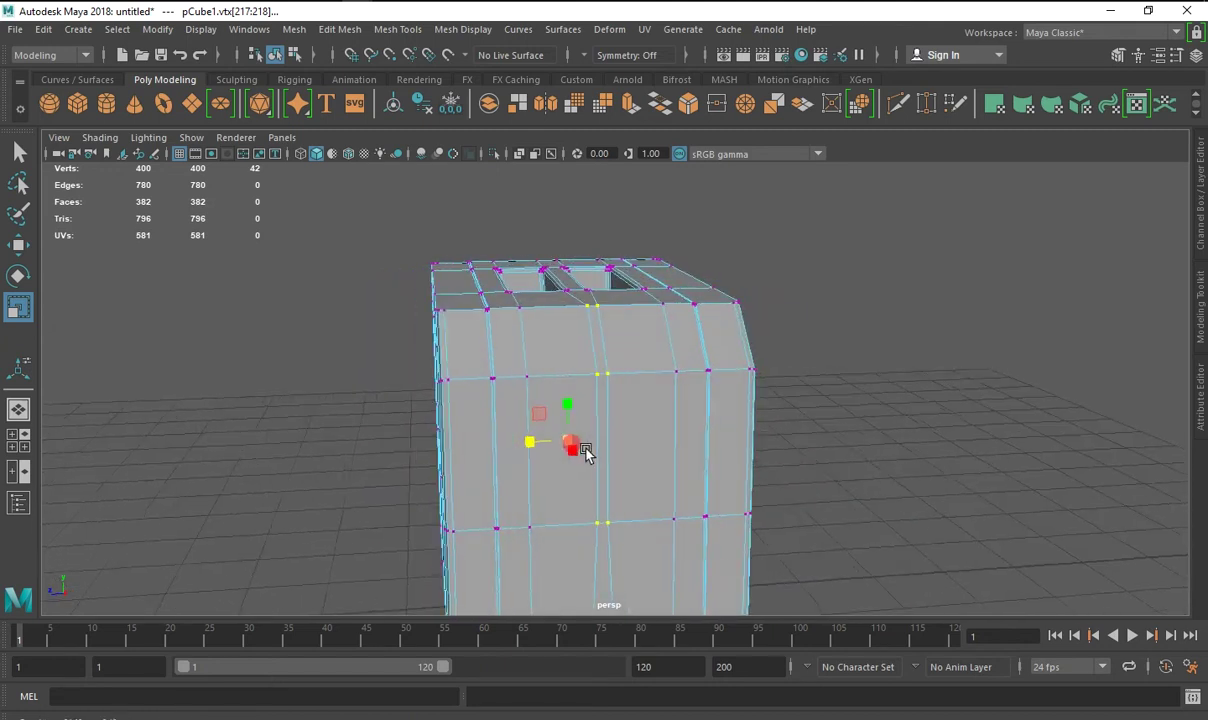
Return to object mode and check the toaster with smooth preview on and off.
right_drag(625, 232, 706, 205)
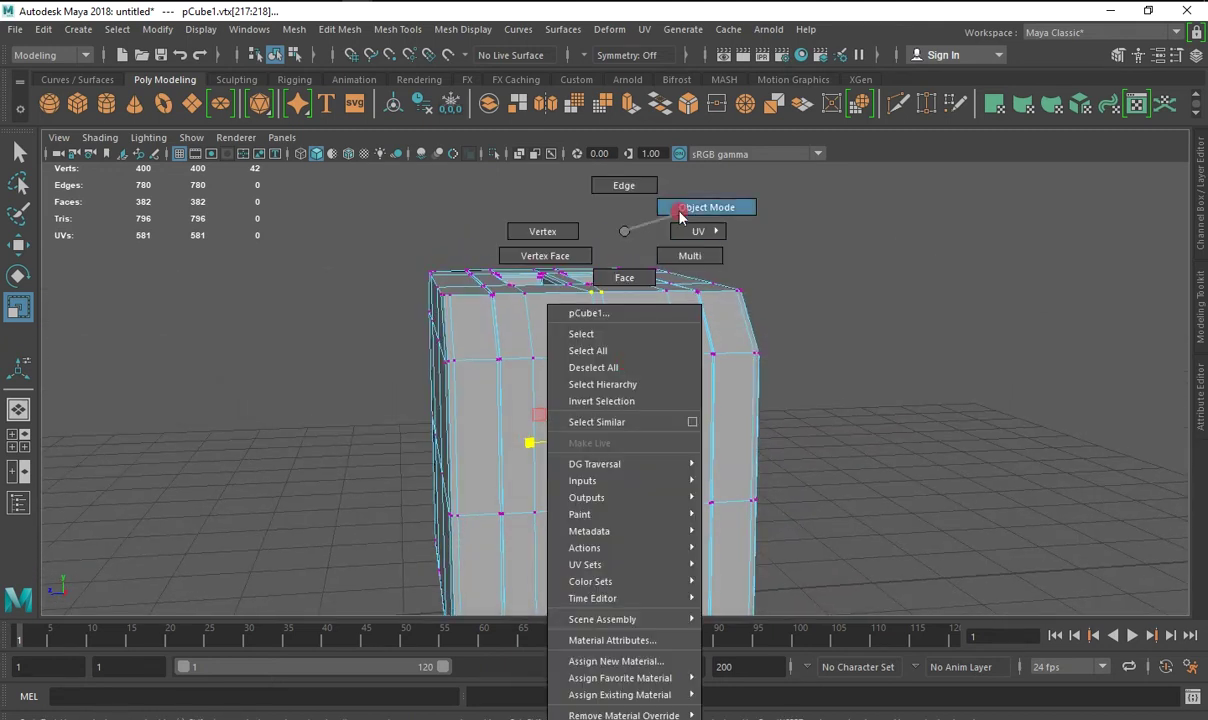
key(3)
click(898, 367)
alt+drag(609, 431, 707, 416)
click(707, 416)
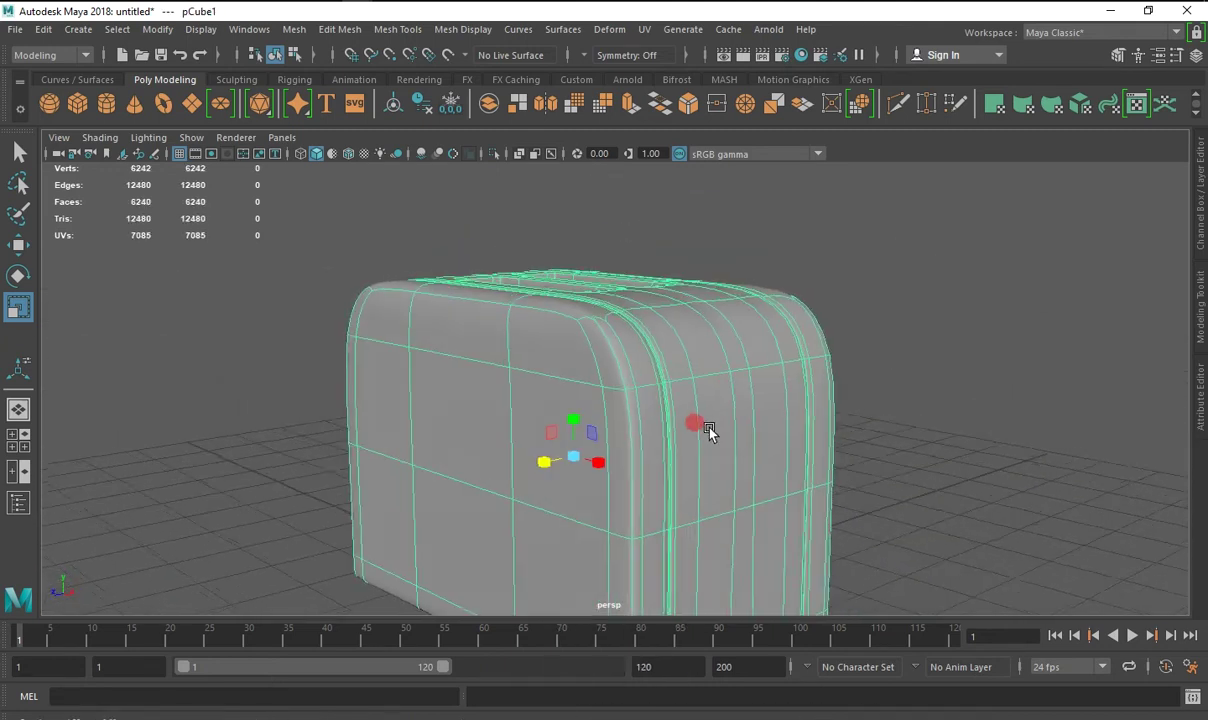
key(1)
right_drag(677, 350, 688, 348)
Select the upper and lower faces of the thin side strip.
click(688, 348)
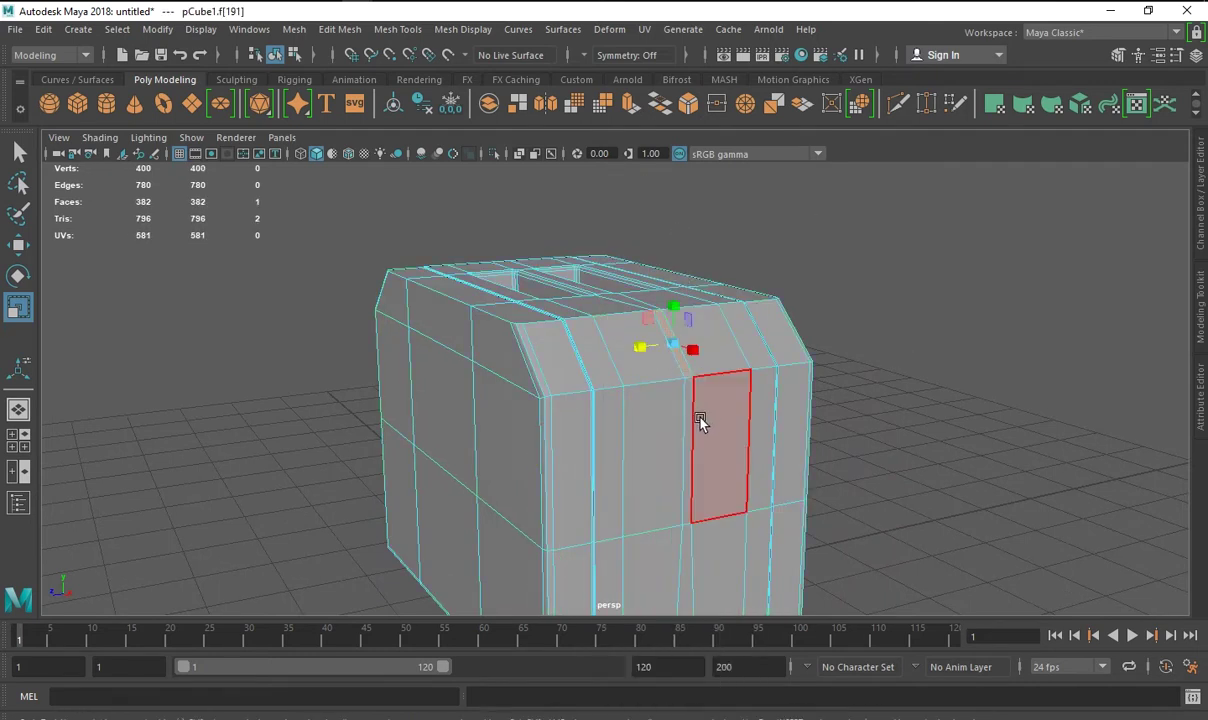
shift+click(675, 448)
mouse_move(672, 453)
alt+mouse_down()
mouse_move(695, 477)
mouse_move(725, 462)
alt+mouse_up()
key(w)
shift+right_drag(730, 460, 745, 465)
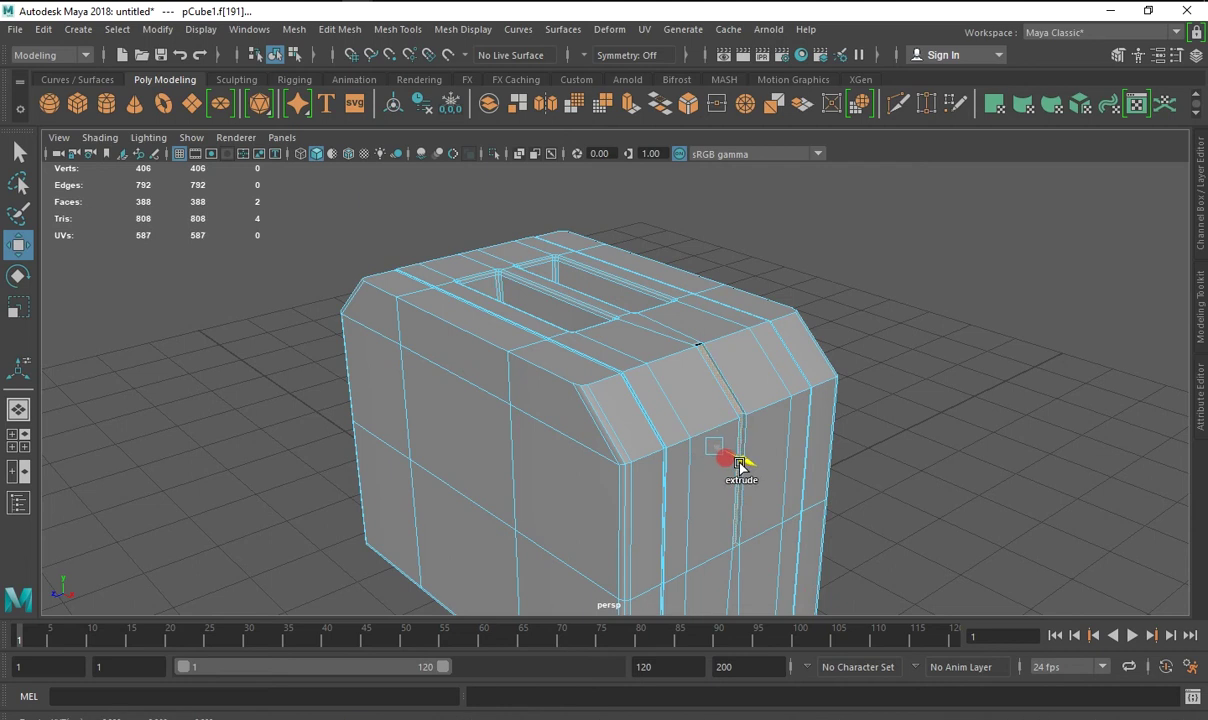
alt+drag(743, 464, 793, 453)
key(ctrl+z)
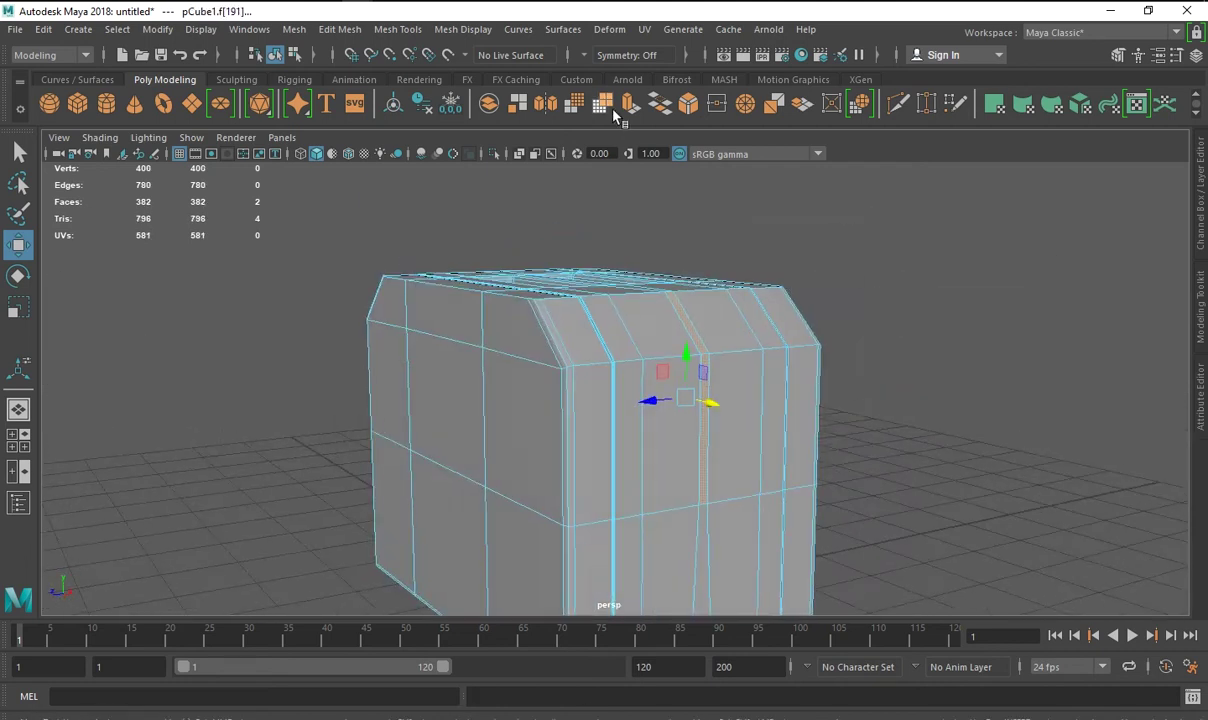
Extrude the strip faces inward with a thickness of -0.1.
click(605, 104)
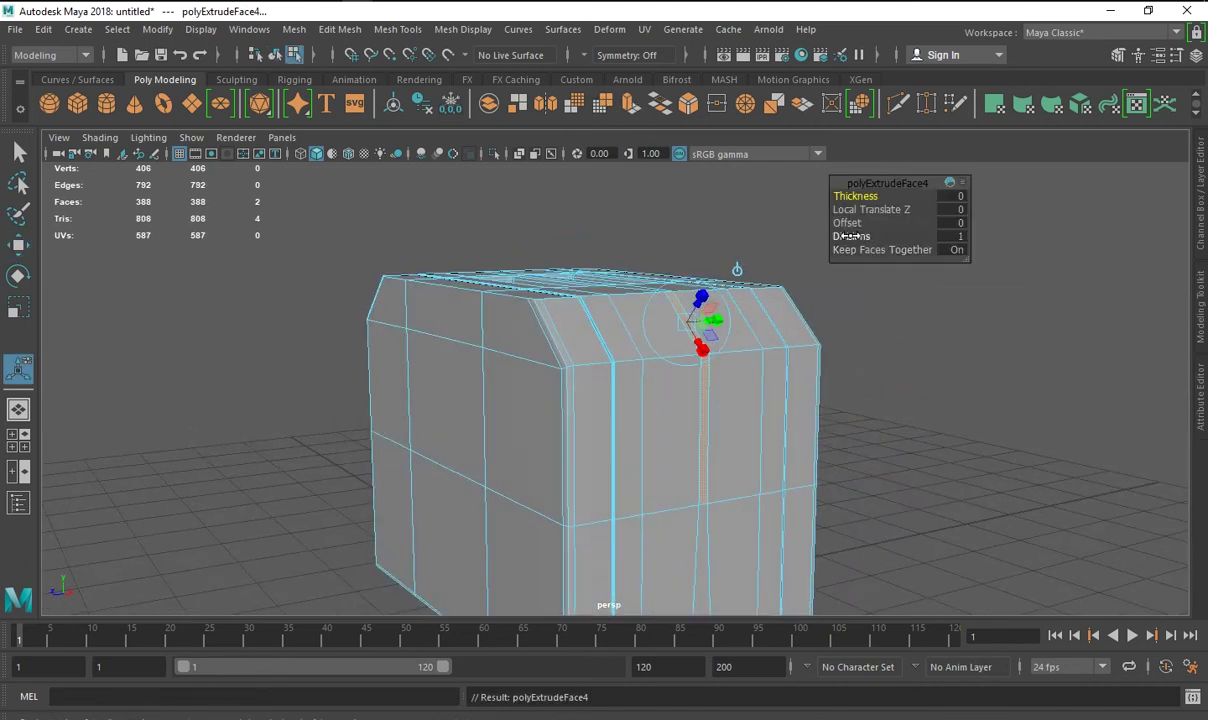
click(855, 196)
drag(855, 196, 803, 305)
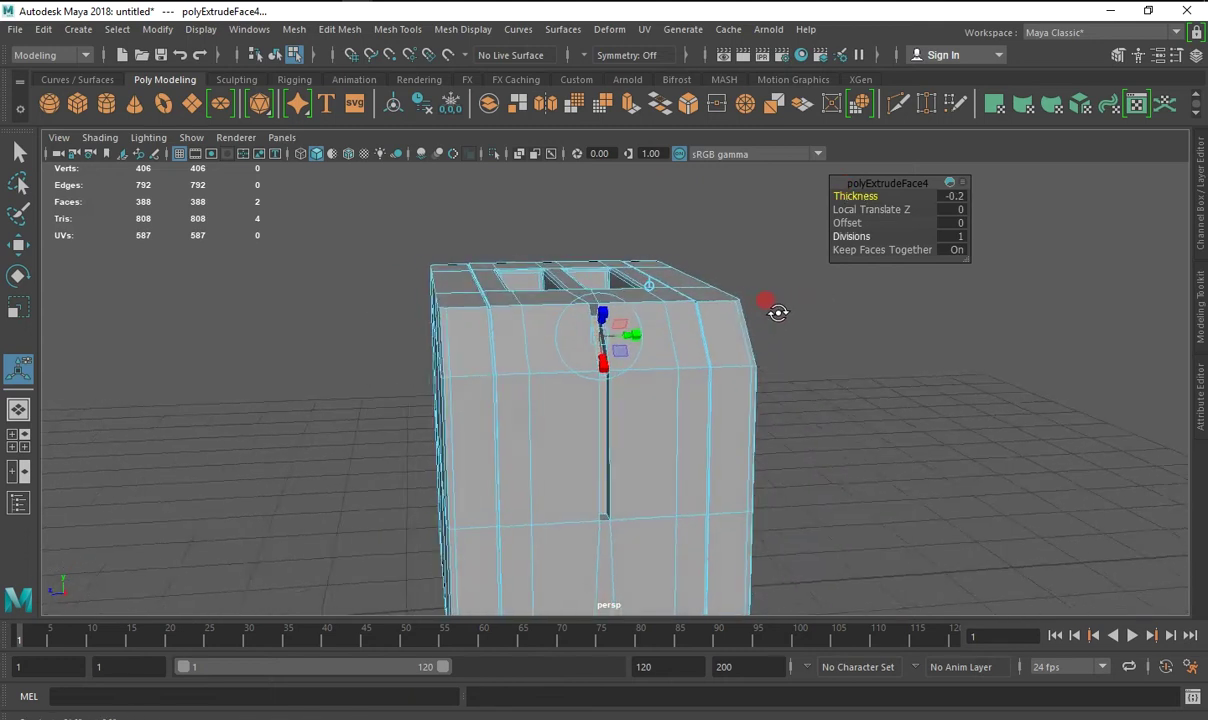
click(803, 354)
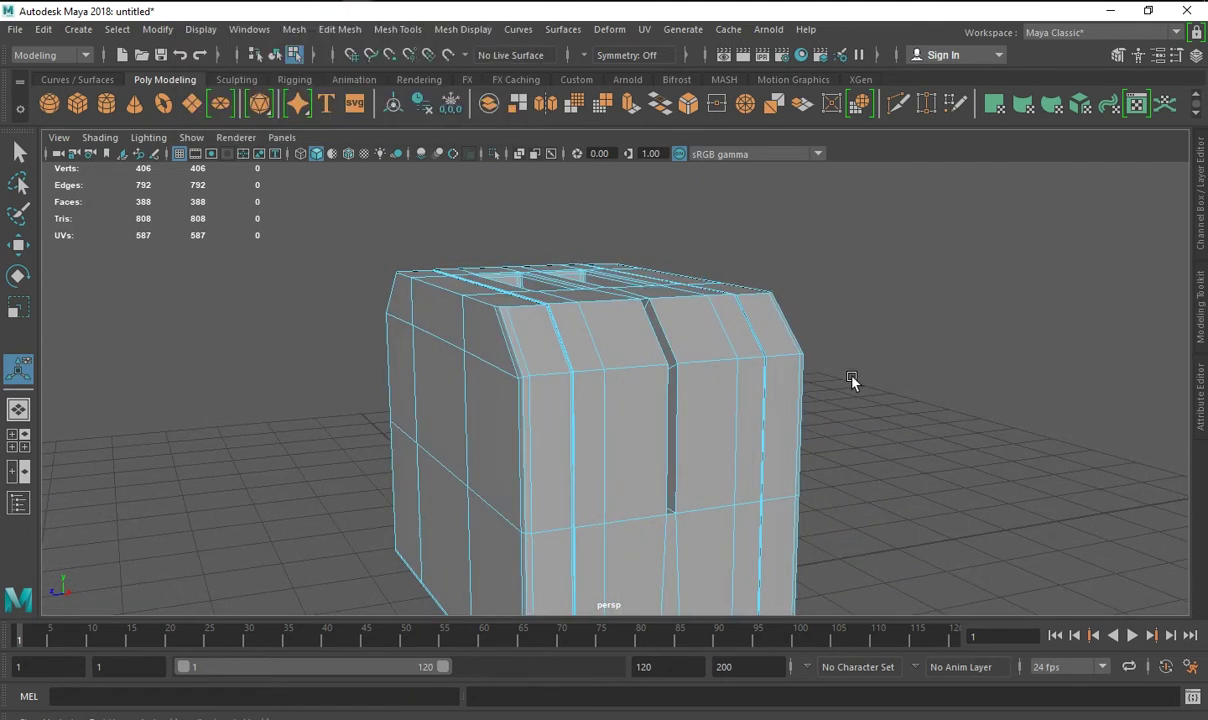
key(ctrl+z)
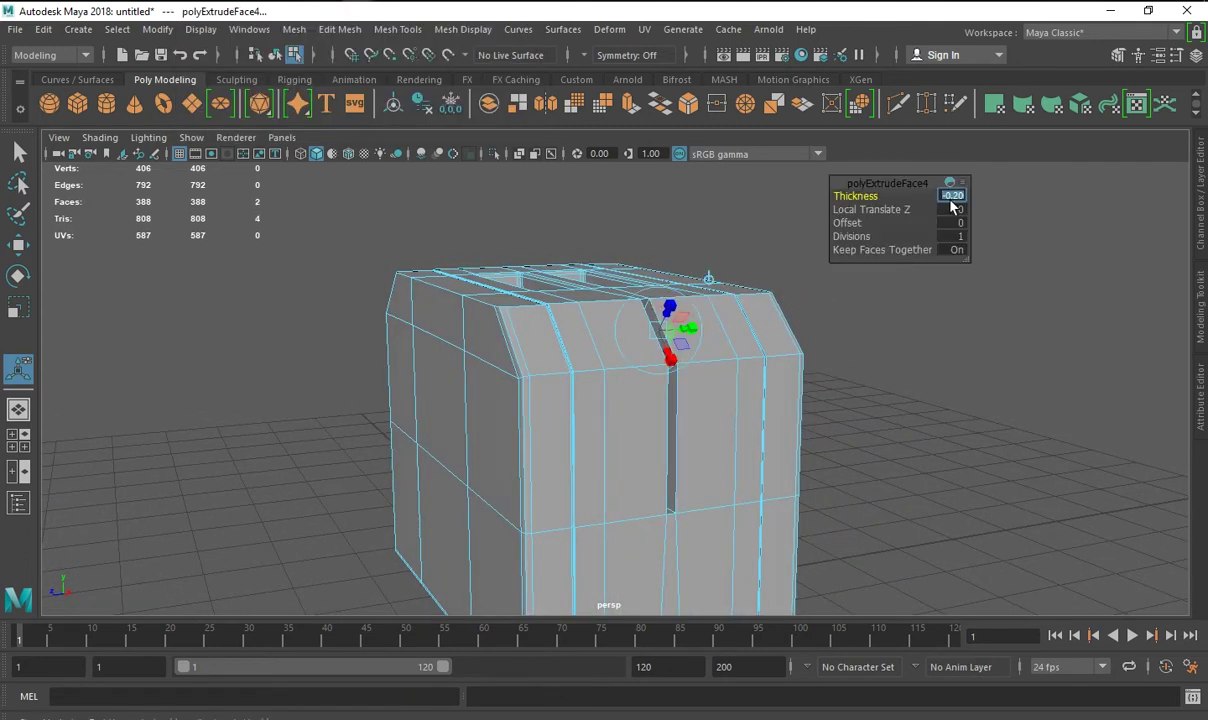
text(-0.1)
key(Return)
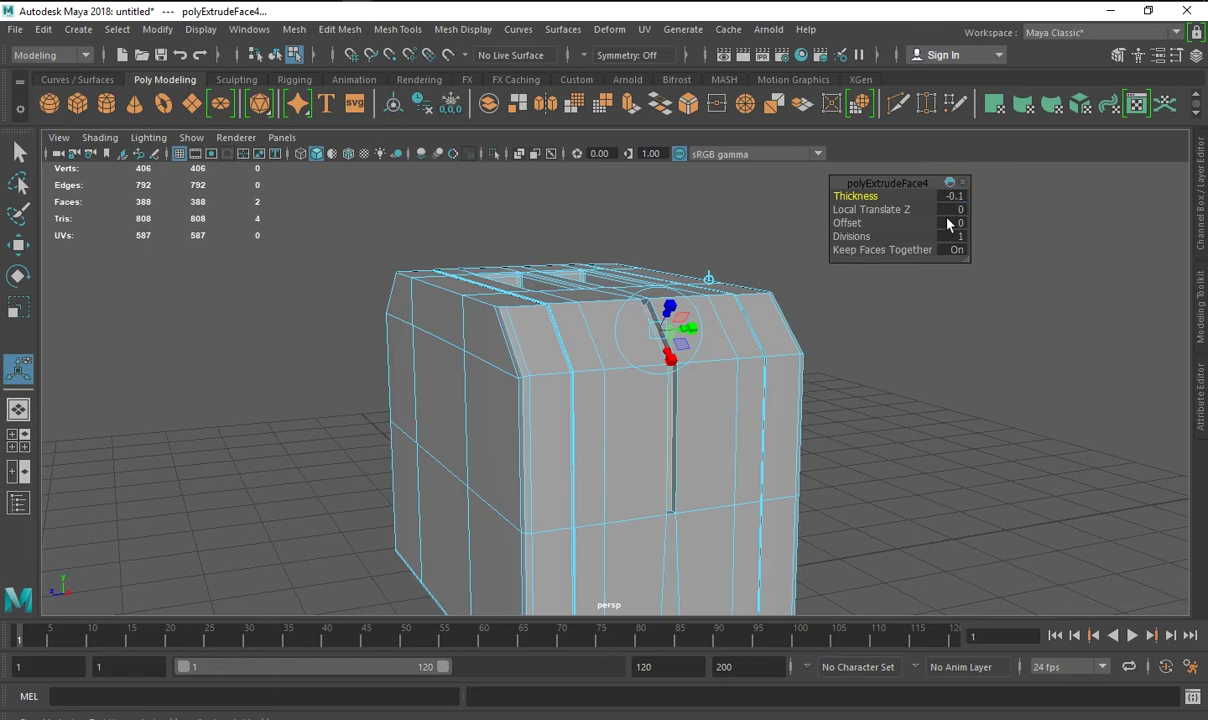
Inspect the new lever groove, toggling the smooth preview on and off.
mouse_move(787, 497)
alt+mouse_down()
mouse_move(774, 501)
mouse_move(833, 431)
alt+mouse_up()
right_drag(768, 235, 845, 208)
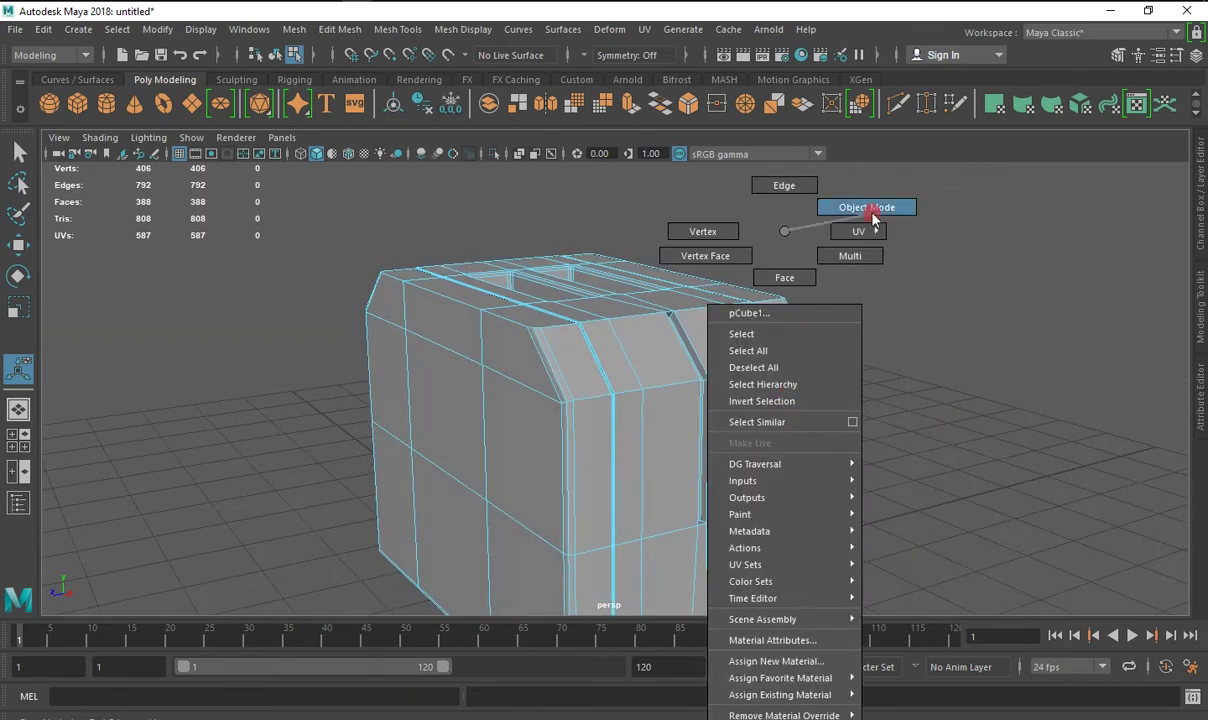
alt+drag(845, 208, 832, 316)
key(3)
click(830, 324)
click(674, 415)
key(1)
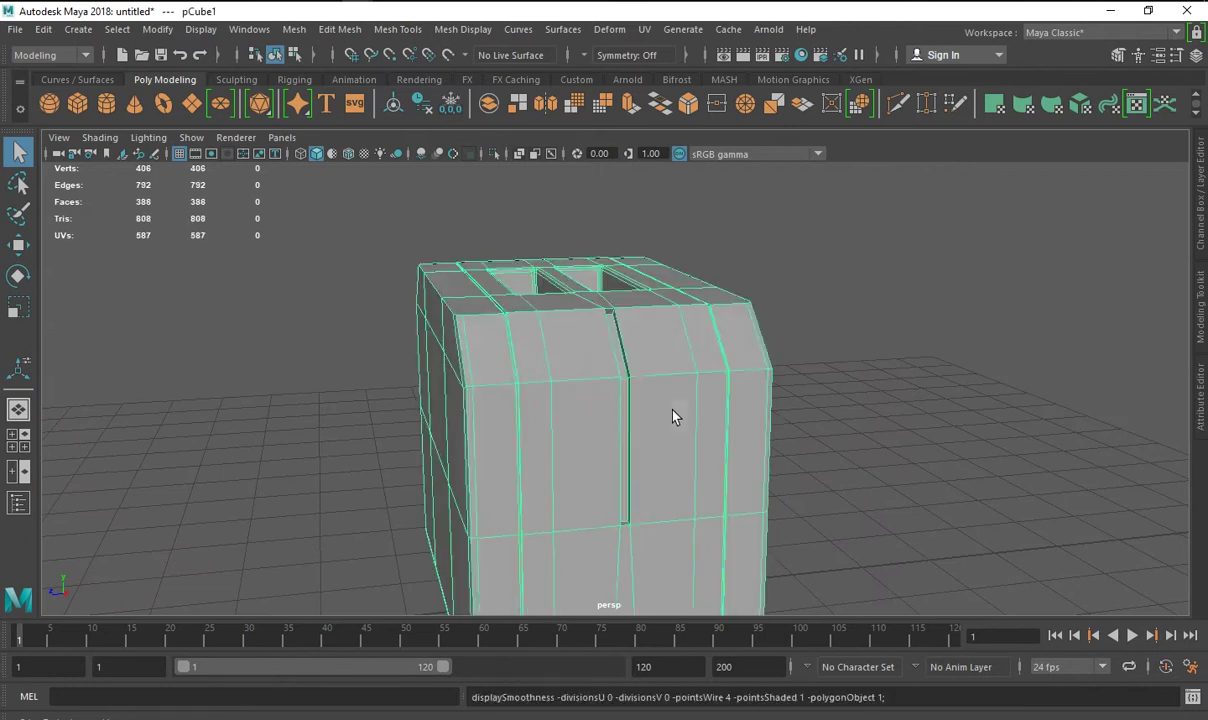
click(952, 427)
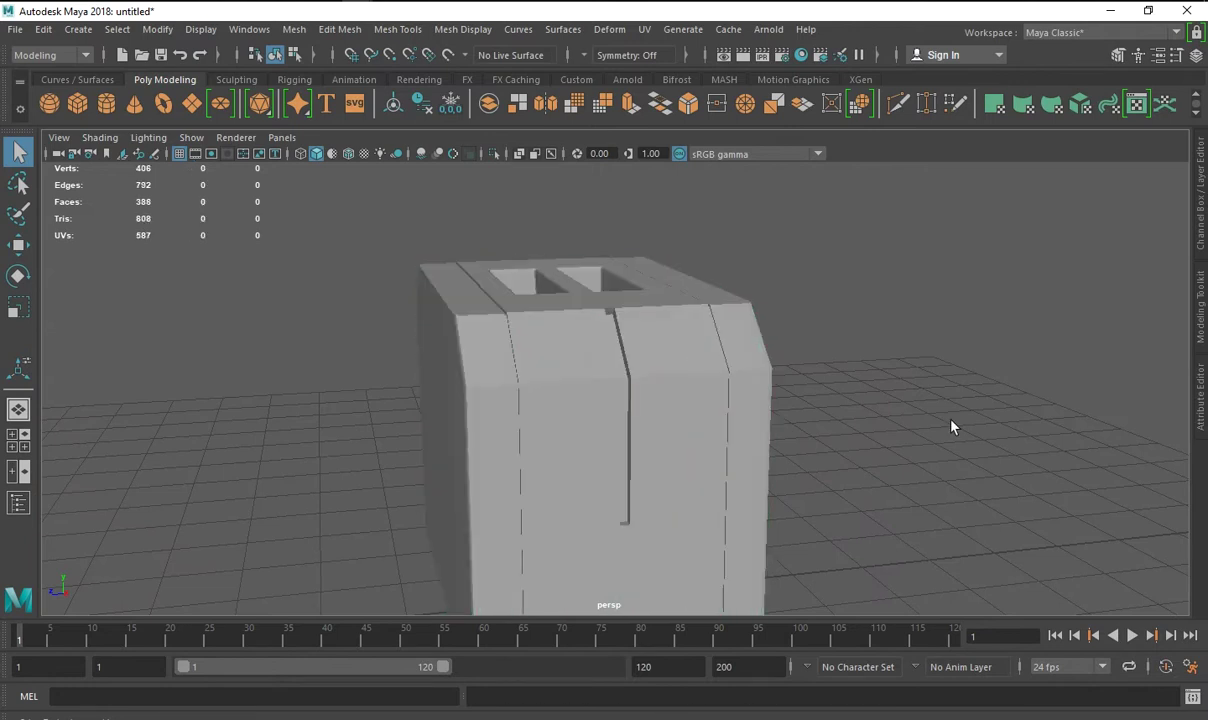
In the side view, select the vertical edges along the toaster's front groove in edge mode.
key(space)
key(space)
click(623, 372)
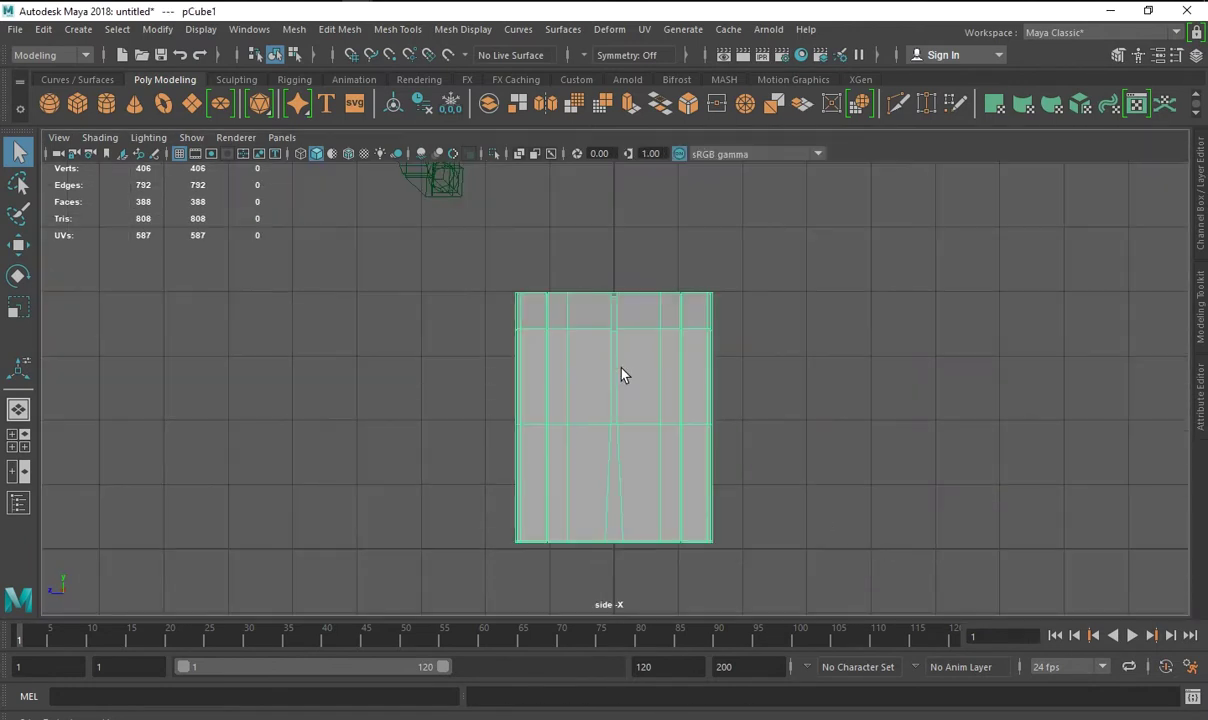
alt+right_drag(623, 372, 871, 450)
right_click(587, 277)
right_drag(587, 277, 653, 186)
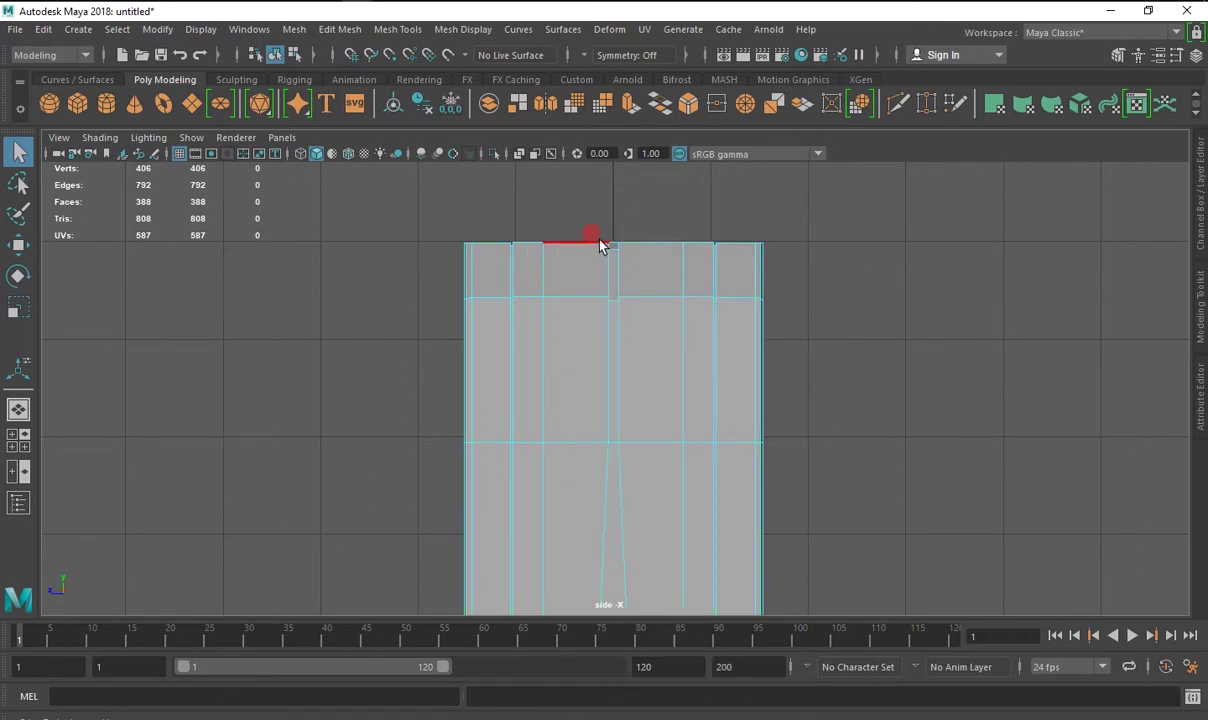
drag(625, 403, 628, 410)
drag(469, 176, 560, 429)
mouse_move(925, 188)
mouse_down()
mouse_move(607, 680)
mouse_move(377, 593)
mouse_up()
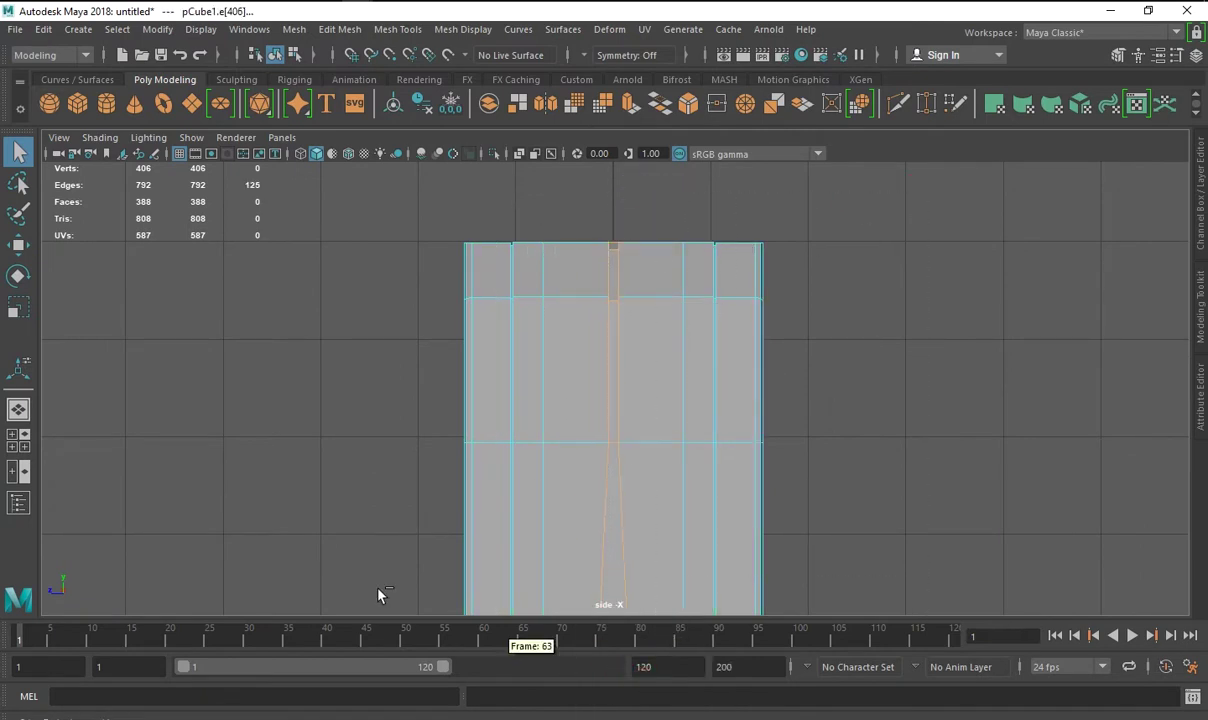
Trim the edge selection down to just the groove edges, checking from the front and top views.
key(space)
key(space)
key(space)
key(space)
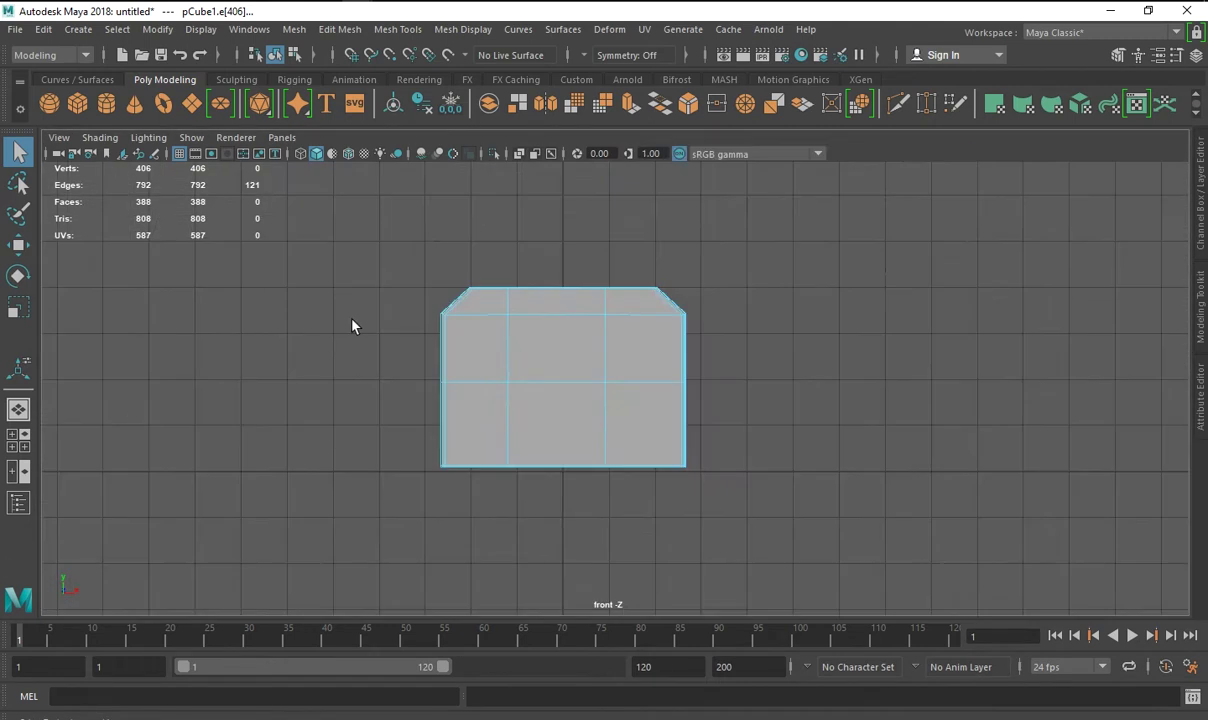
key(space)
drag(310, 490, 714, 154)
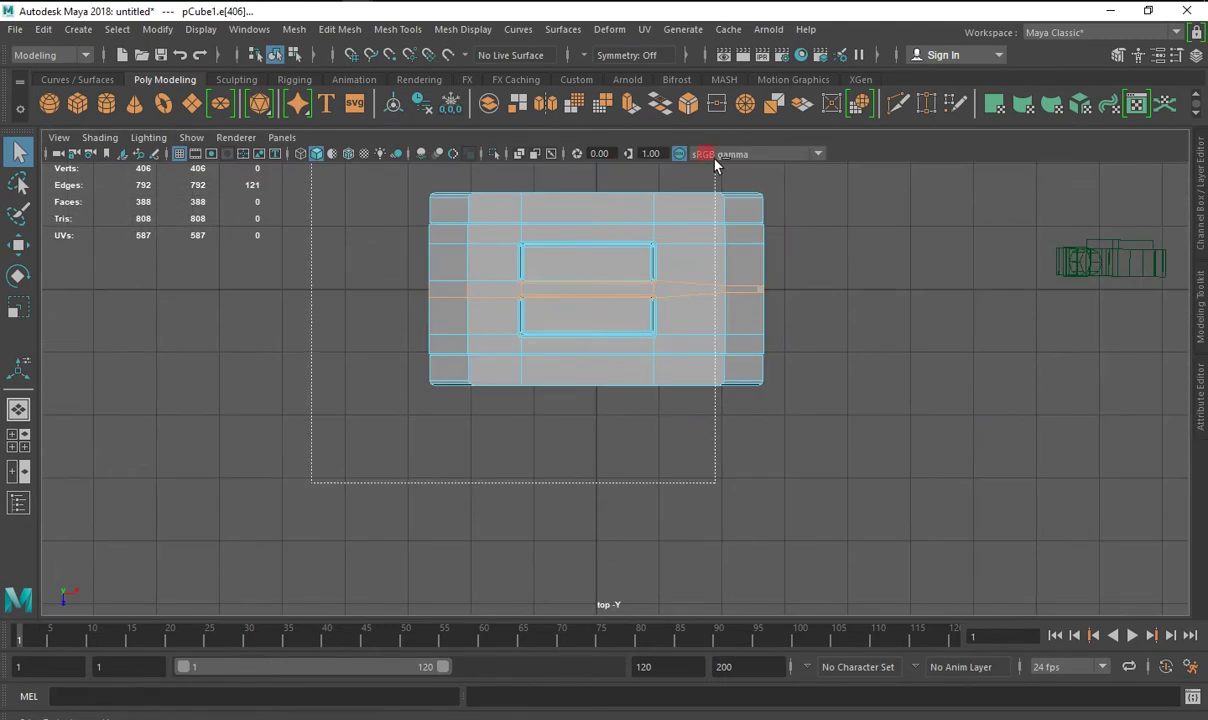
key(space)
key(space)
alt+drag(652, 450, 655, 426)
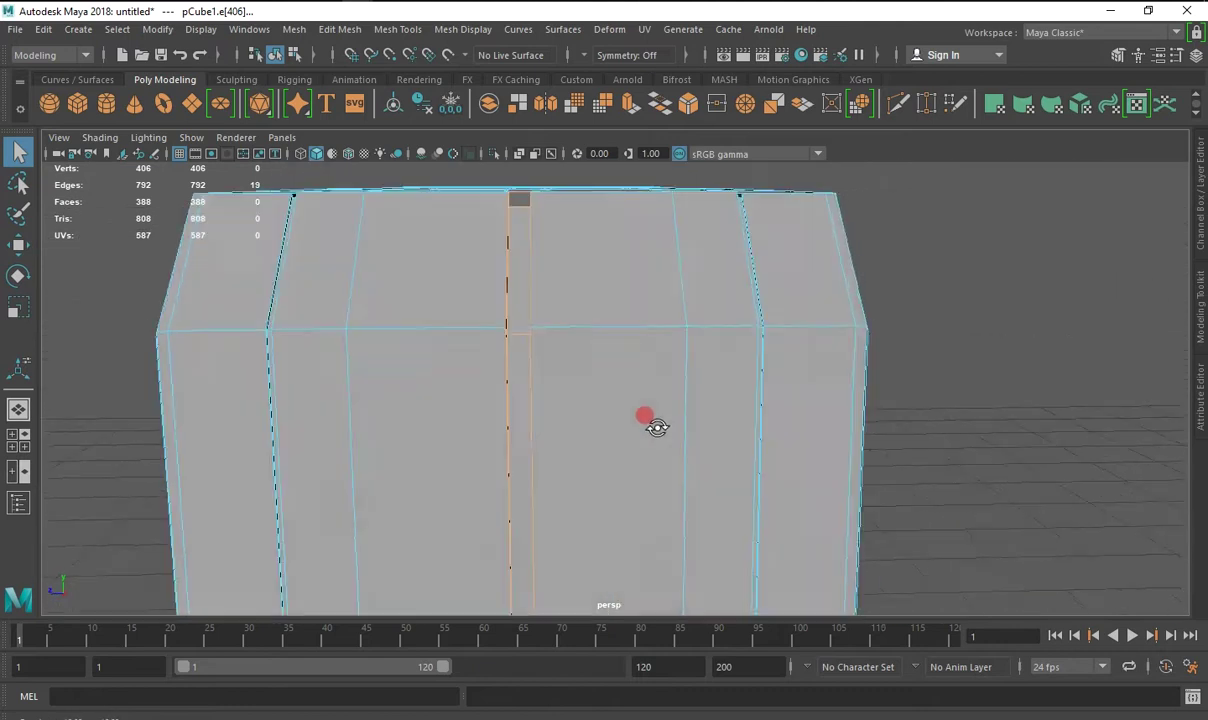
mouse_move(655, 426)
alt+right_down()
mouse_move(636, 400)
mouse_move(518, 342)
alt+right_up()
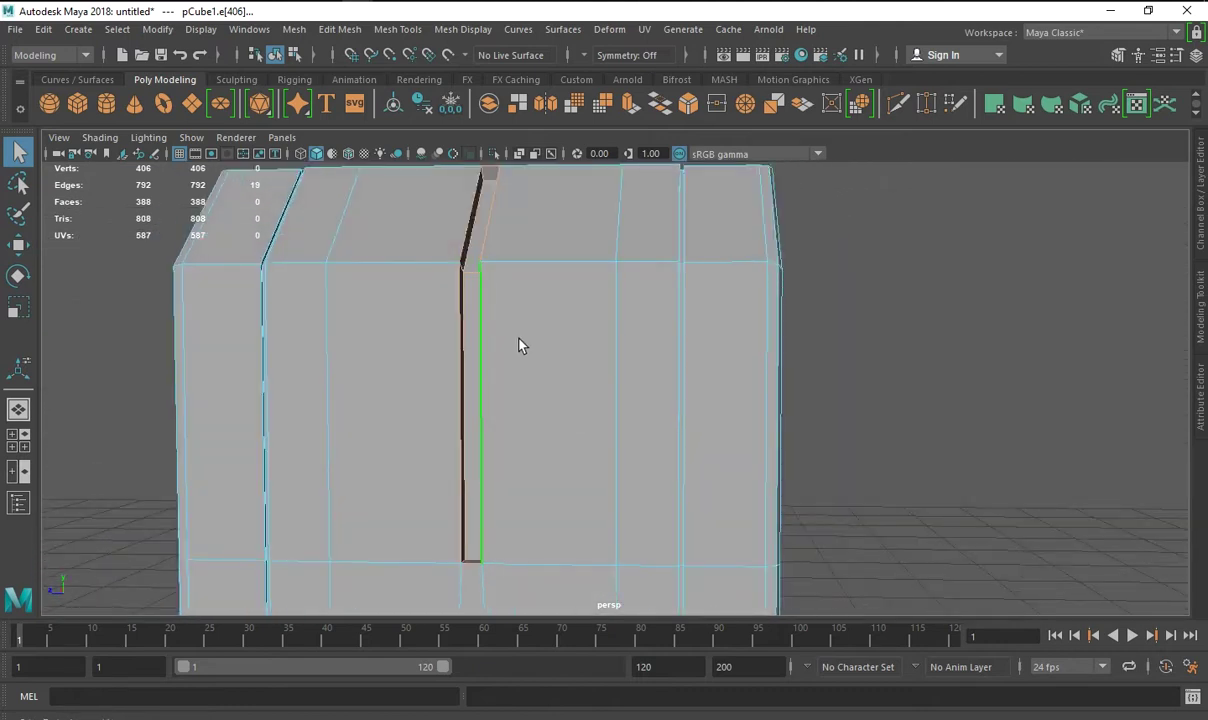
ctrl+click(472, 272)
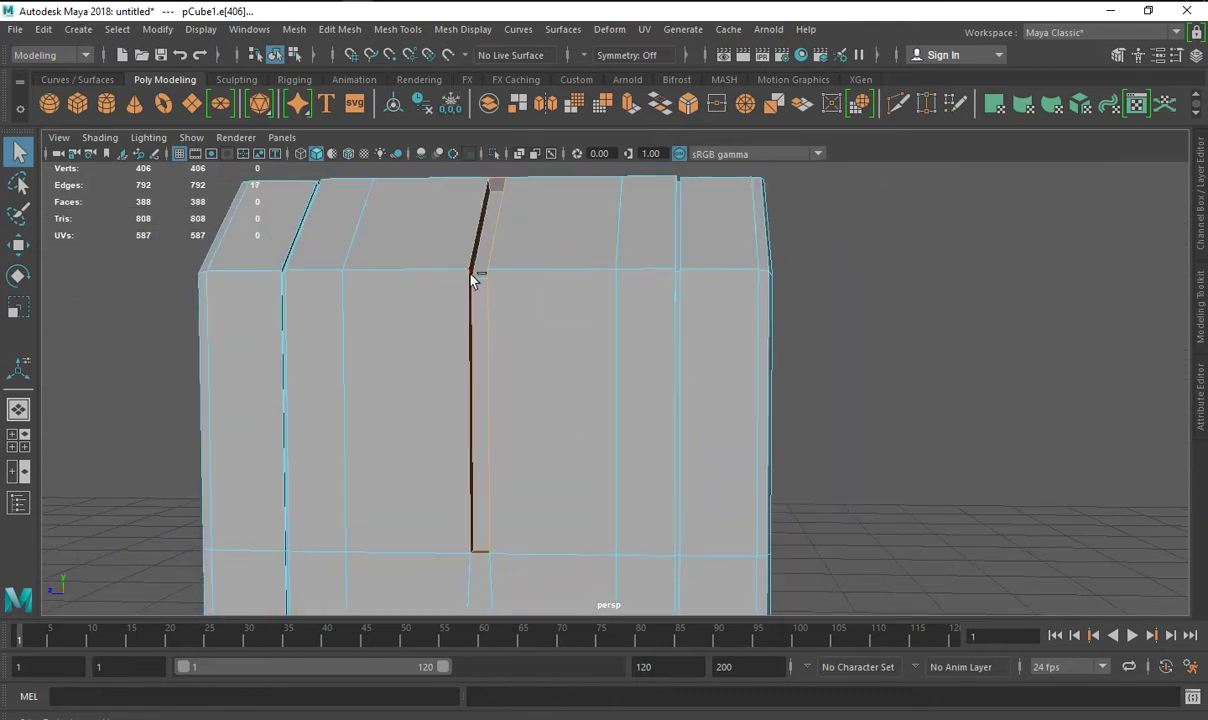
mouse_move(474, 275)
alt+mouse_down()
mouse_move(547, 305)
mouse_move(575, 300)
alt+mouse_up()
alt+drag(764, 333, 722, 332)
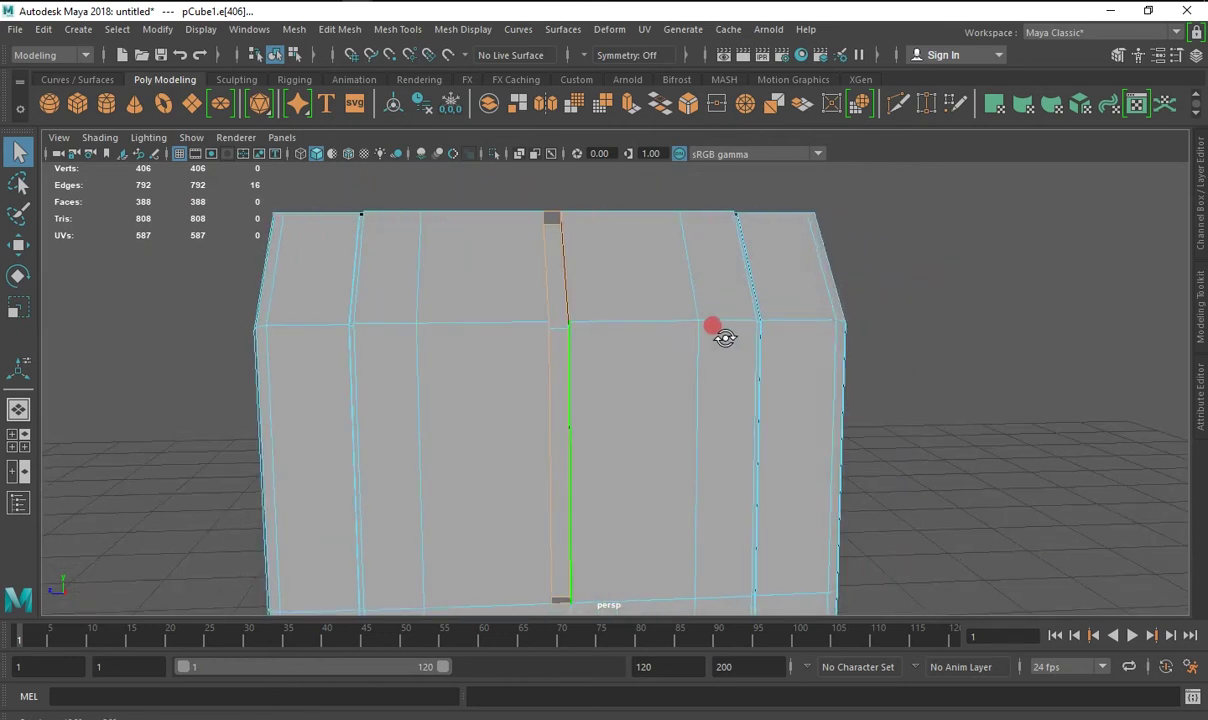
Bevel the crease edges at fraction 0.257 and preview the body smoothed.
click(688, 103)
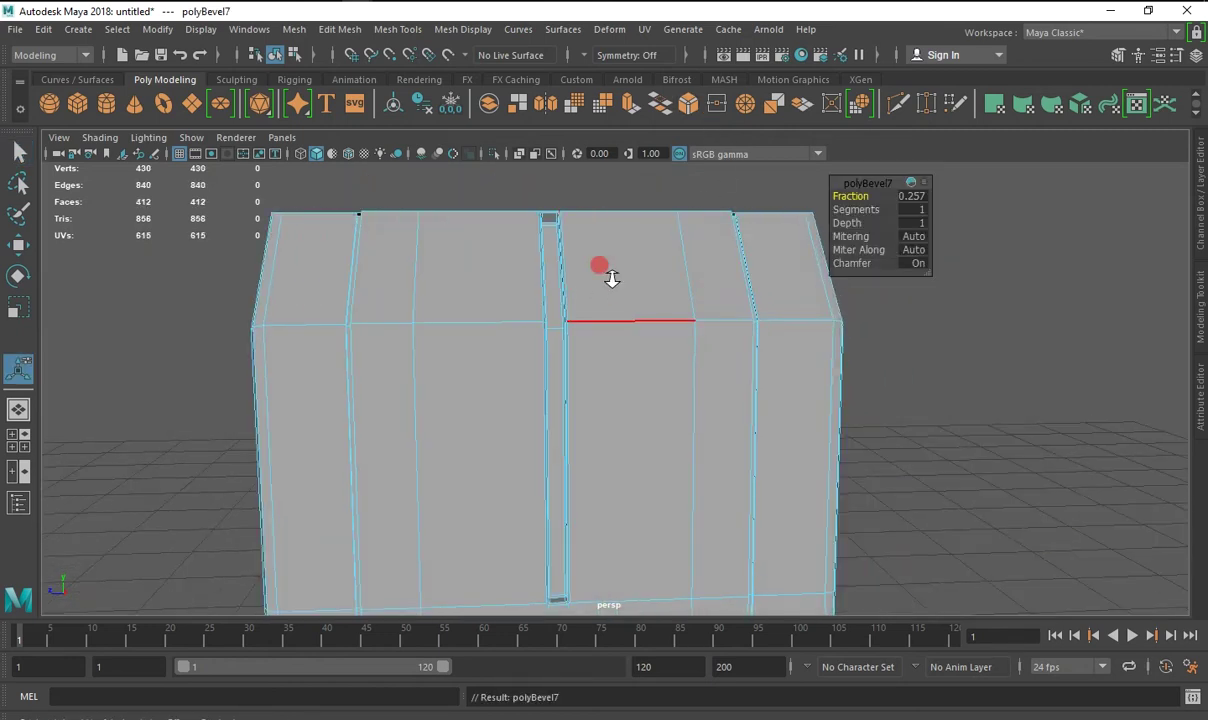
mouse_move(612, 278)
alt+right_down()
mouse_move(615, 342)
mouse_move(615, 313)
alt+right_up()
right_drag(445, 234, 528, 202)
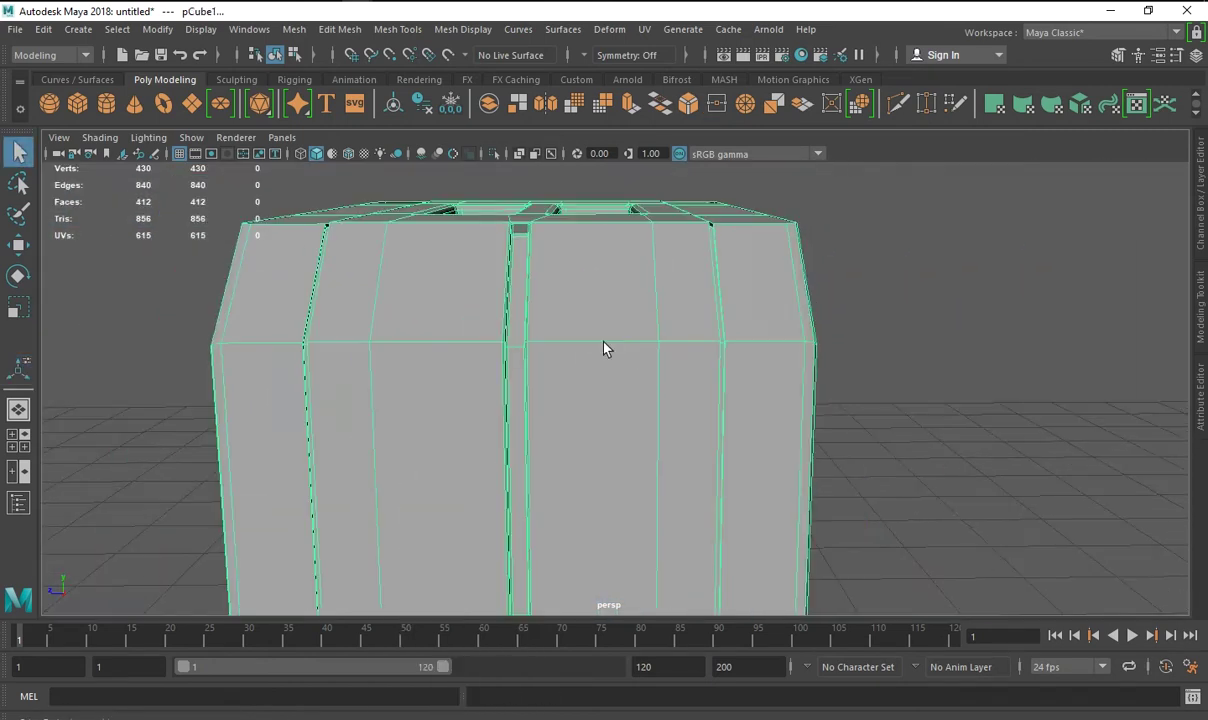
key(3)
click(903, 410)
Inspect the smoothed toaster from a three-quarter view, then return it to the low-poly cage.
mouse_move(634, 413)
alt+mouse_down()
mouse_move(707, 395)
mouse_move(747, 423)
alt+mouse_up()
click(733, 387)
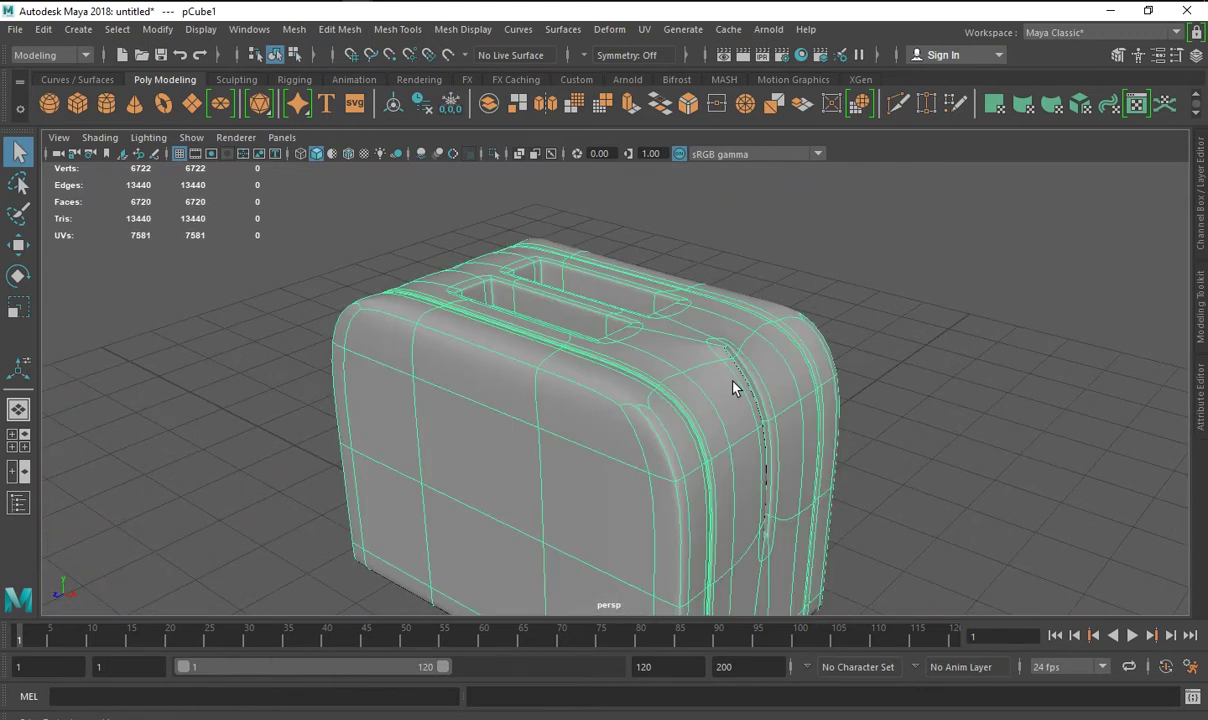
key(1)
alt+drag(741, 404, 809, 399)
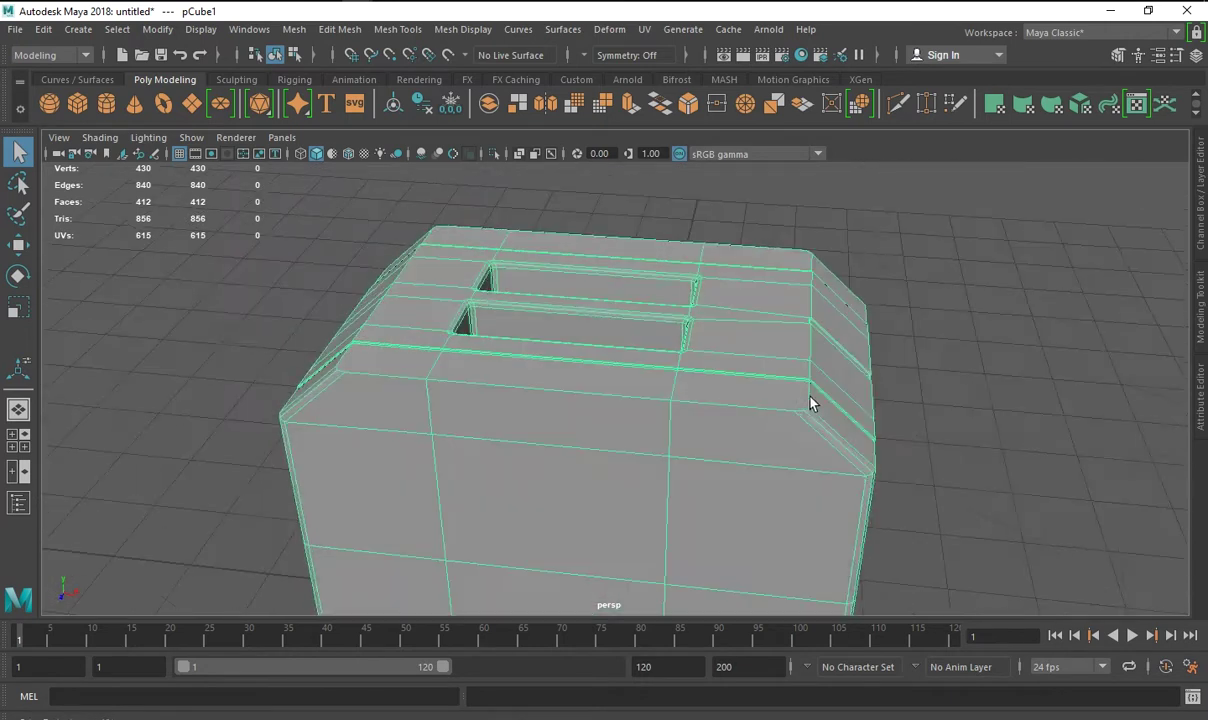
alt+right_drag(809, 399, 380, 208)
shift+right_drag(714, 326, 596, 326)
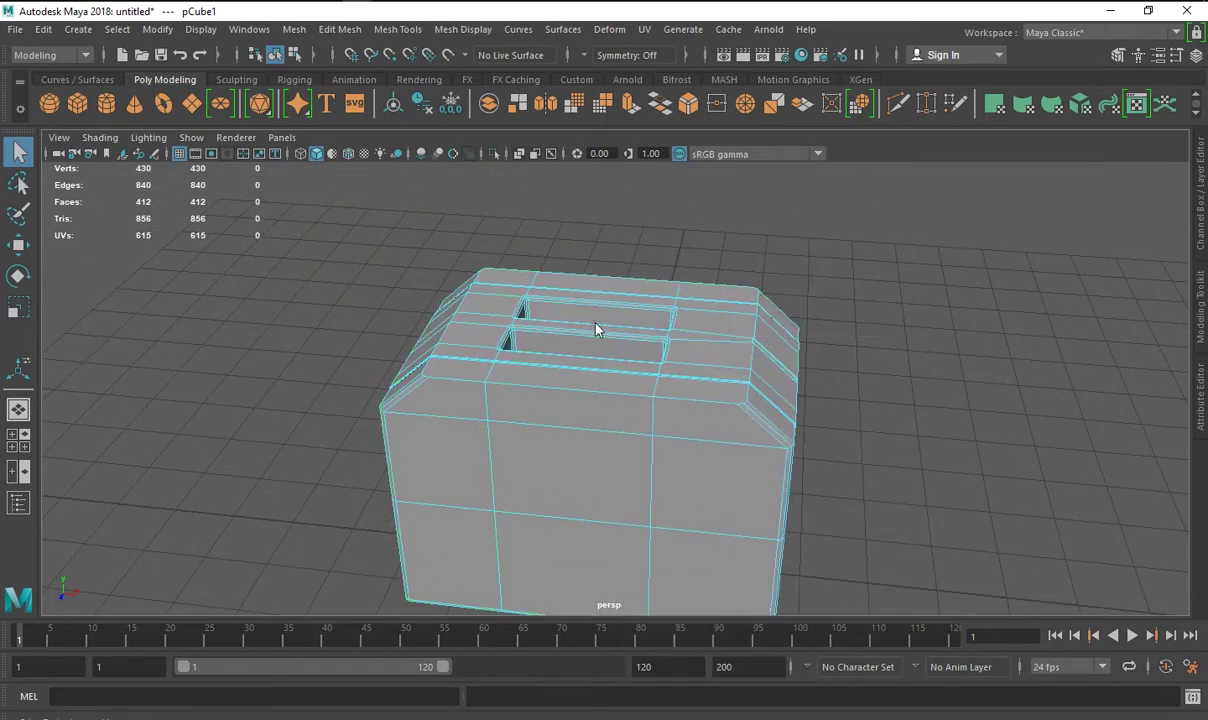
Insert two edge loops beside the bevel near the toaster's top corners.
drag(361, 466, 416, 447)
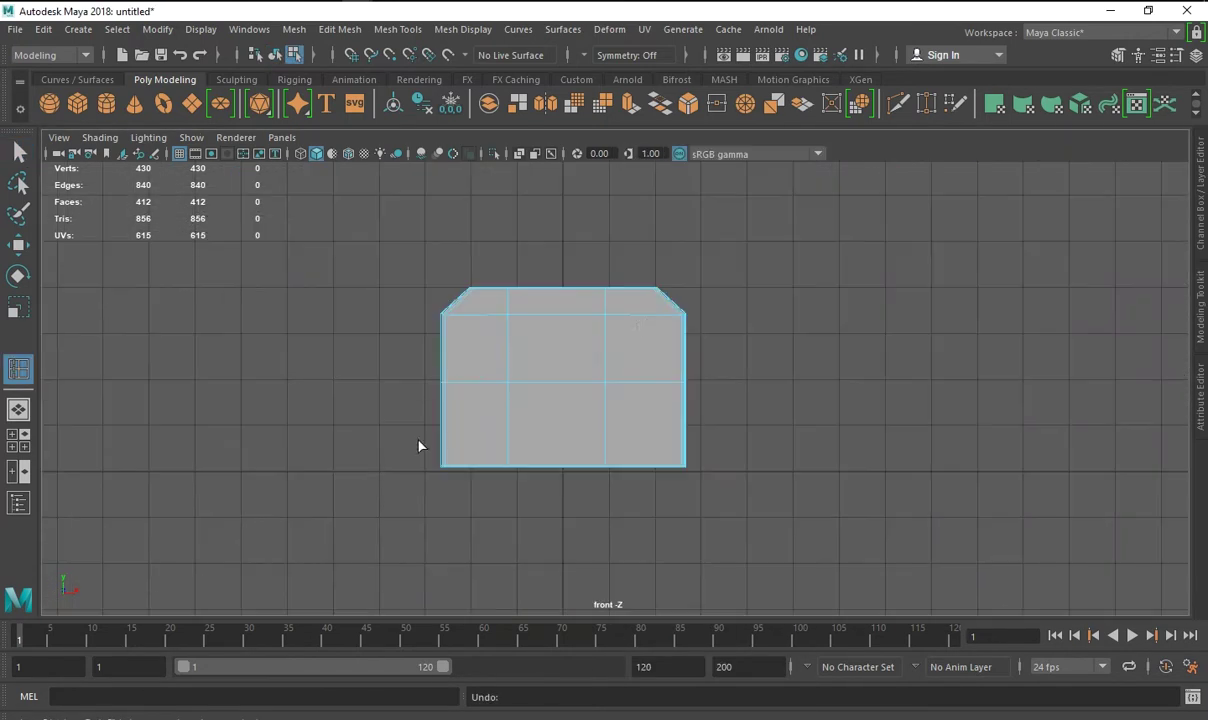
click(632, 320)
key(space)
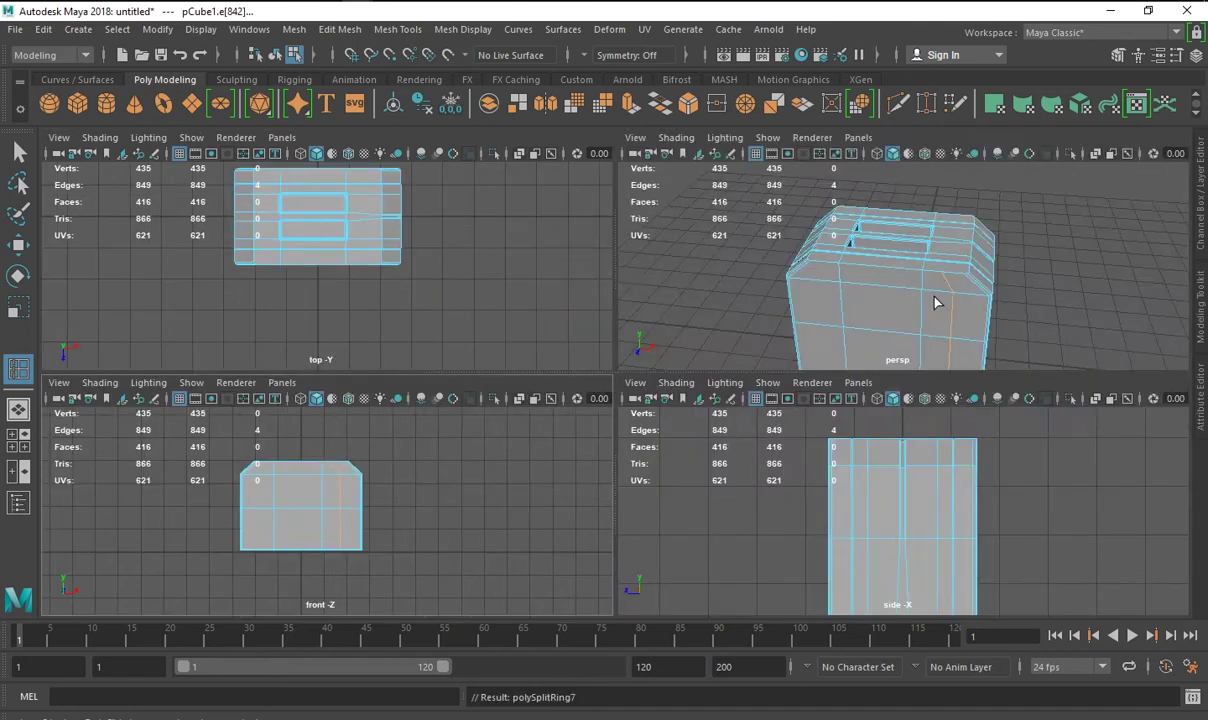
key(space)
mouse_move(798, 396)
alt+mouse_down()
mouse_move(615, 412)
mouse_move(479, 370)
alt+mouse_up()
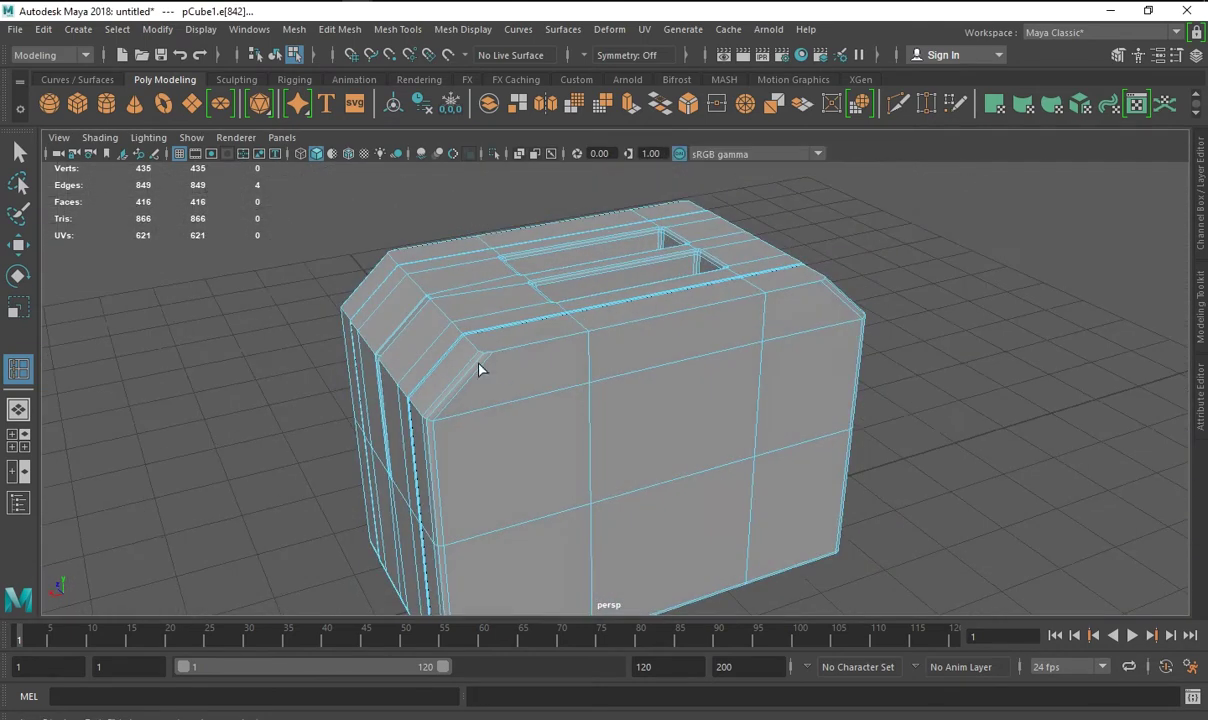
click(543, 348)
mouse_move(543, 348)
alt+mouse_down()
mouse_move(715, 447)
mouse_move(696, 410)
mouse_move(740, 430)
alt+mouse_up()
alt+drag(757, 366, 503, 356)
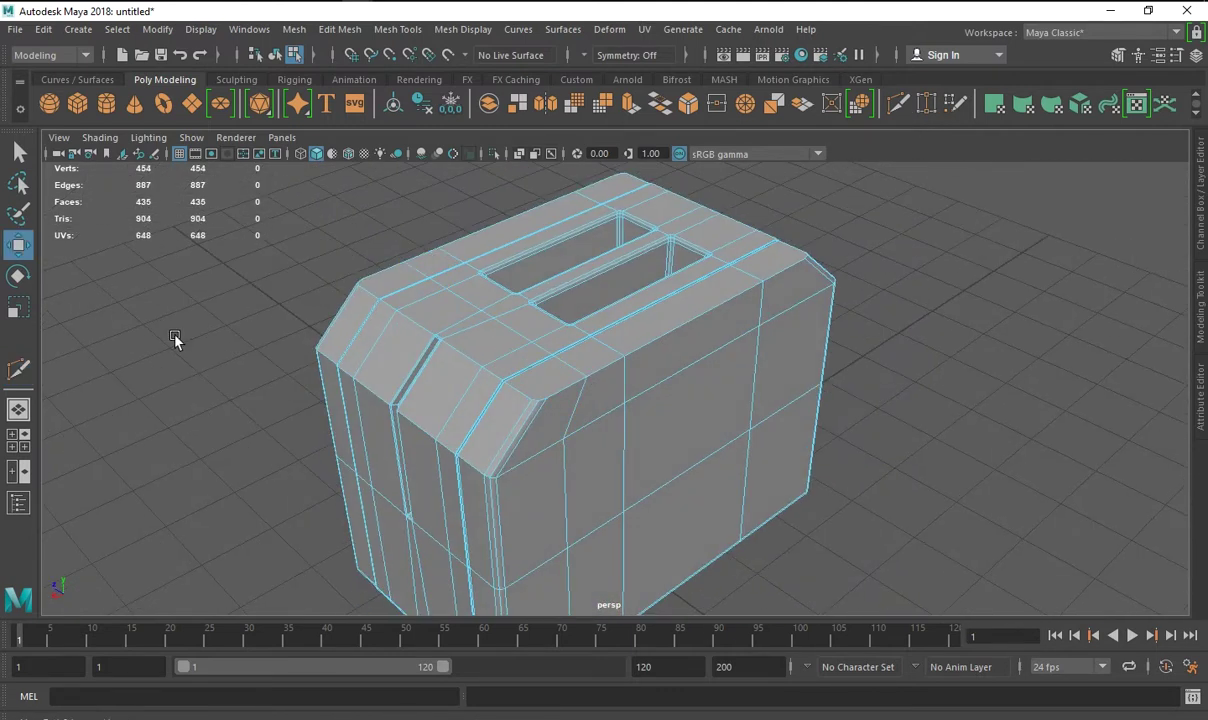
Preview the toaster body smoothed and view it from the front.
key(3)
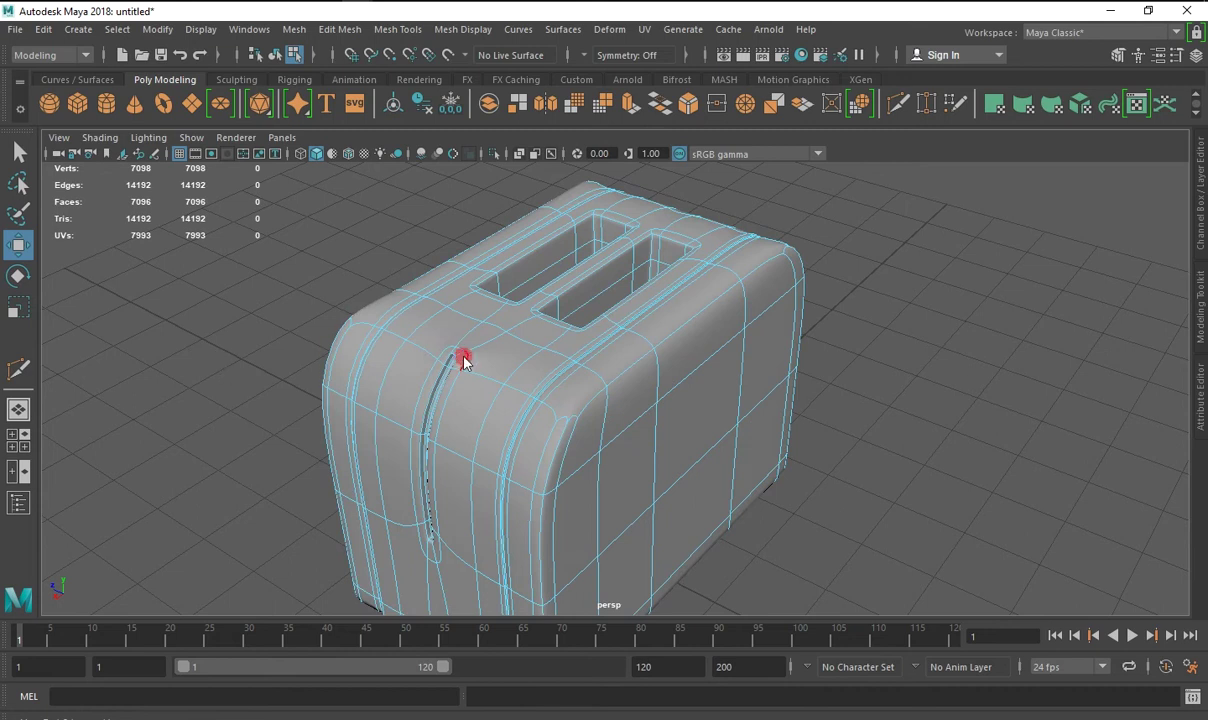
click(194, 326)
mouse_move(194, 326)
alt+mouse_down()
mouse_move(884, 413)
mouse_move(890, 483)
mouse_move(973, 458)
mouse_move(949, 458)
mouse_move(754, 286)
alt+mouse_up()
key(space)
Select the toaster body in front view and start sculpting with a Sculpting shelf brush.
drag(563, 381, 546, 428)
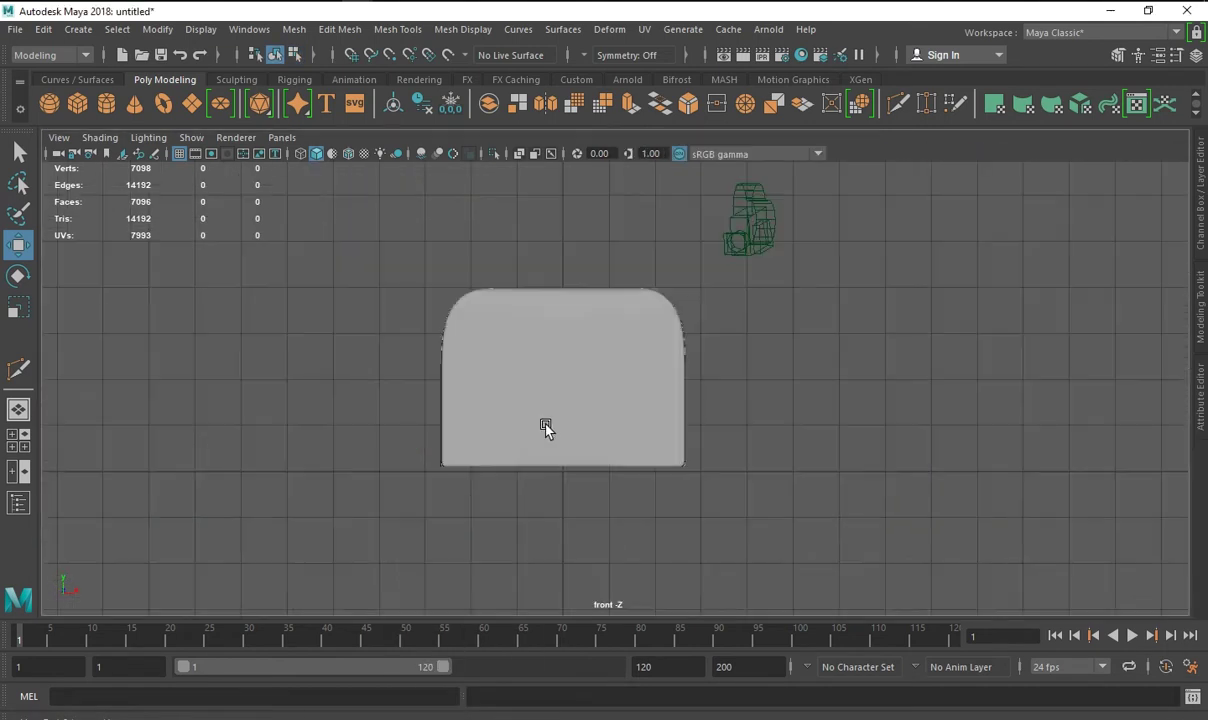
scroll(546, 428, up, 1)
scroll(806, 388, up, 2)
scroll(623, 270, up, 1)
scroll(608, 320, up, 5)
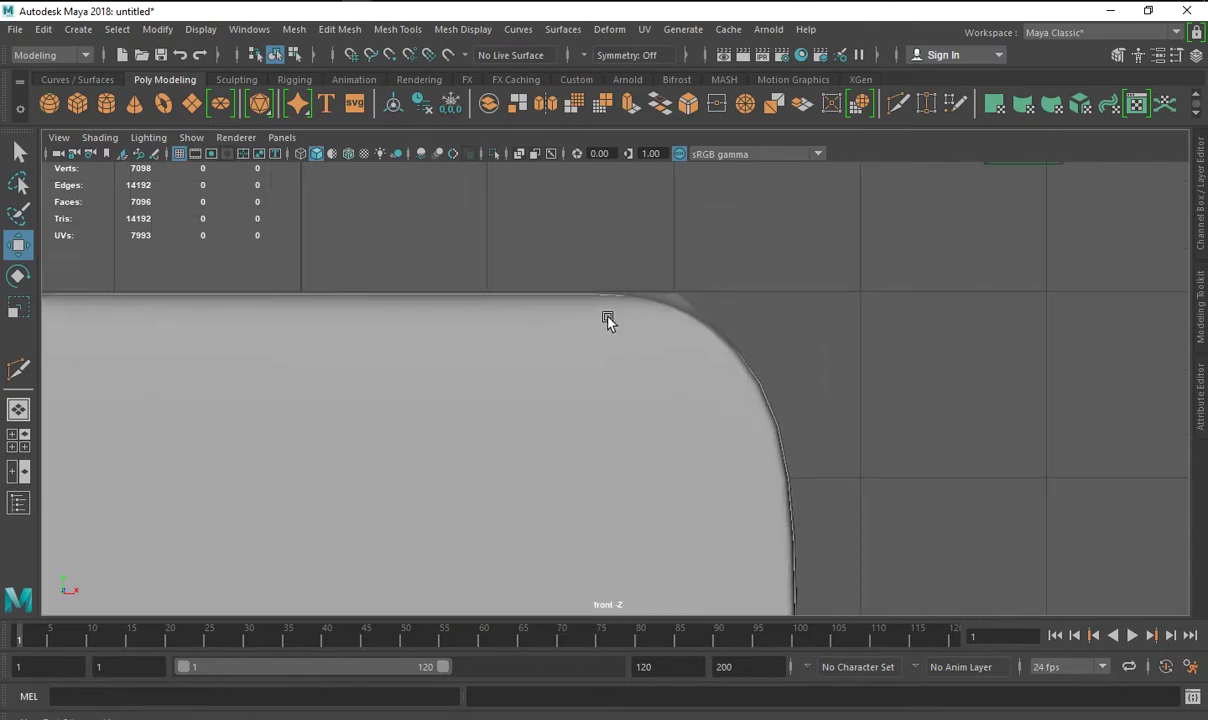
click(660, 300)
click(236, 79)
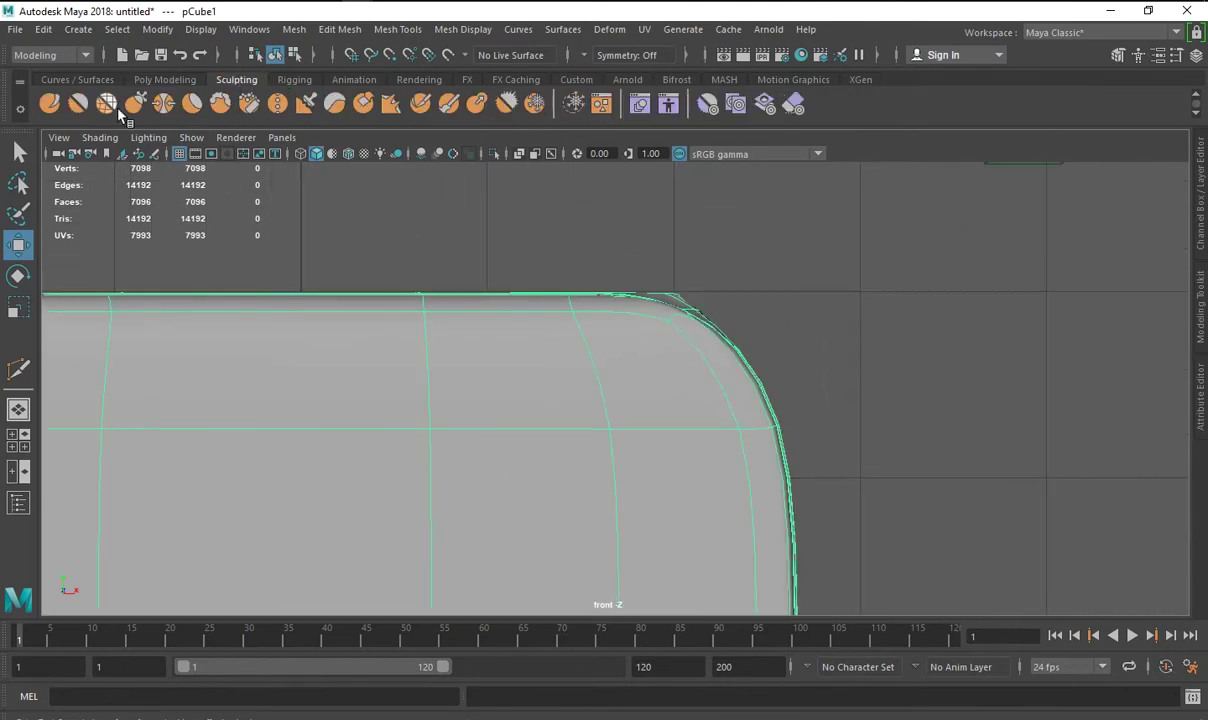
click(106, 103)
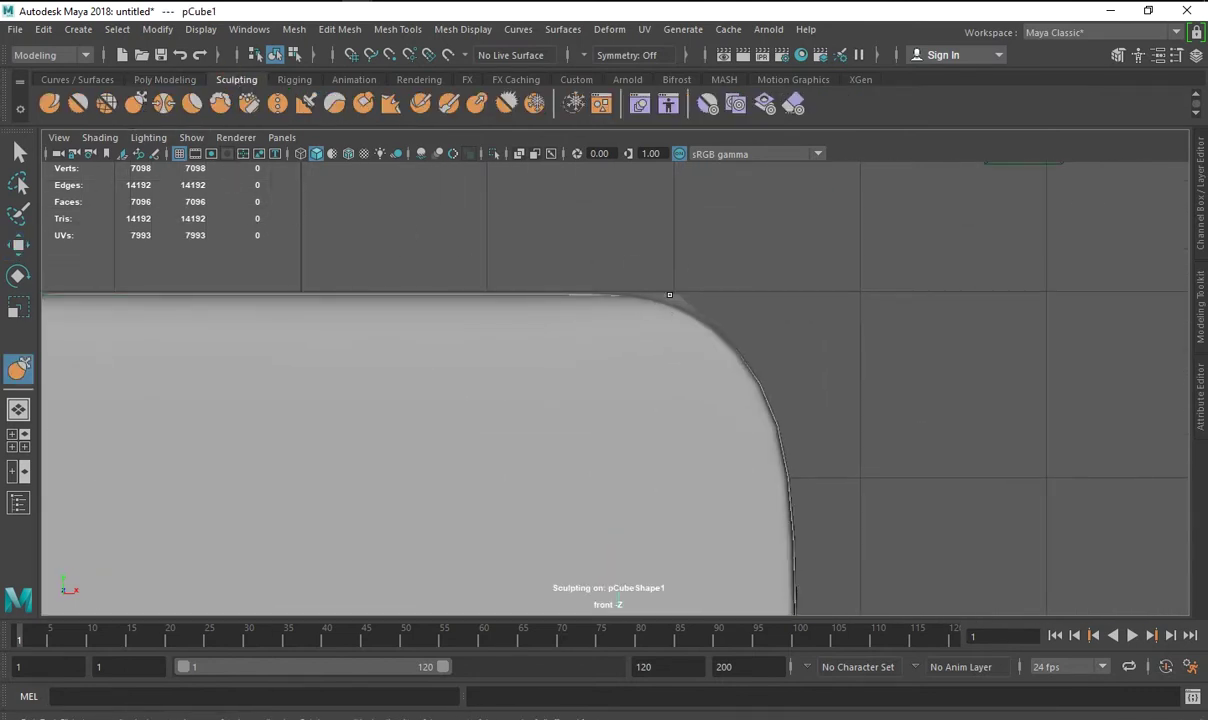
Switch sculpt brushes and stroke along the crease near the top slots to soften it.
alt+drag(699, 289, 942, 274)
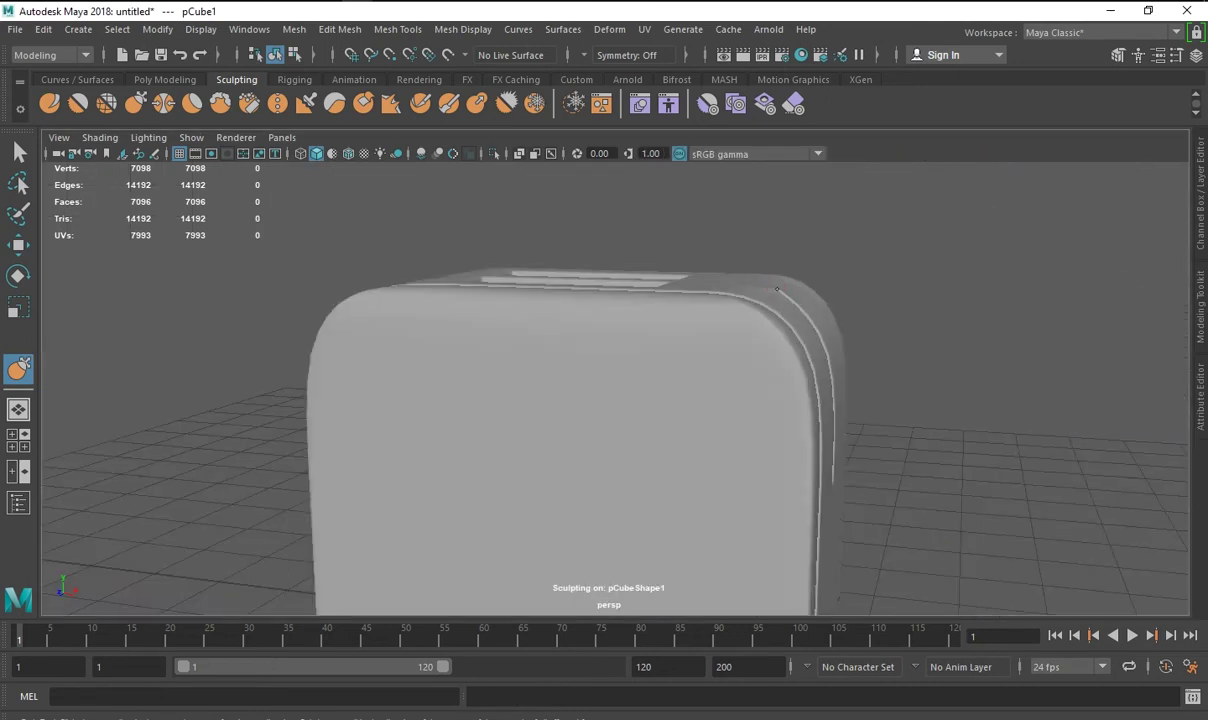
scroll(868, 332, up, 3)
alt+drag(822, 342, 872, 291)
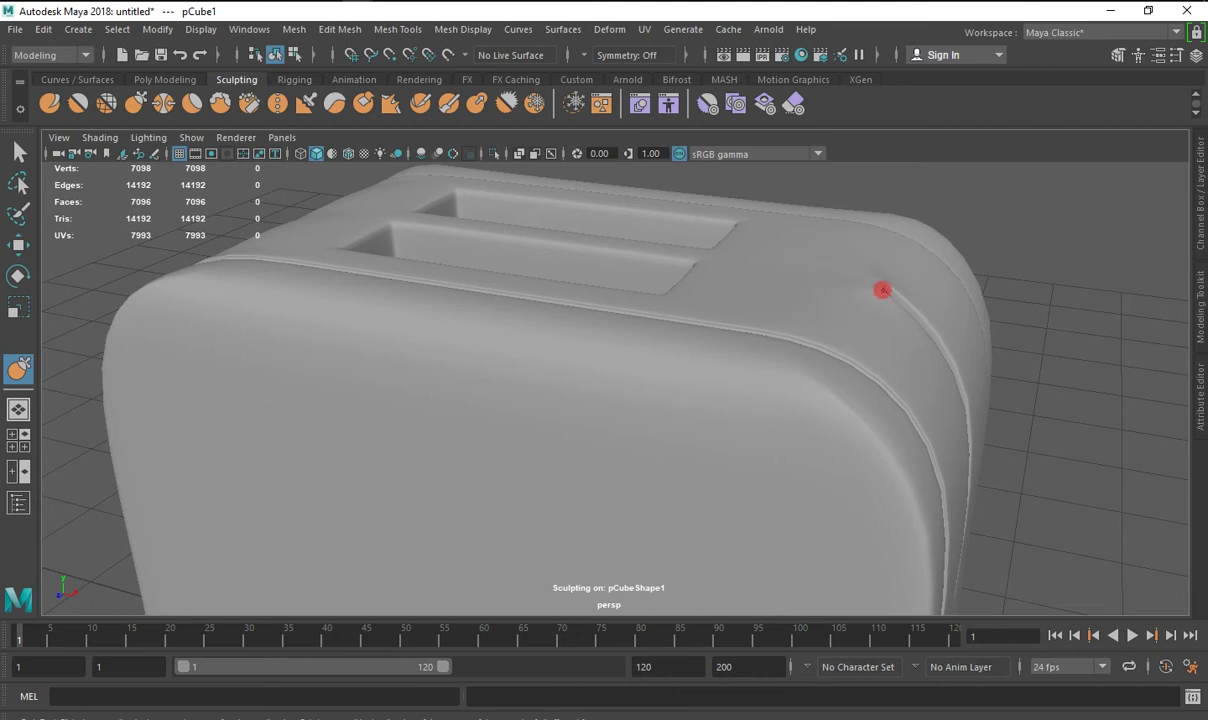
click(106, 105)
click(879, 288)
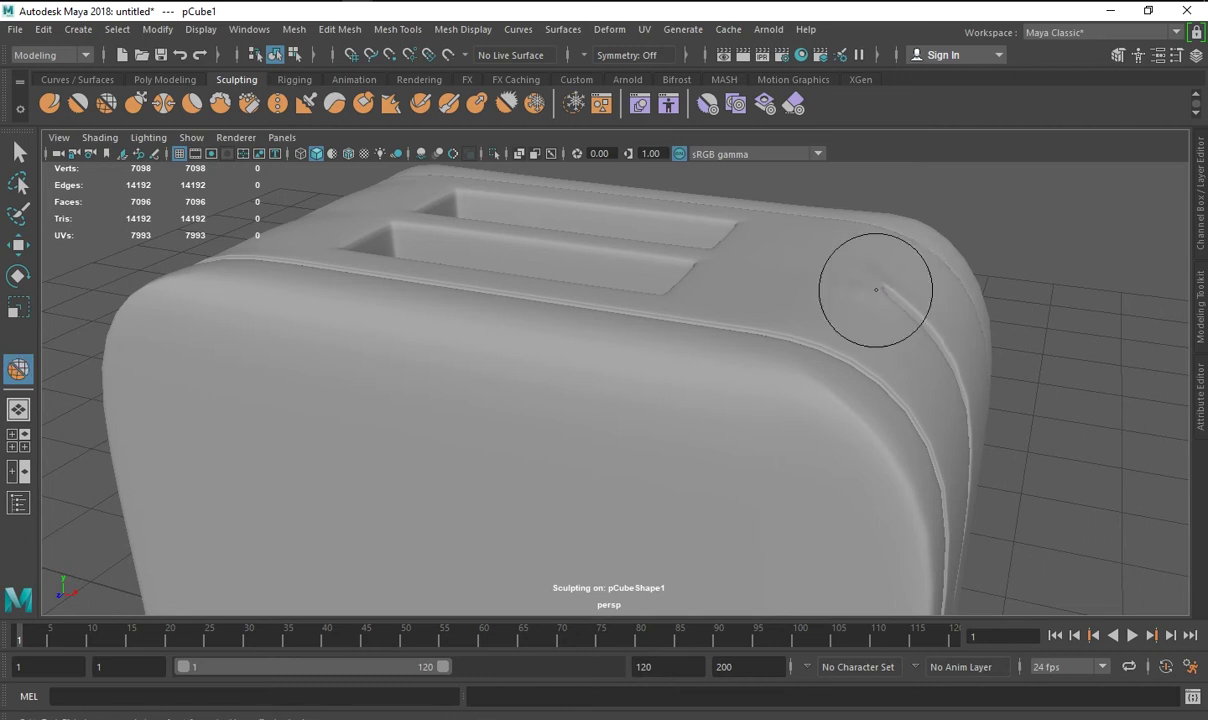
mouse_move(828, 340)
alt+mouse_down()
mouse_move(917, 364)
mouse_move(830, 378)
mouse_move(1060, 383)
mouse_move(884, 253)
alt+mouse_up()
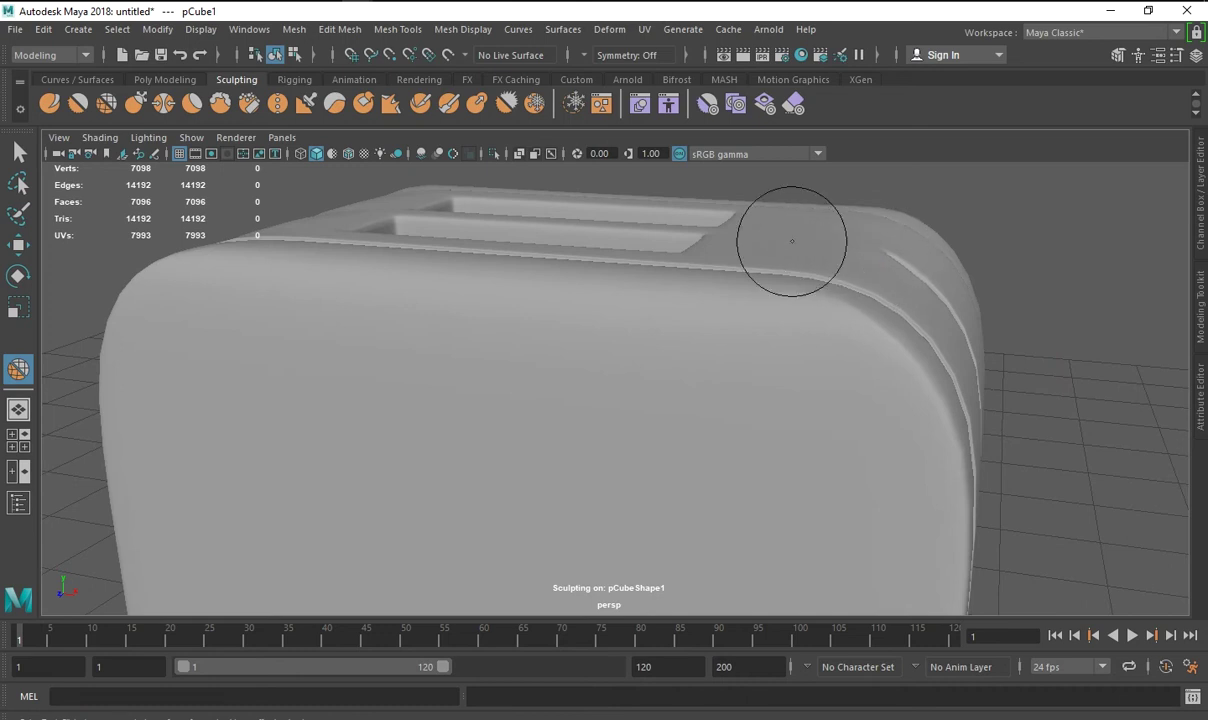
alt+drag(792, 241, 768, 285)
mouse_move(305, 293)
mouse_down()
mouse_move(290, 274)
mouse_move(450, 345)
mouse_move(903, 412)
mouse_move(869, 344)
mouse_up()
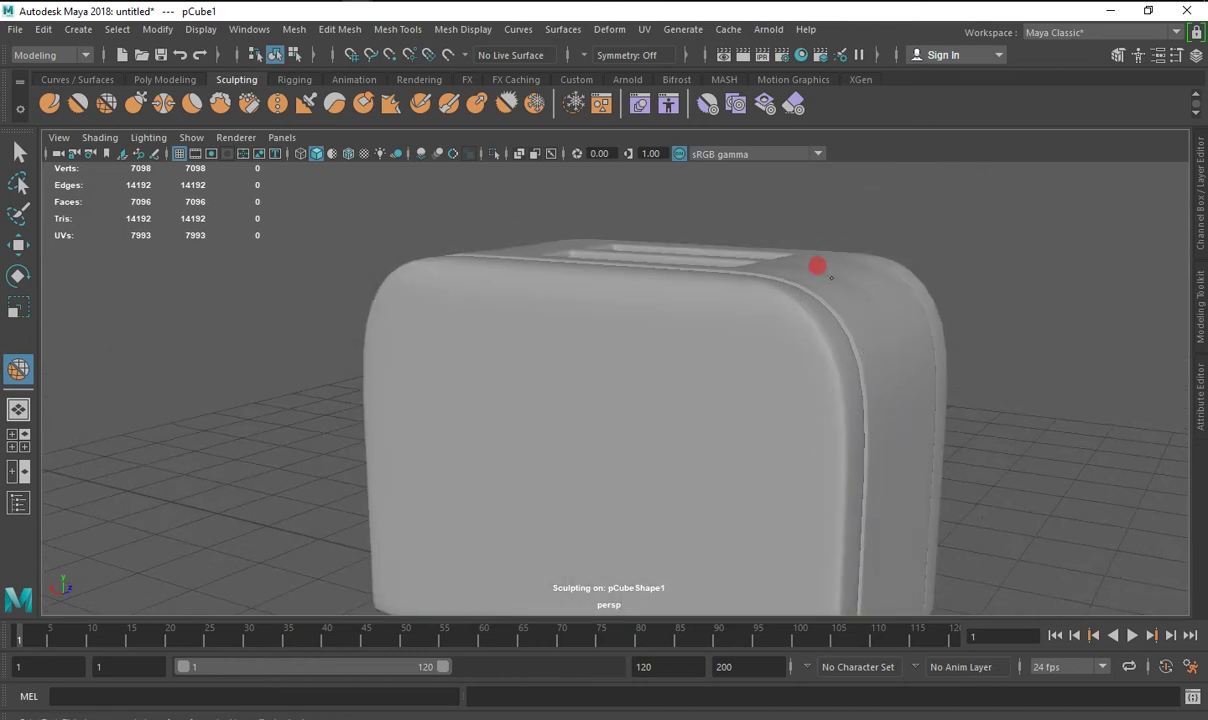
Leave sculpting with Q and select the toaster body.
alt+drag(848, 285, 832, 311)
right_click(845, 312)
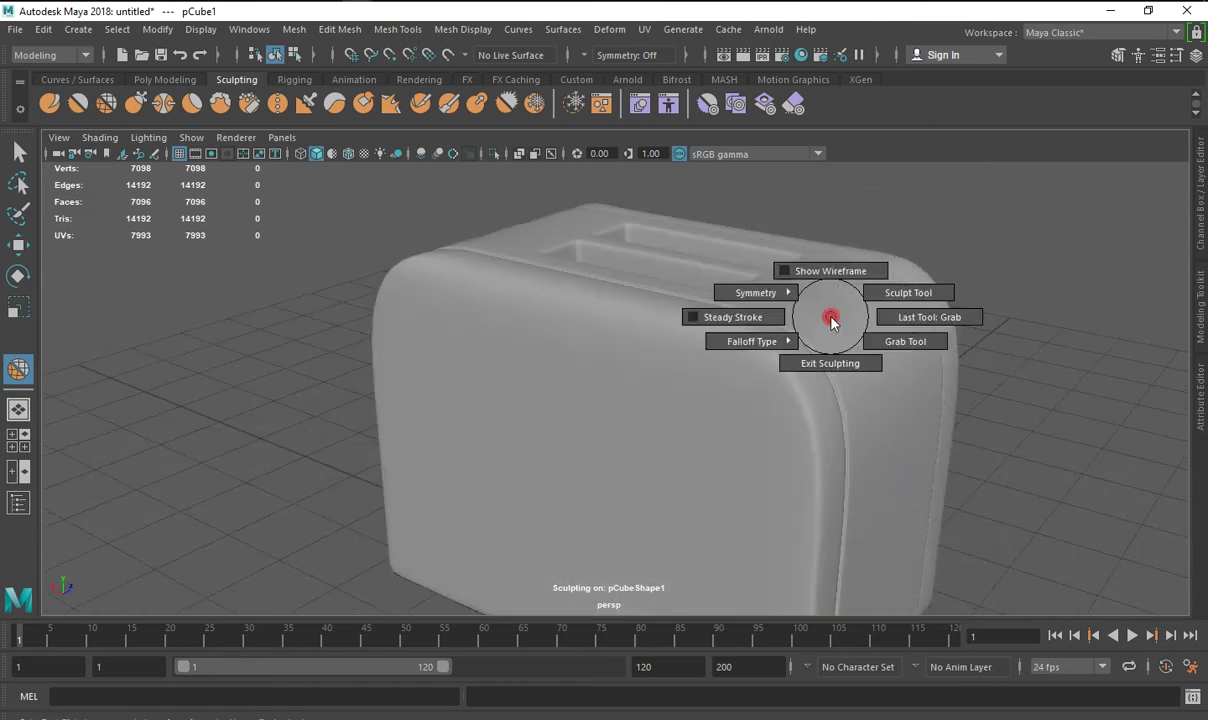
key(q)
mouse_move(969, 354)
alt+mouse_down()
mouse_move(607, 421)
mouse_move(655, 386)
mouse_move(696, 394)
mouse_move(641, 444)
mouse_move(693, 418)
mouse_move(787, 416)
alt+mouse_up()
click(640, 436)
Undo the toaster deletion and delete the faces along the side crease.
key(Delete)
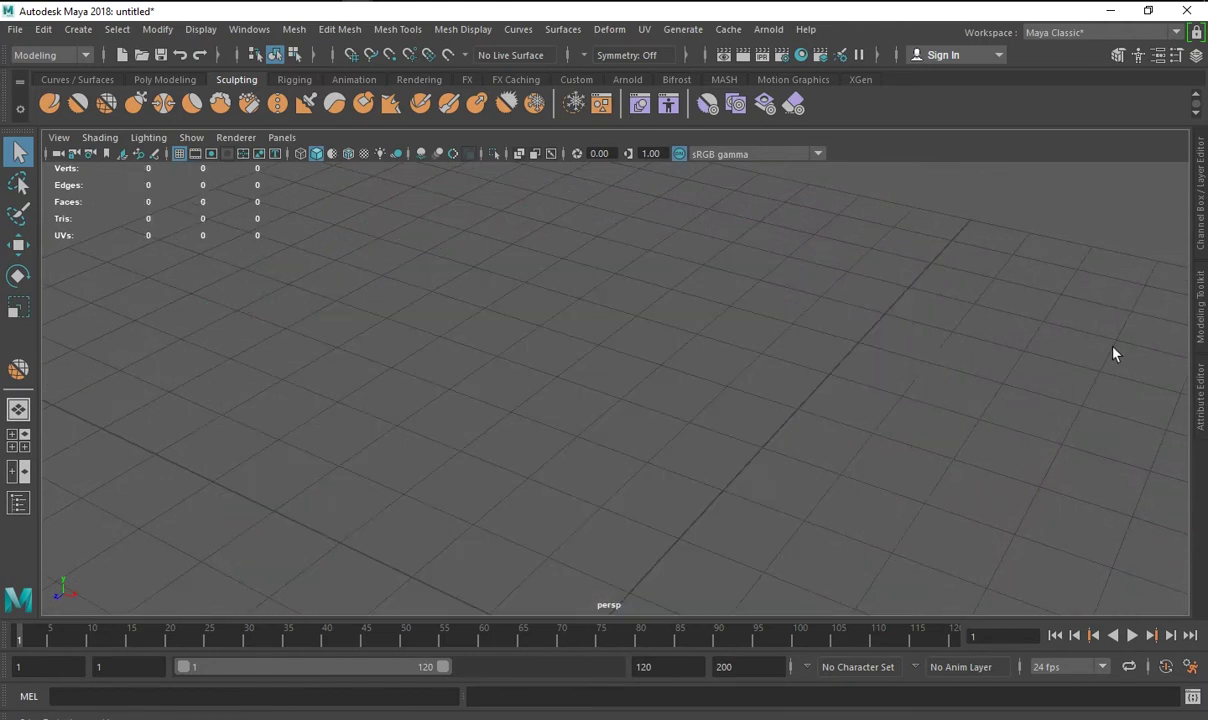
key(ctrl+z)
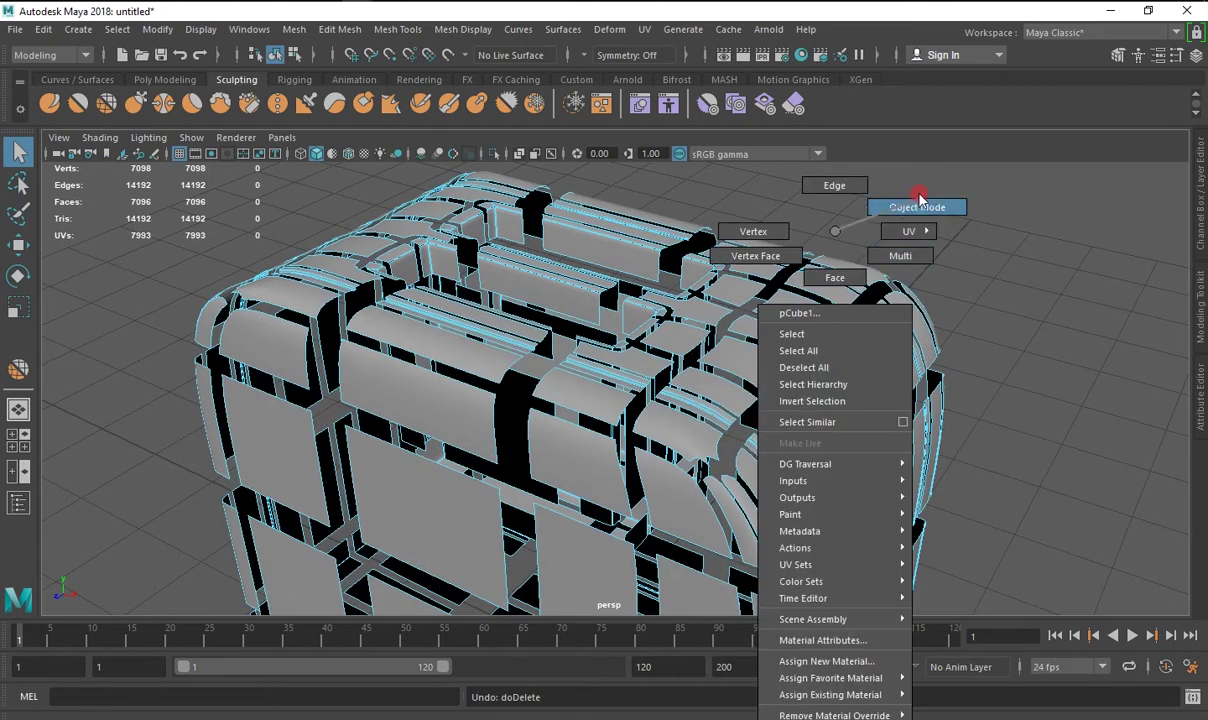
right_drag(836, 232, 917, 200)
click(895, 355)
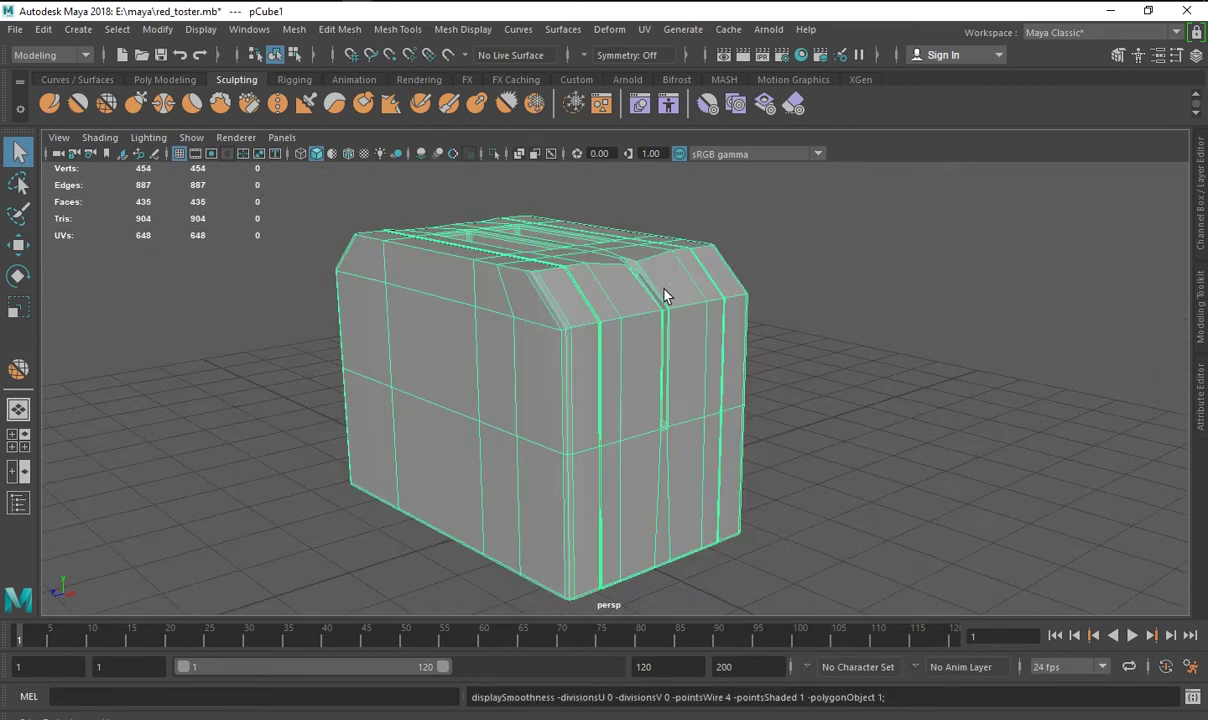
mouse_move(666, 291)
alt+mouse_down()
mouse_move(639, 329)
mouse_move(611, 331)
mouse_move(588, 305)
alt+mouse_up()
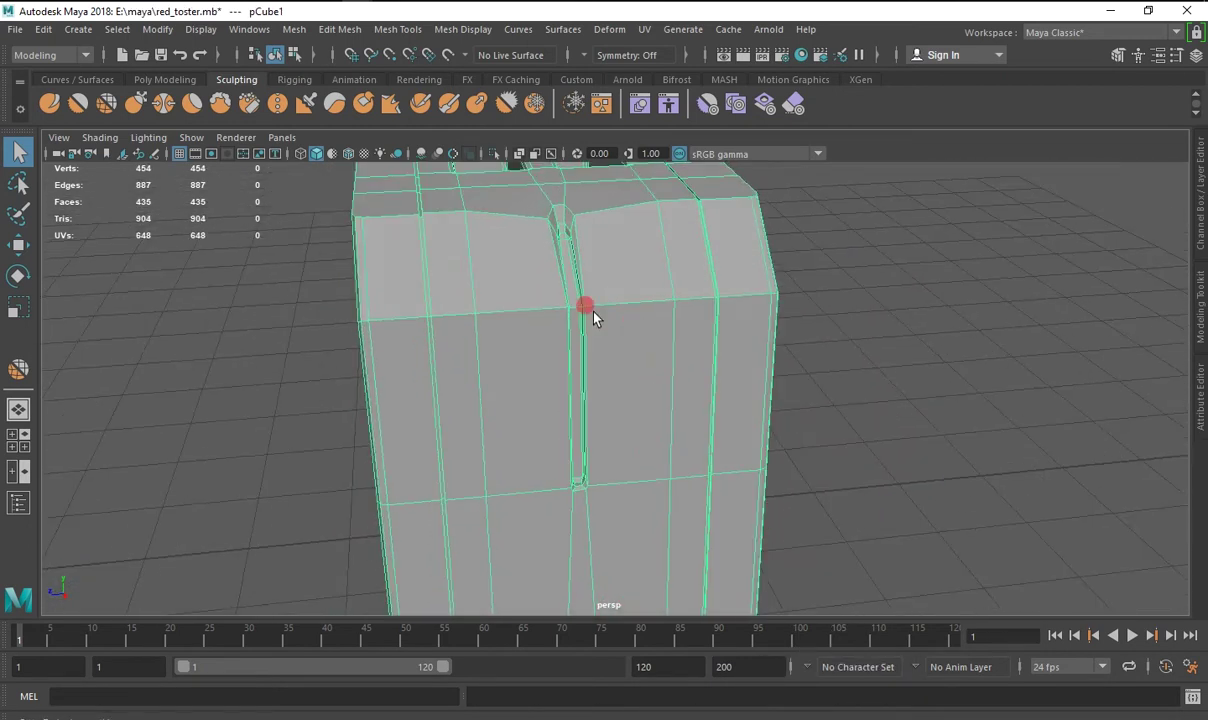
right_drag(588, 305, 579, 279)
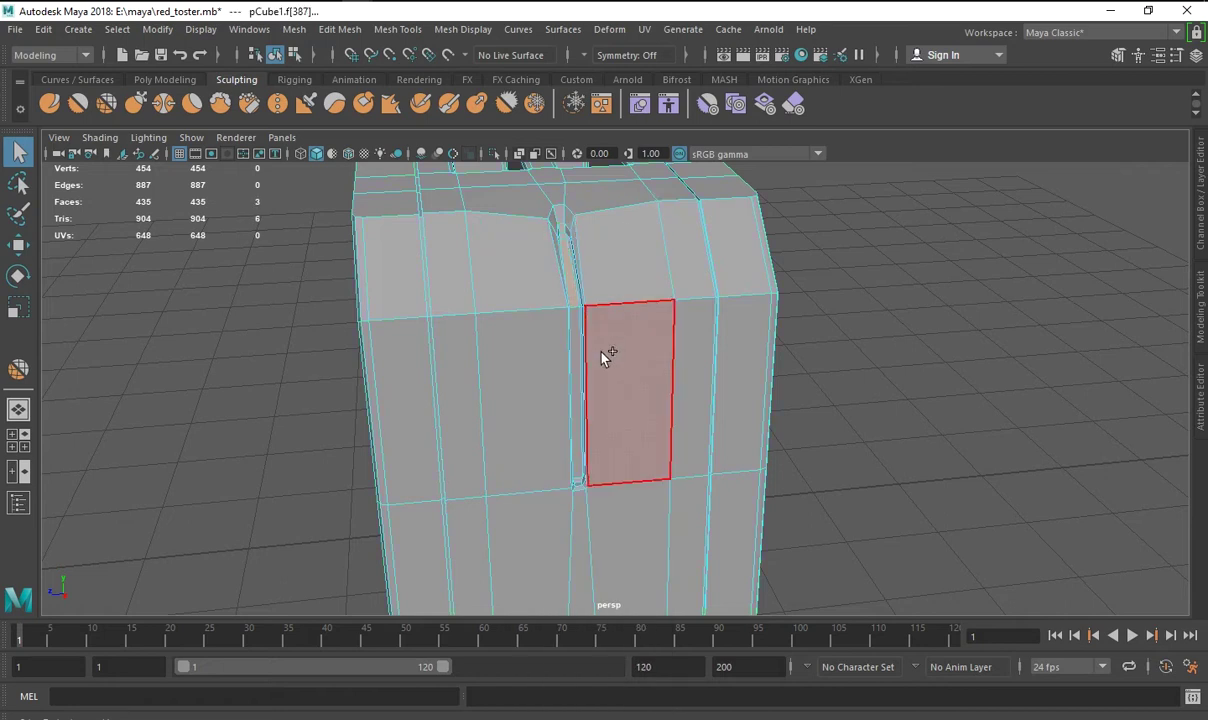
key(Delete)
Delete the faces at the end of the gap so the side slot is fully open.
right_drag(642, 235, 726, 204)
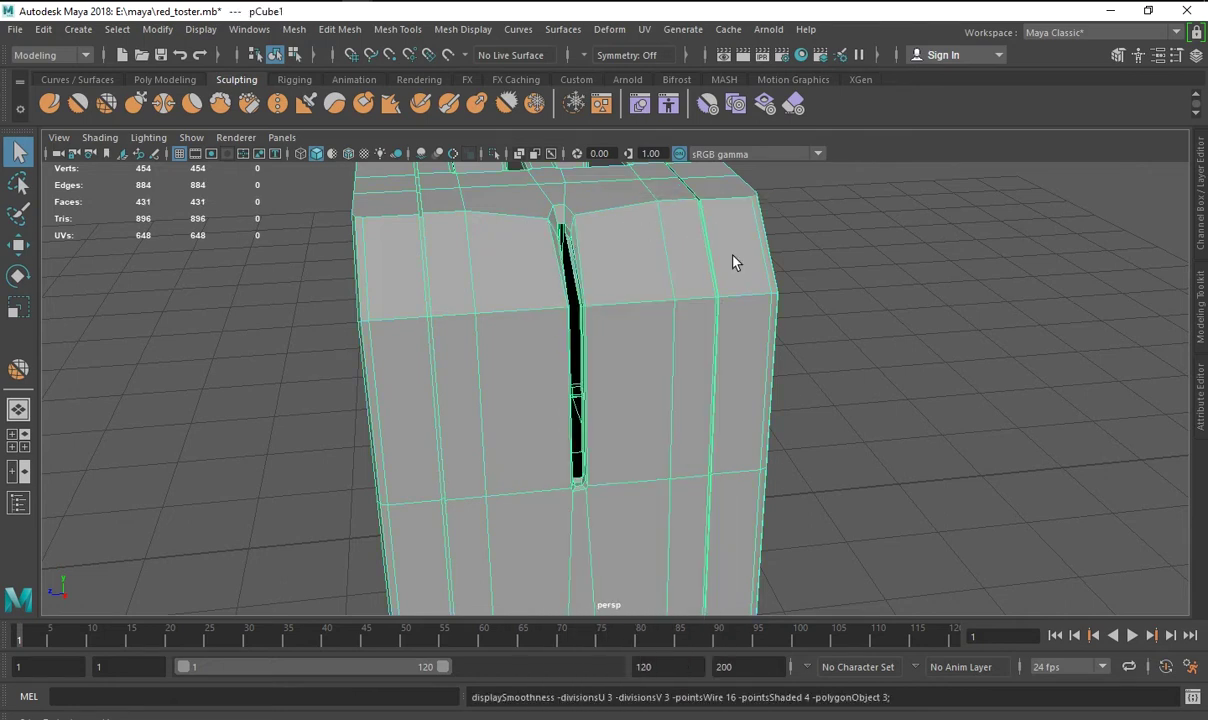
mouse_move(706, 391)
alt+mouse_down()
mouse_move(733, 377)
mouse_move(785, 396)
mouse_move(660, 382)
mouse_move(636, 396)
alt+mouse_up()
scroll(574, 372, up, 2)
right_drag(545, 232, 547, 278)
click(540, 366)
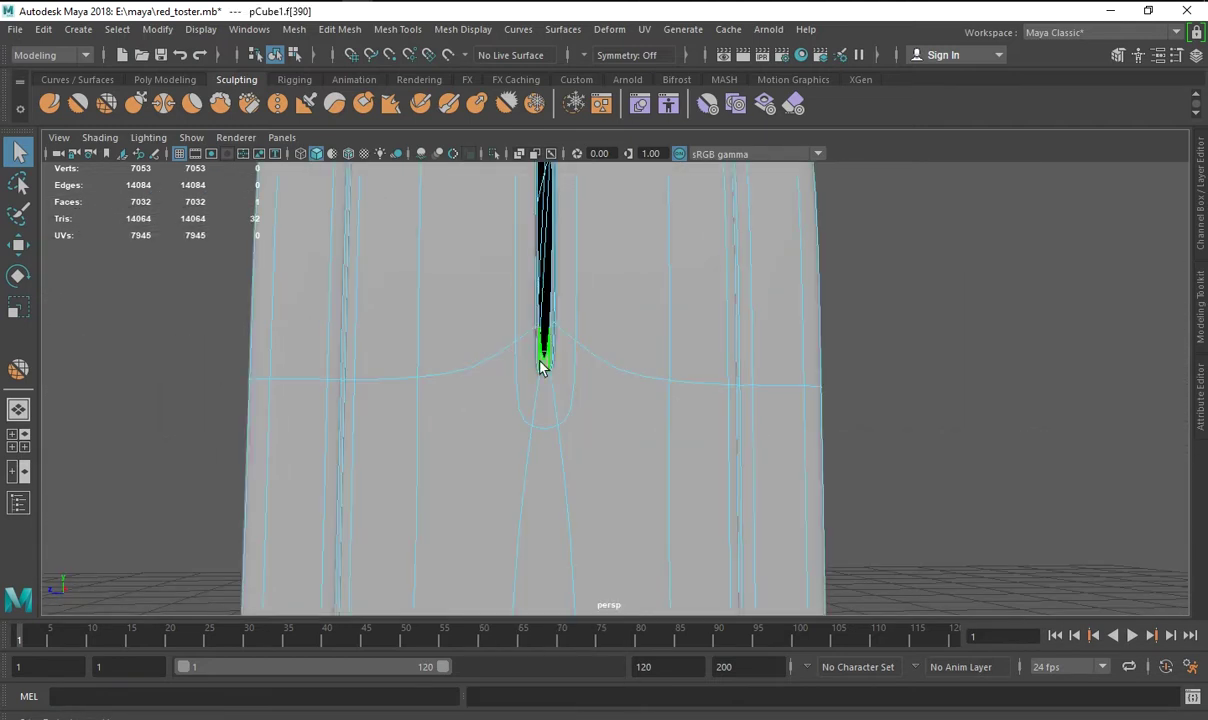
key(Delete)
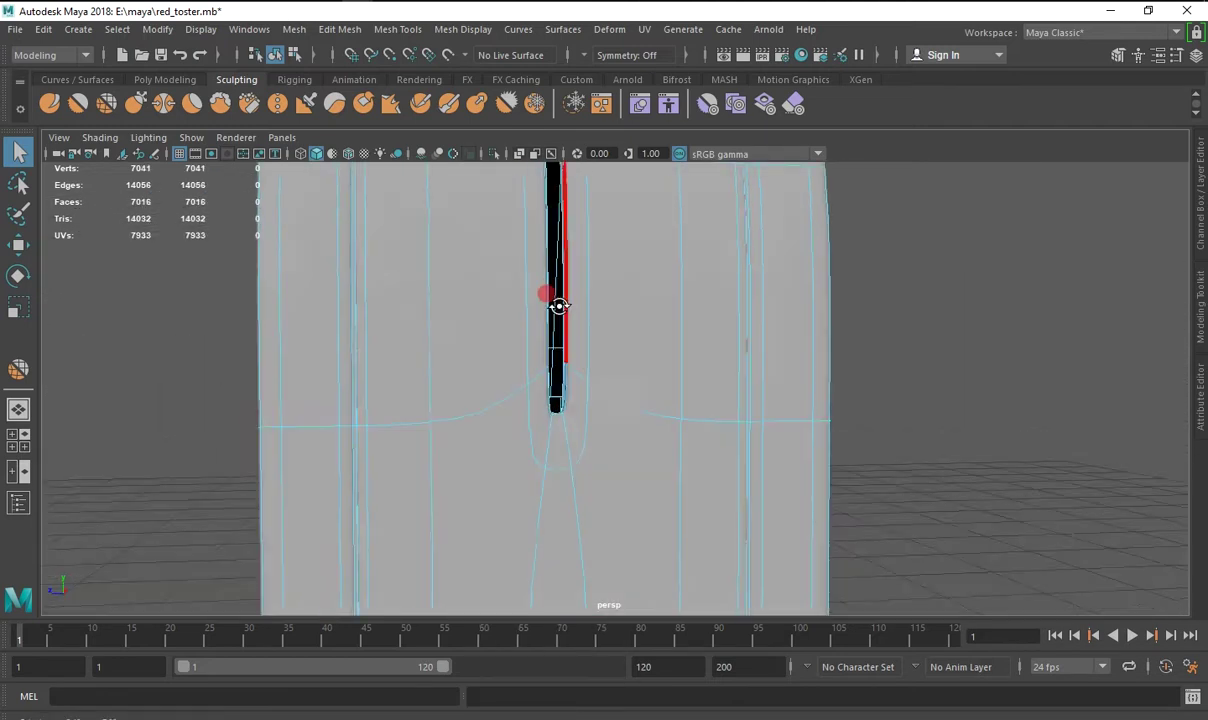
mouse_move(558, 305)
alt+mouse_down()
mouse_move(561, 337)
mouse_move(603, 382)
mouse_move(674, 404)
alt+mouse_up()
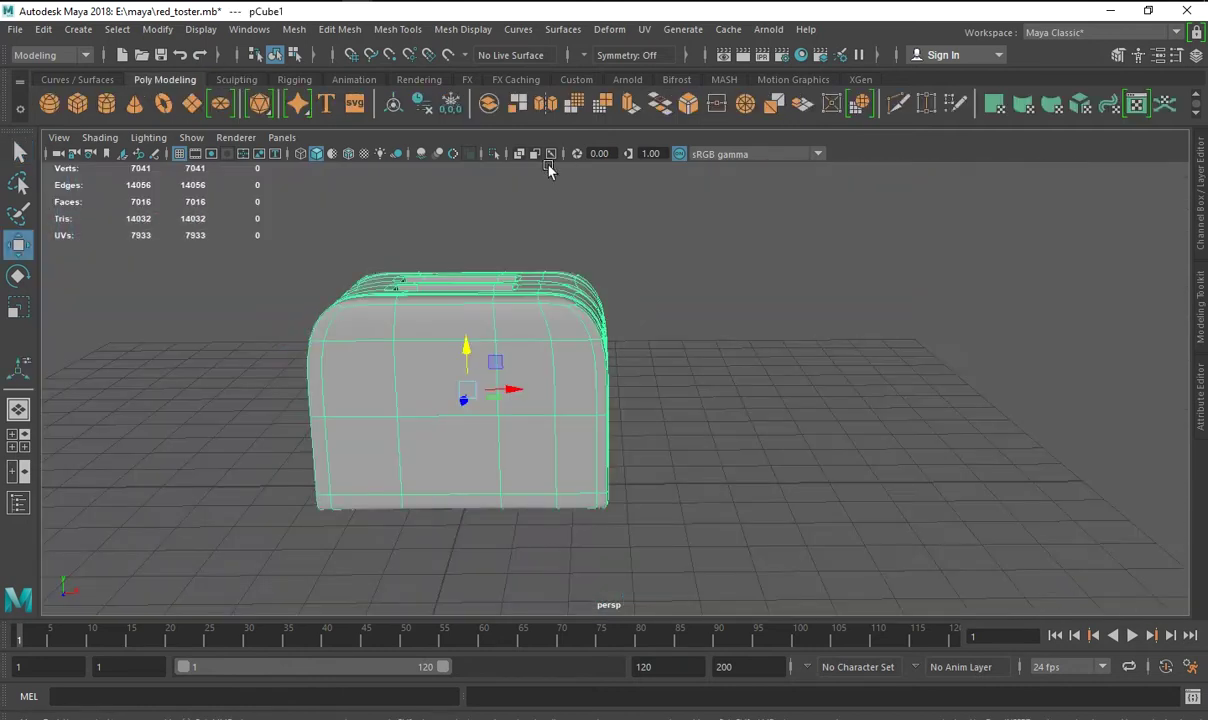
Create a new polygon cube for the lever and move it up beside the toaster.
click(78, 102)
drag(511, 490, 715, 488)
drag(679, 440, 679, 325)
click(400, 350)
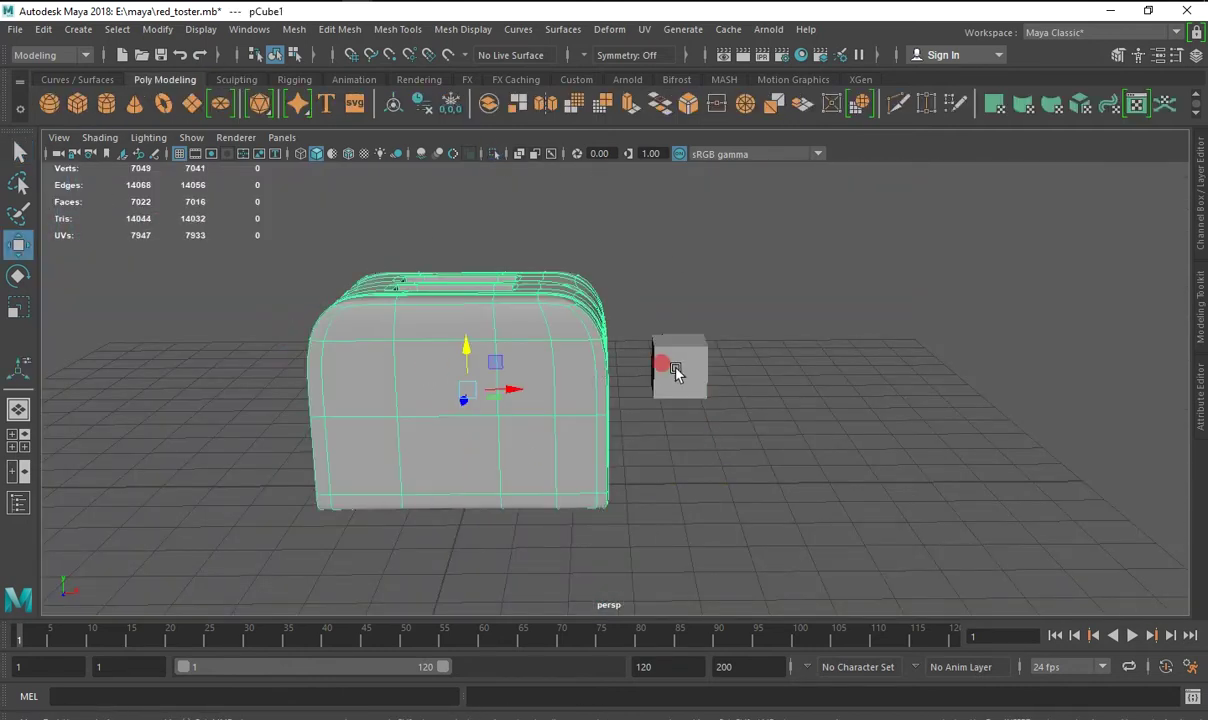
click(660, 360)
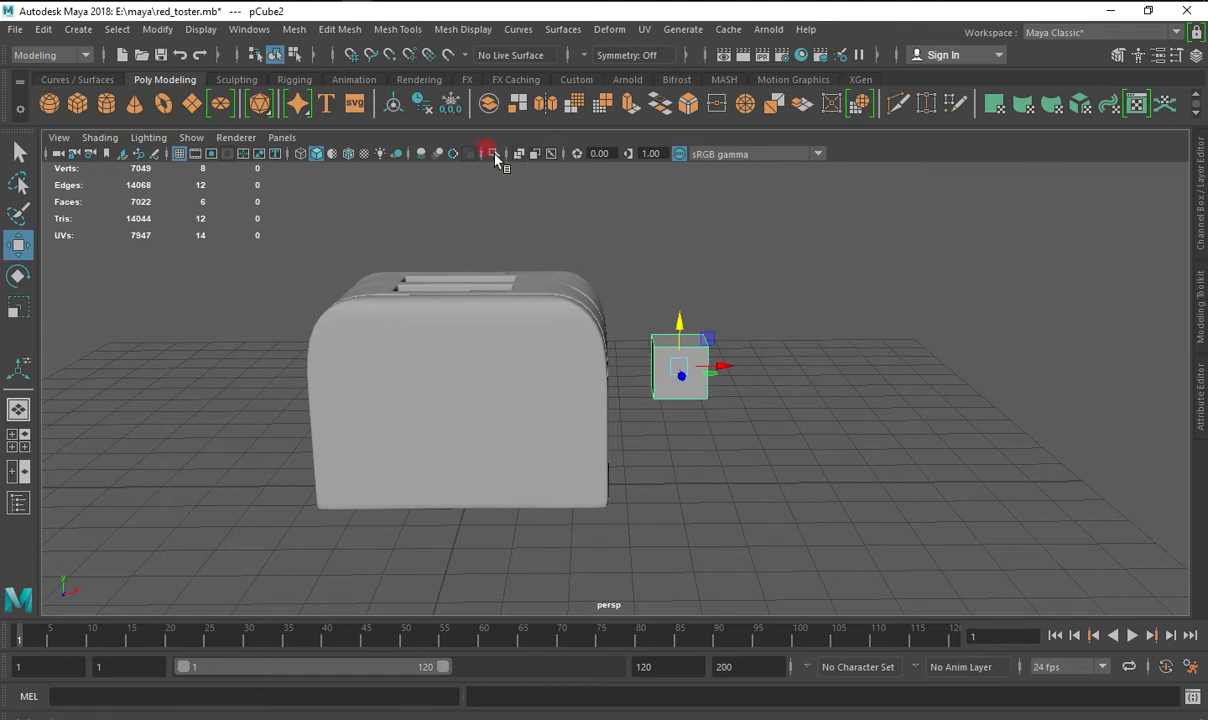
Isolate the cube so only it shows in the perspective and front views.
click(494, 153)
mouse_move(720, 365)
mouse_down()
mouse_move(470, 378)
mouse_move(477, 440)
mouse_move(510, 442)
mouse_up()
key(space)
key(space)
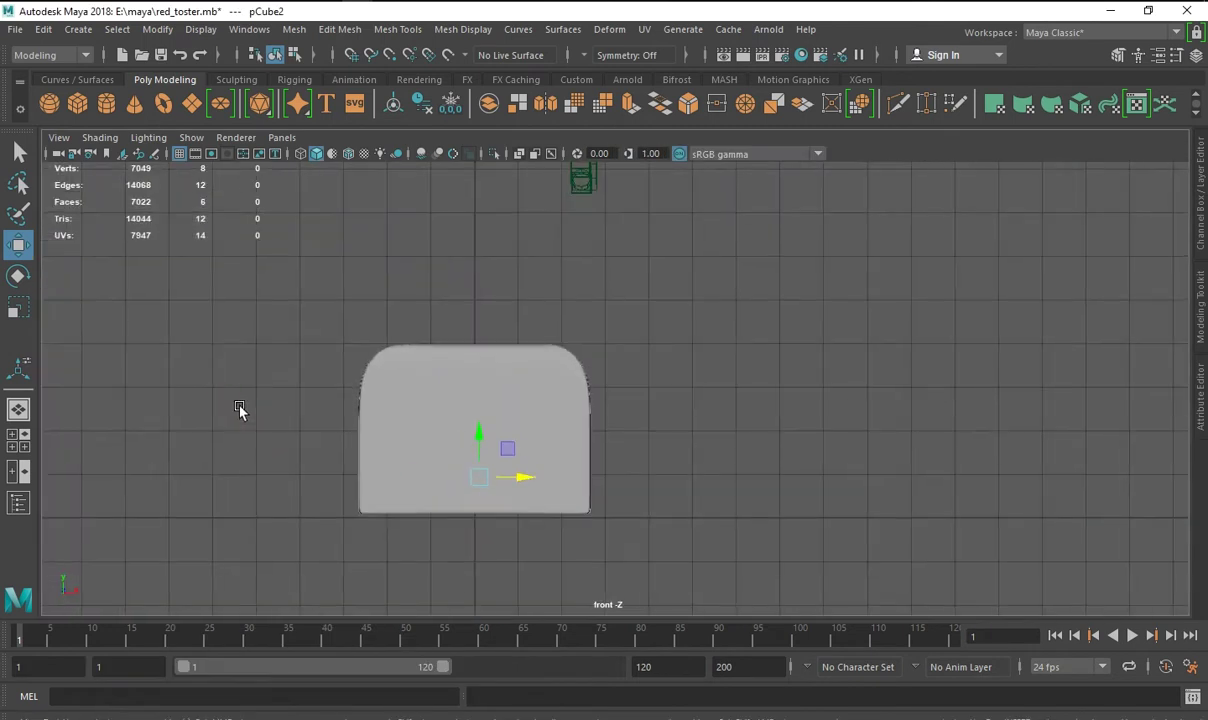
click(494, 153)
key(space)
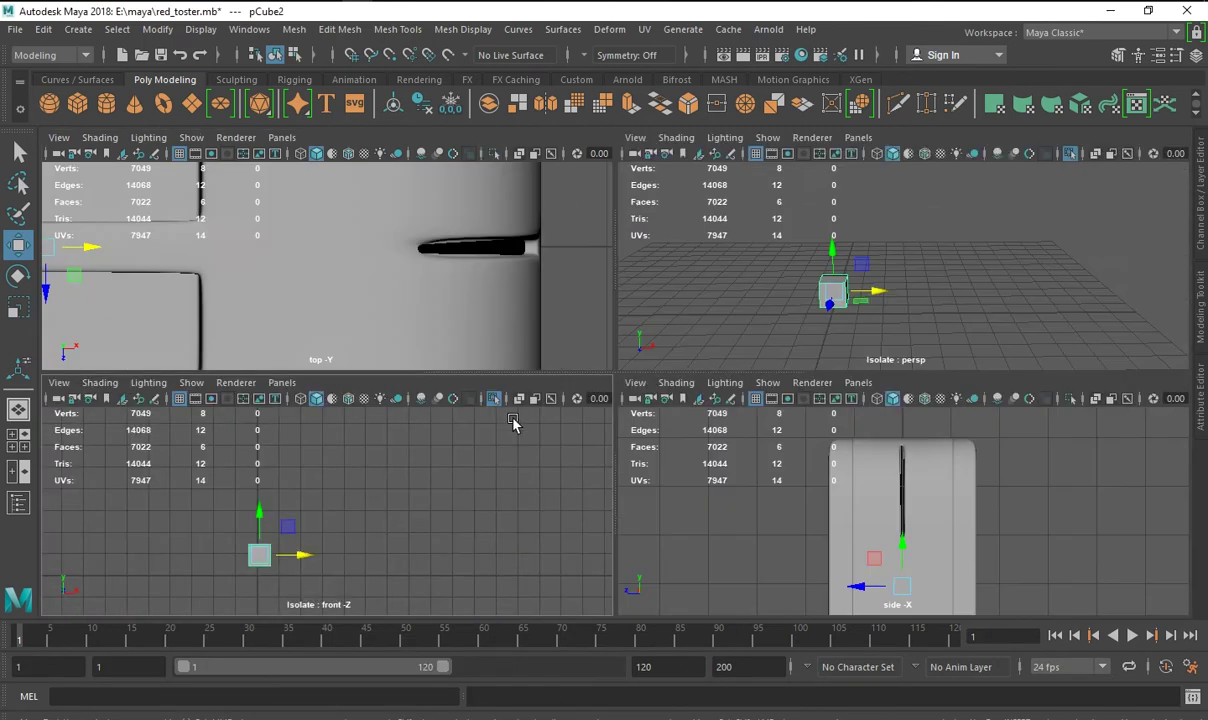
key(space)
Scale the cube into a long flat slab and move it up and right.
alt+middle_drag(520, 466, 531, 384)
click(15, 314)
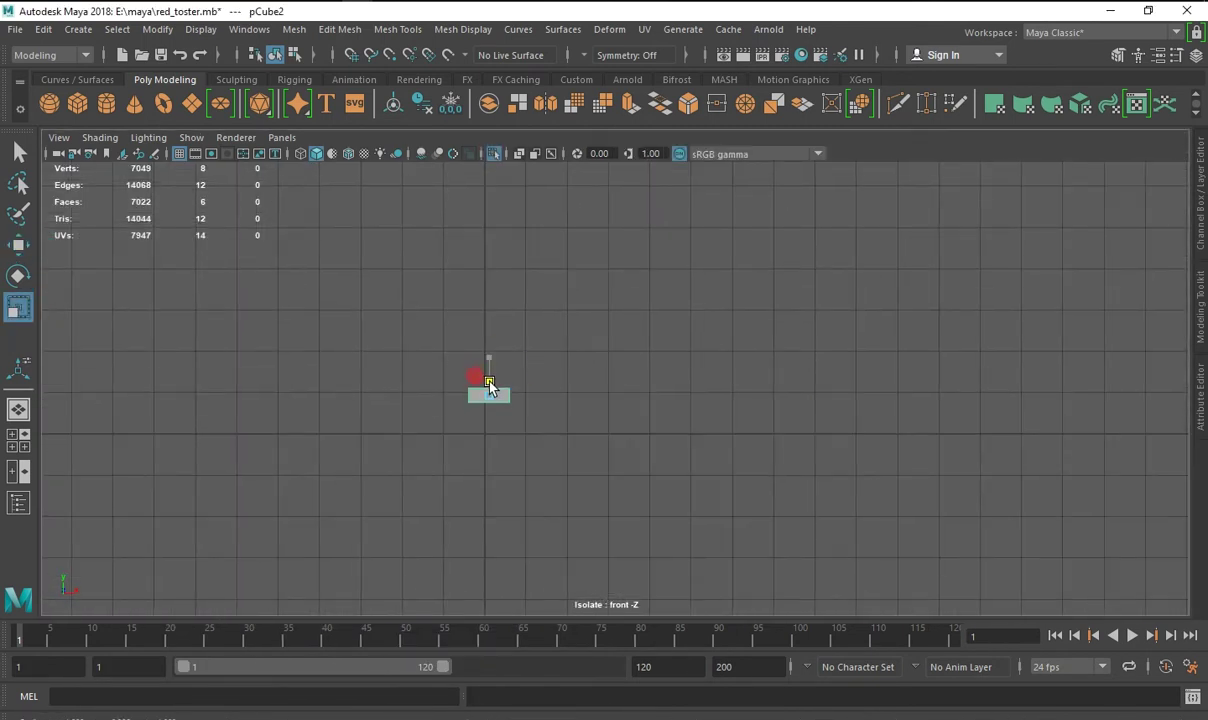
key(f)
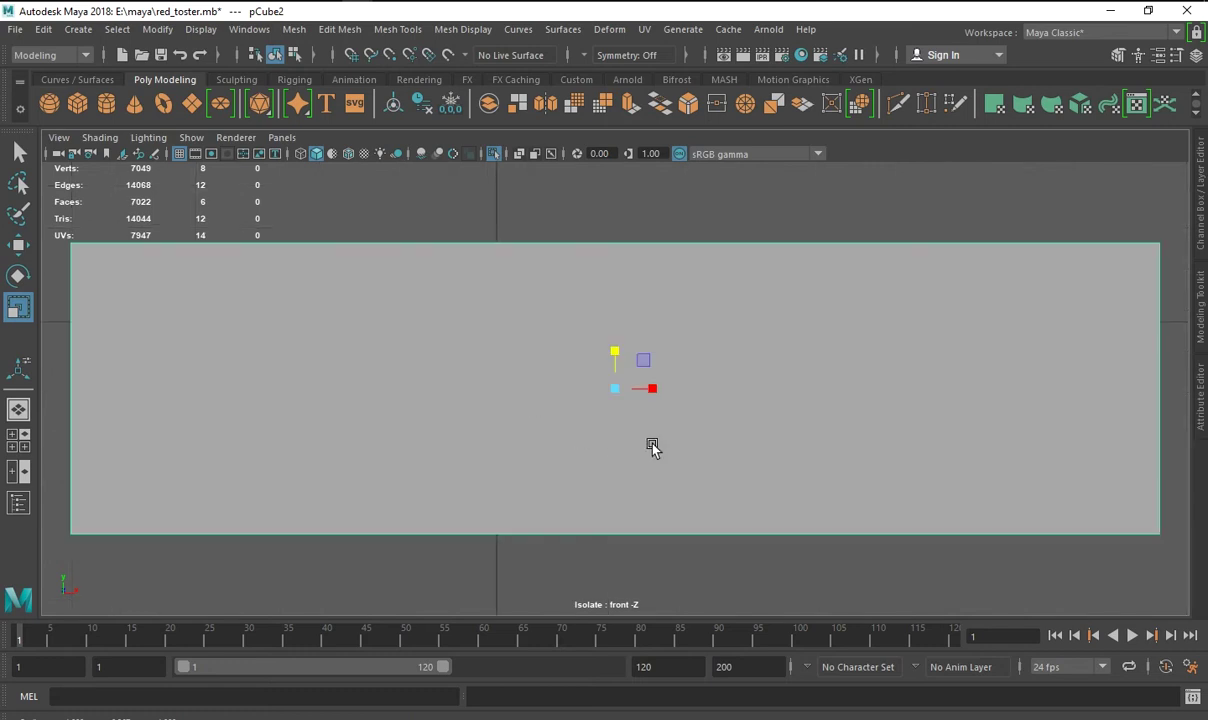
scroll(903, 507, up, 3)
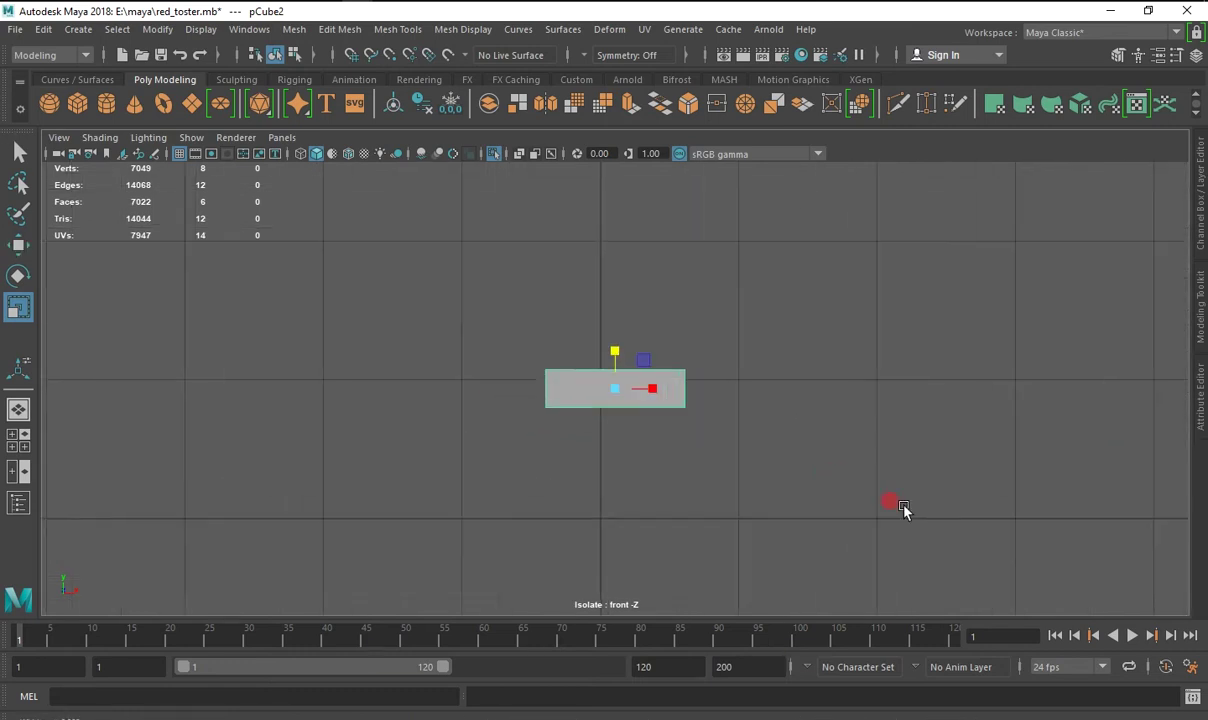
key(w)
drag(685, 410, 742, 337)
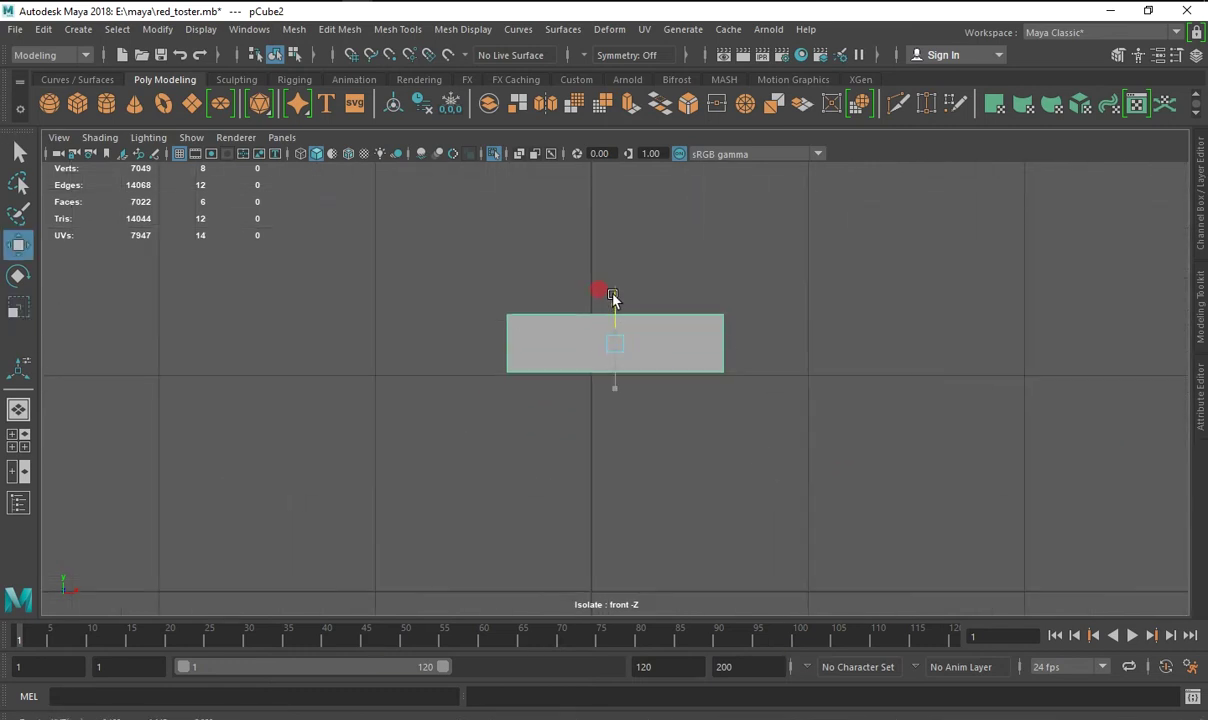
Slant the slab's right end by pulling its top-right vertex left and slightly down.
right_drag(618, 317, 560, 230)
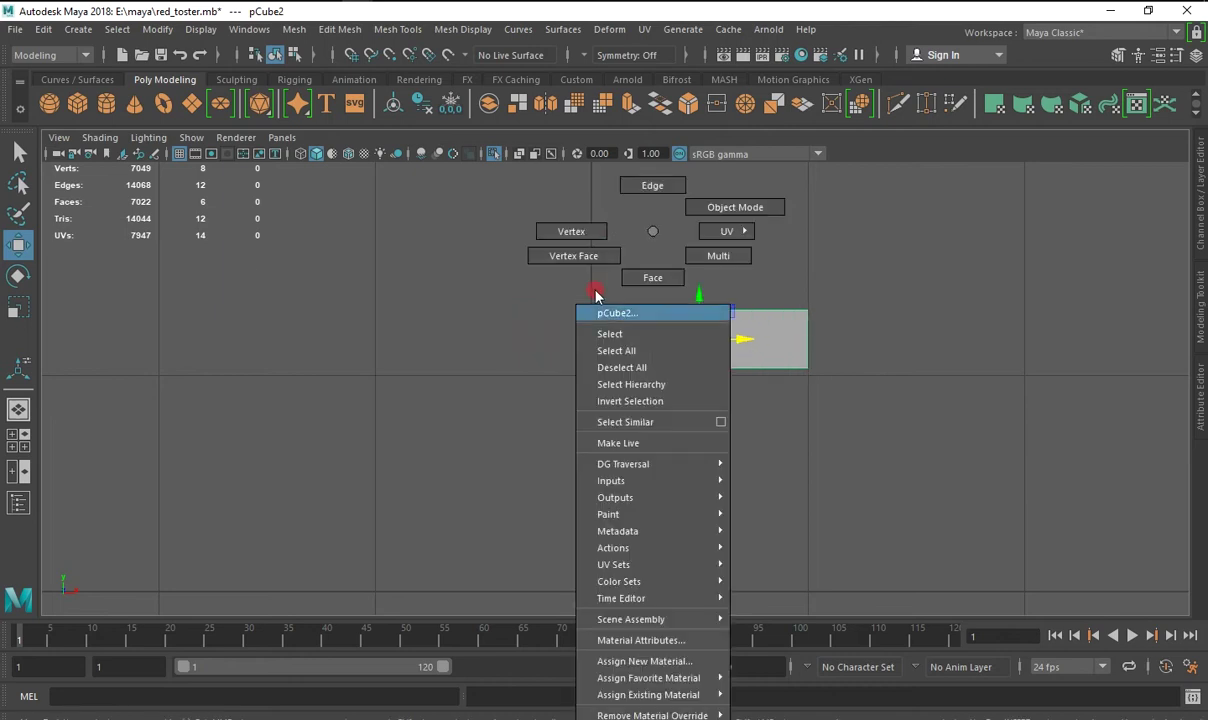
mouse_move(722, 245)
mouse_down()
mouse_move(852, 334)
mouse_move(815, 313)
mouse_up()
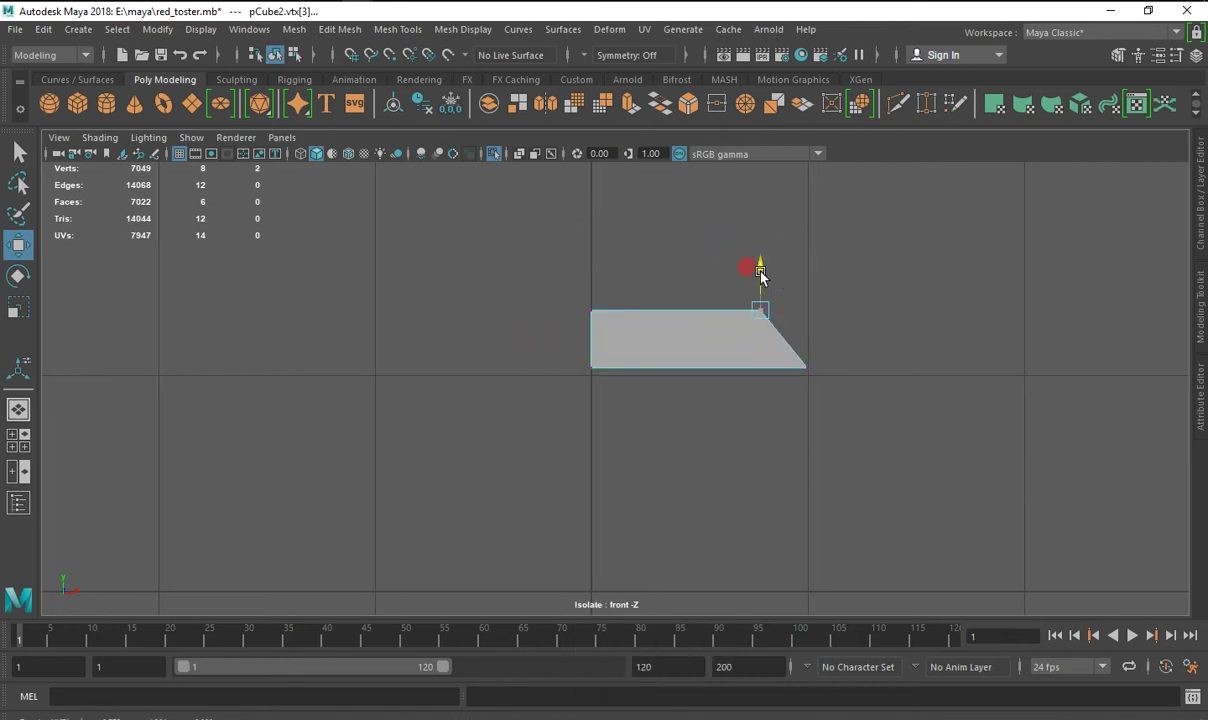
key(3)
key(1)
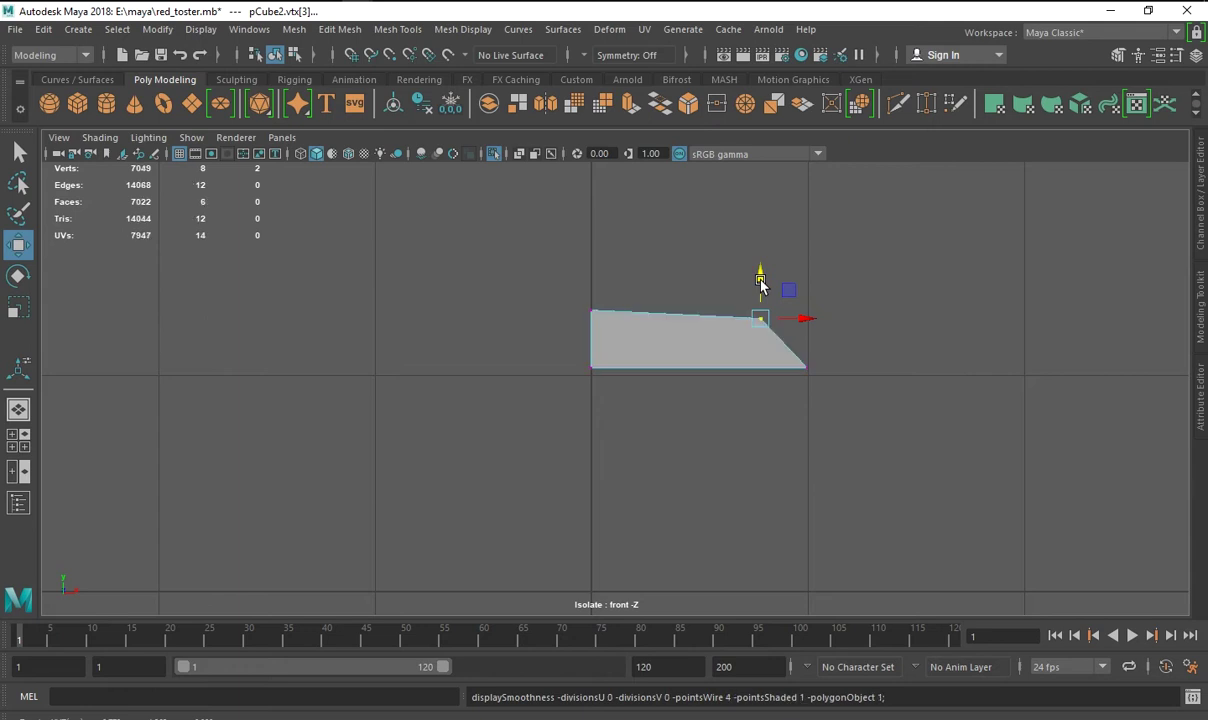
right_drag(721, 270, 692, 295)
Select all the slab's edges and bevel them at fraction 0.257.
right_drag(655, 230, 655, 185)
drag(504, 256, 677, 405)
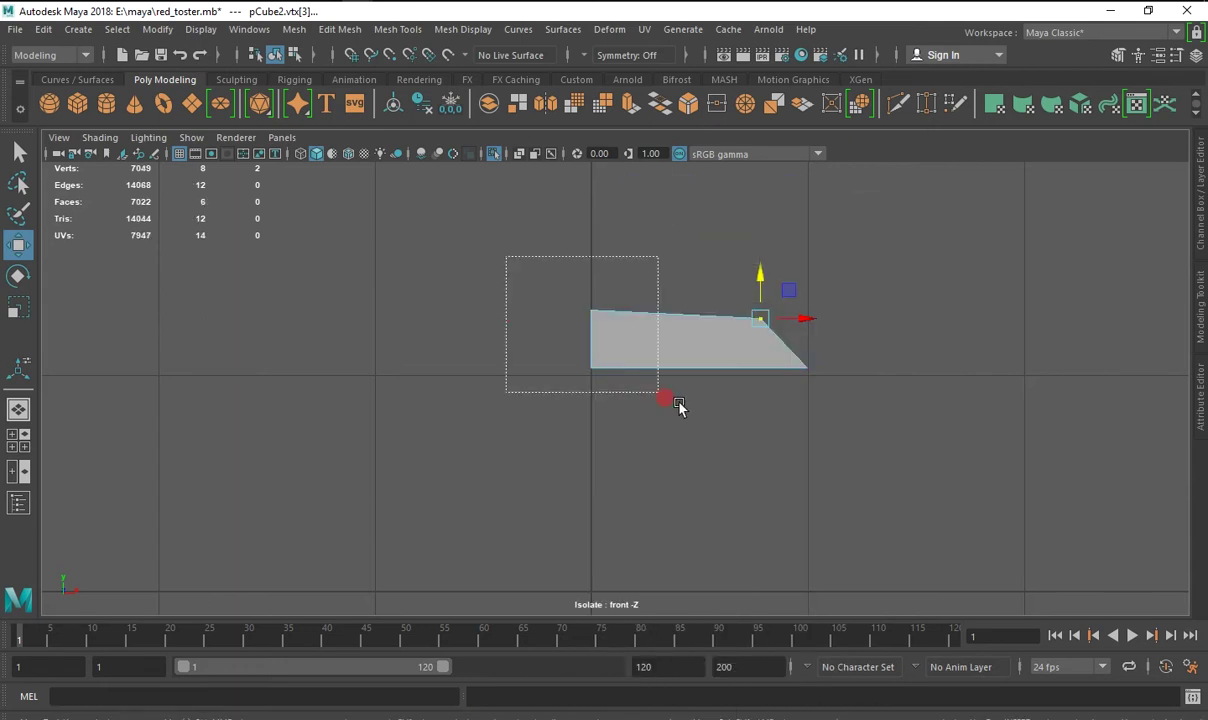
drag(507, 268, 712, 440)
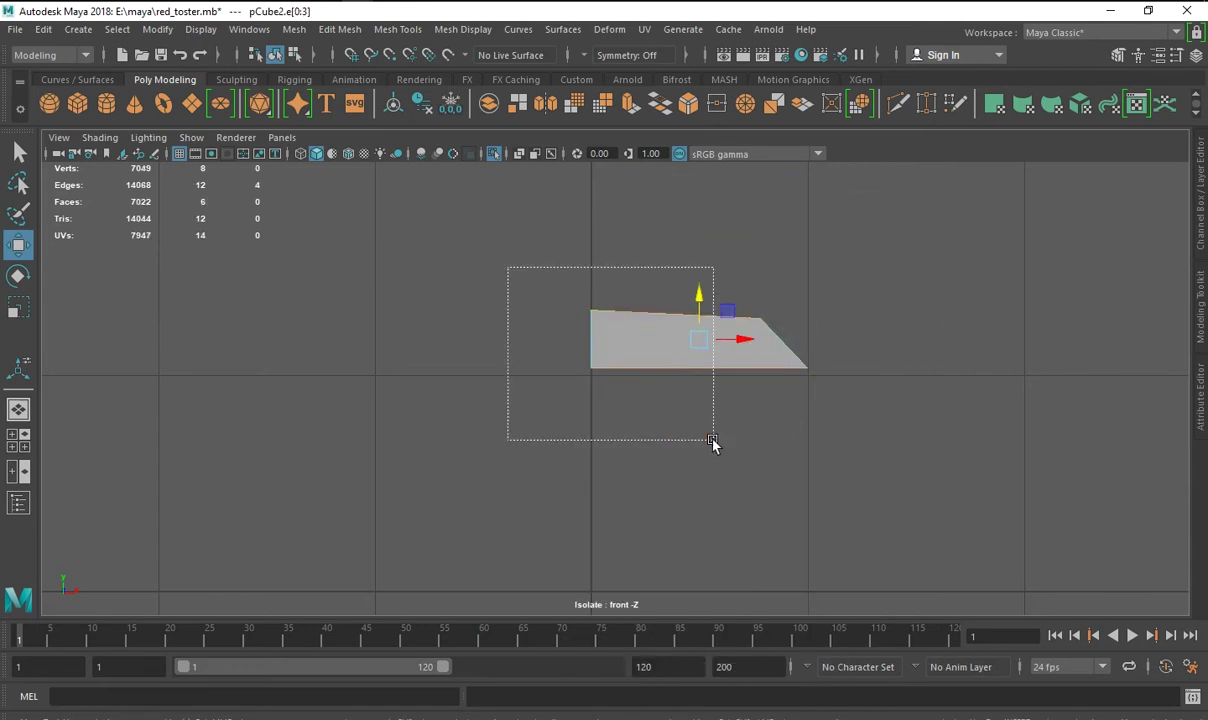
click(693, 116)
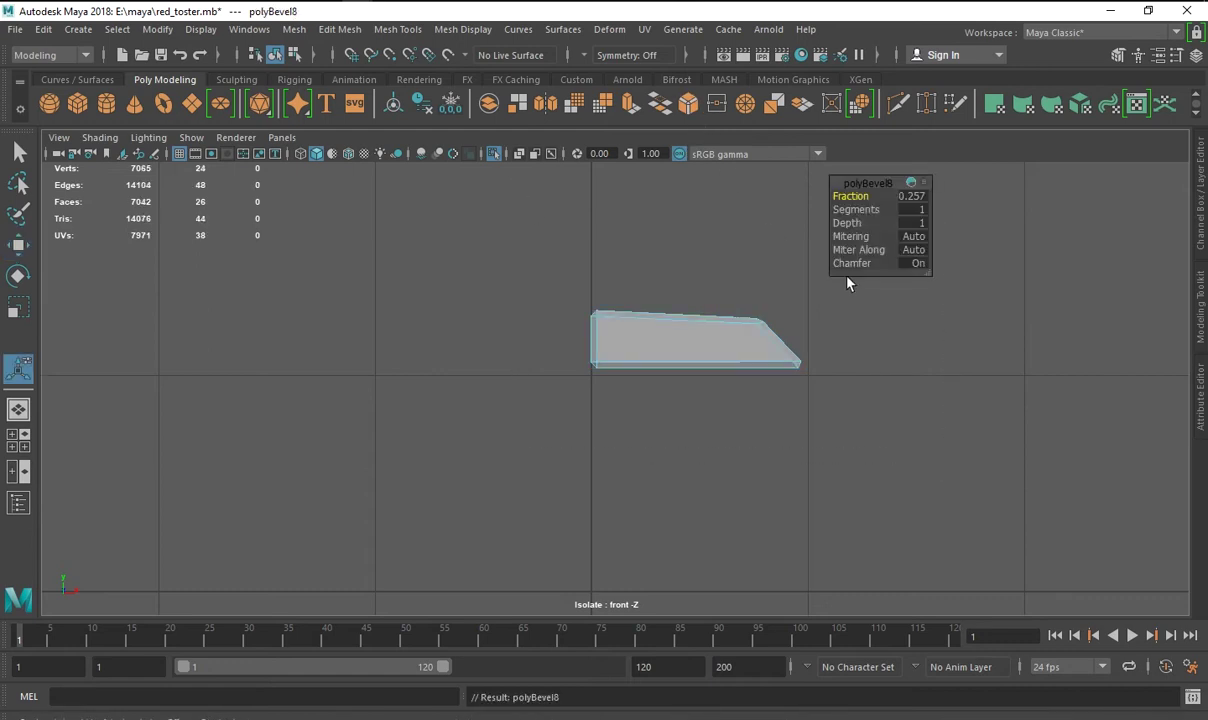
click(701, 291)
Toggle smooth preview on the bevelled slab, then zoom in on it in perspective.
click(623, 350)
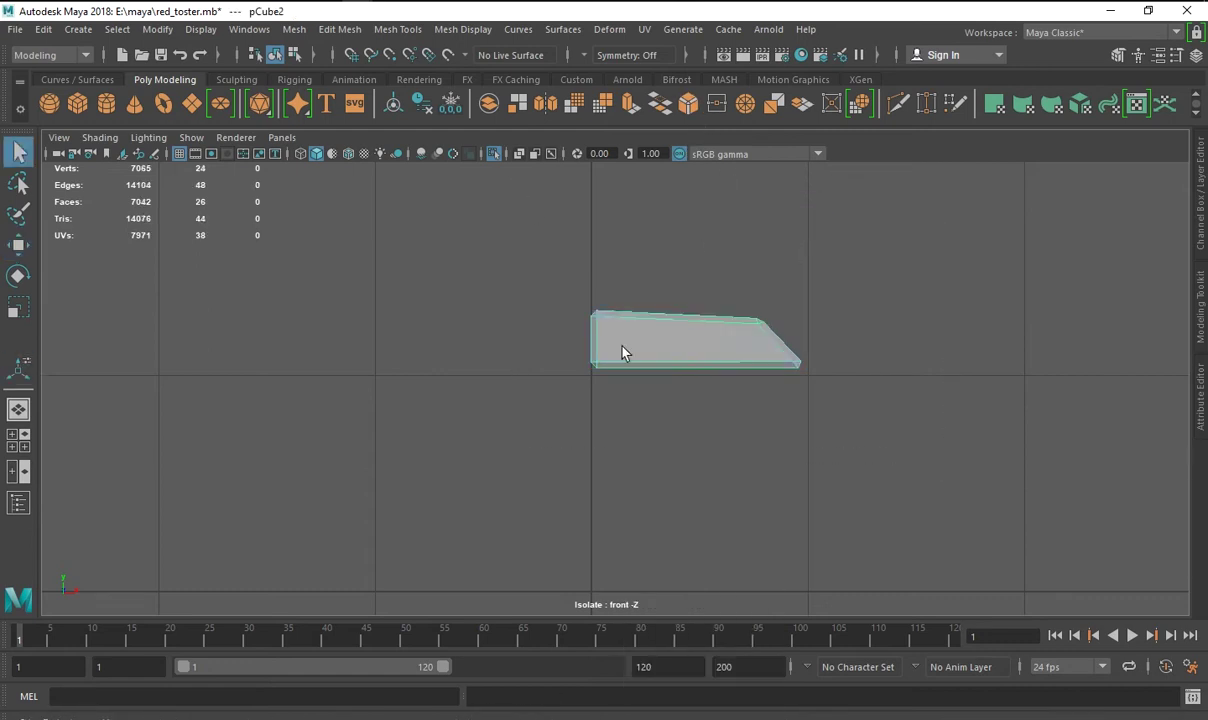
key(3)
click(715, 342)
key(1)
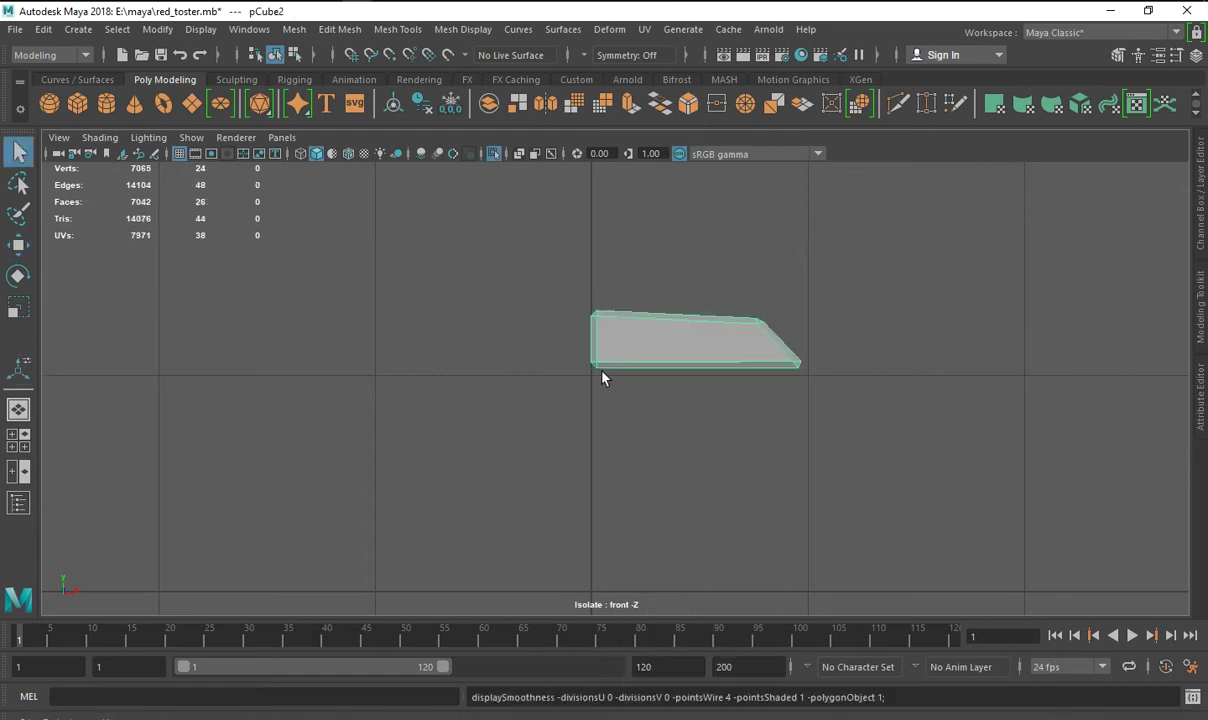
key(space)
key(space)
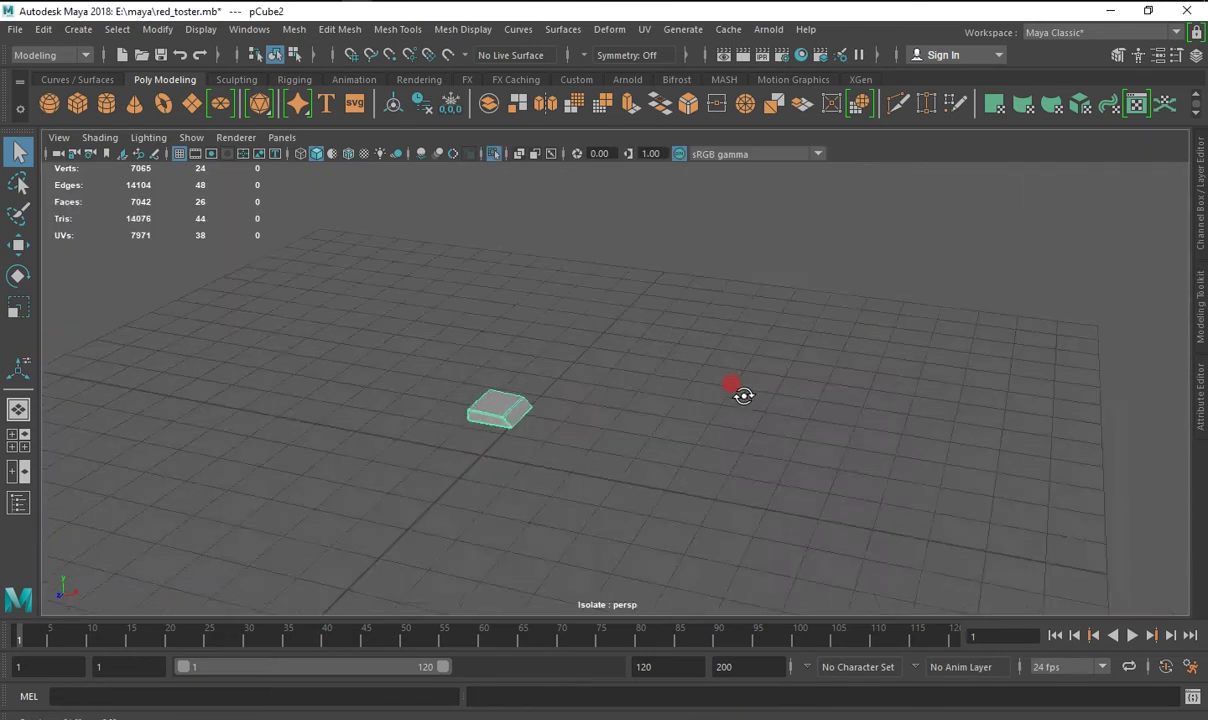
alt+right_drag(733, 391, 949, 561)
mouse_move(949, 561)
alt+mouse_down()
mouse_move(460, 453)
mouse_move(194, 450)
mouse_move(270, 431)
mouse_move(385, 500)
mouse_move(326, 488)
alt+mouse_up()
Select the lever's right-end vertices, growing the selection, and shift them along X.
key(3)
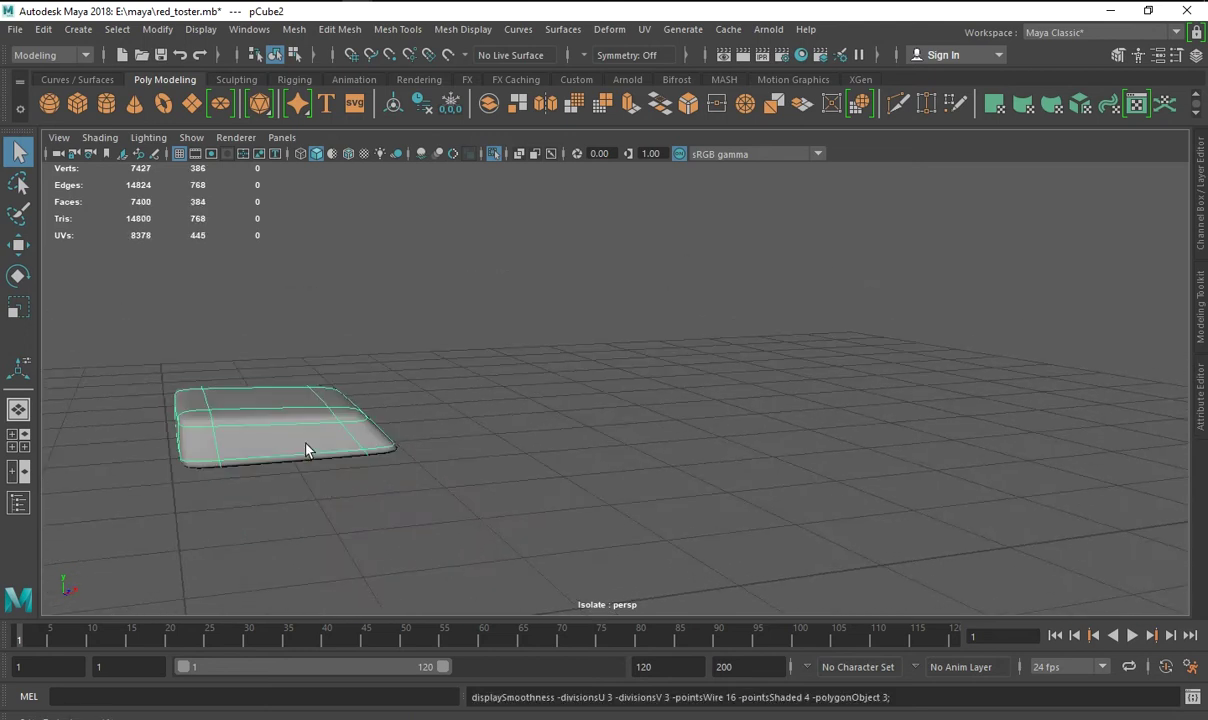
click(407, 475)
mouse_move(407, 475)
alt+mouse_down()
mouse_move(386, 458)
mouse_move(250, 499)
mouse_move(270, 472)
alt+mouse_up()
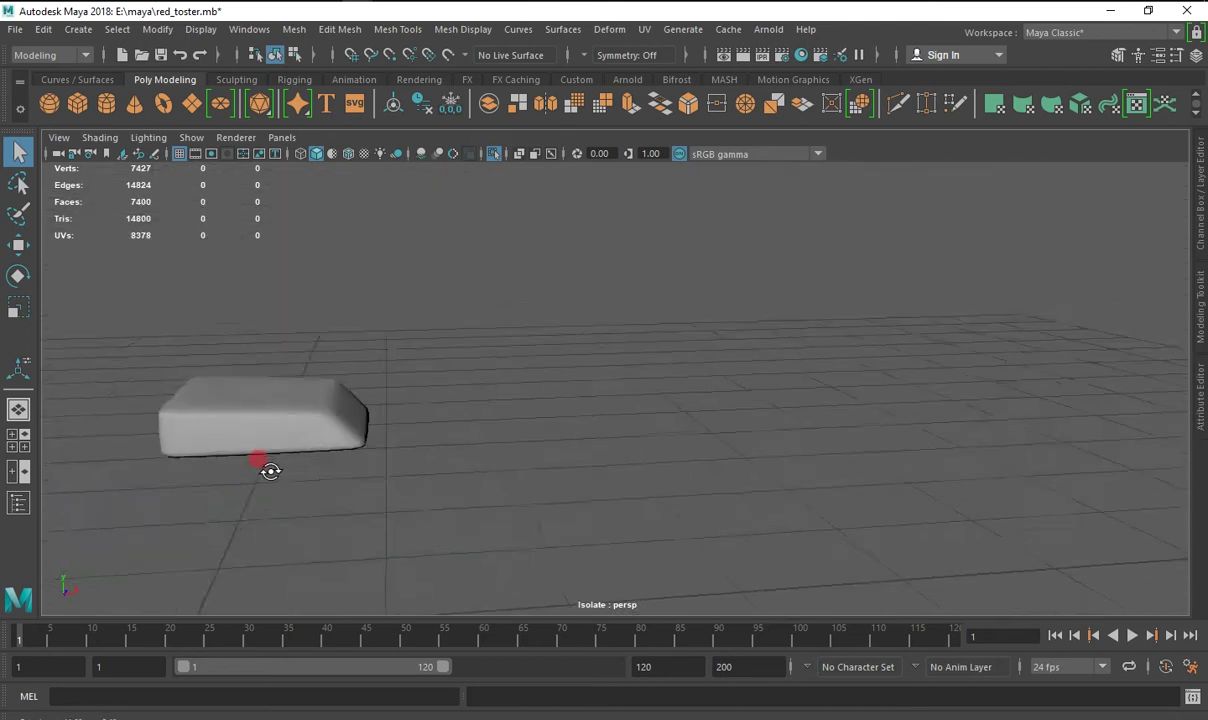
click(234, 385)
right_drag(302, 380, 272, 287)
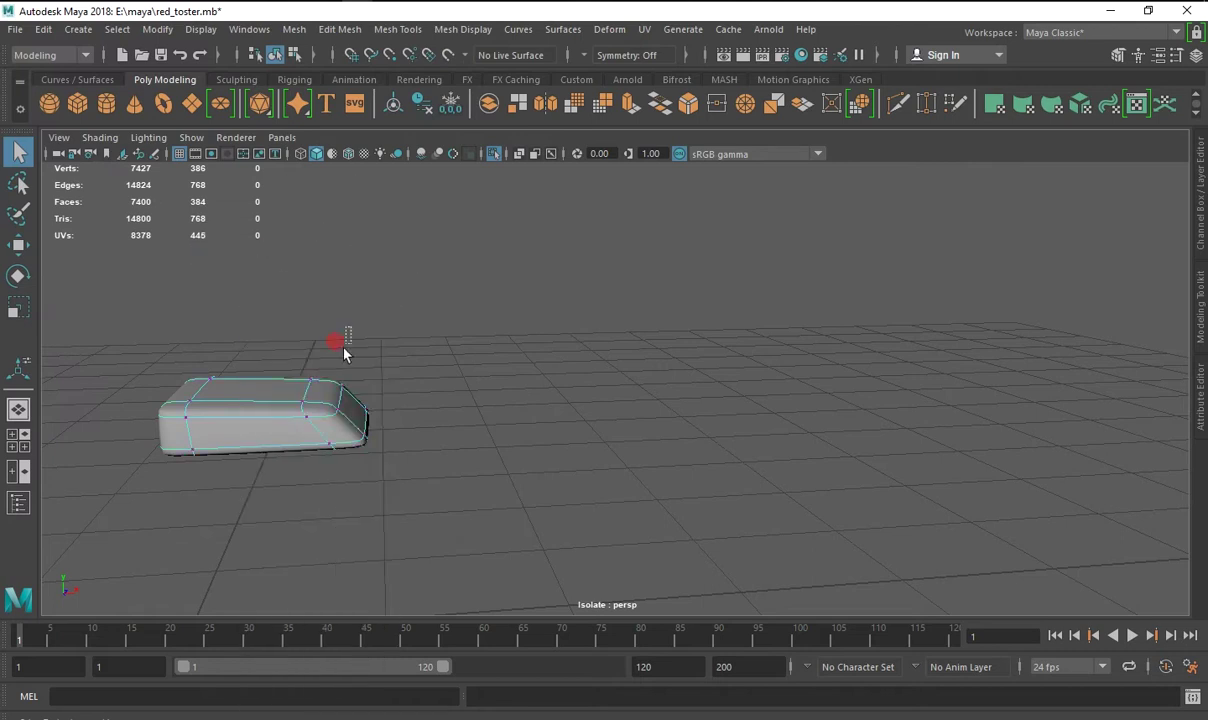
click(383, 431)
mouse_move(391, 440)
alt+mouse_down()
mouse_move(399, 450)
mouse_move(366, 442)
alt+mouse_up()
key(w)
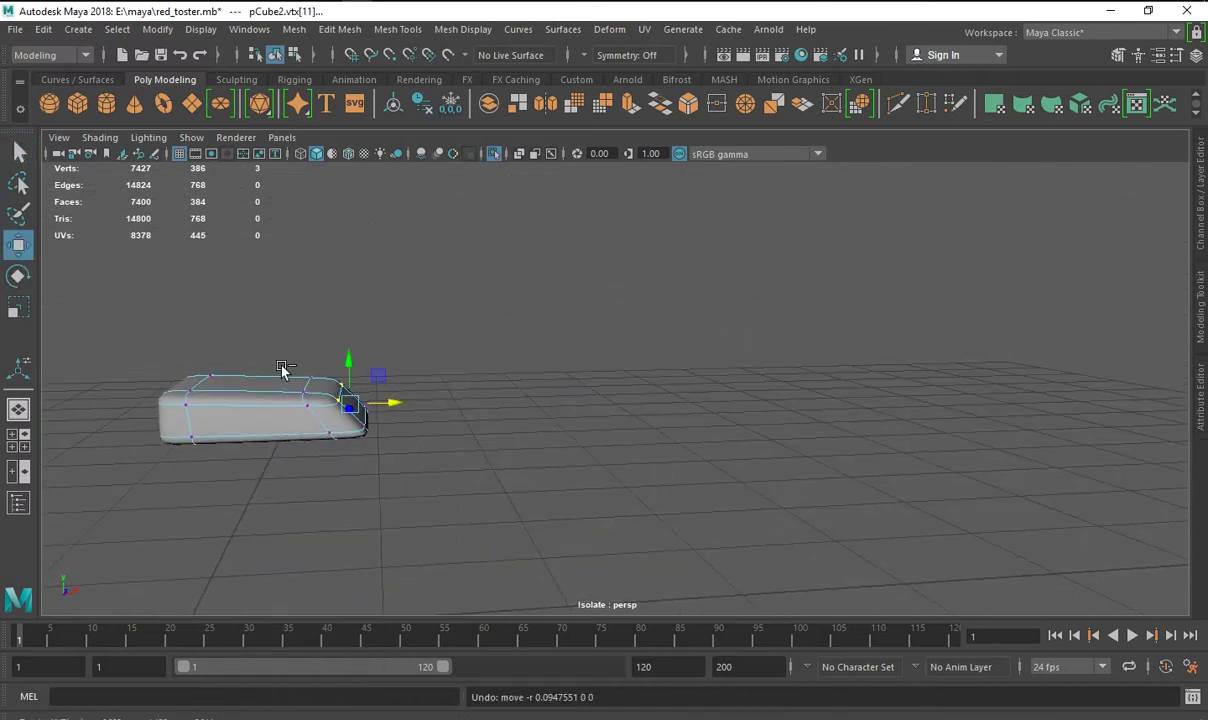
key(shift+period)
drag(378, 405, 418, 408)
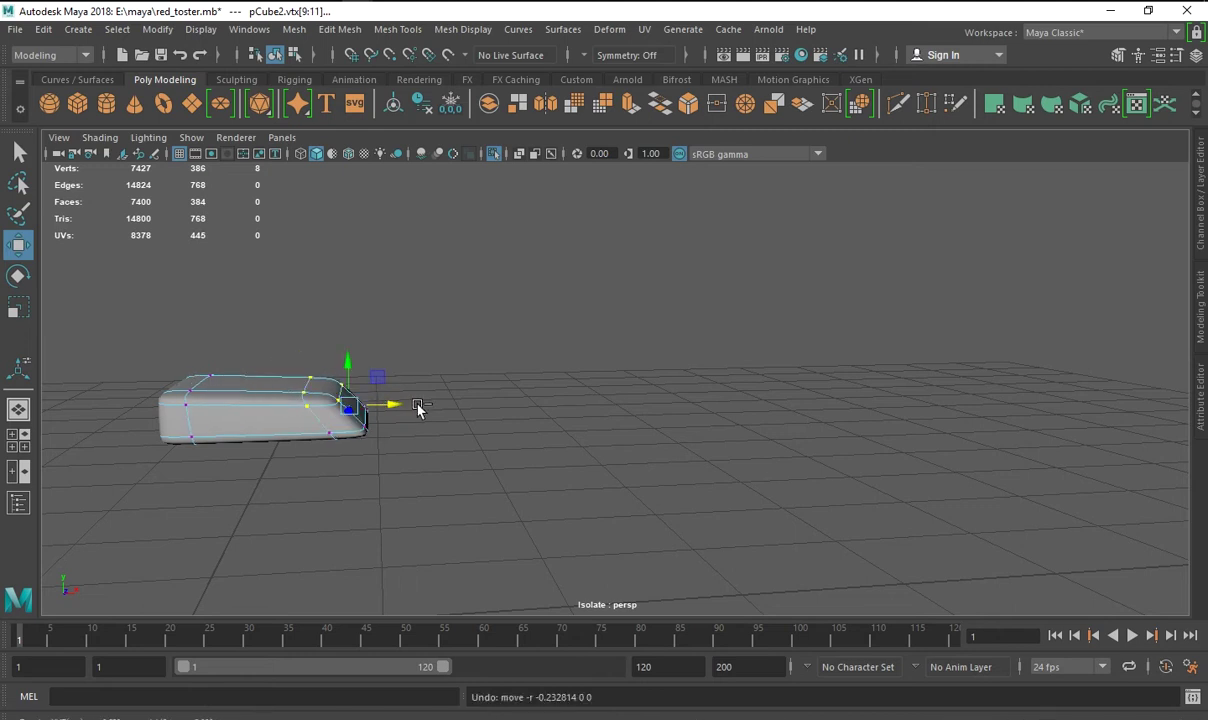
Select the lever's bottom-row vertices in front view and scale them.
drag(304, 449, 448, 482)
drag(584, 410, 798, 350)
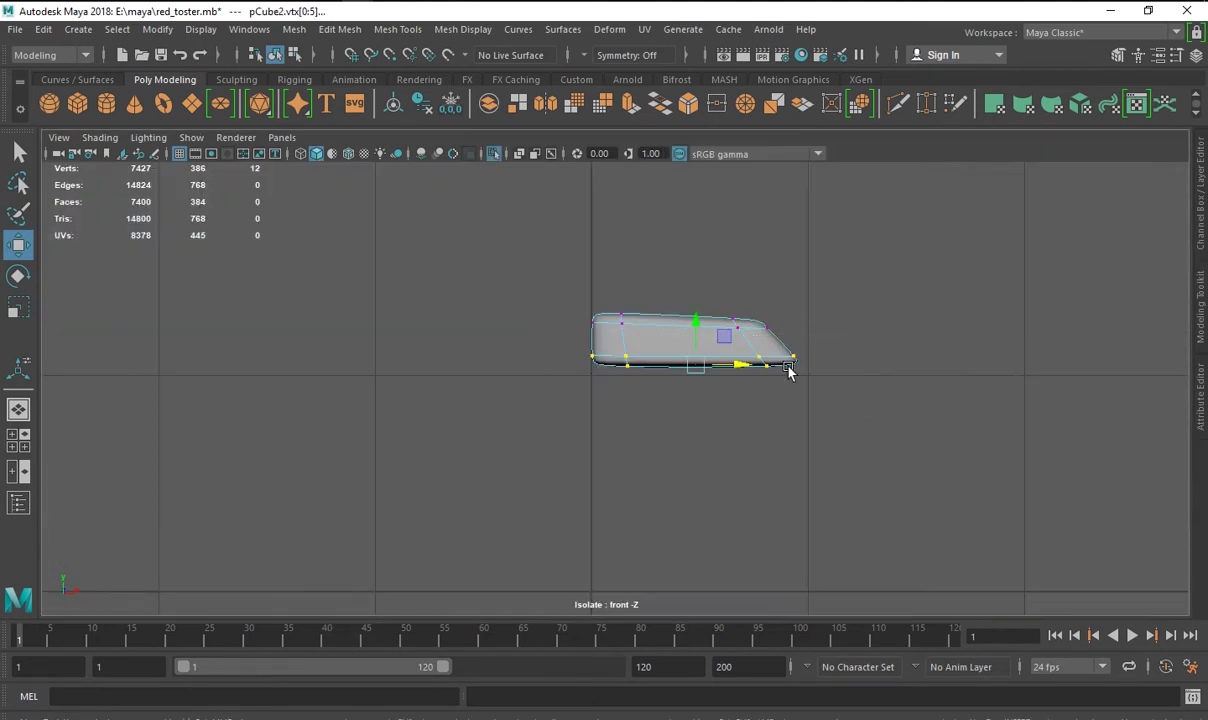
key(r)
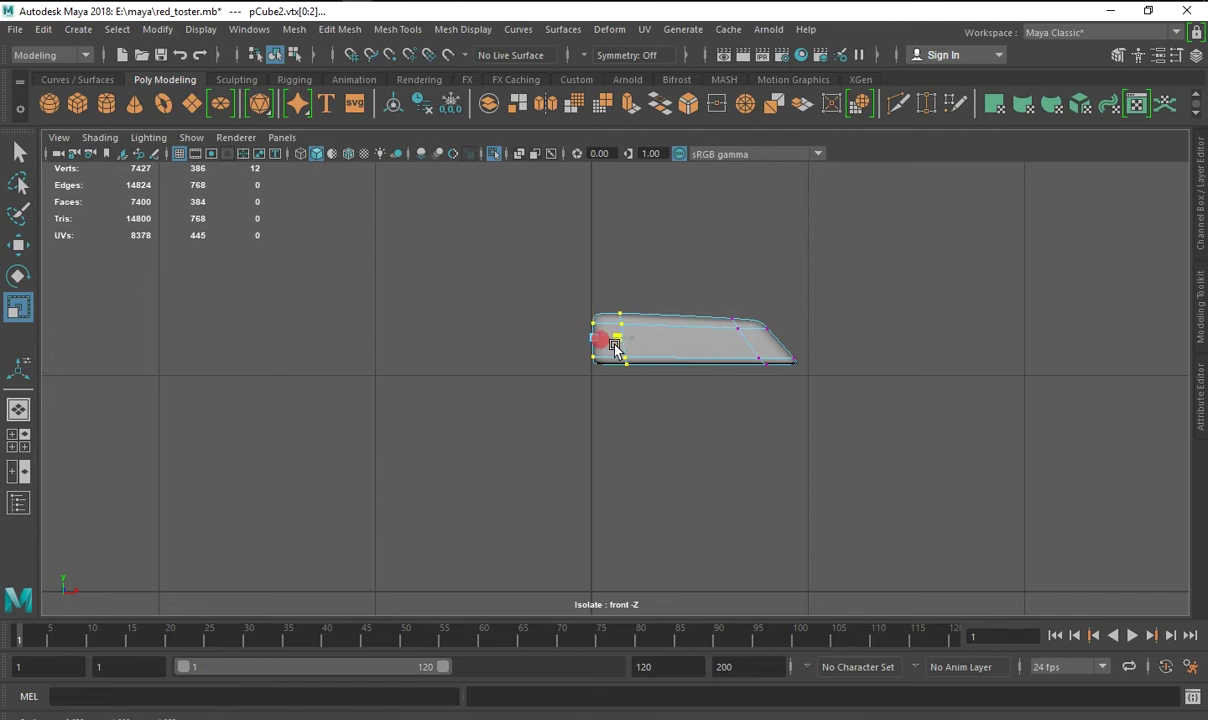
drag(324, 356, 473, 342)
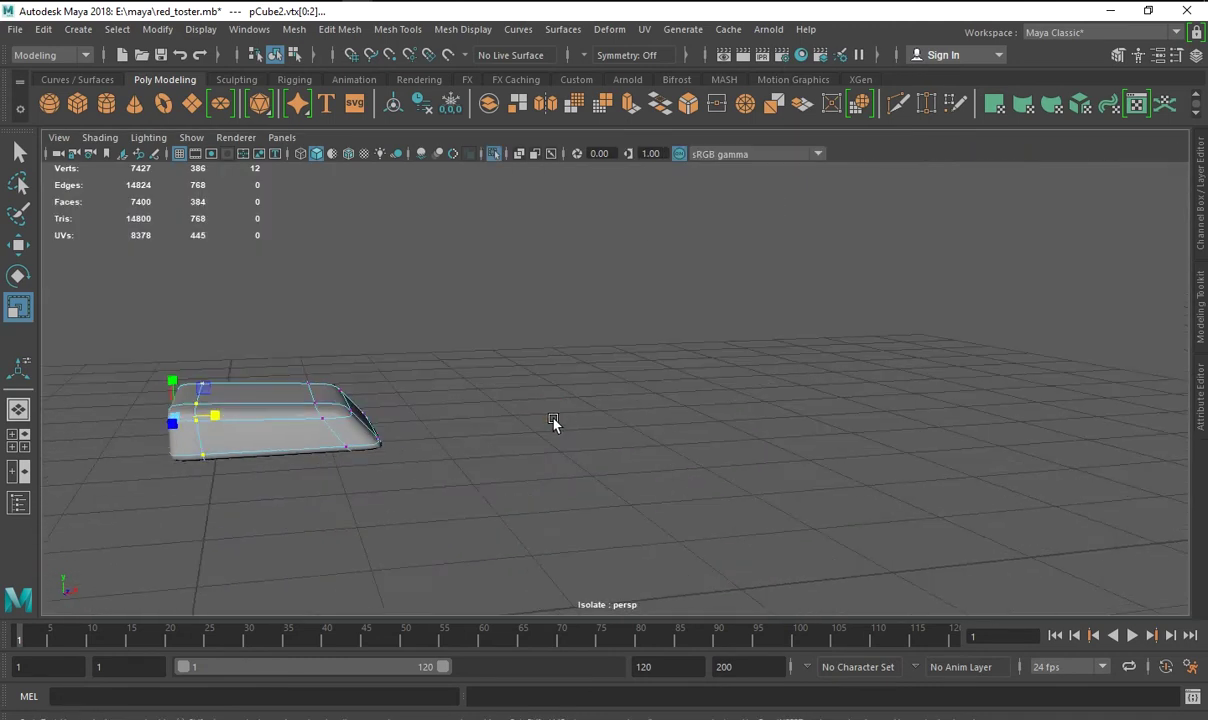
alt+drag(555, 423, 412, 297)
click(278, 477)
Select the lever piece and add an edge loop near its top rim.
alt+drag(278, 477, 340, 497)
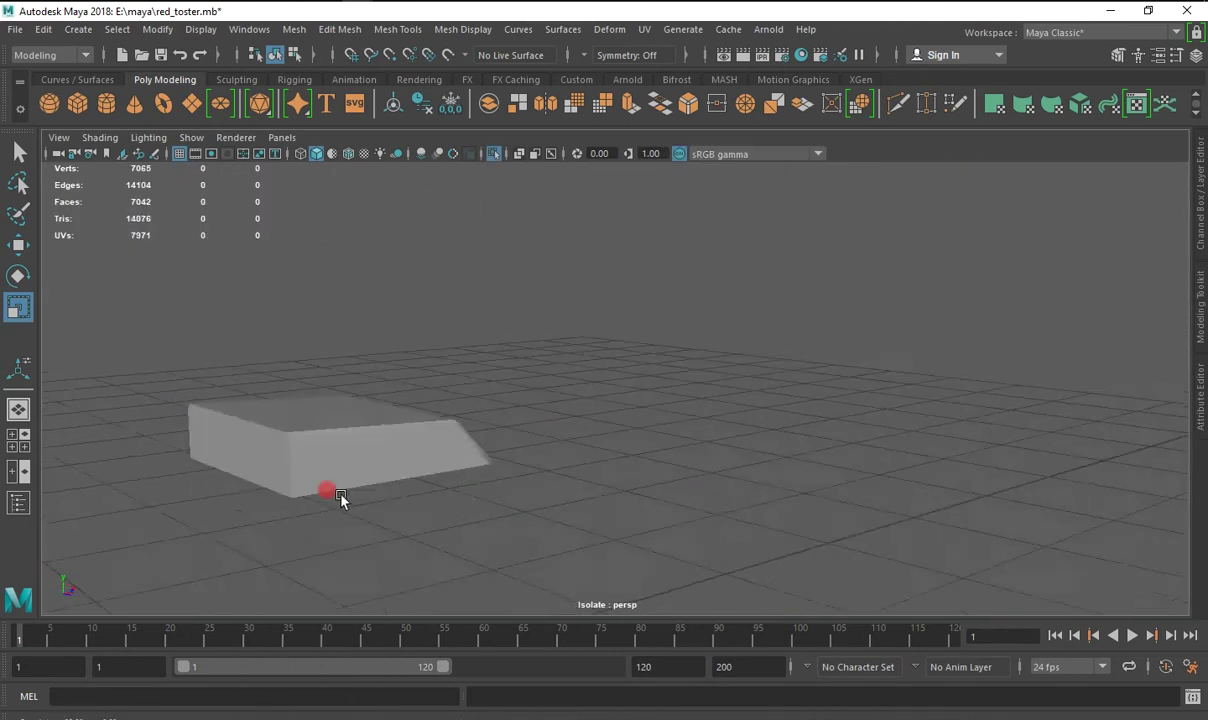
click(340, 497)
alt+drag(383, 445, 237, 464)
alt+right_drag(237, 464, 413, 504)
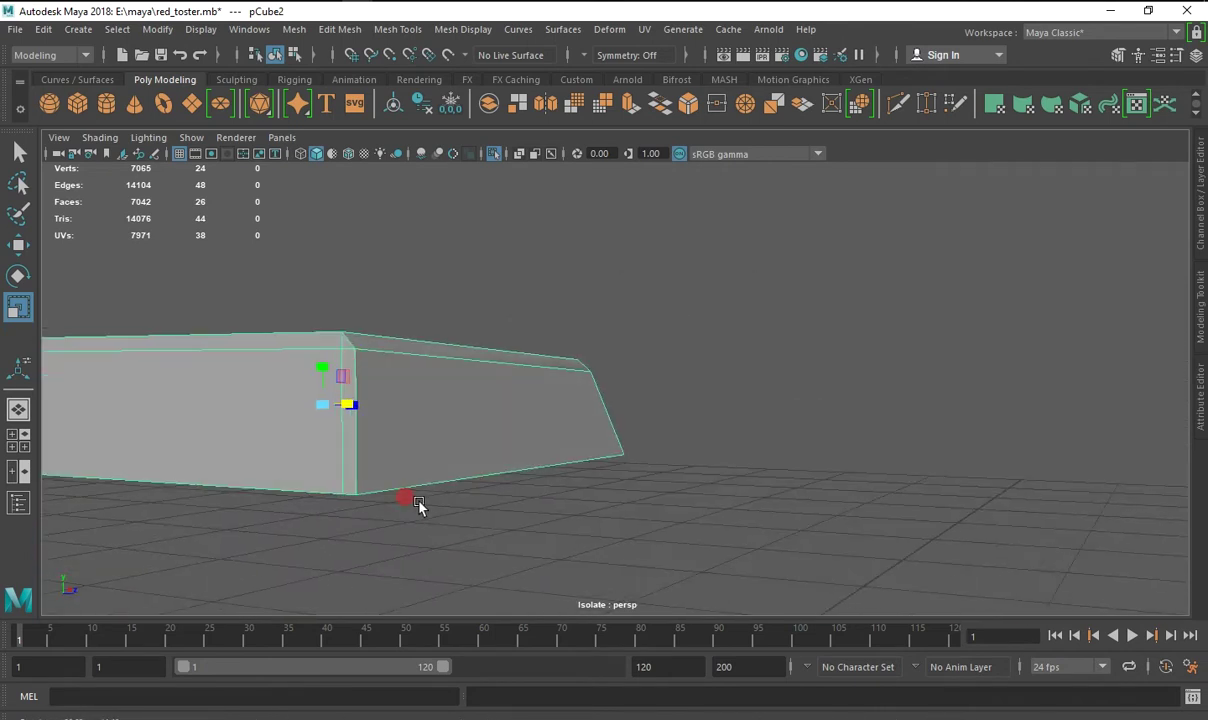
alt+drag(467, 430, 335, 416)
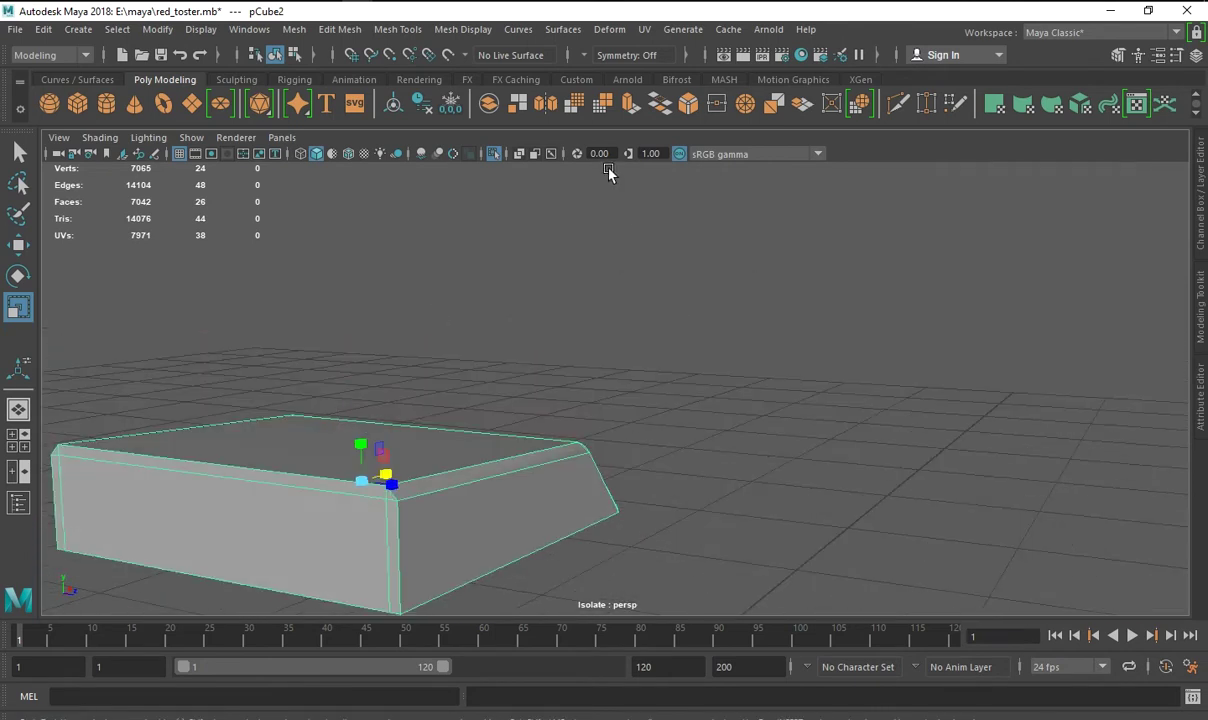
right_click(448, 232)
shift+right_drag(363, 343, 393, 497)
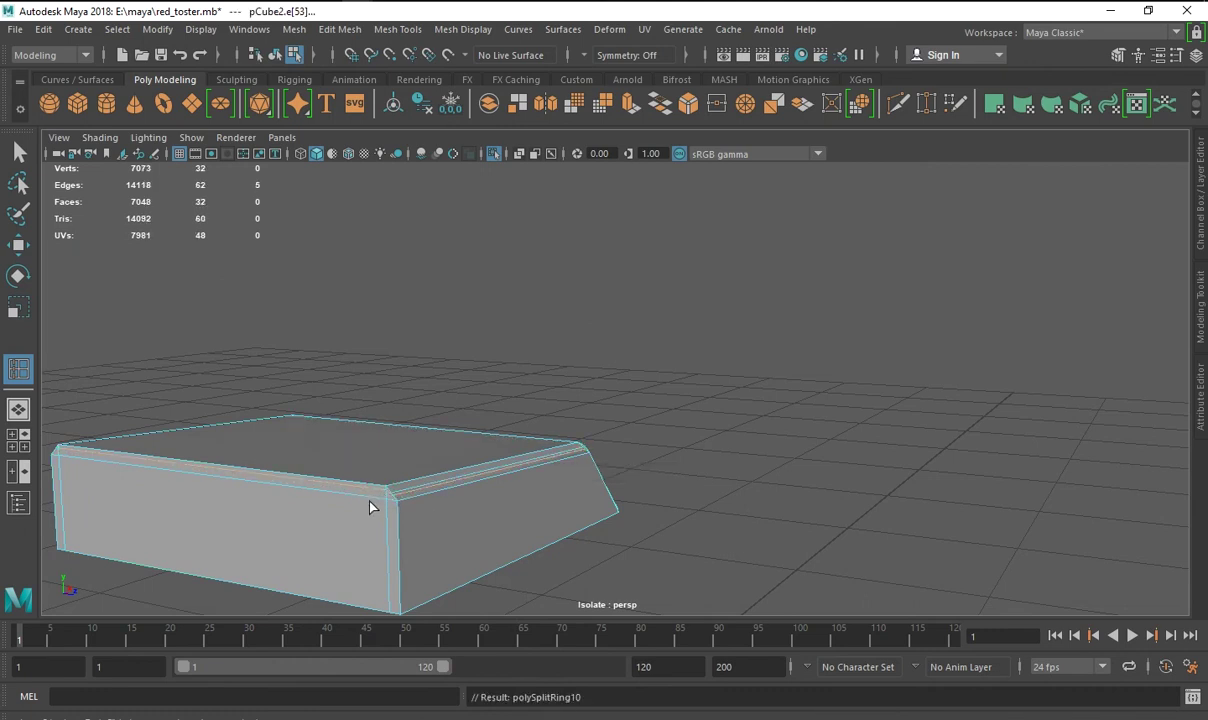
Delete the extra top-rim edge from the lever block with Ctrl+Delete.
scroll(369, 508, up, 3)
scroll(555, 523, up, 3)
mouse_move(526, 231)
right_down()
mouse_move(527, 315)
mouse_move(608, 207)
right_up()
click(18, 245)
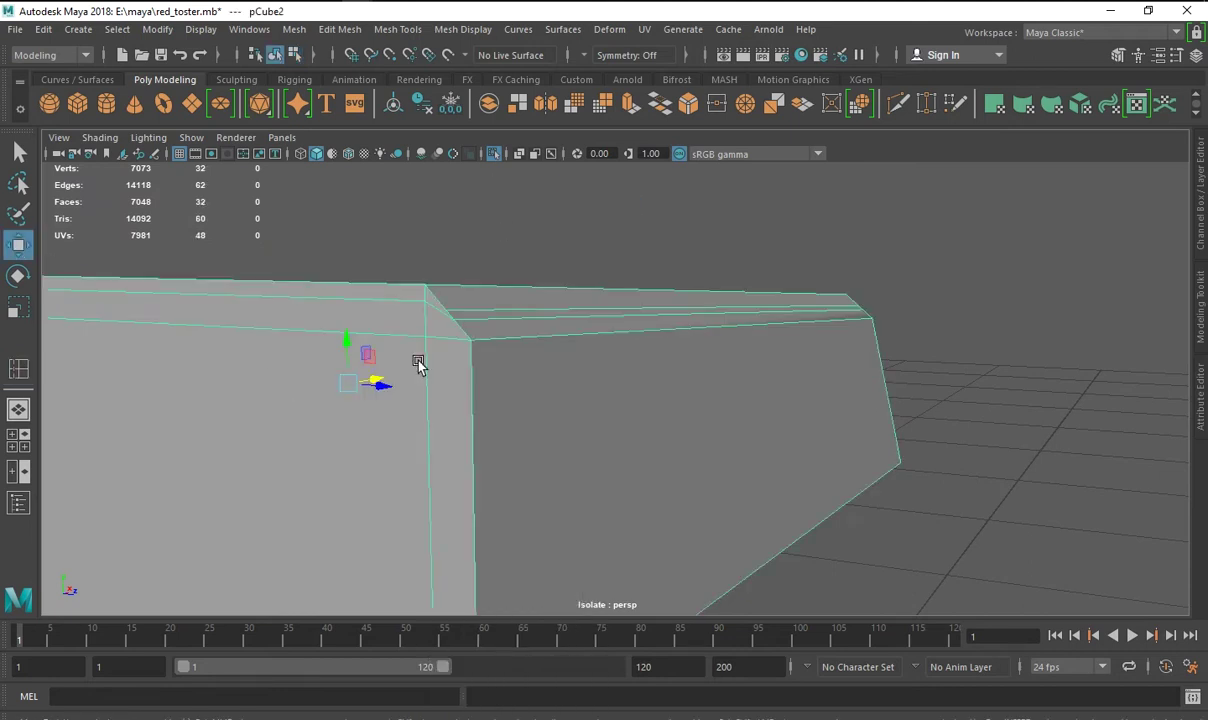
right_drag(512, 235, 534, 205)
click(508, 311)
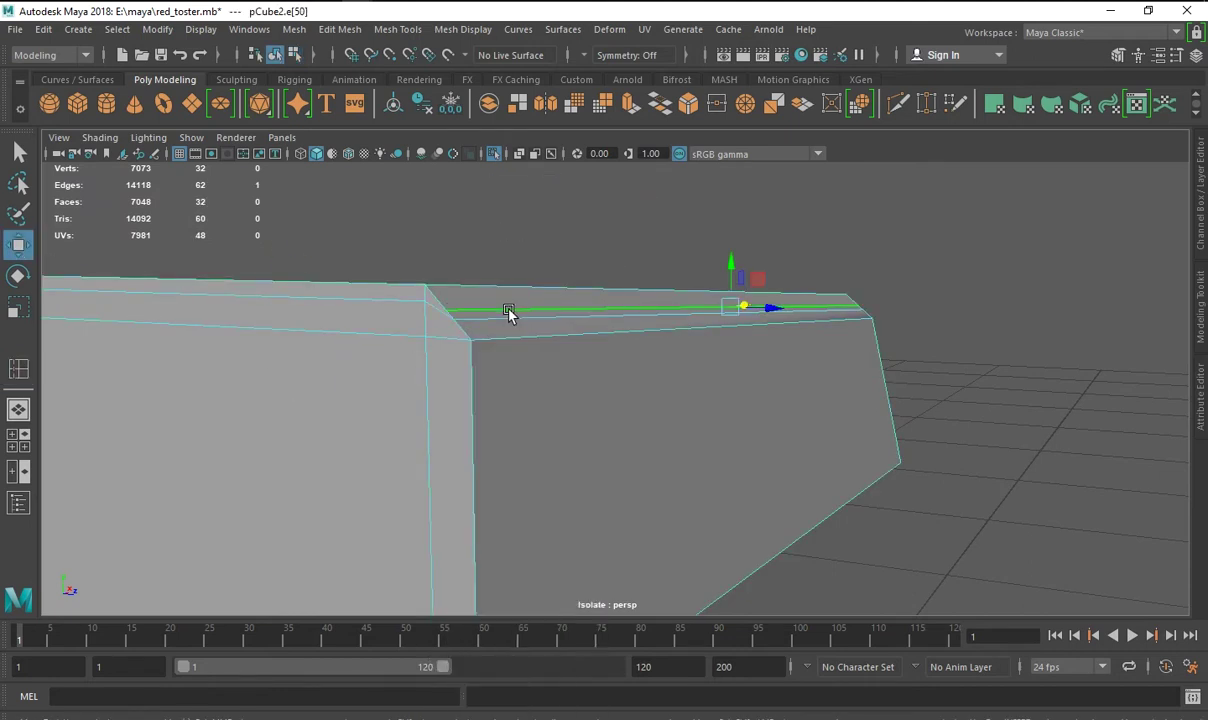
key(ctrl+Delete)
mouse_move(680, 432)
alt+mouse_down()
mouse_move(501, 423)
mouse_move(684, 383)
alt+mouse_up()
mouse_move(663, 273)
alt+mouse_down()
mouse_move(369, 412)
mouse_move(520, 437)
mouse_move(377, 399)
mouse_move(672, 325)
alt+mouse_up()
Insert an edge loop along the toaster's bevelled front corner strip.
click(897, 103)
scroll(822, 440, up, 5)
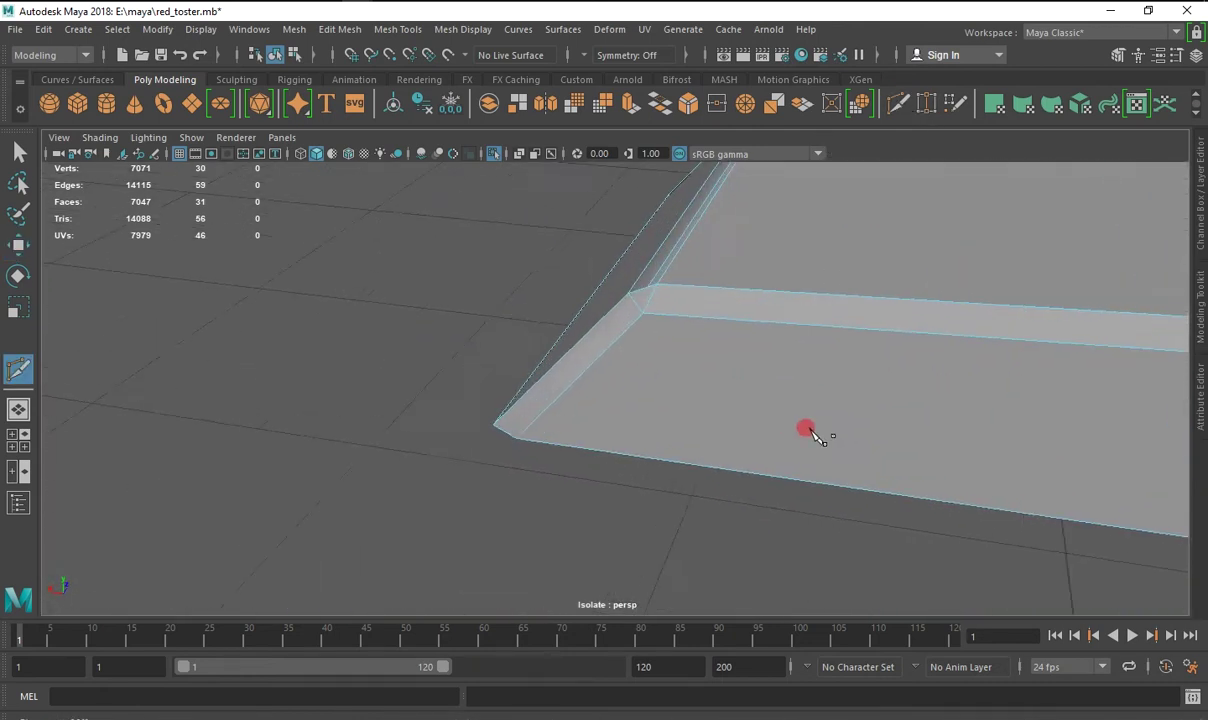
alt+drag(780, 338, 820, 414)
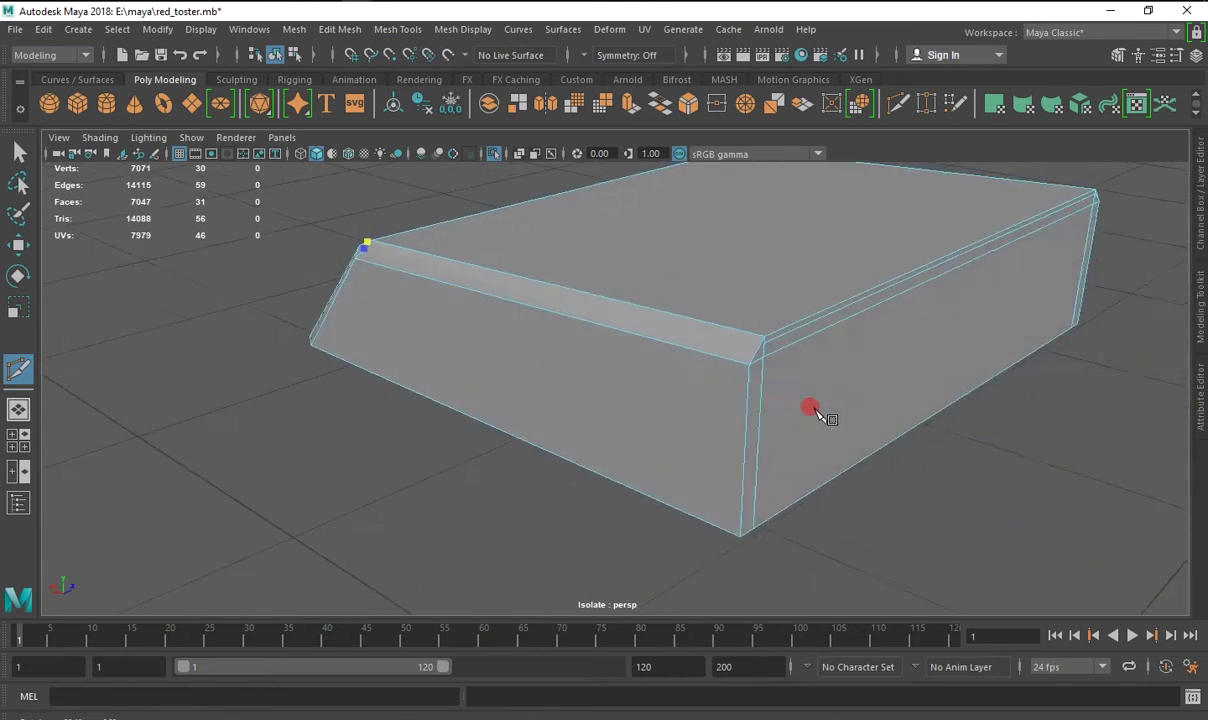
alt+drag(770, 350, 639, 377)
scroll(639, 377, up, 5)
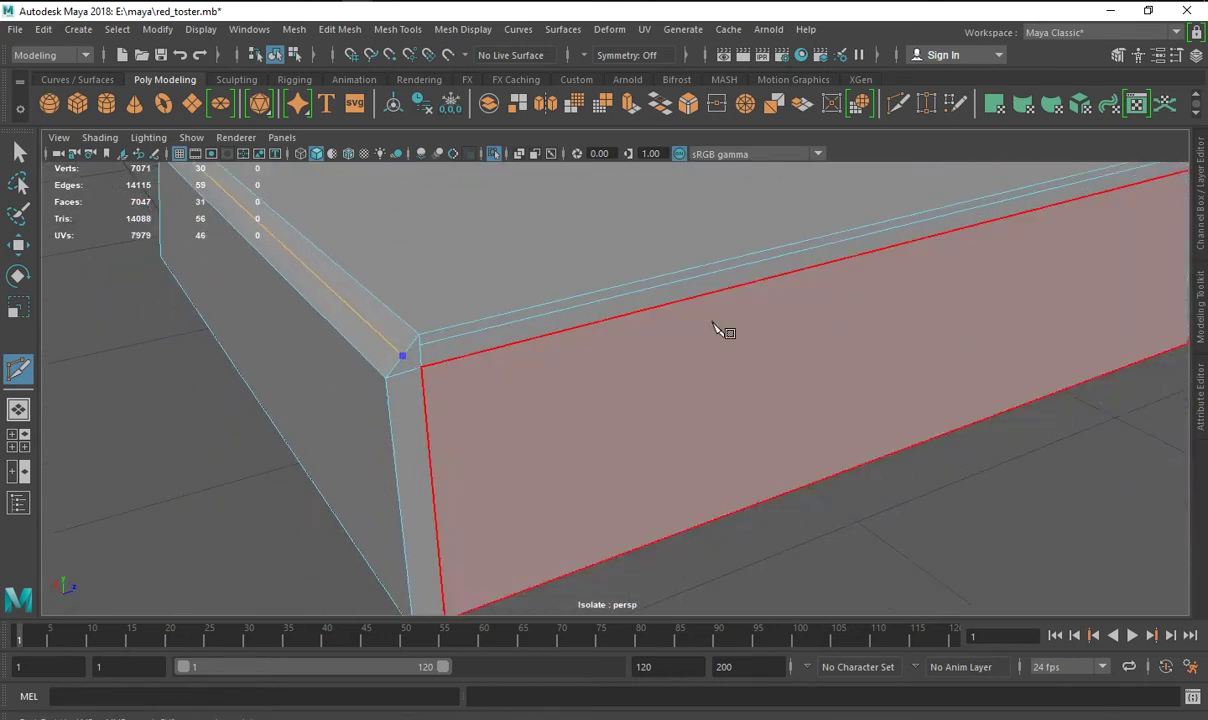
ctrl+click(481, 381)
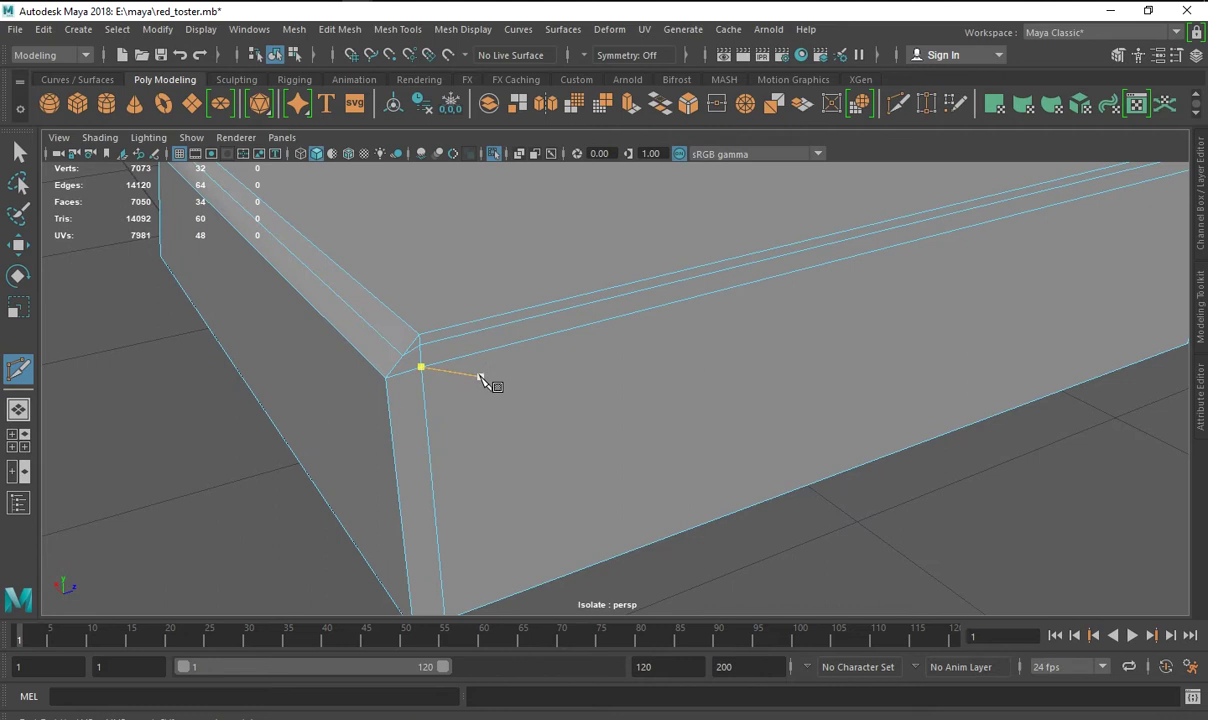
Preview the body smoothed and inspect a face on its bevelled end.
click(15, 243)
scroll(402, 368, down, 5)
key(3)
mouse_move(653, 486)
alt+mouse_down()
mouse_move(484, 536)
mouse_move(337, 264)
alt+mouse_up()
click(639, 391)
mouse_move(499, 437)
alt+mouse_down()
mouse_move(639, 391)
mouse_move(657, 350)
mouse_move(714, 391)
mouse_move(763, 375)
mouse_move(440, 240)
alt+mouse_up()
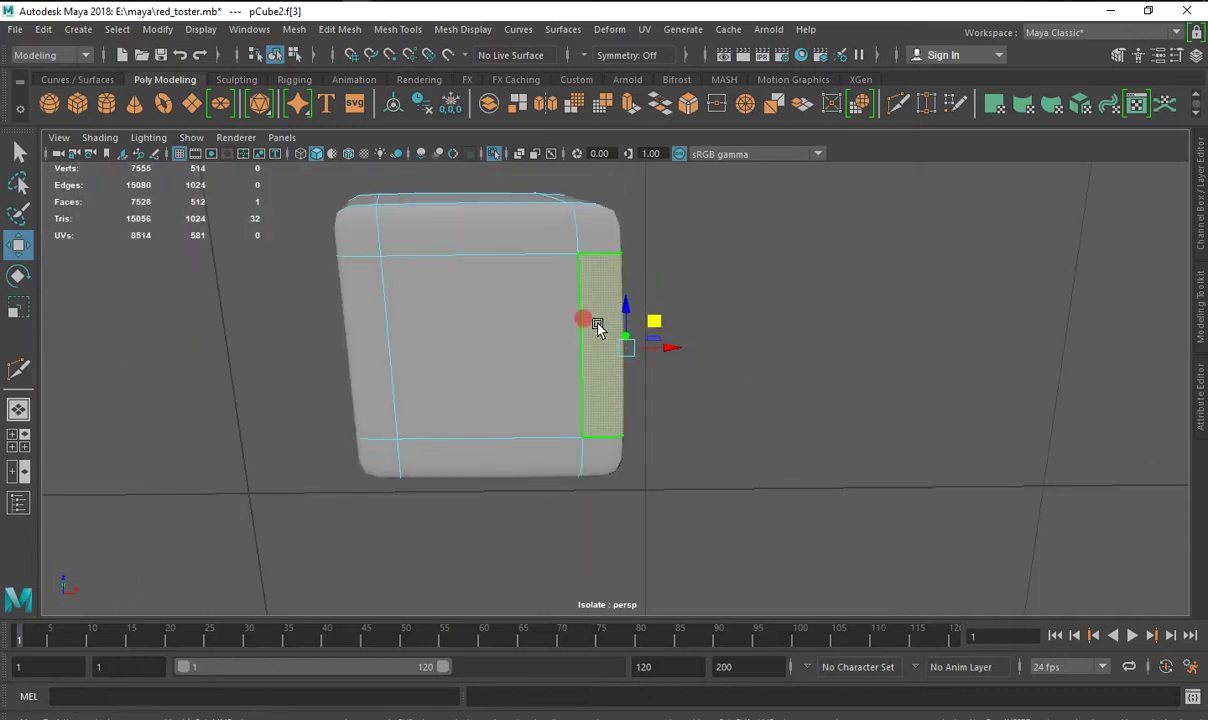
Select the toaster body in edge mode and delete an unwanted edge.
mouse_move(597, 329)
alt+mouse_down()
mouse_move(431, 448)
mouse_move(480, 372)
alt+mouse_up()
right_drag(480, 372, 857, 394)
click(857, 394)
mouse_move(857, 394)
alt+mouse_down()
mouse_move(898, 388)
mouse_move(912, 358)
alt+mouse_up()
click(580, 368)
mouse_move(580, 368)
alt+mouse_down()
mouse_move(539, 359)
mouse_move(585, 359)
alt+mouse_up()
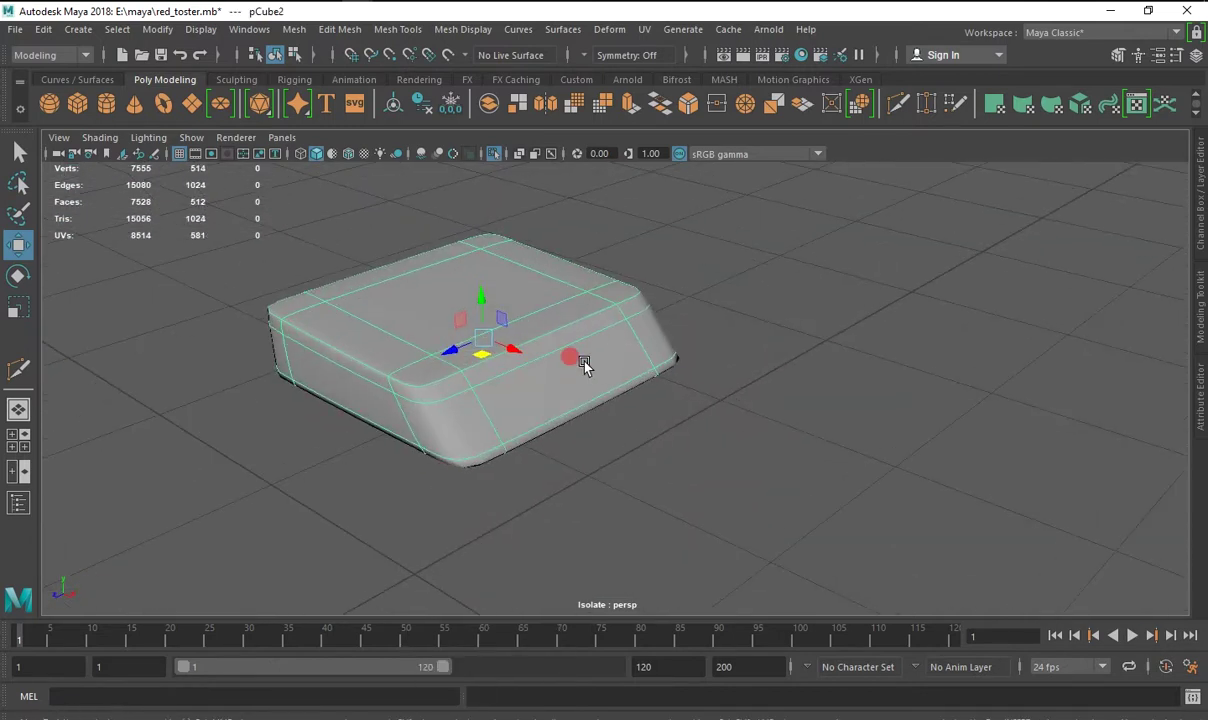
right_drag(574, 230, 574, 184)
shift+right_drag(545, 330, 553, 369)
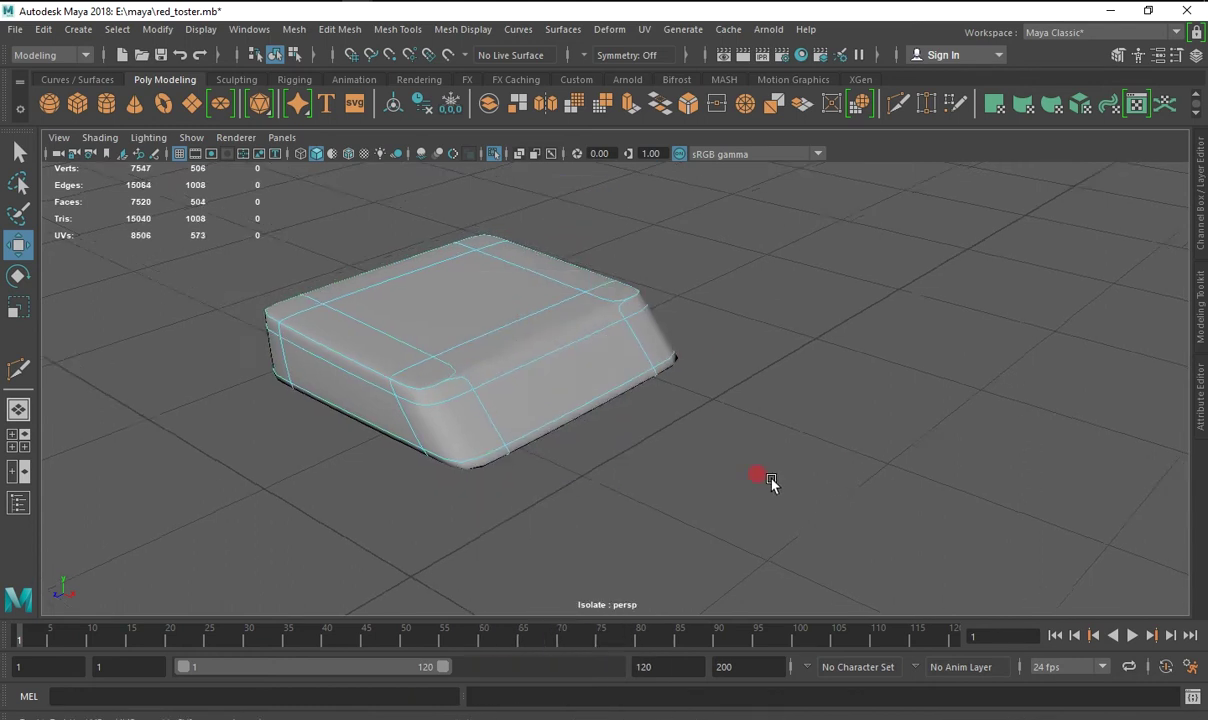
alt+drag(768, 485, 583, 374)
In the base cage, delete two more extra edges and toggle smoothing to check.
key(1)
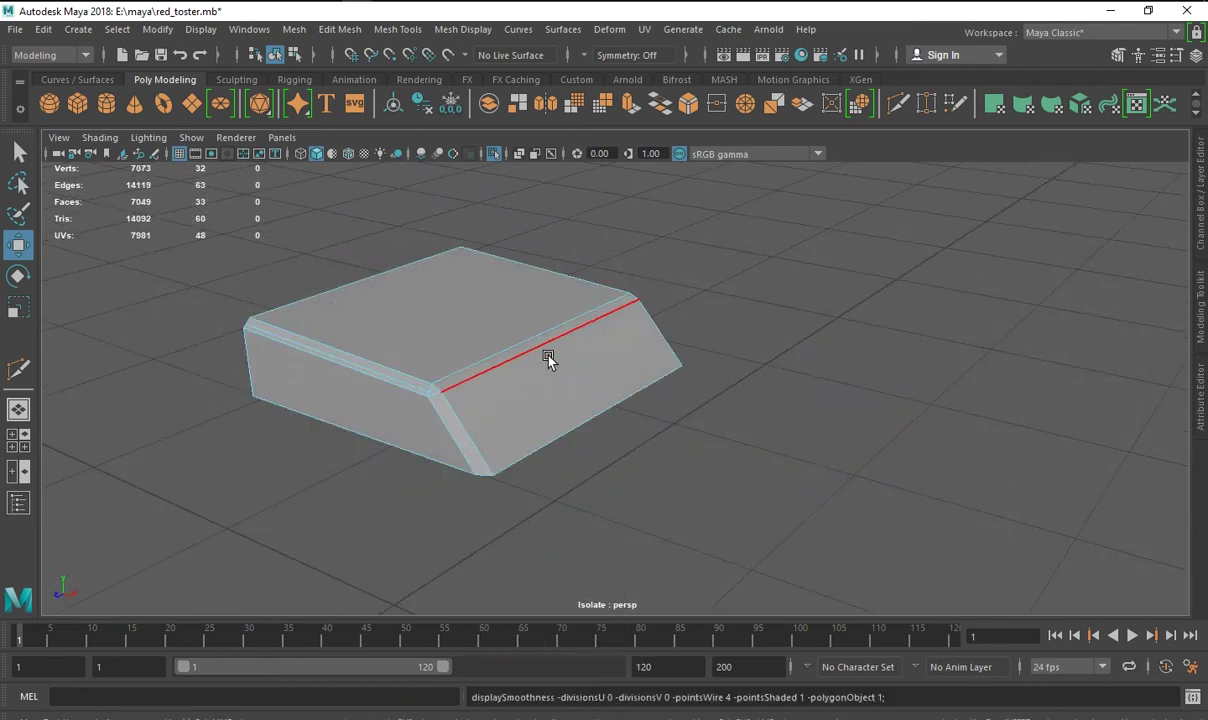
alt+drag(465, 391, 538, 433)
shift+right_drag(428, 398, 340, 418)
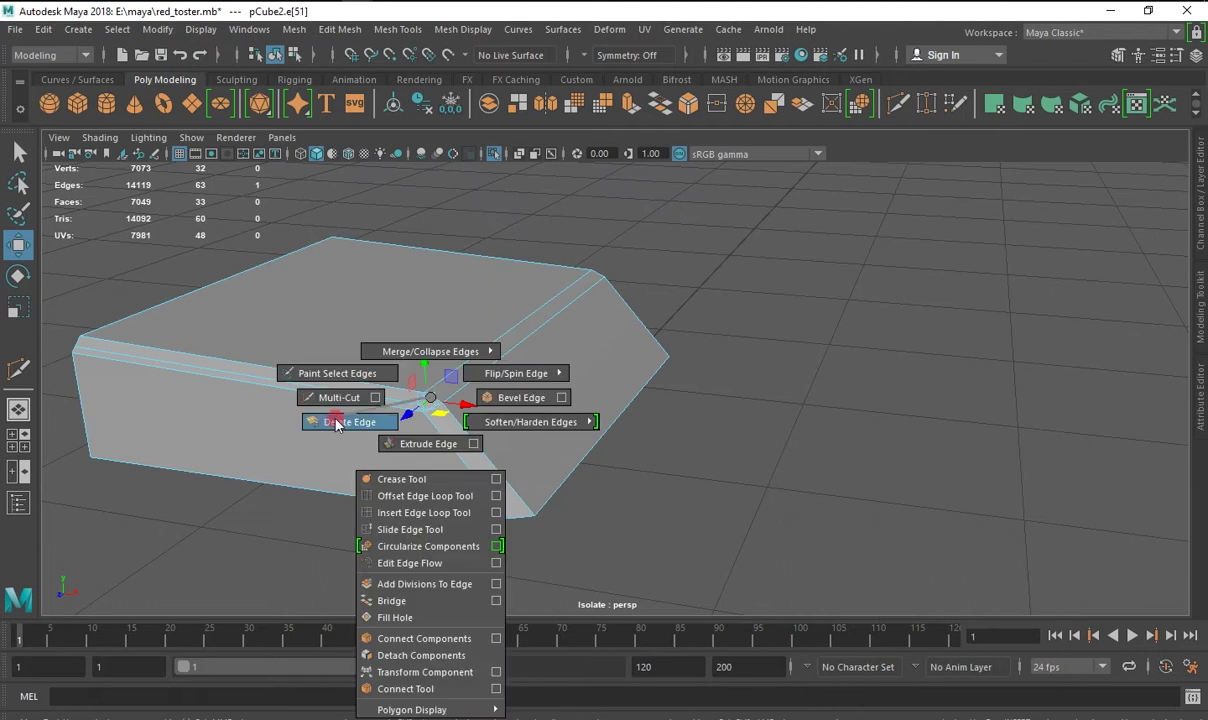
alt+drag(340, 418, 773, 320)
shift+right_drag(776, 318, 743, 355)
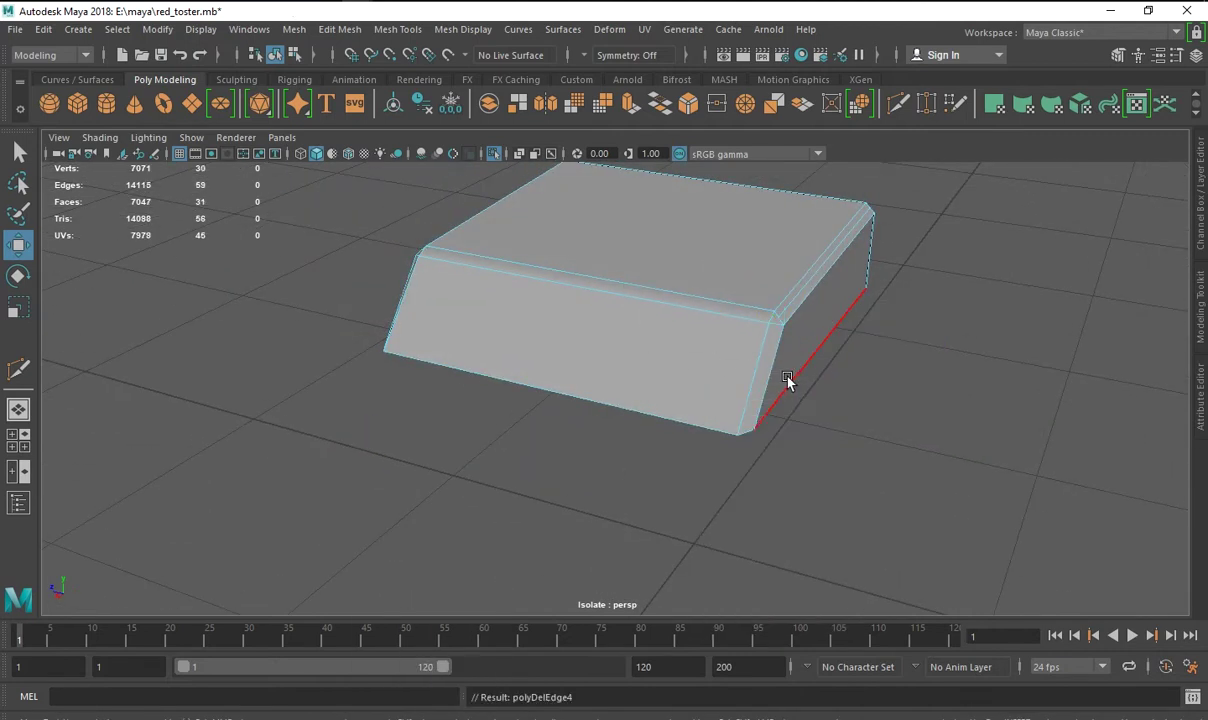
key(3)
key(1)
Delete the extra edge on the slanted front with its leftover vertex, then preview smoothed.
alt+drag(650, 461, 750, 477)
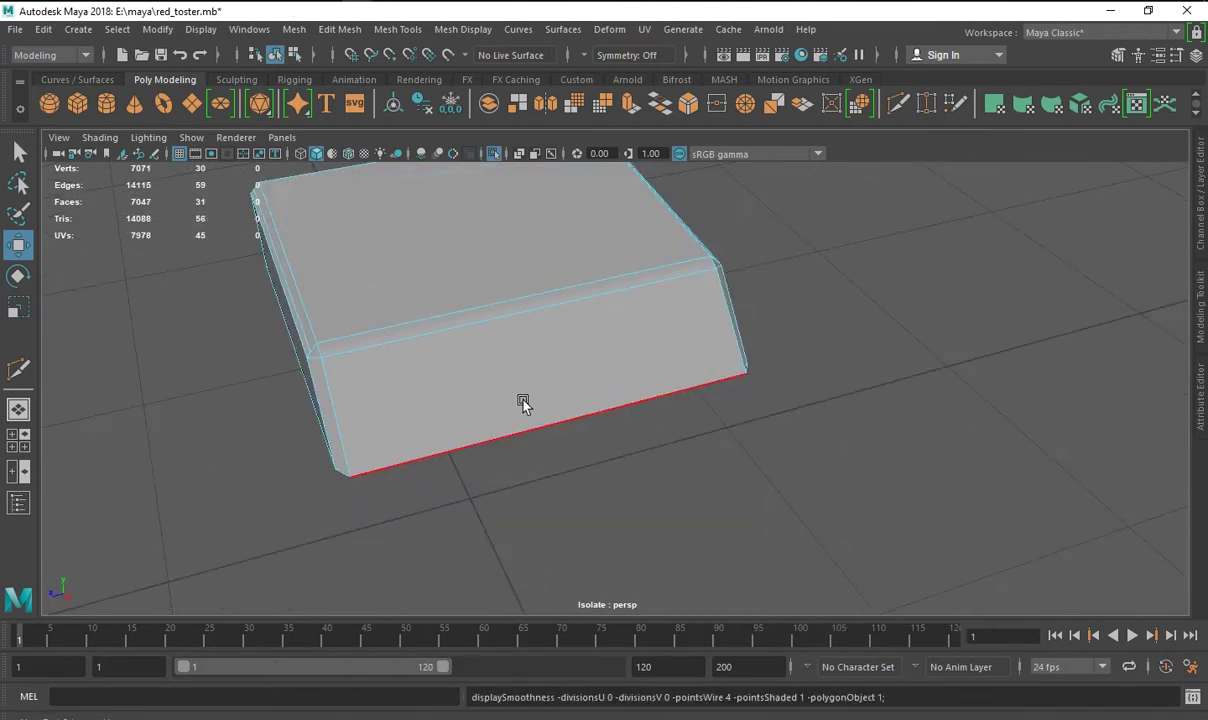
alt+drag(523, 402, 486, 378)
alt+drag(367, 392, 427, 394)
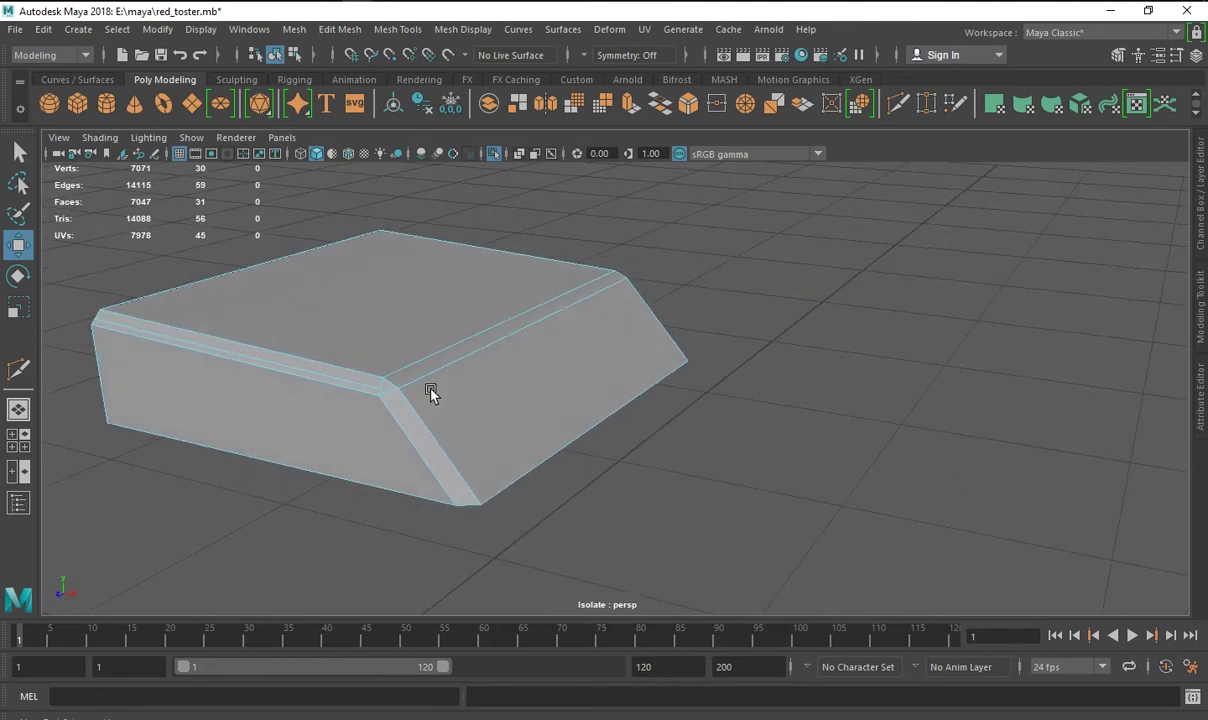
click(428, 383)
shift+right_drag(430, 380, 362, 401)
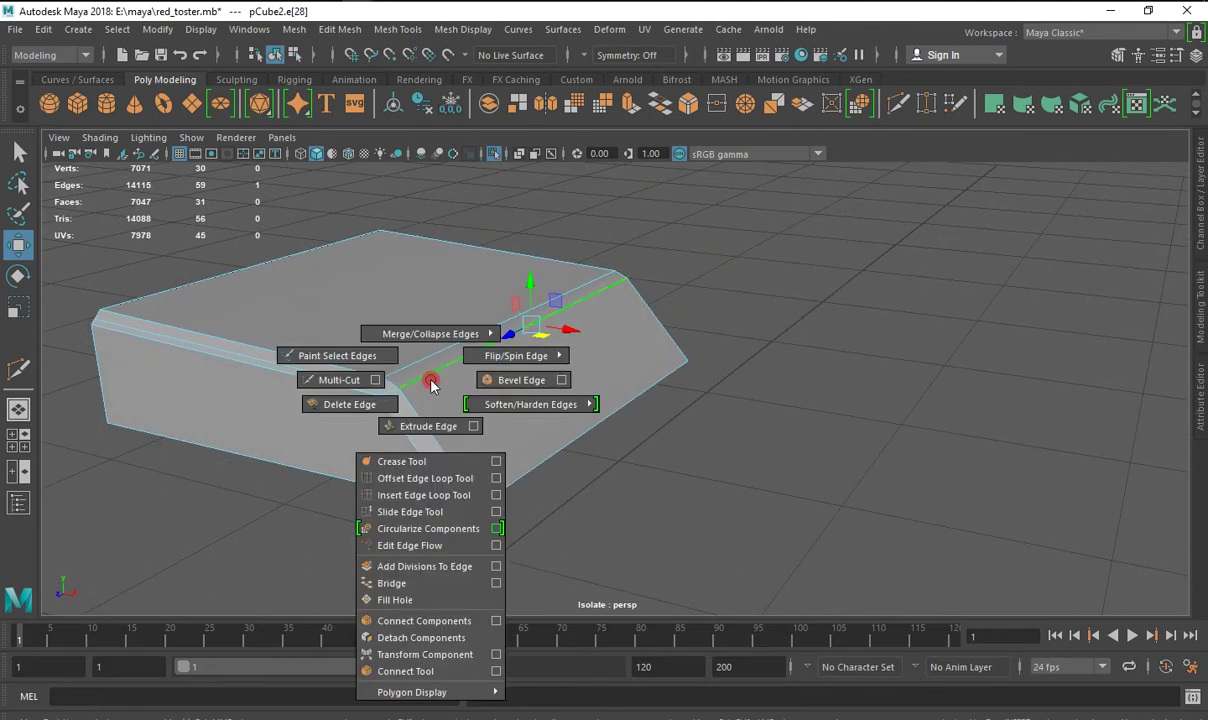
alt+drag(423, 390, 855, 397)
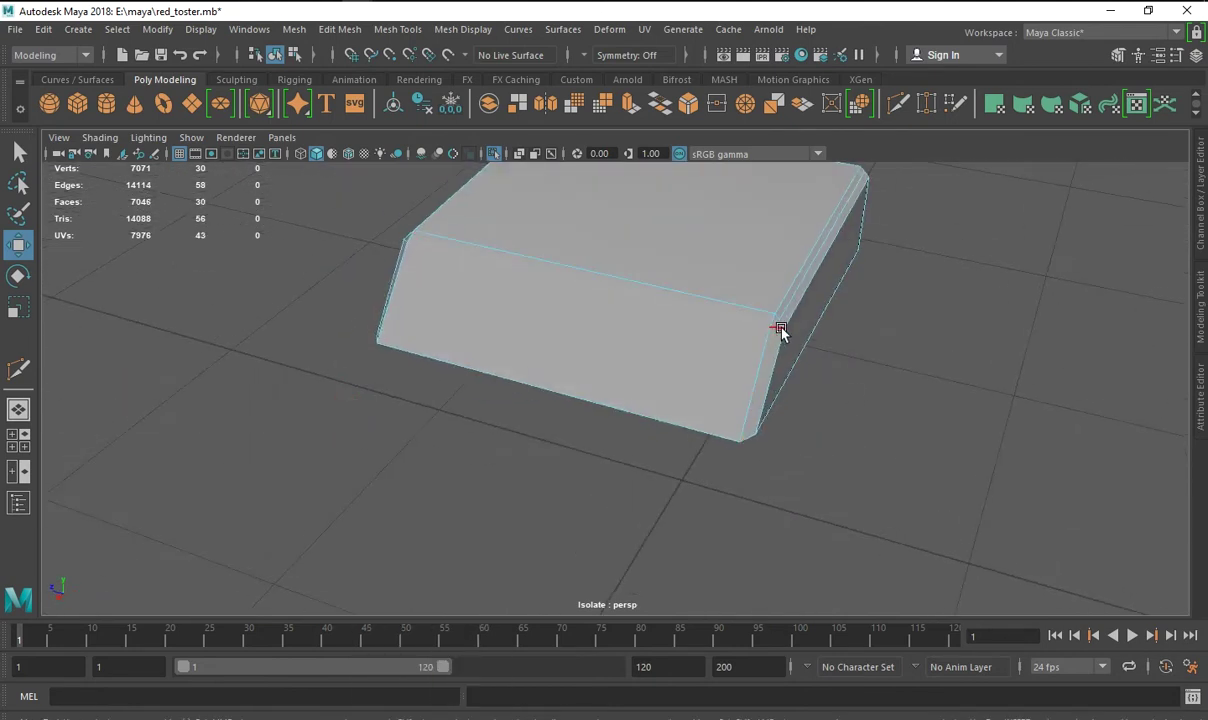
key(Delete)
mouse_move(778, 331)
alt+mouse_down()
mouse_move(672, 373)
mouse_move(524, 372)
alt+mouse_up()
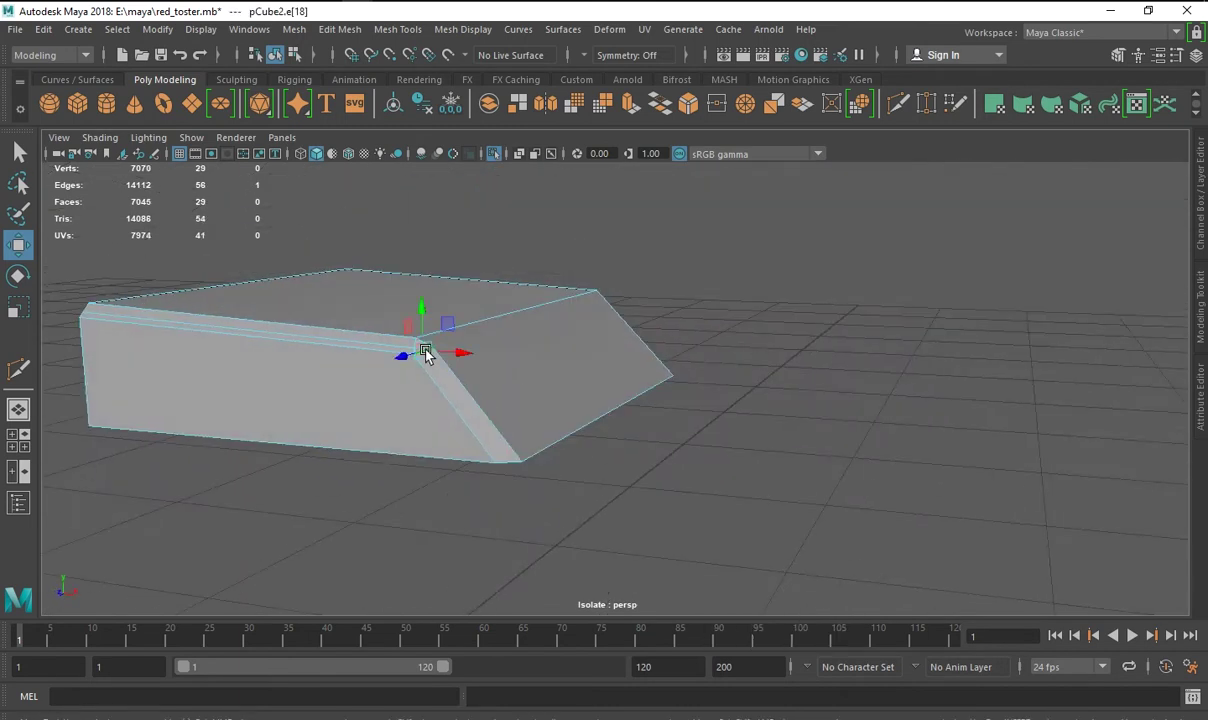
key(3)
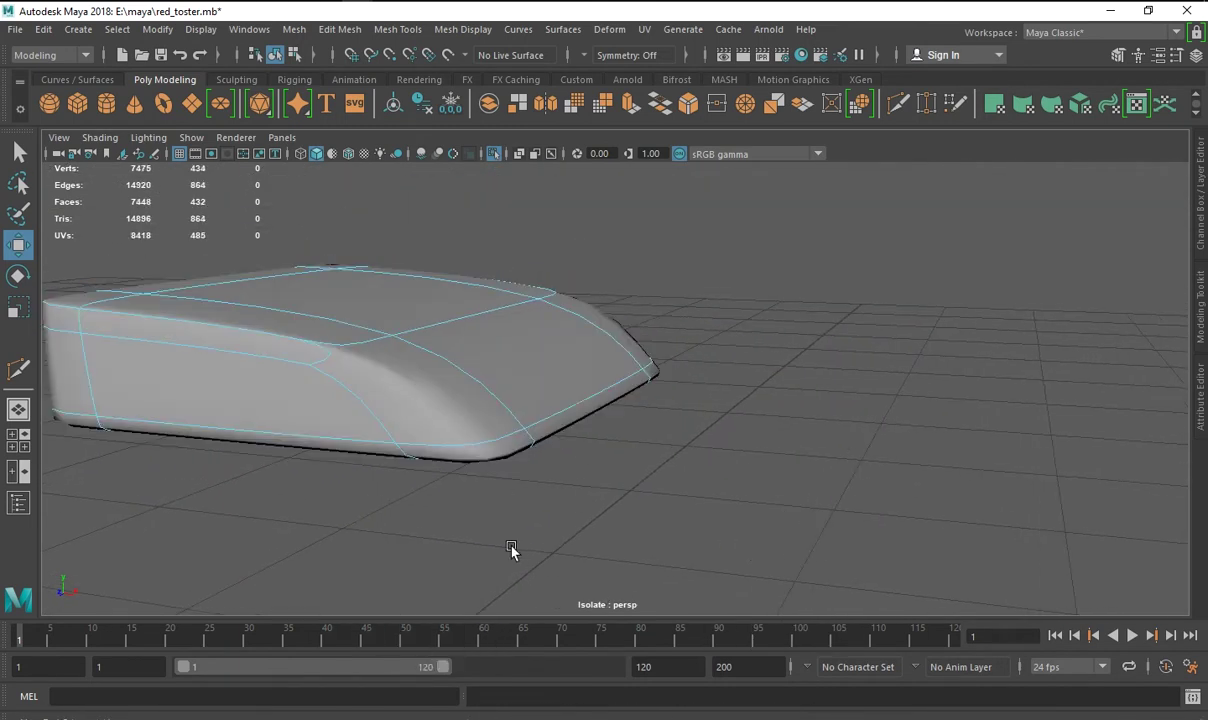
Check an edge on the slanted front corner, then reselect the whole toaster body.
alt+drag(510, 550, 520, 555)
right_drag(499, 235, 477, 189)
mouse_move(477, 189)
alt+mouse_down()
mouse_move(688, 377)
mouse_move(565, 372)
alt+mouse_up()
click(565, 372)
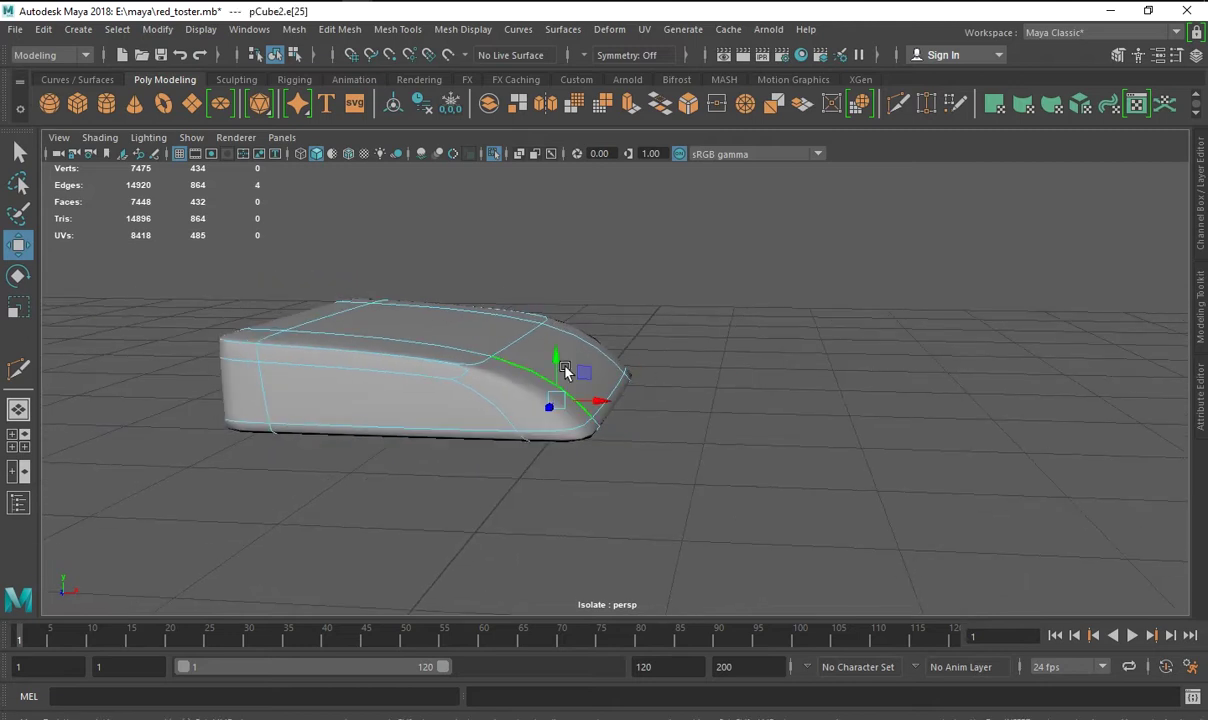
right_drag(504, 232, 512, 386)
mouse_move(720, 426)
alt+mouse_down()
mouse_move(655, 432)
mouse_move(480, 359)
mouse_move(543, 413)
mouse_move(488, 510)
mouse_move(418, 520)
mouse_move(418, 392)
alt+mouse_up()
click(578, 405)
mouse_move(417, 391)
alt+mouse_down()
mouse_move(475, 402)
mouse_move(311, 228)
alt+mouse_up()
click(893, 106)
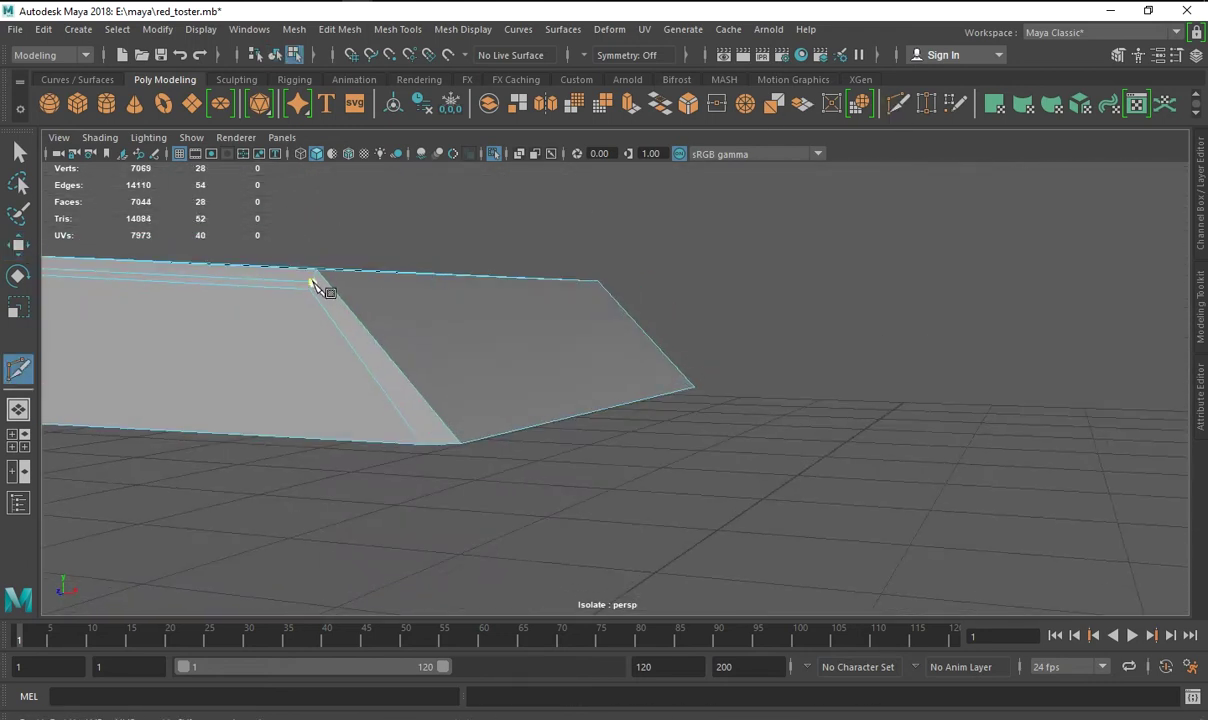
Cut a new edge line along the bevel strip with Multi-Cut, then reselect the body.
mouse_move(404, 386)
alt+mouse_down()
mouse_move(369, 268)
mouse_move(410, 264)
mouse_move(386, 348)
mouse_move(496, 491)
mouse_move(372, 388)
mouse_move(200, 380)
mouse_move(299, 418)
mouse_move(237, 329)
mouse_move(593, 447)
mouse_move(647, 502)
mouse_move(540, 400)
alt+mouse_up()
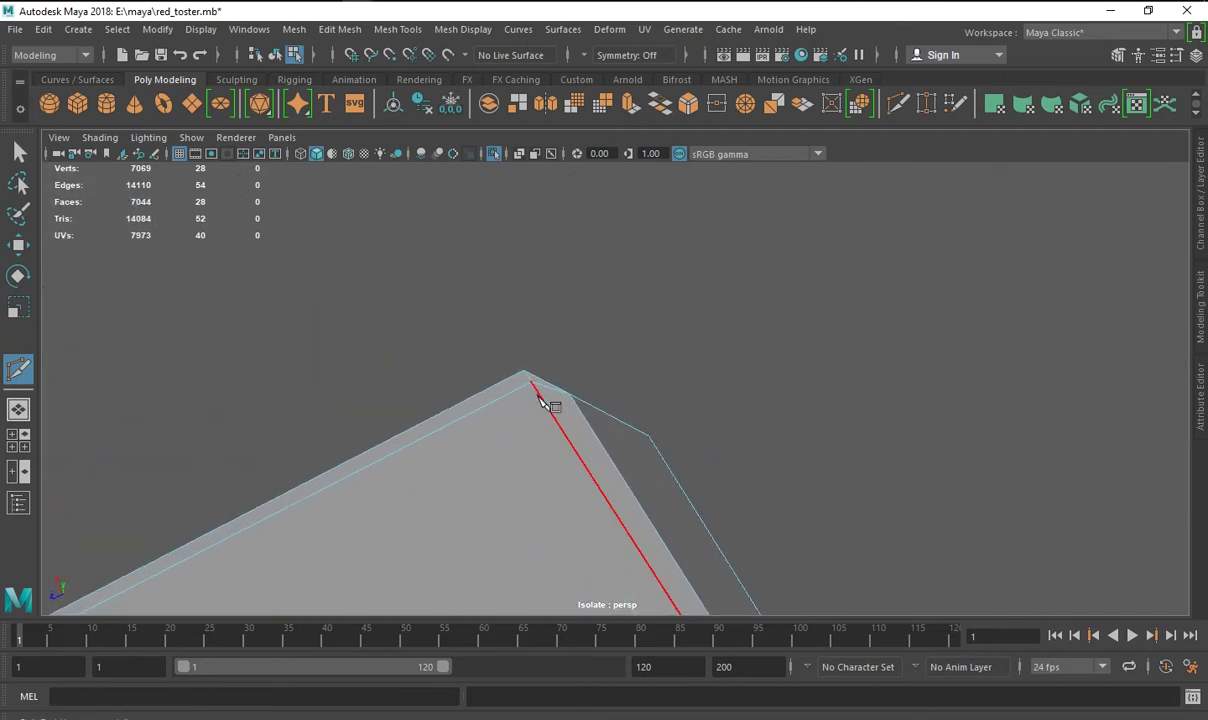
scroll(590, 402, down, 5)
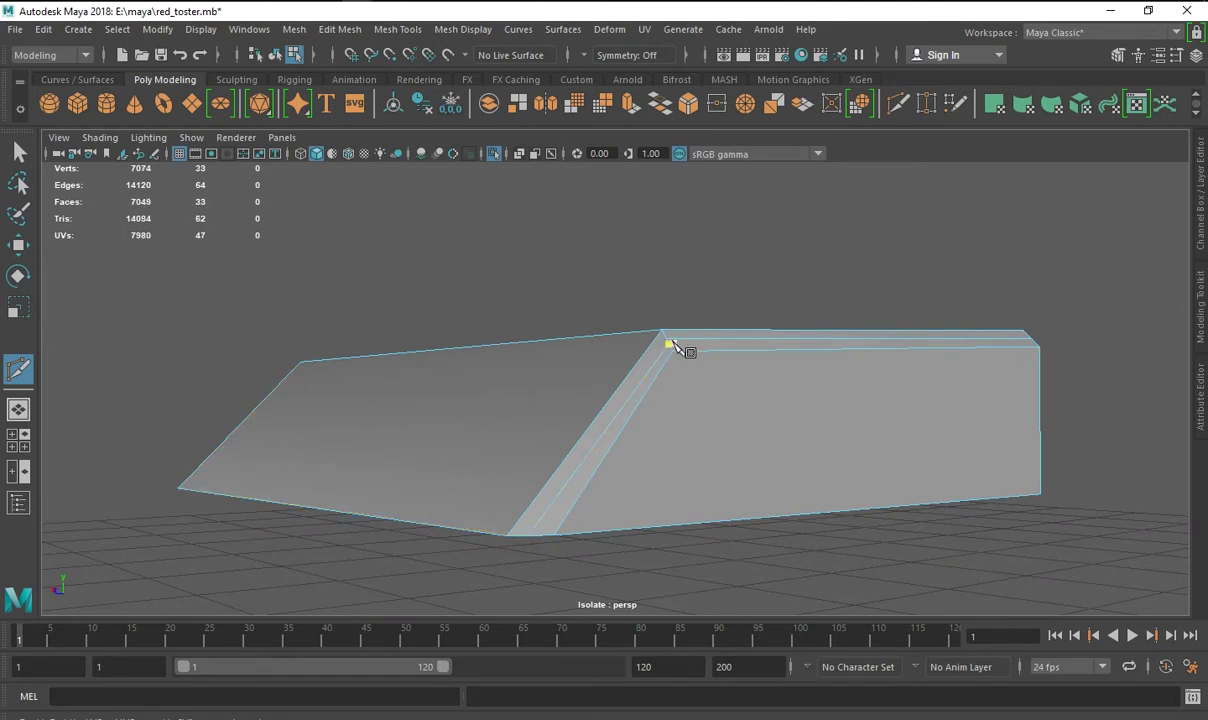
key(w)
right_drag(662, 245, 599, 248)
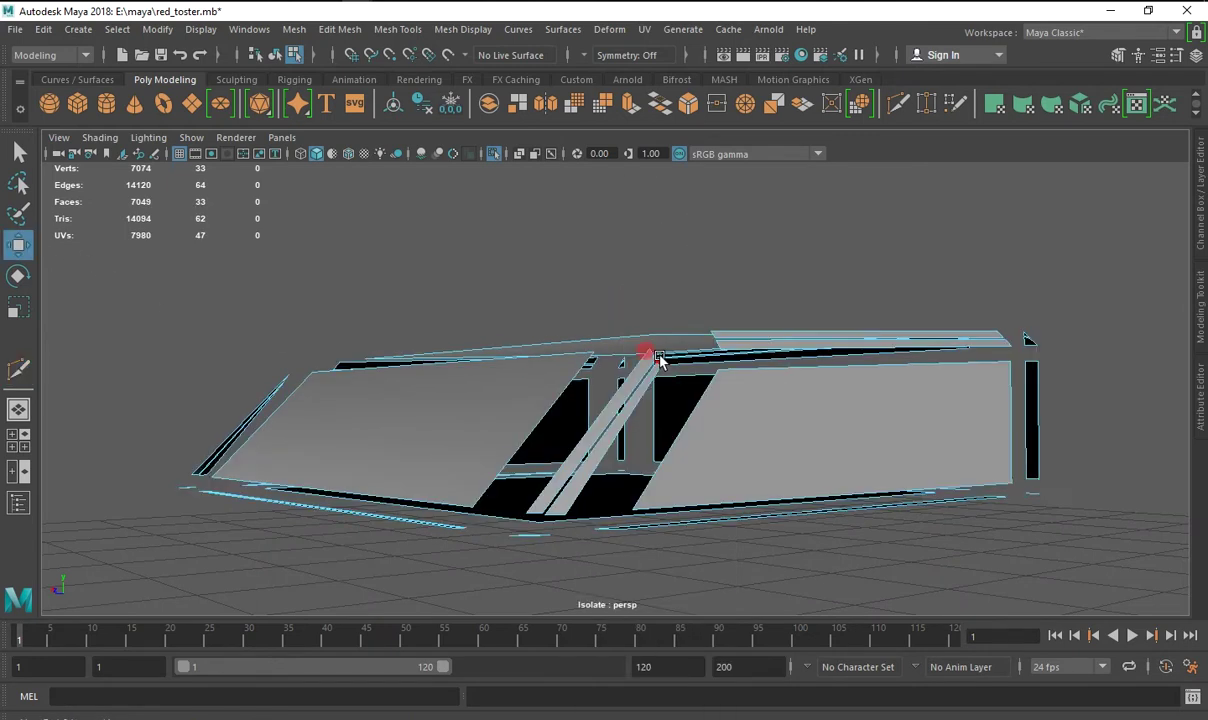
click(660, 372)
Inspect the upper corner vertices in vertex mode to confirm they line up.
right_drag(660, 372, 660, 192)
scroll(680, 405, up, 3)
mouse_move(648, 467)
alt+mouse_down()
mouse_move(680, 405)
mouse_move(568, 444)
mouse_move(660, 499)
alt+mouse_up()
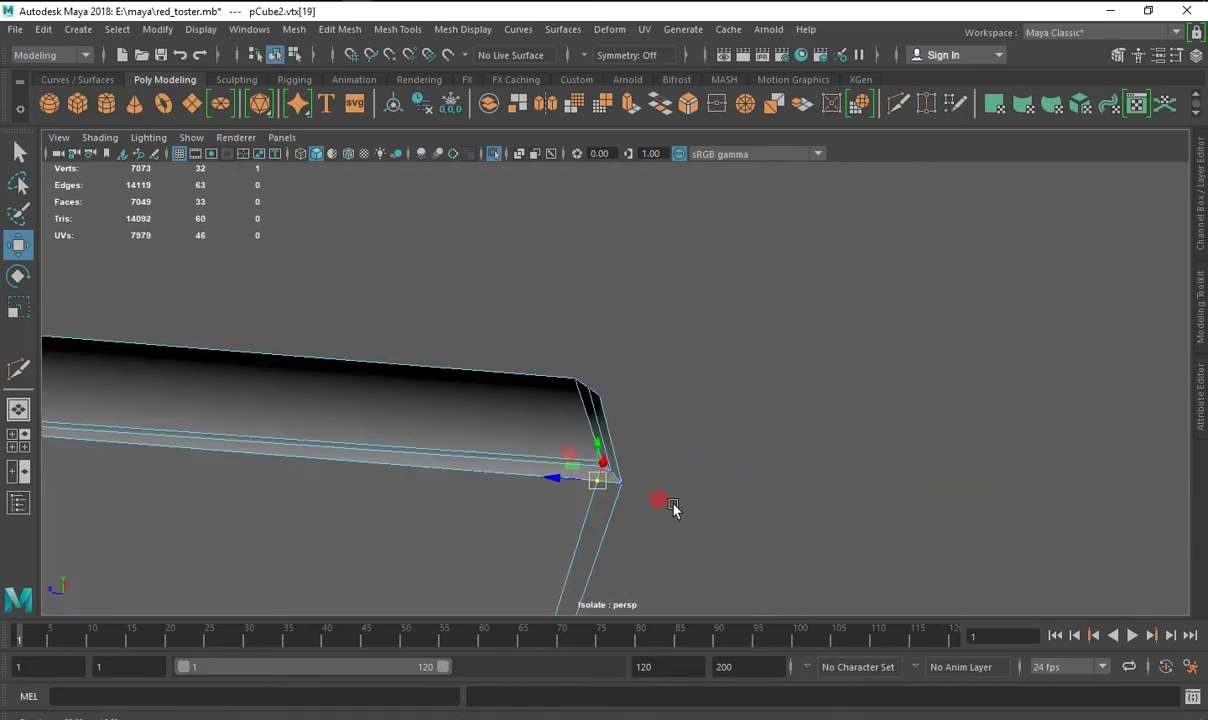
mouse_move(575, 453)
alt+mouse_down()
mouse_move(852, 531)
mouse_move(871, 558)
mouse_move(742, 530)
mouse_move(801, 558)
mouse_move(750, 523)
mouse_move(714, 543)
mouse_move(550, 520)
mouse_move(496, 399)
mouse_move(535, 425)
alt+mouse_up()
click(416, 318)
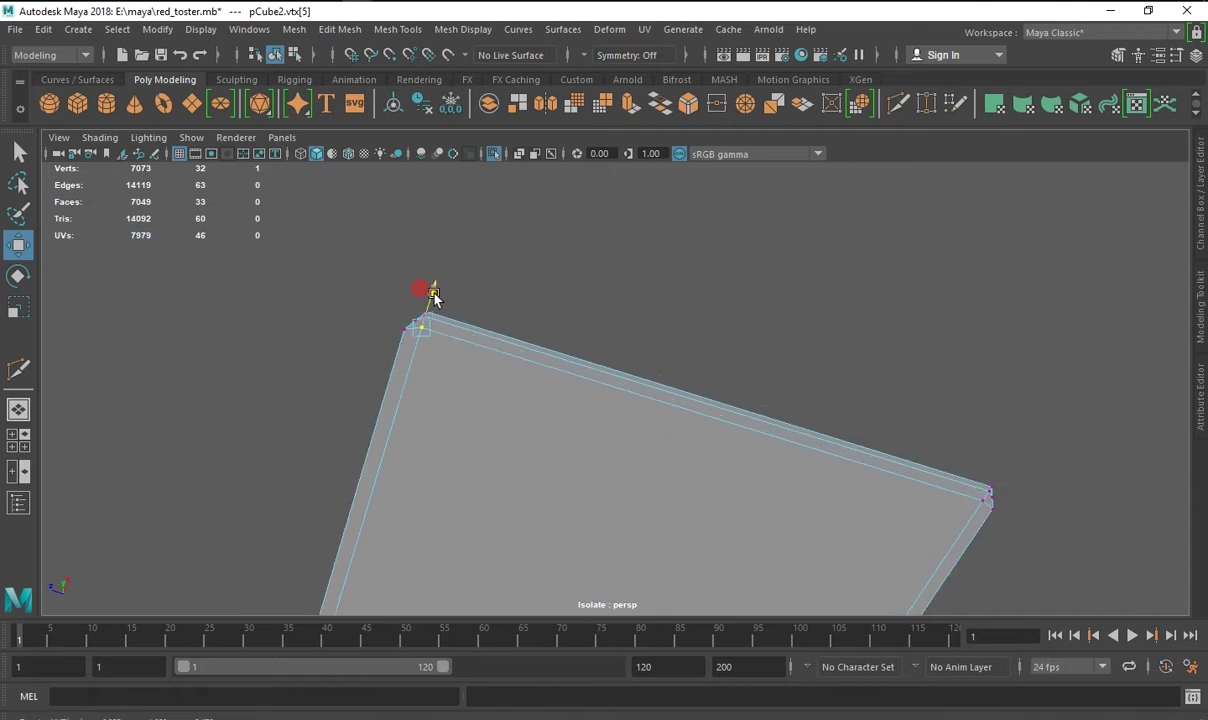
mouse_move(437, 291)
alt+mouse_down()
mouse_move(553, 377)
mouse_move(648, 335)
alt+mouse_up()
click(648, 335)
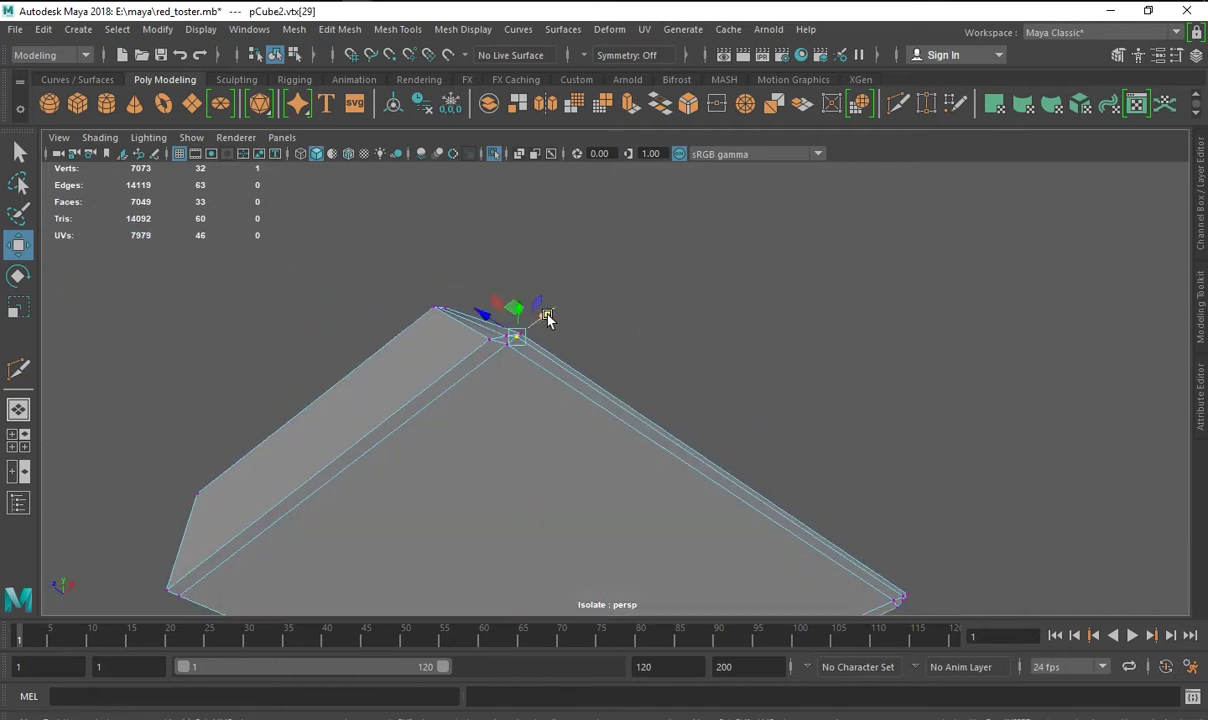
alt+drag(539, 318, 588, 334)
scroll(588, 310, up, 5)
scroll(725, 484, up, 3)
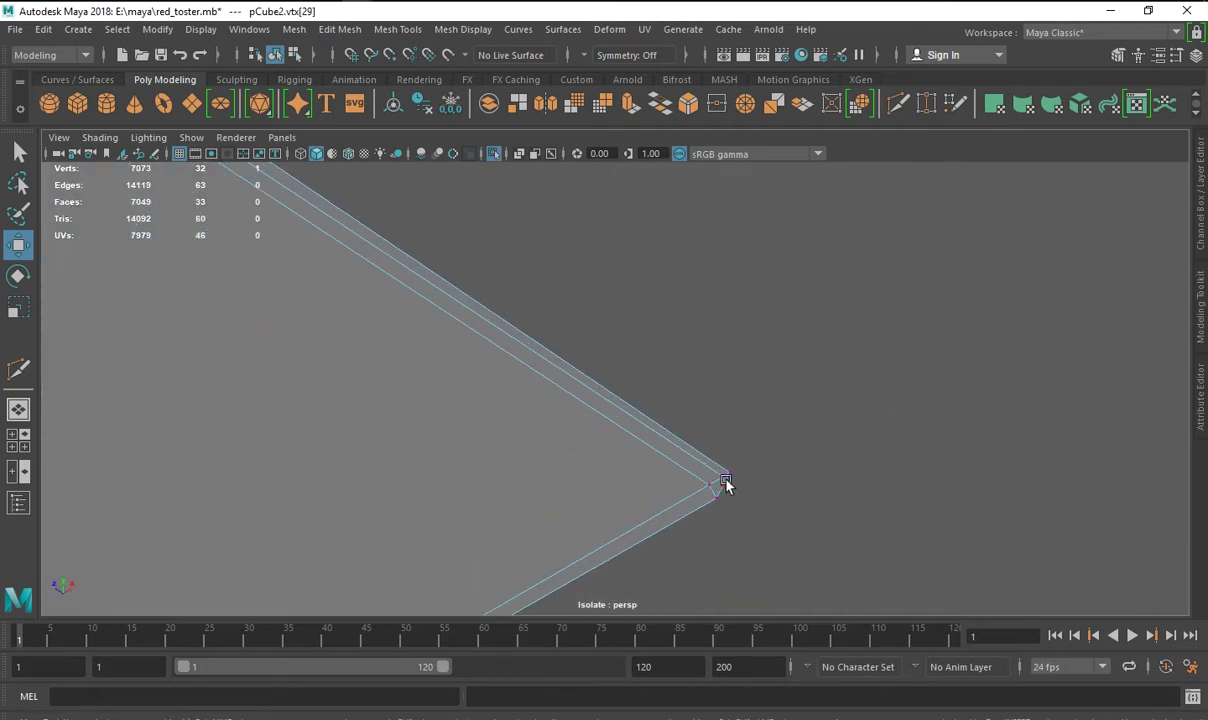
click(752, 463)
scroll(666, 359, down, 5)
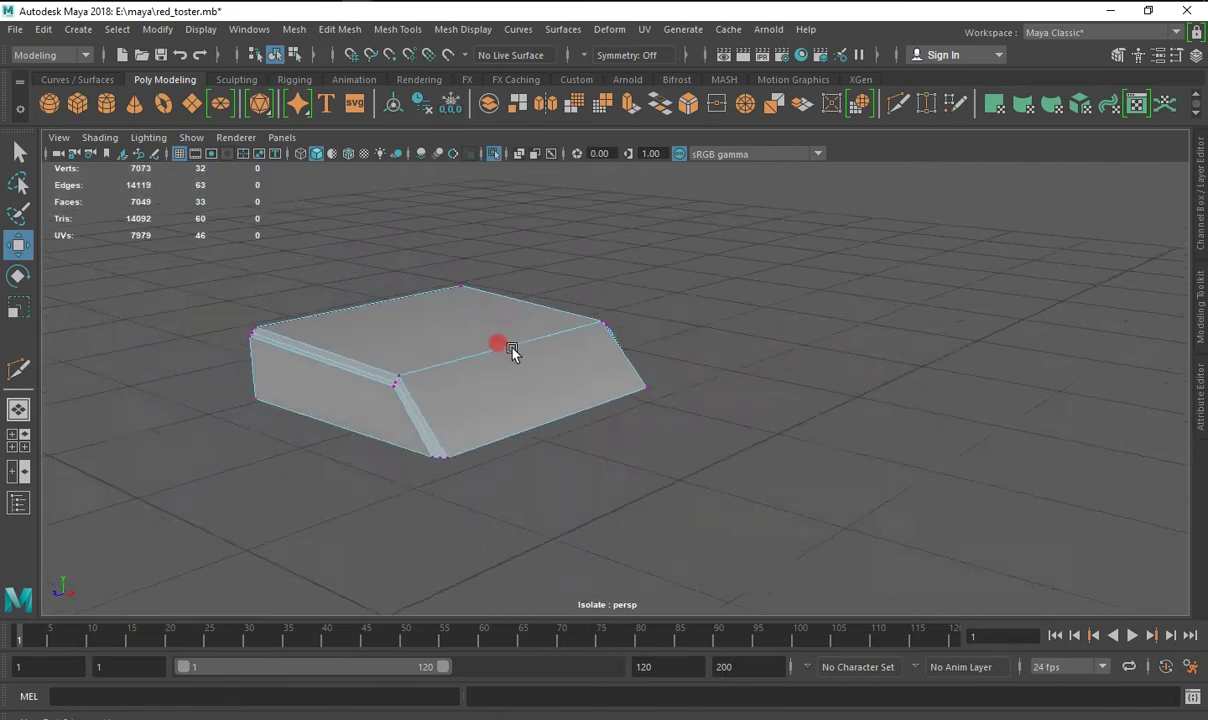
Frame the toaster box, preview it smoothed, and reselect the toaster body.
alt+drag(512, 350, 598, 427)
scroll(640, 438, up, 4)
scroll(700, 455, down, 2)
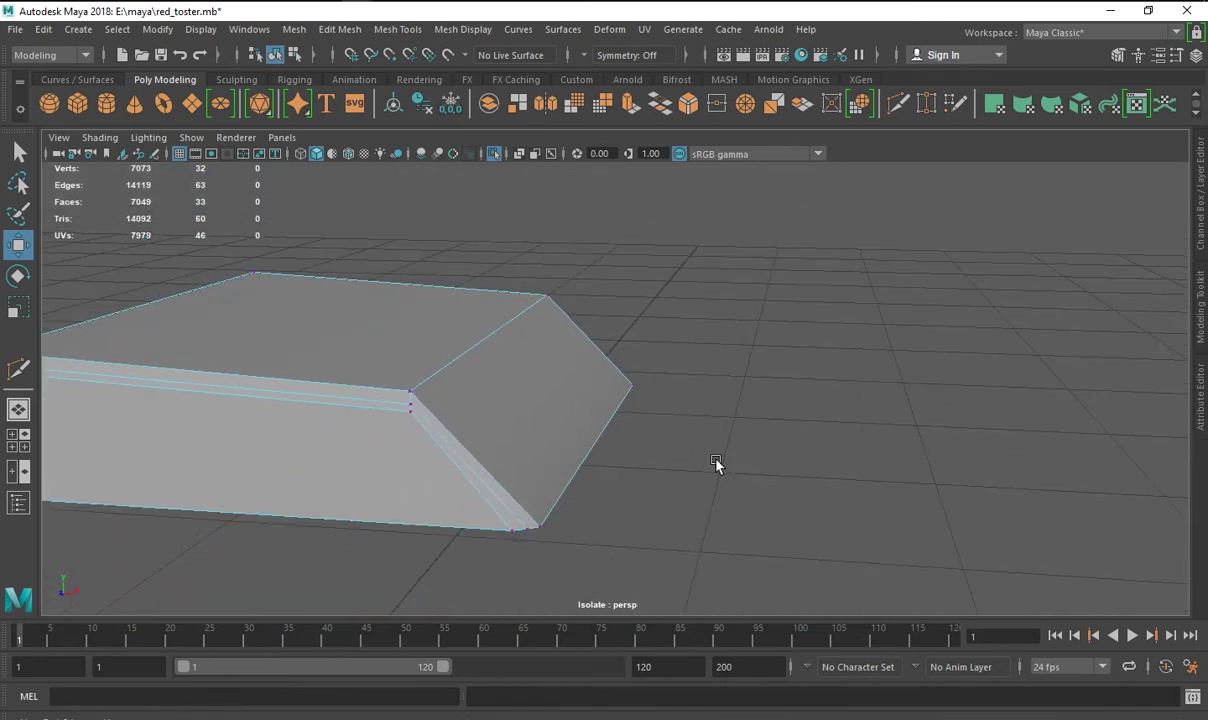
right_drag(496, 232, 560, 212)
alt+drag(555, 370, 685, 460)
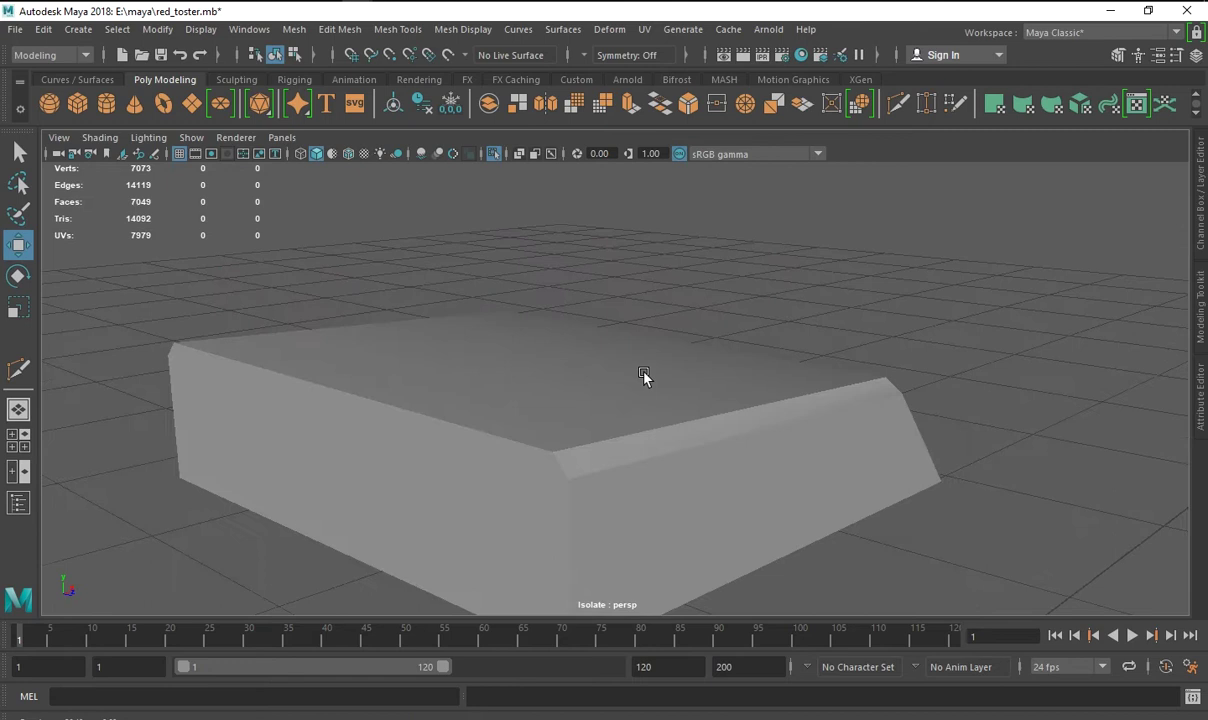
click(685, 460)
key(f)
key(3)
click(1052, 461)
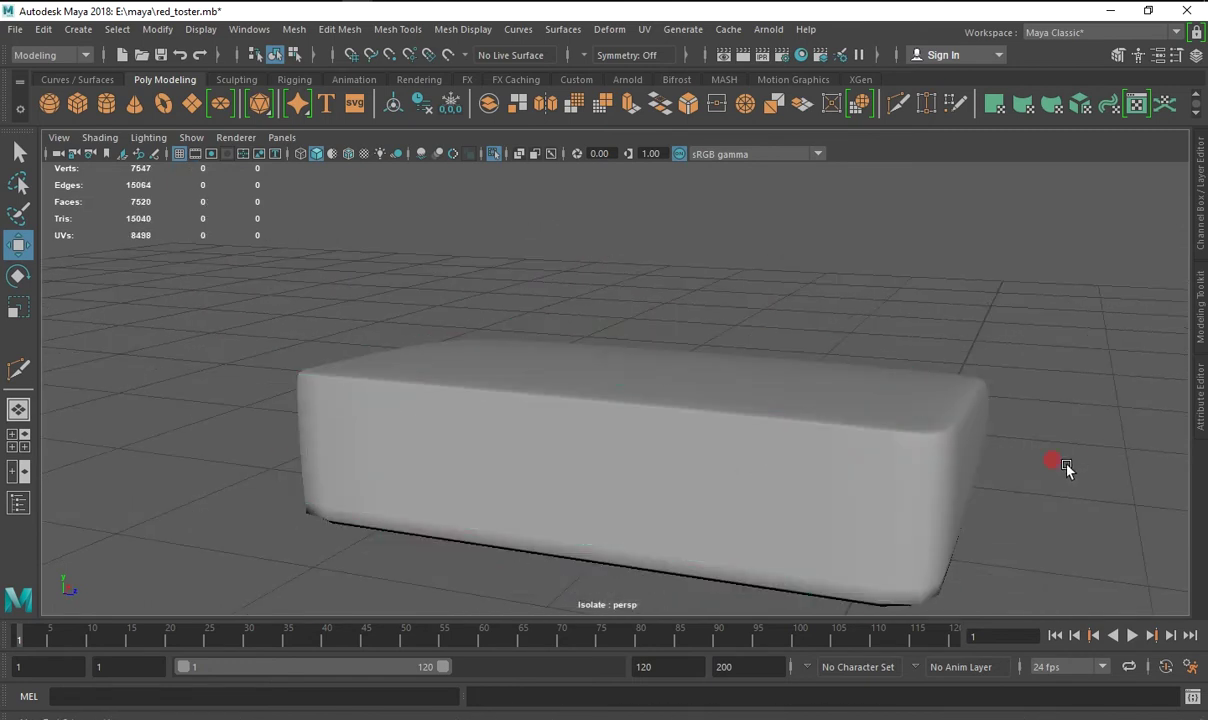
alt+drag(1064, 465, 750, 437)
alt+drag(531, 485, 440, 470)
click(426, 471)
In the four-view layout, move the small lever box right and up toward the slot.
key(space)
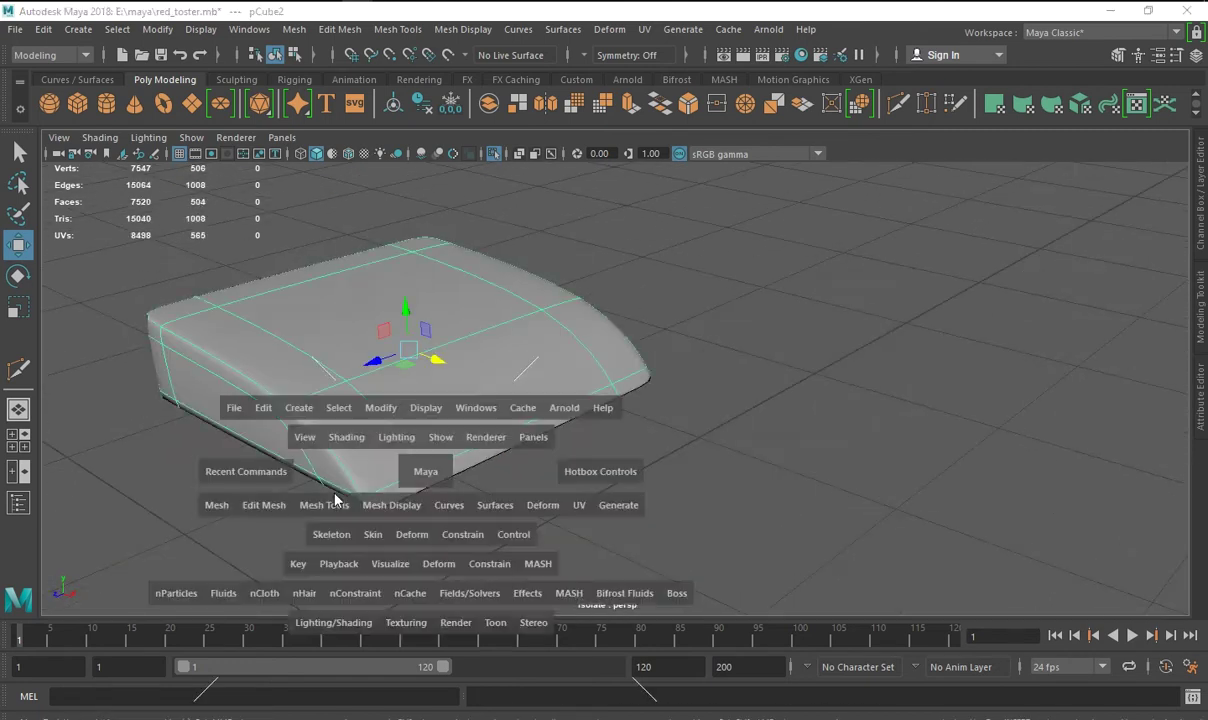
key(space)
key(space)
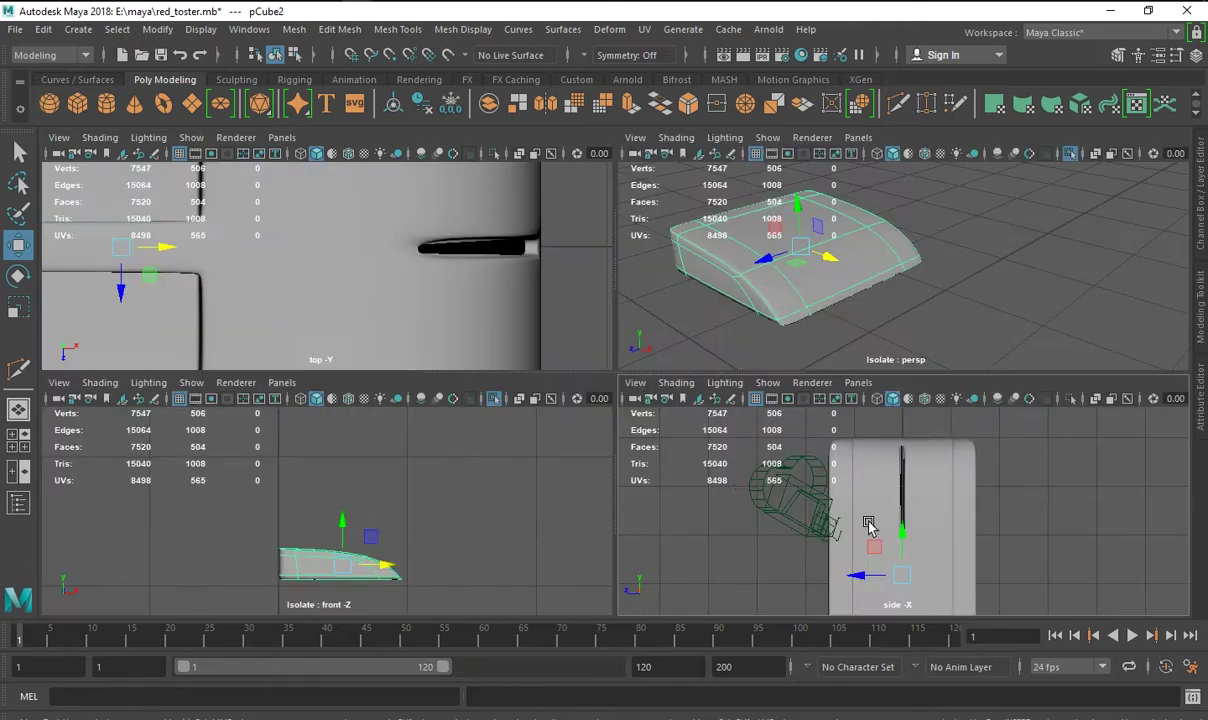
click(990, 572)
key(space)
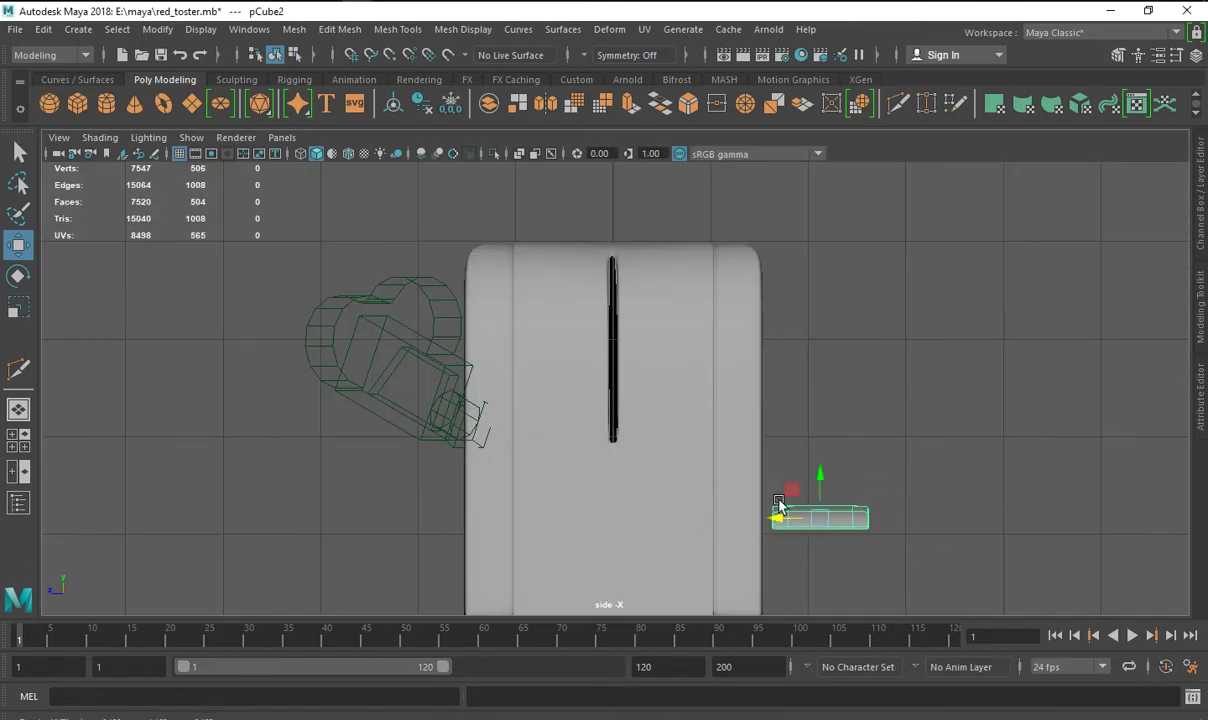
key(space)
drag(404, 539, 570, 552)
mouse_move(951, 530)
mouse_down()
mouse_move(962, 505)
mouse_move(745, 527)
mouse_up()
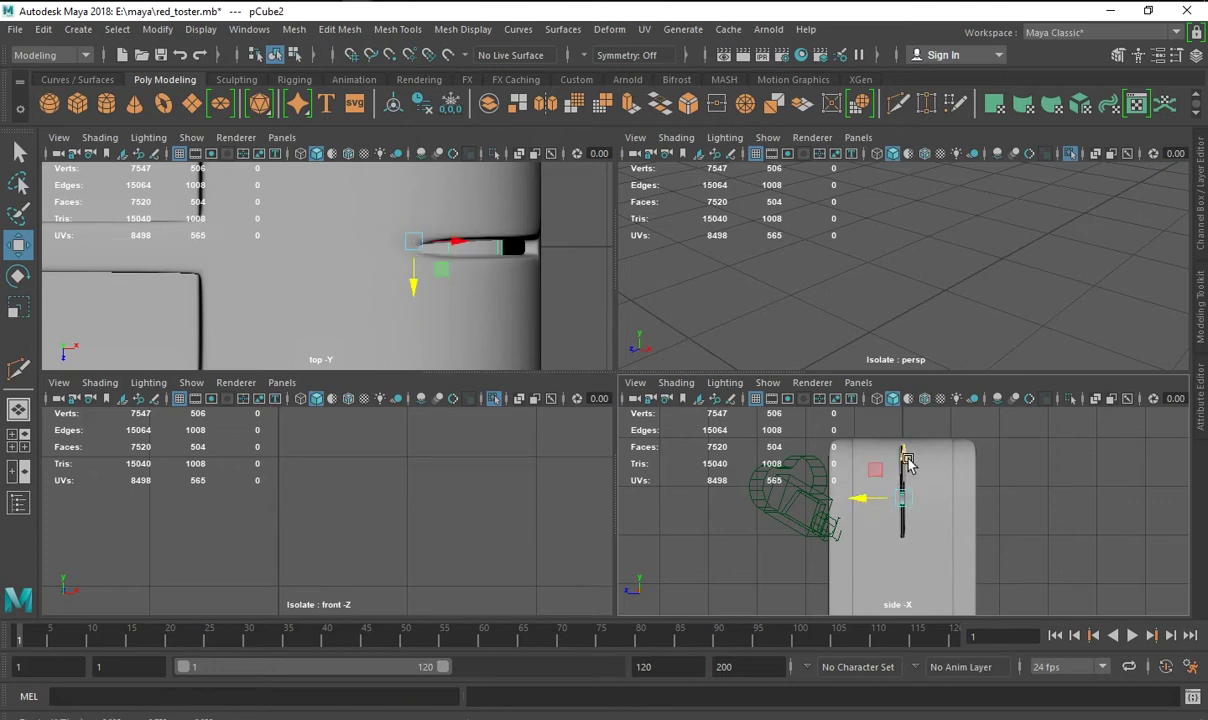
Isolate the lever box in the front view and slide it sideways along X.
key(ctrl+1)
key(ctrl+1)
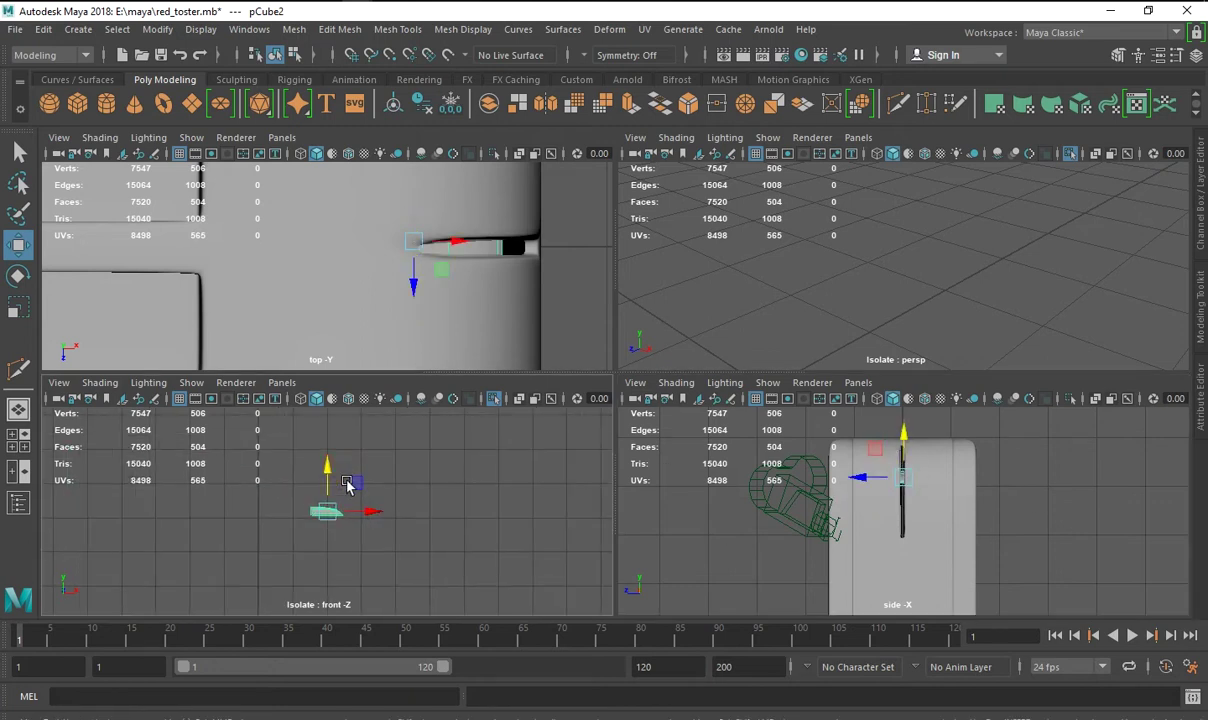
mouse_move(348, 482)
mouse_down()
mouse_move(430, 527)
mouse_move(398, 535)
mouse_up()
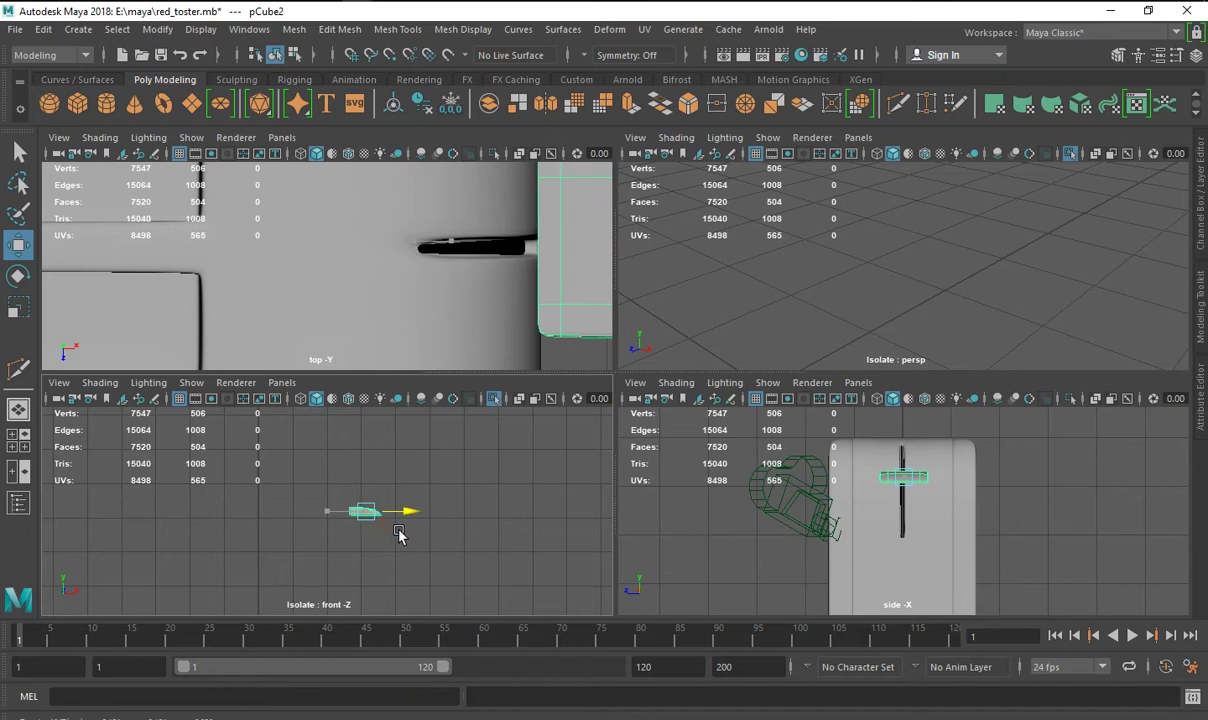
key(f)
scroll(517, 321, down, 3)
key(space)
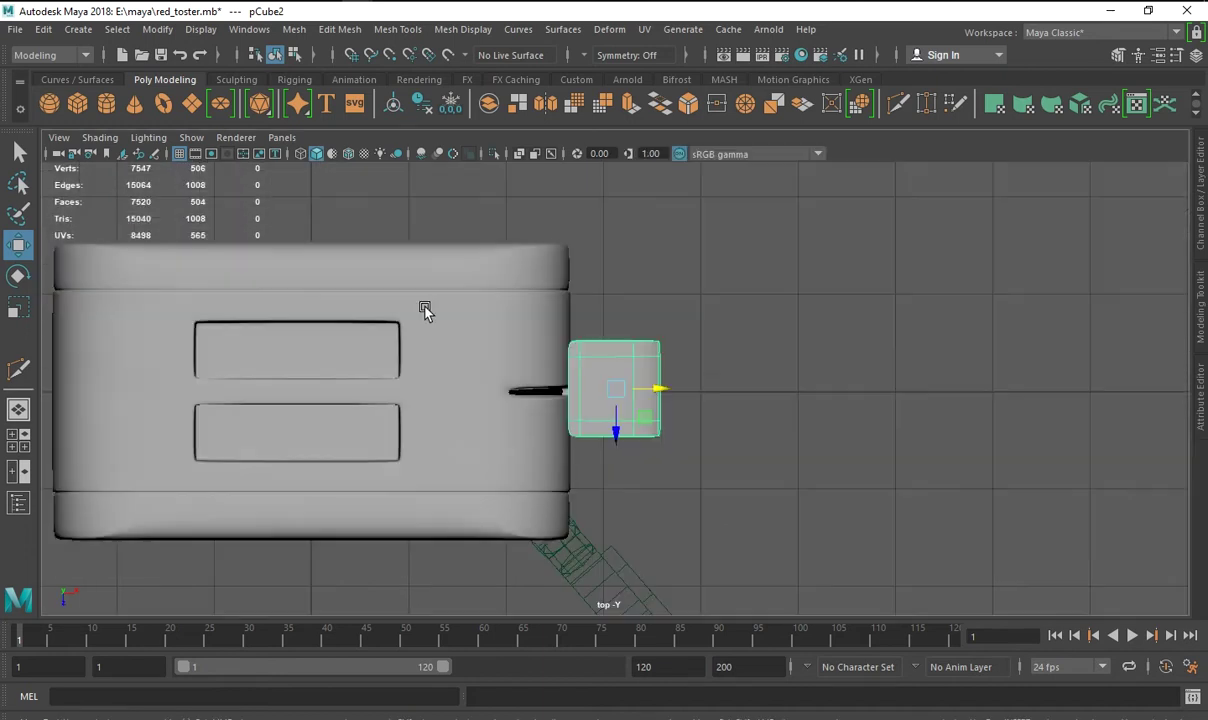
alt+right_drag(652, 400, 962, 496)
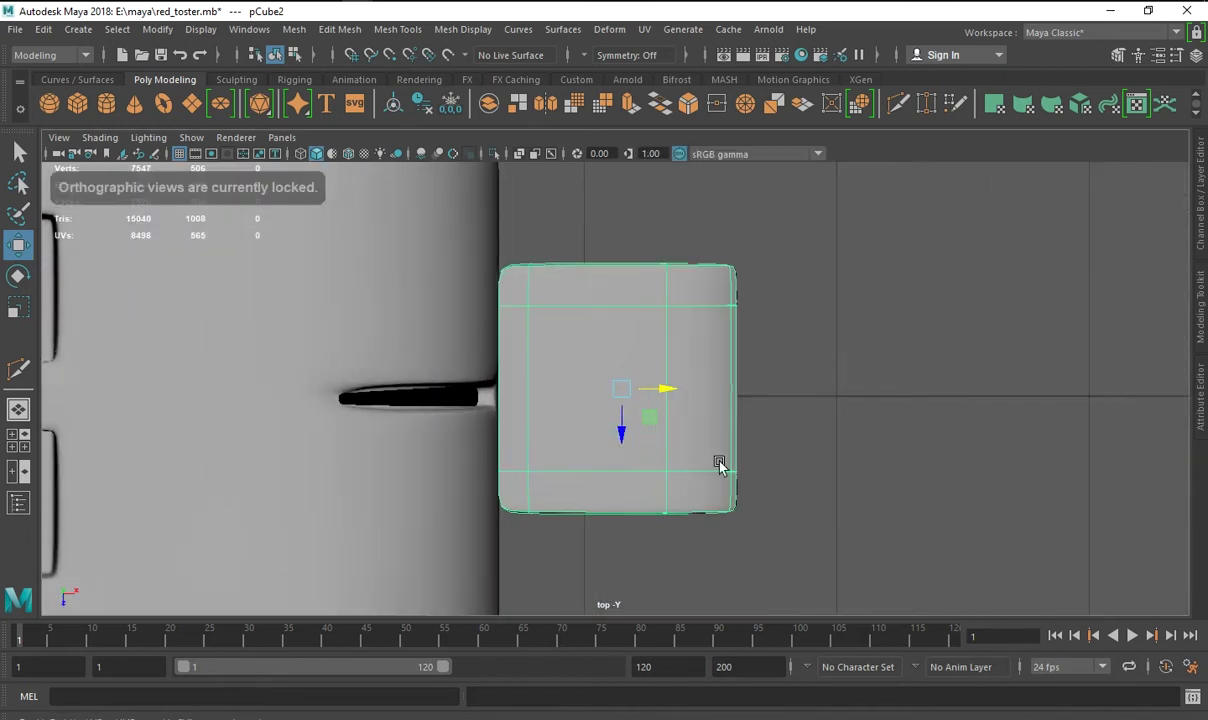
alt+middle_drag(717, 464, 877, 358)
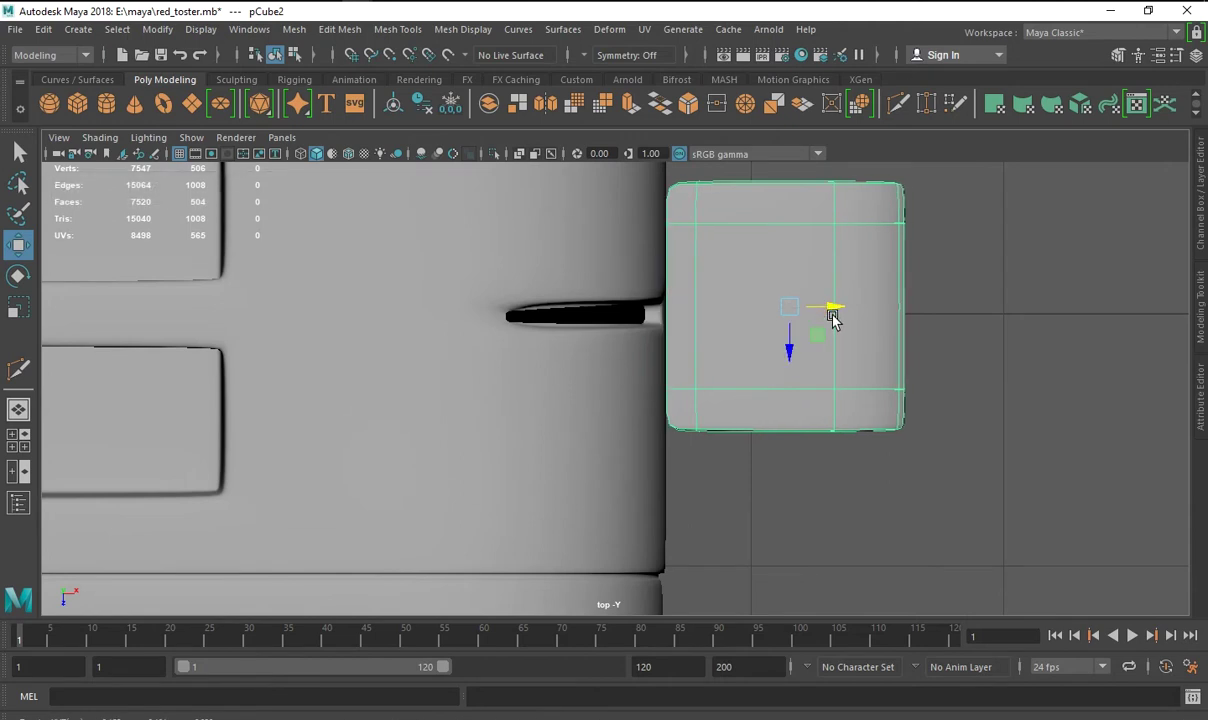
key(space)
key(space)
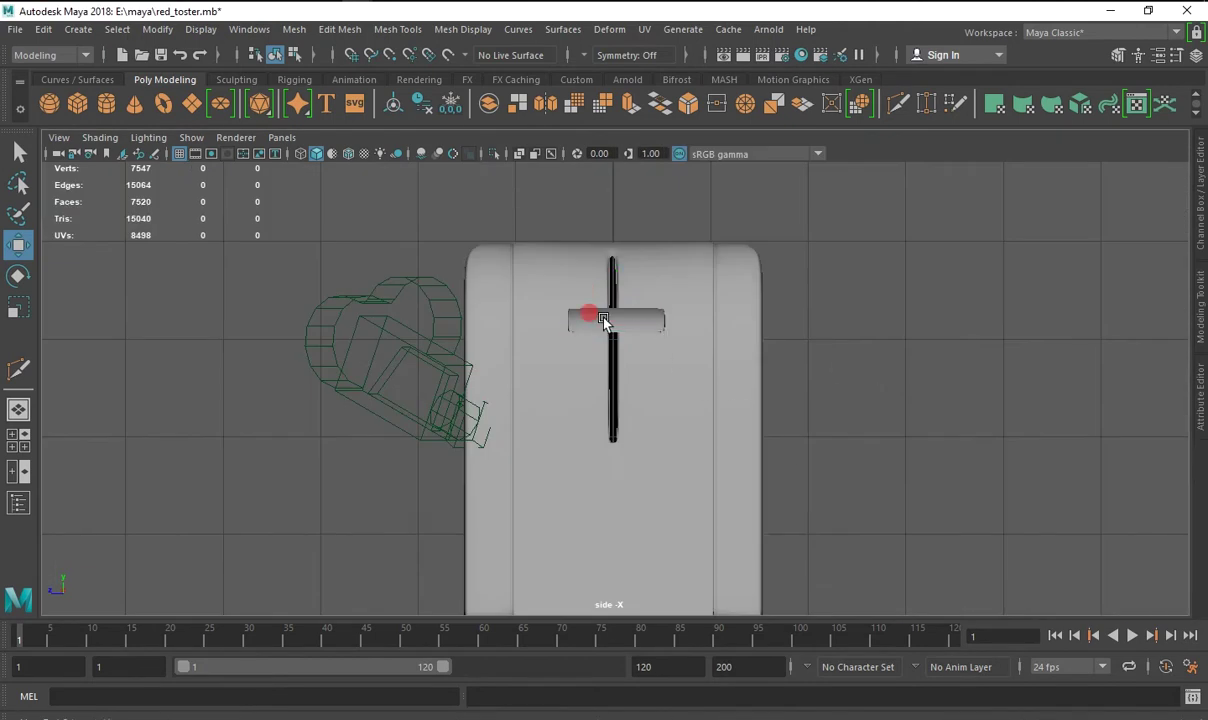
Frame the lever box in the side view and select an edge on its left end.
click(603, 320)
key(f)
alt+right_drag(712, 429, 507, 361)
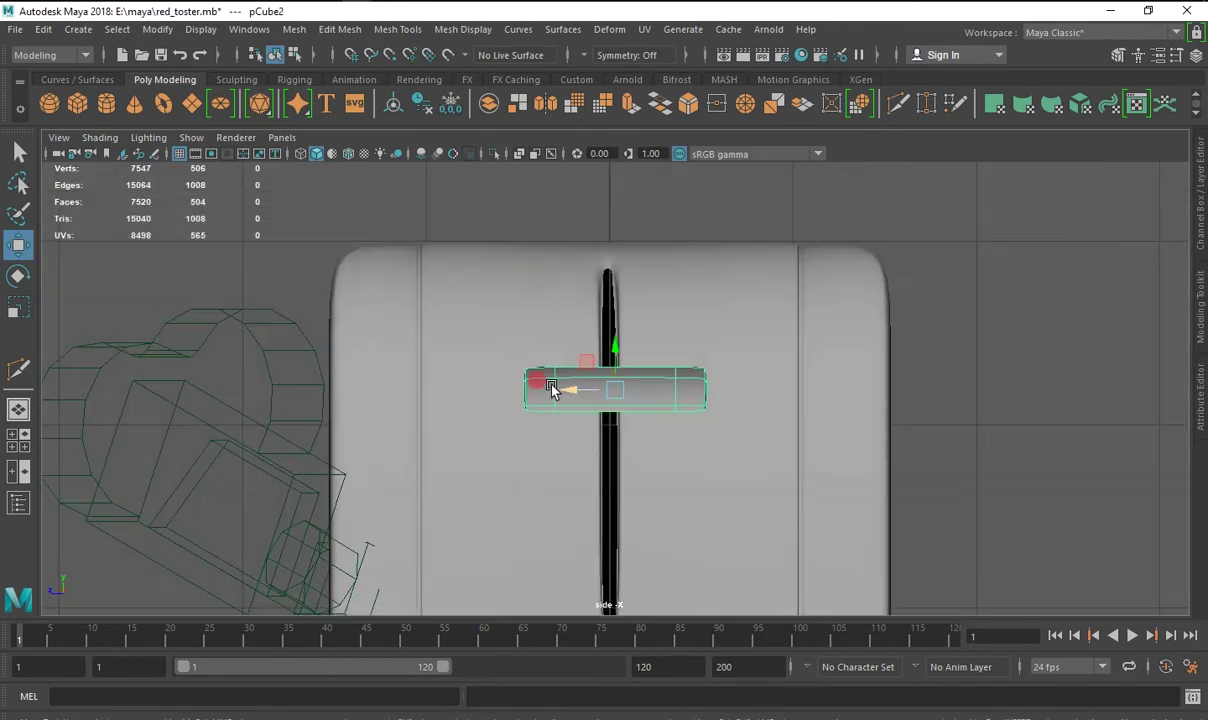
scroll(551, 387, up, 5)
right_drag(553, 232, 555, 183)
click(447, 385)
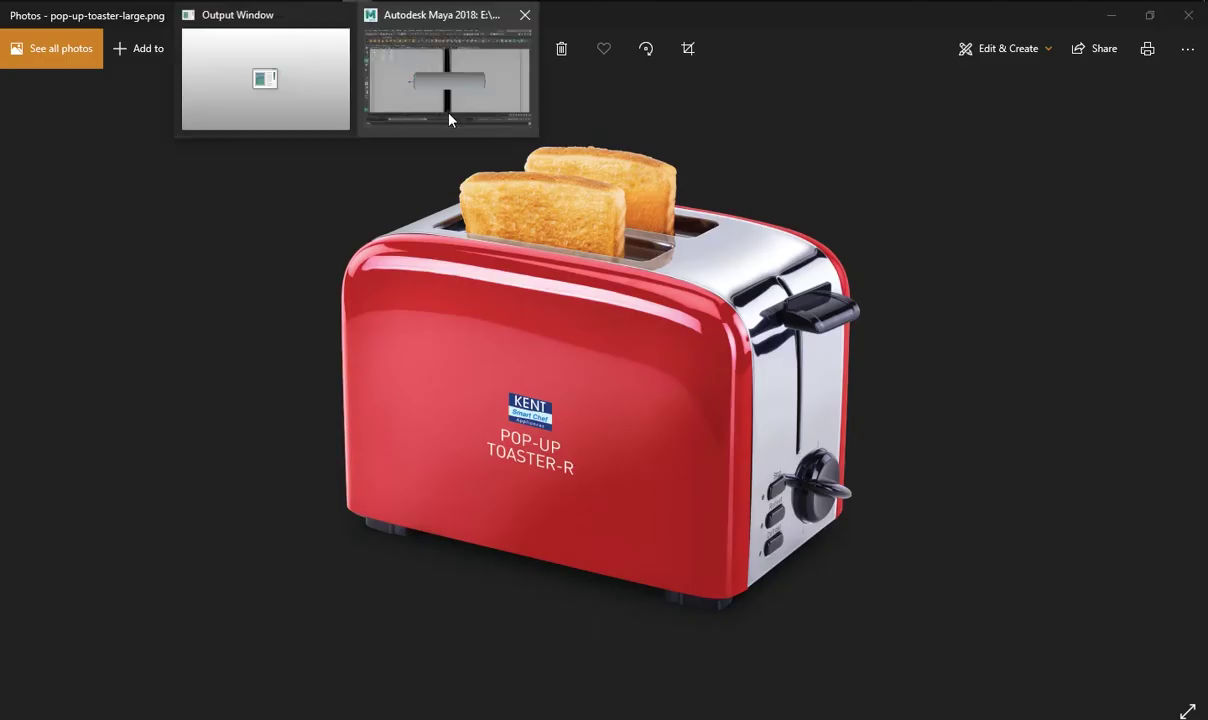
Back in Maya's top view, try bevelling the box's edges, then undo it.
click(448, 115)
key(space)
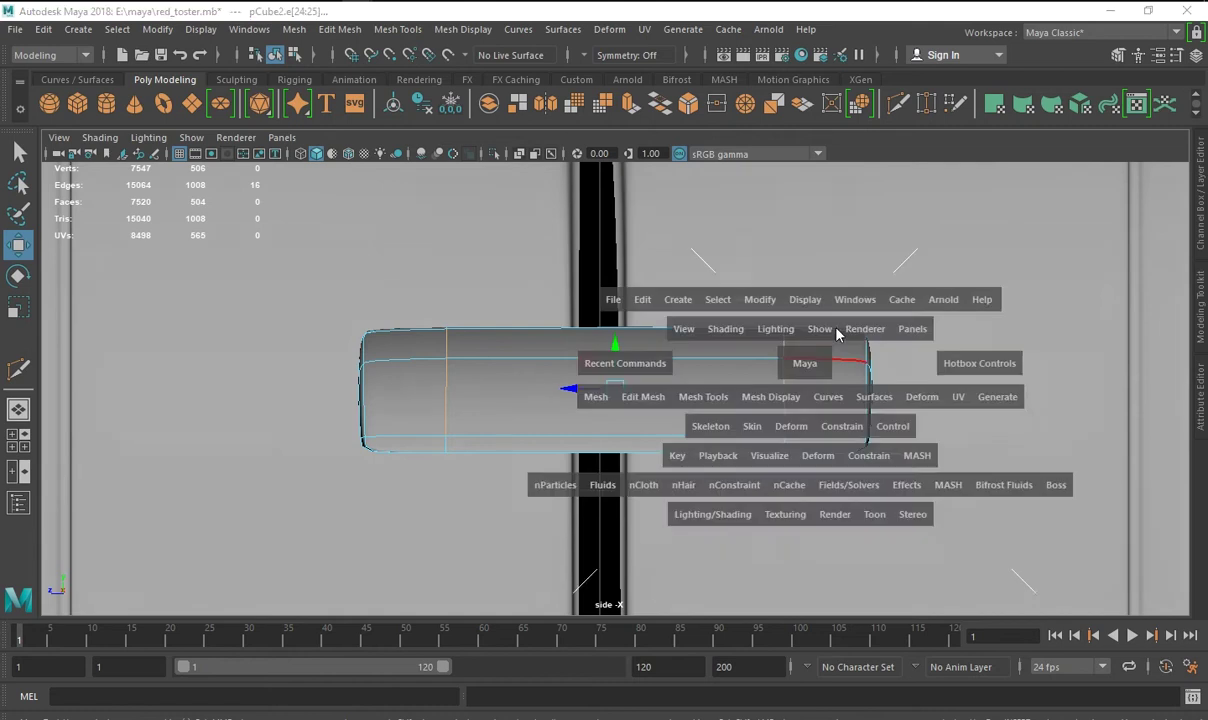
key(space)
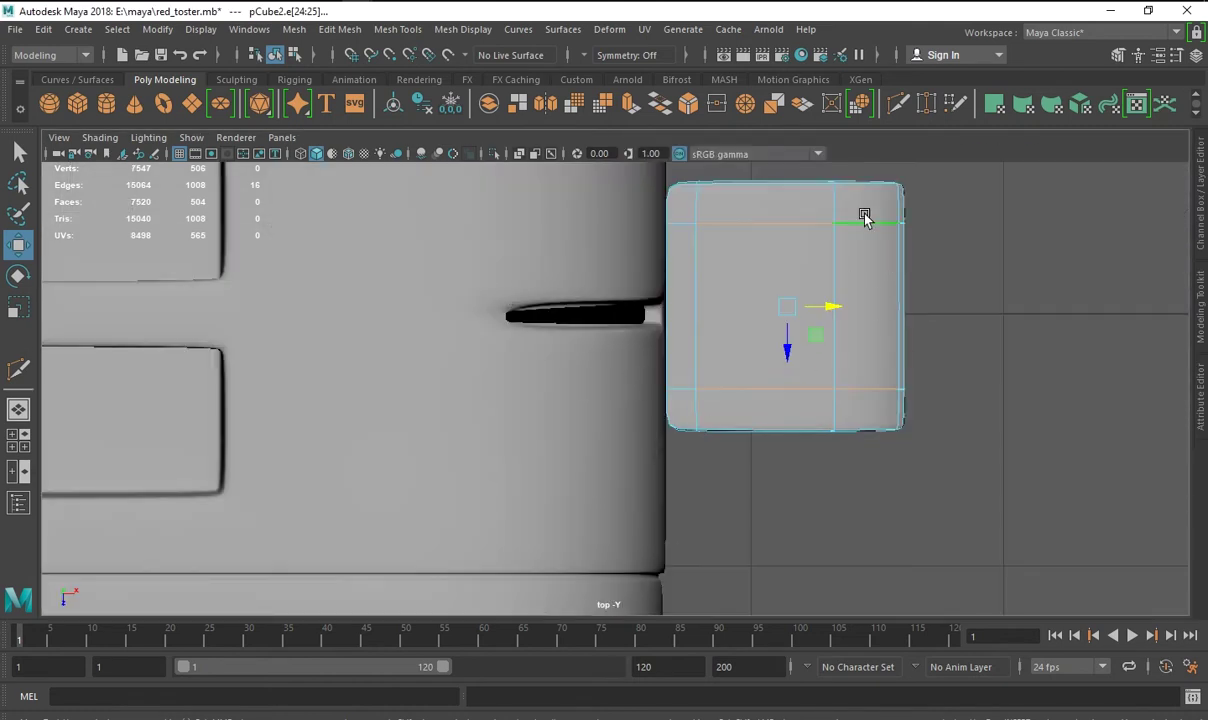
click(692, 108)
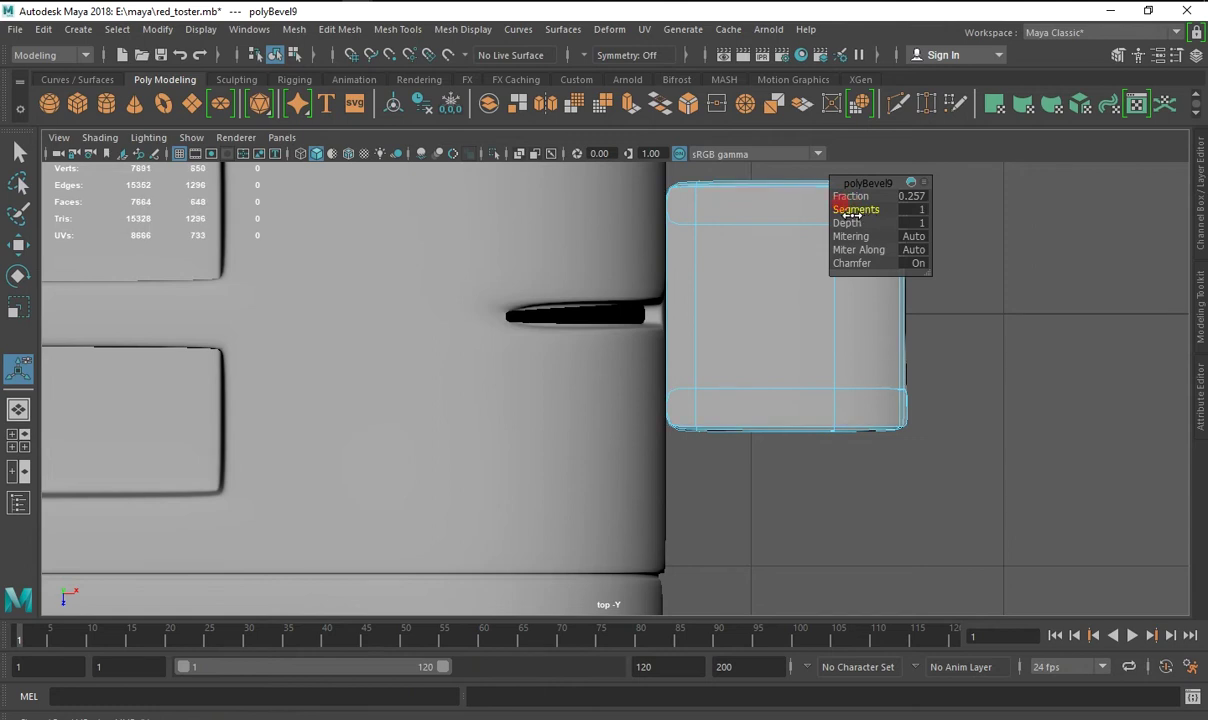
key(ctrl+z)
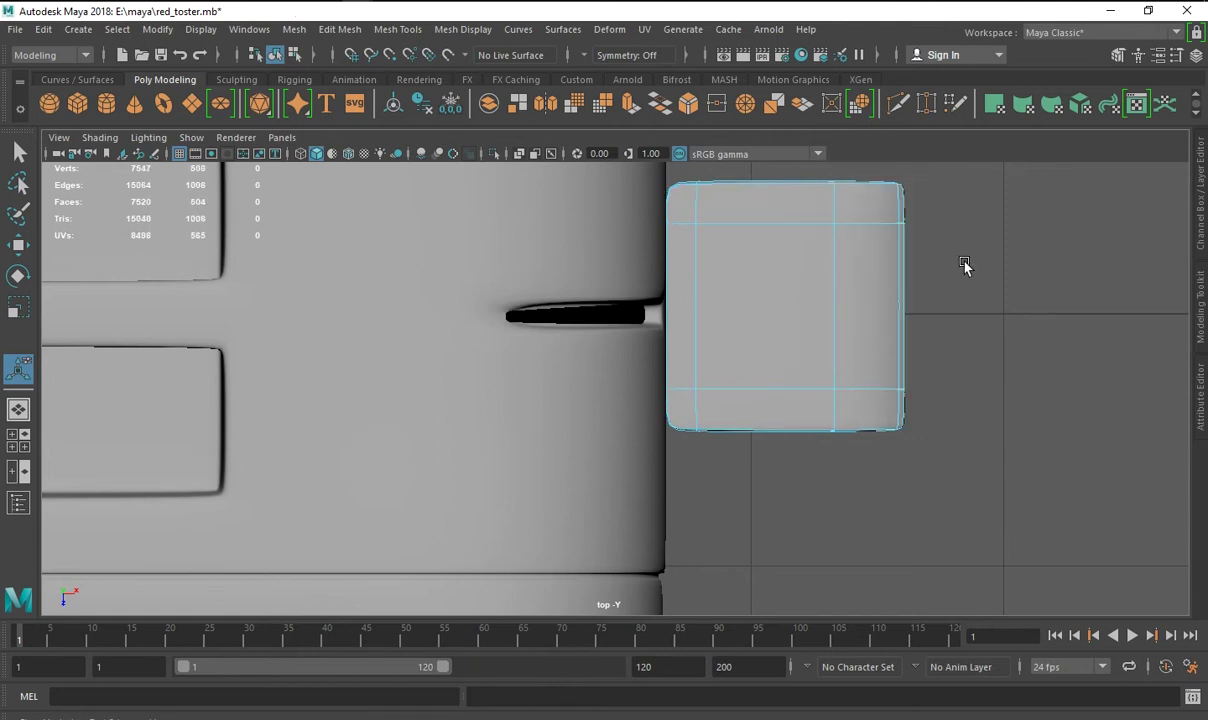
In the side cage view, scale the box's left-end vertices flat into one vertical column.
key(1)
key(space)
drag(729, 359, 744, 461)
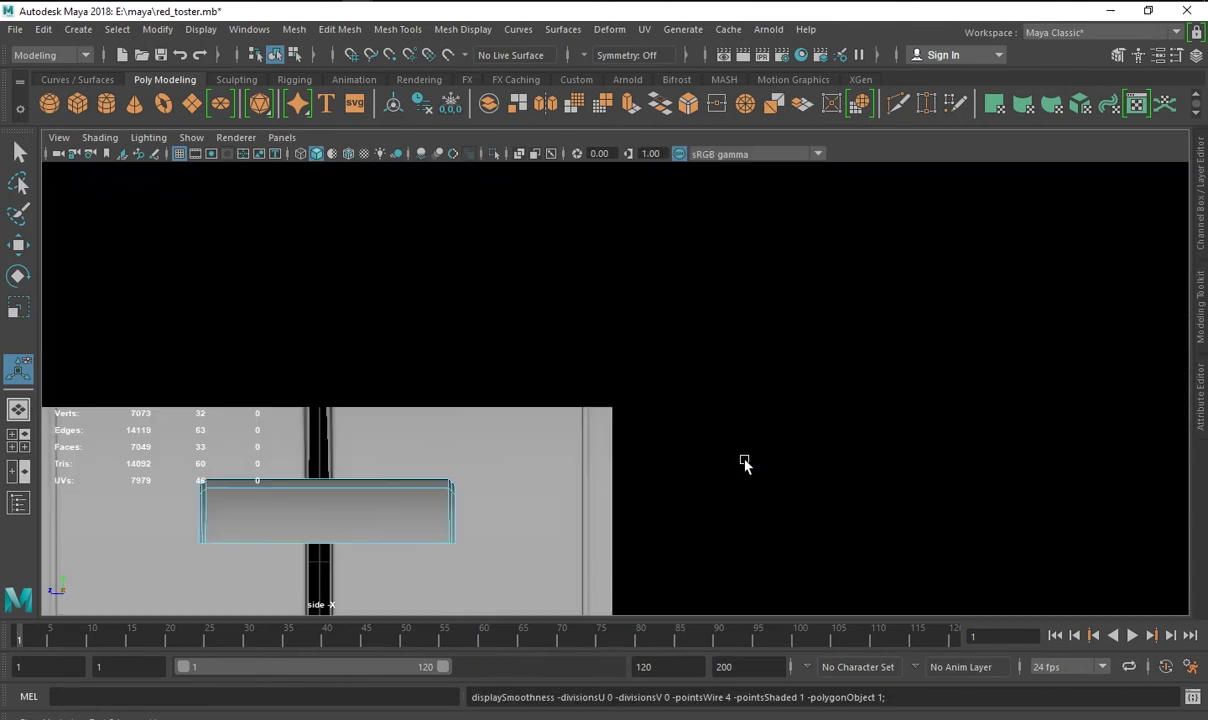
right_drag(549, 349, 604, 221)
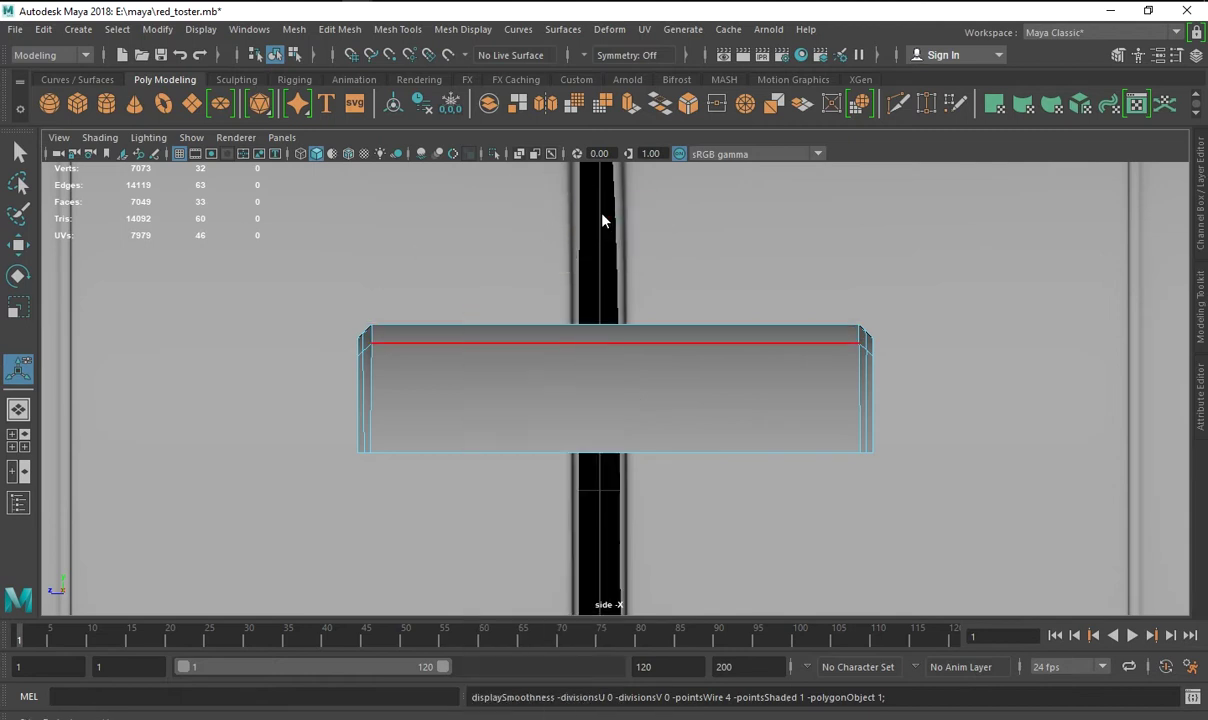
right_drag(400, 350, 257, 259)
drag(257, 259, 369, 507)
key(r)
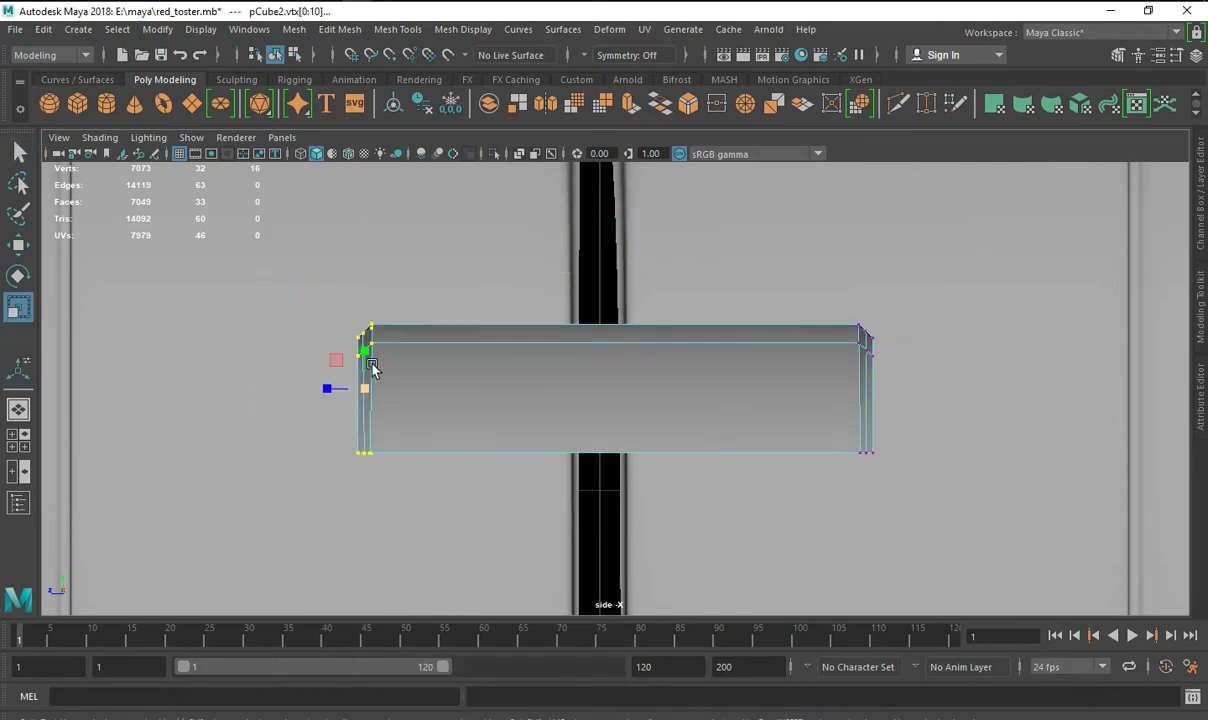
drag(326, 386, 369, 389)
Isolate the lever box in the perspective view and preview it smoothed.
key(space)
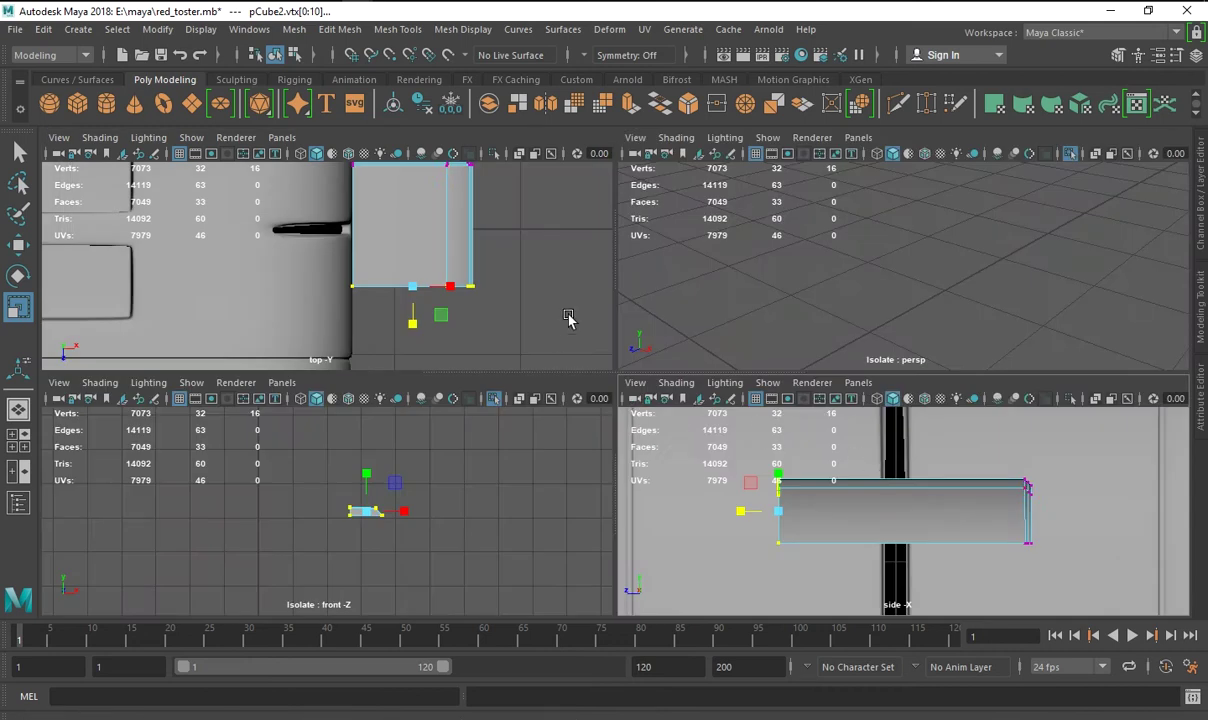
key(space)
key(ctrl+1)
key(f)
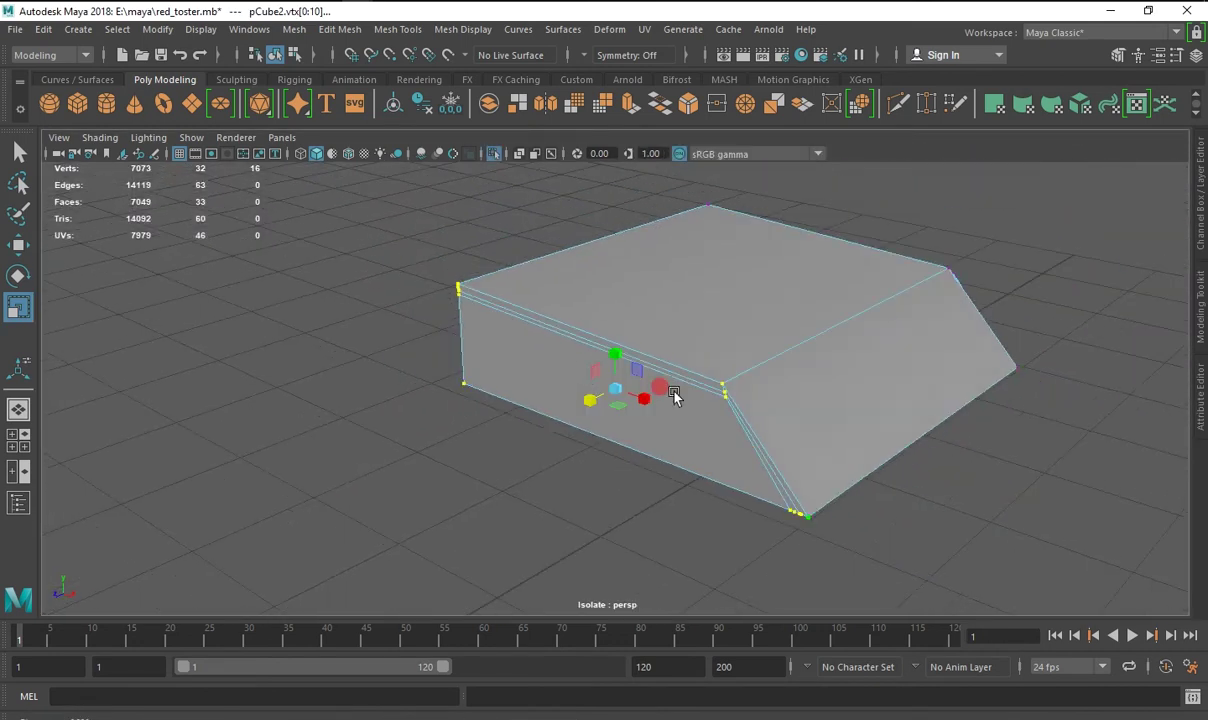
mouse_move(674, 396)
alt+mouse_down()
mouse_move(493, 411)
mouse_move(706, 404)
alt+mouse_up()
right_drag(706, 404, 790, 322)
key(3)
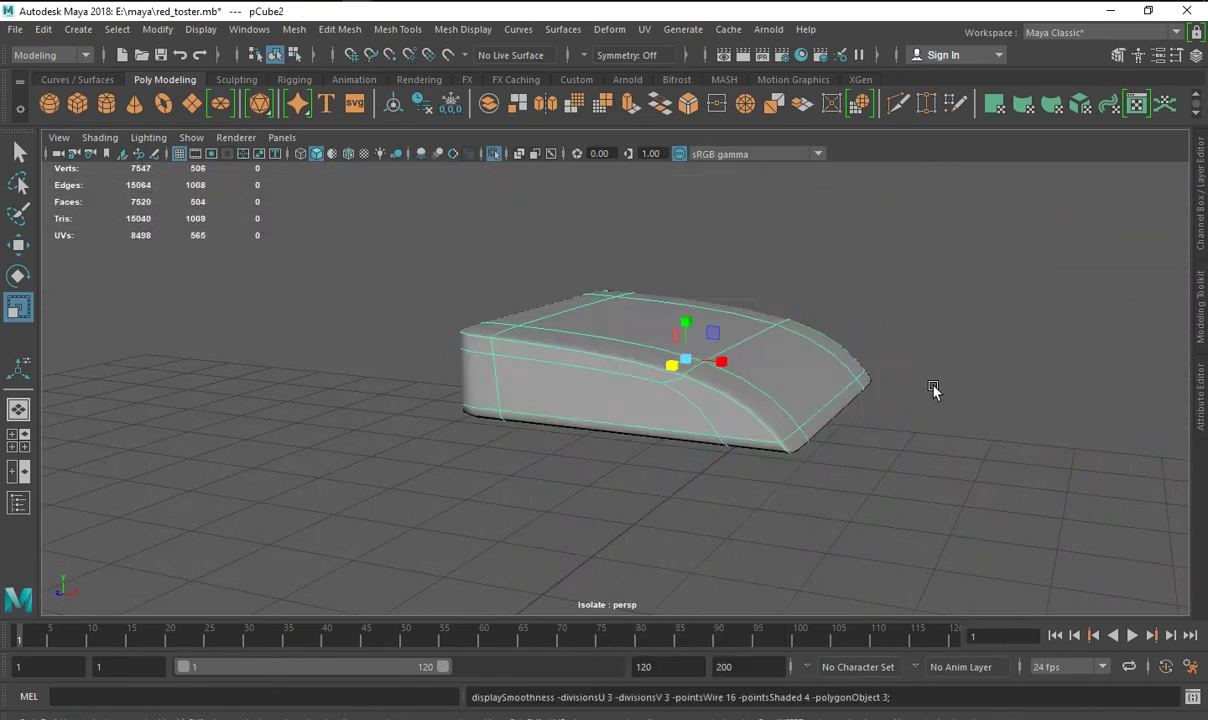
click(744, 480)
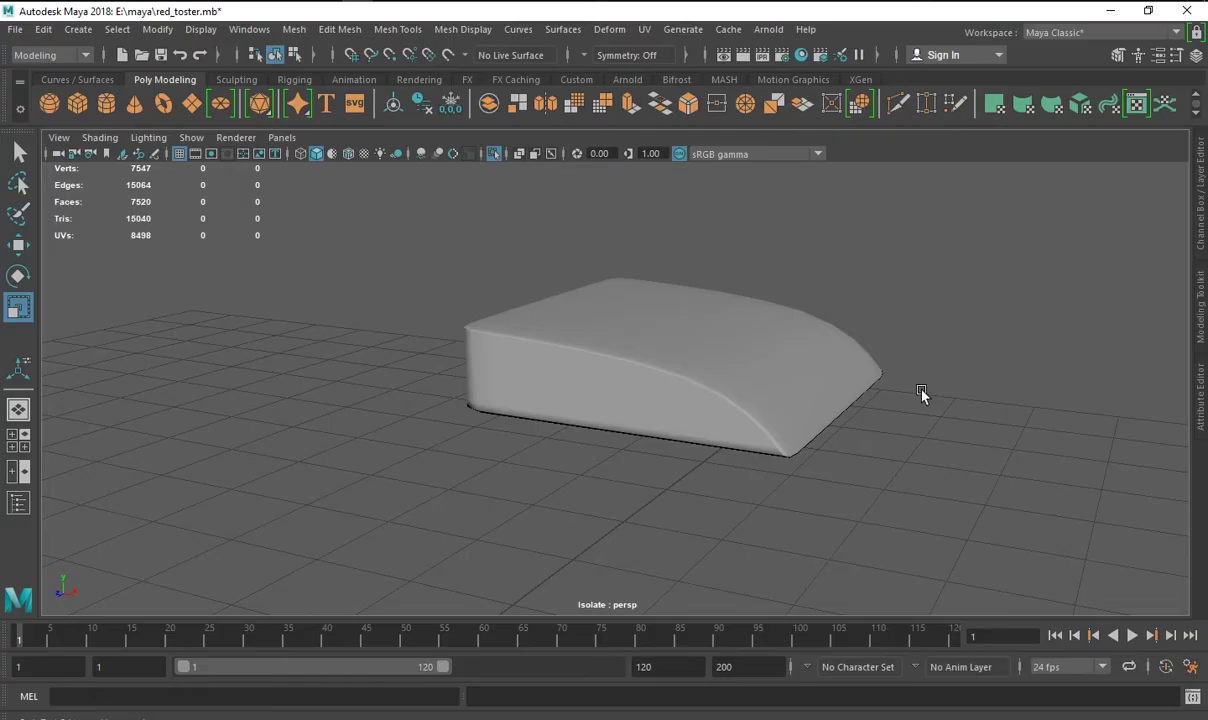
Select the lever box's right-end vertex column in the unsmoothed cage.
click(857, 407)
right_drag(857, 407, 918, 400)
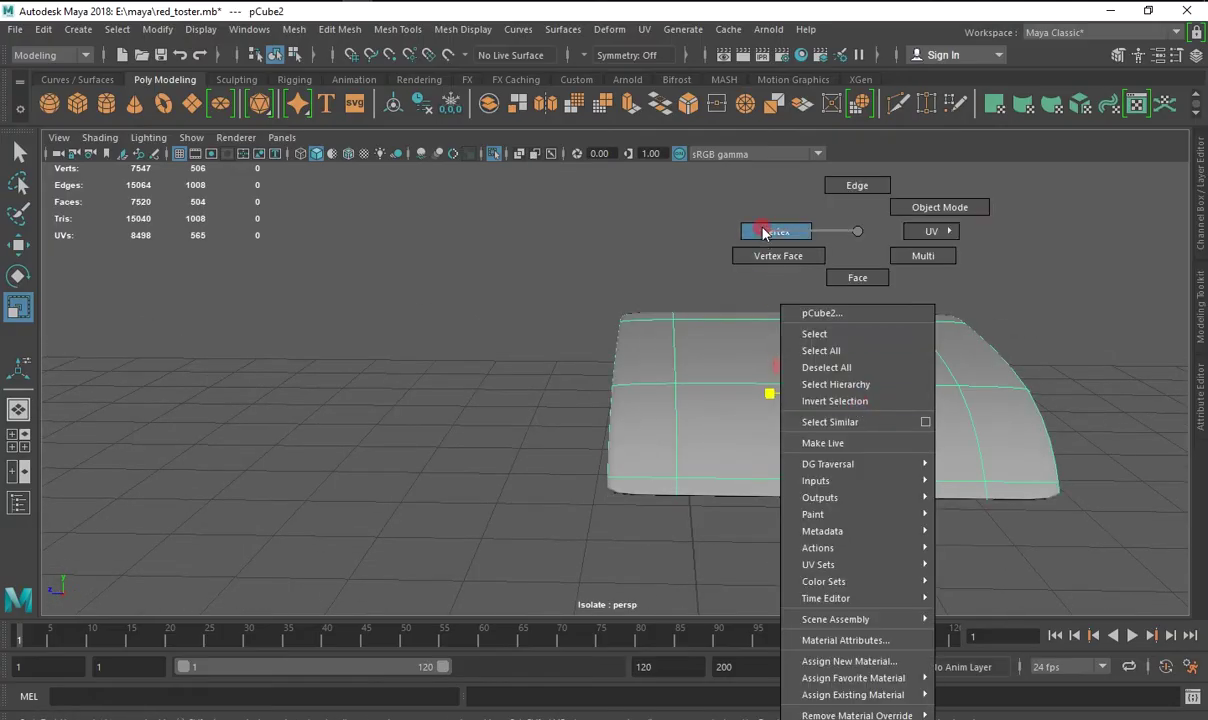
key(1)
mouse_move(857, 240)
mouse_down()
mouse_move(852, 445)
mouse_move(840, 354)
mouse_move(854, 395)
mouse_up()
Merge the duplicate corner vertices on the underside of the lever box.
key(w)
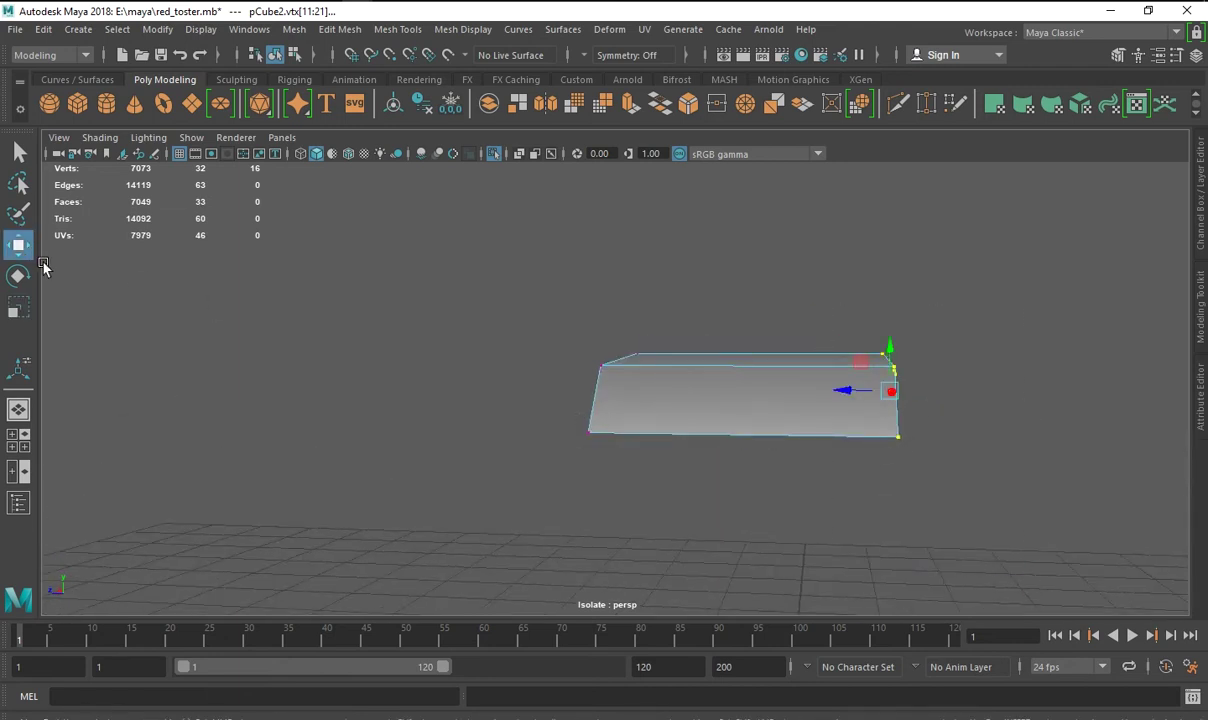
click(386, 426)
mouse_move(598, 407)
alt+mouse_down()
mouse_move(386, 426)
mouse_move(636, 453)
alt+mouse_up()
alt+right_drag(636, 453, 860, 513)
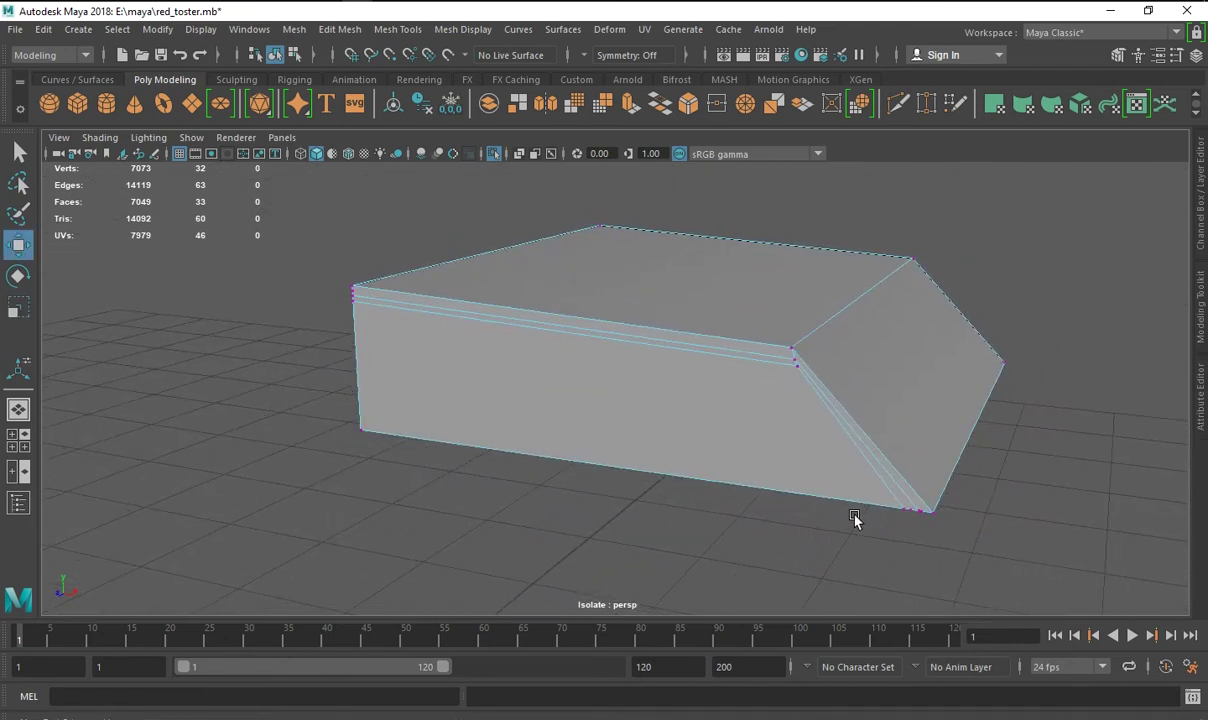
alt+drag(854, 518, 752, 383)
alt+right_drag(752, 383, 954, 526)
mouse_move(954, 526)
alt+mouse_down()
mouse_move(938, 478)
mouse_move(1004, 347)
alt+mouse_up()
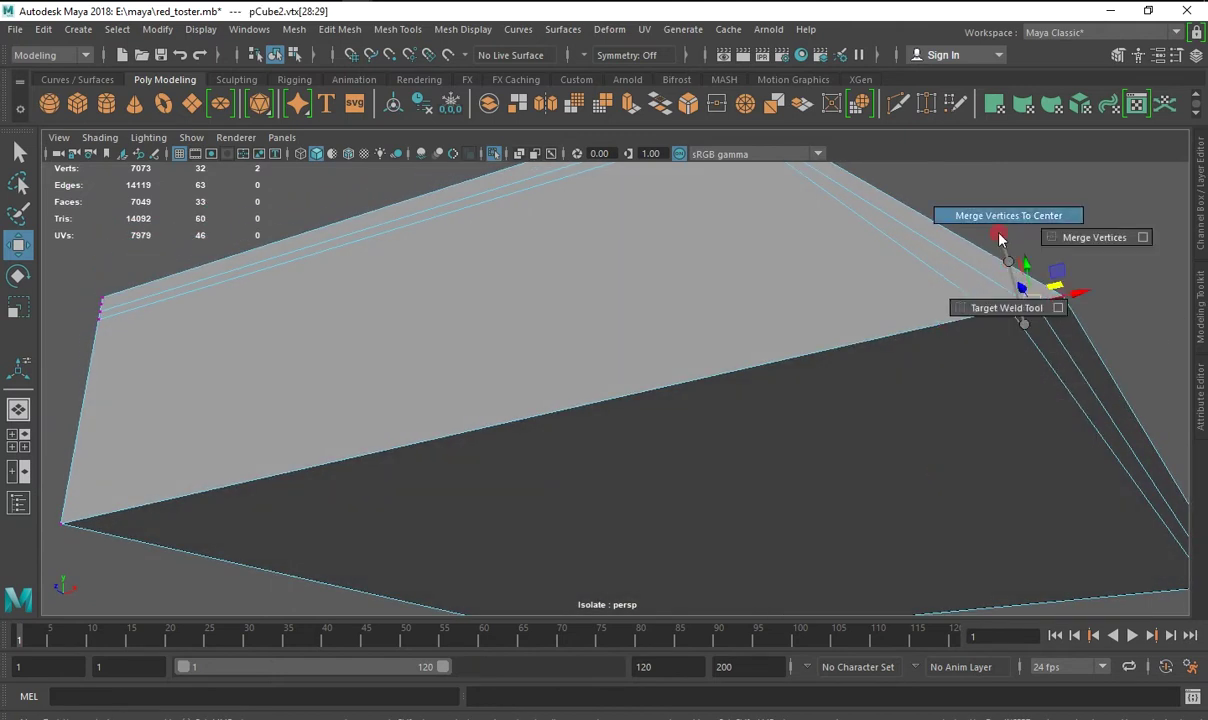
shift+right_drag(1022, 305, 1005, 215)
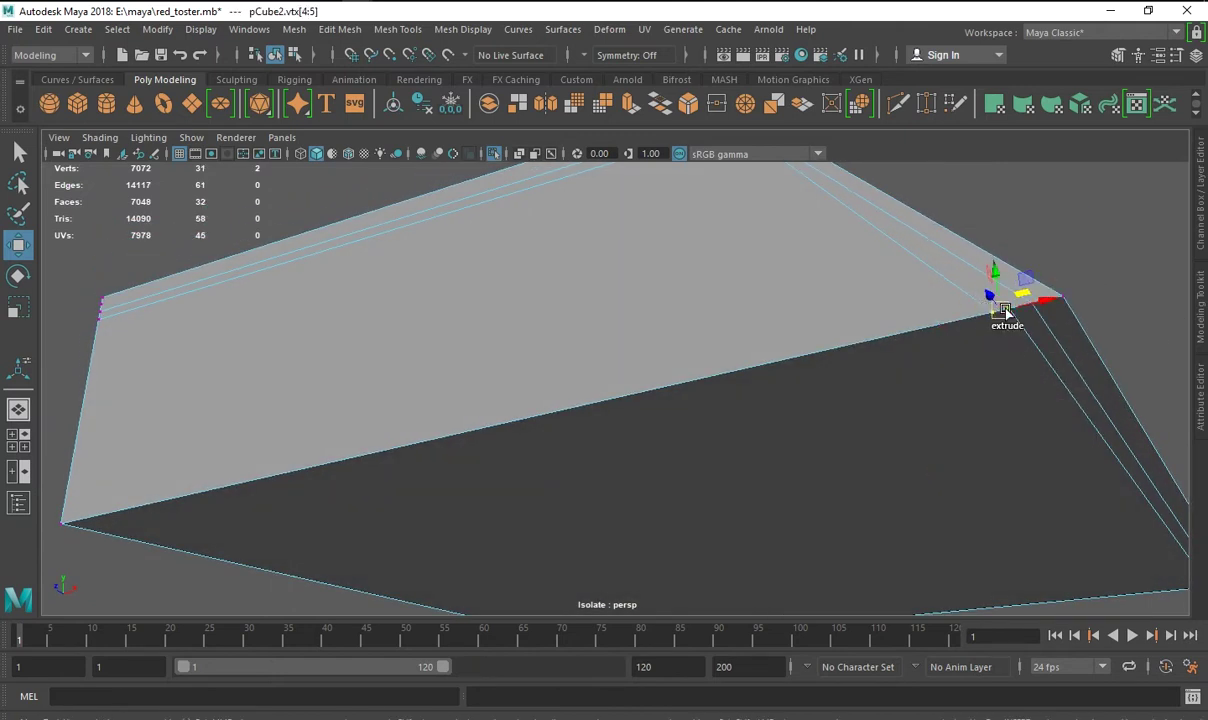
shift+right_drag(1005, 312, 984, 212)
mouse_move(984, 212)
alt+mouse_down()
mouse_move(1014, 380)
mouse_move(887, 367)
mouse_move(752, 395)
mouse_move(647, 369)
alt+mouse_up()
Merge the remaining stray vertices at the top corner and slanted end of the box.
click(588, 232)
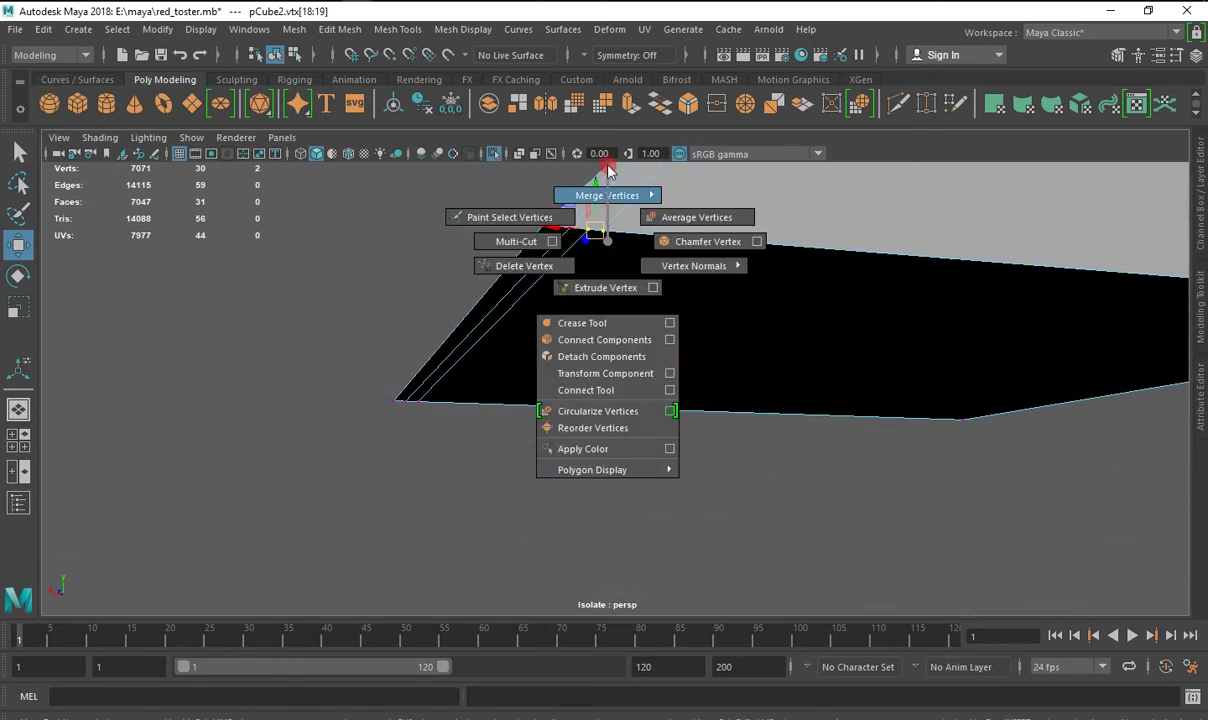
shift+right_drag(609, 243, 580, 229)
mouse_move(580, 229)
alt+mouse_down()
mouse_move(580, 328)
mouse_move(1119, 493)
mouse_move(841, 426)
mouse_move(857, 404)
alt+mouse_up()
click(843, 410)
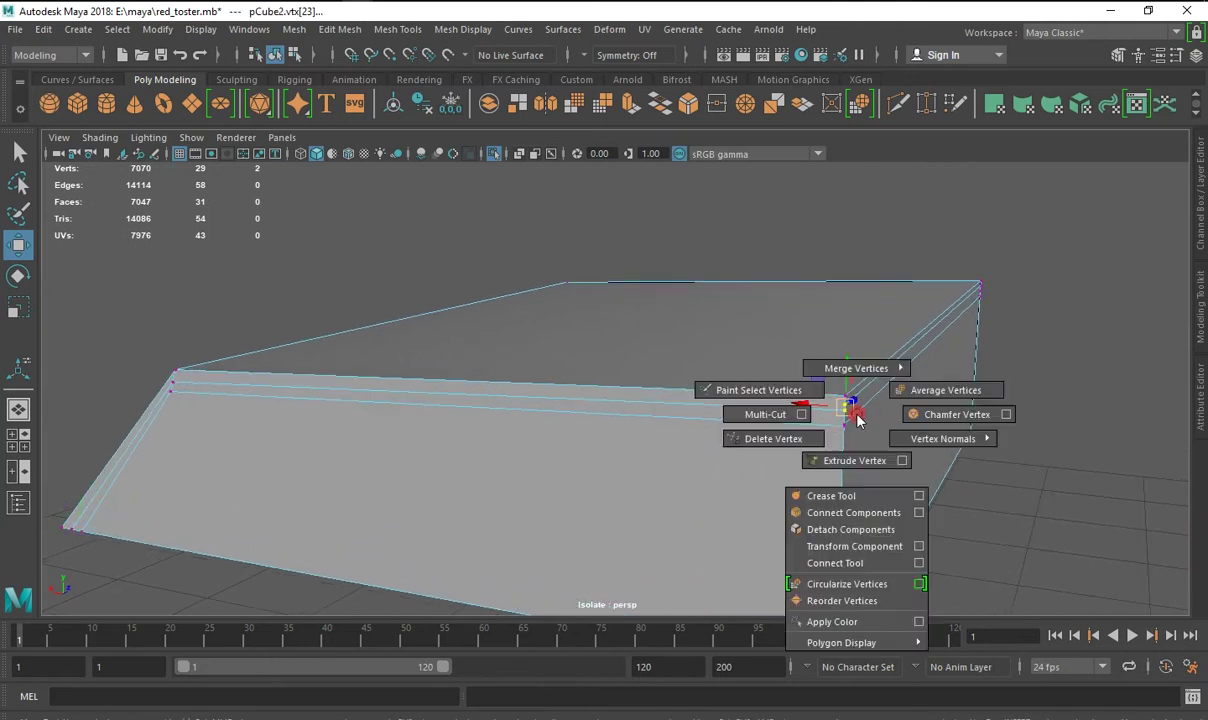
shift+right_drag(843, 410, 798, 364)
mouse_move(906, 391)
alt+mouse_down()
mouse_move(828, 437)
mouse_move(940, 500)
mouse_move(898, 499)
mouse_move(355, 283)
alt+mouse_up()
shift+right_drag(364, 251, 326, 216)
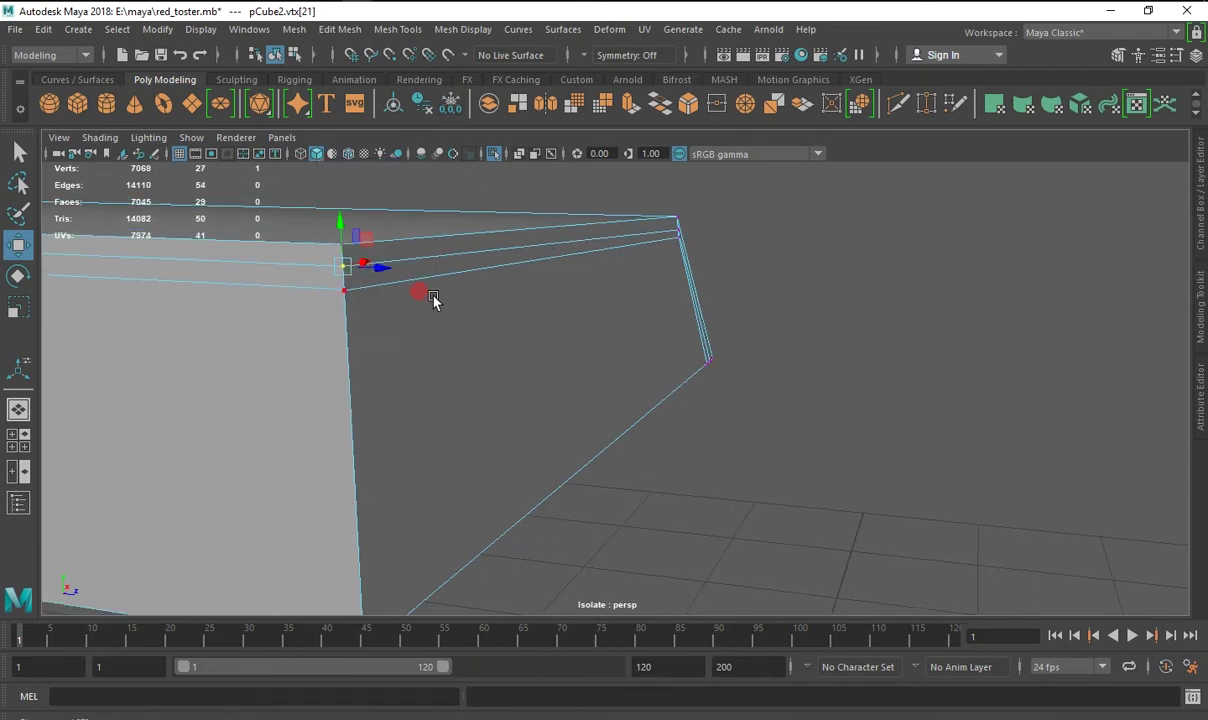
mouse_move(431, 299)
alt+mouse_down()
mouse_move(501, 353)
mouse_move(554, 347)
mouse_move(528, 399)
mouse_move(674, 439)
mouse_move(741, 485)
mouse_move(850, 498)
mouse_move(1054, 458)
mouse_move(744, 461)
mouse_move(987, 453)
mouse_move(443, 485)
alt+mouse_up()
In the side view, add a vertical edge loop and bevel it into two loops at fraction 0.657.
key(space)
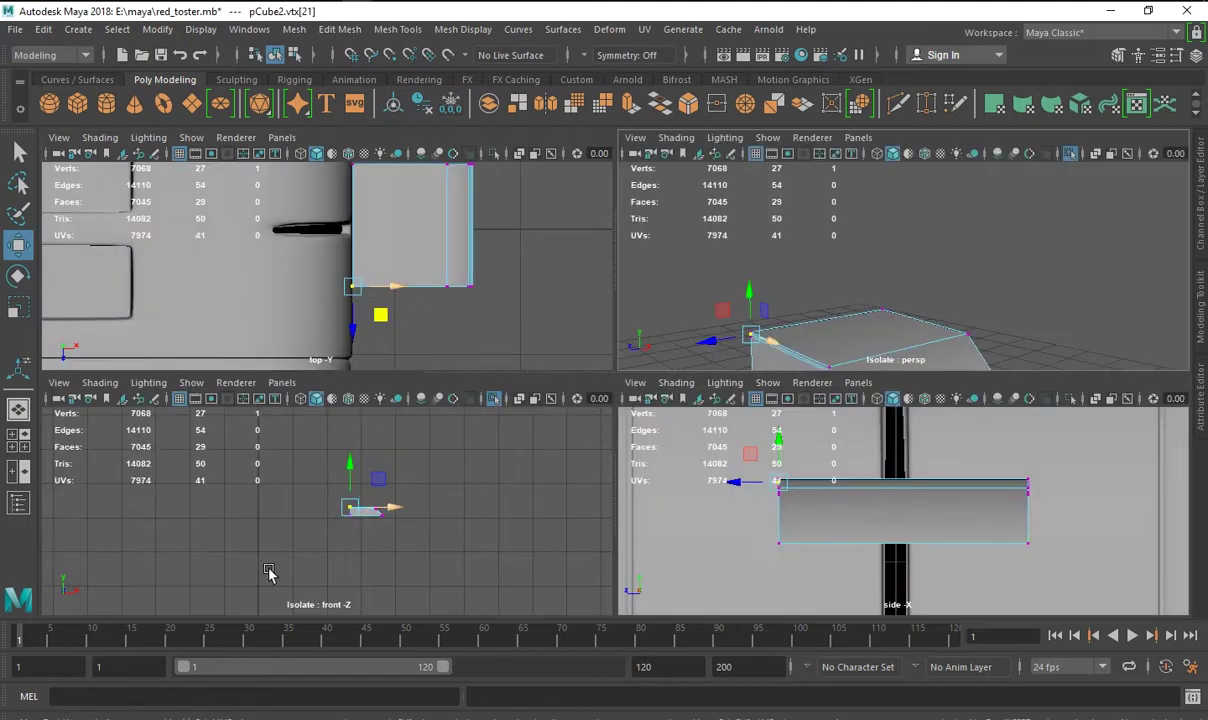
key(space)
right_drag(555, 337, 566, 313)
click(607, 343)
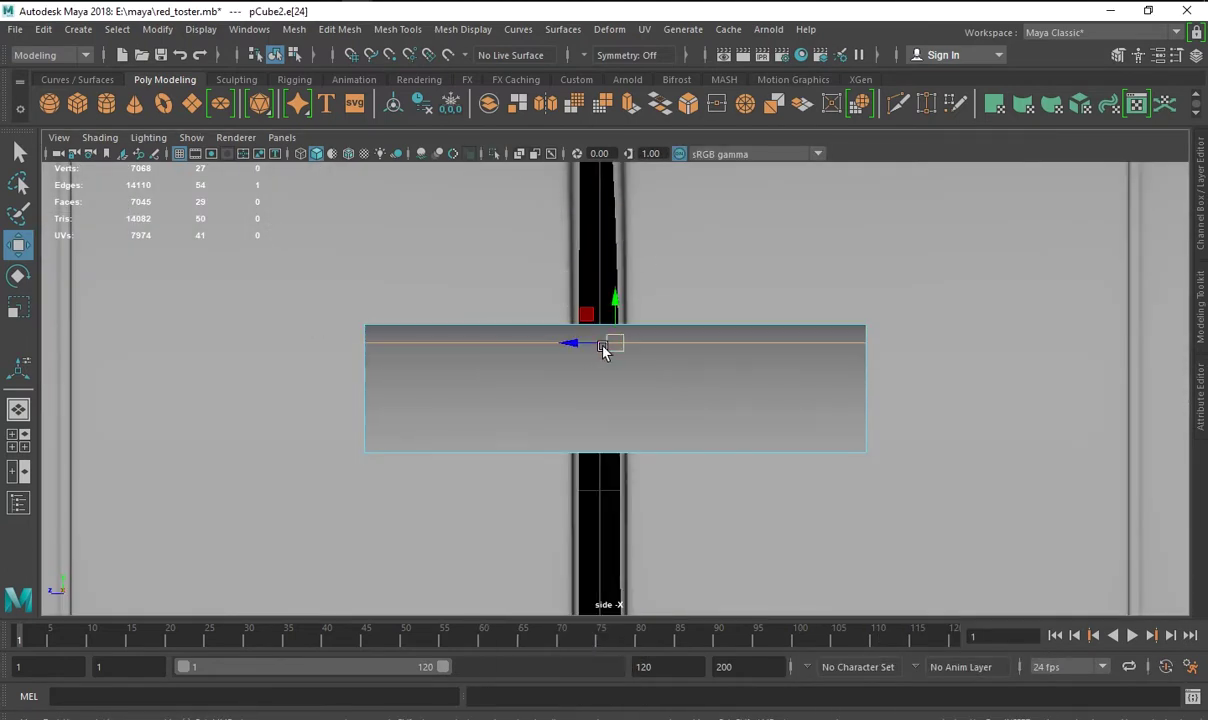
shift+right_drag(525, 355, 620, 407)
click(688, 104)
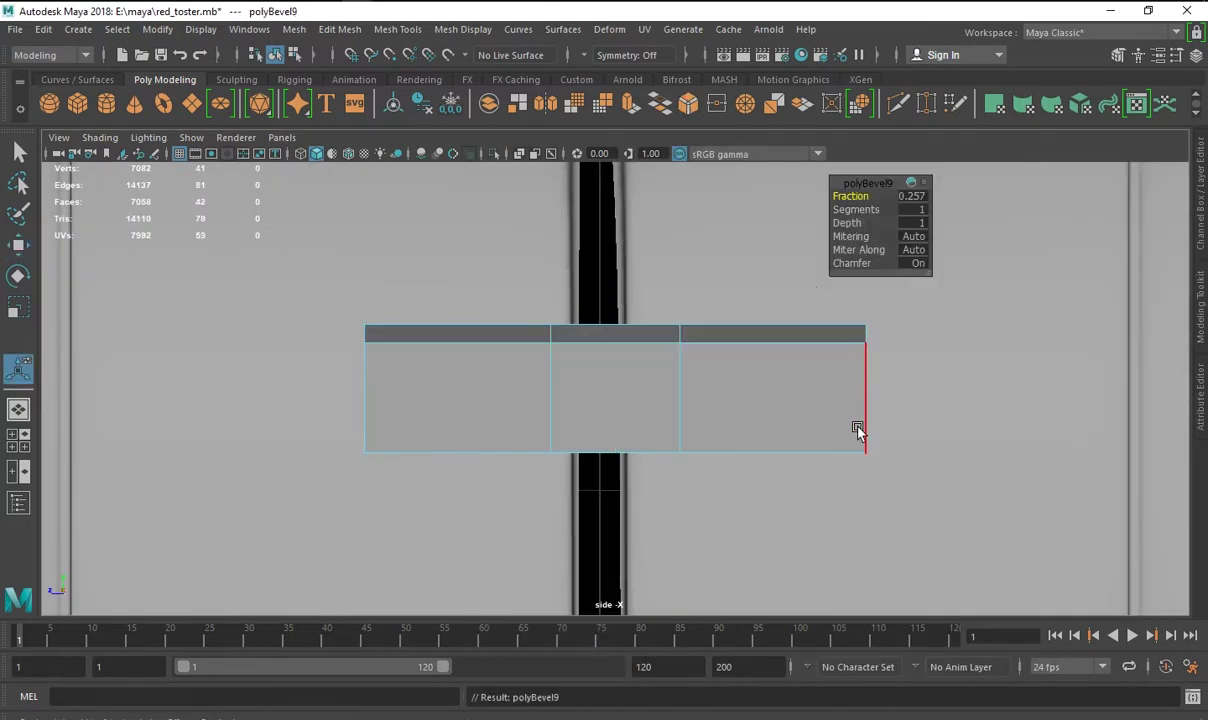
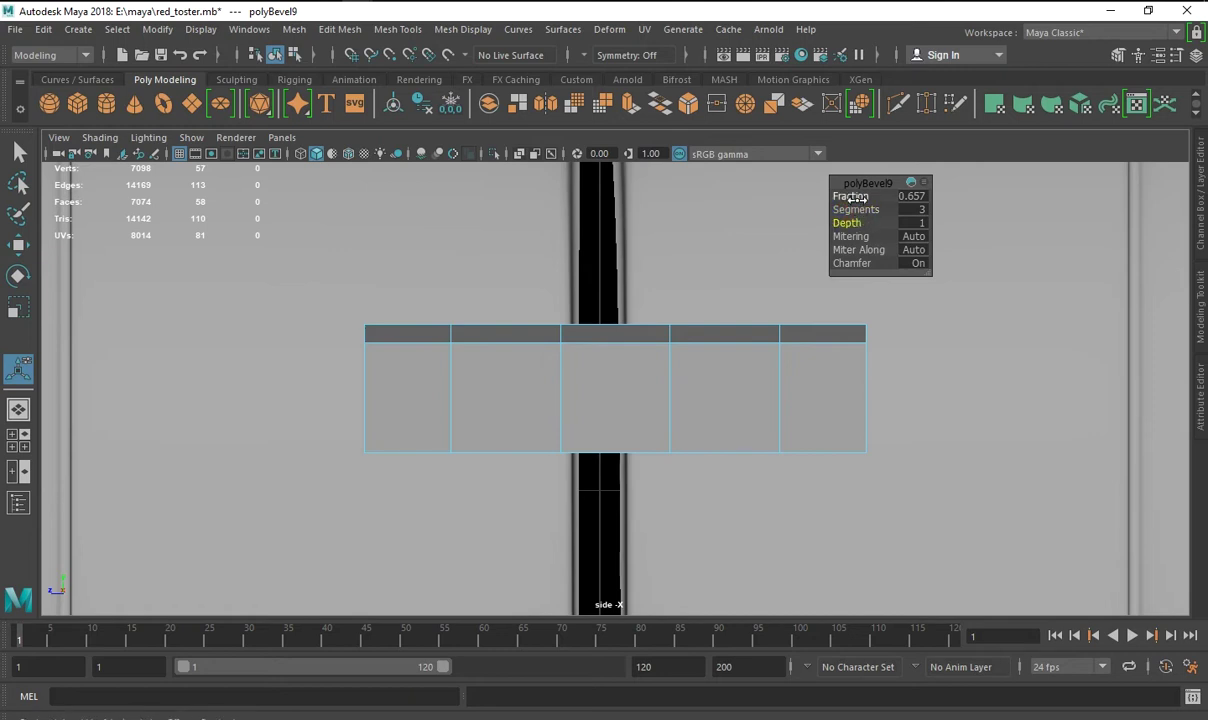
Tune the body bevel to fraction 0.657 with 3 segments, then switch to edge mode.
drag(857, 197, 855, 205)
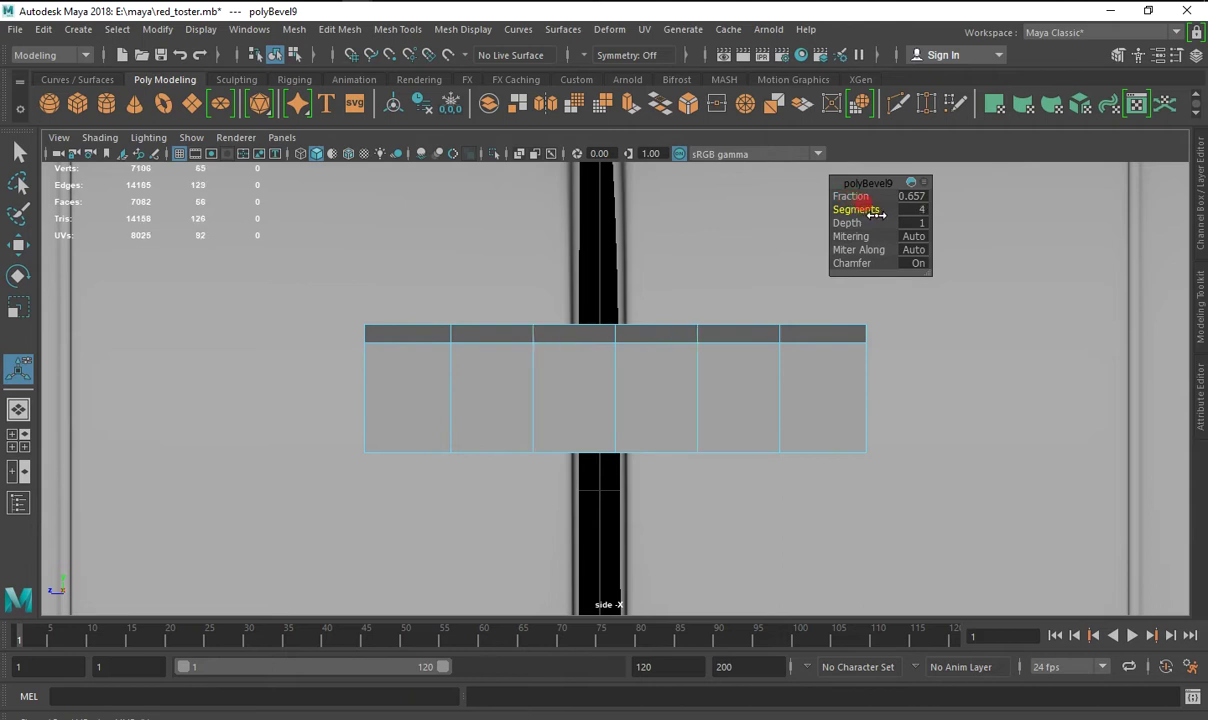
drag(888, 221, 888, 222)
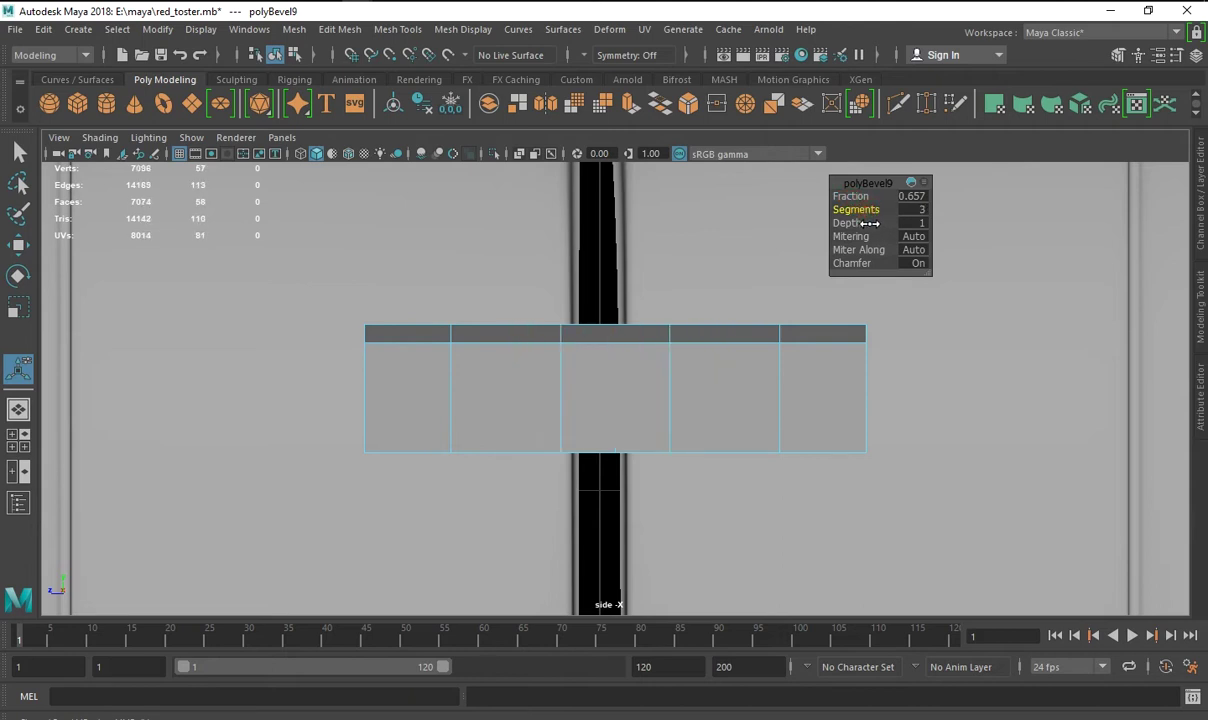
right_drag(674, 232, 680, 186)
Add a second vertical edge to the selection and look down on the body from above.
key(q)
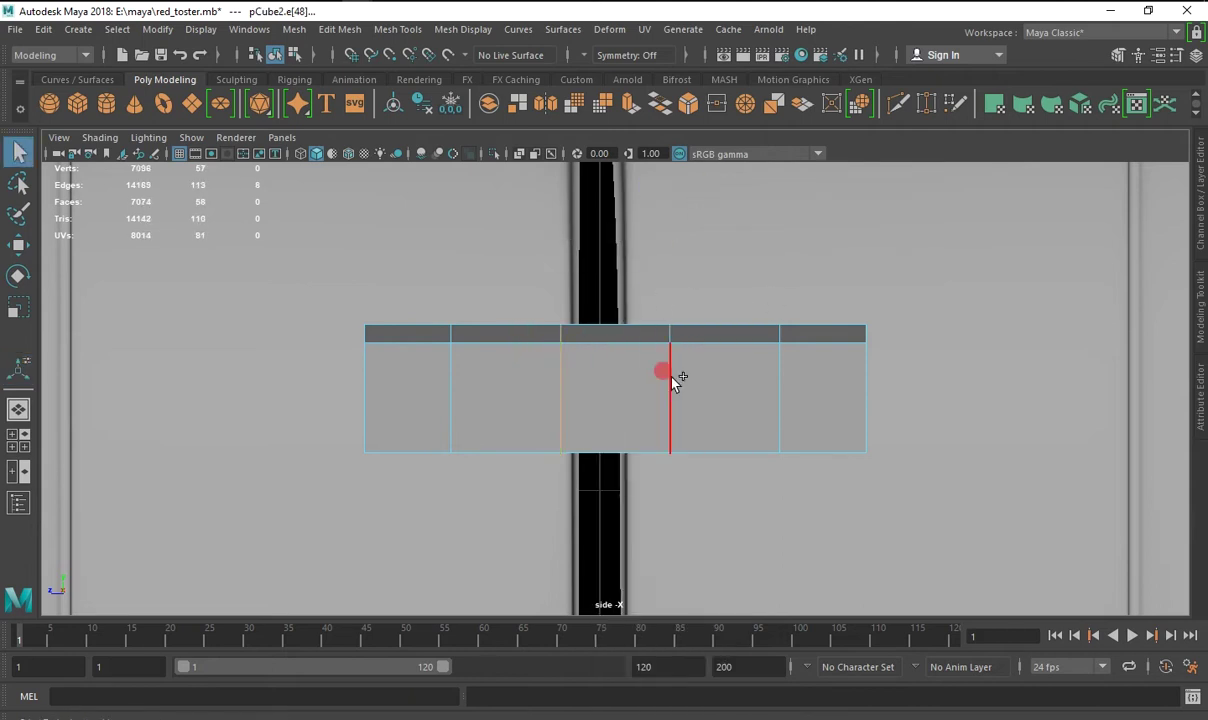
shift+click(671, 380)
key(r)
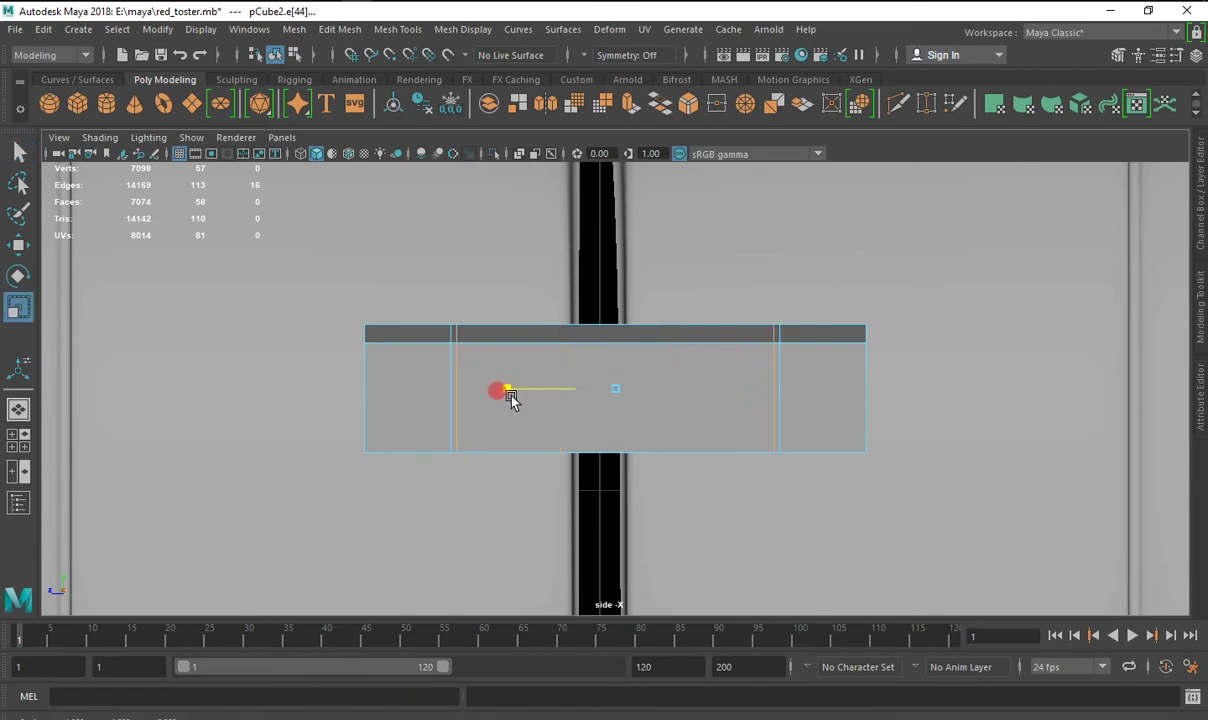
key(space)
key(space)
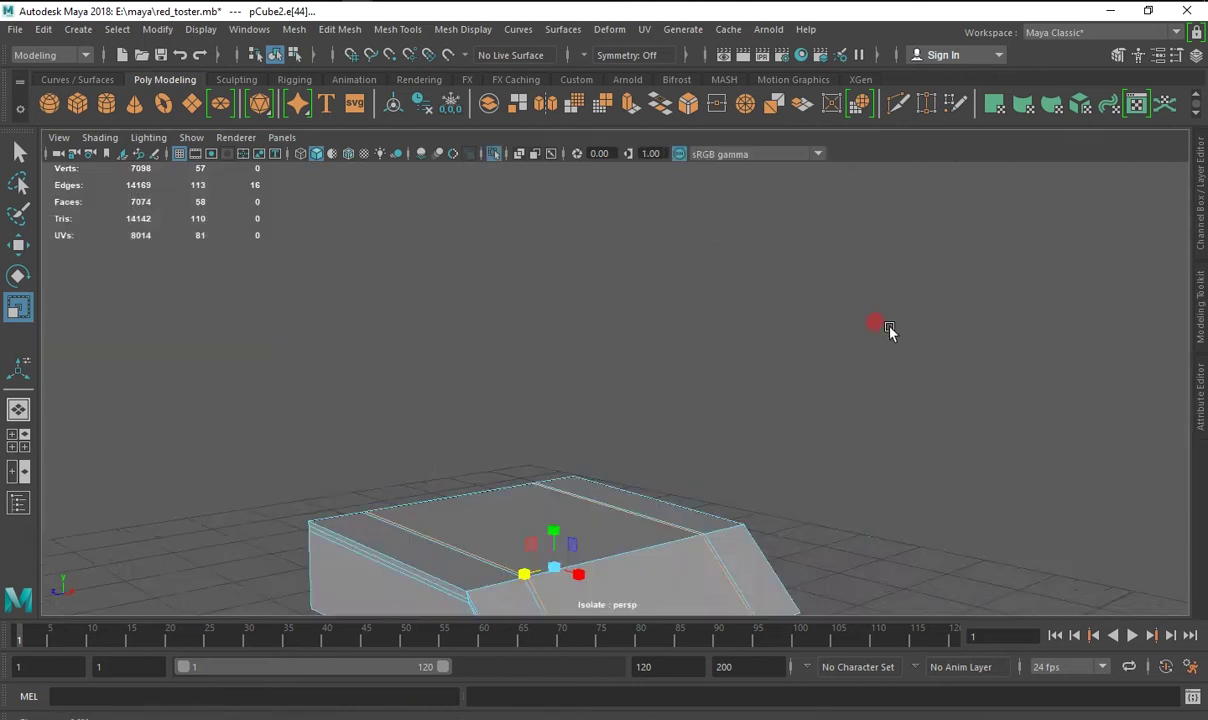
mouse_move(754, 408)
alt+mouse_down()
mouse_move(701, 426)
mouse_move(609, 518)
mouse_move(545, 526)
mouse_move(600, 545)
mouse_move(580, 462)
mouse_move(518, 570)
alt+mouse_up()
mouse_move(601, 585)
alt+mouse_down()
mouse_move(650, 547)
mouse_move(581, 495)
alt+mouse_up()
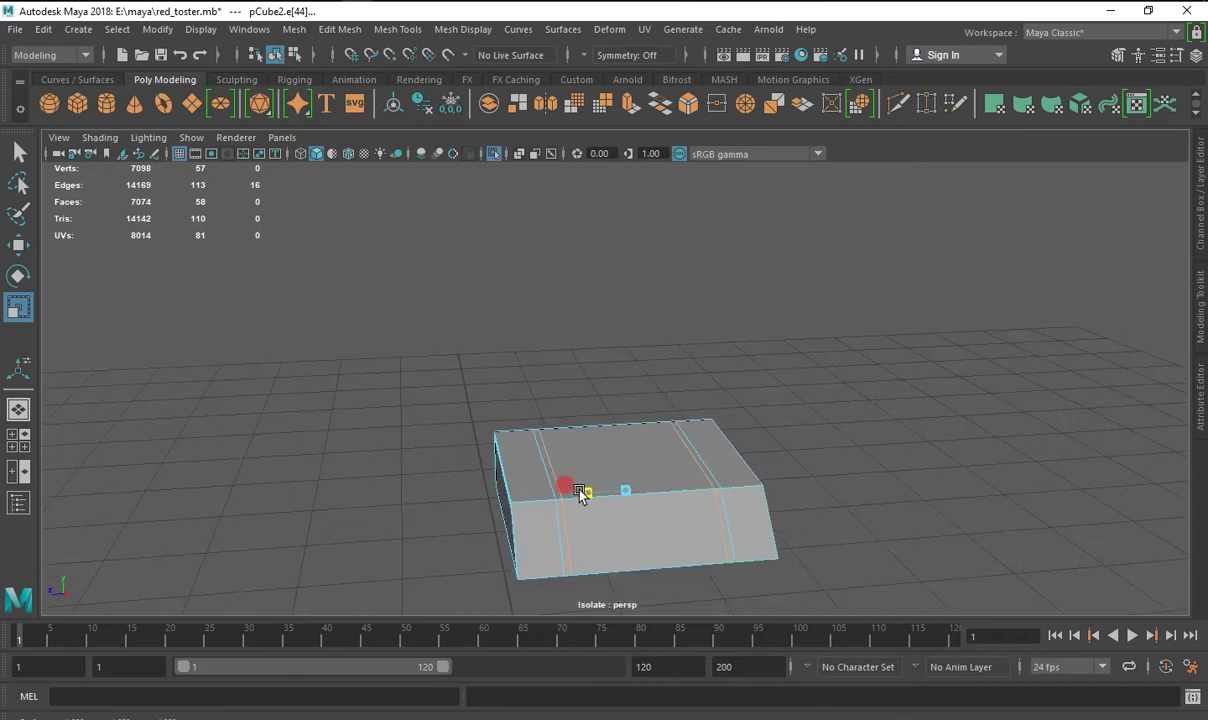
key(space)
key(space)
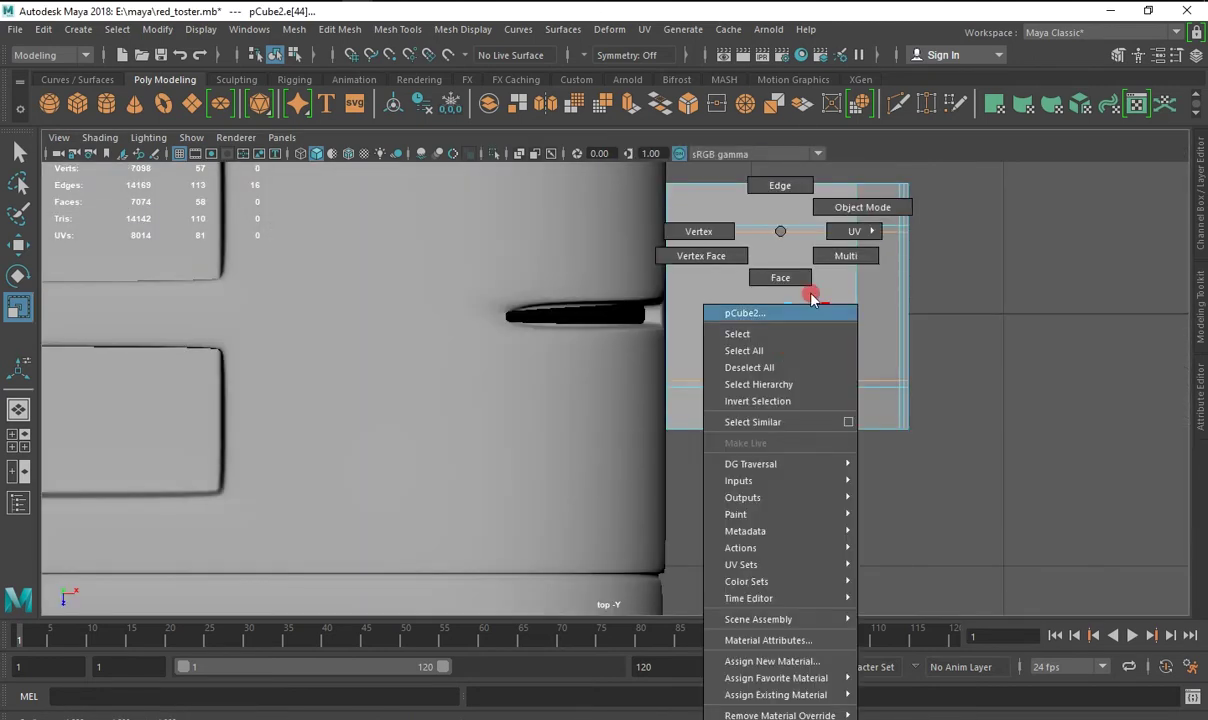
Try selecting the large top face and the small corner faces, then clear the selection.
right_drag(782, 345, 780, 279)
click(782, 275)
click(717, 372)
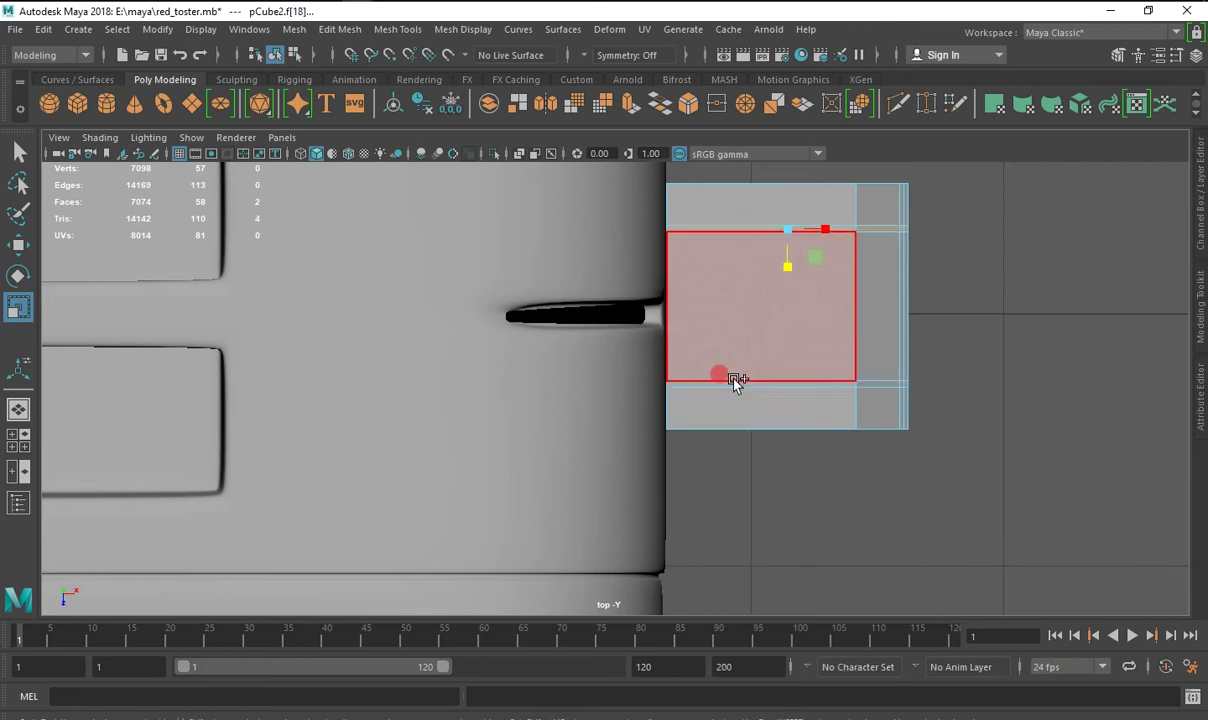
click(882, 402)
key(space)
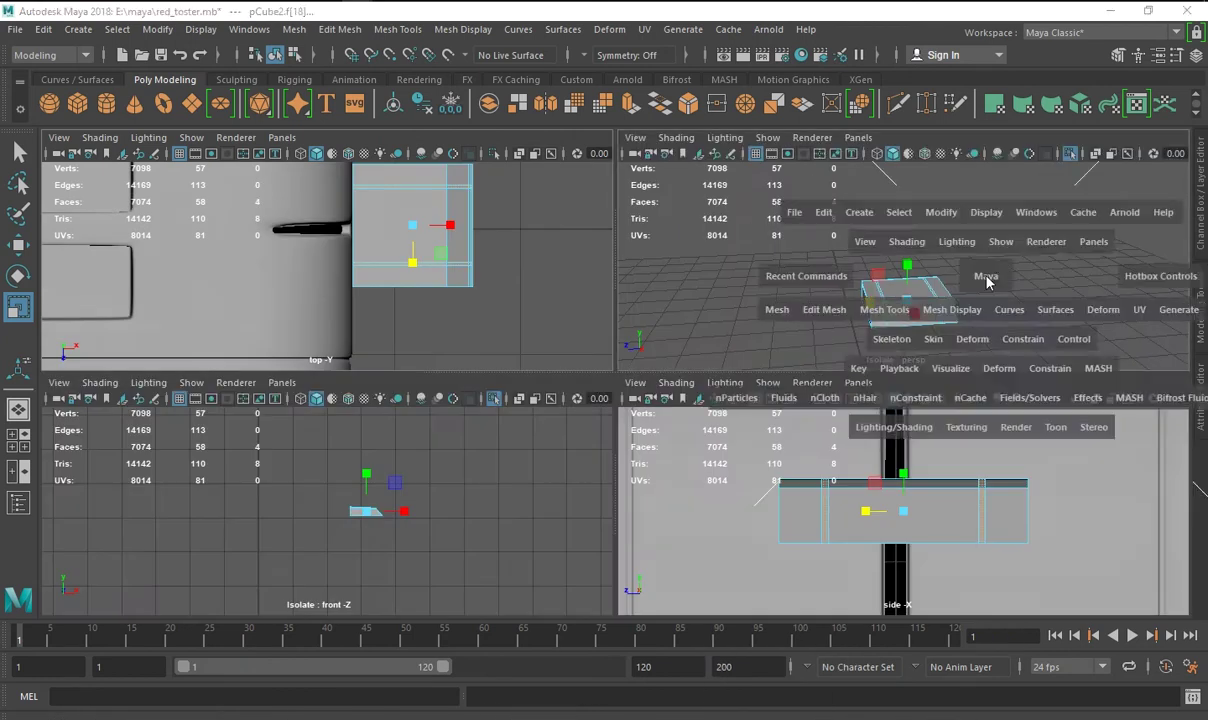
key(ctrl+1)
mouse_move(779, 469)
alt+mouse_down()
mouse_move(725, 550)
mouse_move(640, 483)
alt+mouse_up()
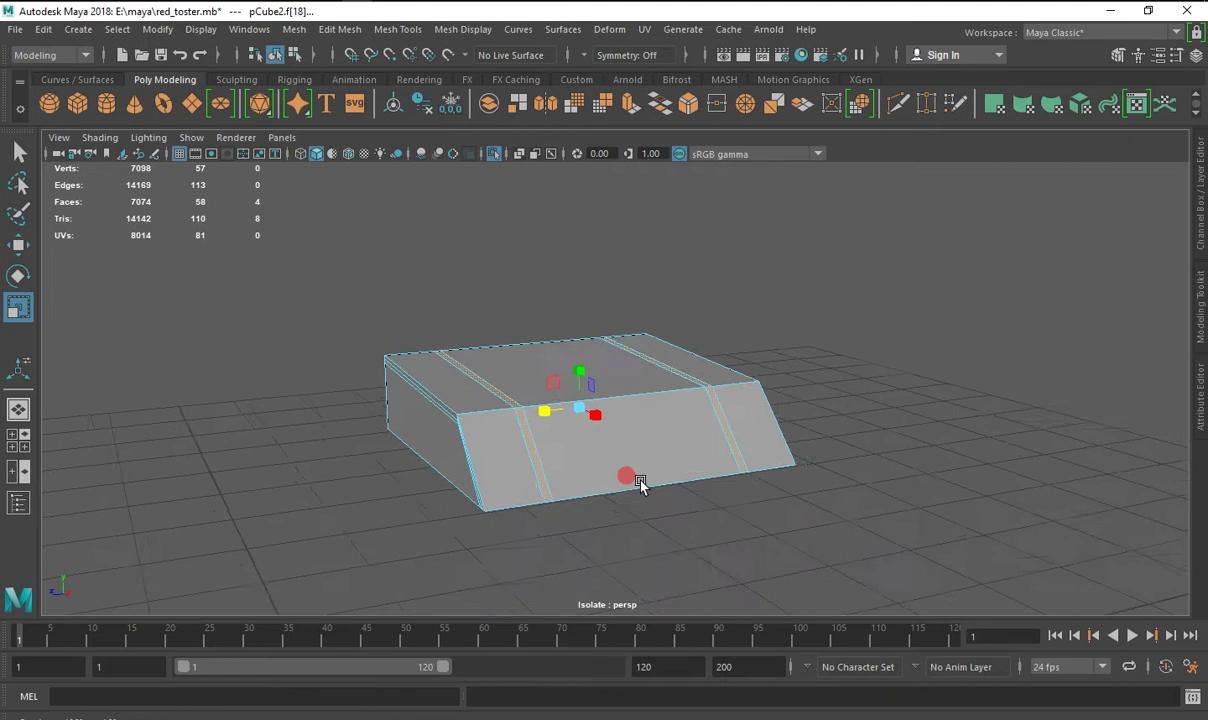
click(666, 561)
Select the edge ring from a front-face edge and insert a horizontal edge loop through it.
right_drag(534, 412, 573, 203)
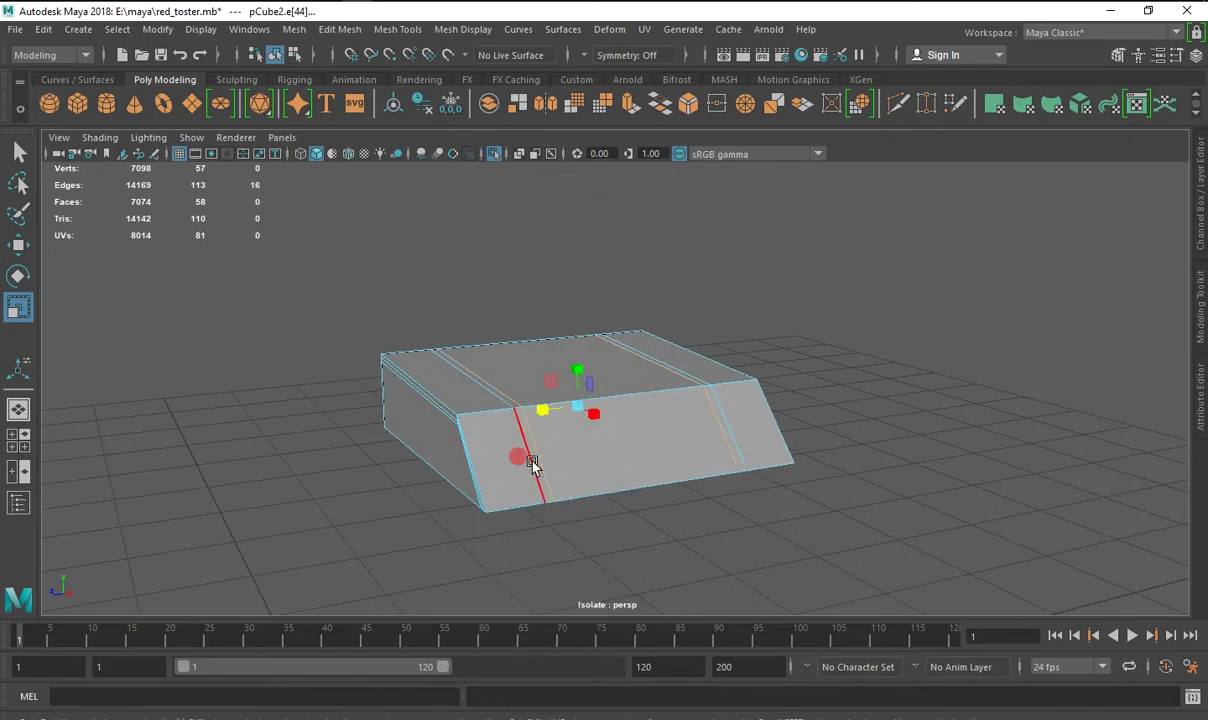
click(531, 460)
mouse_move(530, 452)
shift+right_down()
mouse_move(530, 405)
mouse_move(440, 421)
shift+right_up()
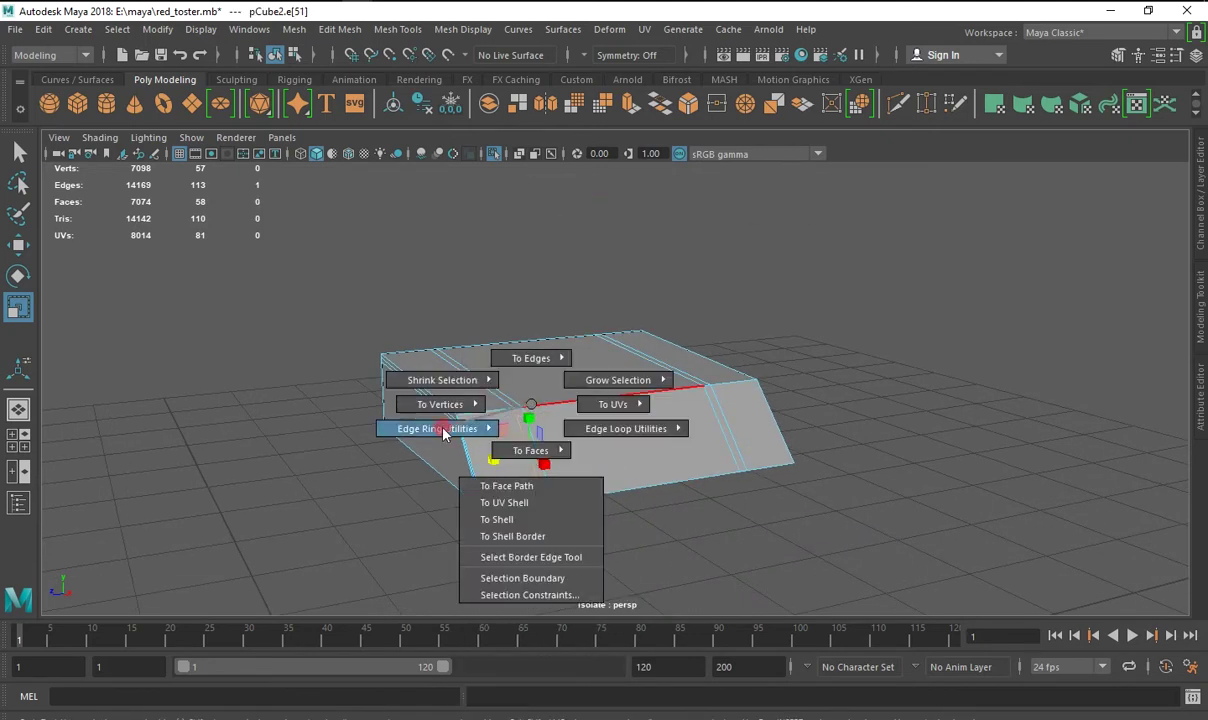
right_drag(527, 233, 531, 245)
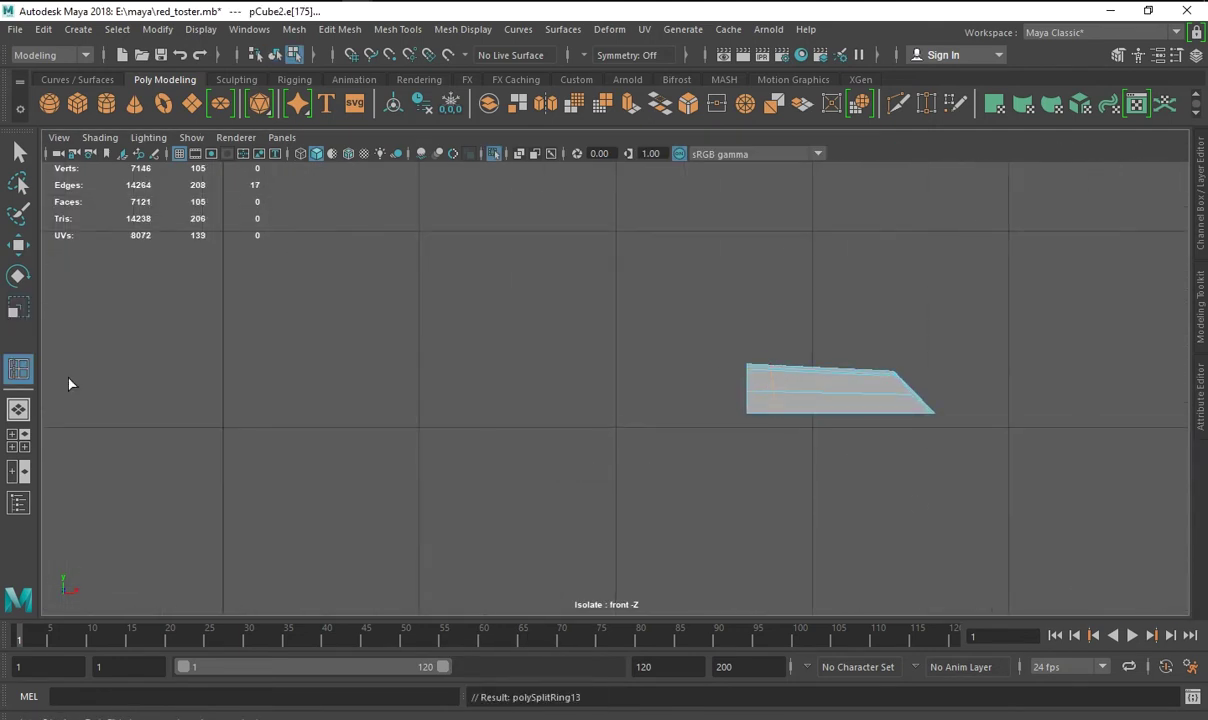
Select the top face strip and side face and extrude them with thickness -0.01.
click(18, 309)
key(space)
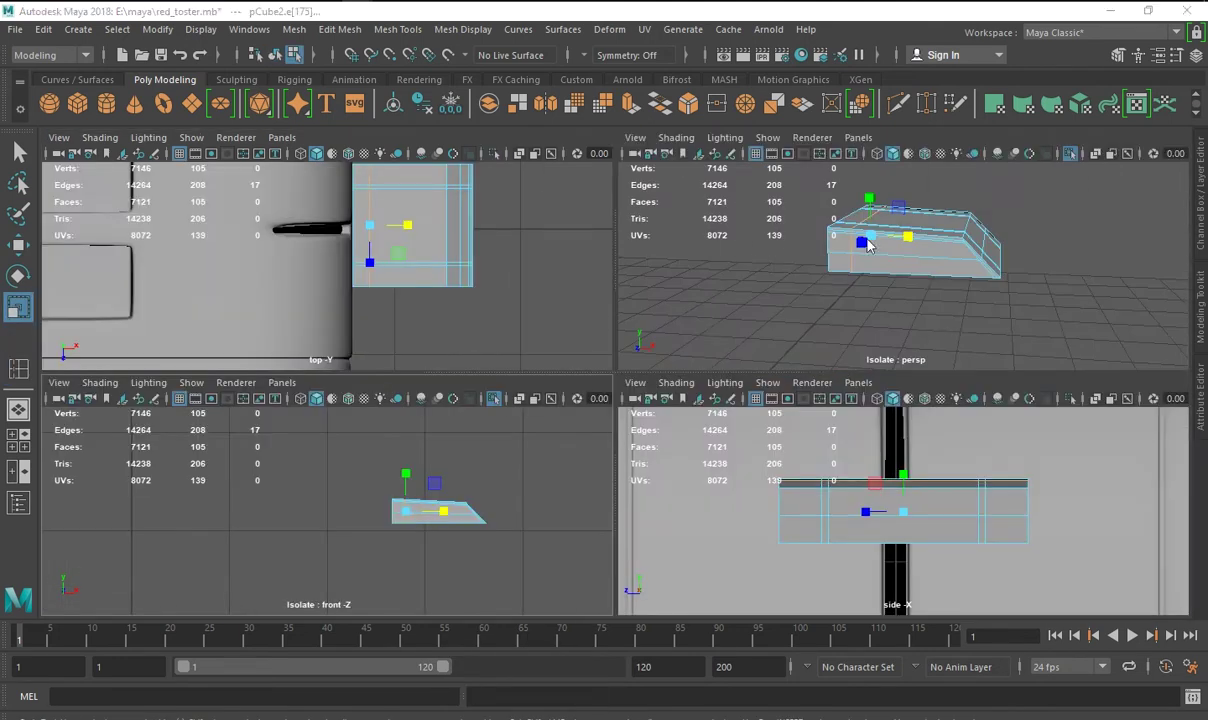
key(space)
alt+drag(712, 404, 501, 231)
right_drag(501, 231, 503, 277)
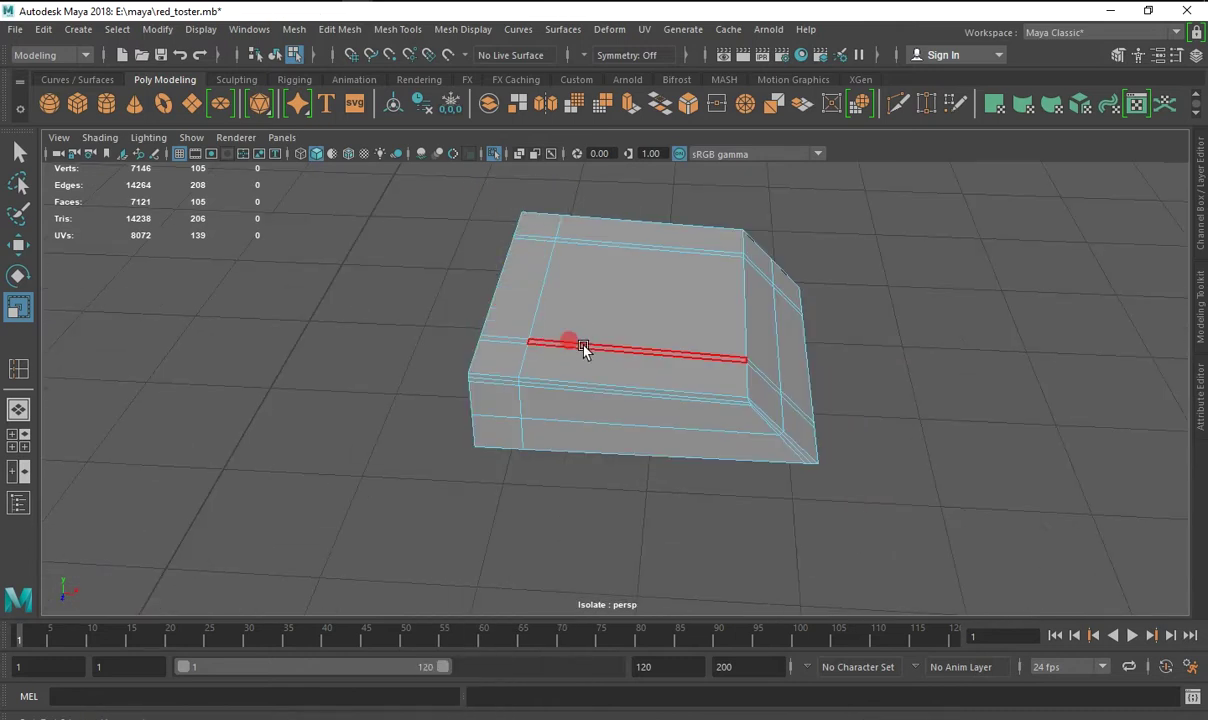
click(743, 267)
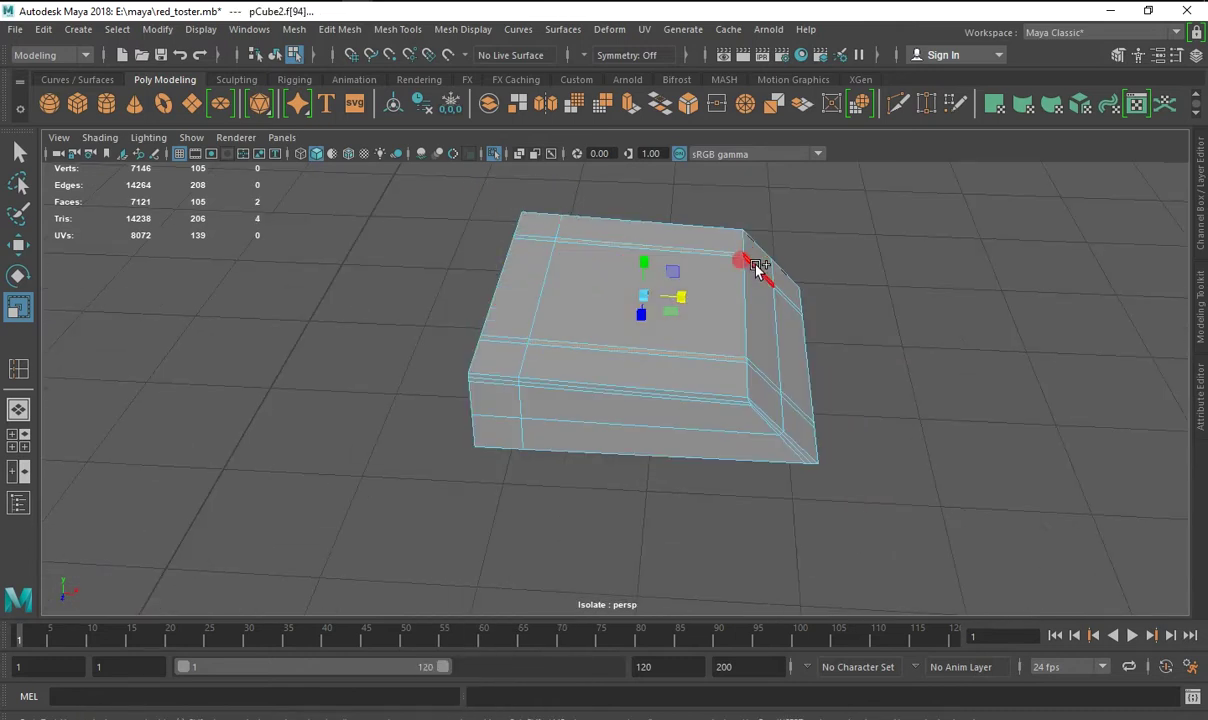
shift+click(757, 268)
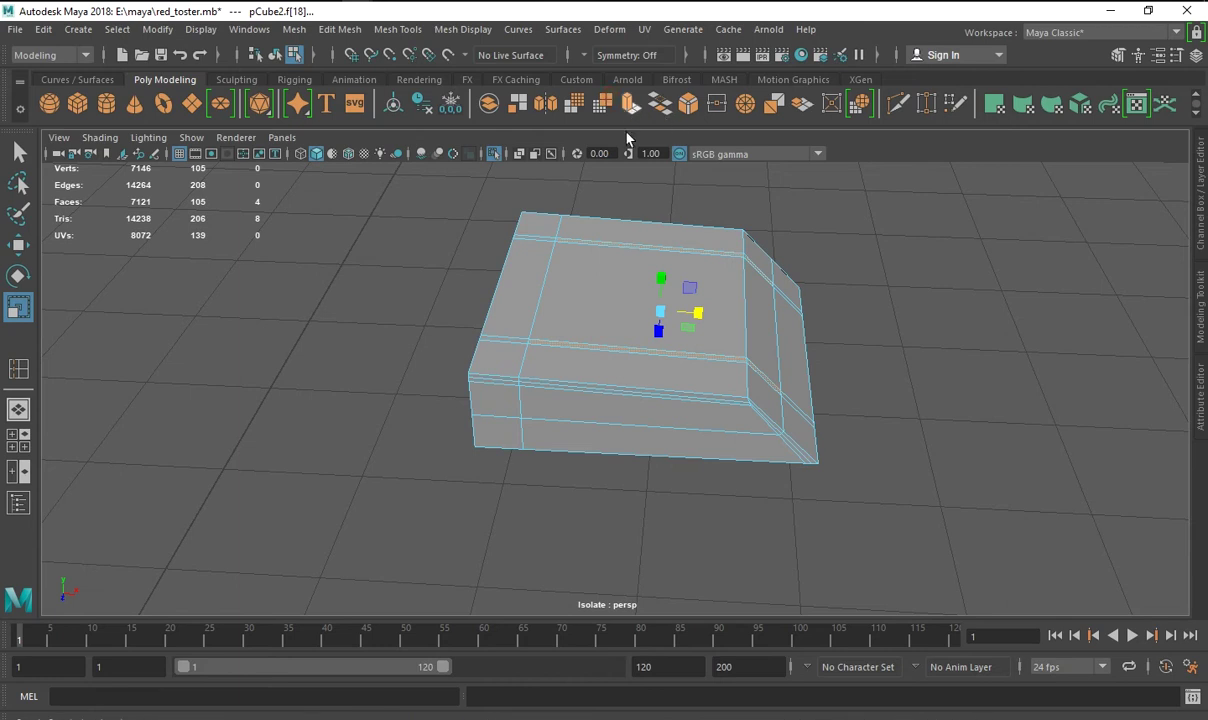
click(630, 103)
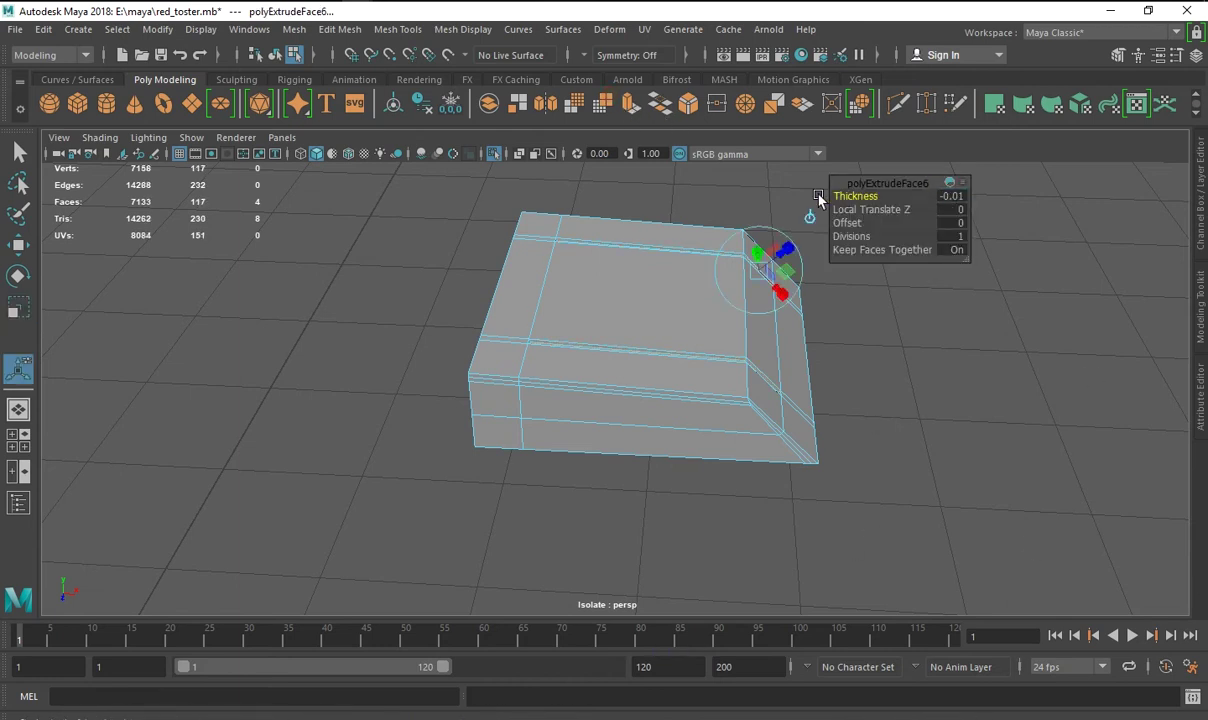
Preview the body smoothed, then undo back to the blocky unsmoothed form.
key(F8)
alt+drag(693, 332, 917, 404)
key(3)
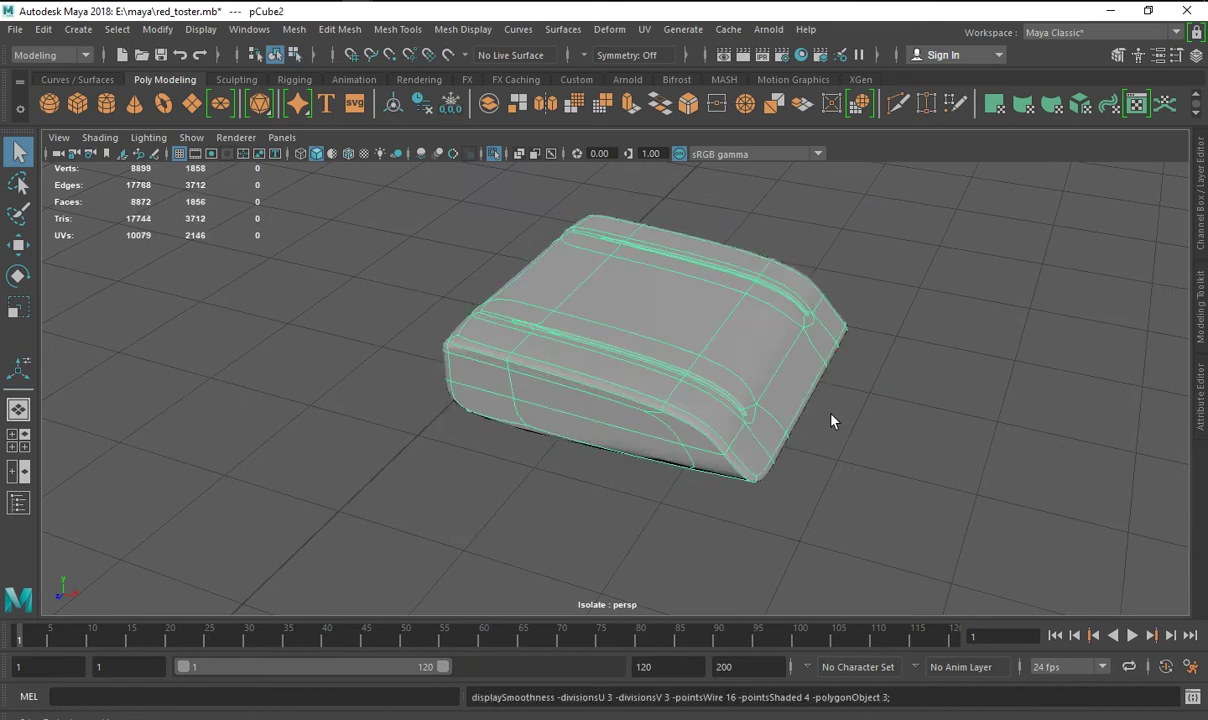
key(ctrl+z)
key(ctrl+z)
key(ctrl+z)
key(ctrl+z)
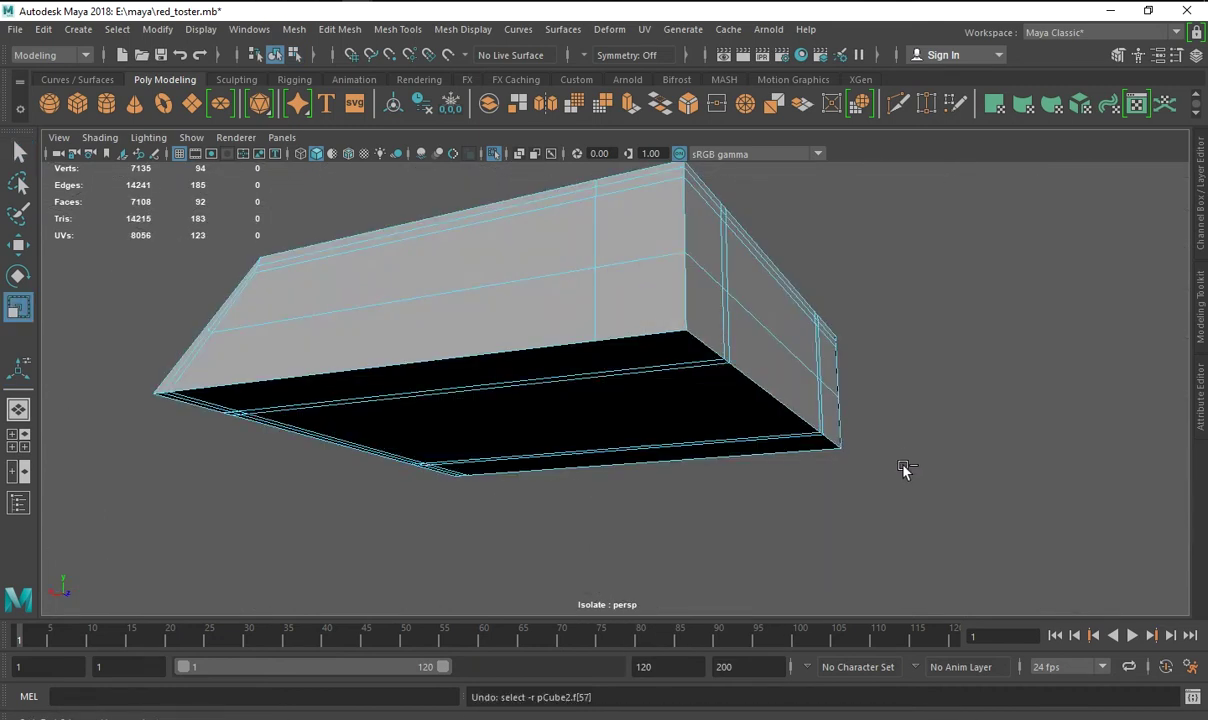
Box-select the body's end faces in the front view and delete them.
mouse_move(903, 470)
alt+mouse_down()
mouse_move(741, 410)
mouse_move(847, 431)
mouse_move(598, 364)
mouse_move(725, 400)
mouse_move(666, 305)
mouse_move(634, 342)
alt+mouse_up()
click(590, 345)
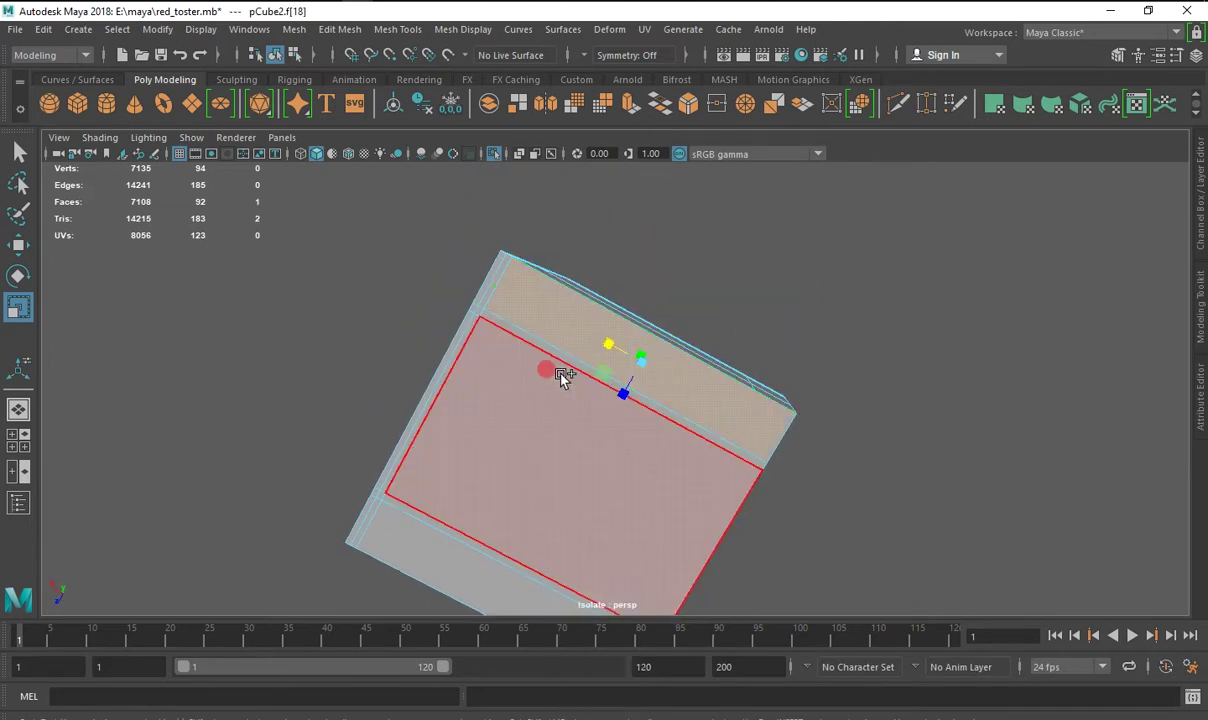
double_click(545, 356)
mouse_move(488, 324)
alt+mouse_down()
mouse_move(588, 399)
mouse_move(508, 484)
alt+mouse_up()
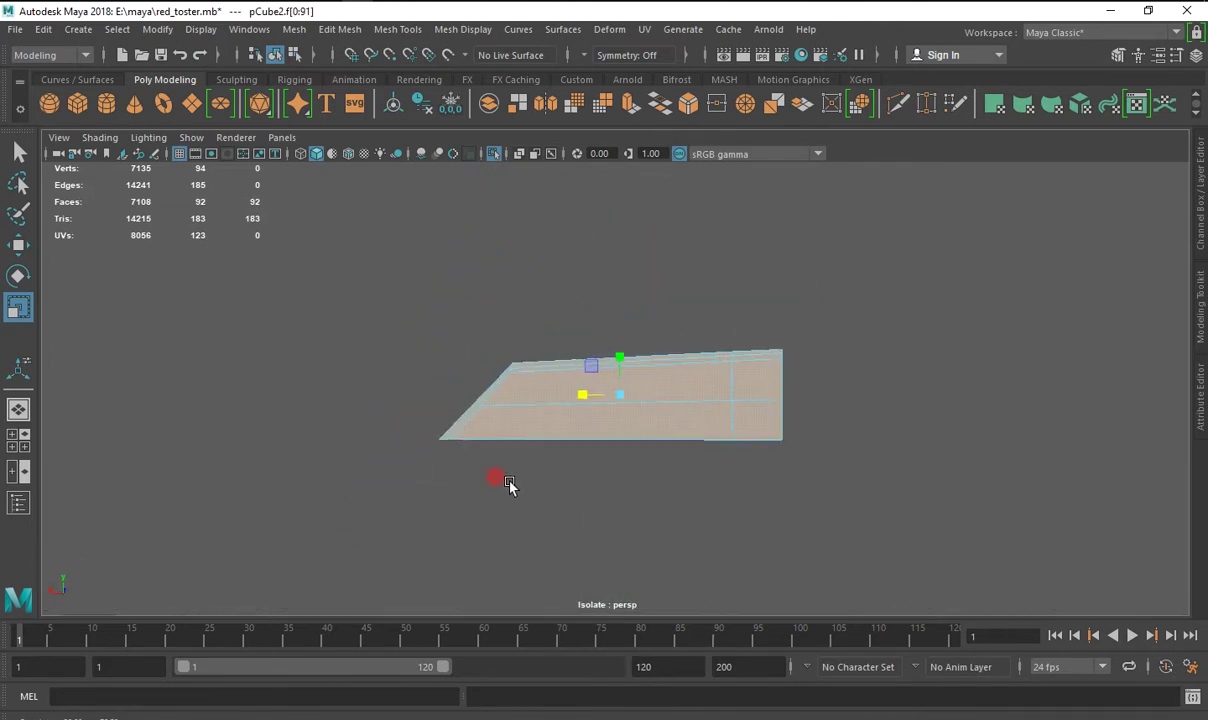
key(space)
key(space)
drag(452, 327, 936, 400)
key(space)
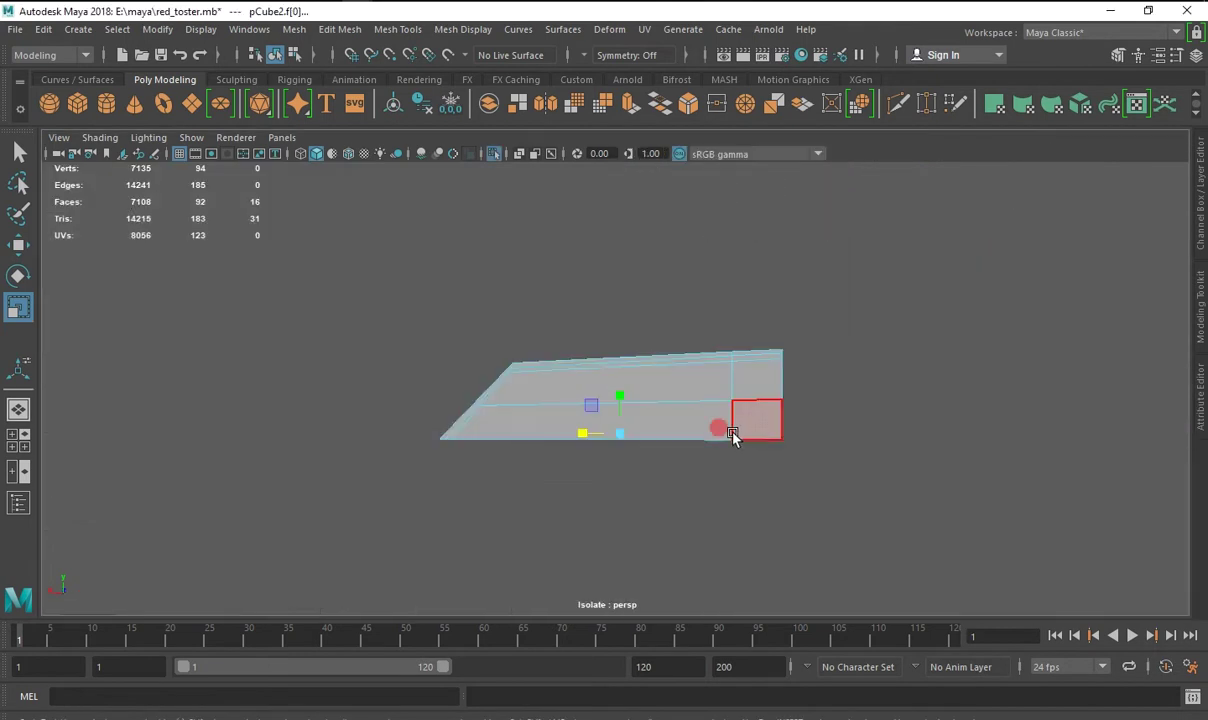
alt+drag(691, 407, 658, 348)
key(Delete)
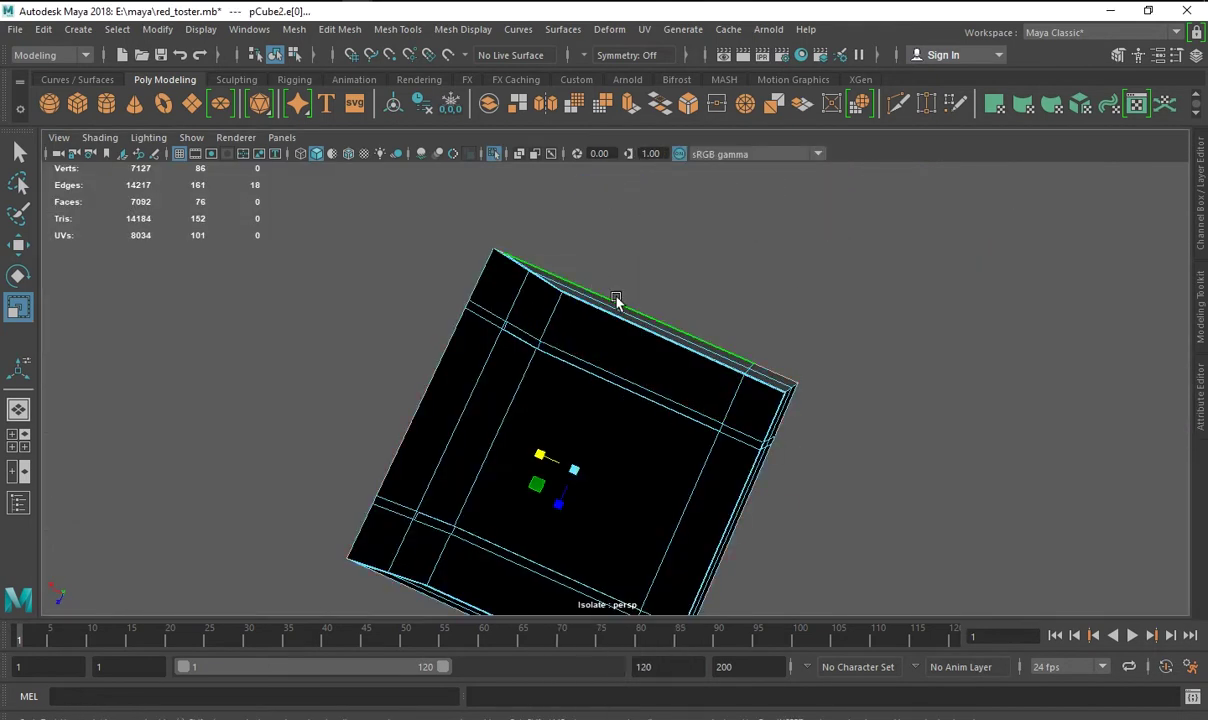
Cap the open side with Fill Hole and check the smoothed preview before returning to blocky view.
shift+right_drag(617, 302, 598, 539)
mouse_move(936, 488)
alt+mouse_down()
mouse_move(525, 442)
mouse_move(715, 470)
mouse_move(782, 440)
mouse_move(790, 361)
mouse_move(700, 380)
mouse_move(657, 356)
mouse_move(715, 221)
mouse_move(563, 488)
mouse_move(600, 330)
alt+mouse_up()
click(558, 453)
click(646, 393)
key(1)
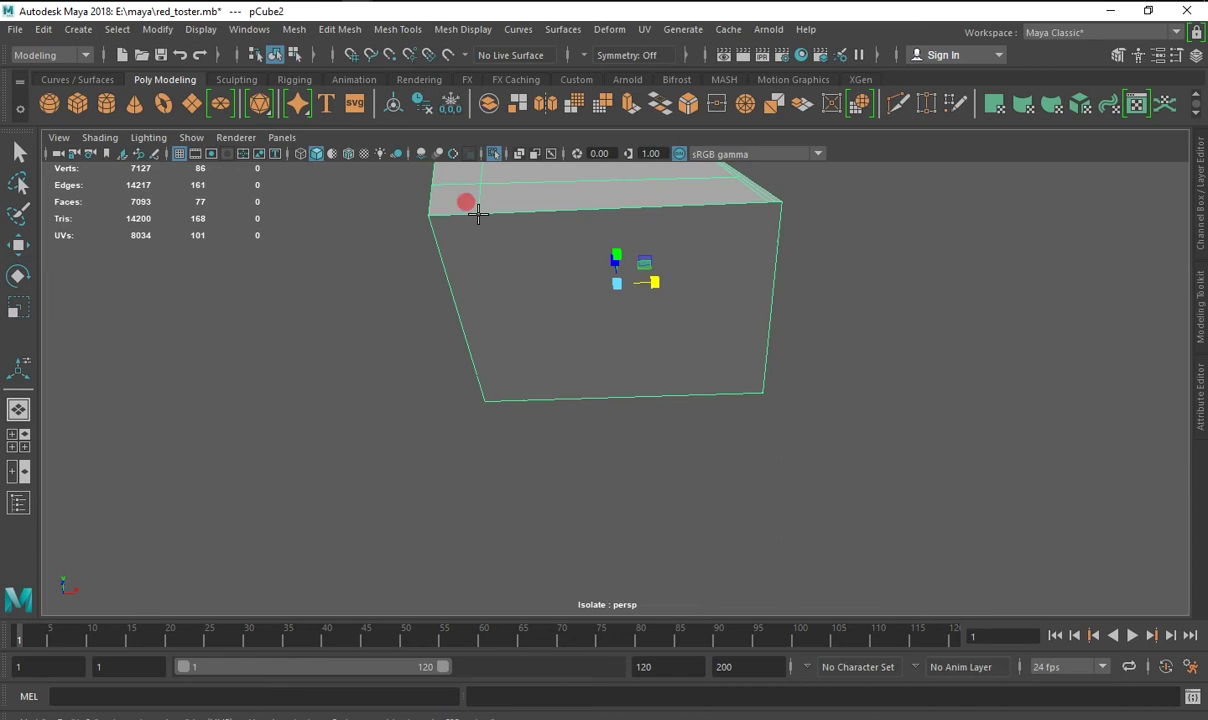
Multi-Cut new edges from the top edge down the side and across the bottom face.
mouse_move(477, 213)
alt+mouse_down()
mouse_move(512, 189)
mouse_move(494, 337)
mouse_move(585, 210)
mouse_move(610, 135)
mouse_move(437, 472)
mouse_move(647, 485)
mouse_move(526, 377)
mouse_move(508, 392)
mouse_move(523, 507)
mouse_move(593, 412)
mouse_move(609, 350)
alt+mouse_up()
key(Return)
click(450, 338)
alt+right_drag(632, 372, 672, 490)
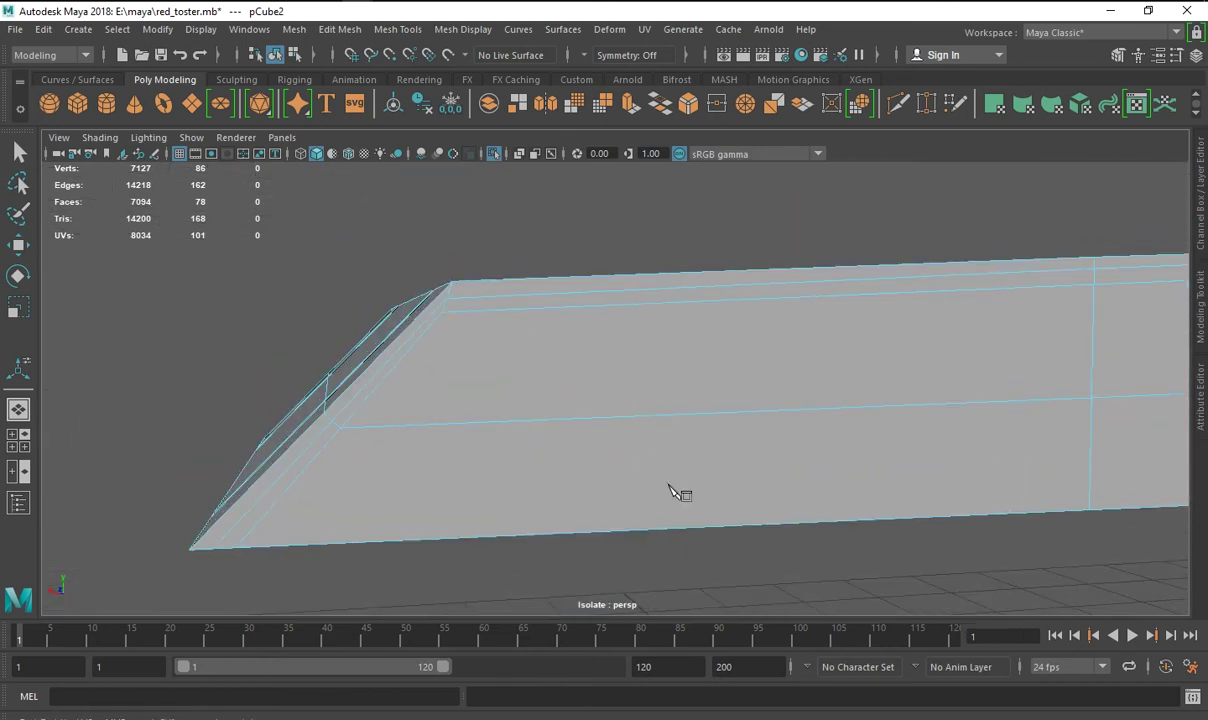
click(441, 314)
click(445, 424)
mouse_move(445, 424)
alt+mouse_down()
mouse_move(474, 450)
mouse_move(547, 345)
mouse_move(775, 497)
mouse_move(740, 450)
alt+mouse_up()
click(490, 430)
click(672, 348)
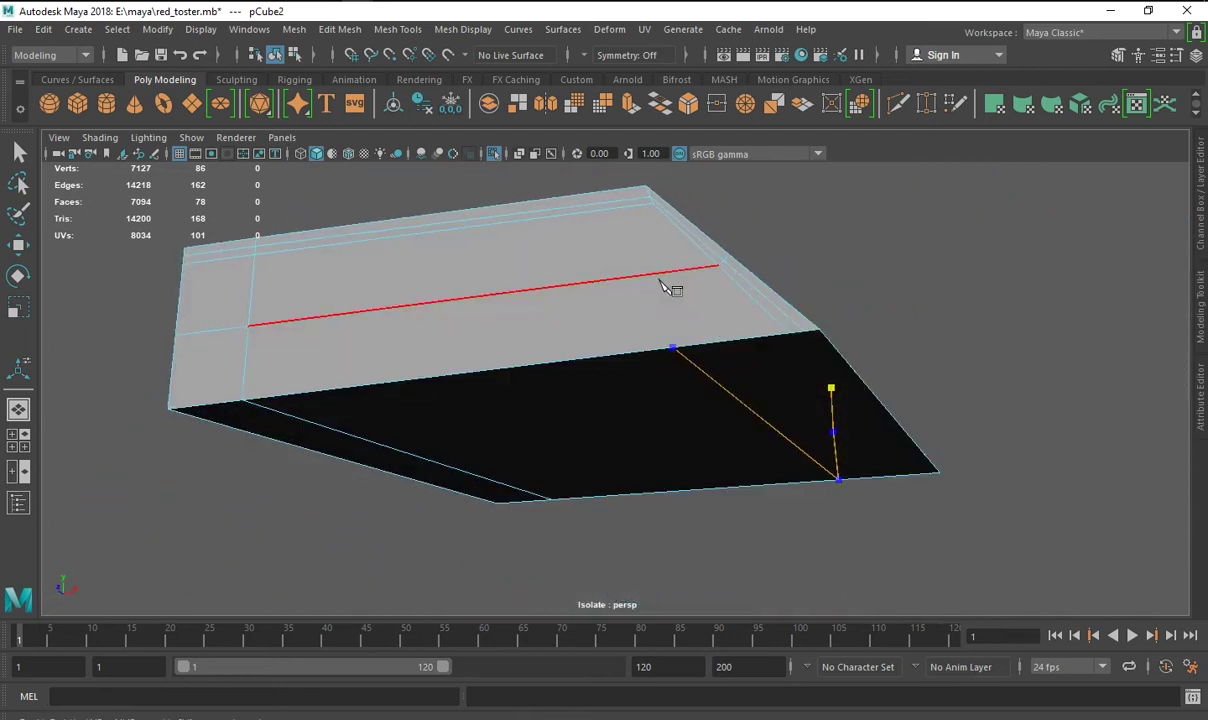
right_click(663, 205)
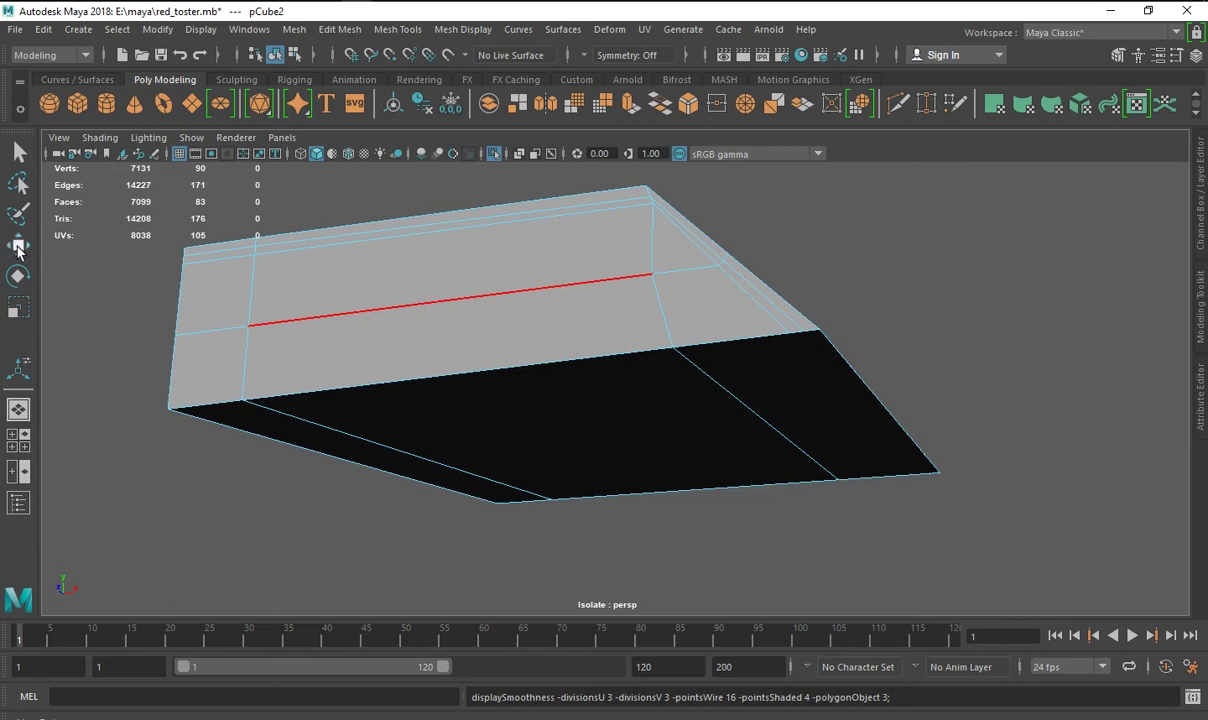
Switch to the Move tool and select the box object.
click(18, 245)
click(700, 267)
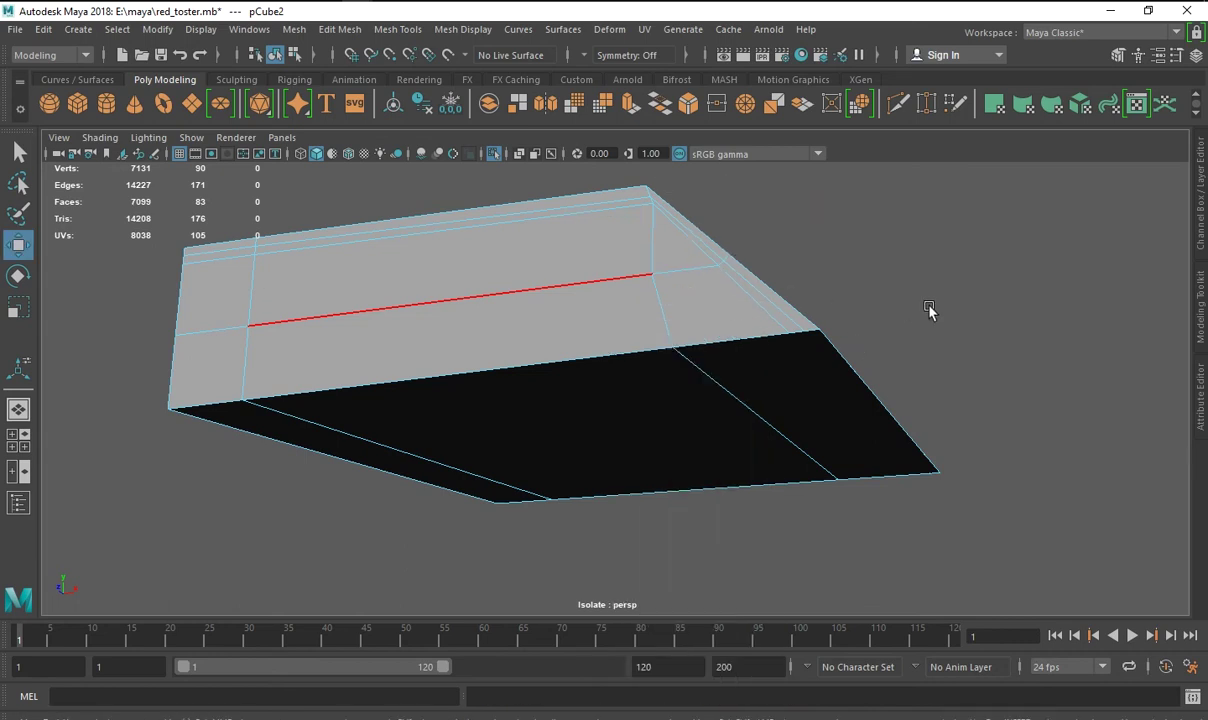
click(20, 150)
Select the box and isolate it in the viewport.
alt+drag(688, 359, 480, 345)
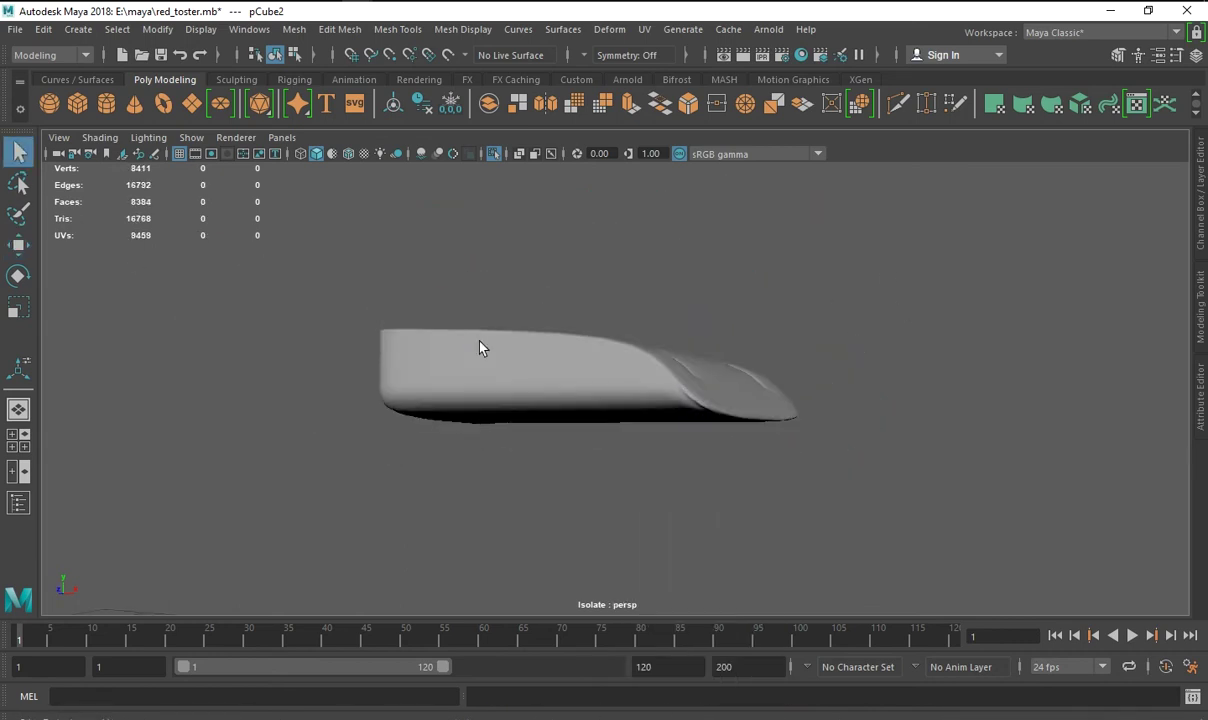
click(425, 481)
key(ctrl+a)
right_drag(433, 478, 438, 195)
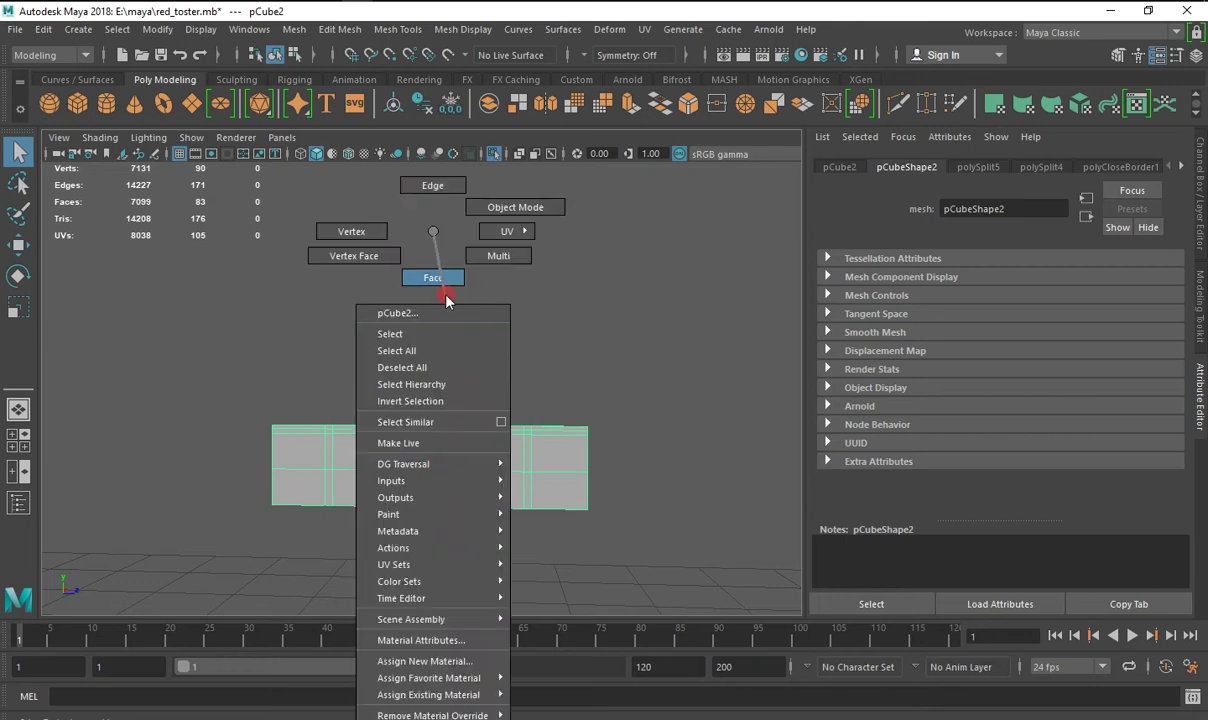
key(ctrl+1)
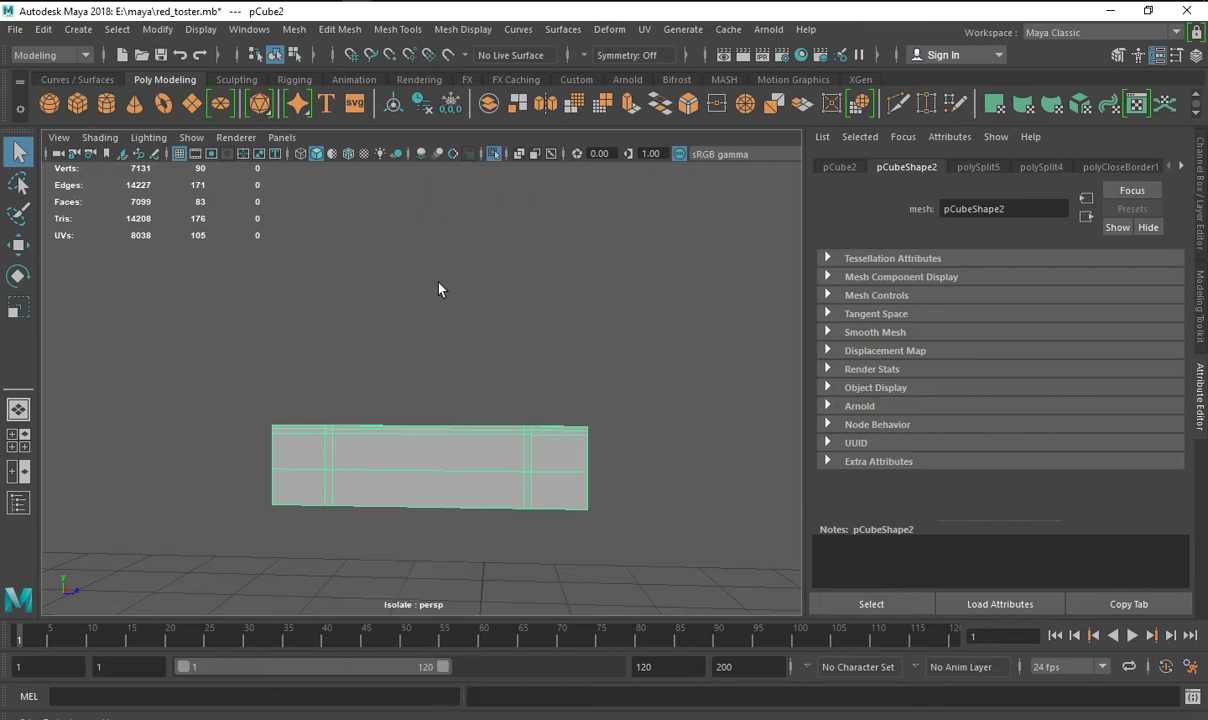
Select the edge ring across the box's middle and bevel it with fraction 0.05.
right_drag(428, 437, 438, 190)
click(426, 436)
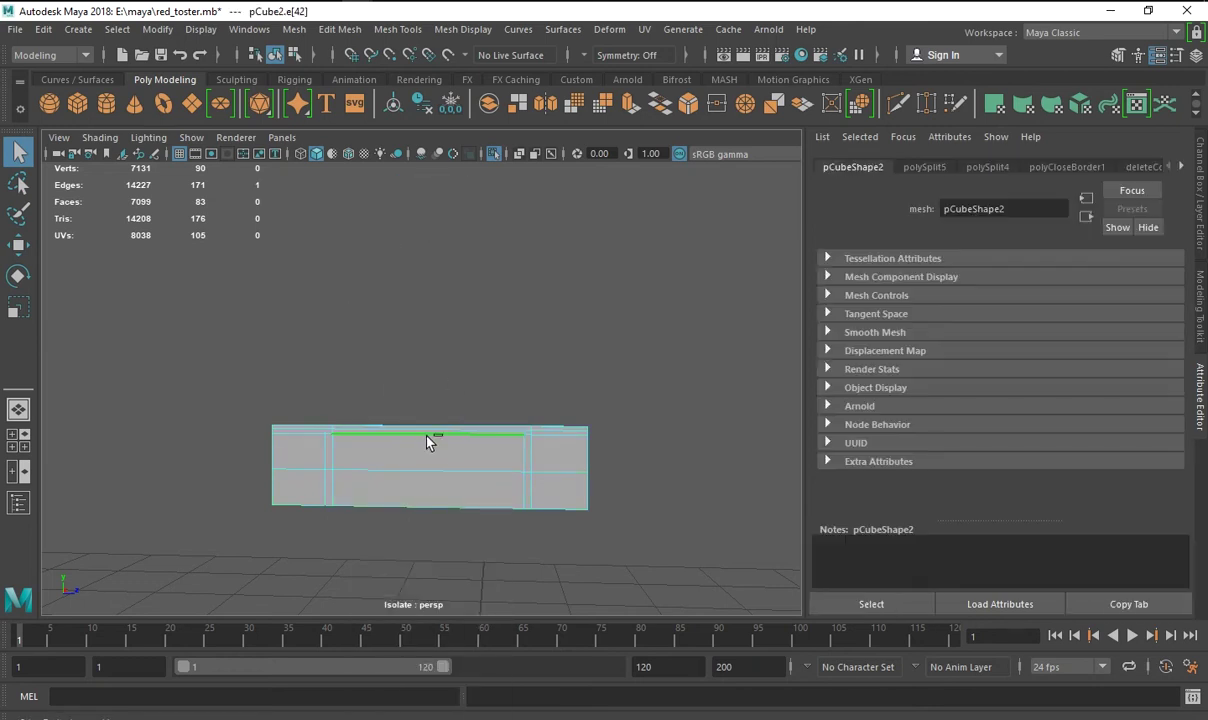
shift+right_drag(427, 437, 358, 462)
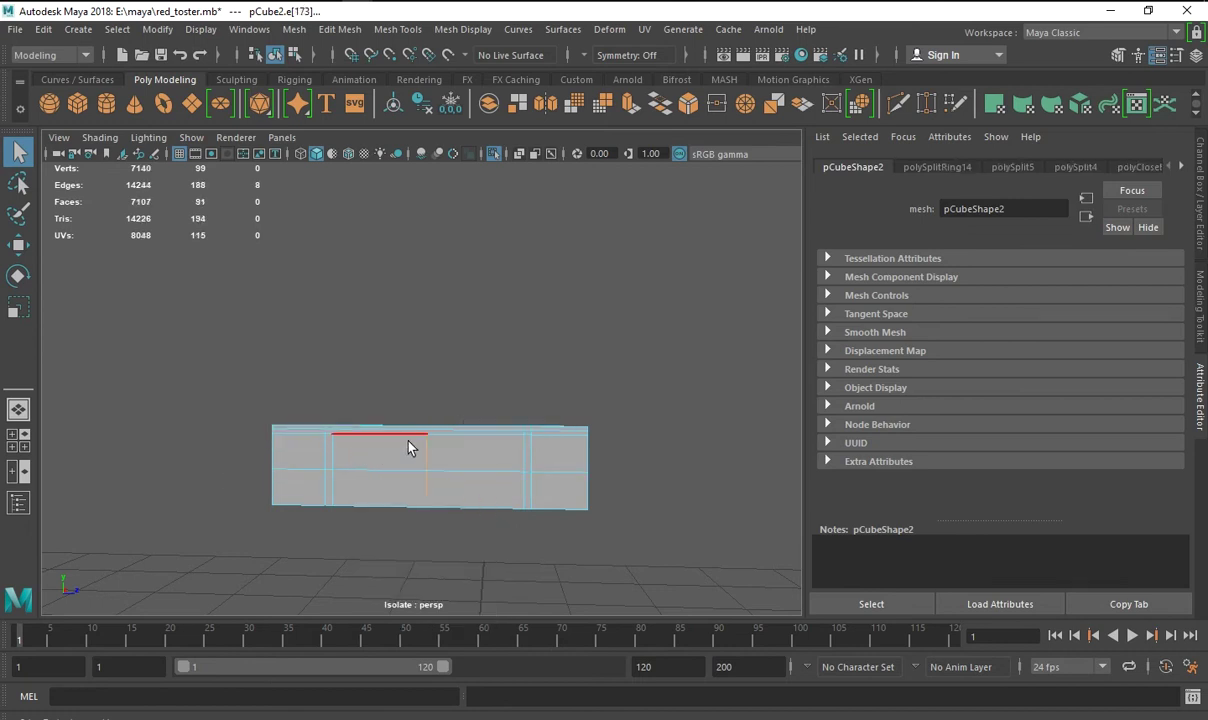
click(688, 105)
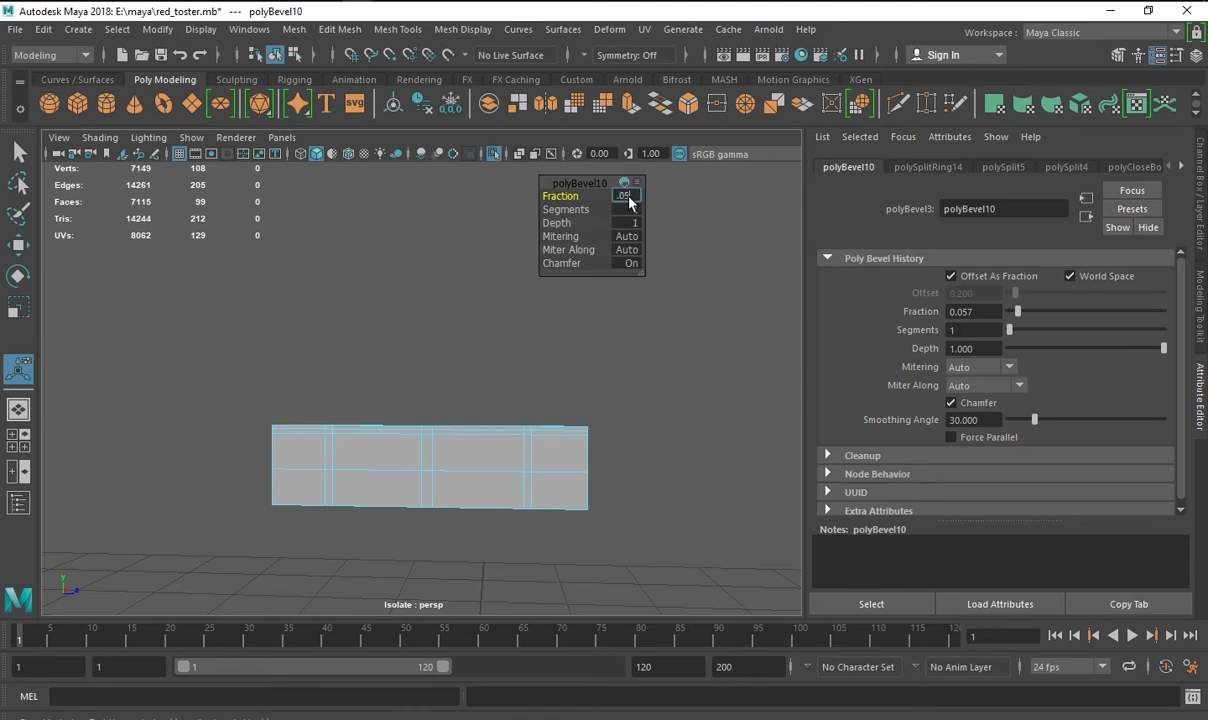
key(q)
right_drag(453, 232, 450, 278)
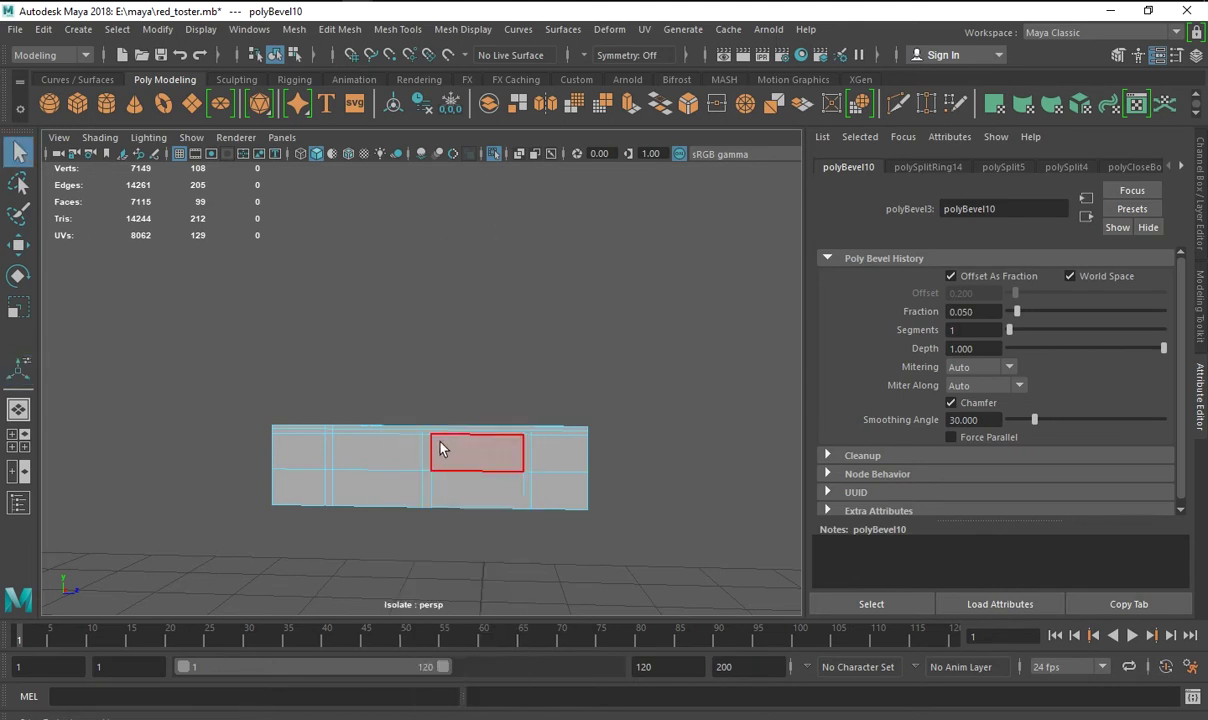
click(537, 430)
Select the small face on the box's end and extrude it.
alt+drag(537, 430, 640, 500)
key(w)
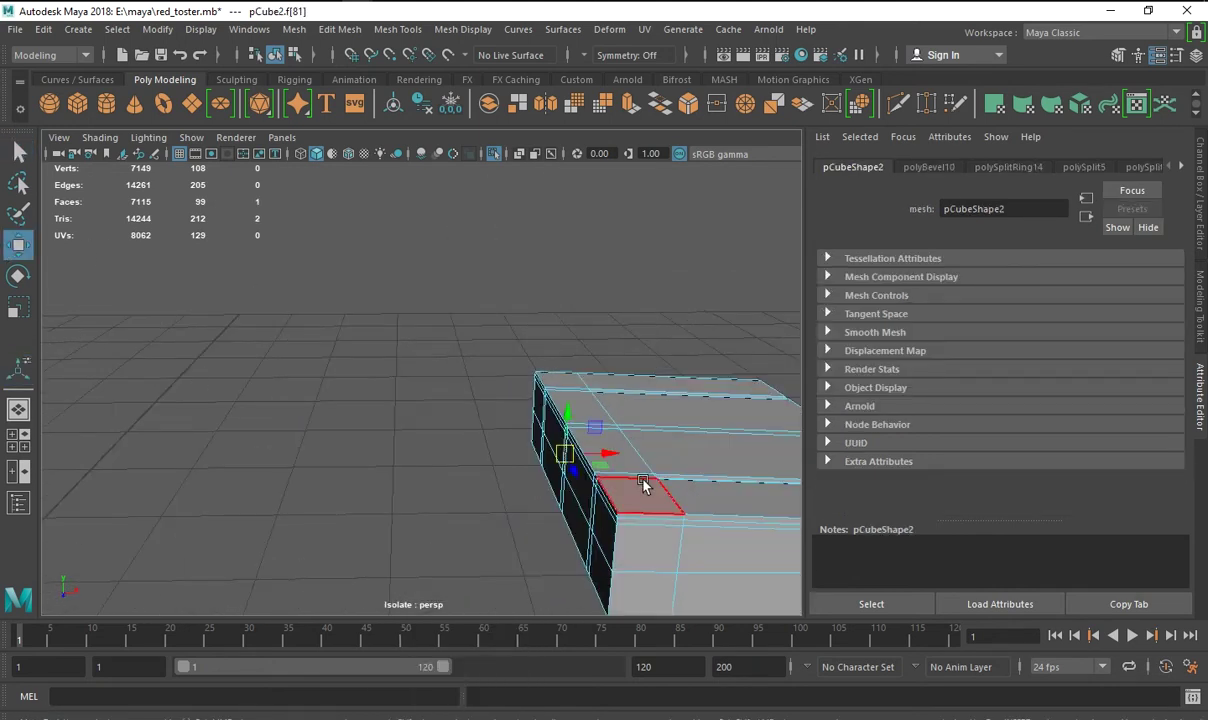
key(ctrl+z)
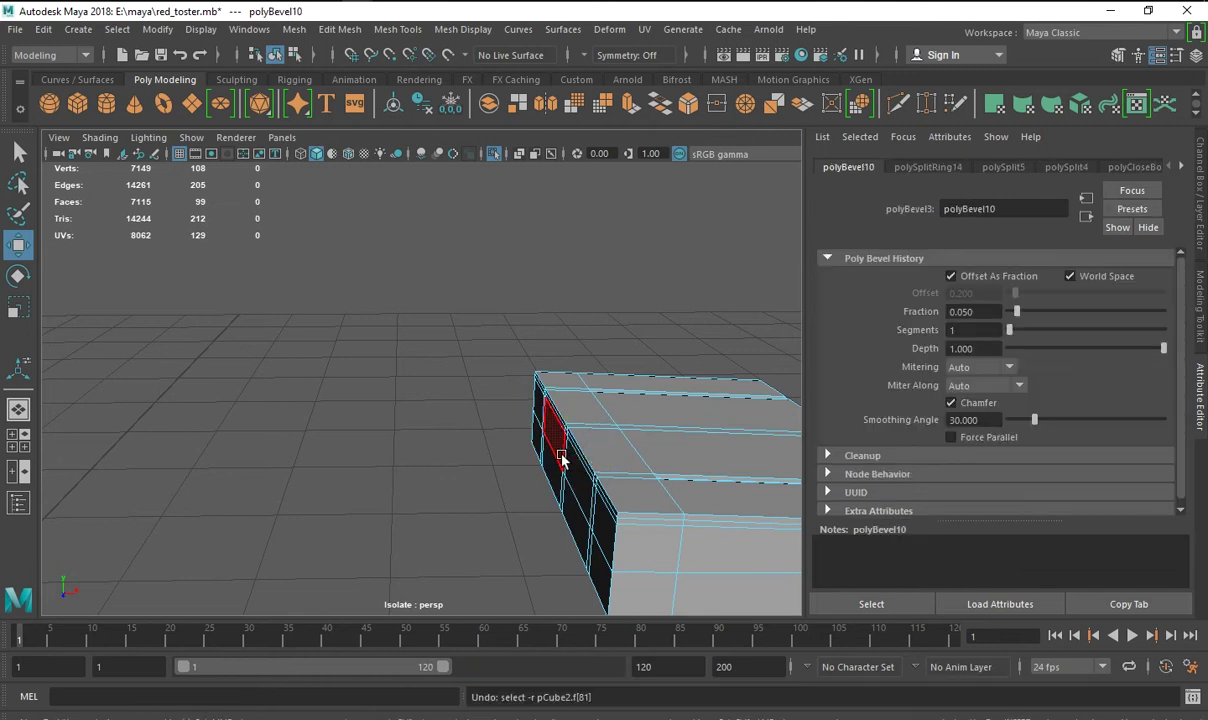
click(562, 460)
mouse_move(566, 464)
alt+mouse_down()
mouse_move(612, 464)
mouse_move(590, 461)
alt+mouse_up()
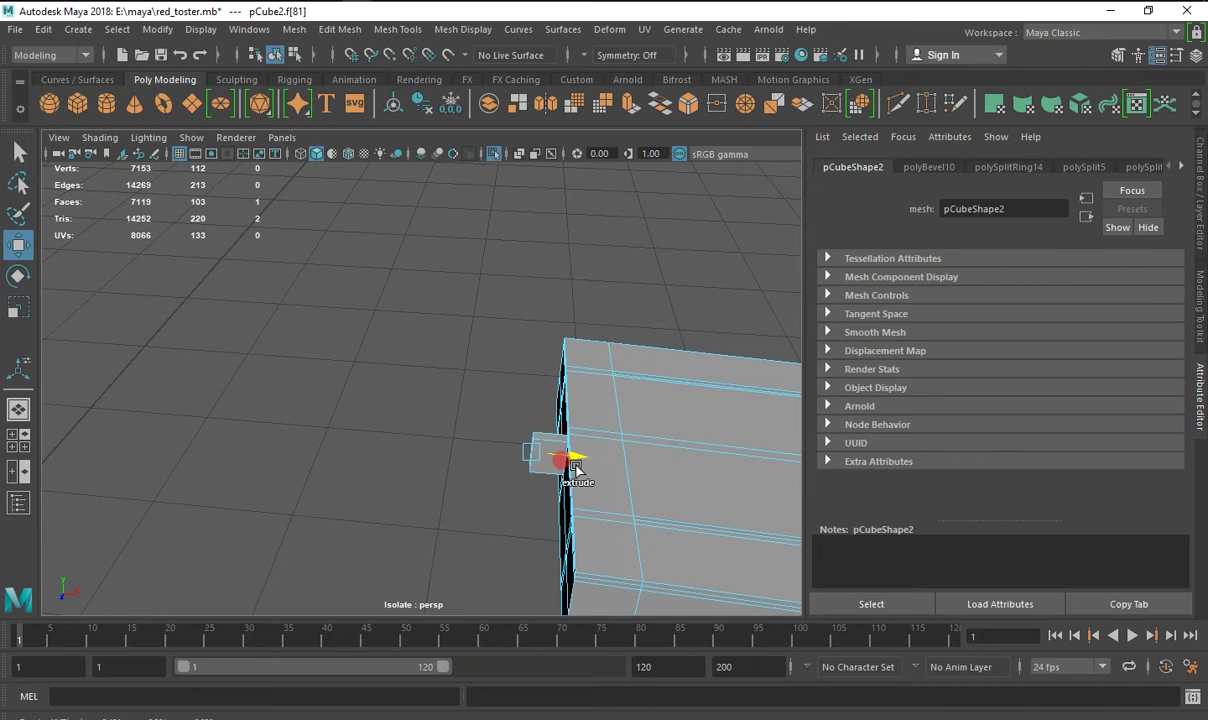
Extrude the small face again, insetting it with offset -0.01.
alt+drag(571, 470, 531, 501)
scroll(531, 501, down, 3)
scroll(555, 520, up, 1)
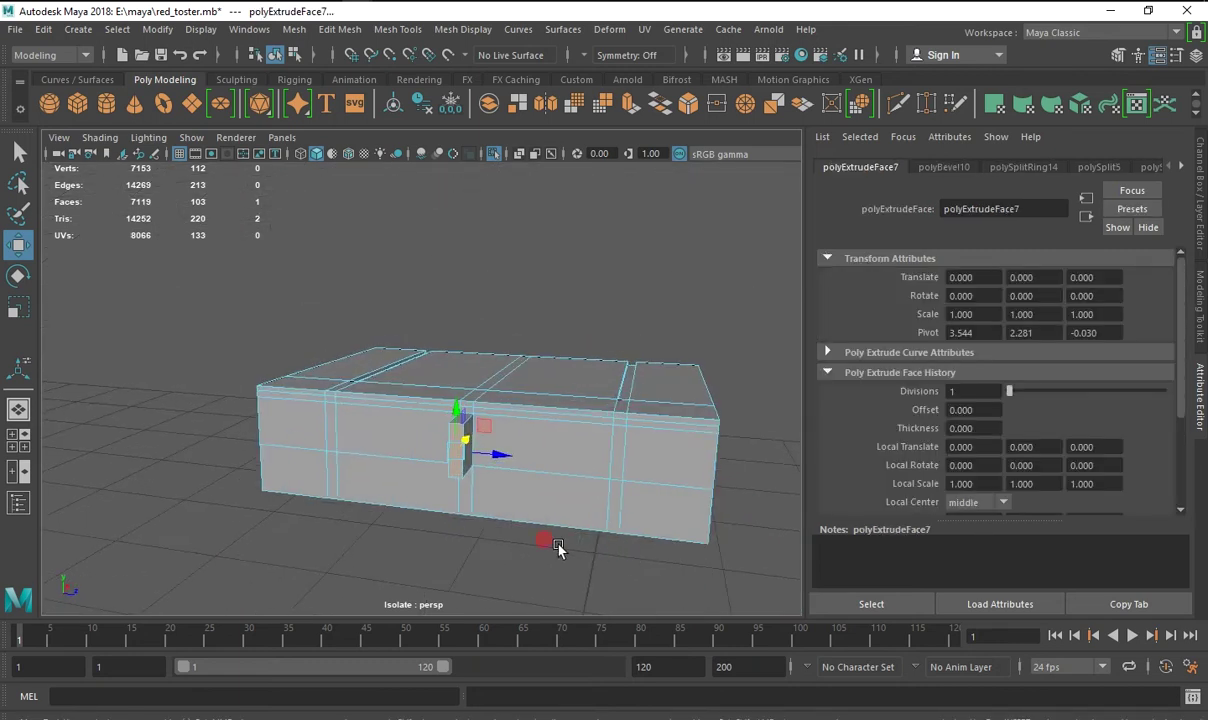
alt+drag(558, 547, 390, 515)
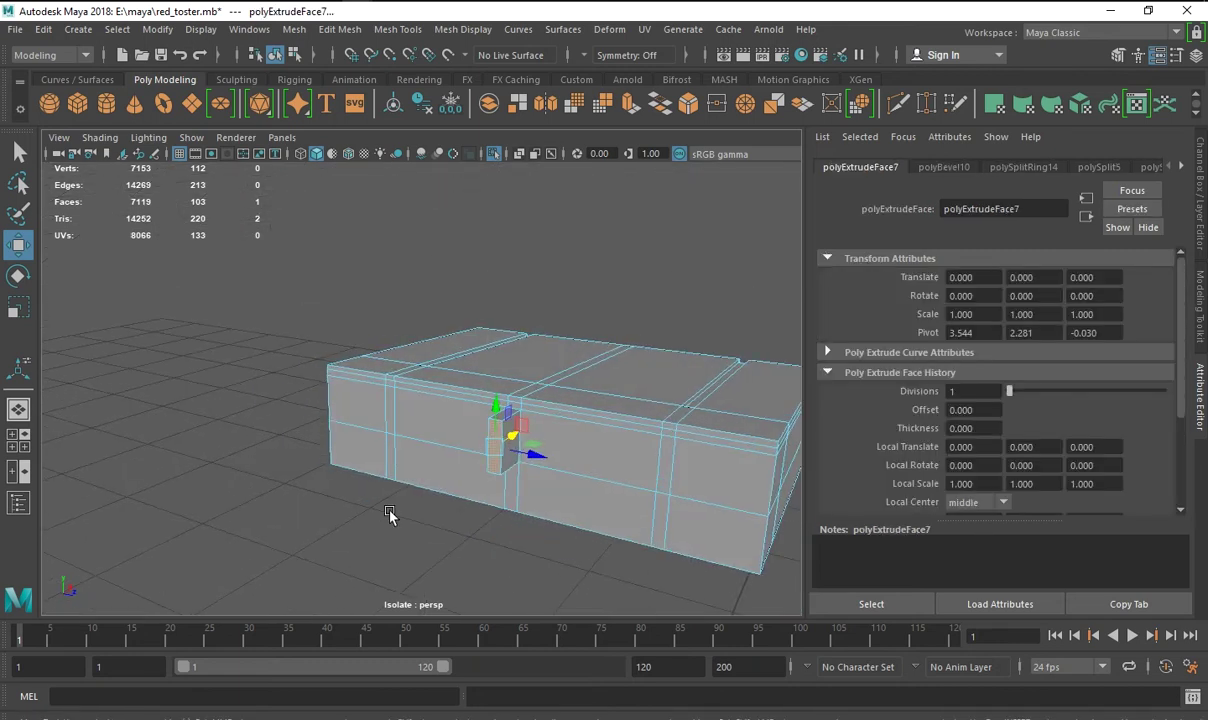
click(628, 106)
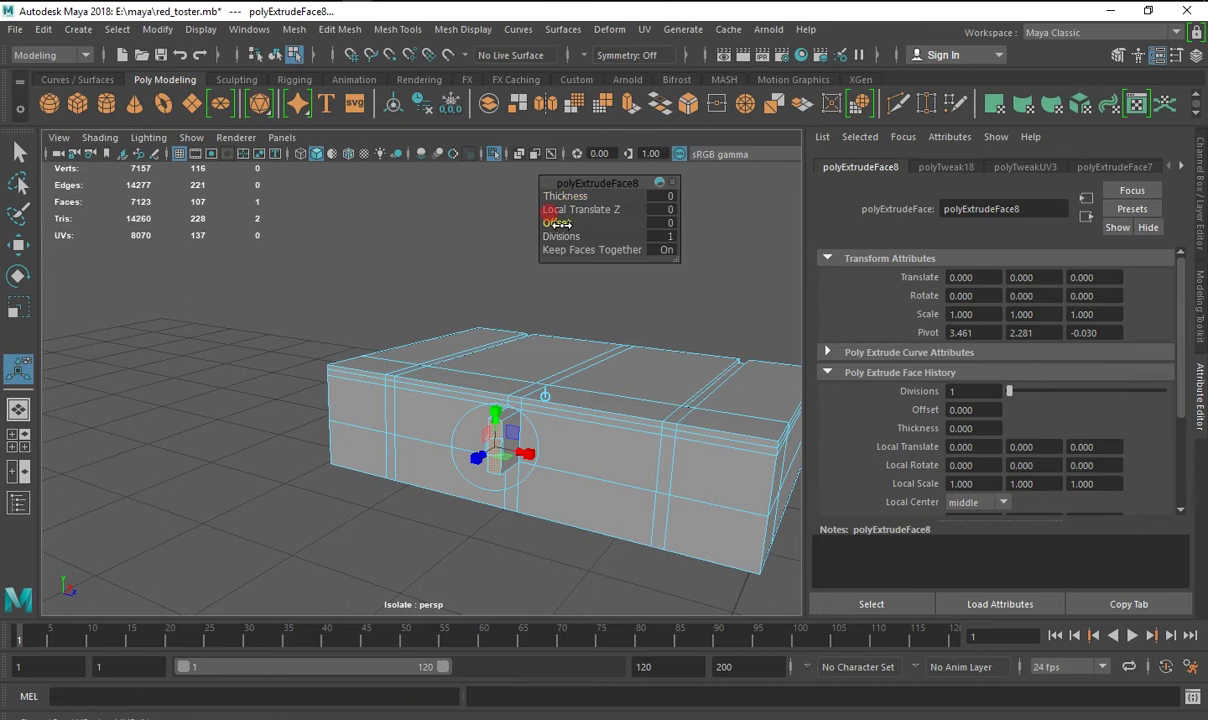
mouse_move(559, 224)
mouse_down()
mouse_move(545, 224)
mouse_move(556, 235)
mouse_up()
text(-.01)
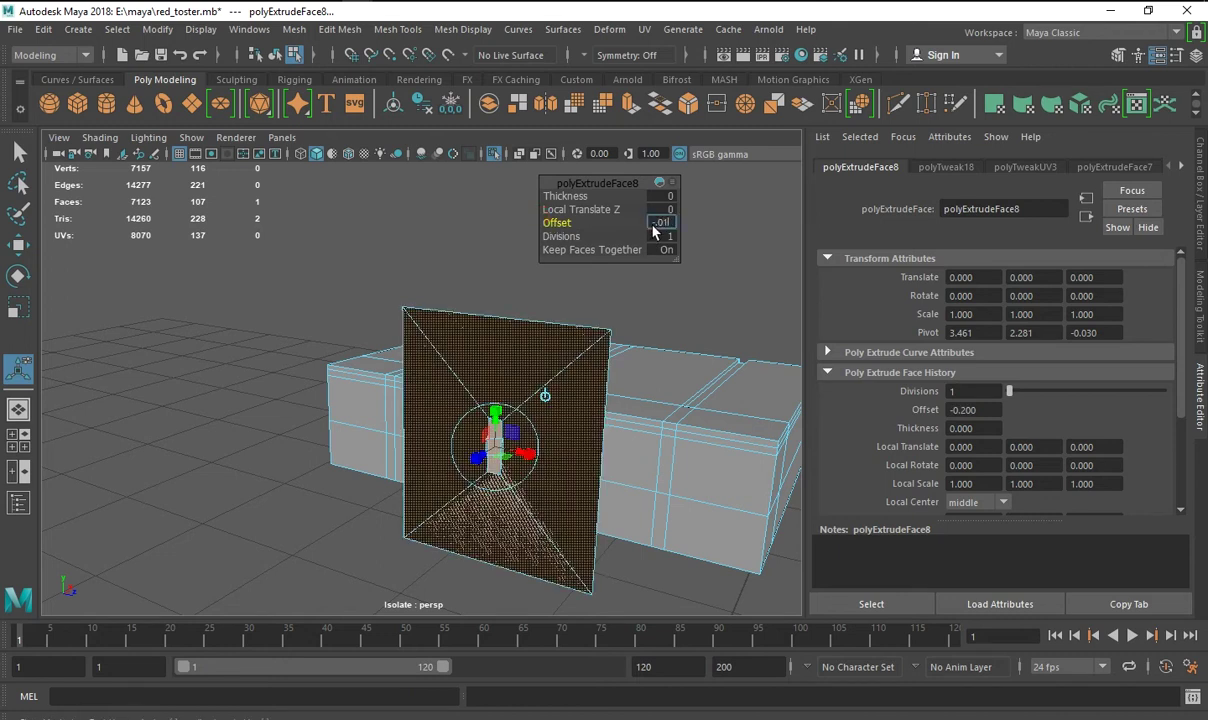
text(-0.01)
key(Return)
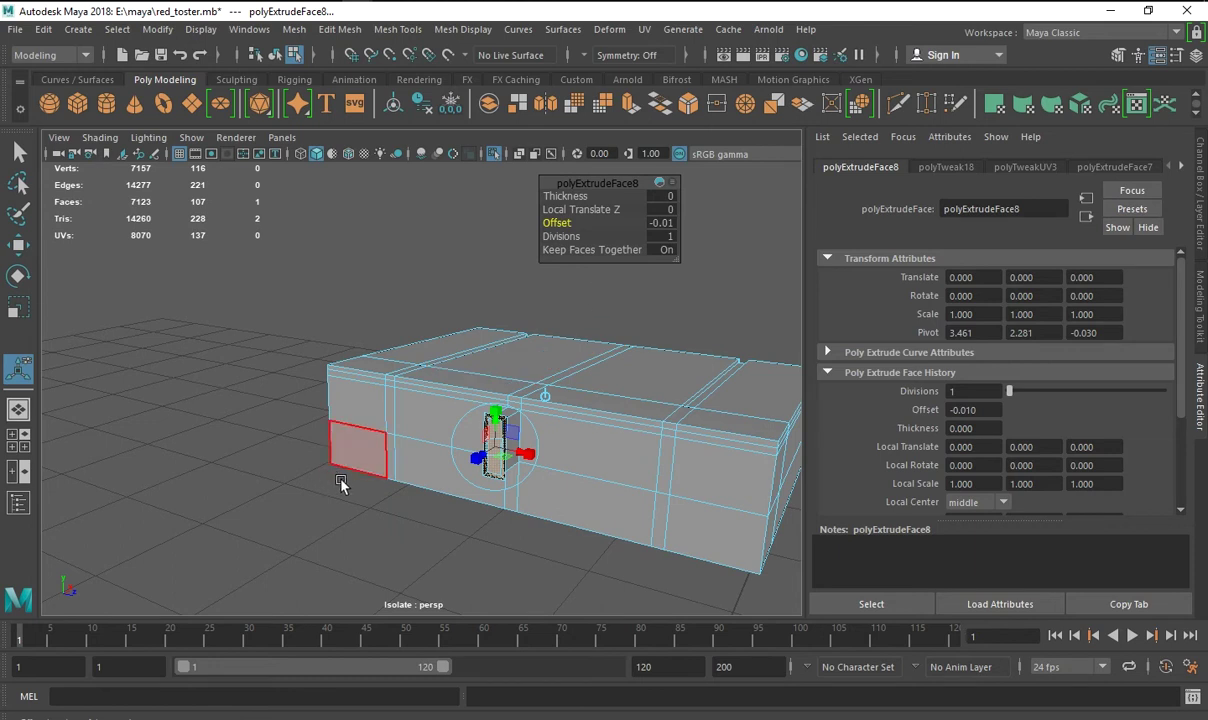
Select the inset face, extrude it with Ctrl+E, and pull it out into a short block.
alt+drag(342, 485, 370, 485)
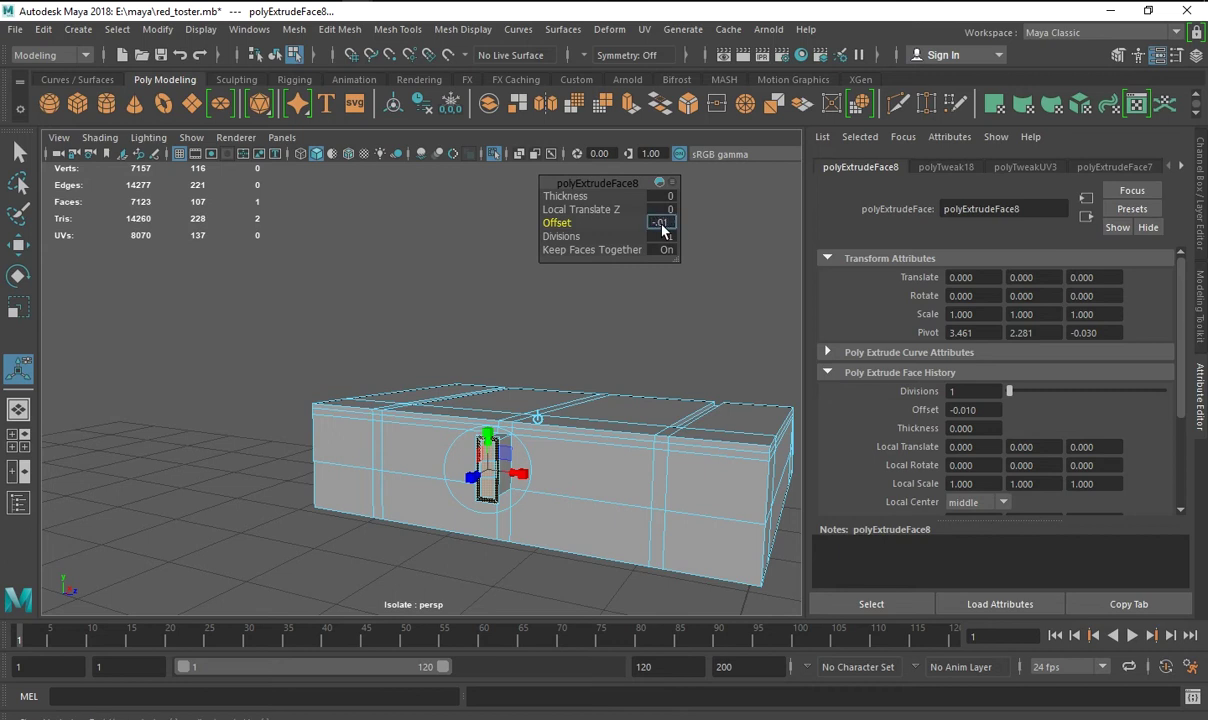
click(258, 470)
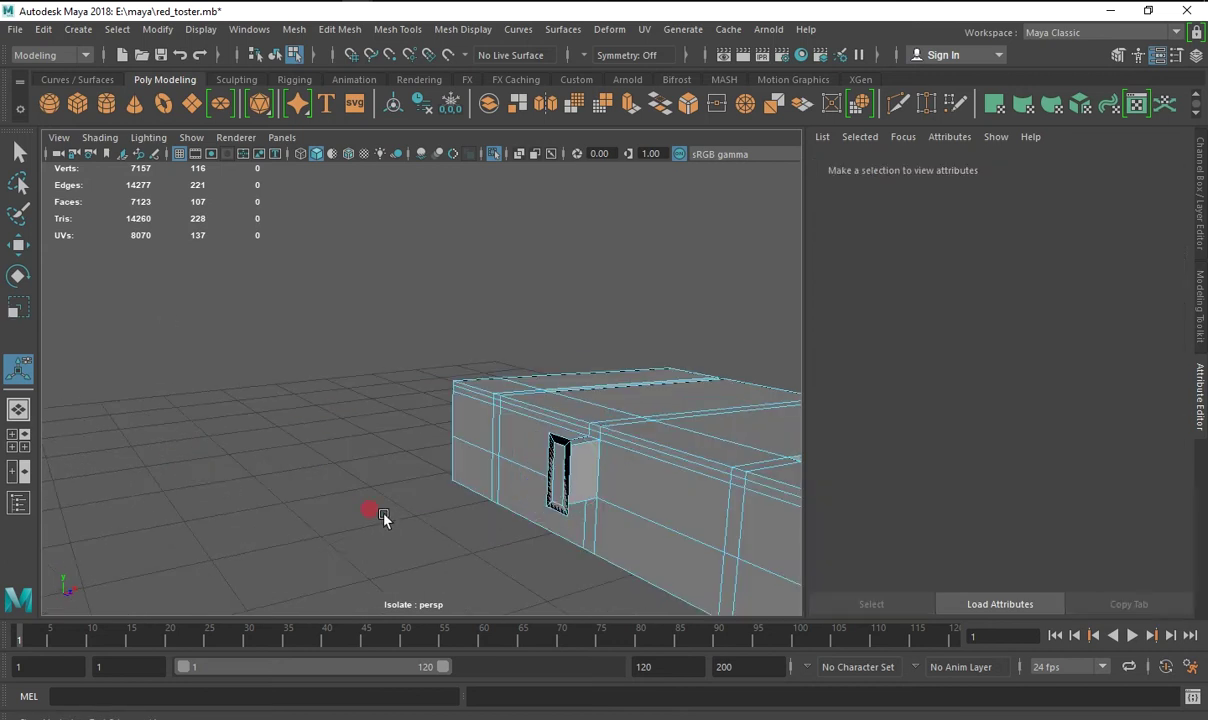
alt+drag(361, 483, 459, 532)
click(411, 447)
alt+drag(411, 447, 472, 512)
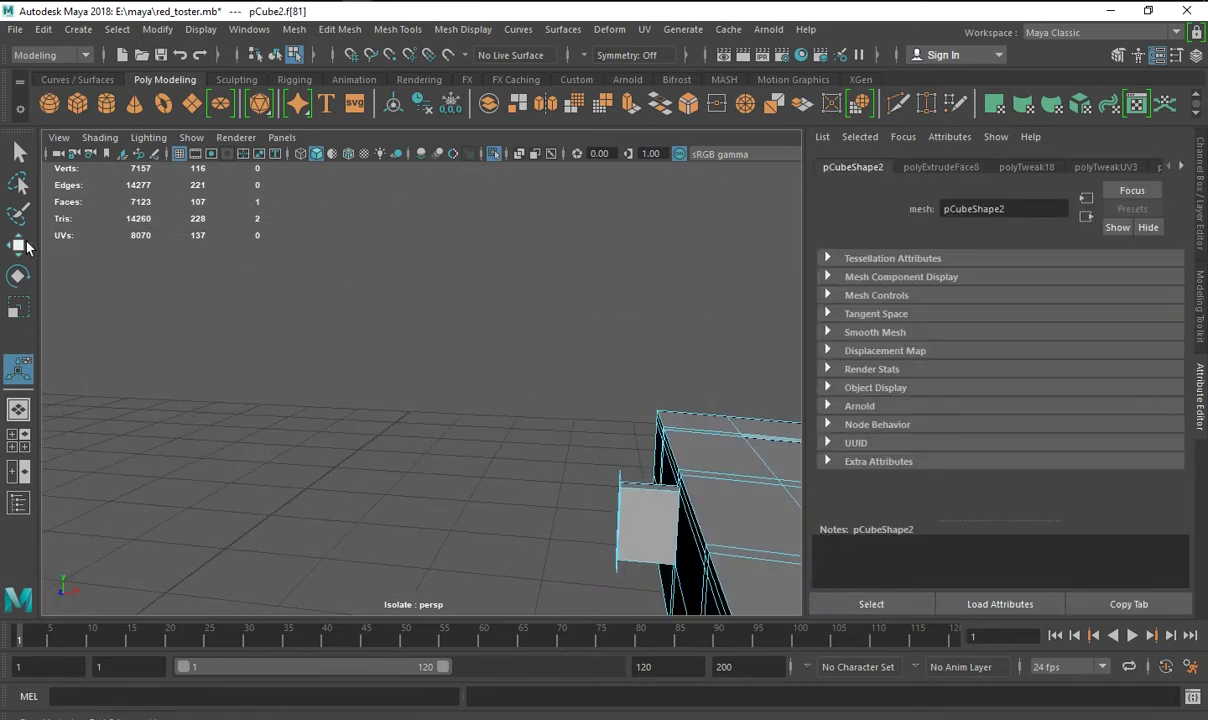
key(ctrl+e)
drag(540, 470, 556, 478)
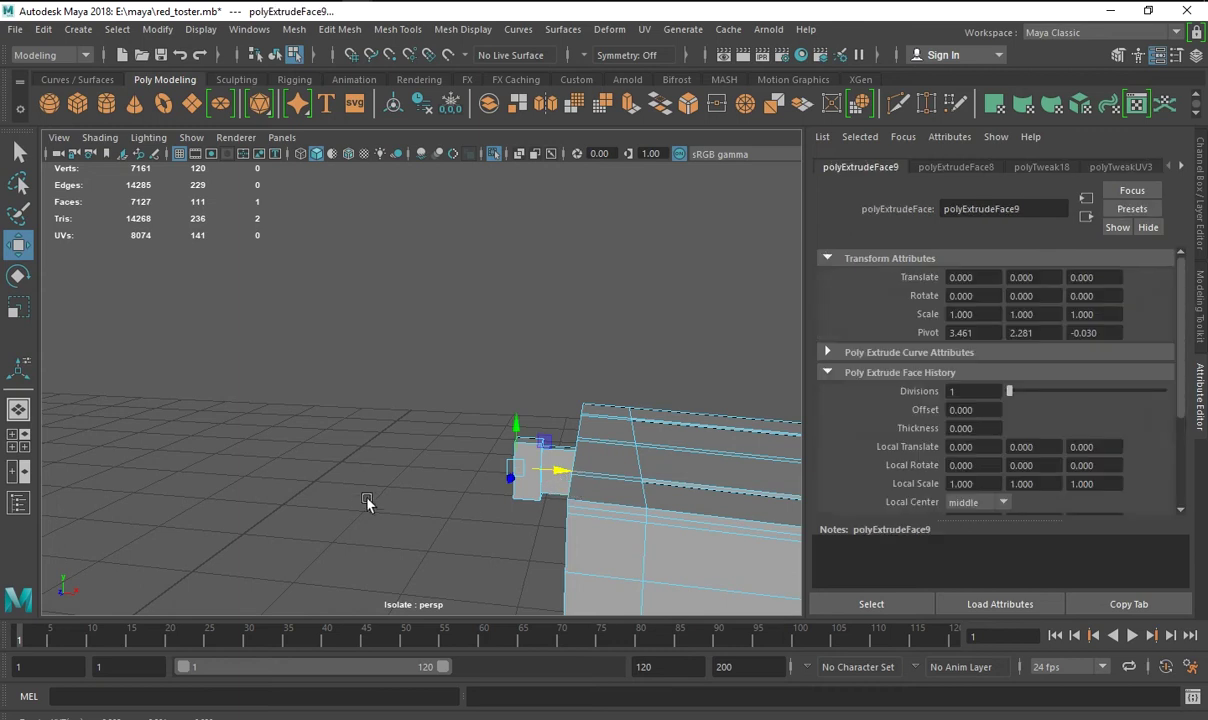
Select the vertical edges beside the extruded block.
mouse_move(369, 502)
alt+mouse_down()
mouse_move(395, 517)
mouse_move(547, 428)
alt+mouse_up()
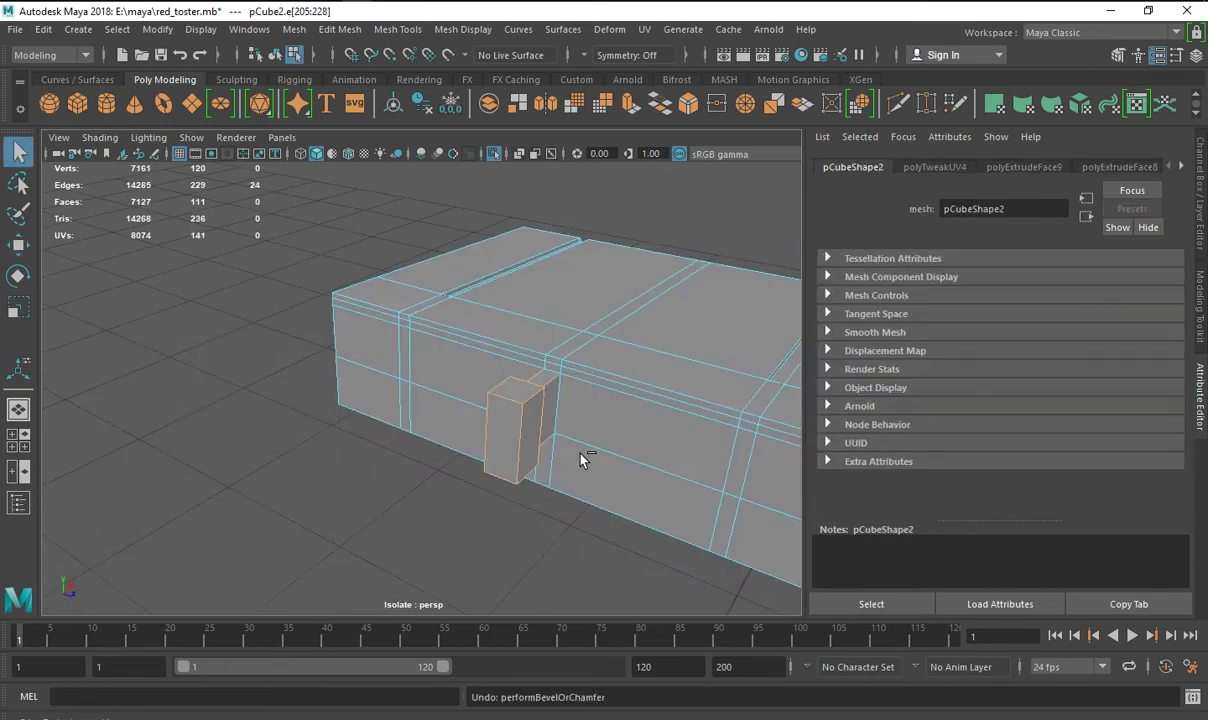
click(478, 412)
mouse_move(478, 412)
alt+mouse_down()
mouse_move(580, 435)
mouse_move(300, 440)
mouse_move(288, 426)
mouse_move(310, 521)
alt+mouse_up()
click(247, 442)
click(260, 438)
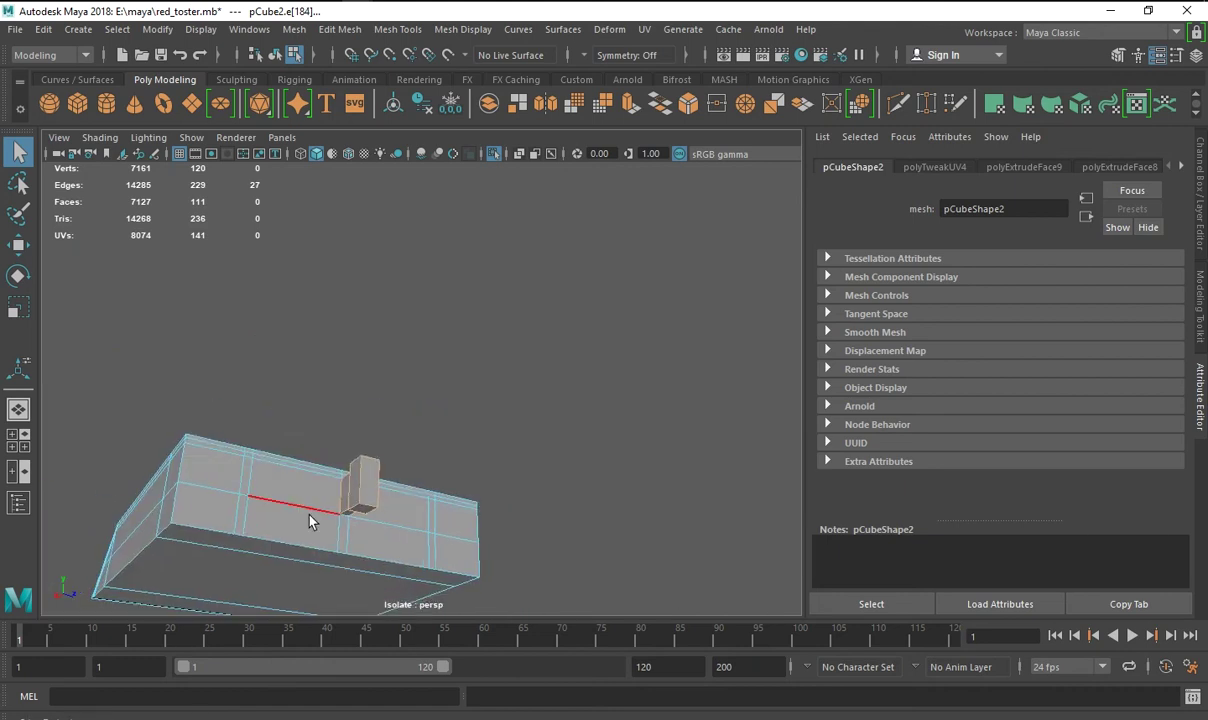
alt+right_drag(345, 520, 539, 566)
alt+middle_drag(539, 566, 300, 362)
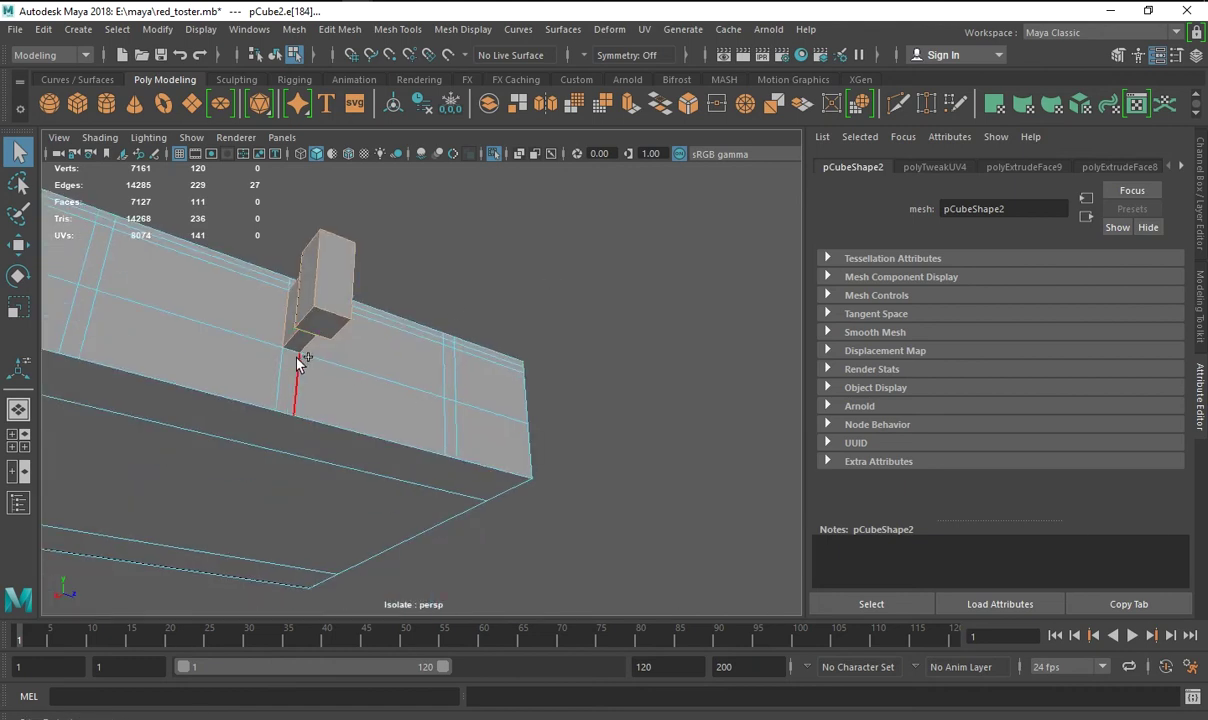
Bevel the block's edges and preview the box smoothed.
click(660, 103)
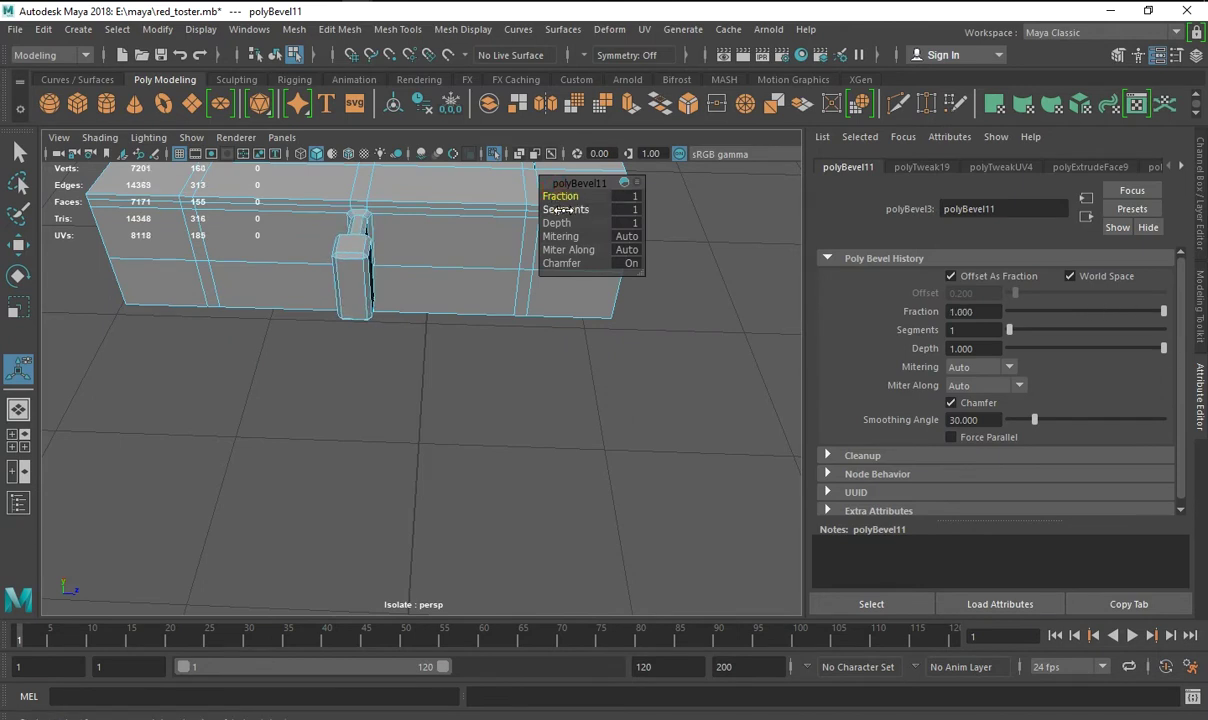
right_drag(369, 232, 453, 205)
click(337, 364)
alt+drag(337, 364, 498, 417)
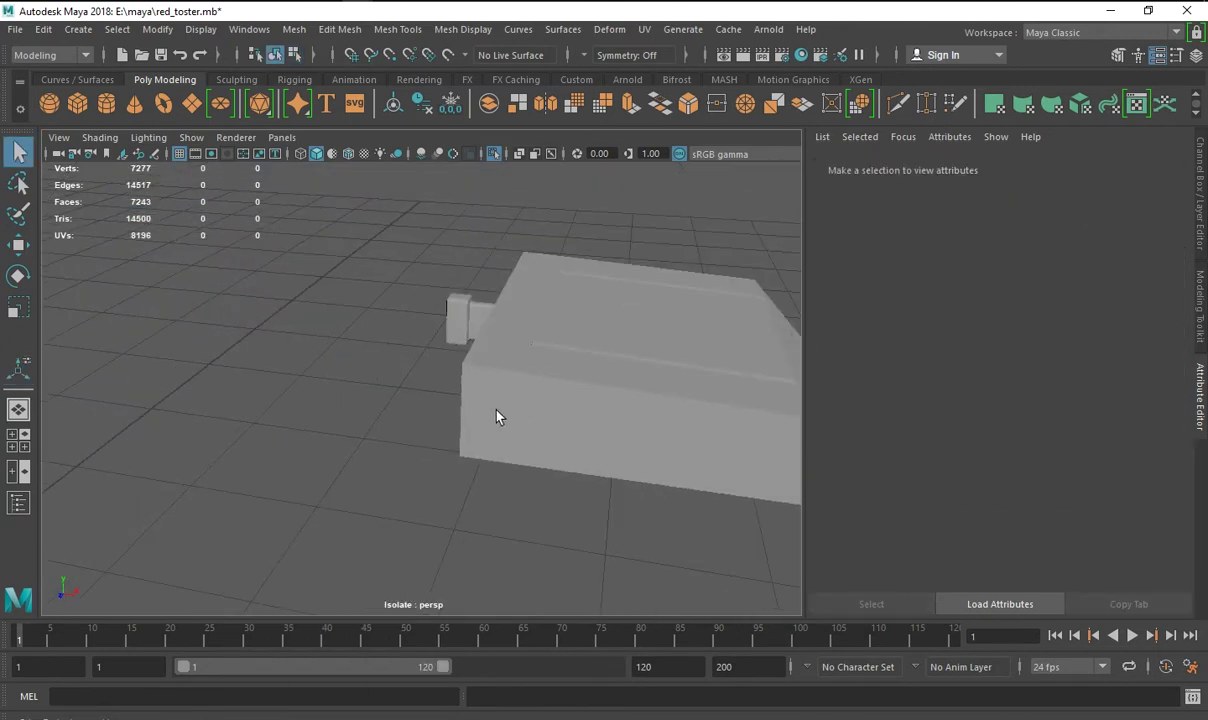
click(496, 415)
key(3)
click(350, 418)
mouse_move(345, 437)
alt+mouse_down()
mouse_move(487, 431)
mouse_move(669, 448)
mouse_move(423, 431)
mouse_move(351, 444)
alt+mouse_up()
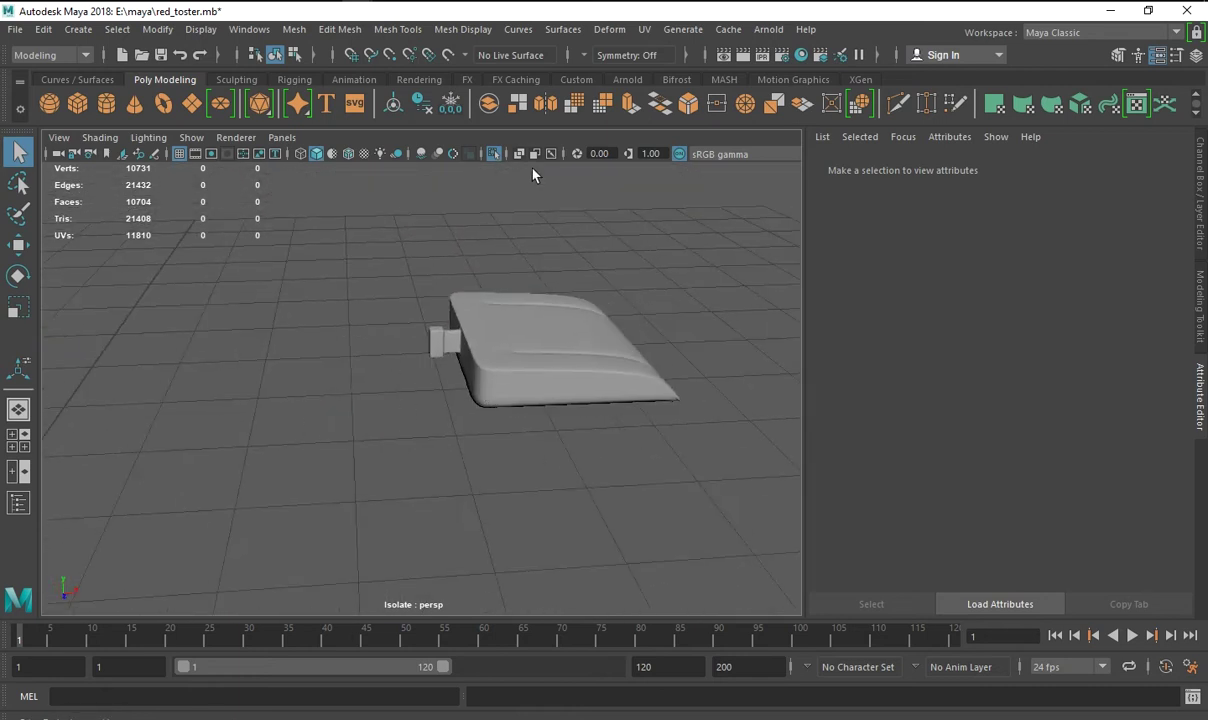
Exit isolation and move the box beside the toaster body.
click(493, 153)
click(507, 425)
alt+drag(507, 431, 100, 262)
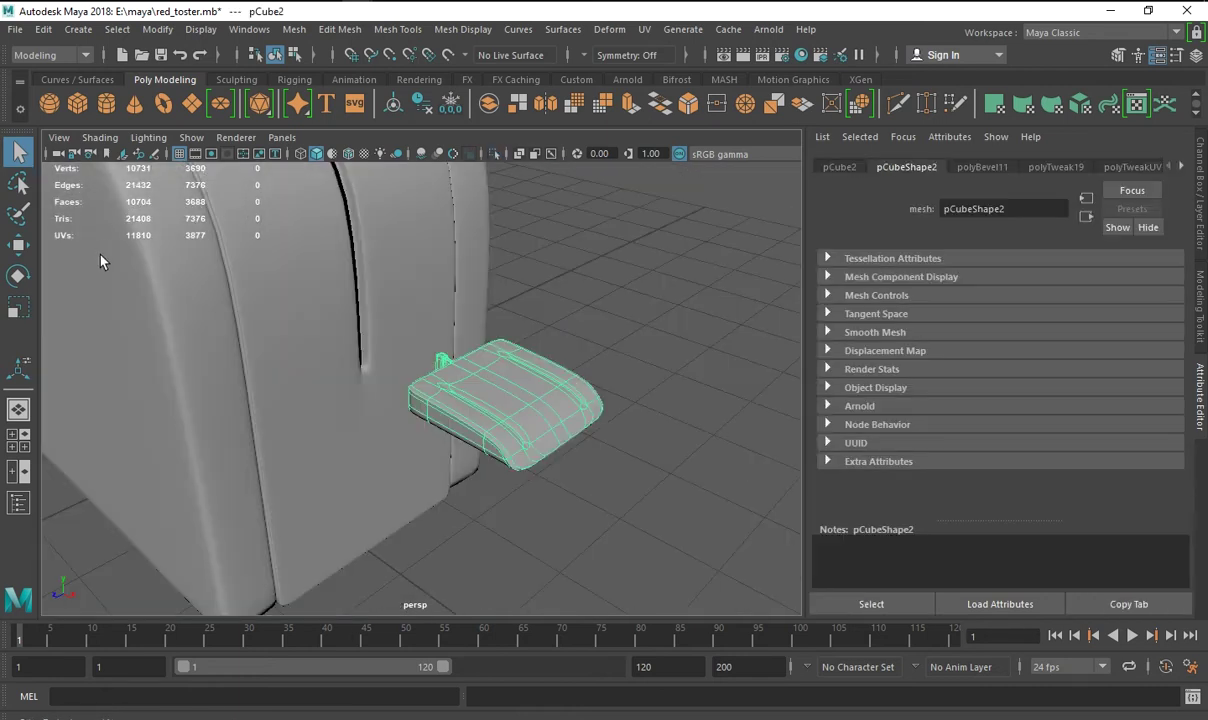
key(w)
mouse_move(512, 404)
mouse_down()
mouse_move(445, 365)
mouse_move(332, 418)
mouse_up()
Switch to the top orthographic view and zoom to frame the toaster.
scroll(485, 364, up, 3)
key(space)
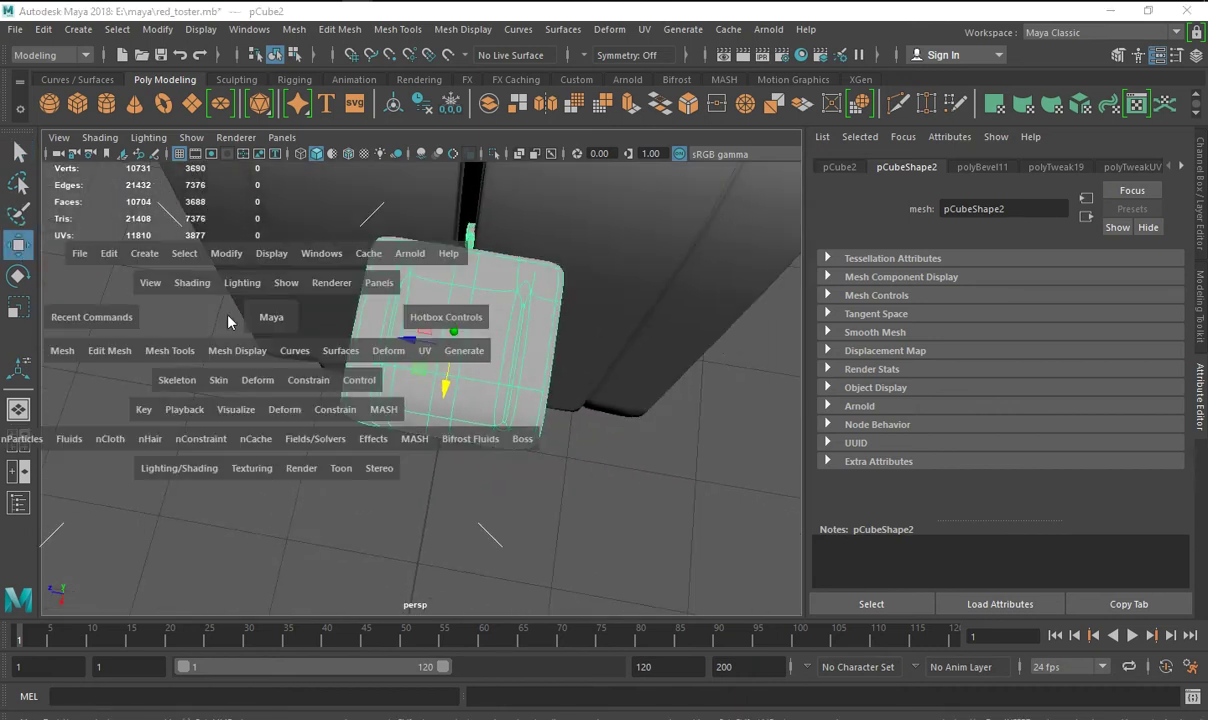
drag(450, 453, 353, 328)
scroll(420, 385, up, 2)
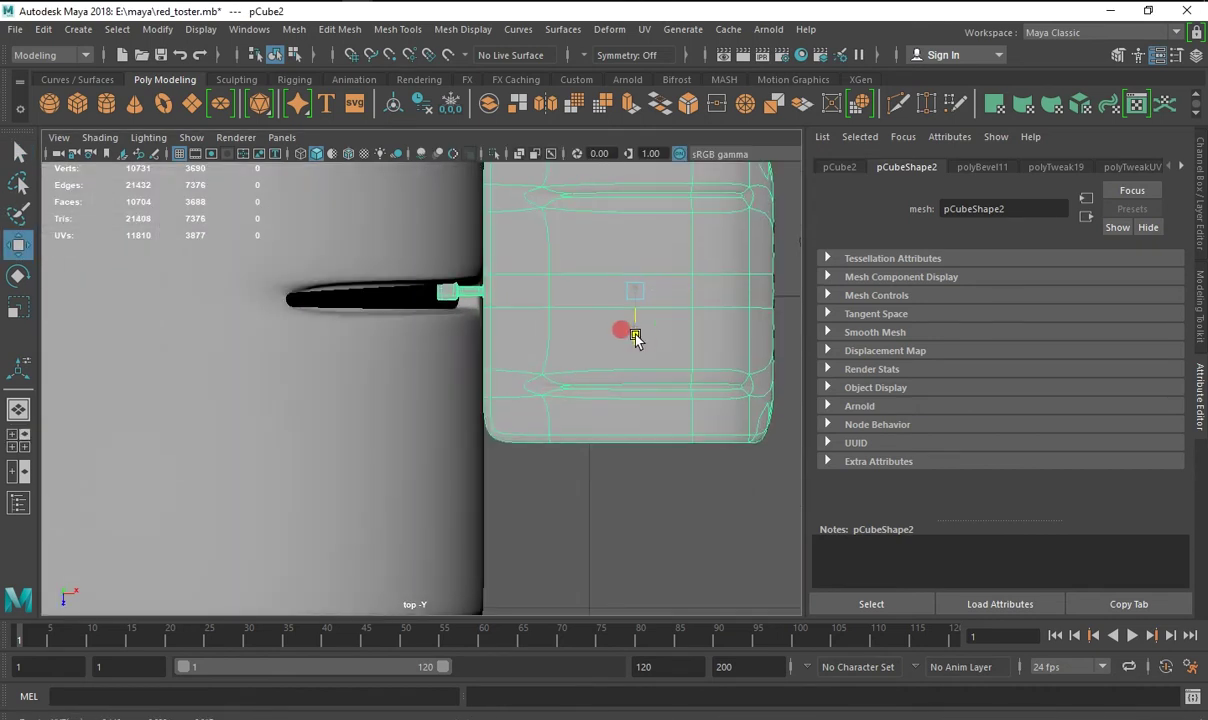
scroll(443, 370, up, 3)
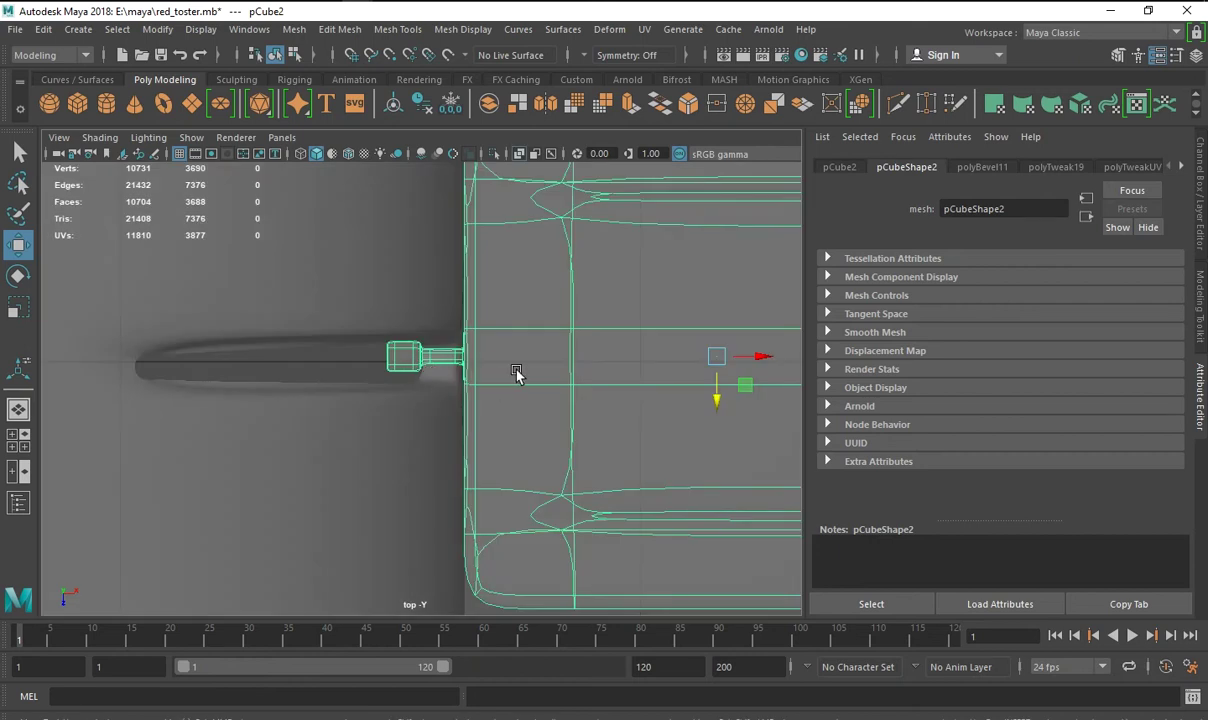
scroll(517, 373, down, 4)
Hide the stray perspective camera, then select and frame the small lever cube pCube2.
click(620, 366)
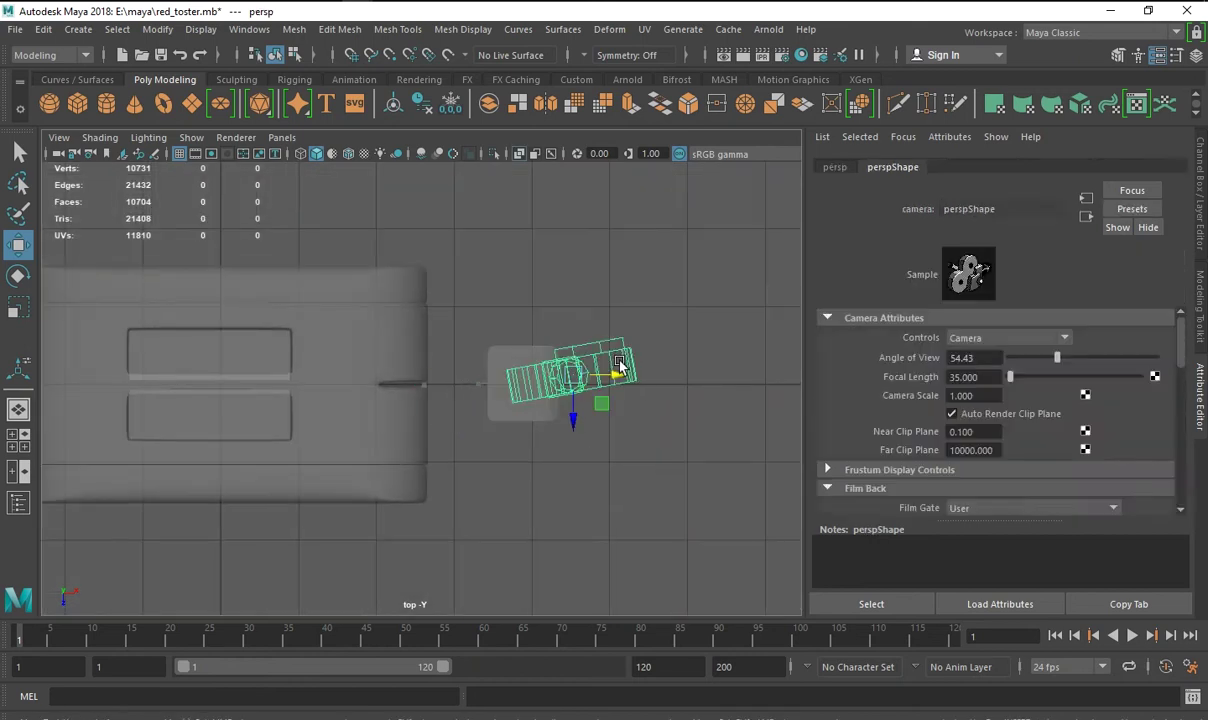
key(Delete)
click(625, 368)
click(617, 362)
key(ctrl+h)
click(531, 392)
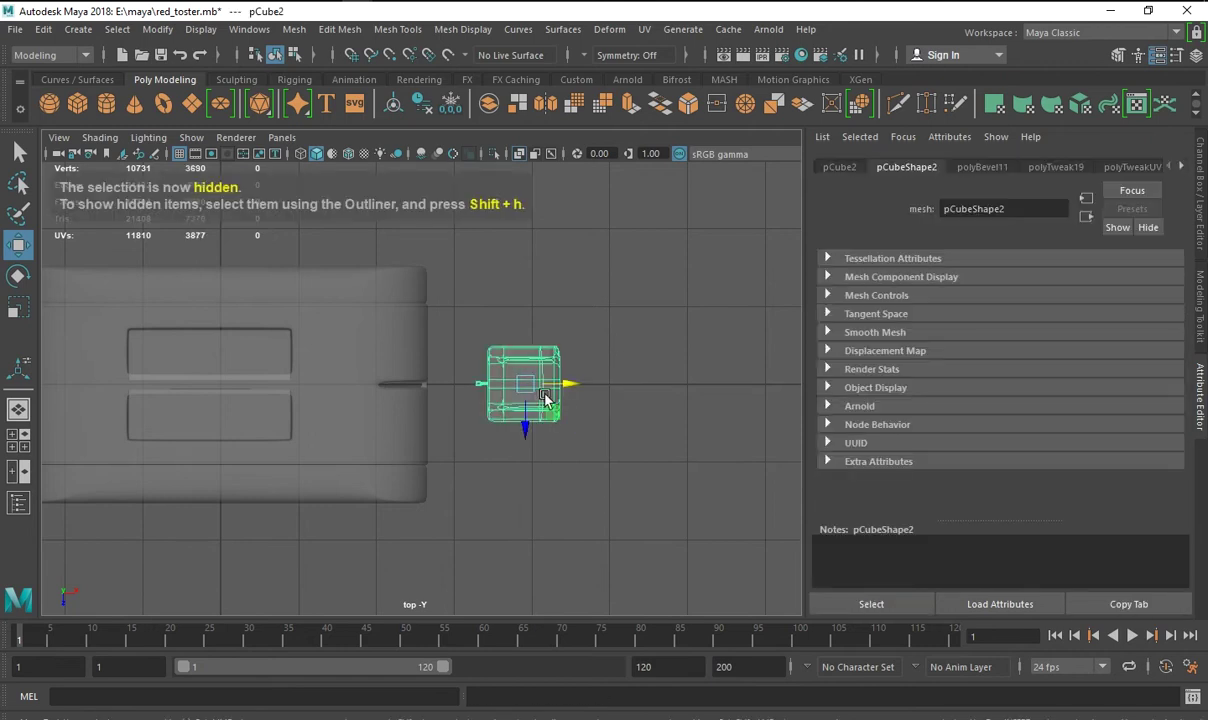
key(f)
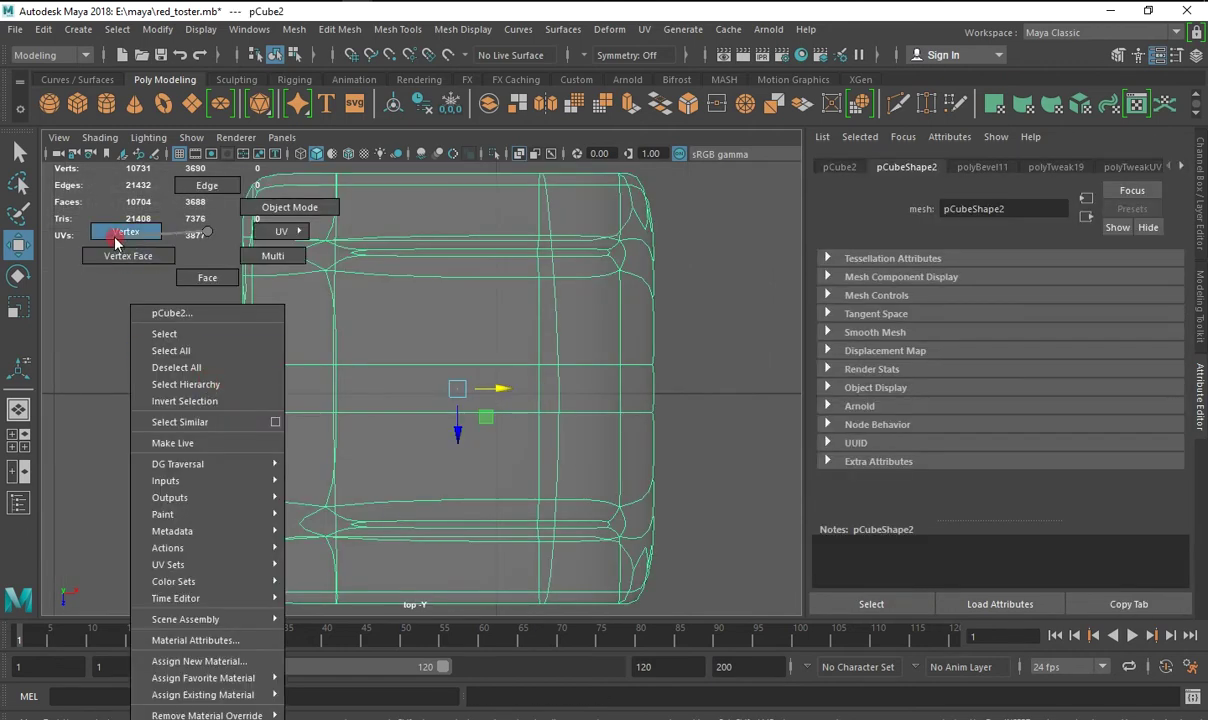
Select pCube2's vertices and try scaling them, undoing the first attempt.
right_drag(205, 245, 110, 250)
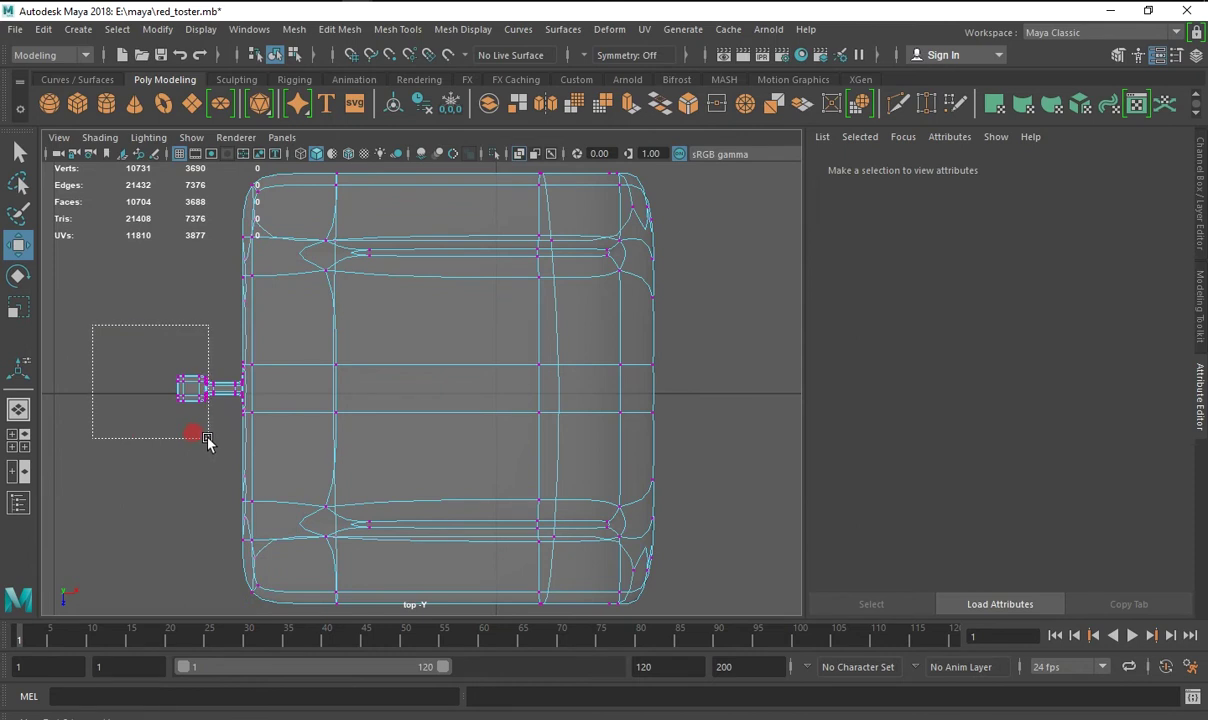
mouse_move(205, 437)
mouse_down()
mouse_move(204, 449)
mouse_move(165, 362)
mouse_up()
key(r)
click(205, 453)
double_click(18, 244)
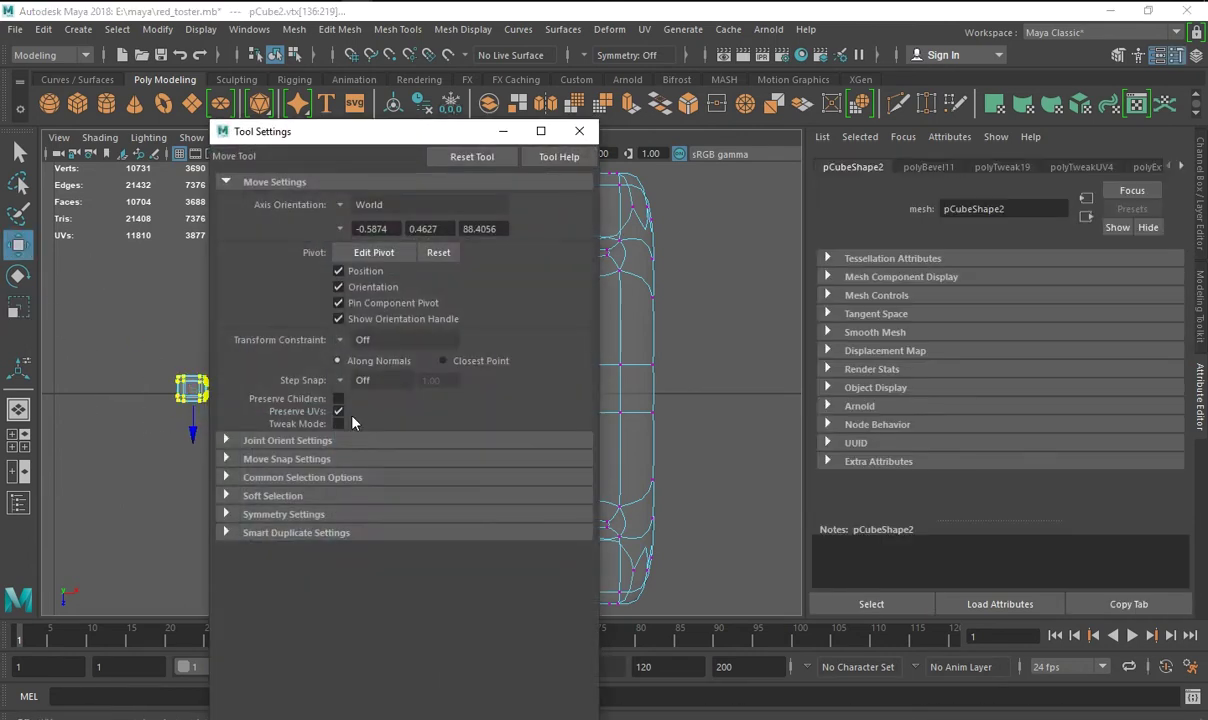
click(579, 131)
key(r)
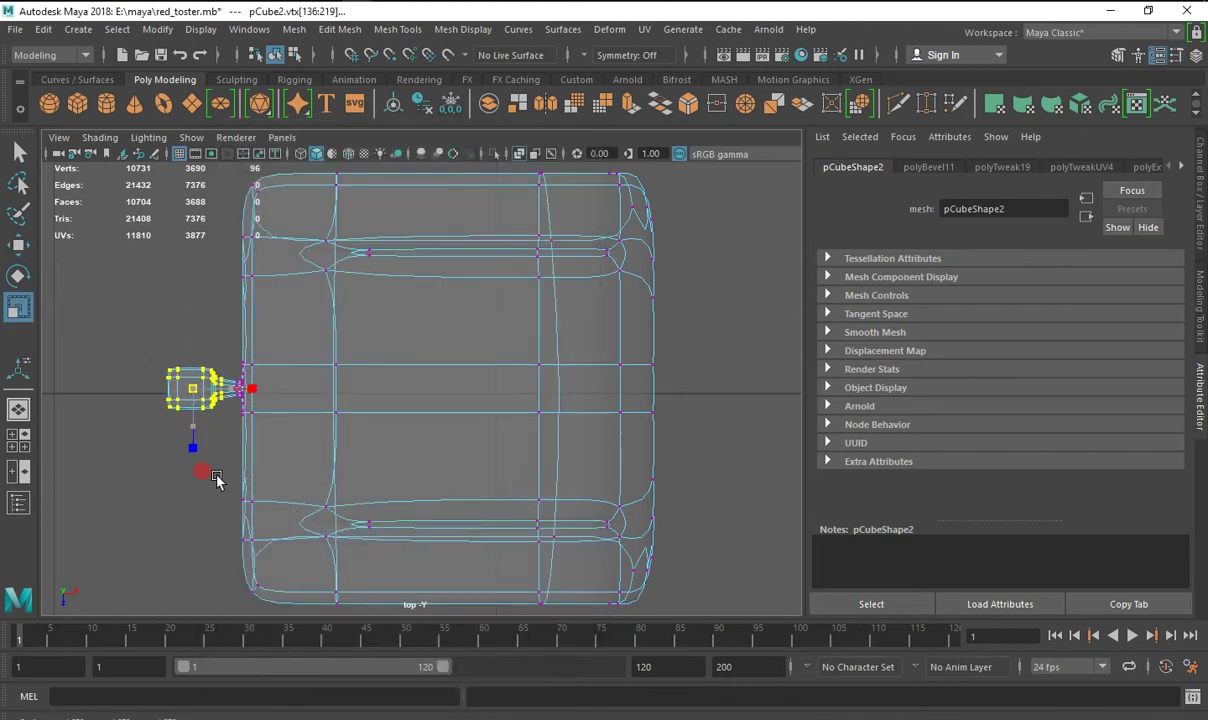
key(ctrl+z)
click(157, 393)
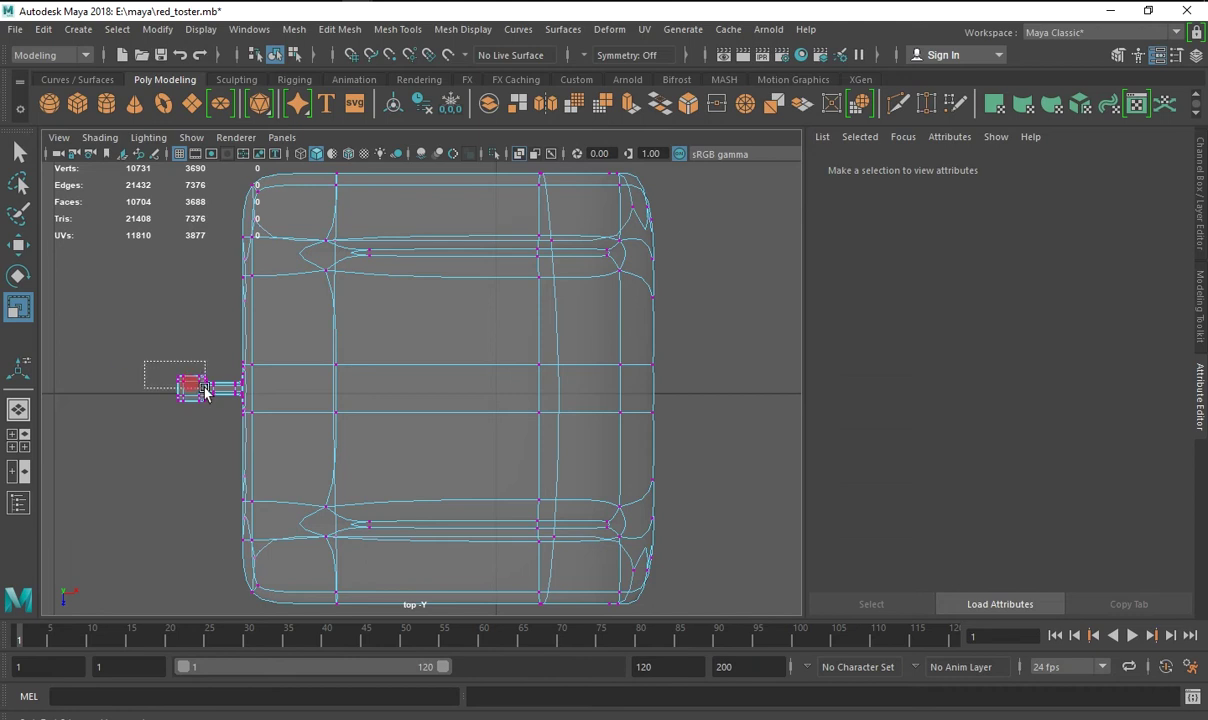
Scale the lever's outer-end vertices wider so the end flares out from its stem.
drag(205, 391, 206, 392)
key(space)
key(space)
mouse_move(526, 377)
alt+right_down()
mouse_move(779, 497)
mouse_move(531, 423)
alt+right_up()
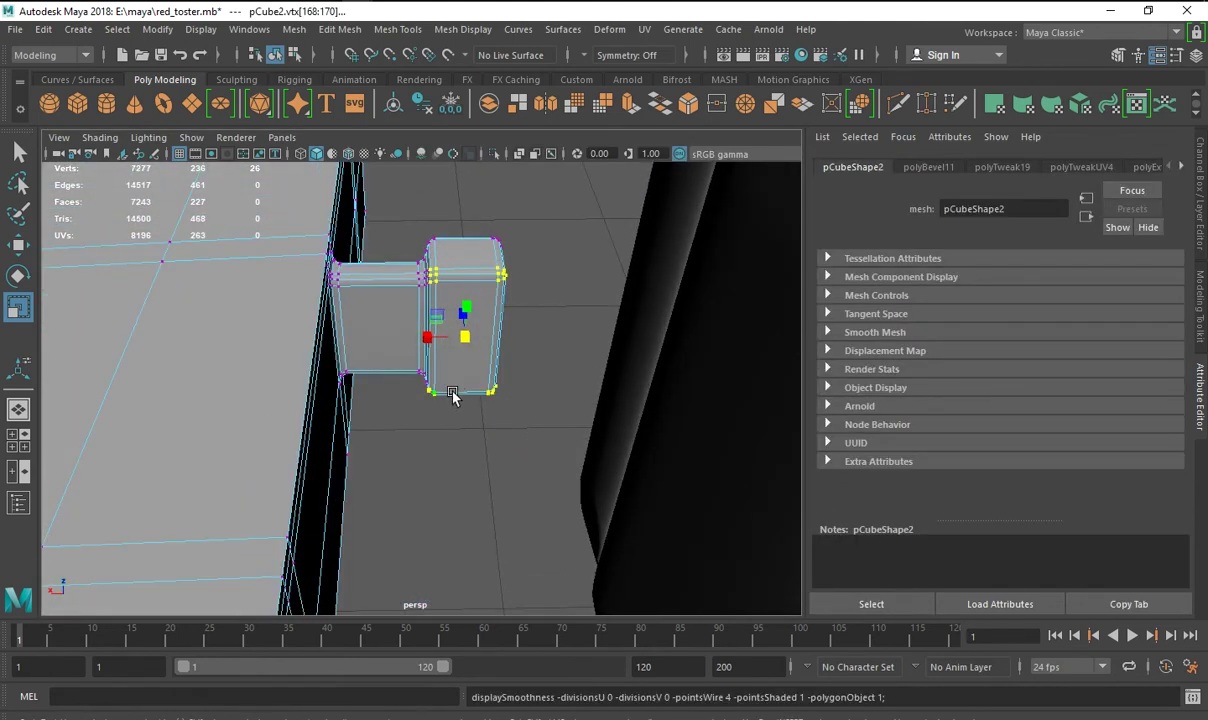
mouse_move(452, 395)
alt+mouse_down()
mouse_move(548, 440)
mouse_move(315, 382)
alt+mouse_up()
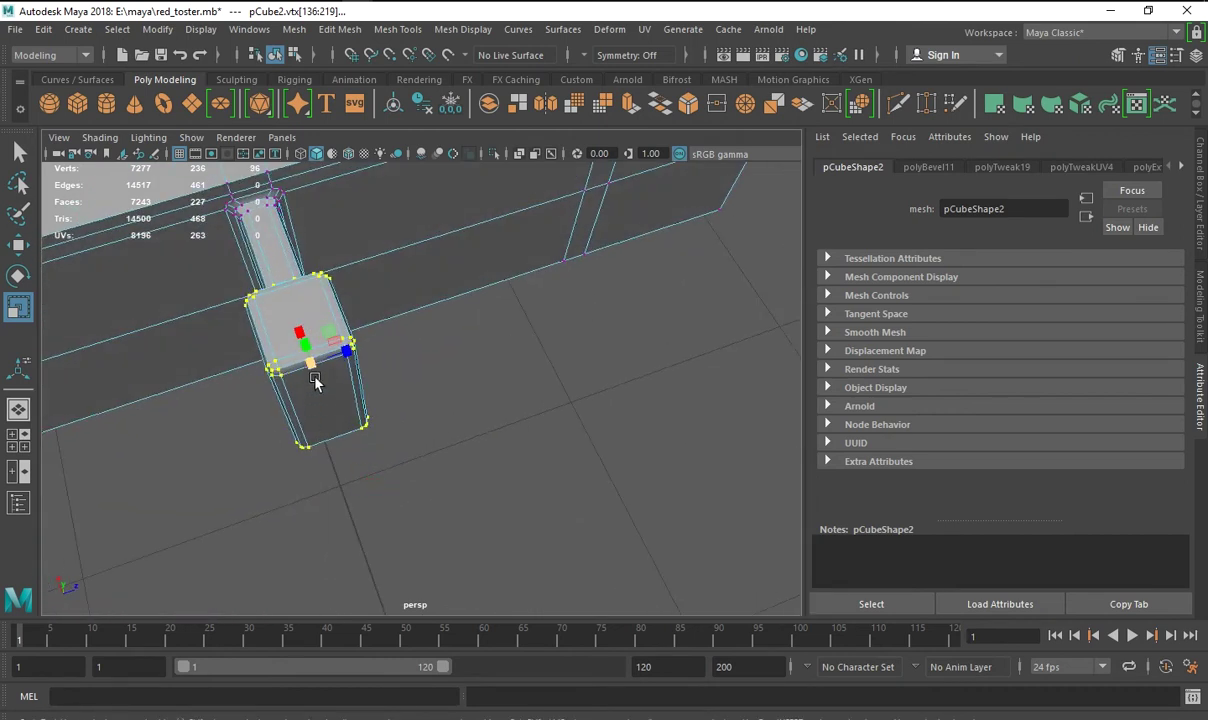
mouse_move(299, 333)
mouse_down()
mouse_move(432, 390)
mouse_move(431, 340)
mouse_move(426, 445)
mouse_move(444, 451)
mouse_up()
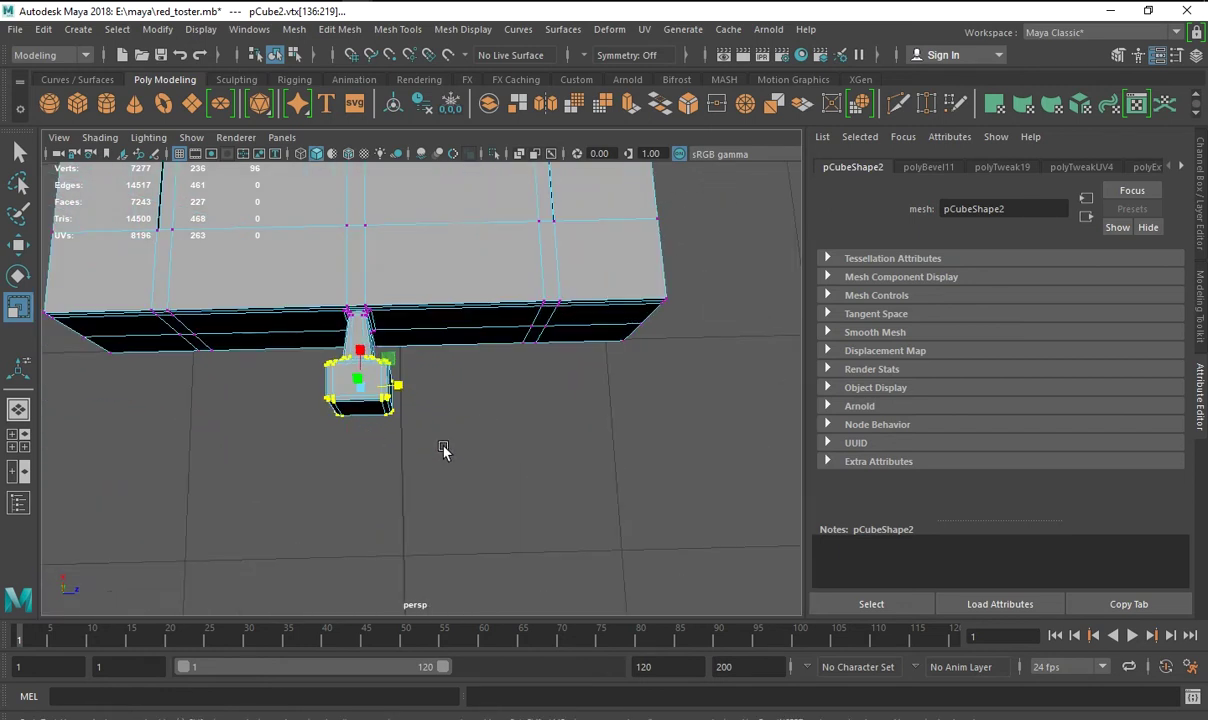
key(space)
key(space)
right_drag(380, 231, 487, 413)
click(17, 246)
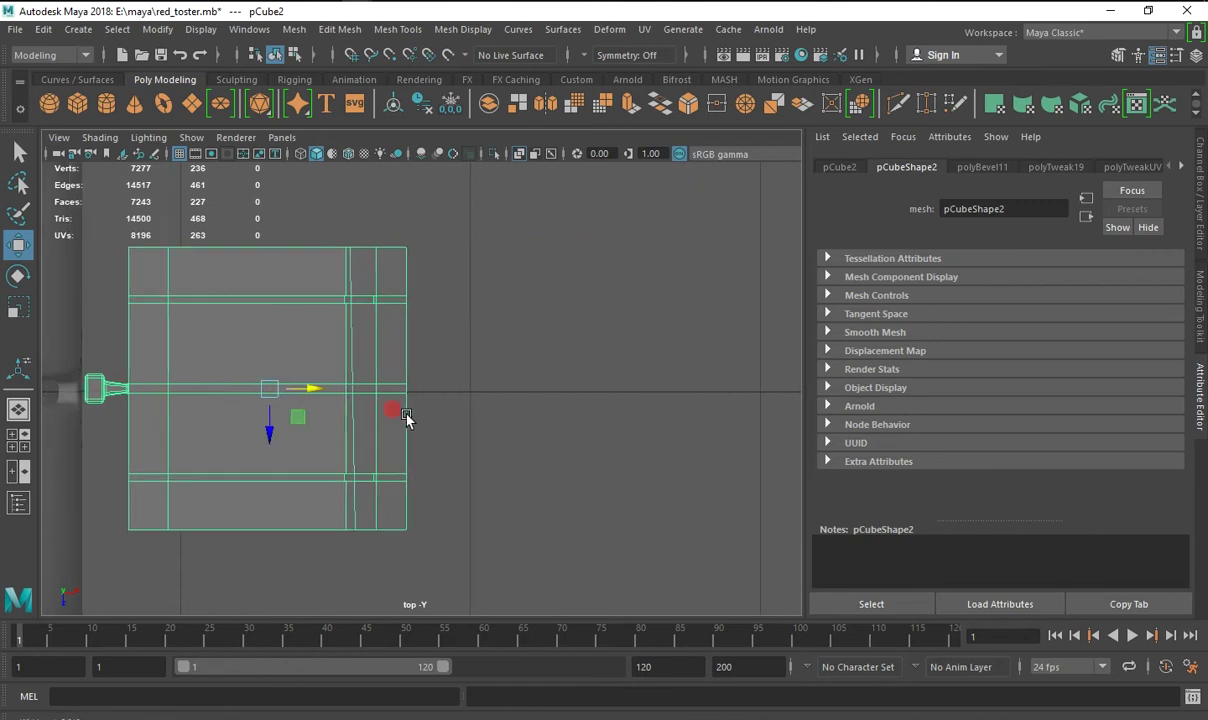
Scale the lever cube's end vertices taller in vertex mode.
mouse_move(485, 391)
alt+middle_down()
mouse_move(404, 418)
mouse_move(500, 415)
mouse_move(440, 377)
mouse_move(466, 383)
alt+middle_up()
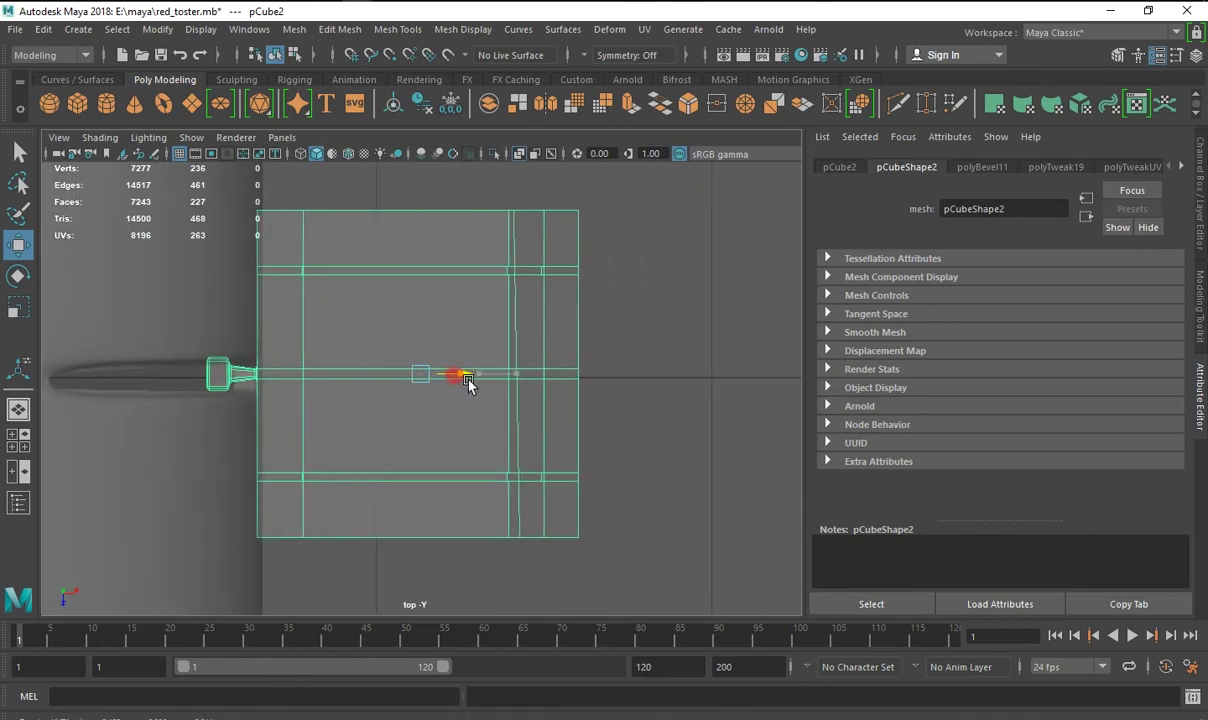
key(space)
key(space)
mouse_move(427, 318)
alt+mouse_down()
mouse_move(480, 340)
mouse_move(288, 350)
mouse_move(285, 547)
mouse_move(264, 520)
mouse_move(288, 585)
mouse_move(353, 566)
mouse_move(404, 596)
mouse_move(307, 400)
alt+mouse_up()
scroll(288, 350, up, 3)
key(space)
key(space)
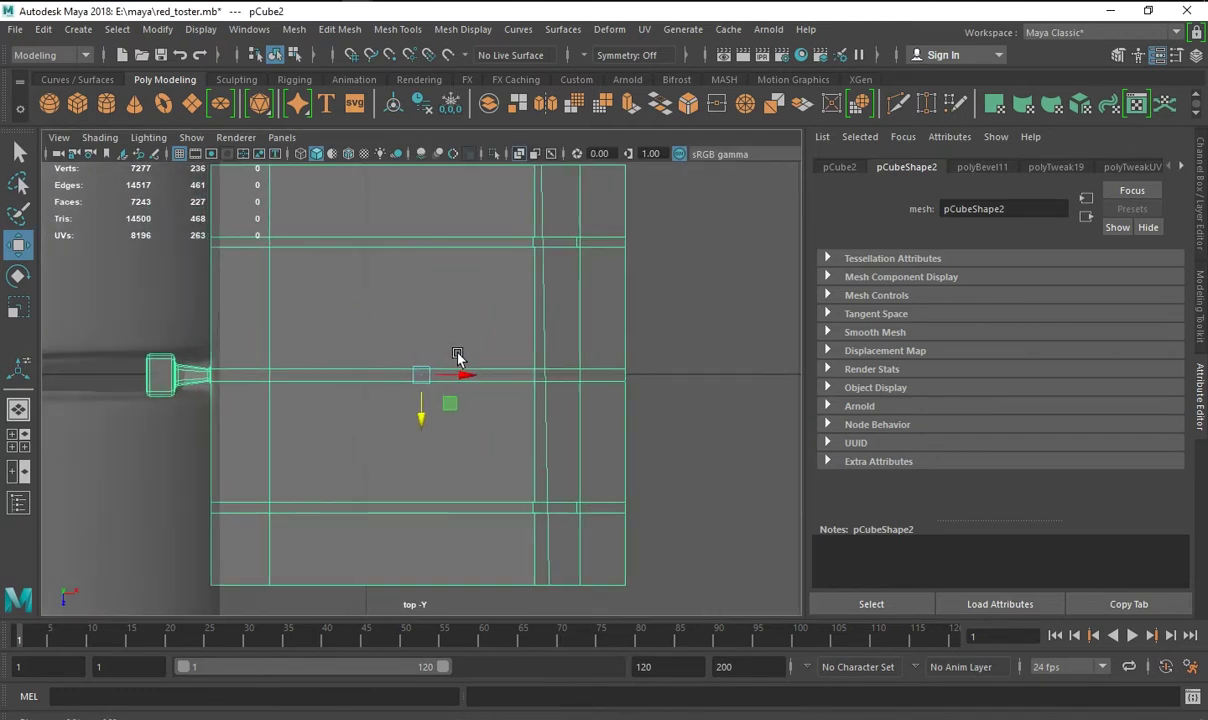
scroll(488, 377, up, 2)
right_click(280, 276)
right_drag(279, 277, 218, 258)
click(216, 262)
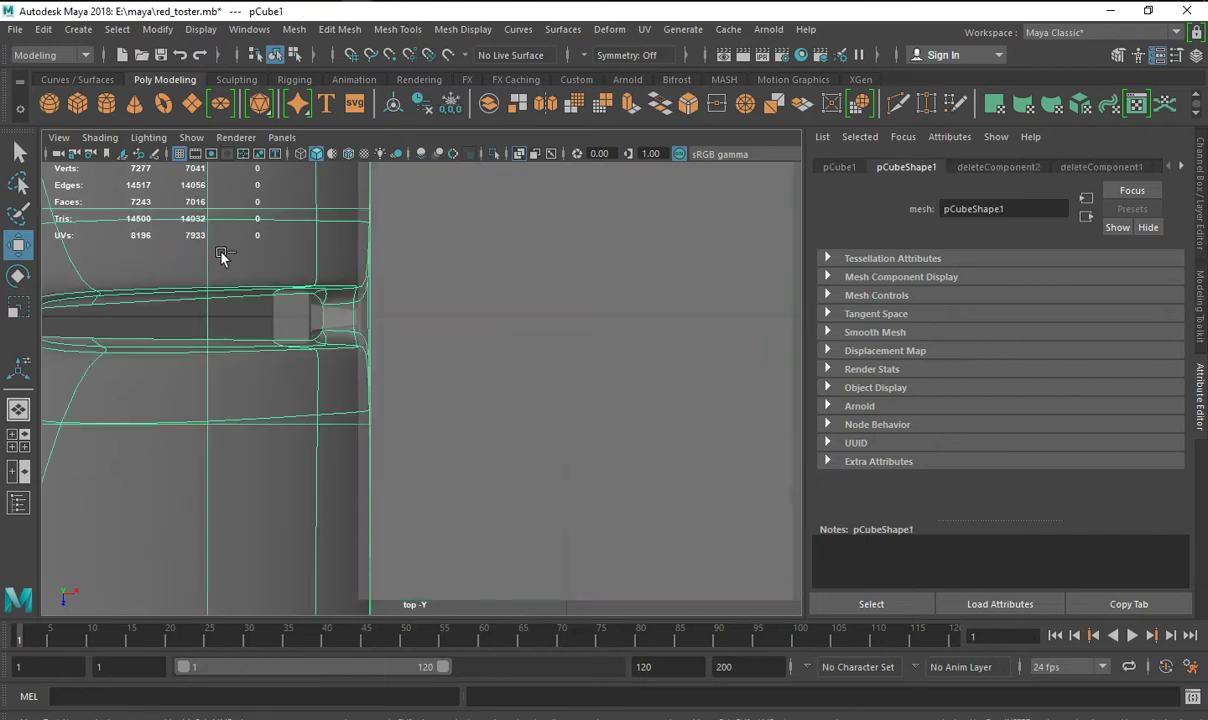
key(ctrl+z)
click(20, 308)
drag(292, 354, 290, 376)
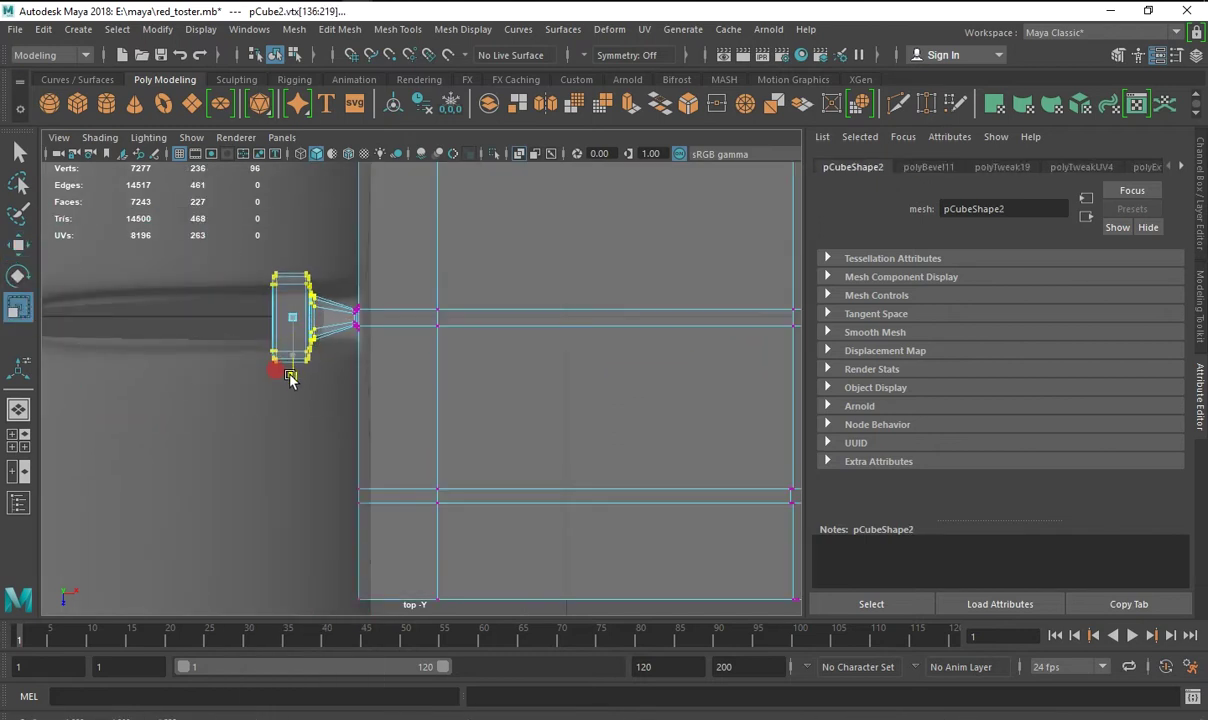
Select the vertices of the lever's tapered end in the front view.
click(18, 244)
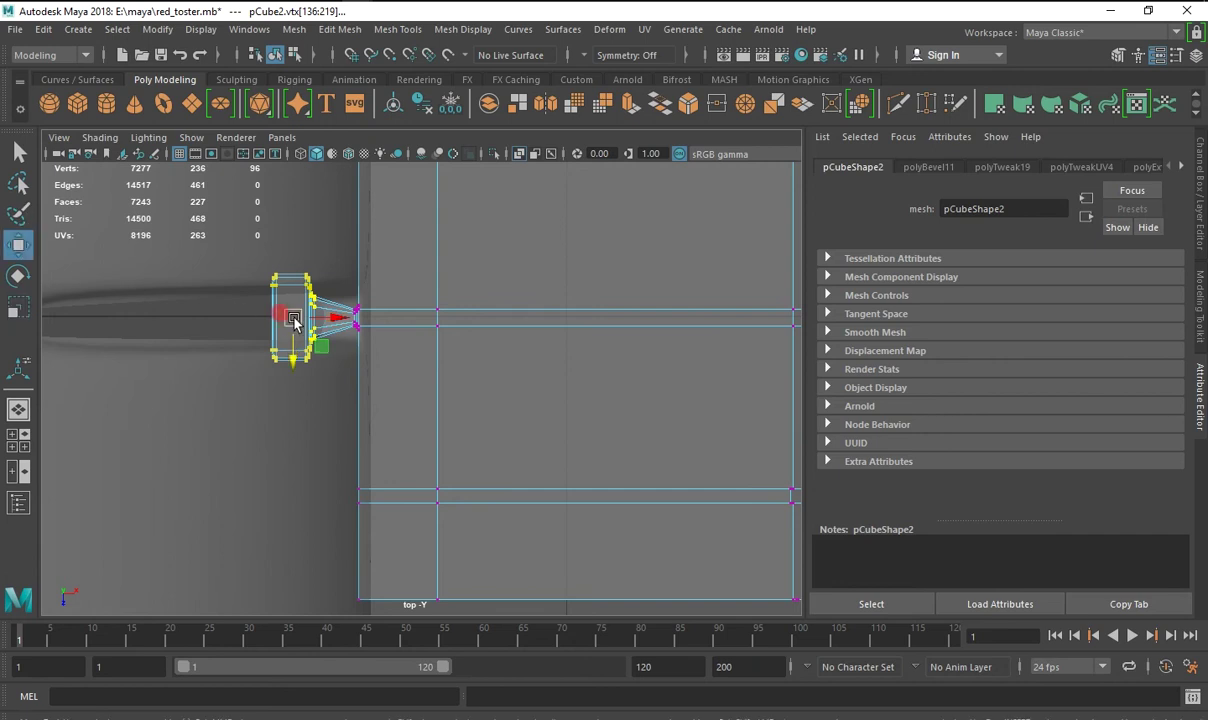
right_drag(277, 221, 373, 203)
key(space)
key(space)
right_drag(611, 231, 545, 240)
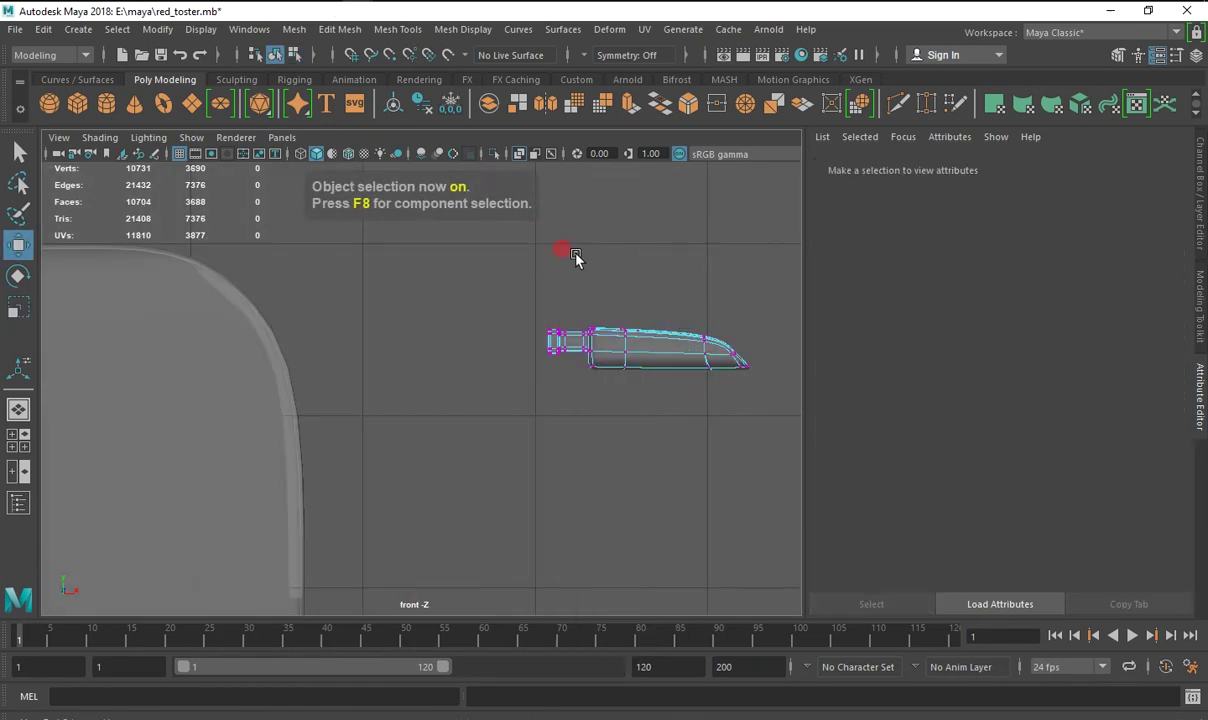
drag(574, 256, 768, 418)
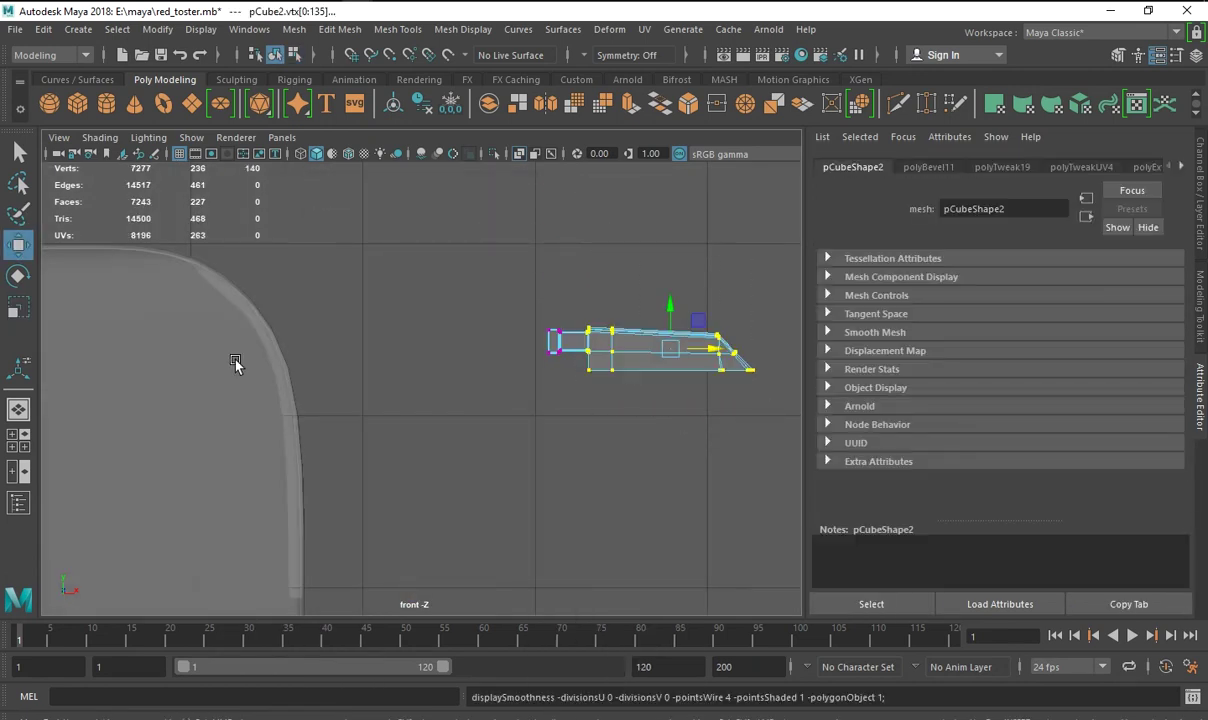
key(space)
key(space)
key(r)
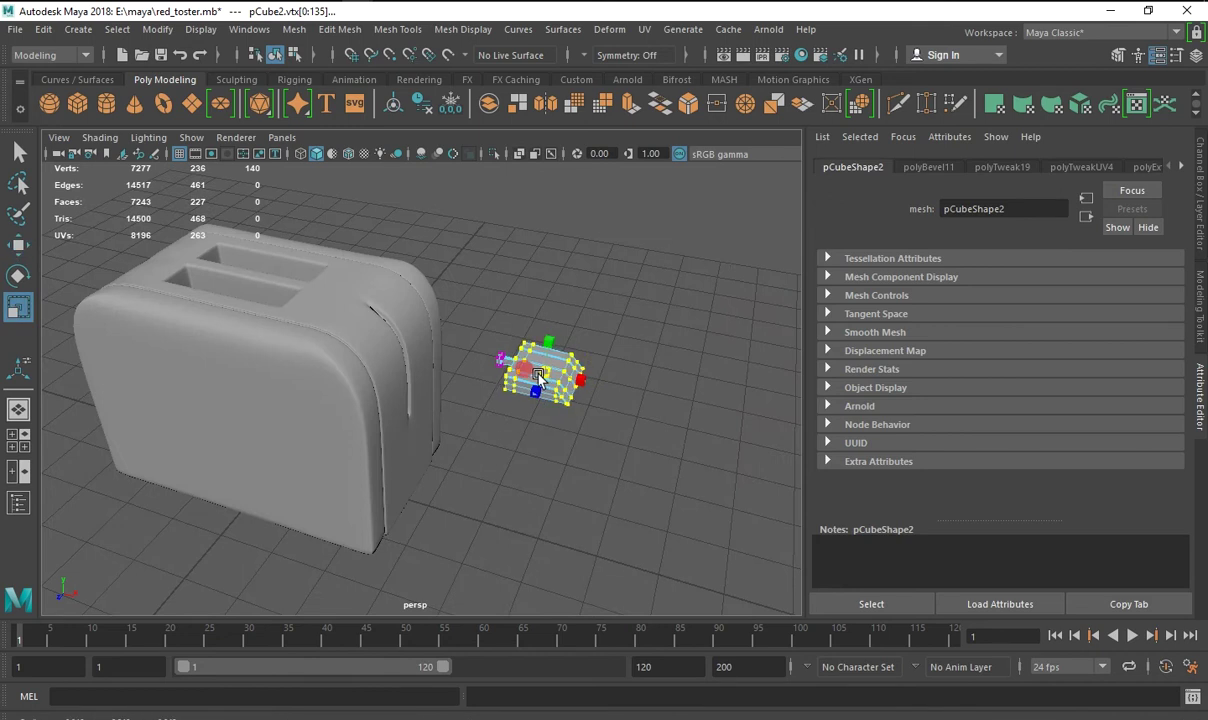
Slide pCube2 along X into the toaster's side slot.
right_drag(533, 232, 619, 210)
click(560, 408)
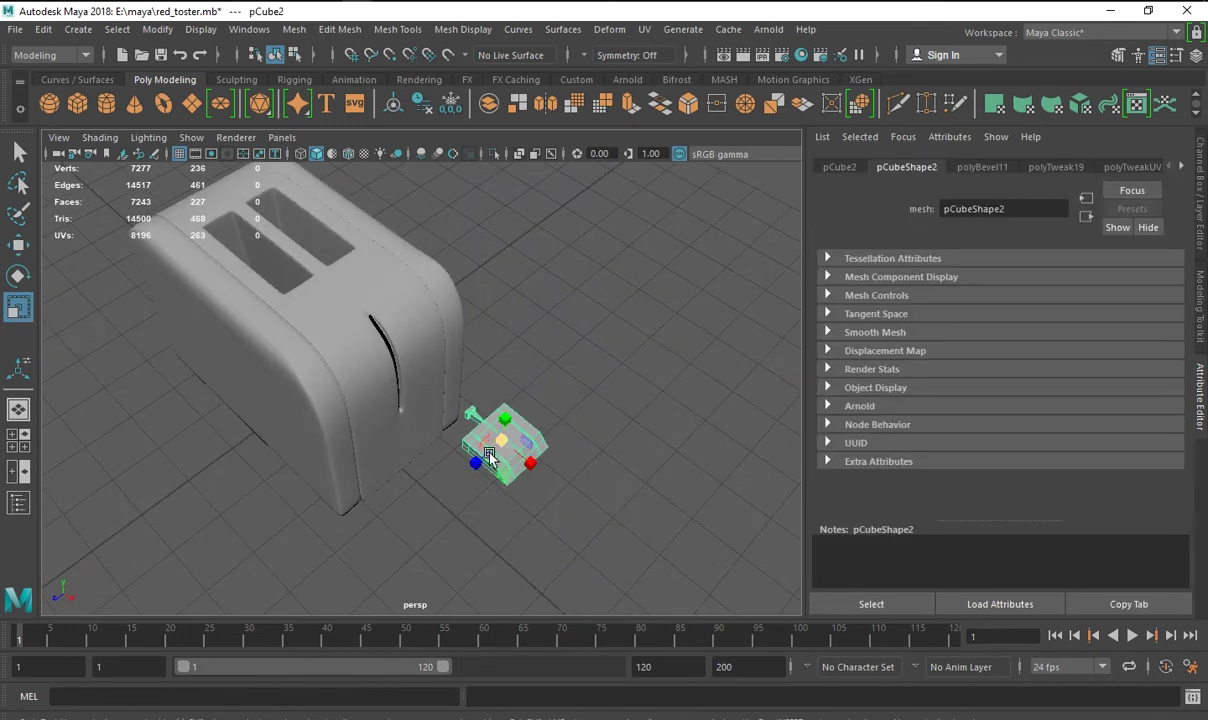
click(17, 244)
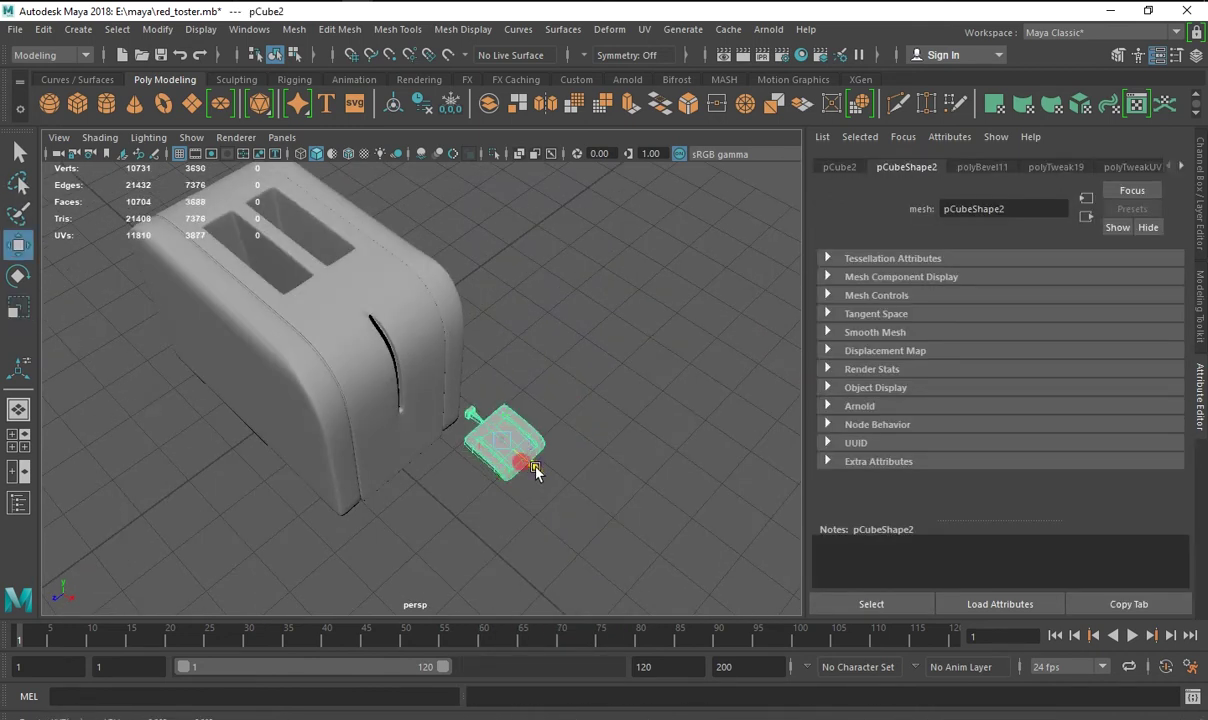
drag(530, 463, 428, 418)
click(56, 490)
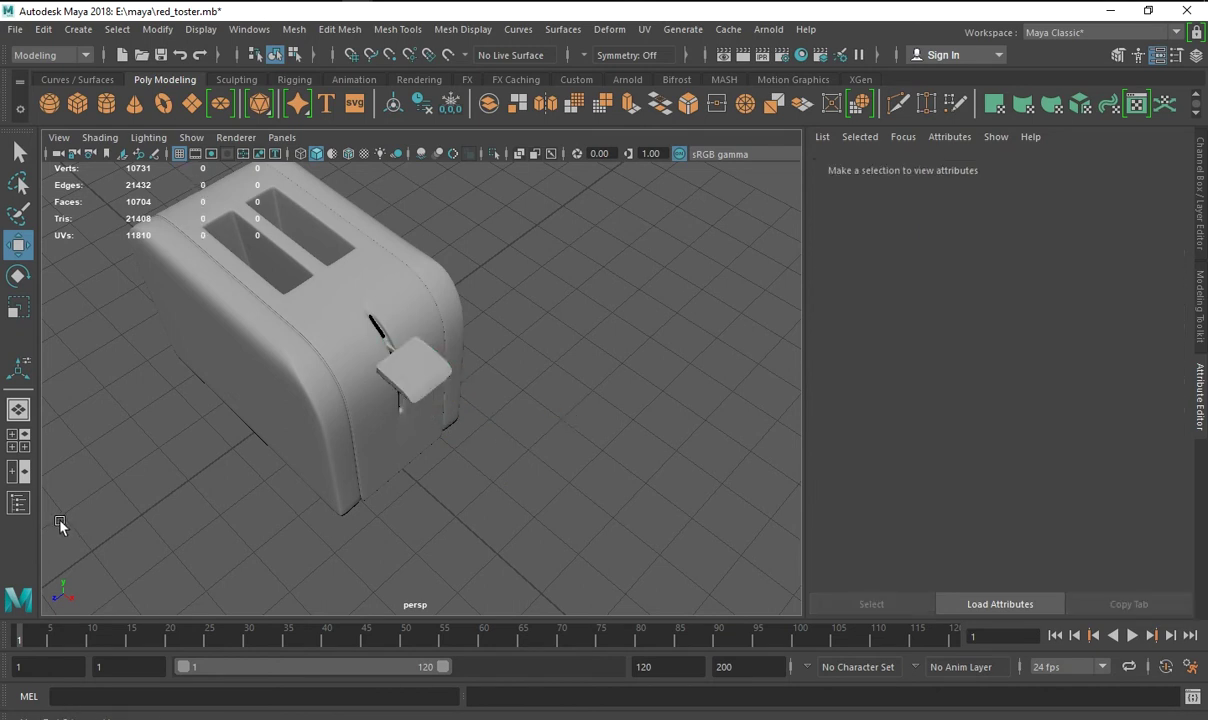
click(368, 347)
key(space)
Select the toaster body and turn off its smooth preview with 1.
click(647, 316)
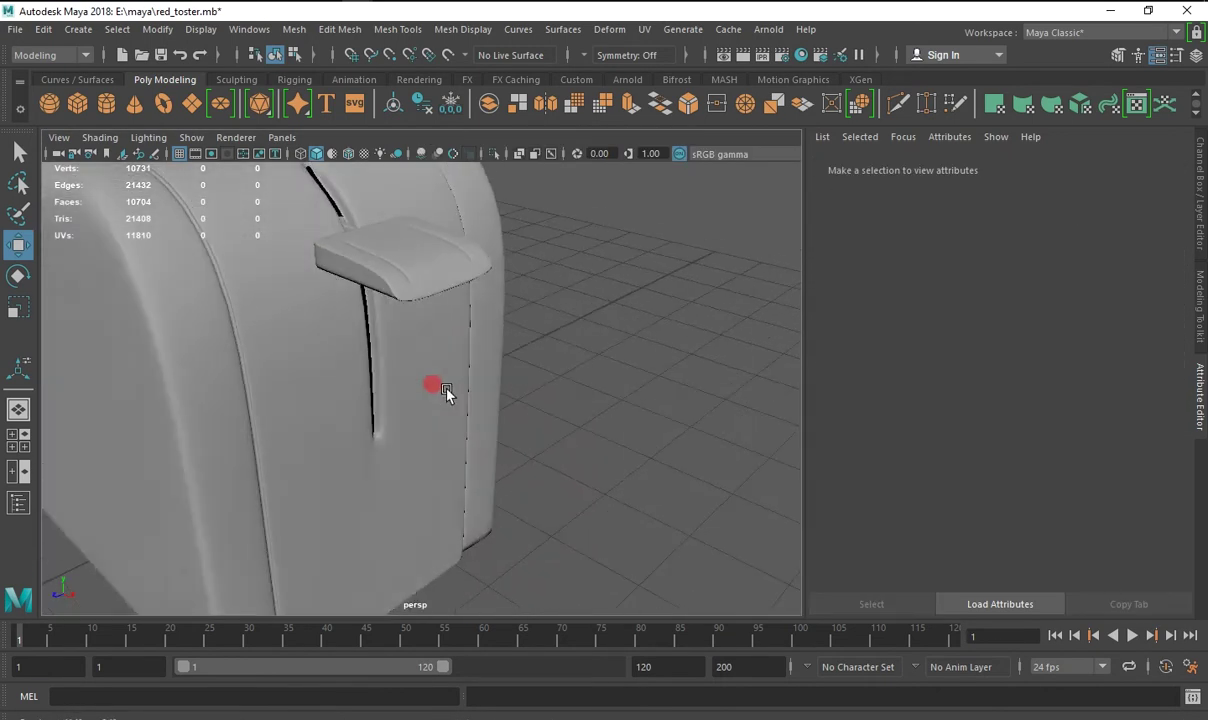
mouse_move(448, 396)
alt+mouse_down()
mouse_move(394, 383)
mouse_move(309, 302)
mouse_move(364, 359)
mouse_move(470, 418)
mouse_move(404, 445)
mouse_move(555, 419)
mouse_move(329, 418)
mouse_move(316, 442)
mouse_move(380, 418)
alt+mouse_up()
click(430, 374)
click(526, 423)
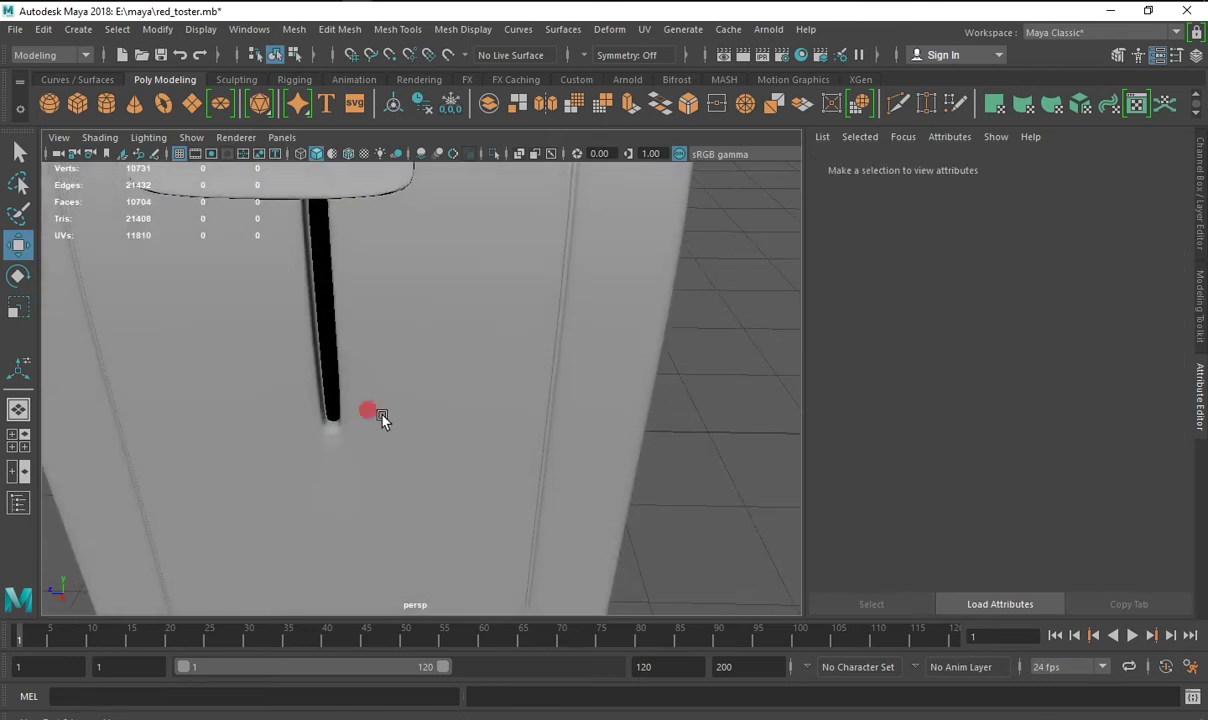
click(381, 418)
click(310, 405)
right_drag(386, 234, 404, 323)
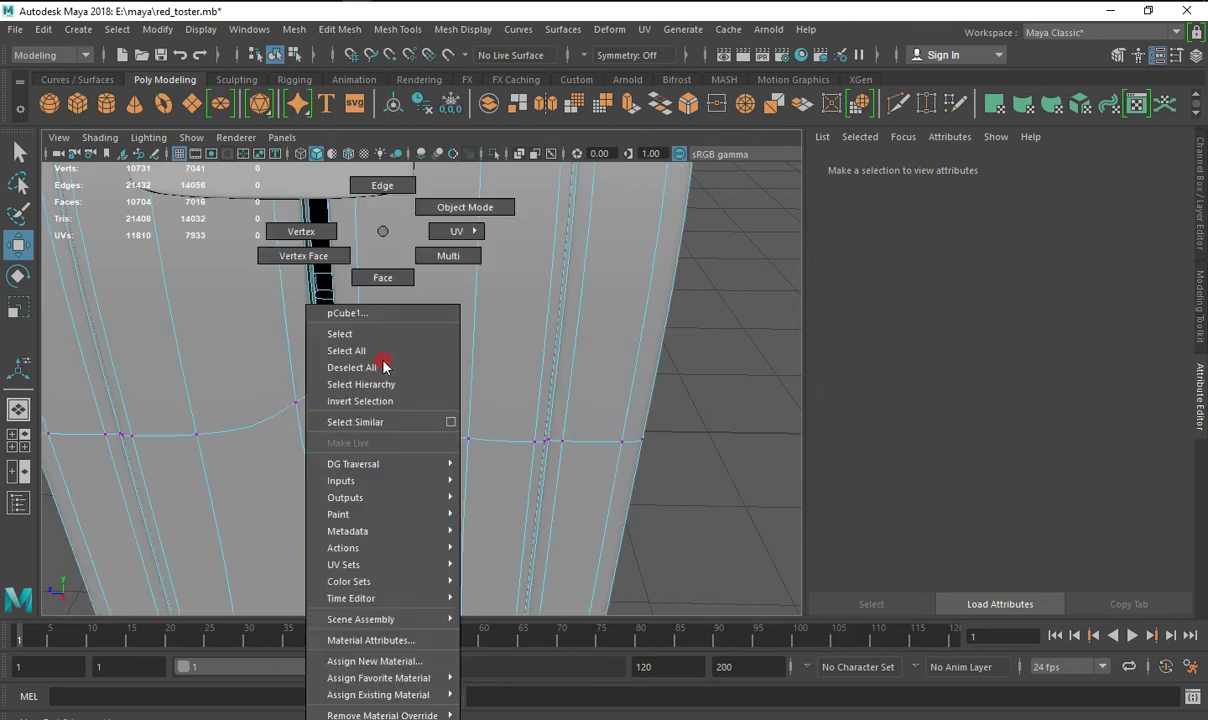
key(1)
Extrude a vertical edge beside the lever slot and shift it left along X.
key(space)
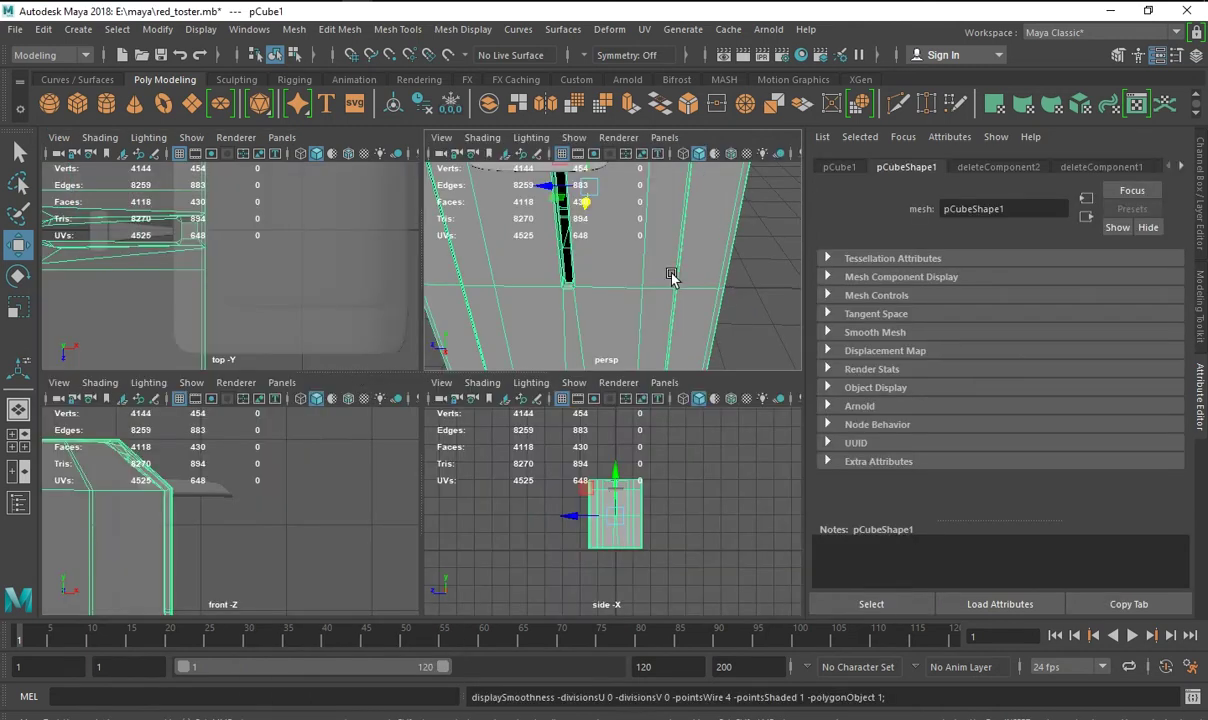
key(space)
mouse_move(545, 391)
alt+mouse_down()
mouse_move(593, 377)
mouse_move(283, 358)
mouse_move(316, 437)
mouse_move(280, 458)
mouse_move(270, 426)
alt+mouse_up()
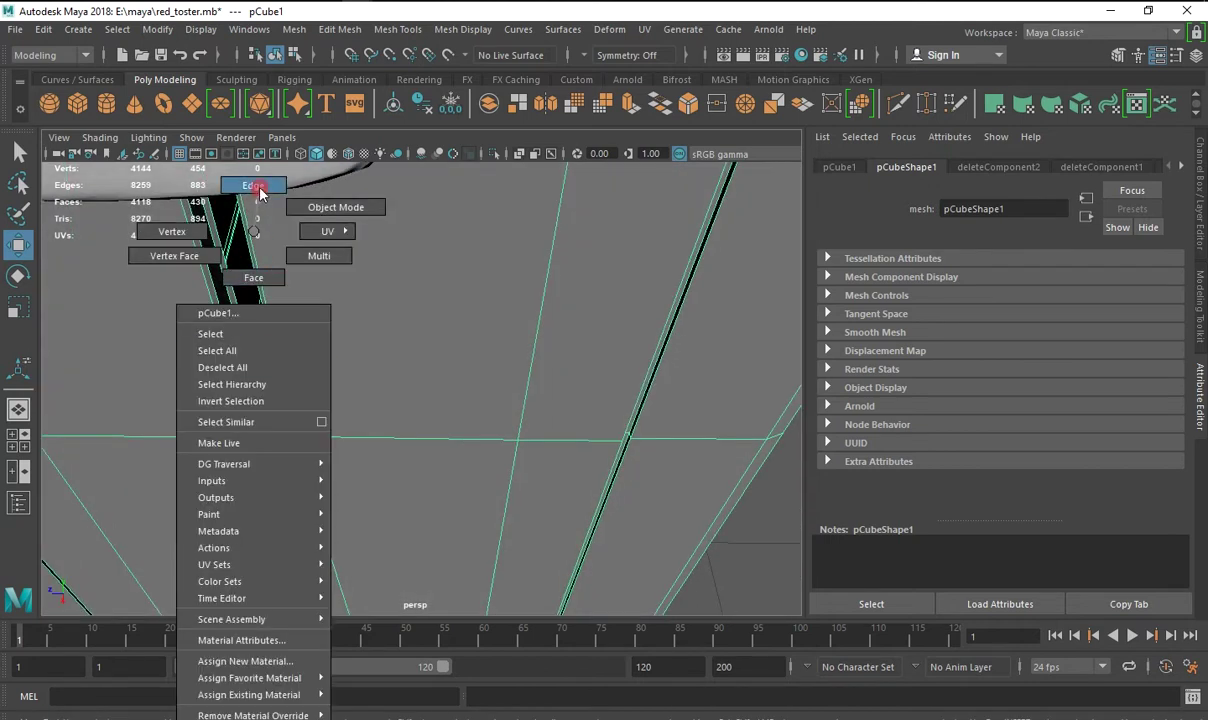
right_drag(243, 210, 250, 350)
click(249, 349)
alt+drag(274, 361, 371, 393)
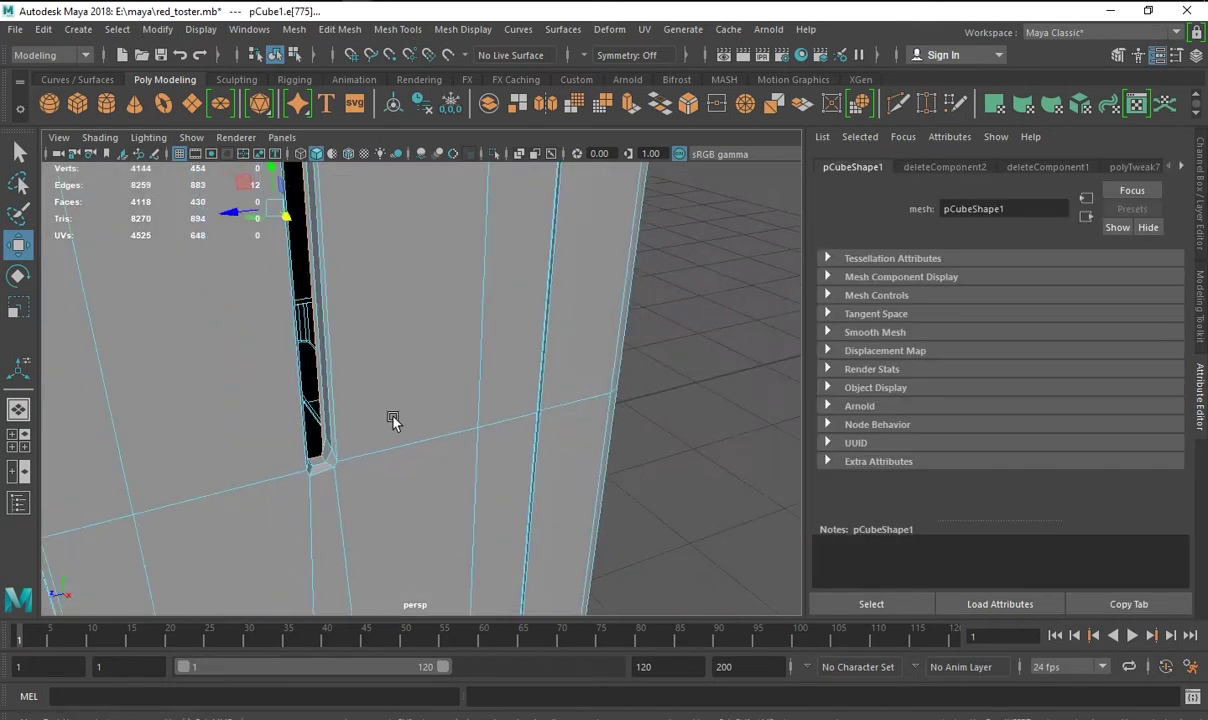
alt+right_drag(371, 393, 265, 350)
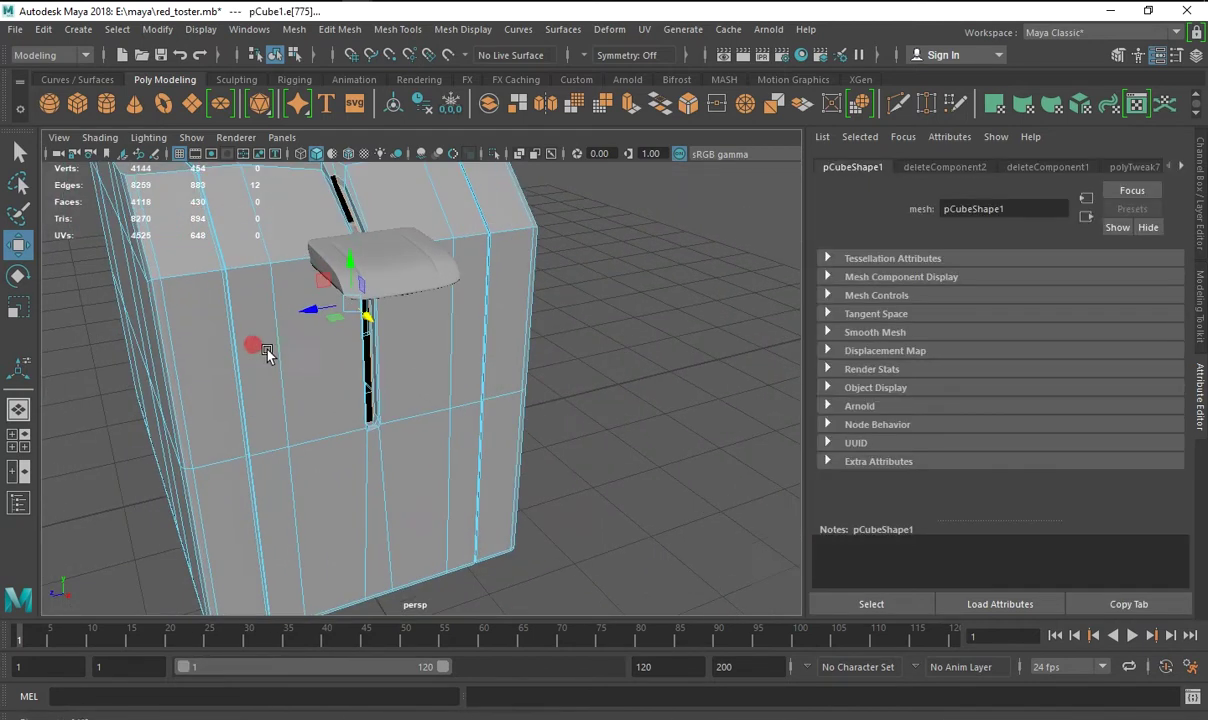
click(631, 104)
drag(332, 421, 202, 418)
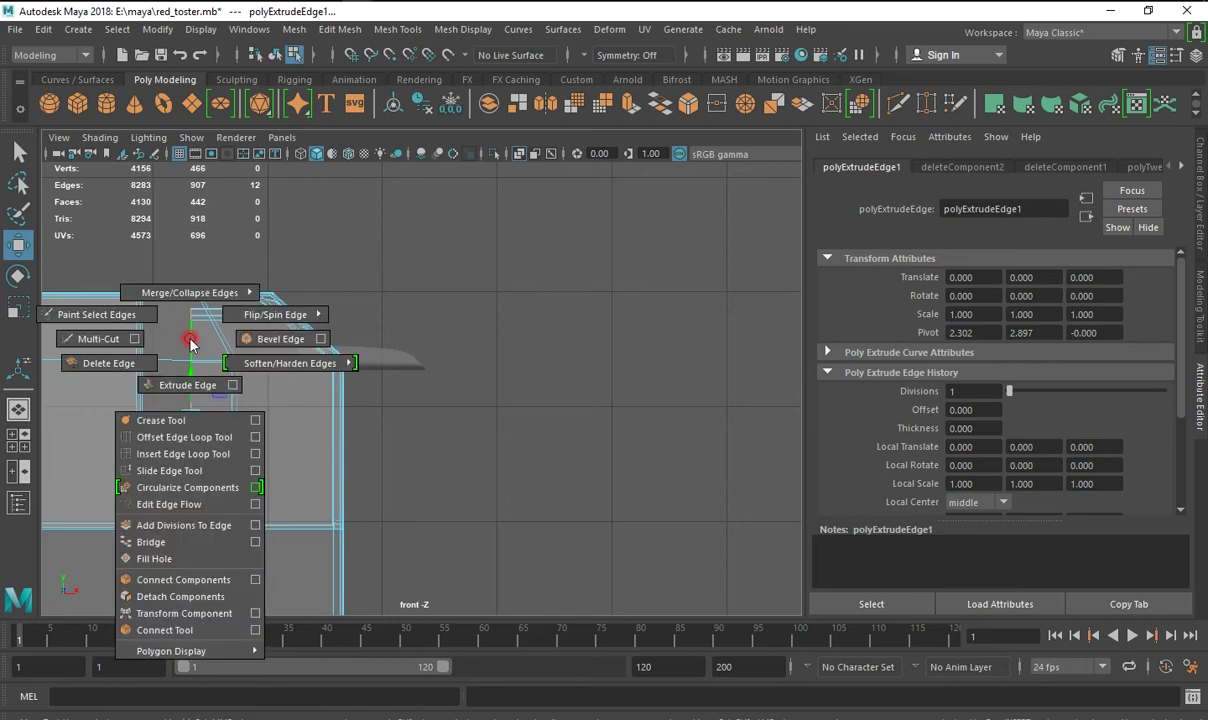
Slide the vertices of the strip beside the lever to the right along X.
shift+right_drag(188, 357, 194, 553)
click(534, 480)
key(space)
key(space)
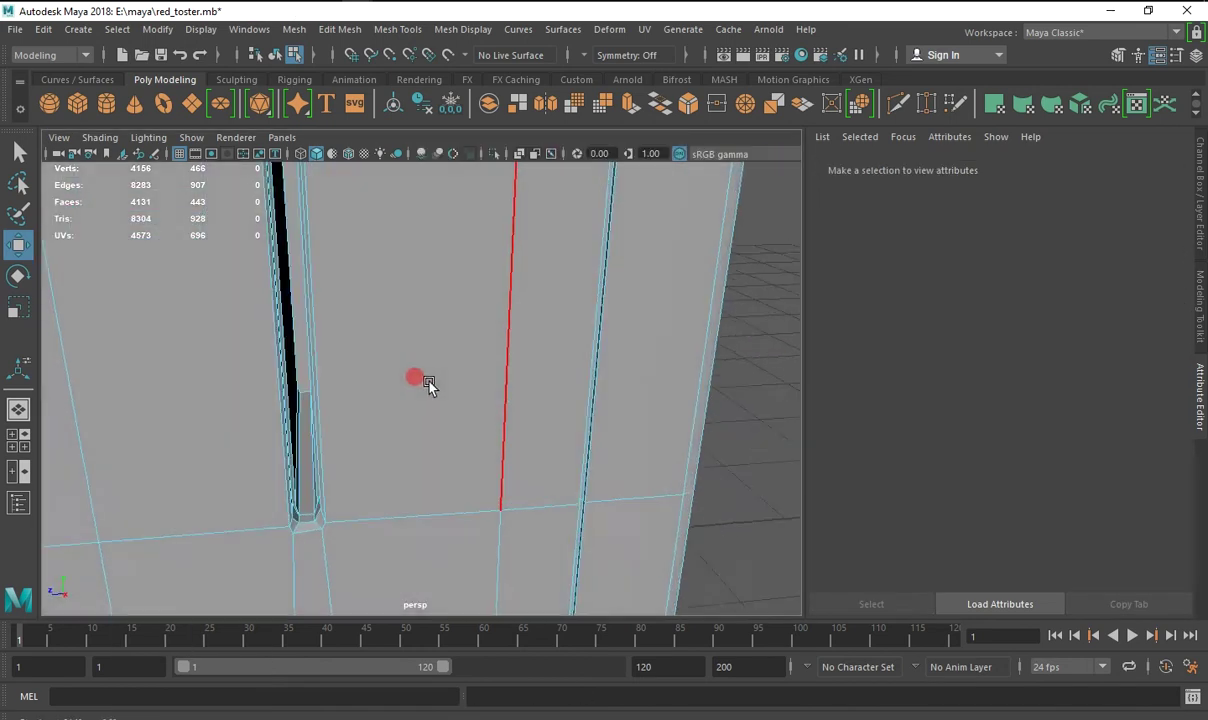
mouse_move(418, 377)
alt+mouse_down()
mouse_move(434, 375)
mouse_move(386, 372)
mouse_move(389, 410)
mouse_move(377, 386)
alt+mouse_up()
key(space)
key(space)
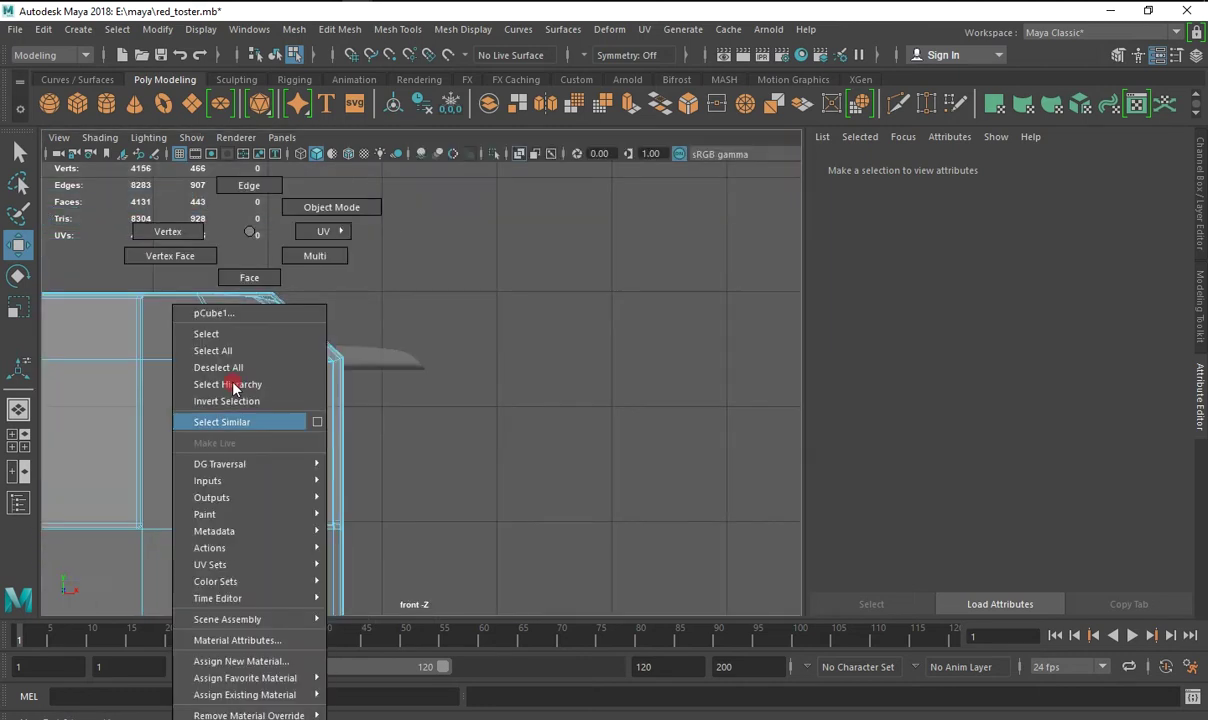
right_drag(251, 237, 229, 384)
drag(185, 557, 241, 305)
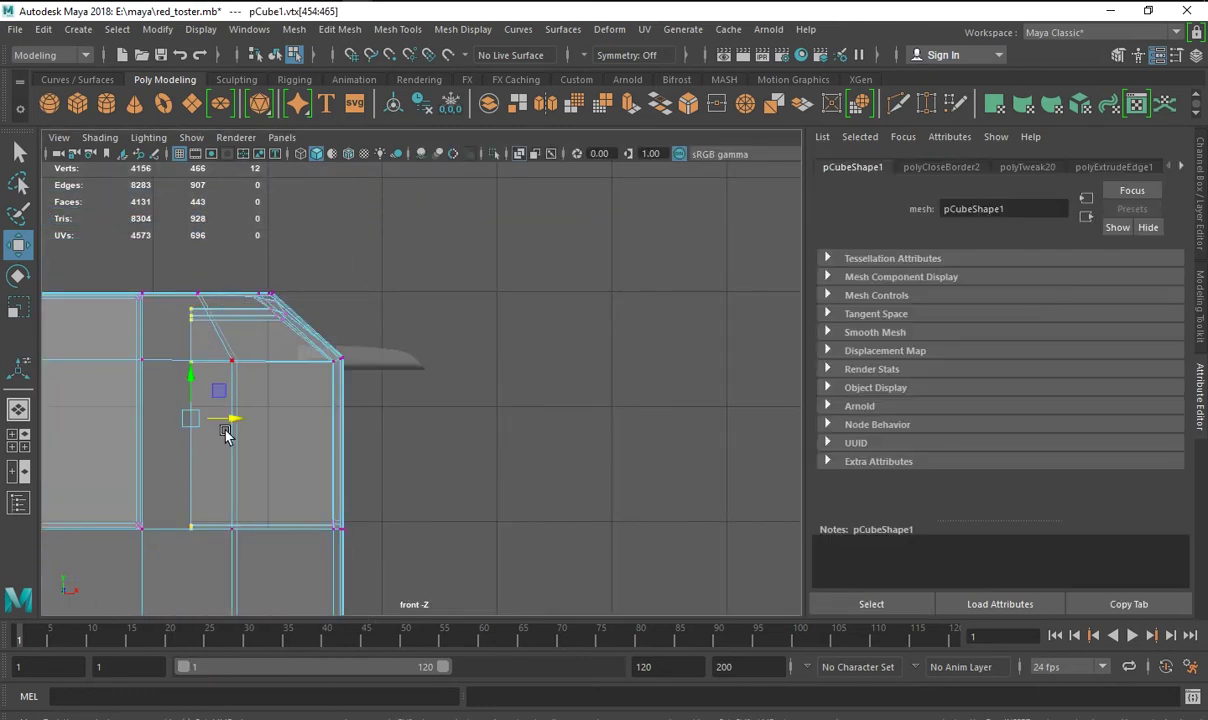
drag(229, 420, 276, 420)
Return to object mode and preview the toaster smoothed with 3 to inspect the slot.
key(space)
key(space)
click(523, 391)
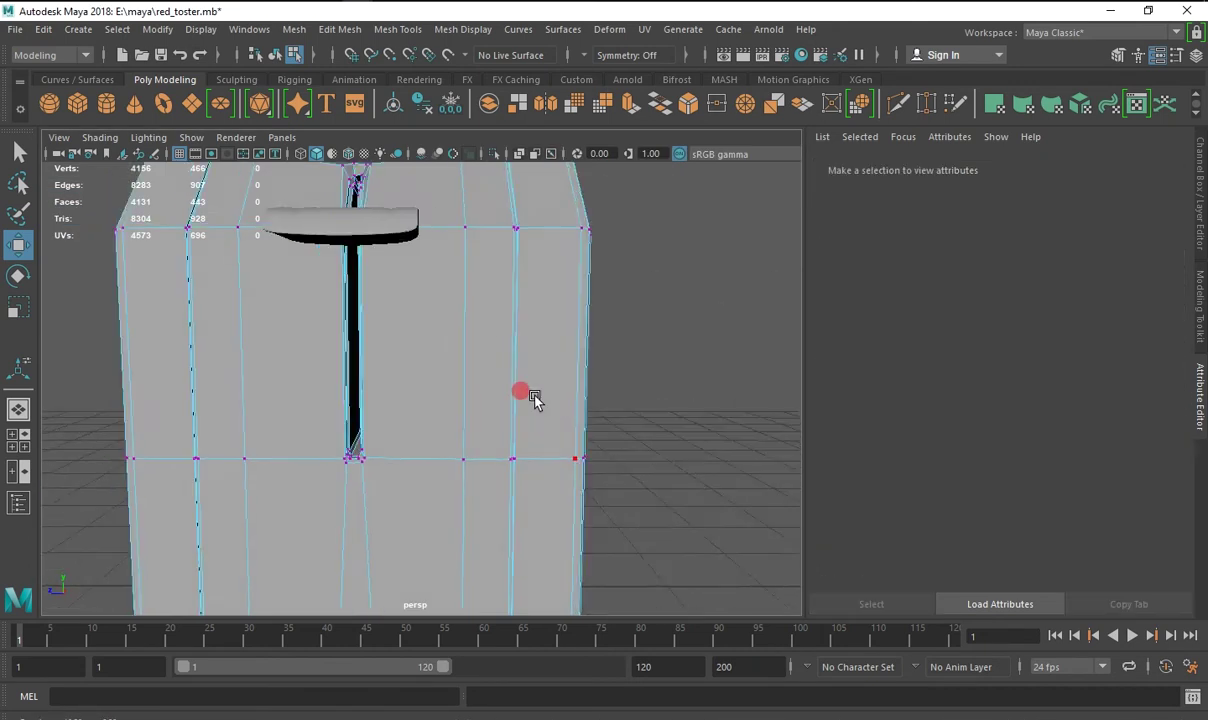
right_drag(337, 232, 340, 318)
alt+drag(631, 370, 510, 232)
right_drag(510, 232, 588, 206)
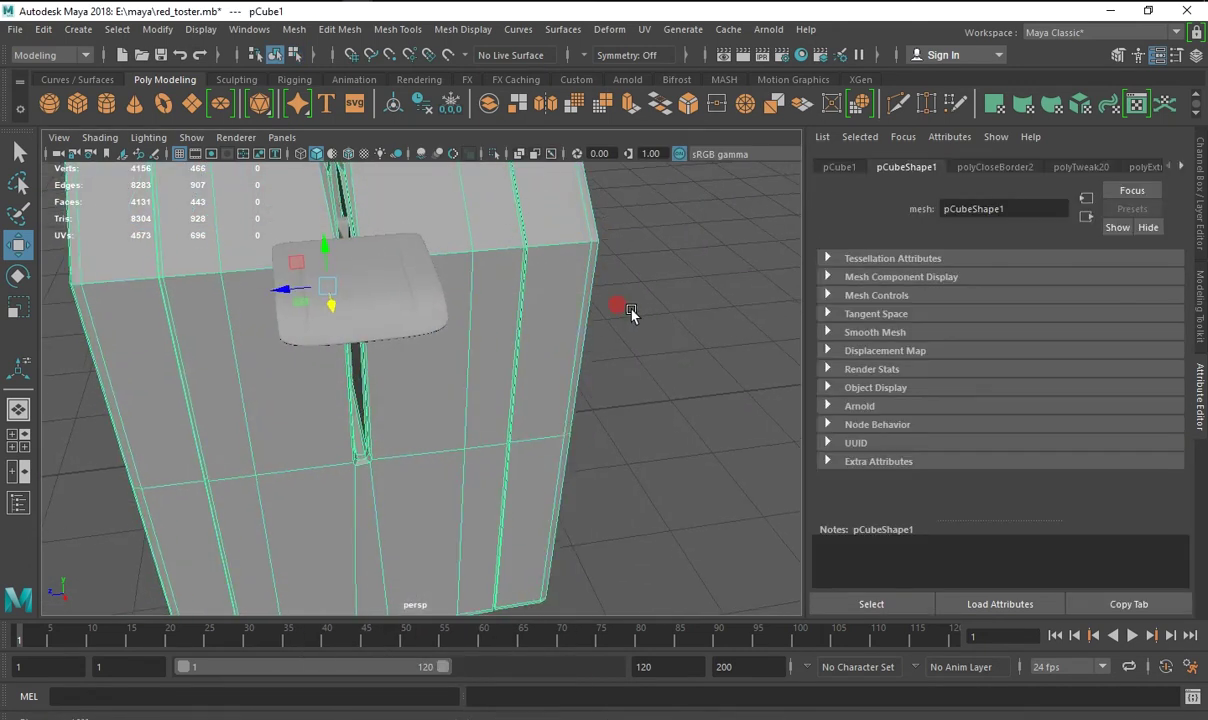
key(3)
mouse_move(493, 350)
alt+mouse_down()
mouse_move(538, 410)
mouse_move(423, 391)
mouse_move(440, 377)
mouse_move(423, 423)
mouse_move(452, 473)
mouse_move(491, 437)
mouse_move(442, 423)
mouse_move(404, 458)
mouse_move(444, 398)
mouse_move(431, 396)
alt+mouse_up()
Select the strip's edges beside the slot on the toaster body in edge mode.
click(420, 396)
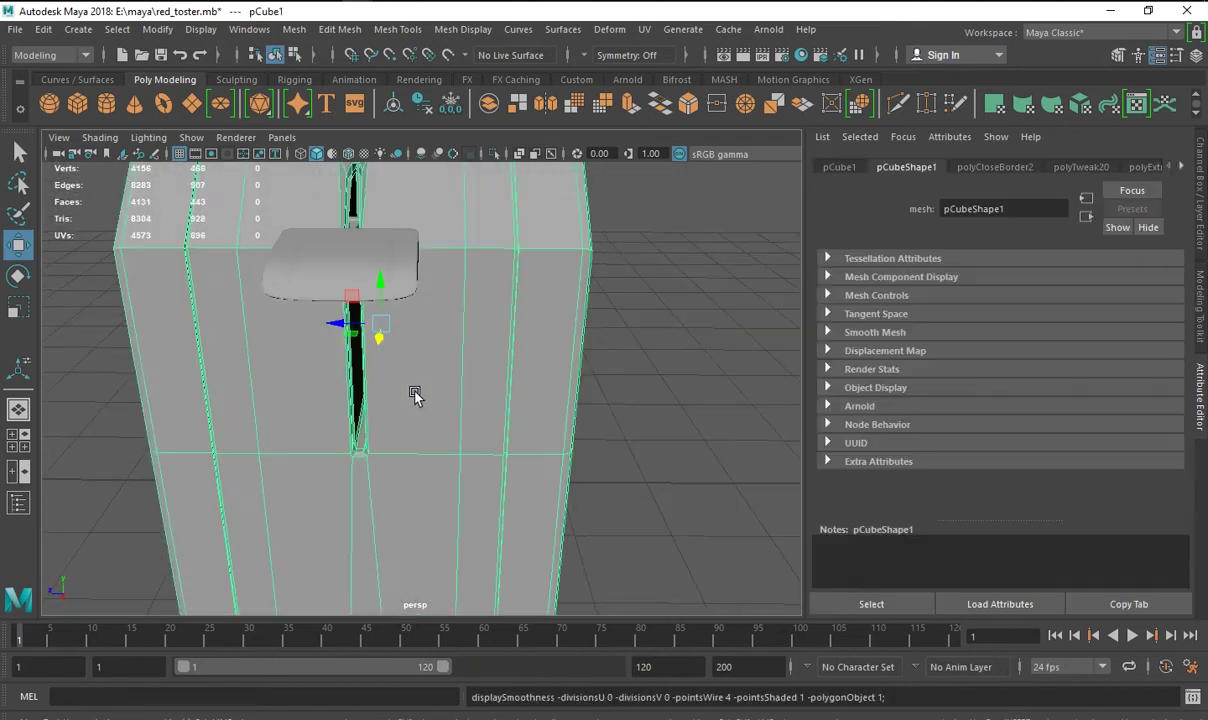
key(space)
key(space)
right_drag(264, 229, 264, 185)
click(240, 422)
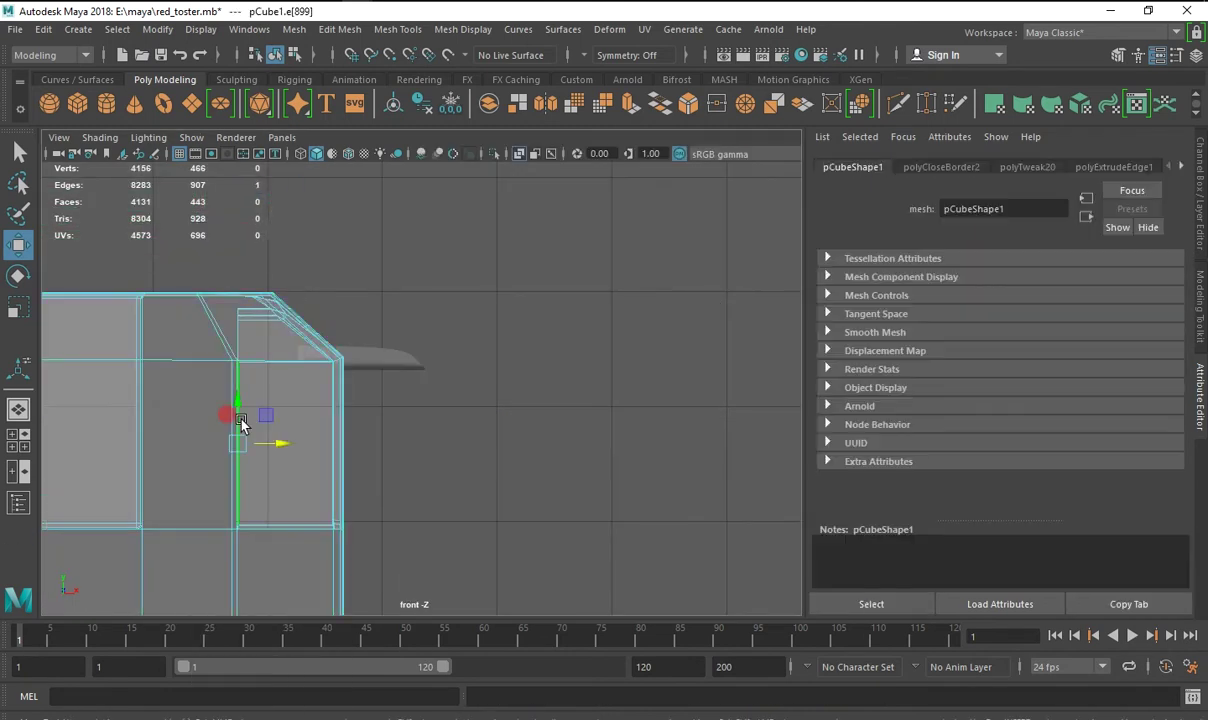
key(space)
key(space)
key(f)
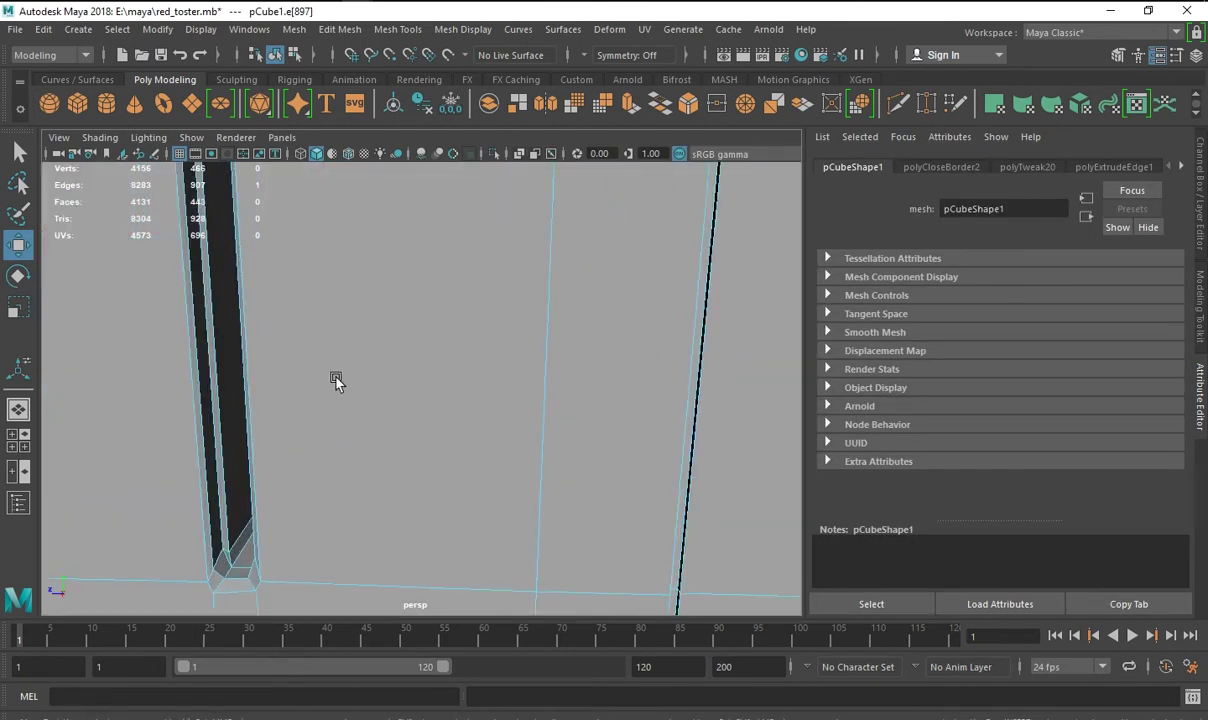
click(219, 408)
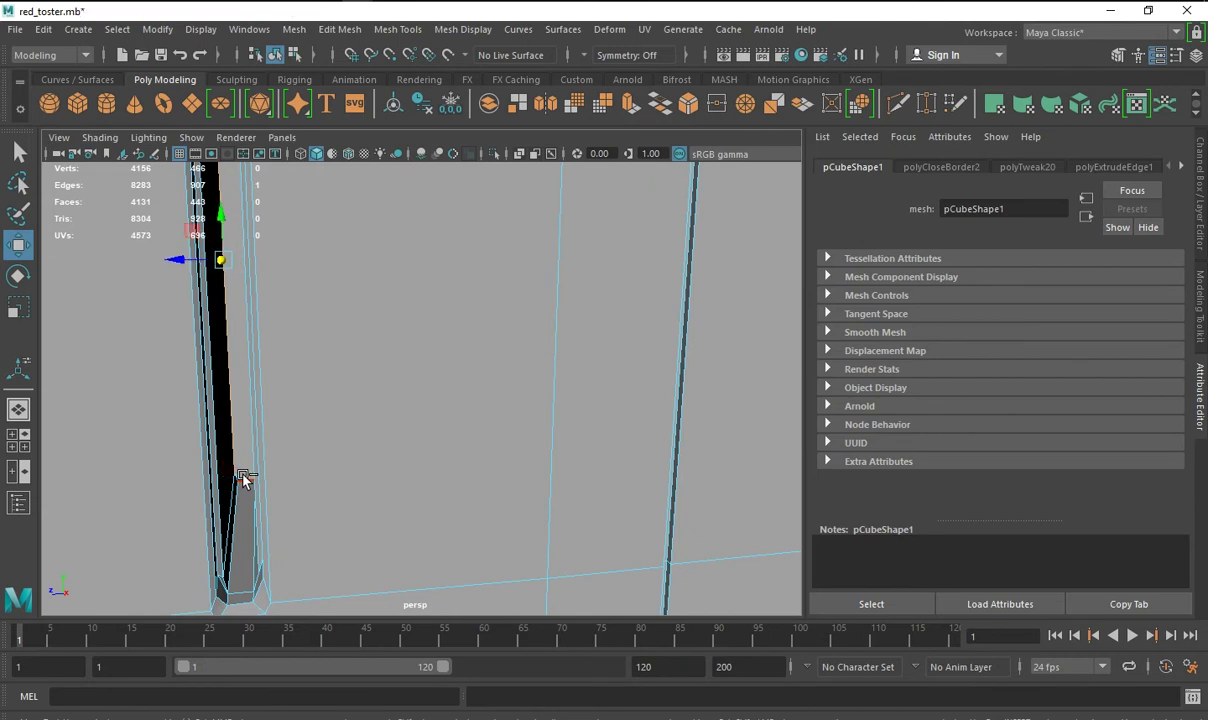
key(space)
key(space)
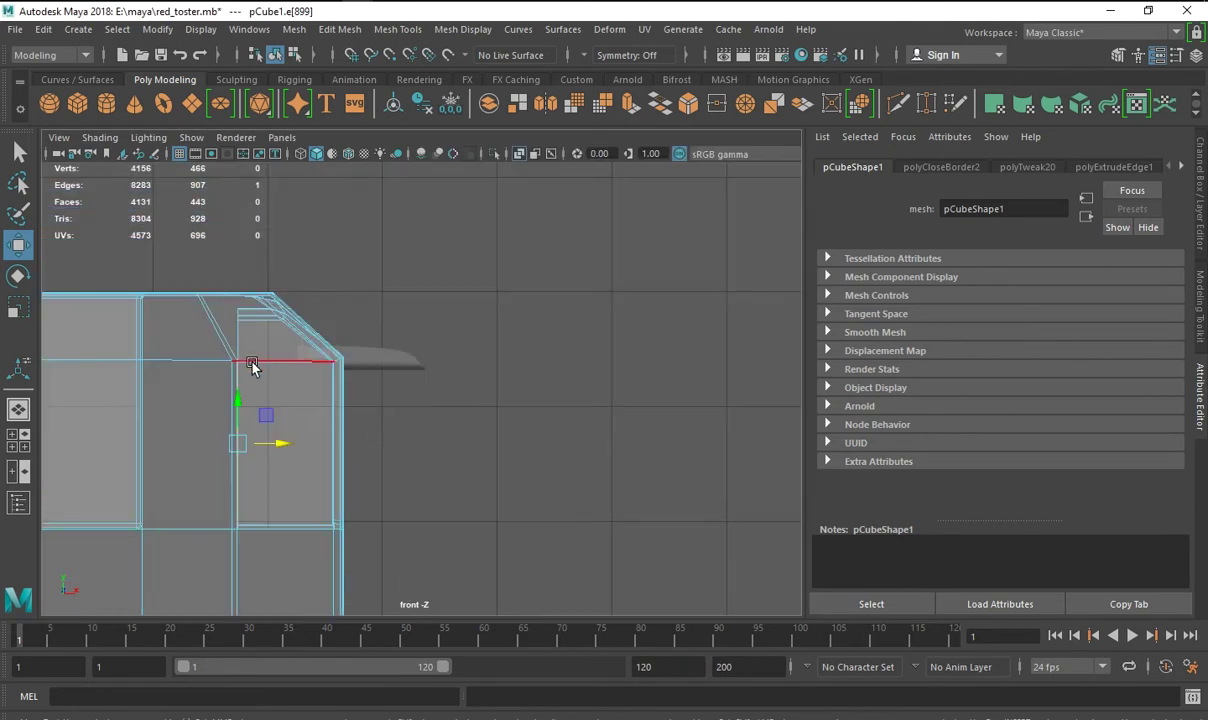
Add the strip's top and remaining edges, dropping the stray vertical edge.
click(266, 526)
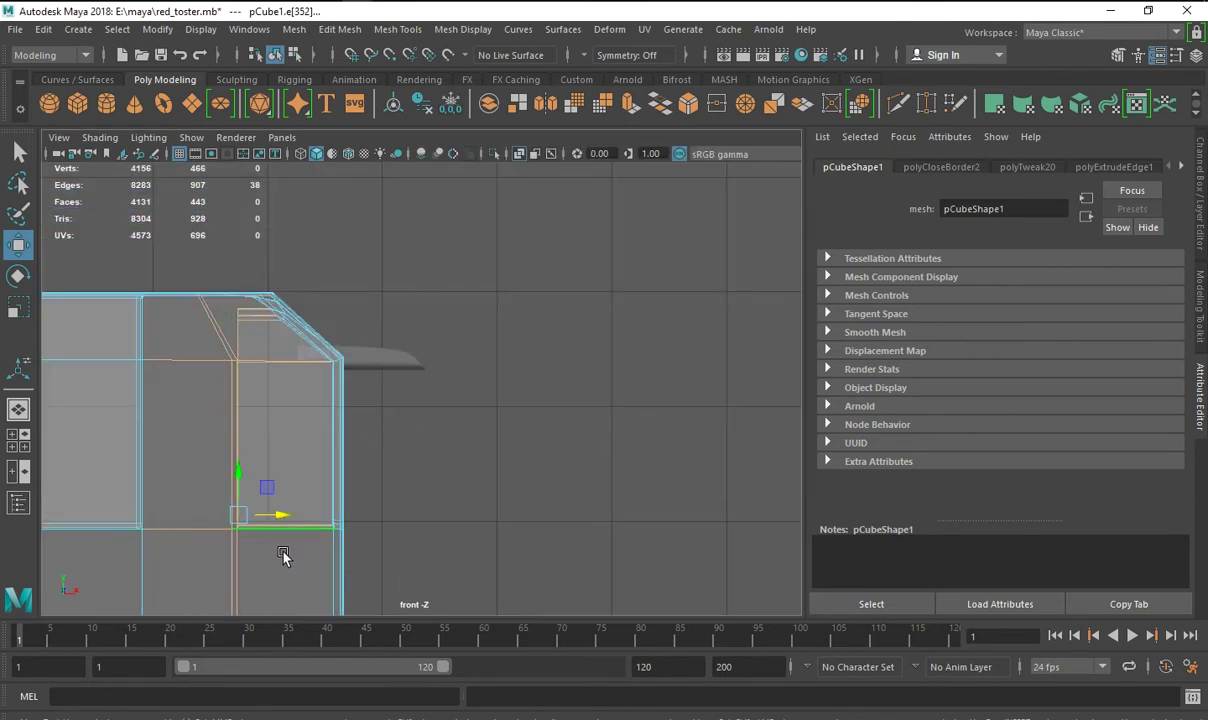
mouse_move(155, 235)
mouse_down()
mouse_move(243, 640)
mouse_move(235, 585)
mouse_up()
scroll(235, 547, down, 5)
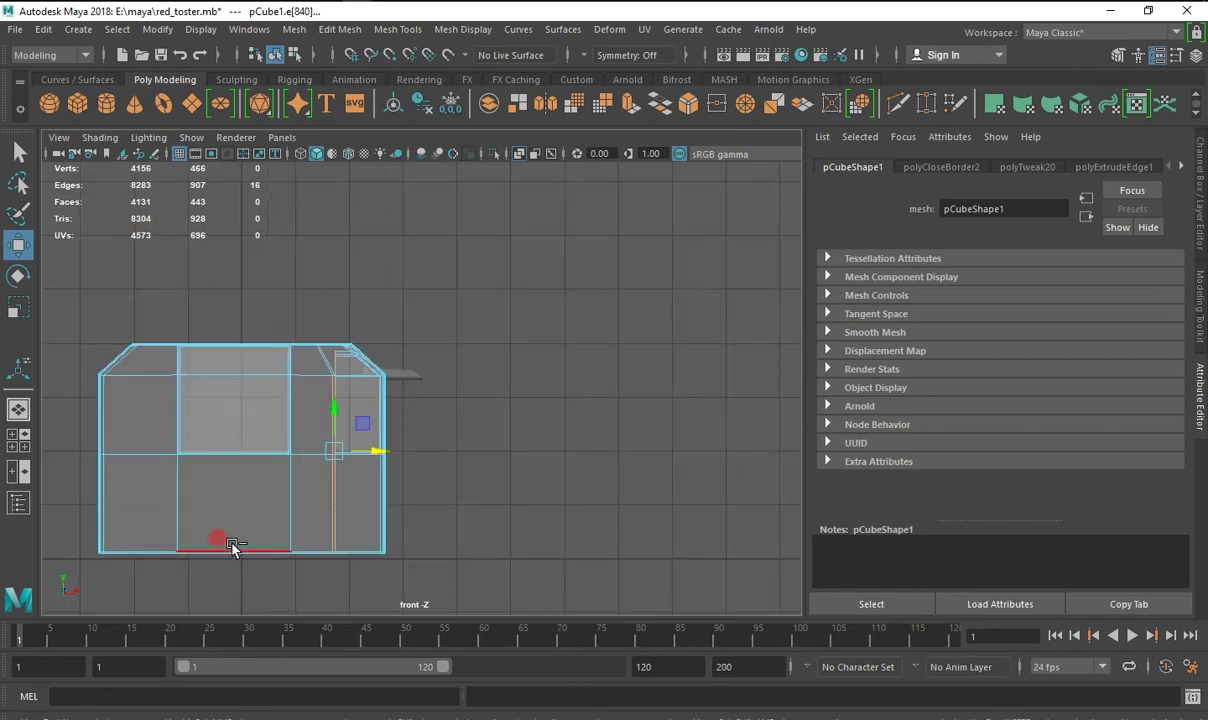
scroll(300, 500, up, 5)
scroll(351, 432, down, 5)
scroll(580, 396, up, 5)
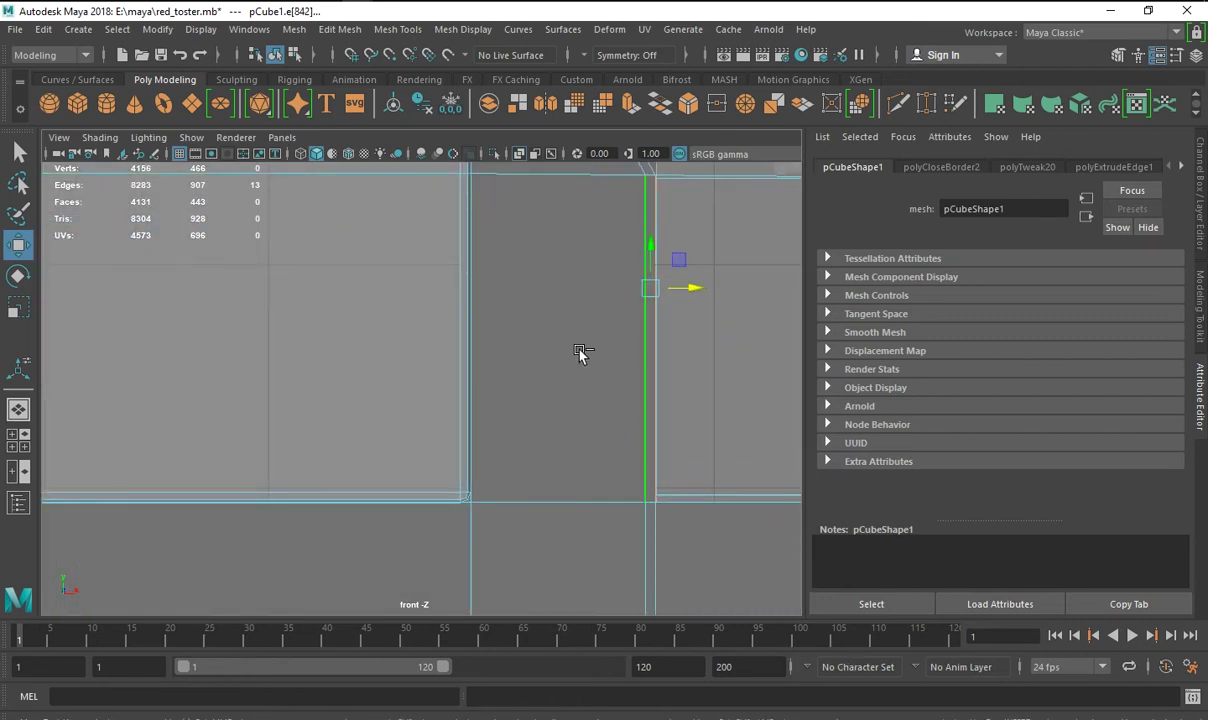
ctrl+drag(582, 348, 647, 408)
scroll(578, 393, down, 3)
scroll(590, 450, up, 3)
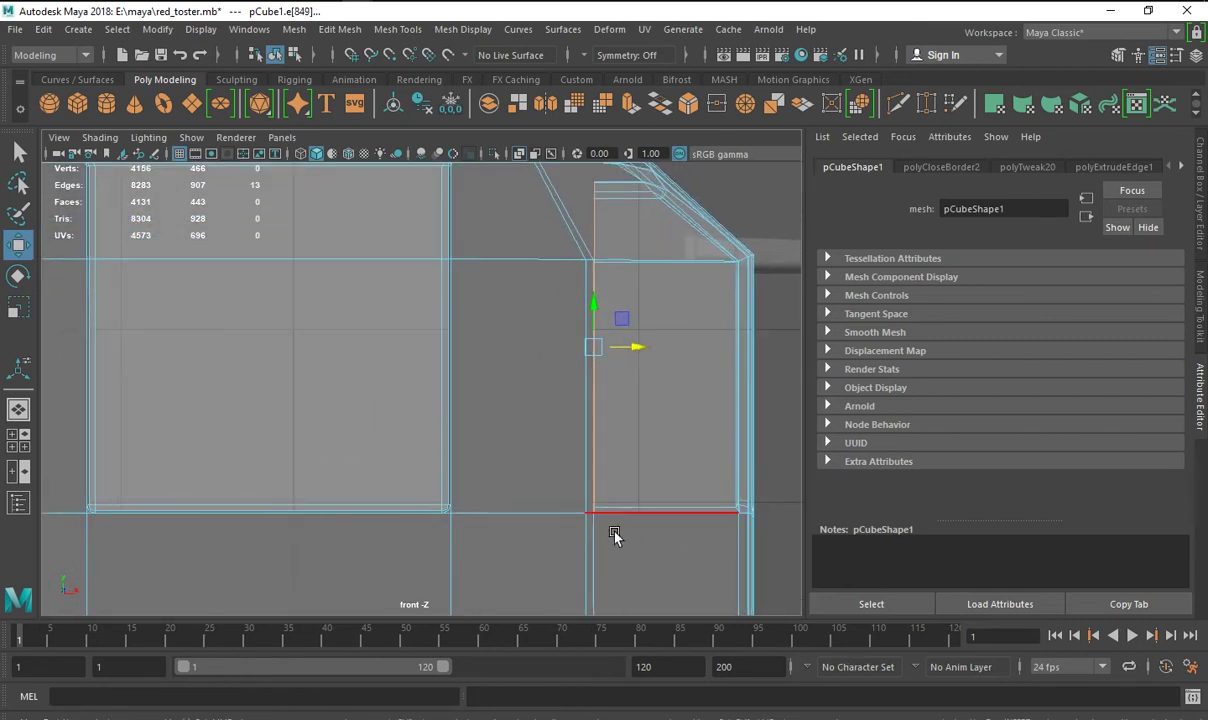
Bevel the selected strip edges with 2 segments.
click(688, 104)
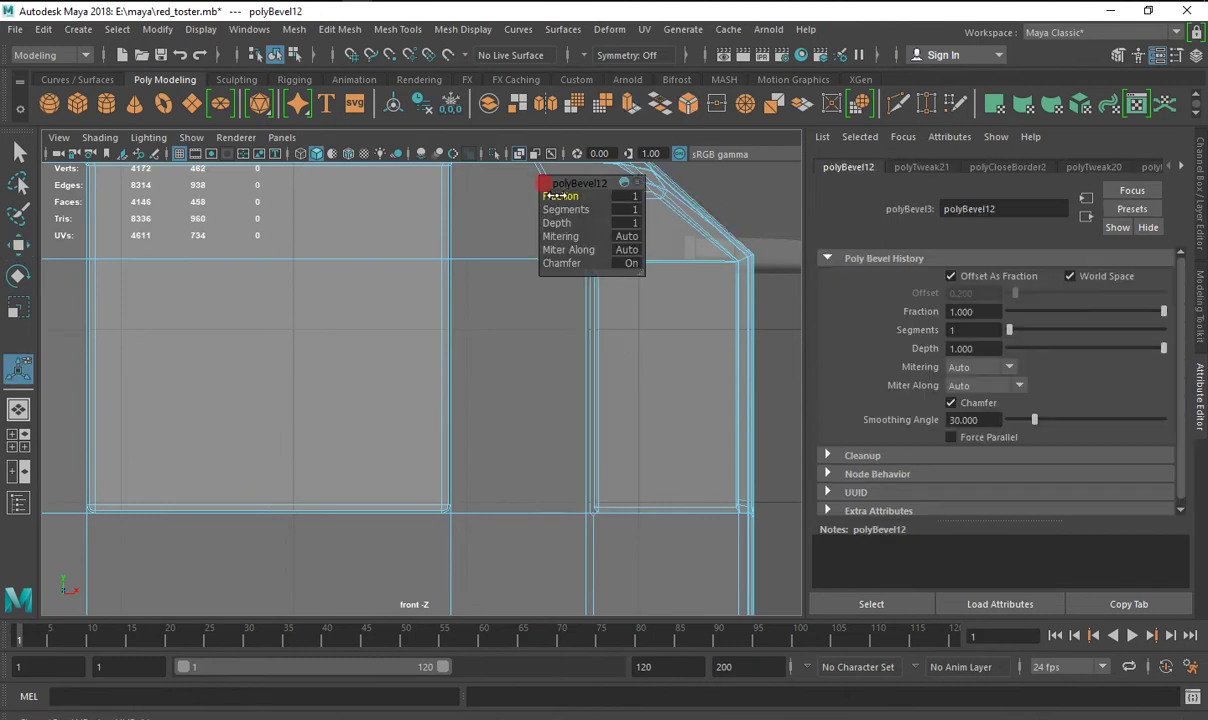
drag(556, 210, 565, 211)
scroll(700, 230, down, 3)
click(574, 262)
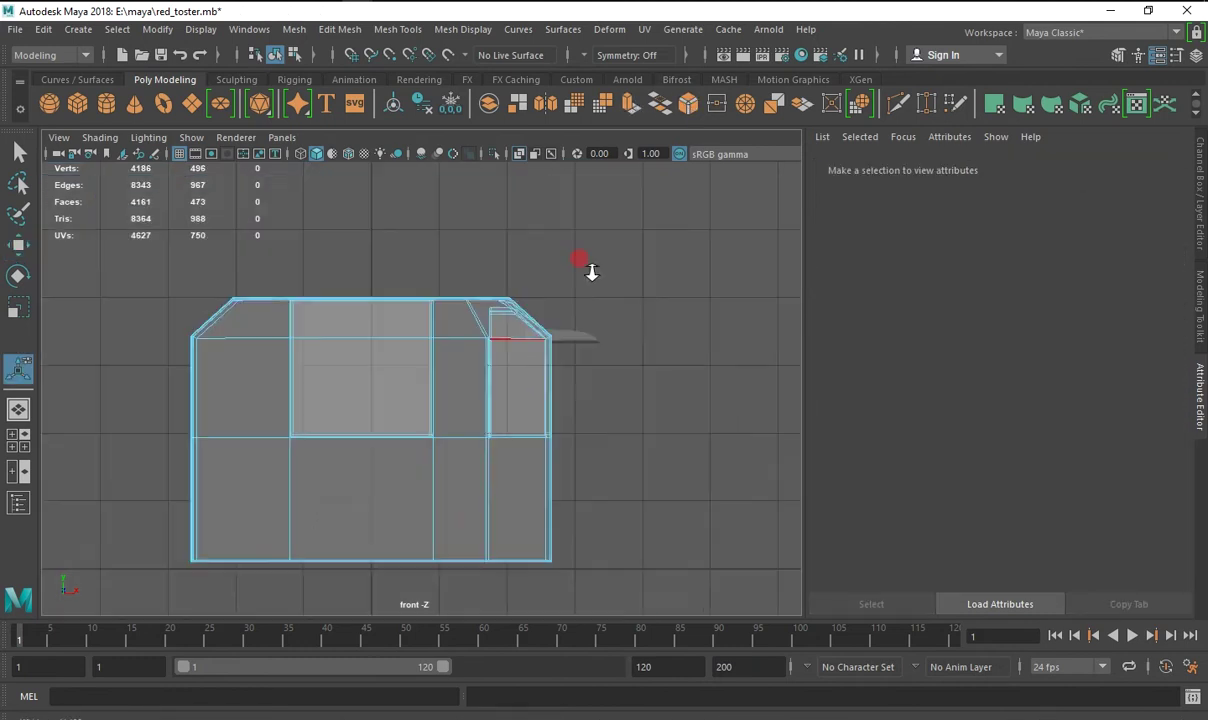
key(space)
mouse_move(529, 370)
alt+mouse_down()
mouse_move(482, 358)
mouse_move(707, 386)
alt+mouse_up()
click(677, 280)
Create a new polygon cube and scale it down to button size.
key(f)
click(571, 353)
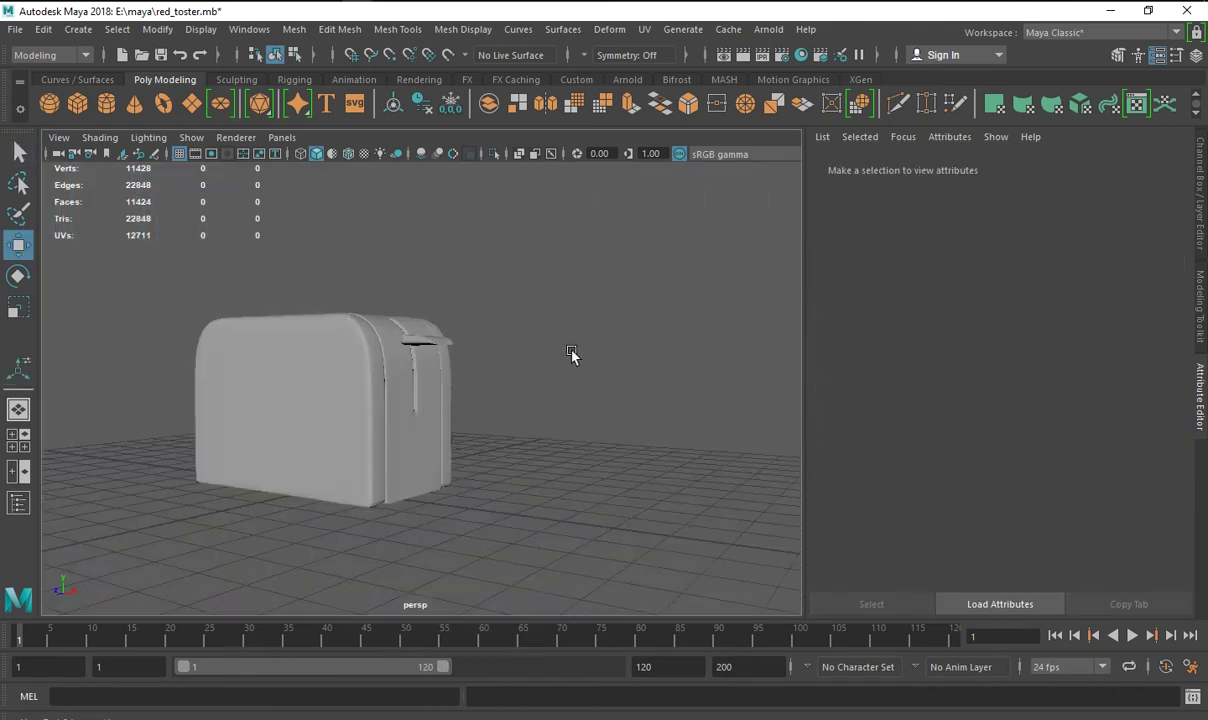
click(78, 102)
key(space)
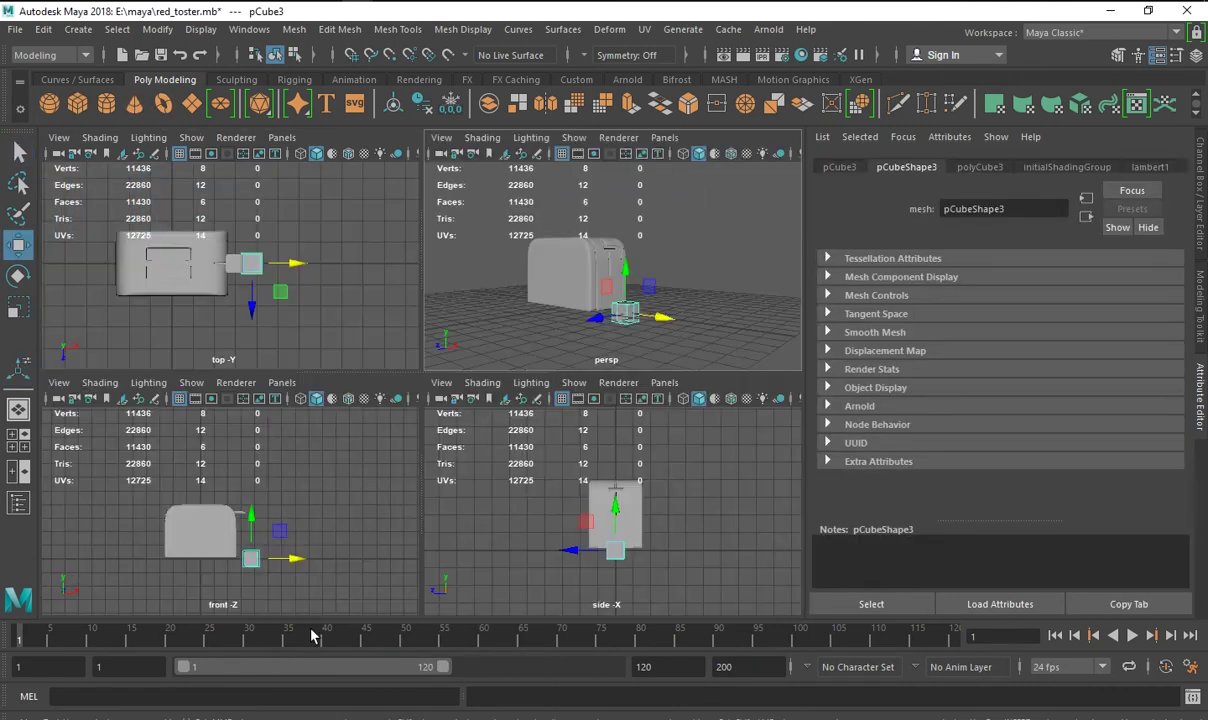
key(space)
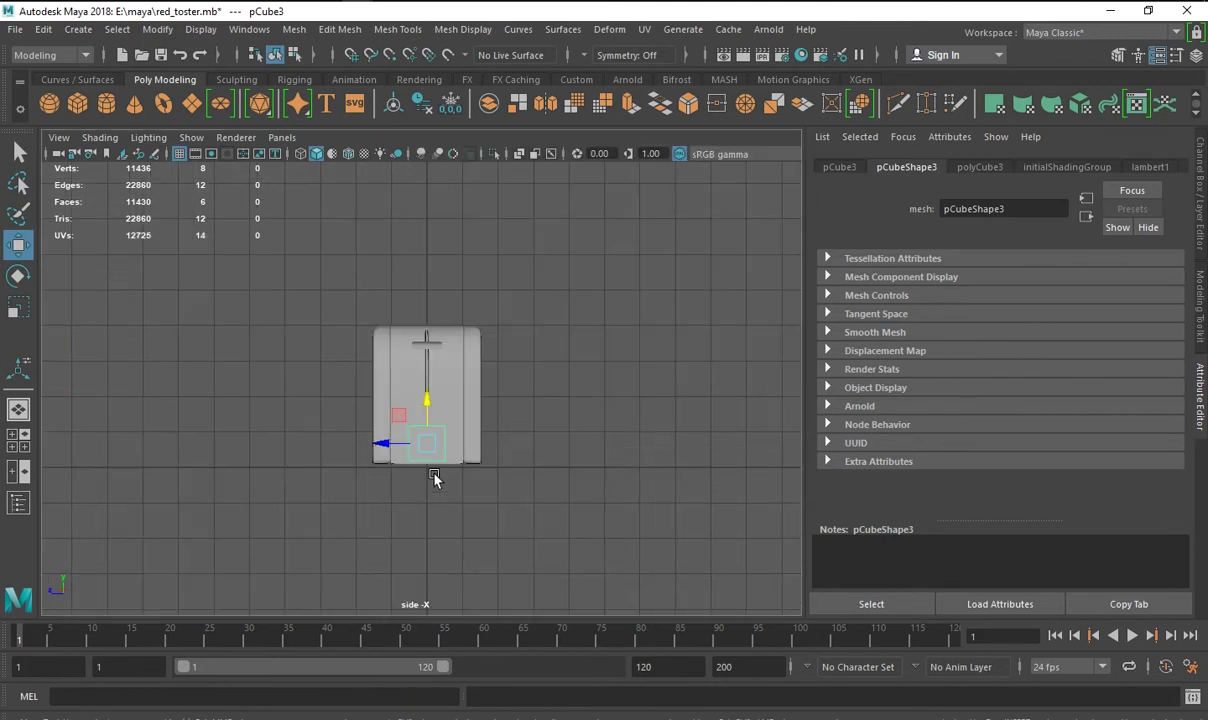
scroll(400, 483, up, 3)
click(19, 309)
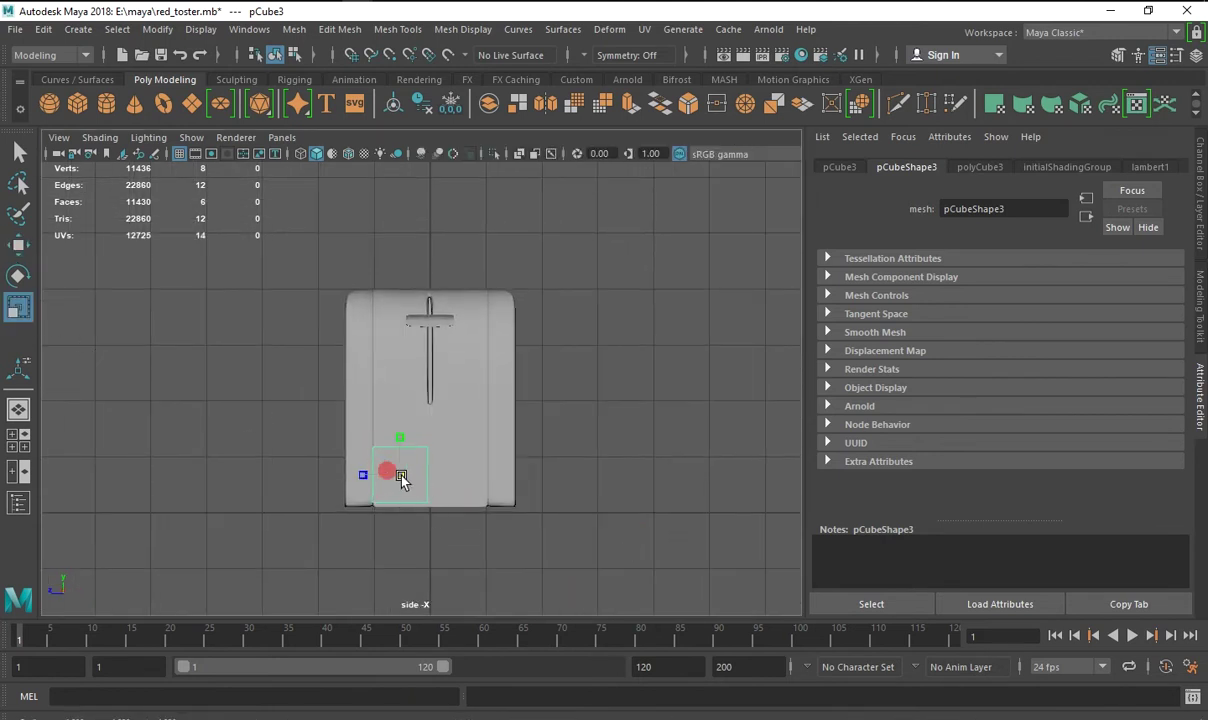
alt+right_drag(365, 478, 464, 477)
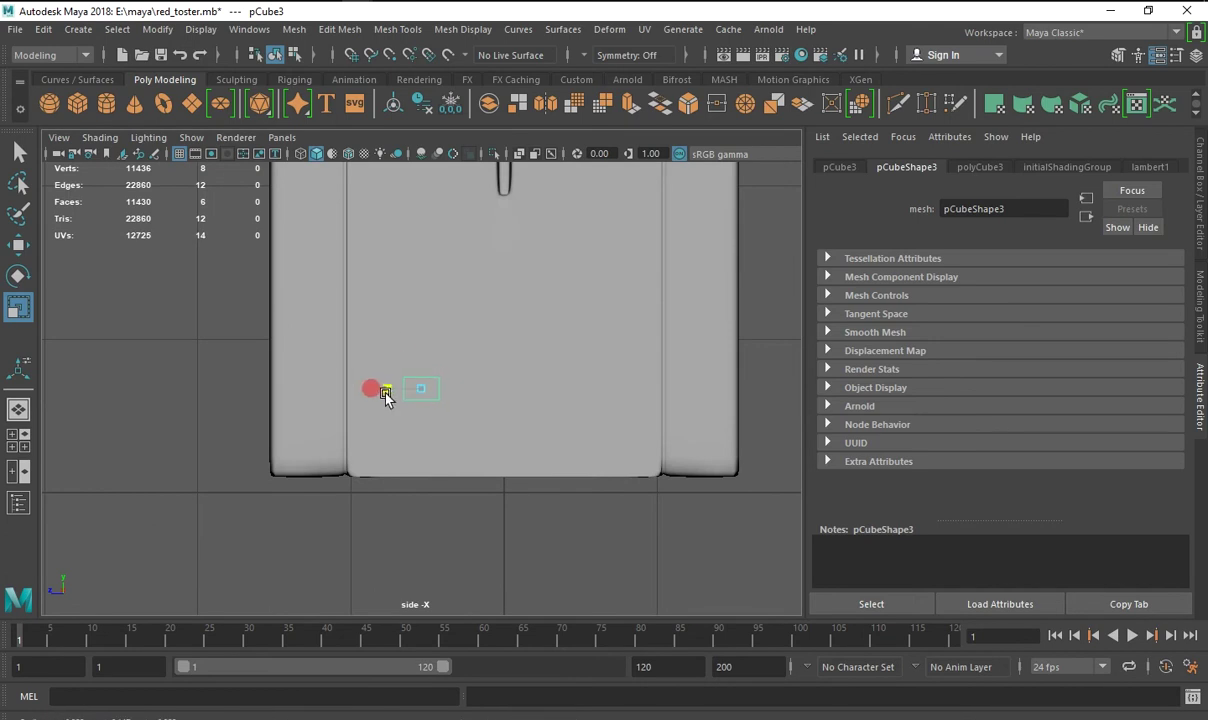
Position the cube against the toaster's side near the bottom and select all its edges.
click(19, 245)
key(space)
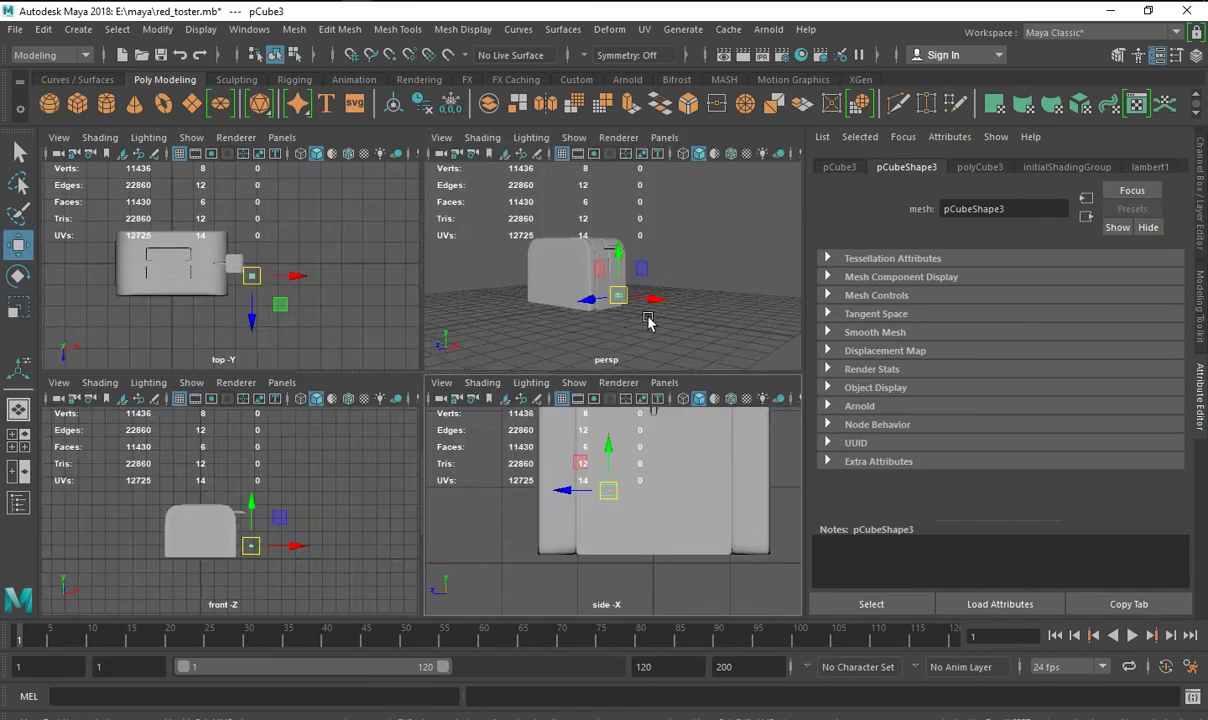
key(space)
scroll(42, 288, up, 3)
key(r)
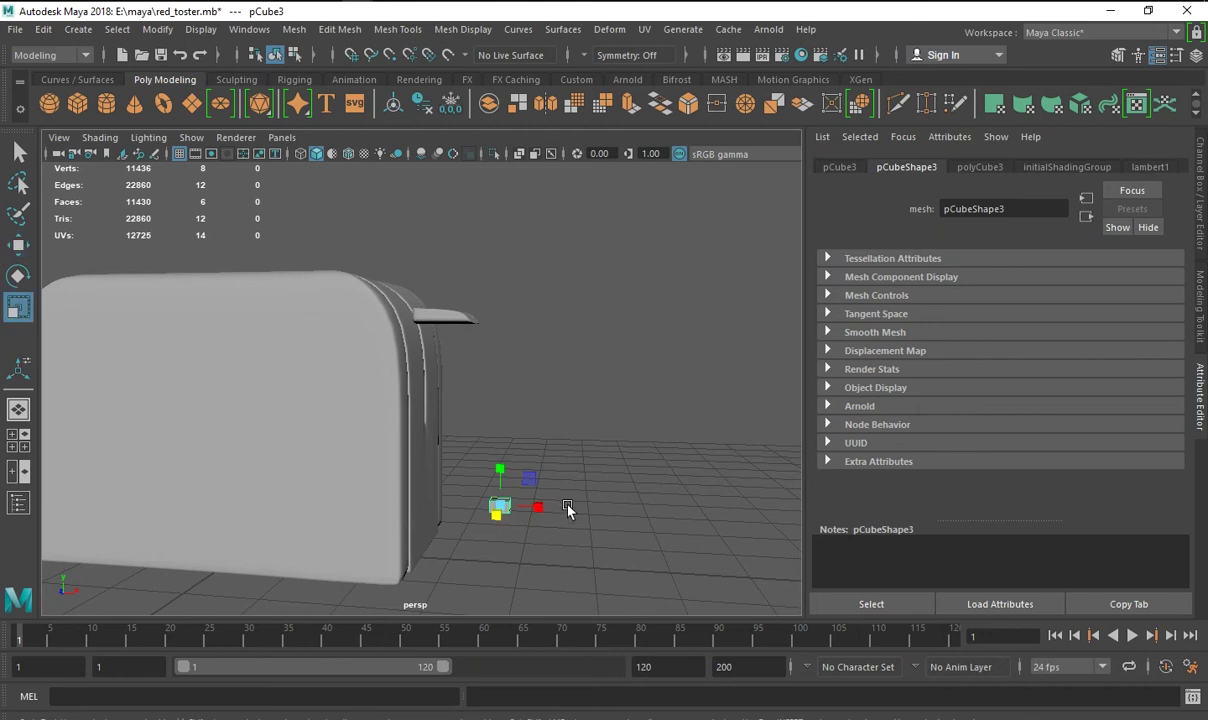
key(space)
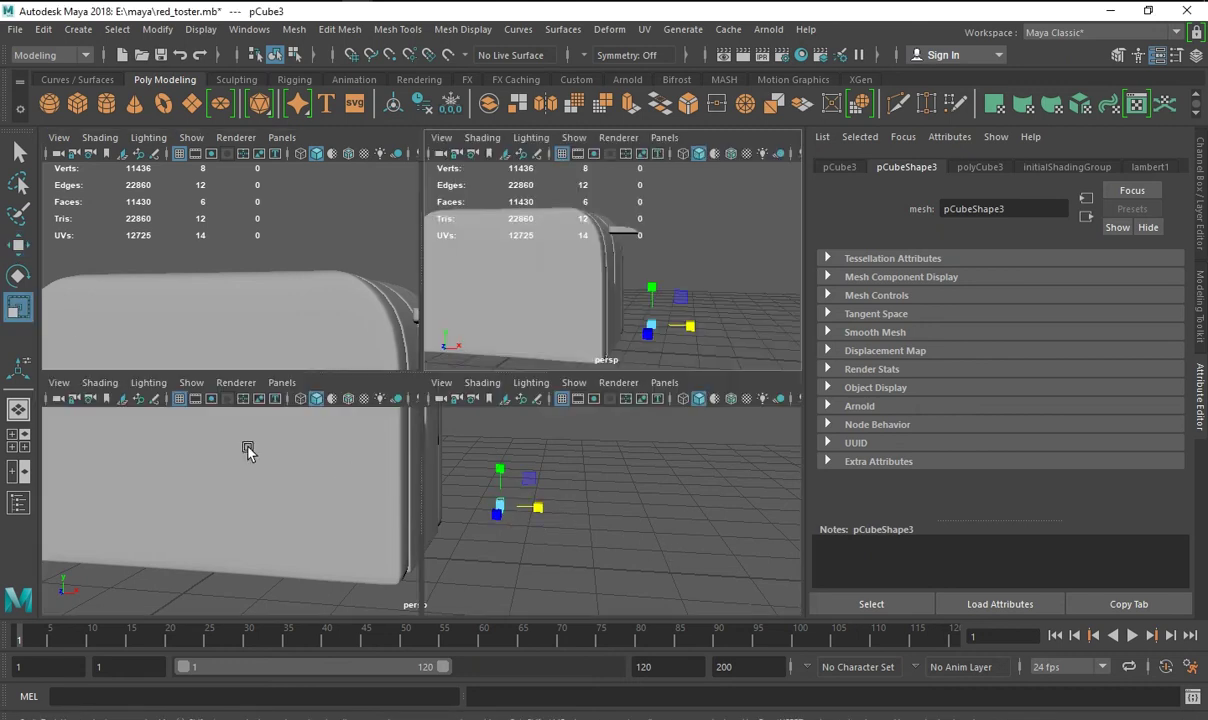
key(space)
key(w)
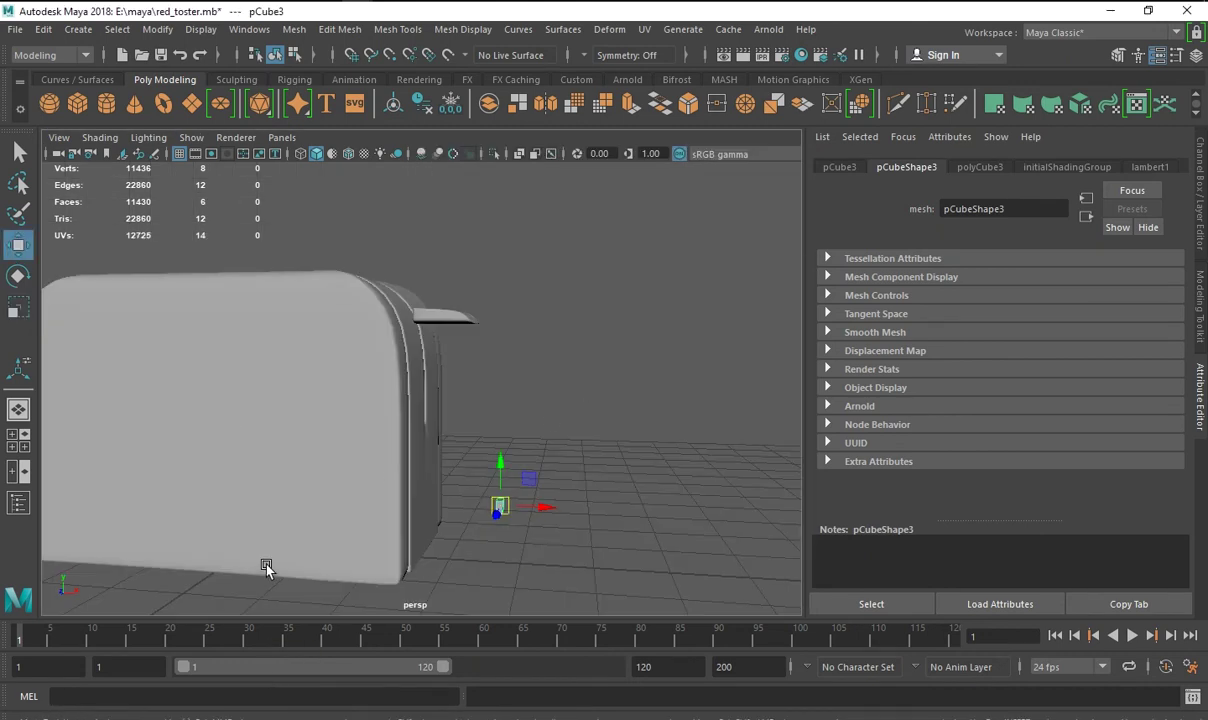
key(space)
key(space)
key(space)
key(space)
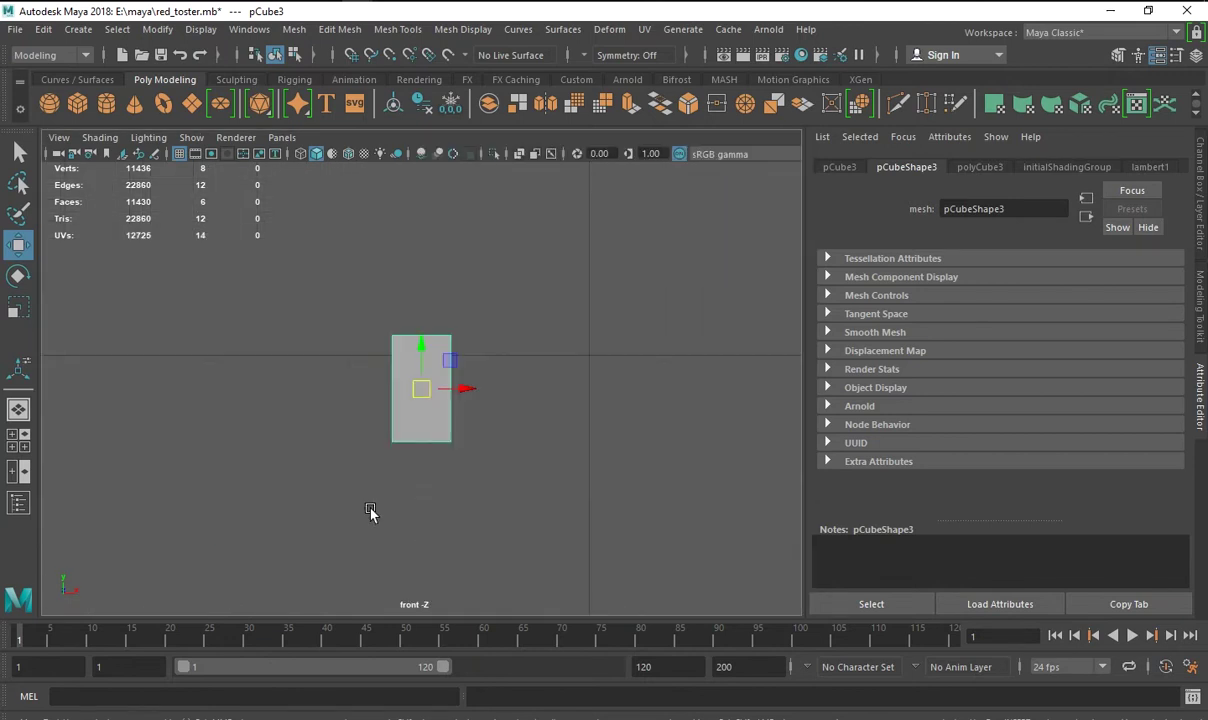
scroll(355, 505, down, 4)
key(space)
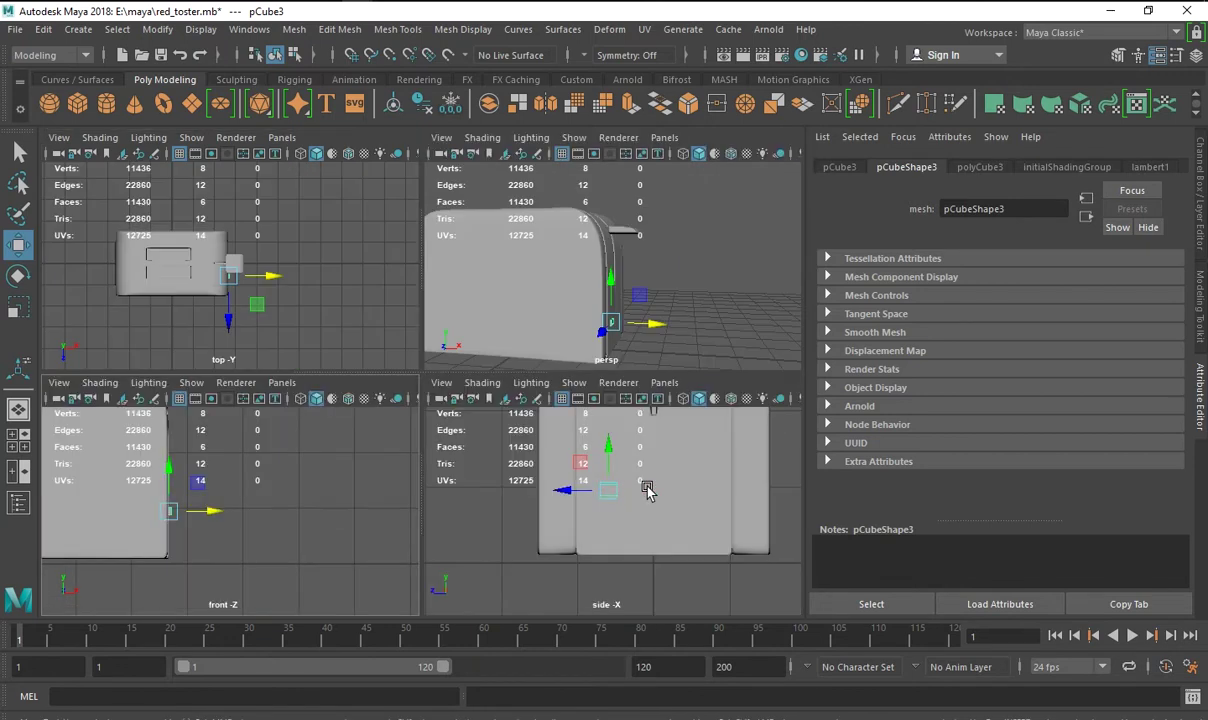
key(space)
key(space)
key(space)
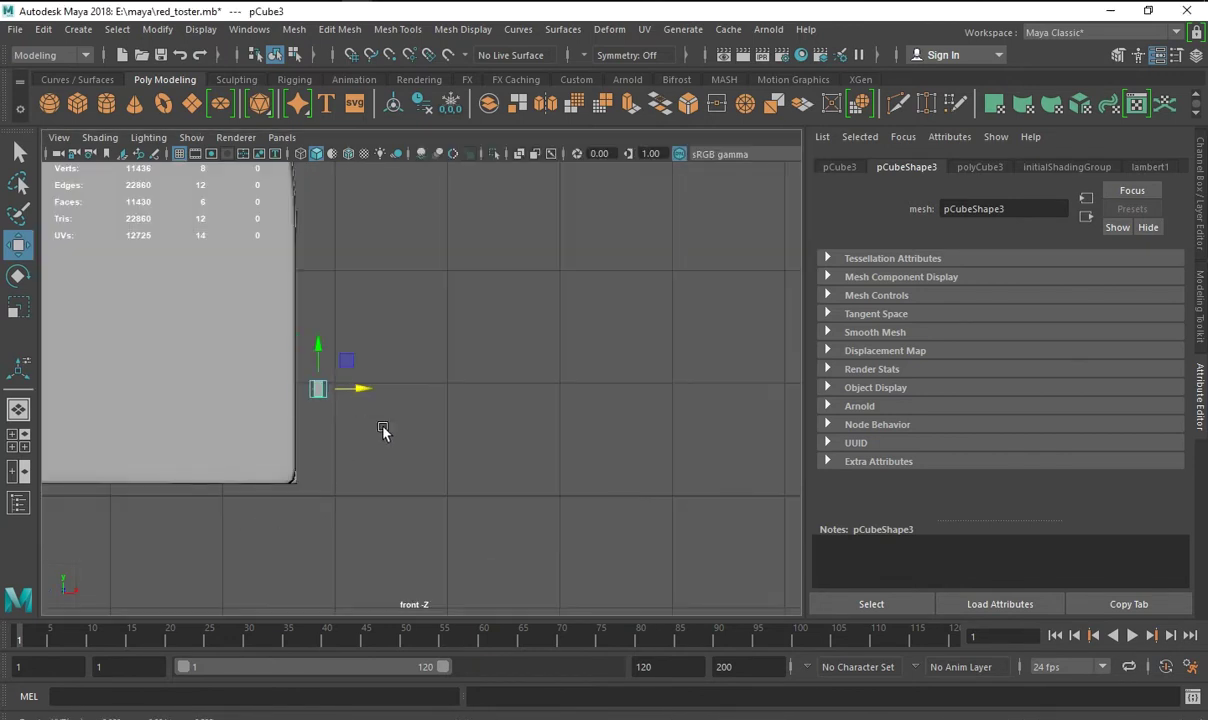
right_drag(383, 430, 320, 190)
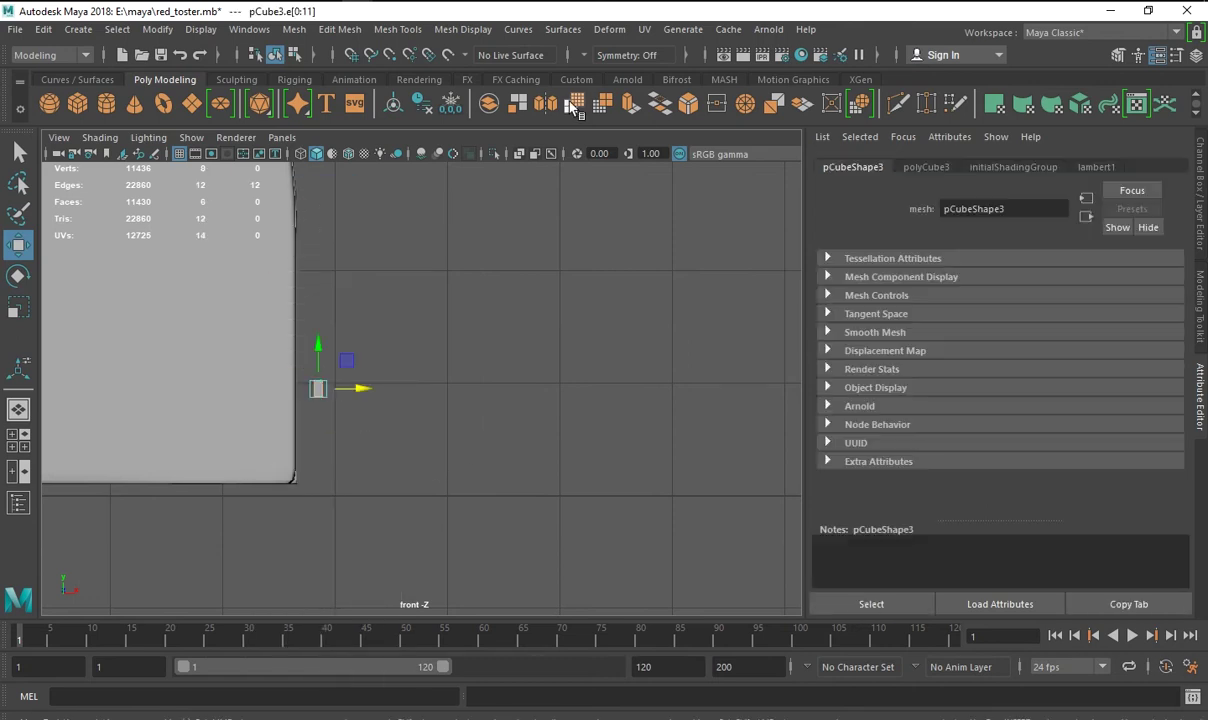
Bevel all edges of the small cube at fraction 0.257 and reselect it as an object.
key(ctrl+b)
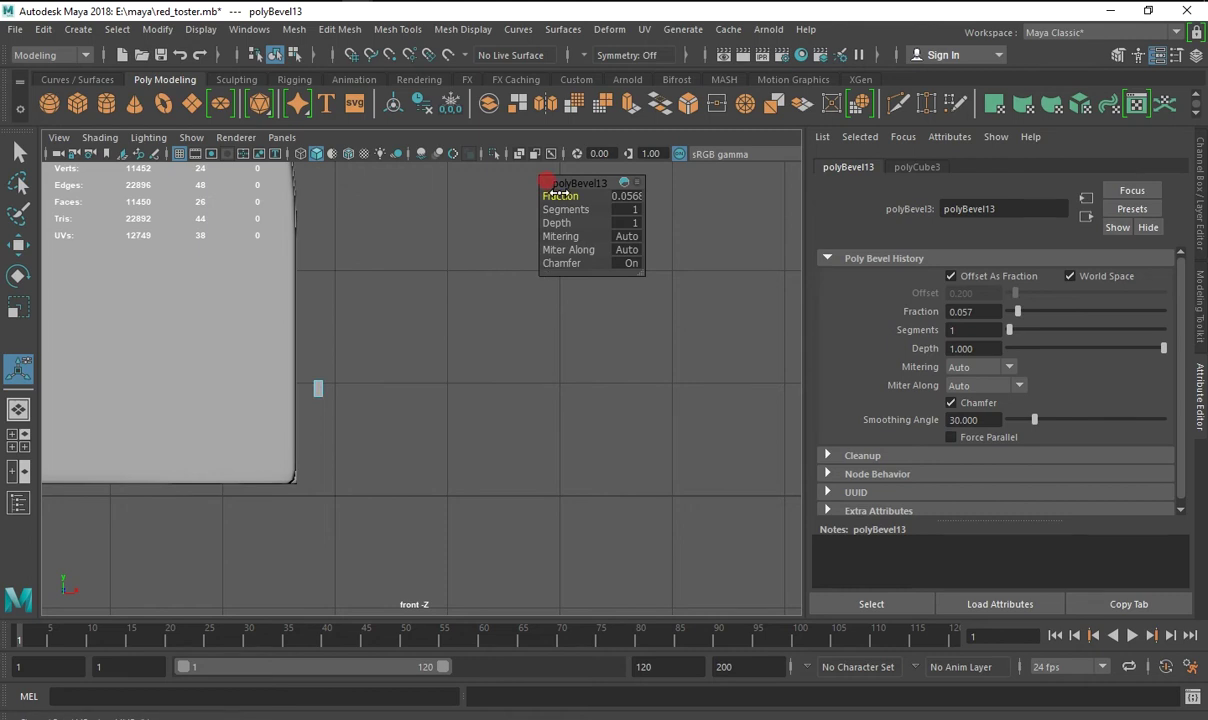
right_drag(318, 232, 363, 375)
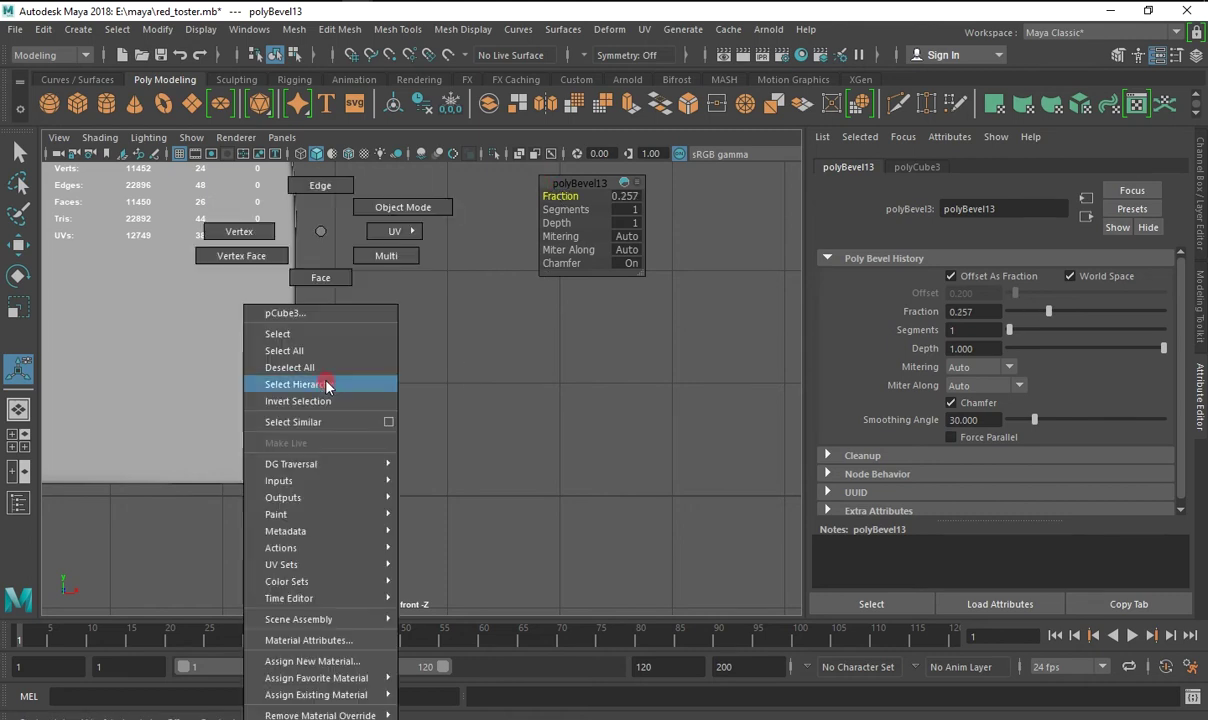
key(w)
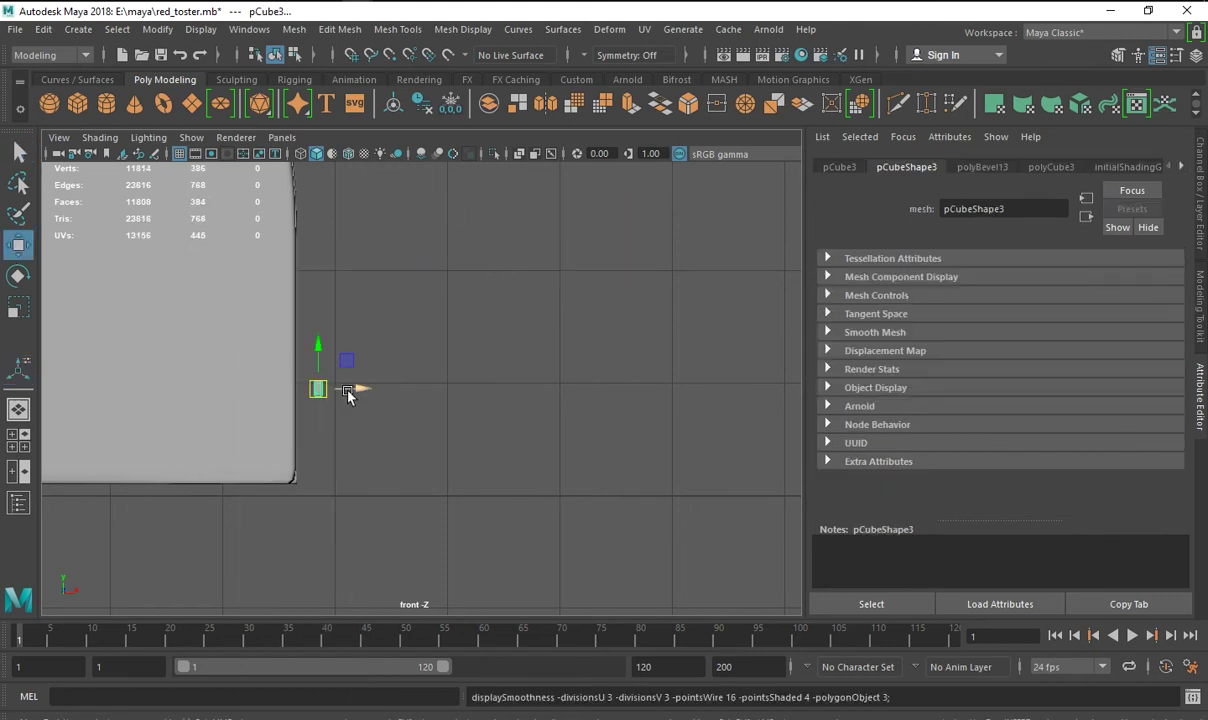
key(space)
key(space)
key(space)
key(space)
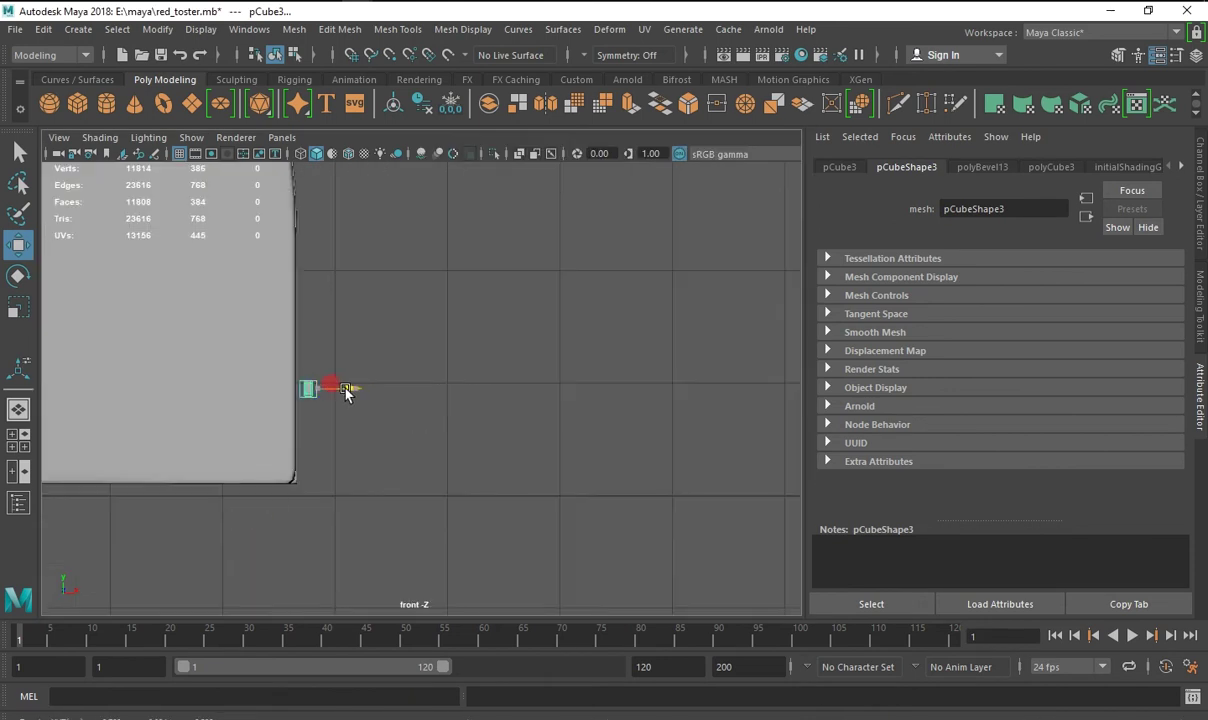
click(418, 441)
key(space)
key(space)
Place pCube3 against the toaster's side panel, checking and then closing the reference photo.
click(400, 385)
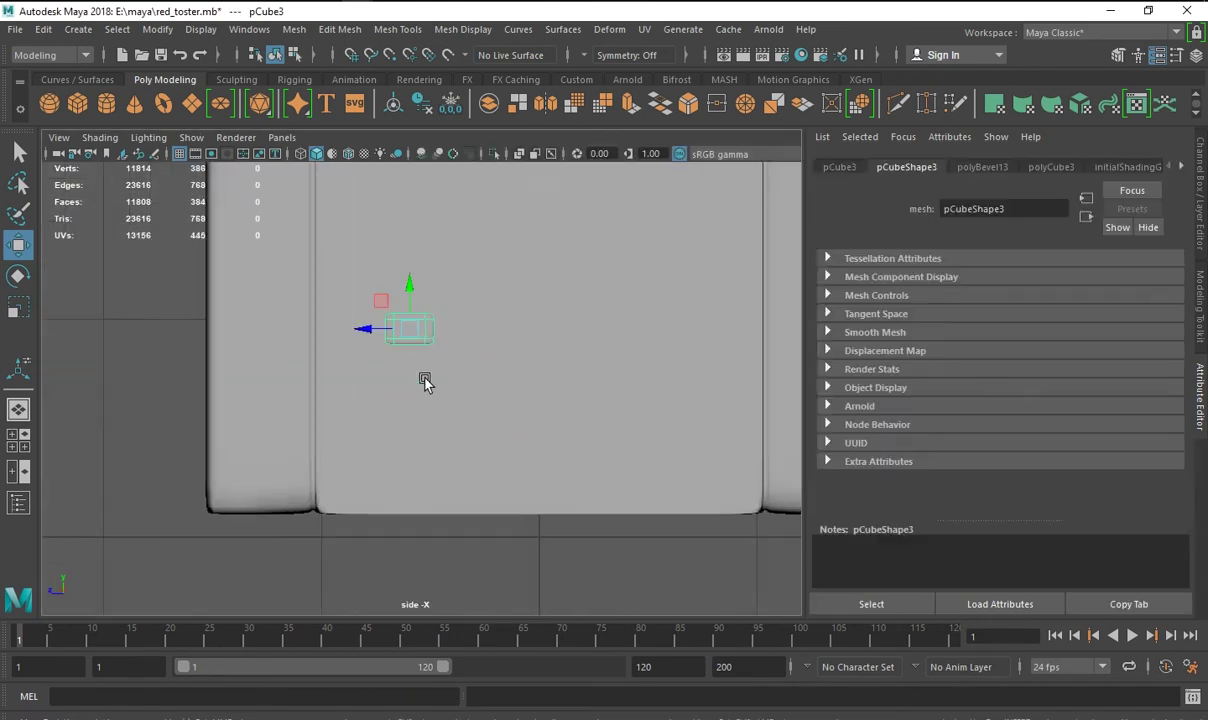
click(412, 394)
mouse_move(412, 394)
alt+mouse_down()
mouse_move(466, 262)
mouse_move(529, 328)
mouse_move(499, 297)
mouse_move(485, 450)
mouse_move(569, 410)
alt+mouse_up()
click(503, 375)
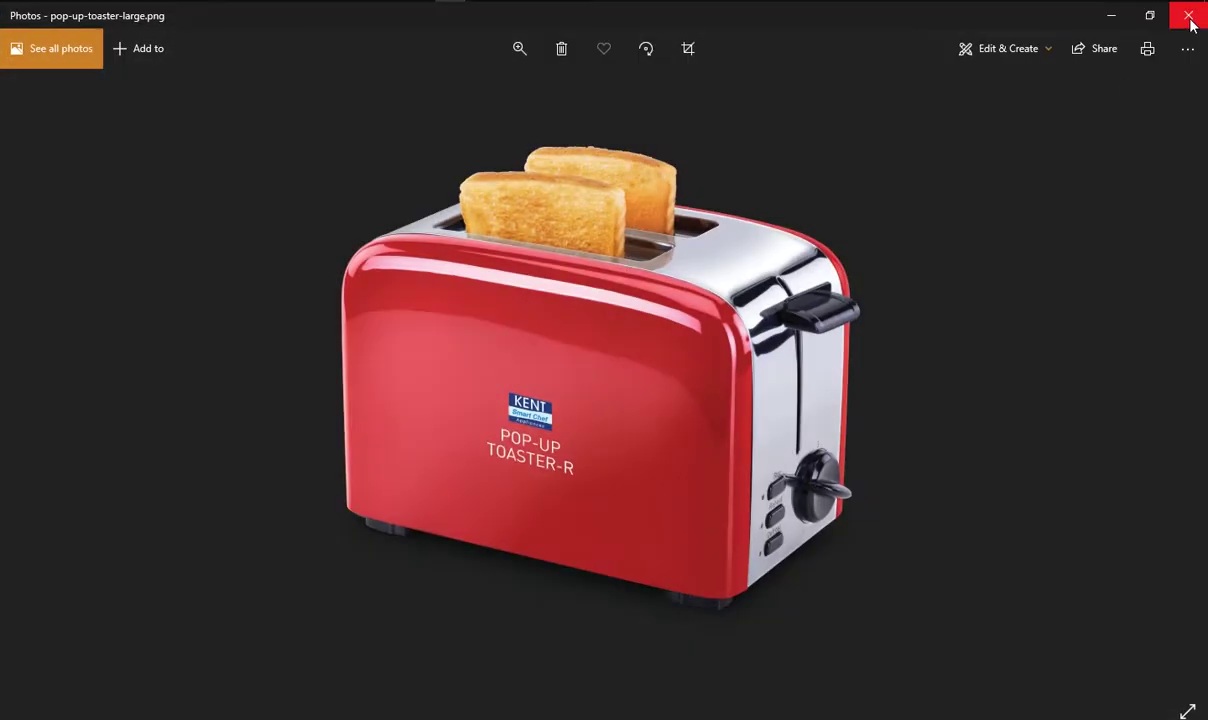
click(1189, 16)
click(431, 440)
alt+drag(431, 440, 520, 421)
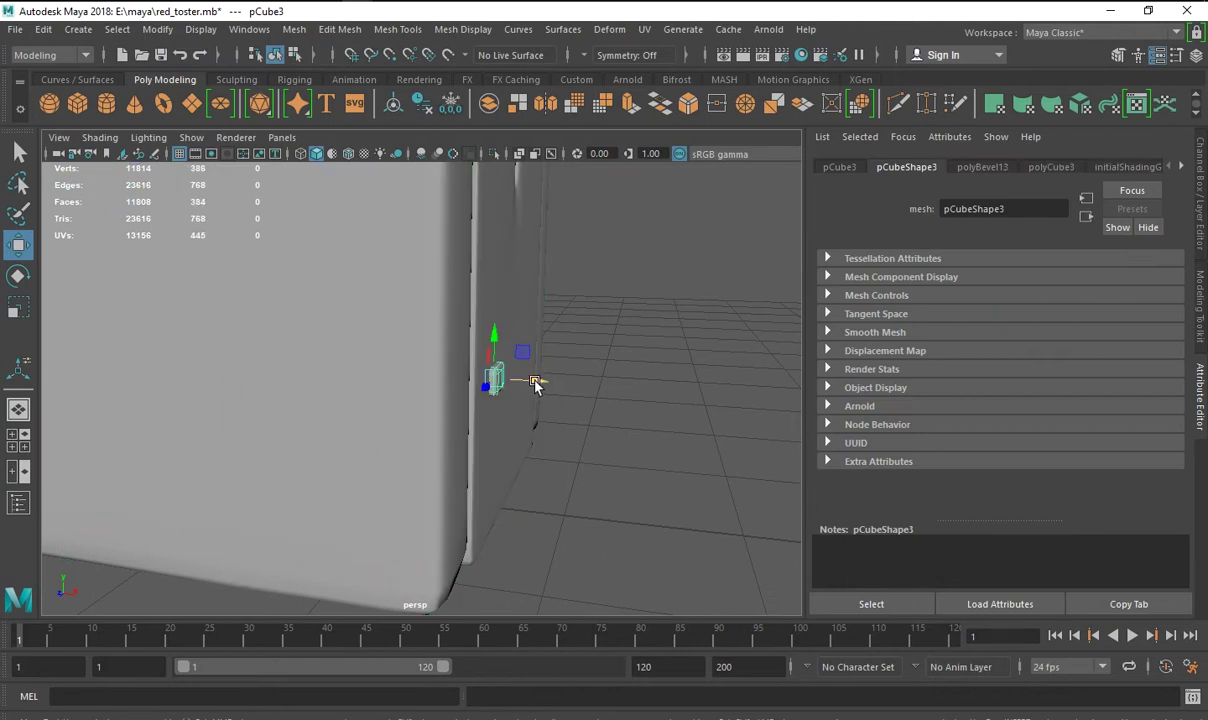
In the side view, duplicate the button cube twice, stacking each copy below the previous one.
click(706, 466)
mouse_move(700, 462)
alt+mouse_down()
mouse_move(580, 440)
mouse_move(518, 477)
mouse_move(588, 427)
mouse_move(399, 391)
alt+mouse_up()
key(space)
key(space)
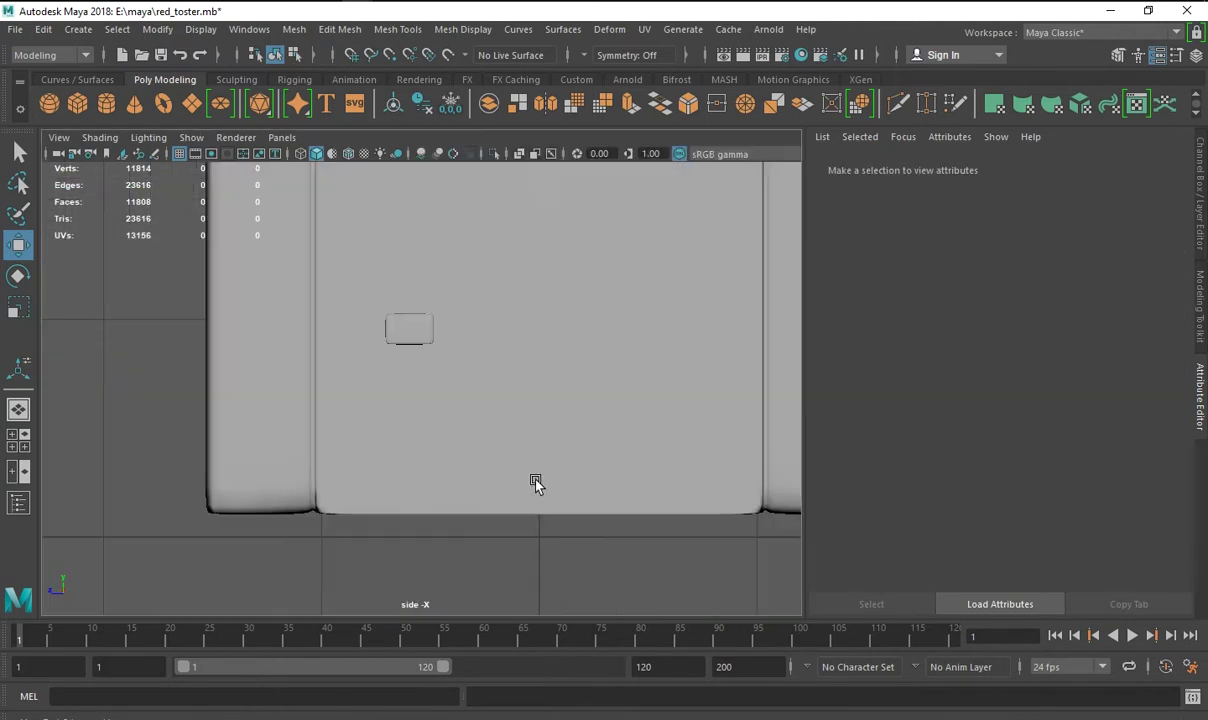
click(424, 336)
key(ctrl+d)
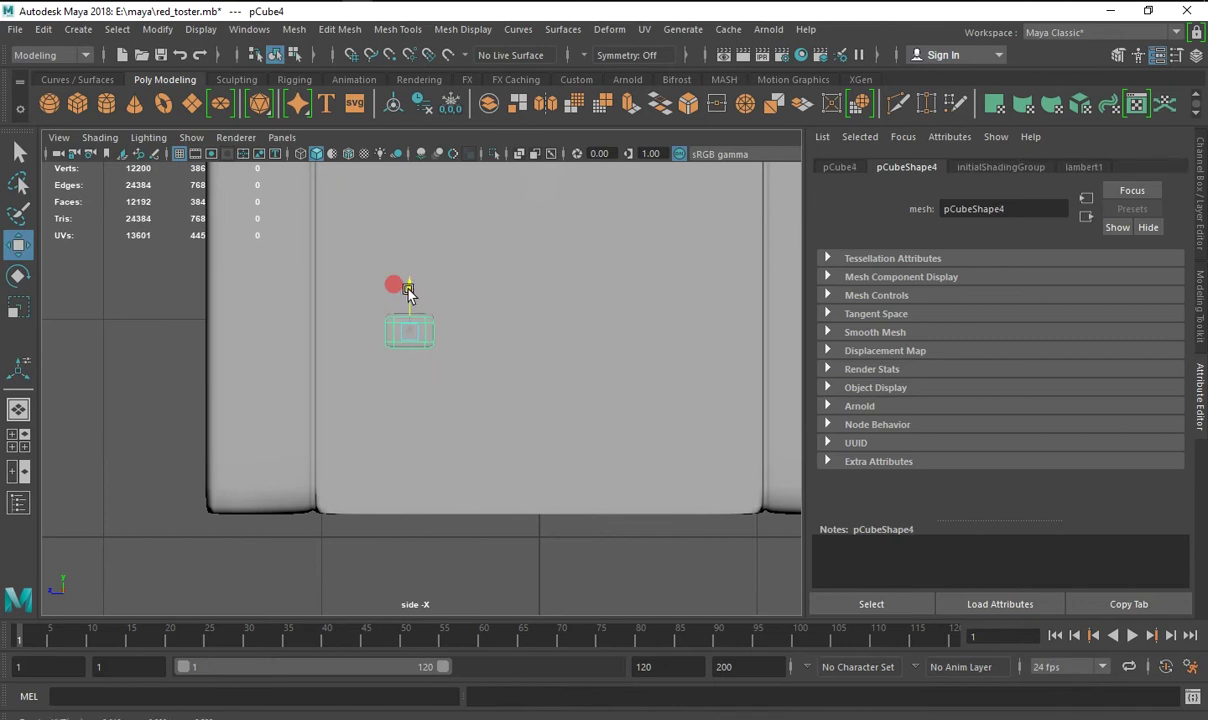
drag(408, 288, 397, 342)
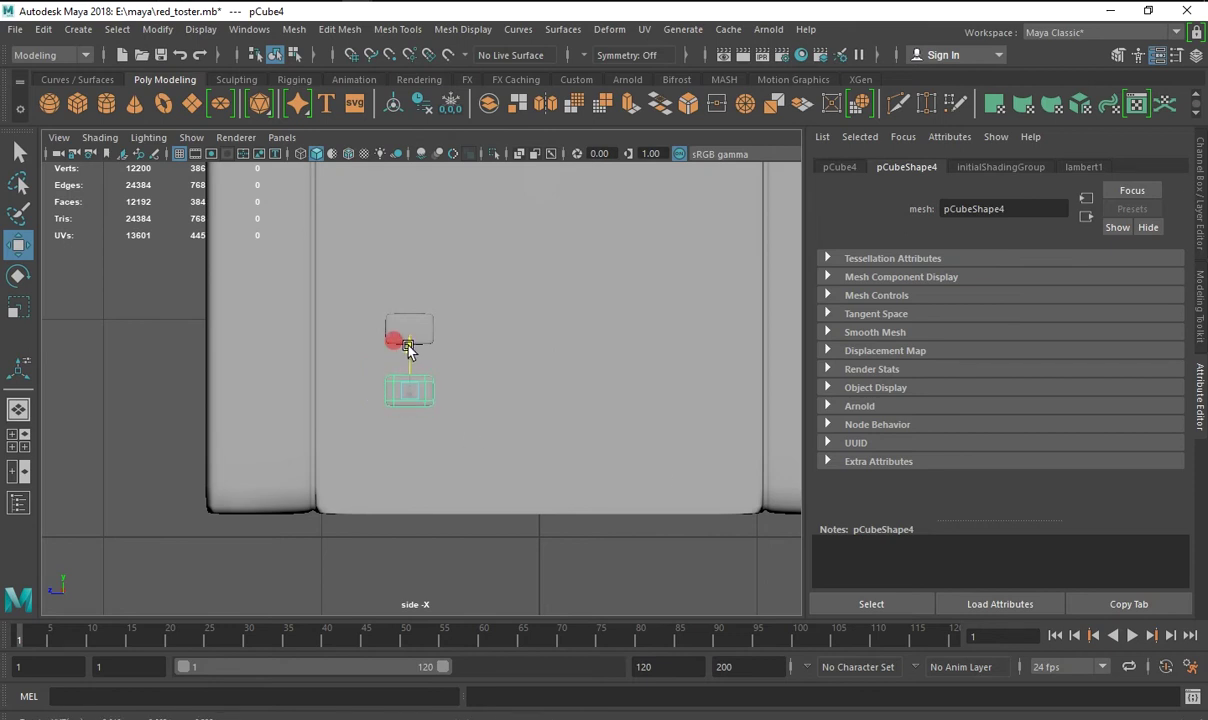
key(ctrl+d)
drag(410, 345, 406, 402)
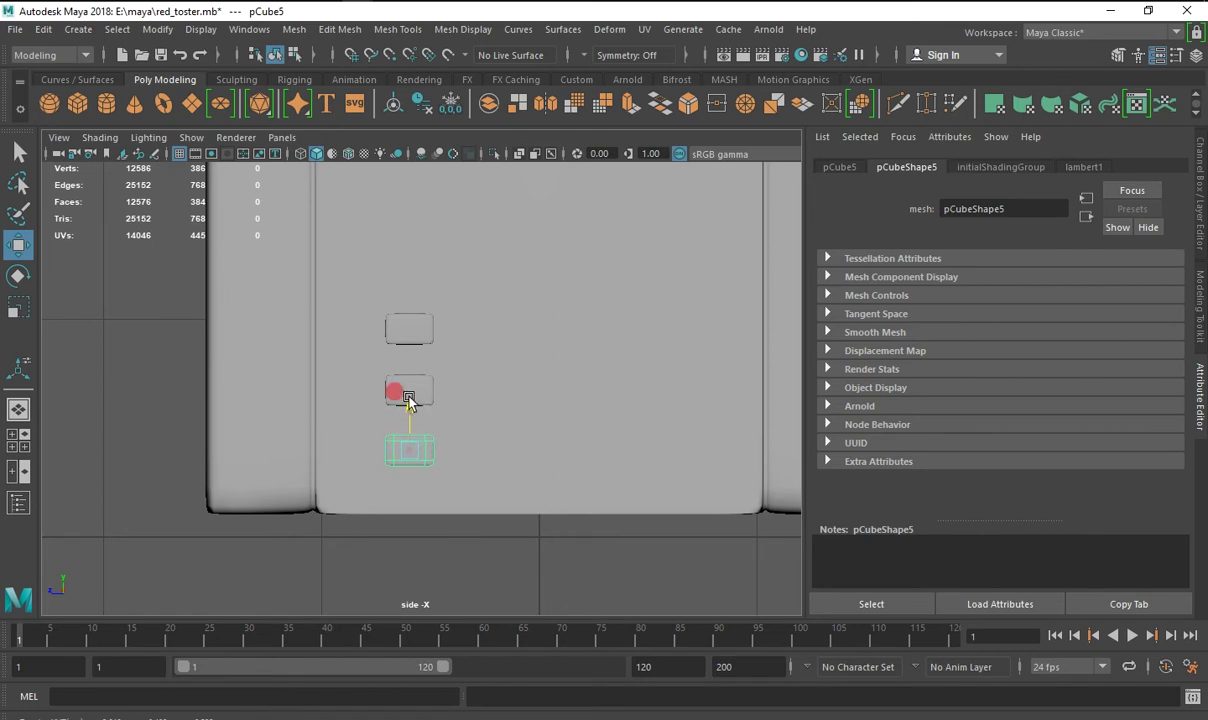
Check the middle and bottom buttons, then clear the selection and zoom the side view out.
click(423, 392)
click(415, 449)
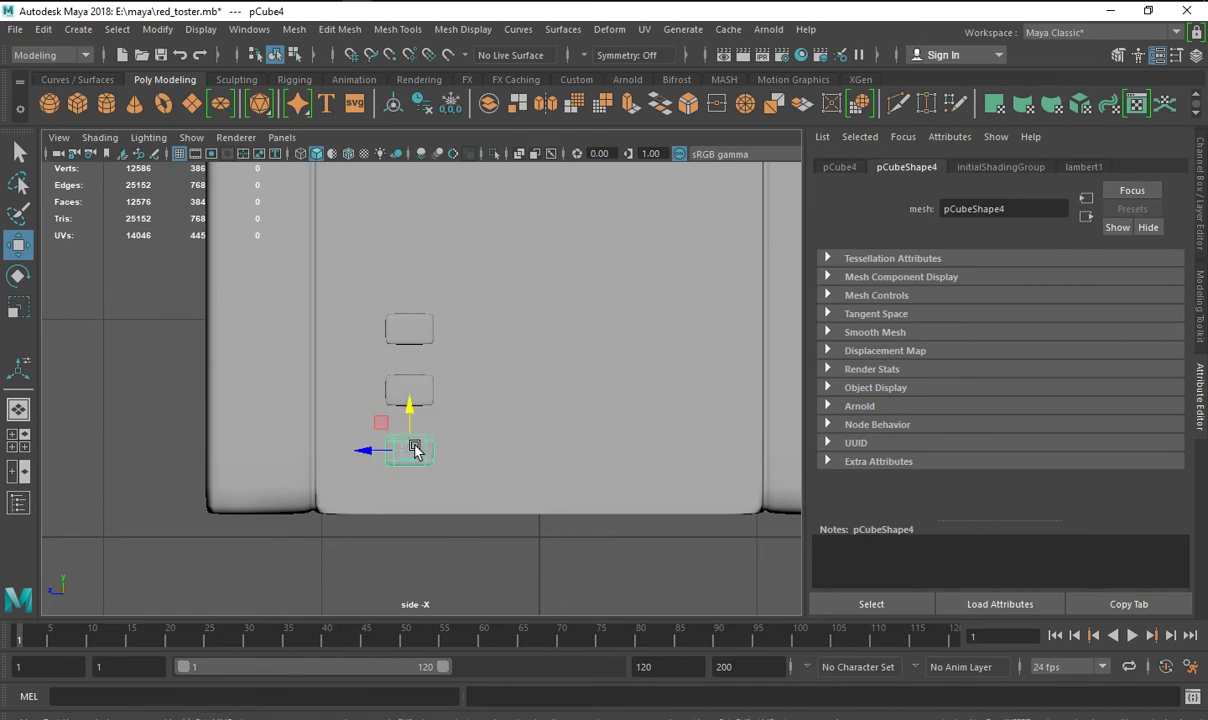
click(423, 385)
click(415, 445)
click(485, 480)
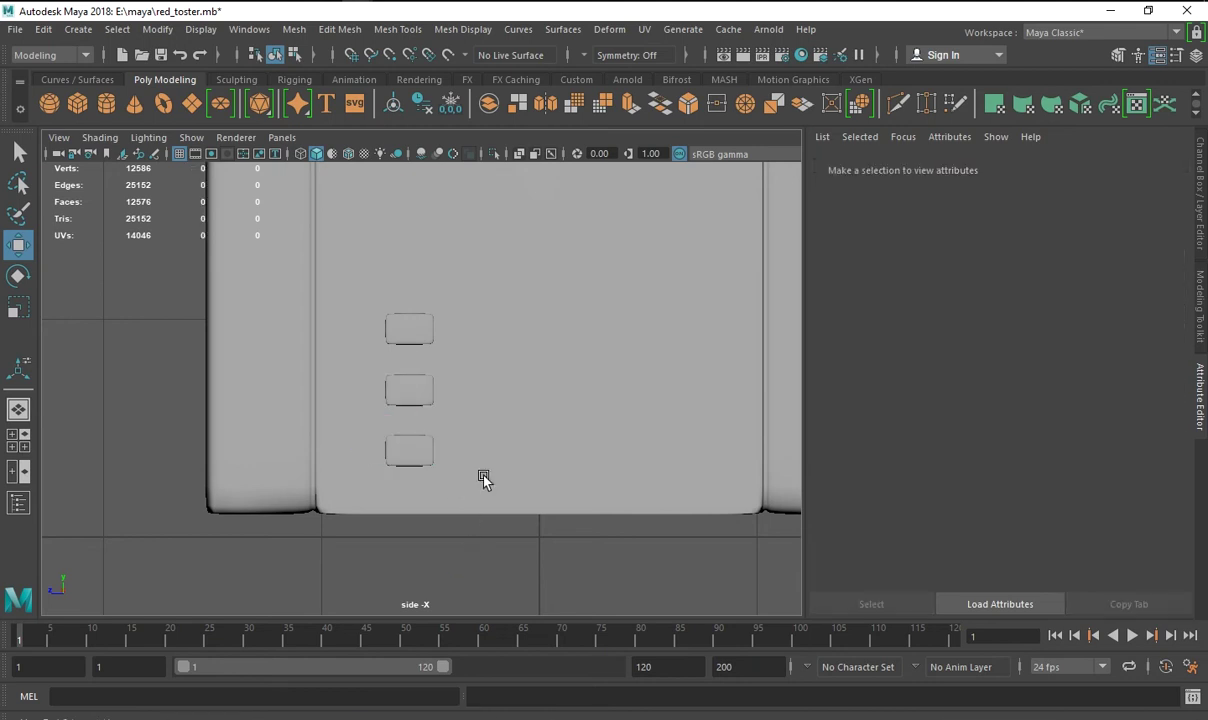
scroll(514, 506, down, 5)
alt+drag(499, 494, 514, 506)
Create a polygon cylinder beside the toaster and scale it down to a small disc.
key(space)
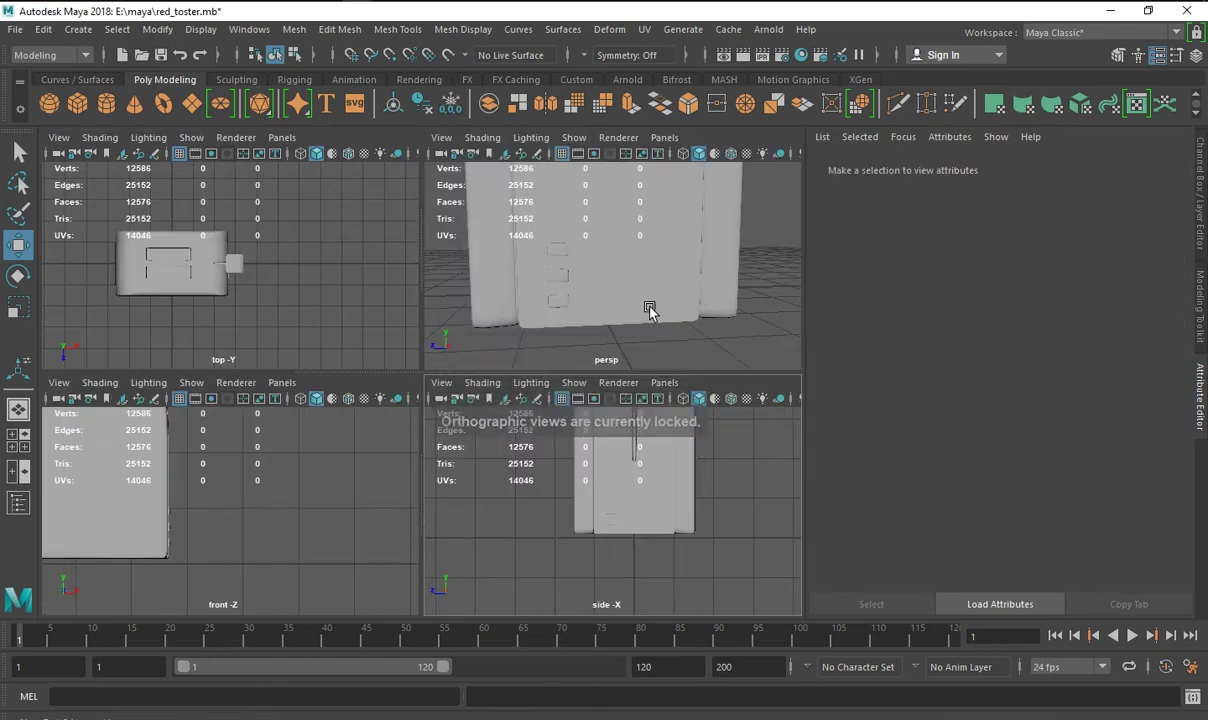
key(space)
mouse_move(590, 396)
alt+mouse_down()
mouse_move(647, 391)
mouse_move(550, 418)
mouse_move(487, 351)
alt+mouse_up()
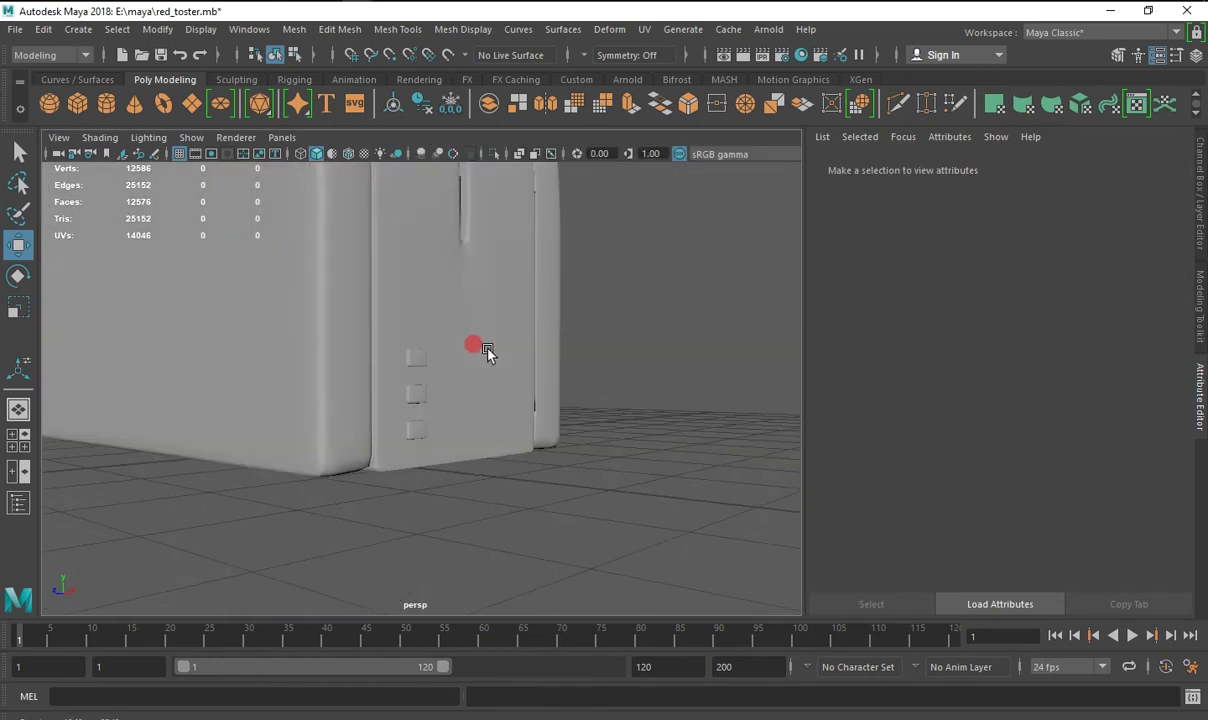
click(107, 105)
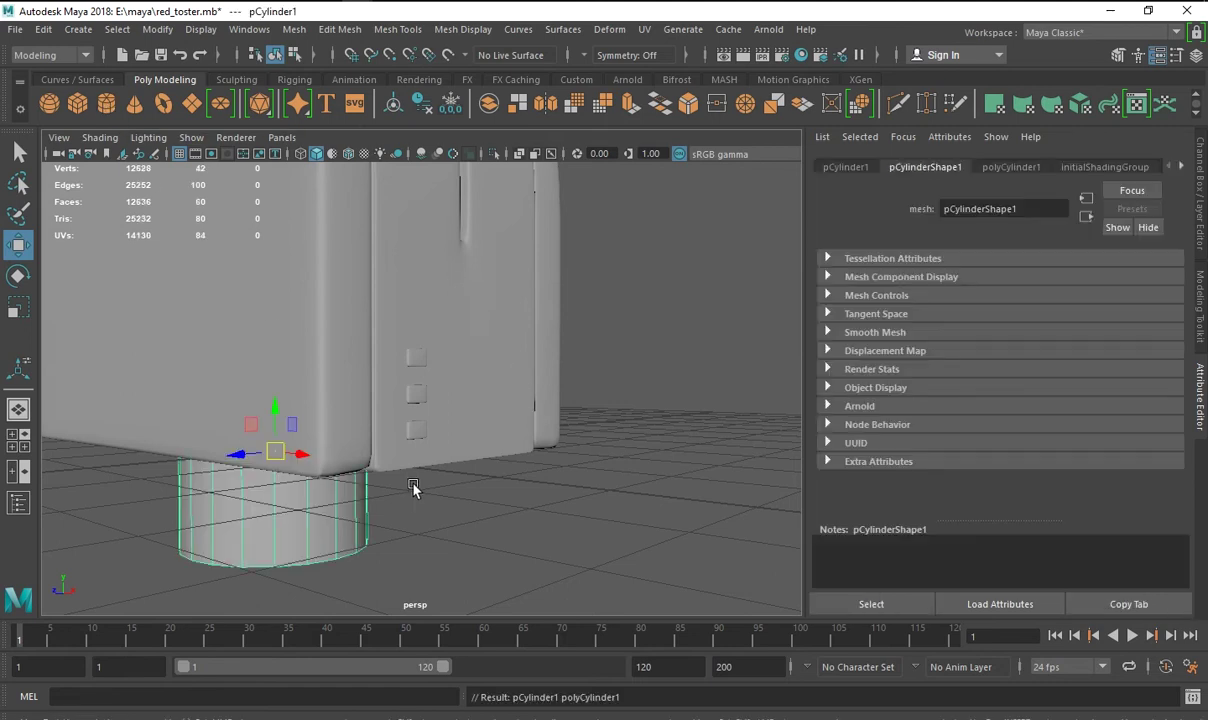
mouse_move(313, 463)
alt+right_down()
mouse_move(607, 485)
mouse_move(453, 466)
alt+right_up()
key(r)
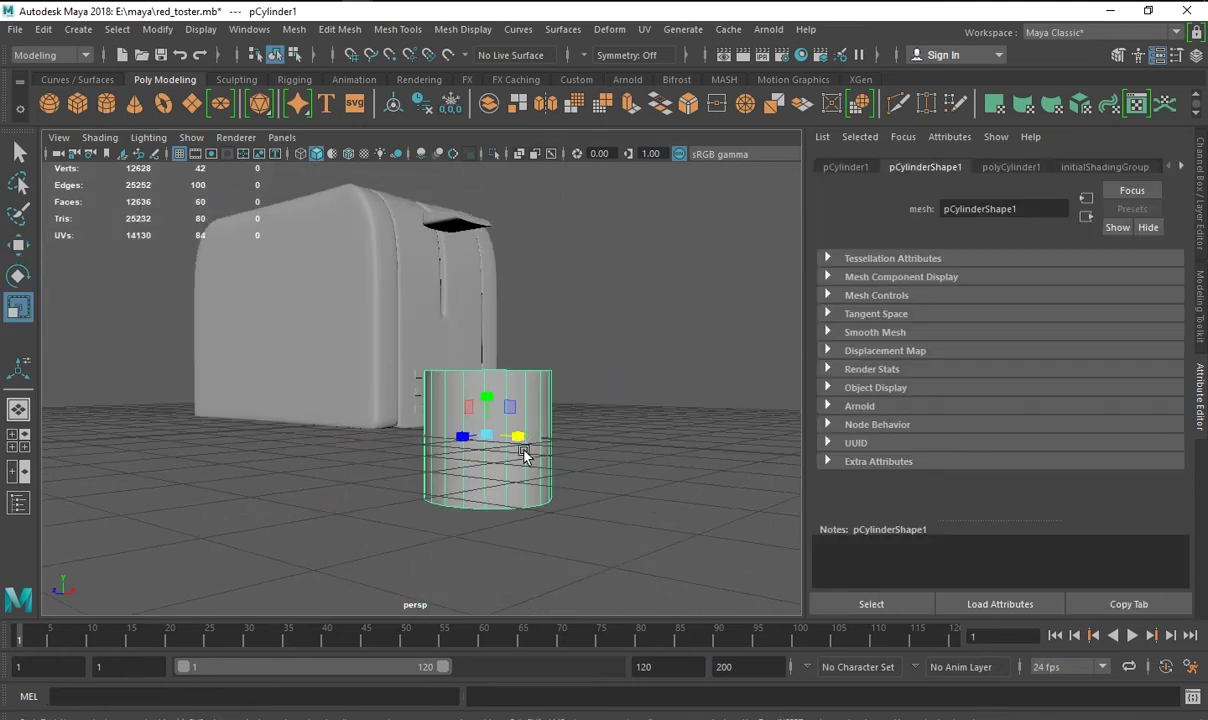
drag(526, 453, 399, 440)
alt+drag(520, 464, 483, 428)
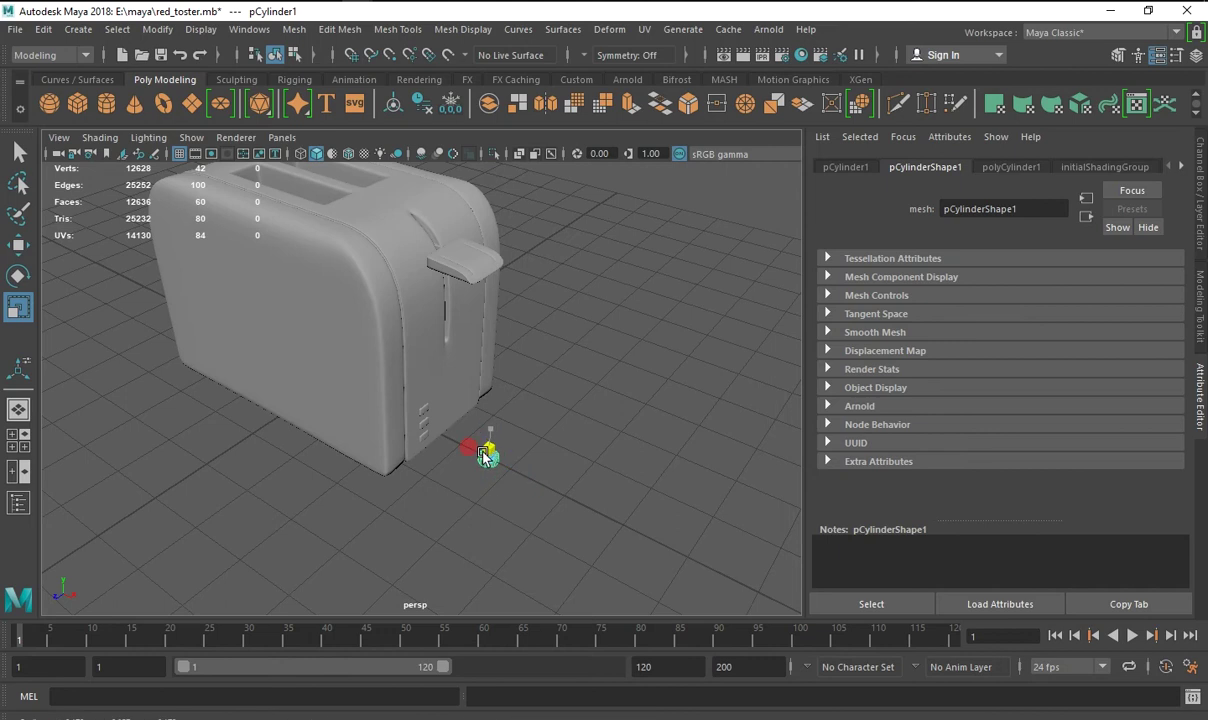
mouse_move(483, 456)
alt+right_down()
mouse_move(589, 231)
mouse_move(592, 500)
alt+right_up()
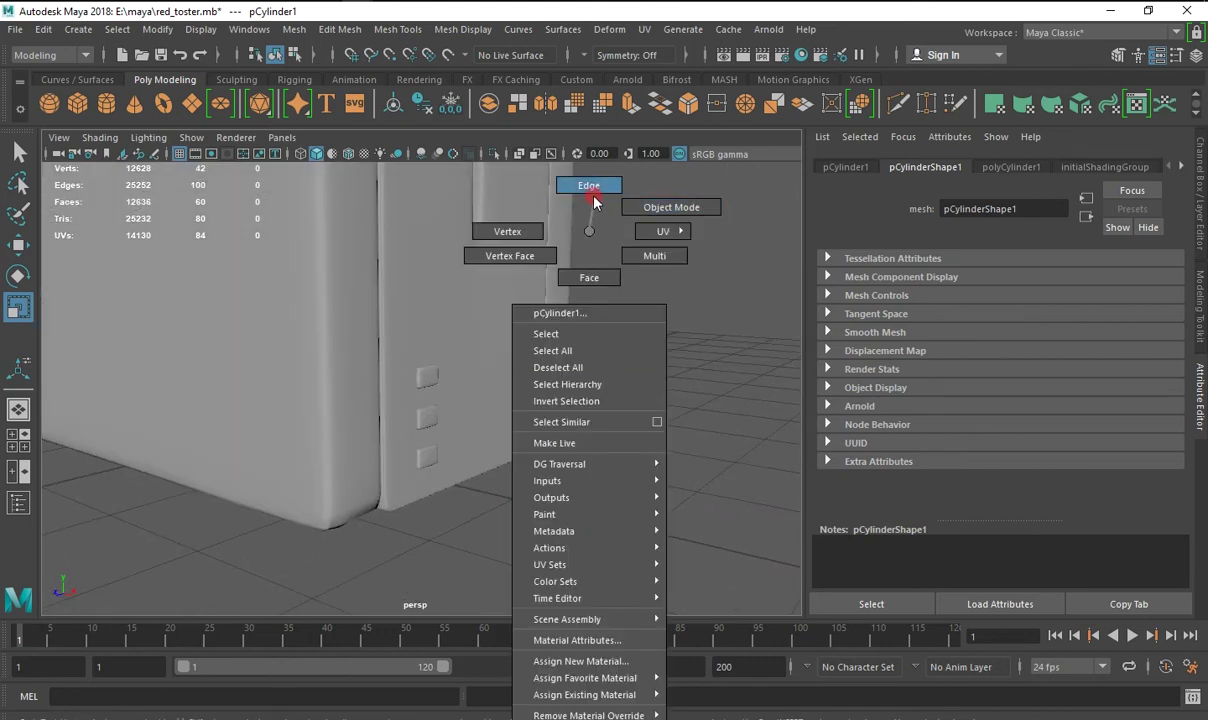
Lower the cylinder's Subdivisions Axis to 8 sides in its construction attributes.
click(551, 206)
click(447, 374)
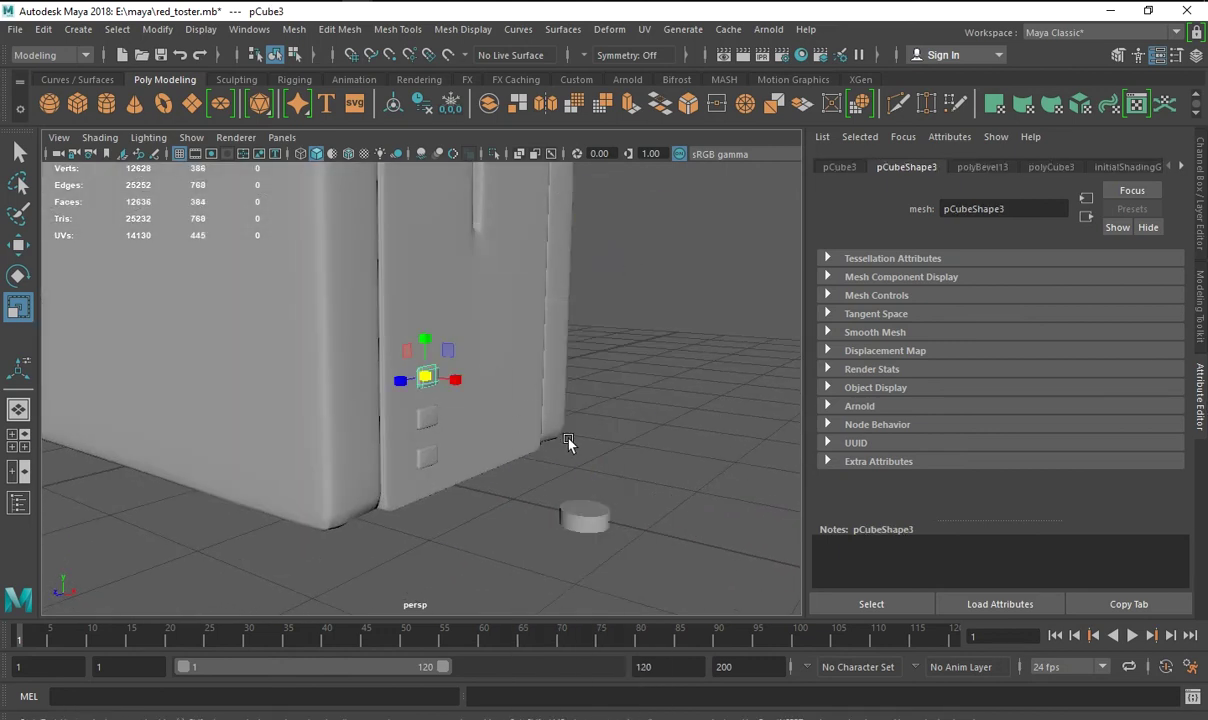
click(590, 515)
click(1198, 200)
scroll(1100, 350, down, 3)
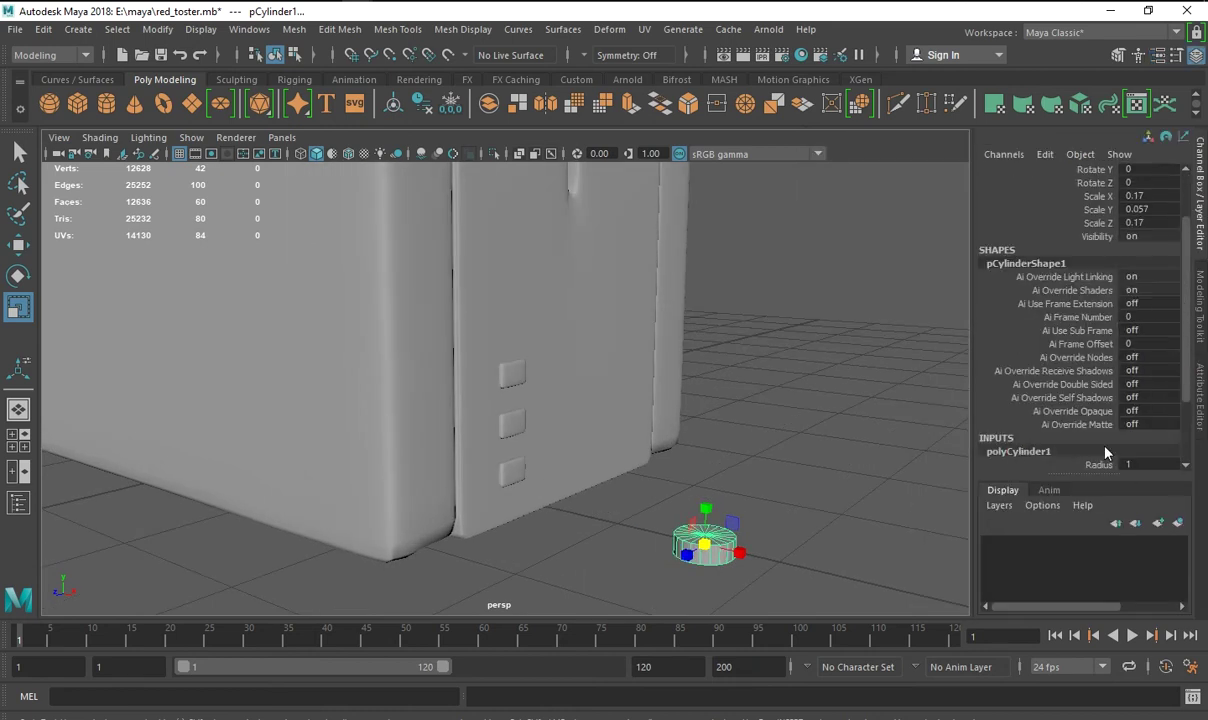
scroll(1135, 437, down, 3)
drag(1140, 393, 1118, 384)
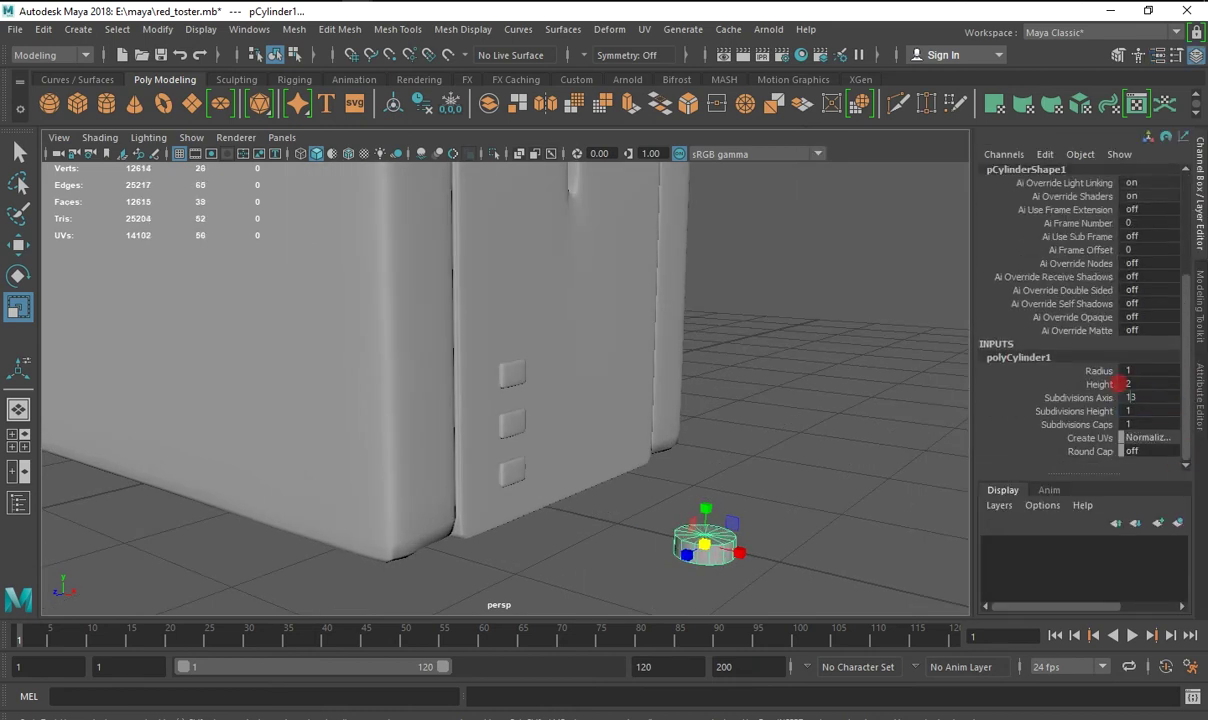
click(857, 427)
click(700, 545)
key(1)
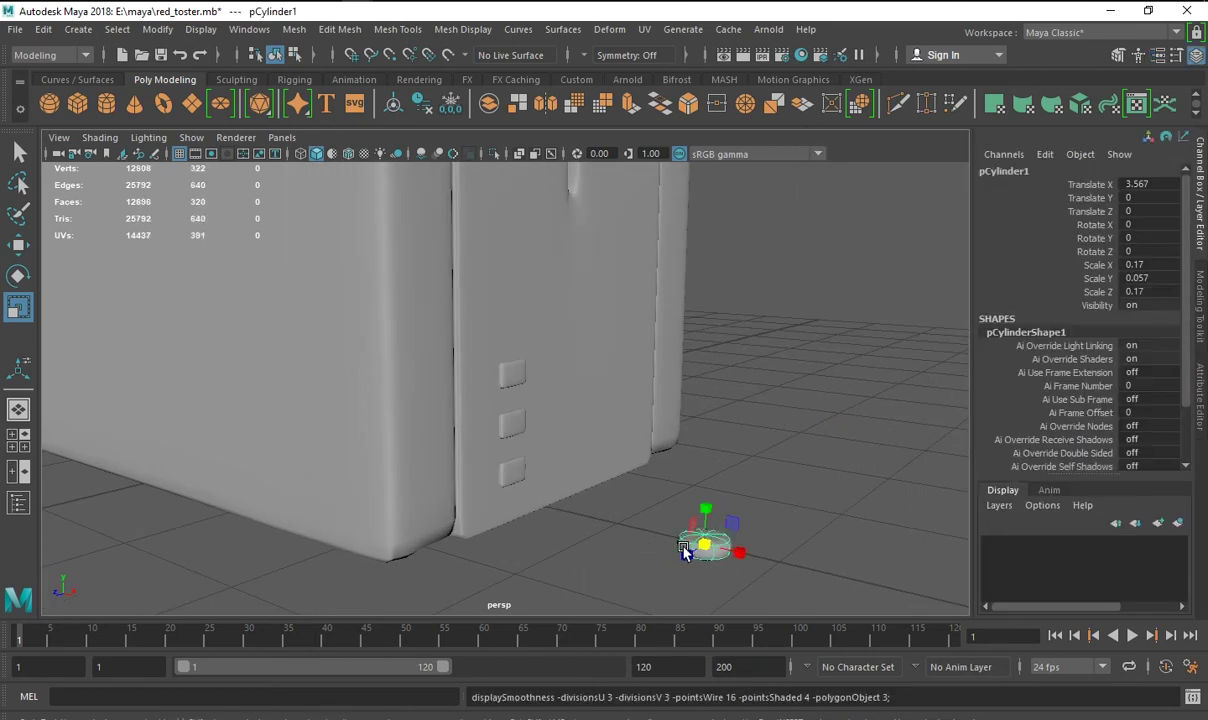
Frame the cylinder and select all of its top faces.
click(776, 574)
click(728, 556)
right_click(728, 556)
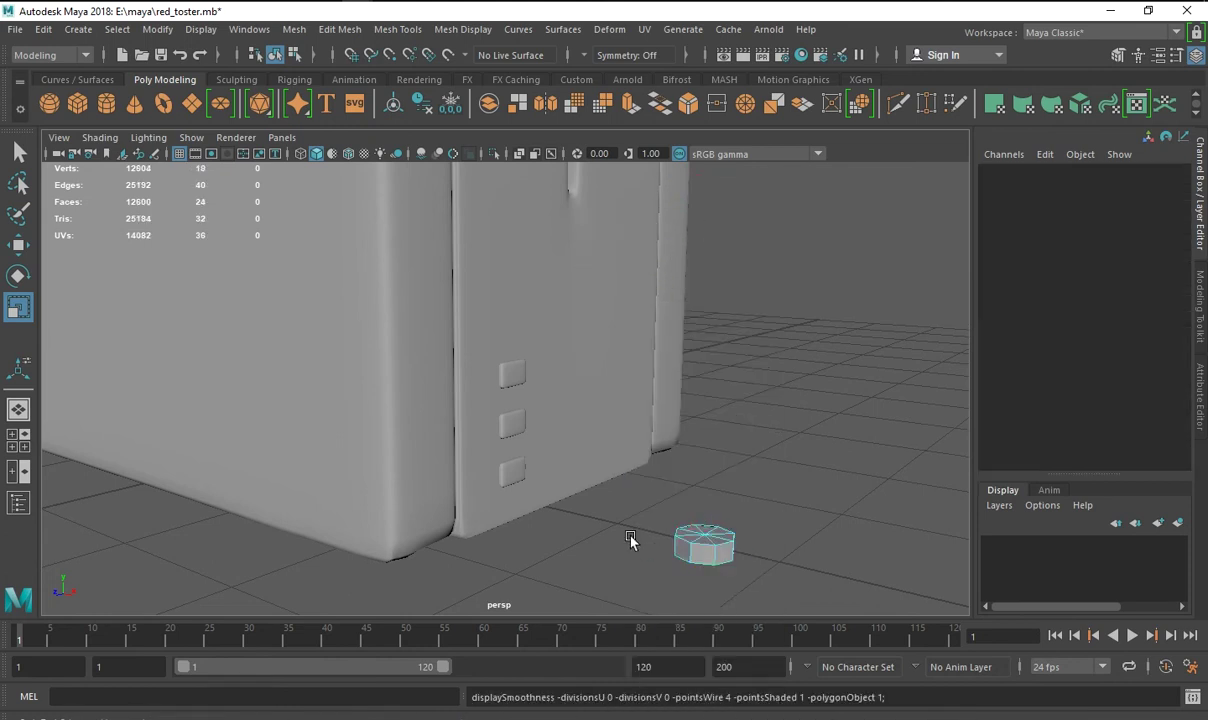
mouse_move(627, 499)
mouse_down()
mouse_move(755, 587)
mouse_move(749, 579)
mouse_up()
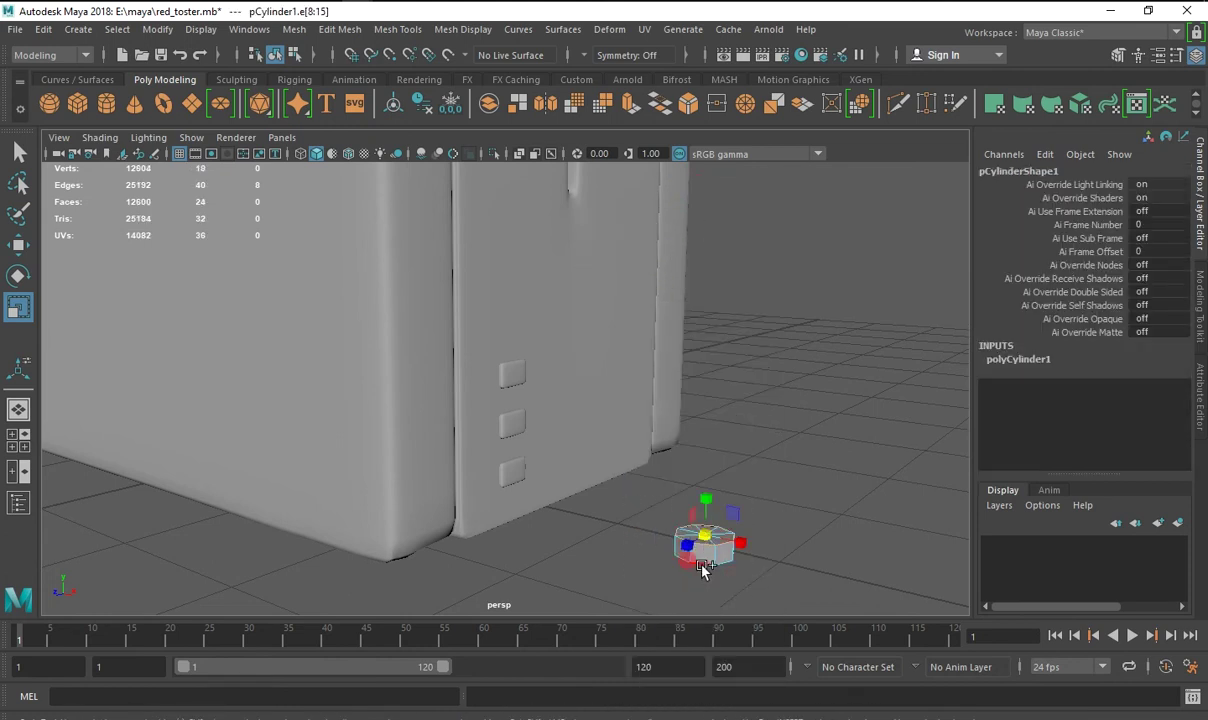
key(f)
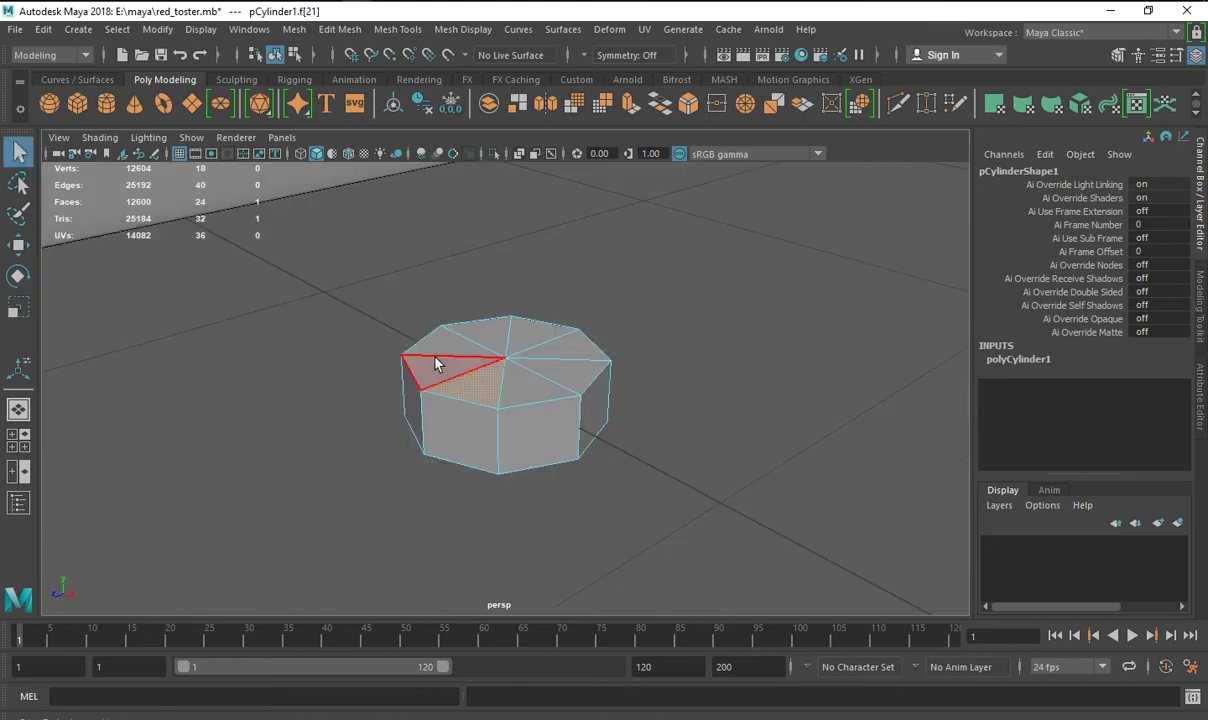
drag(440, 357, 485, 333)
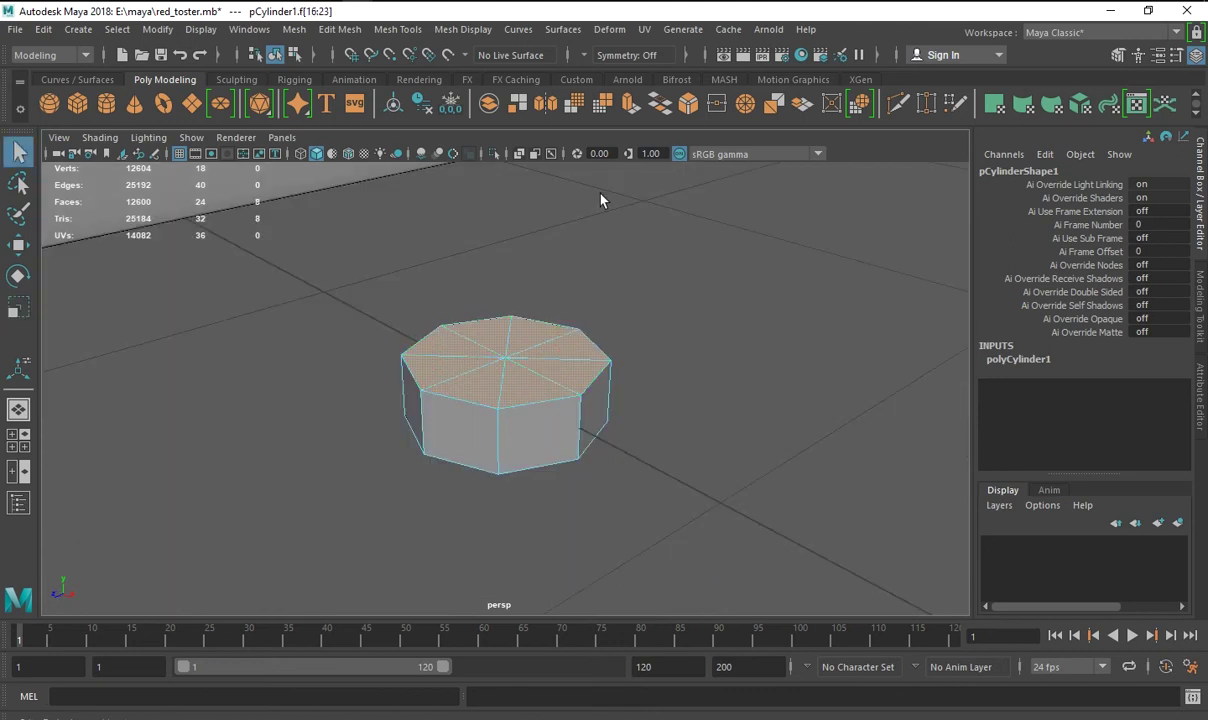
Extrude the cylinder's top faces and scale the extrusion.
key(w)
mouse_move(505, 318)
shift+mouse_down()
mouse_move(497, 341)
mouse_move(571, 231)
shift+mouse_up()
key(r)
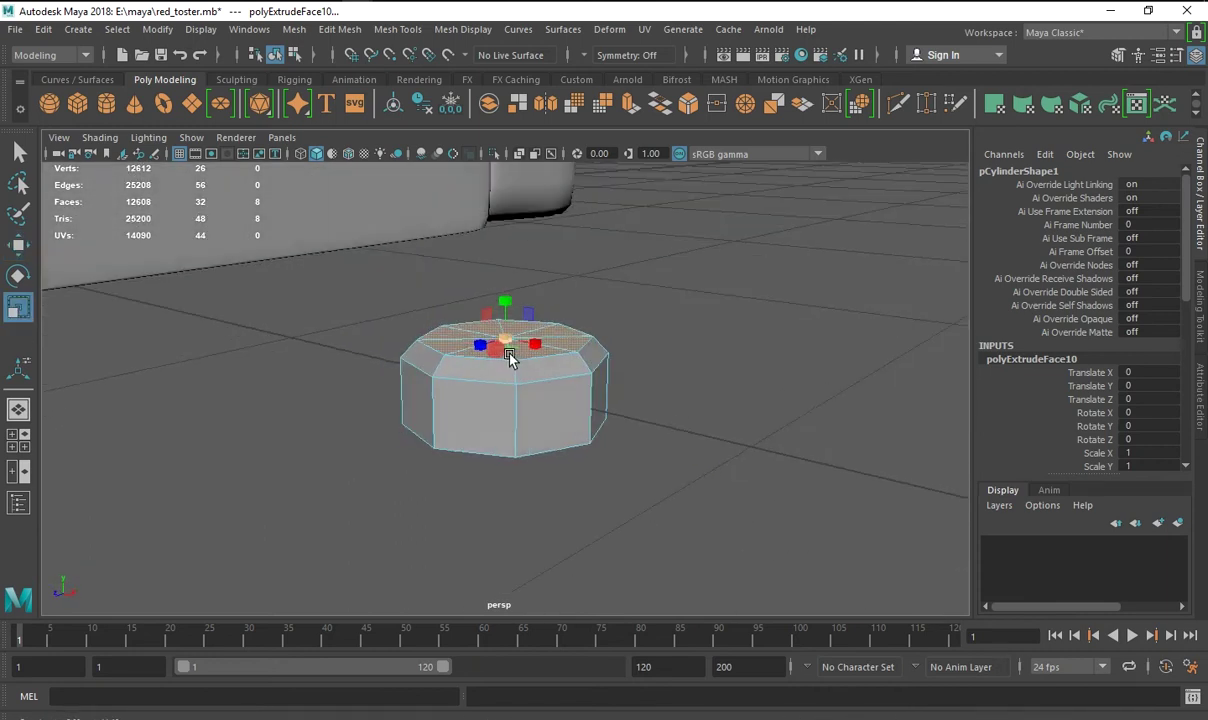
right_drag(571, 231, 632, 218)
Select the top rim edge ring, bevel it, and preview the cylinder smoothed.
right_drag(533, 368, 534, 418)
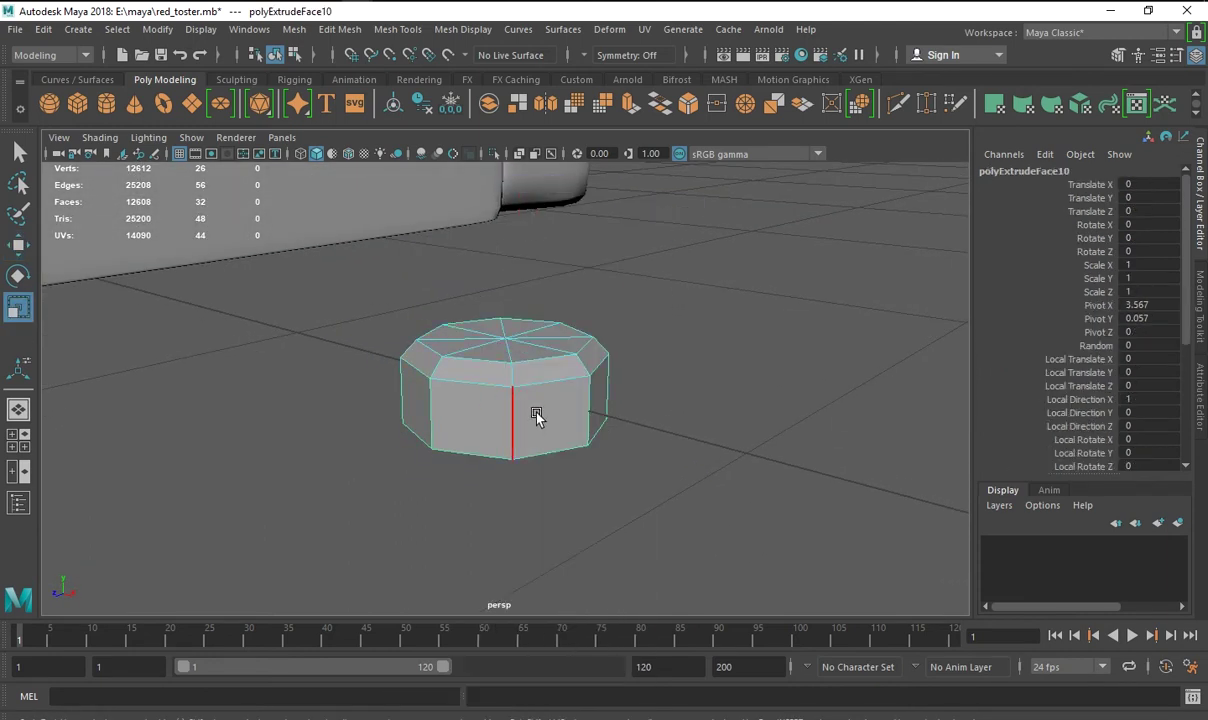
double_click(528, 376)
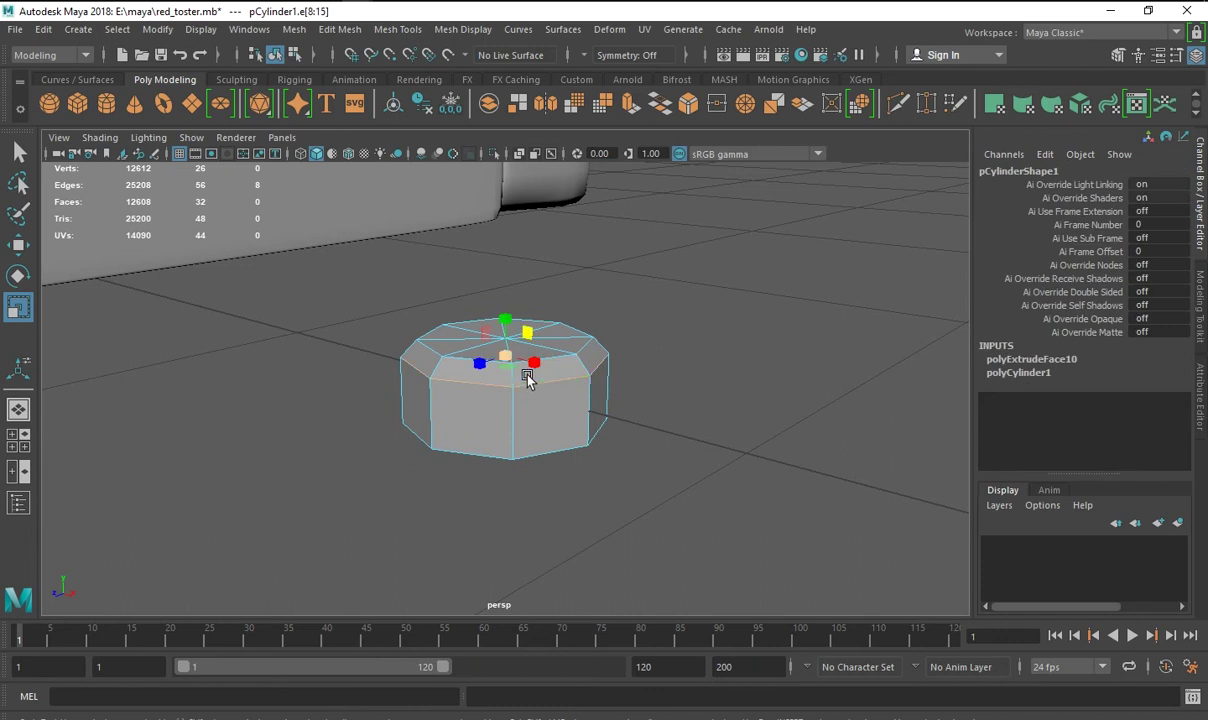
click(677, 104)
mouse_move(558, 368)
alt+mouse_down()
mouse_move(701, 342)
mouse_move(615, 423)
mouse_move(472, 359)
mouse_move(631, 318)
alt+mouse_up()
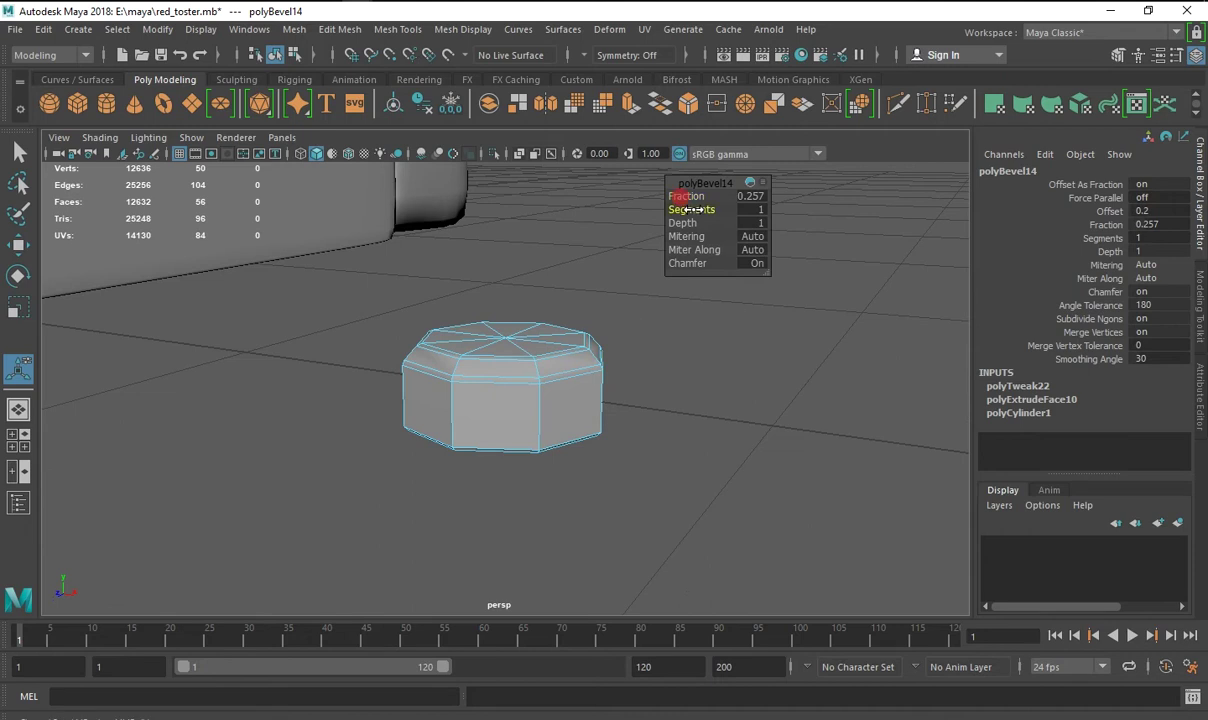
right_drag(472, 235, 547, 205)
key(3)
click(647, 418)
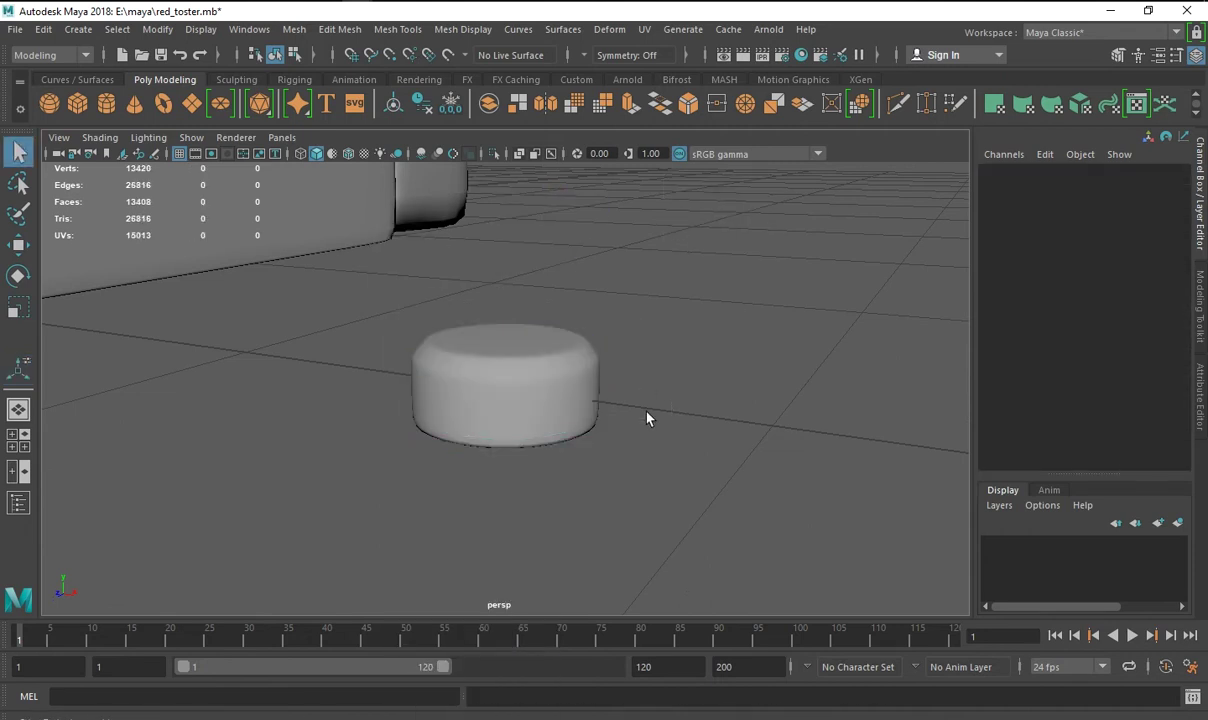
mouse_move(647, 418)
alt+mouse_down()
mouse_move(598, 453)
mouse_move(655, 421)
alt+mouse_up()
click(549, 394)
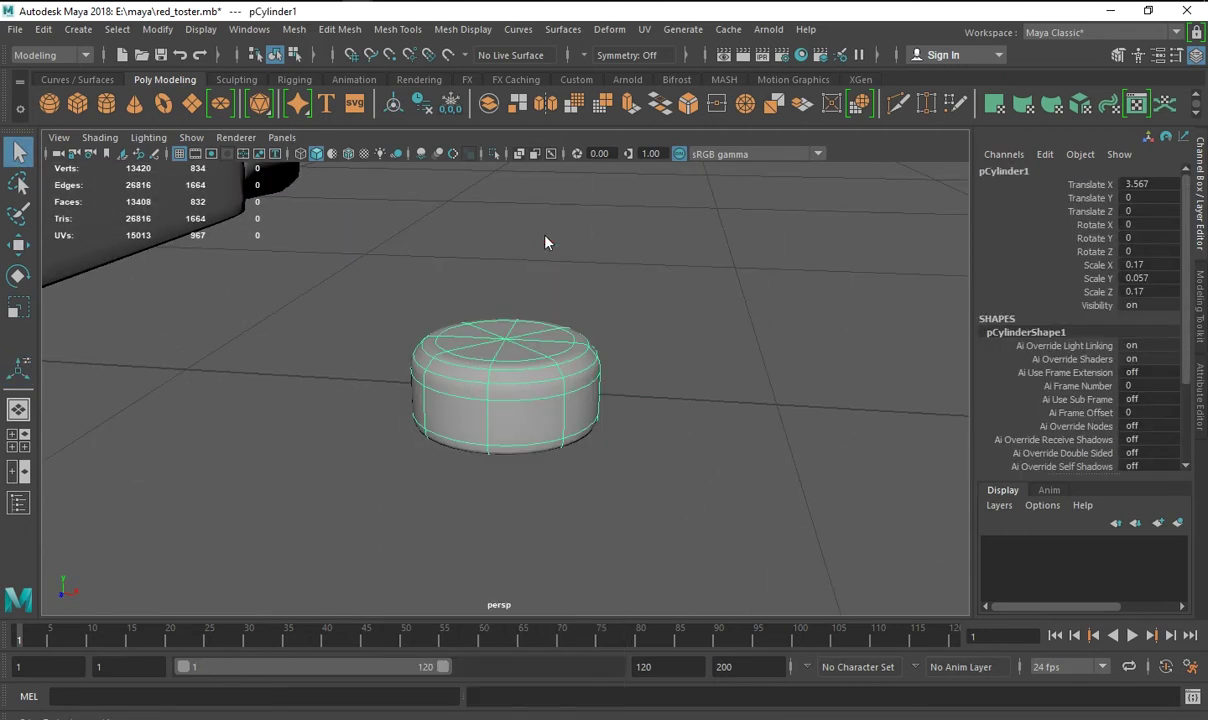
Undo to the rim edges and redo the bevel with 2 segments, previewing it smoothed.
key(ctrl+z)
click(506, 350)
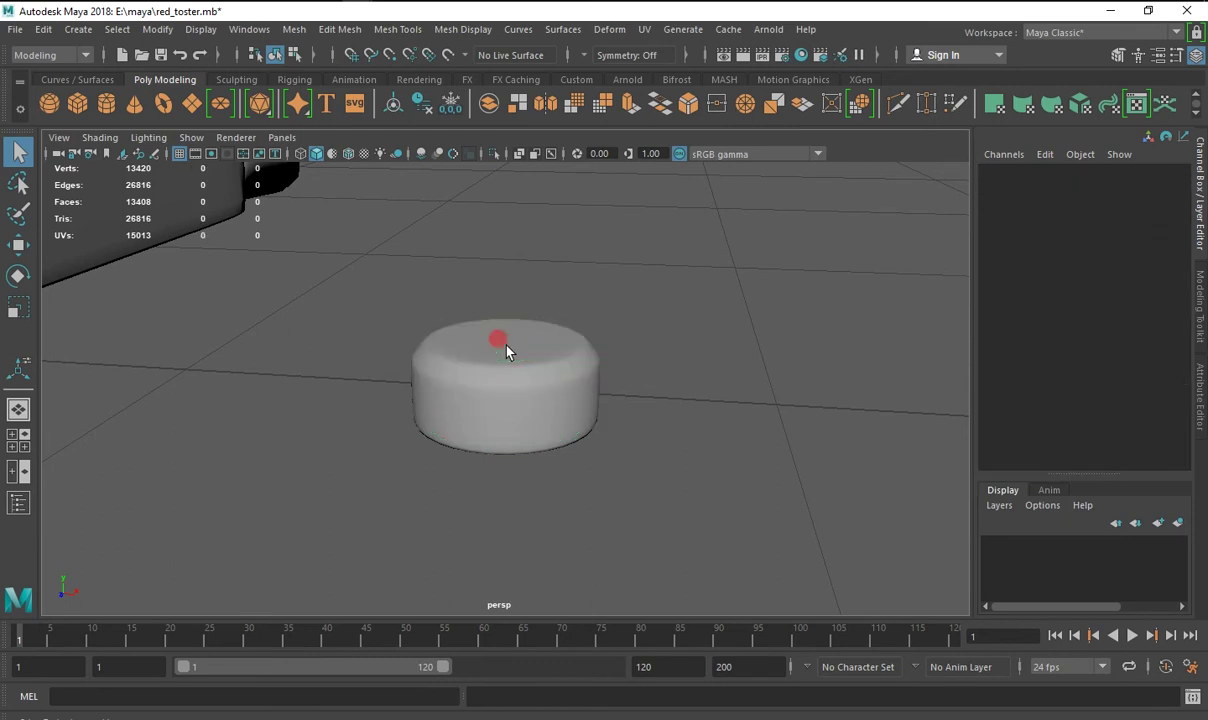
key(1)
key(ctrl+z)
key(ctrl+z)
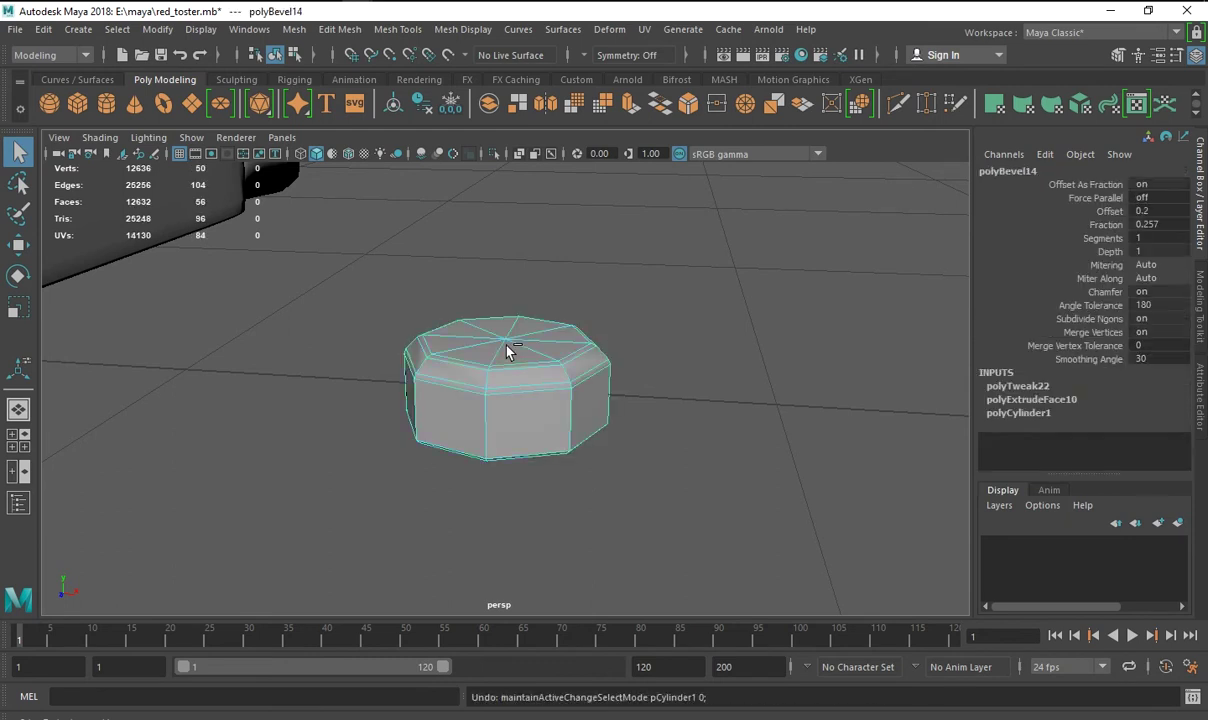
key(ctrl+z)
click(650, 103)
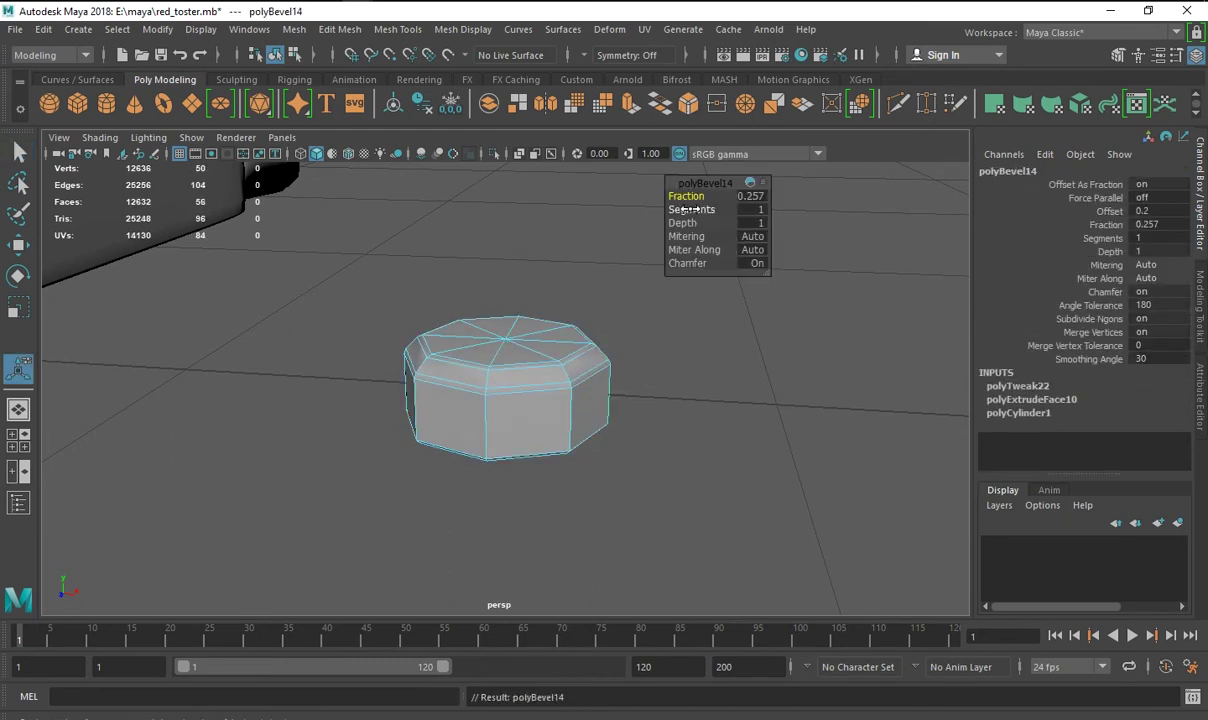
drag(690, 209, 686, 196)
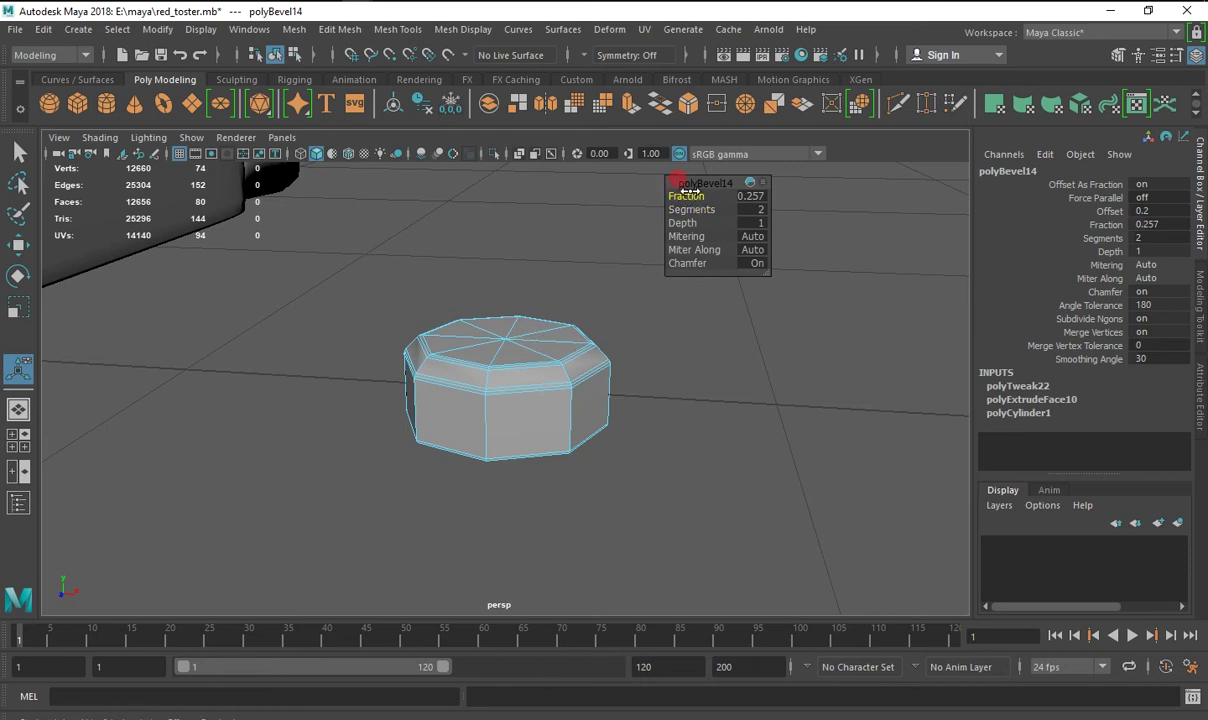
right_drag(545, 340, 597, 295)
key(3)
click(602, 311)
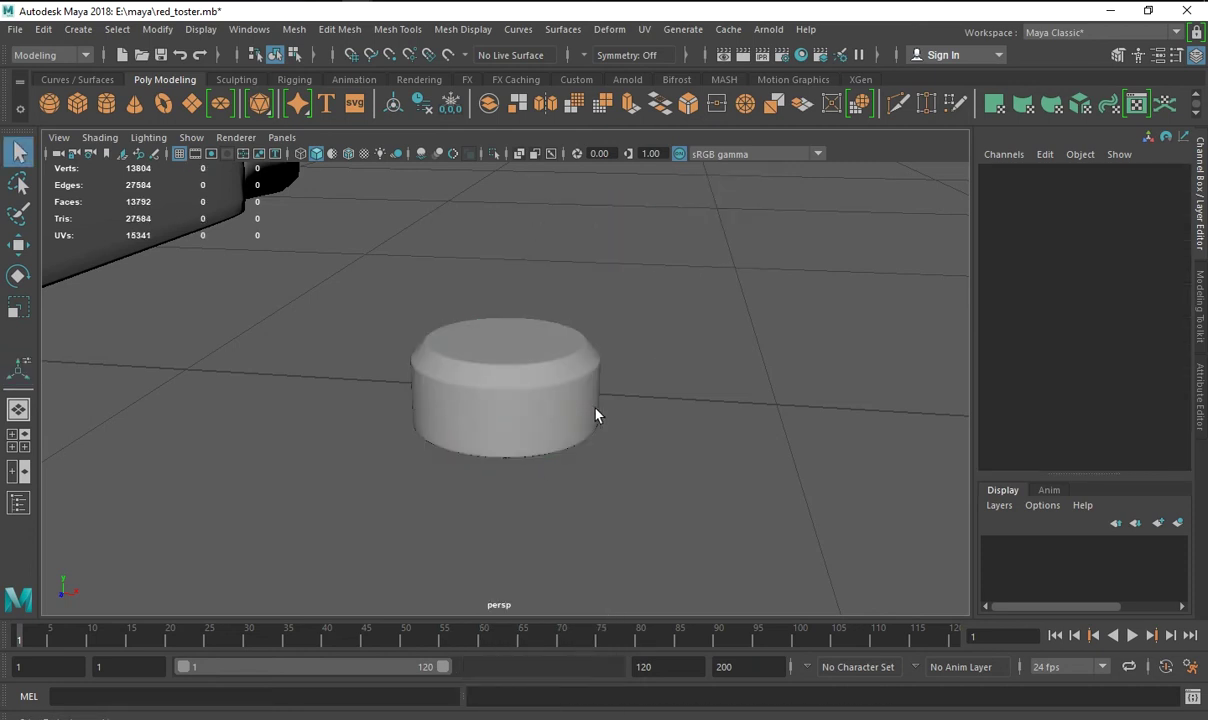
alt+drag(596, 416, 615, 405)
Adjust the cylinder's top row of vertices in the front view, then return to object mode.
key(alt+Tab)
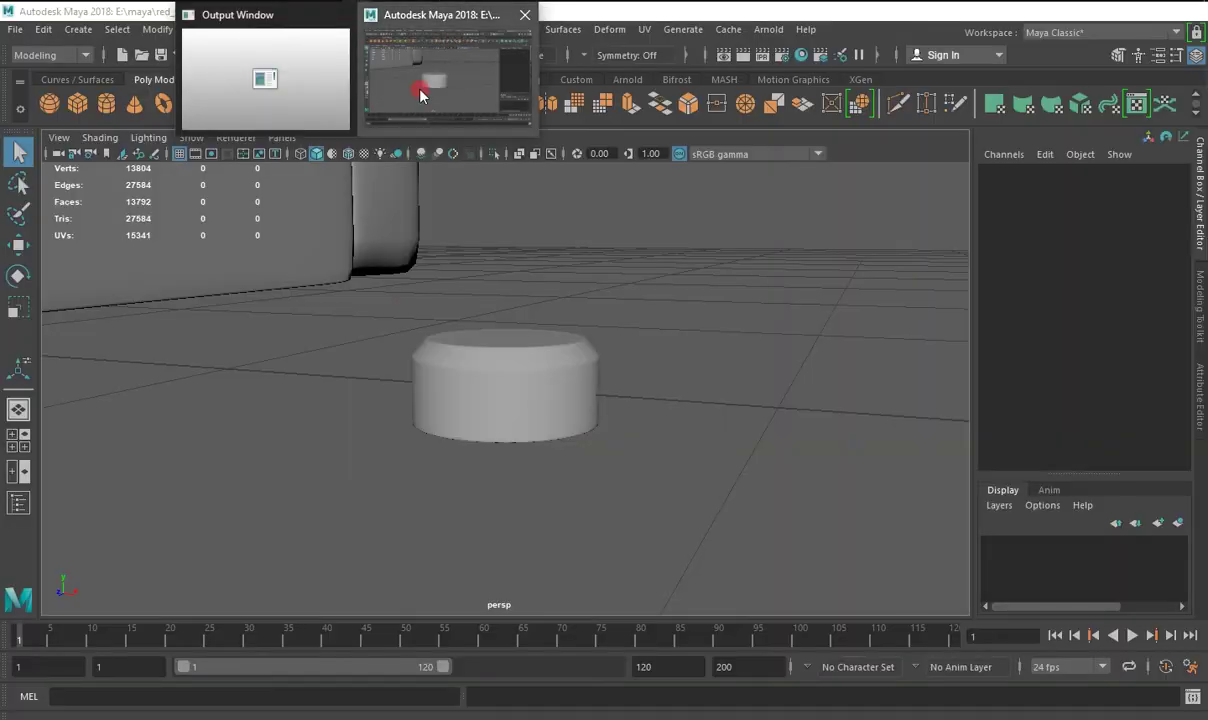
click(395, 83)
right_drag(553, 240, 405, 241)
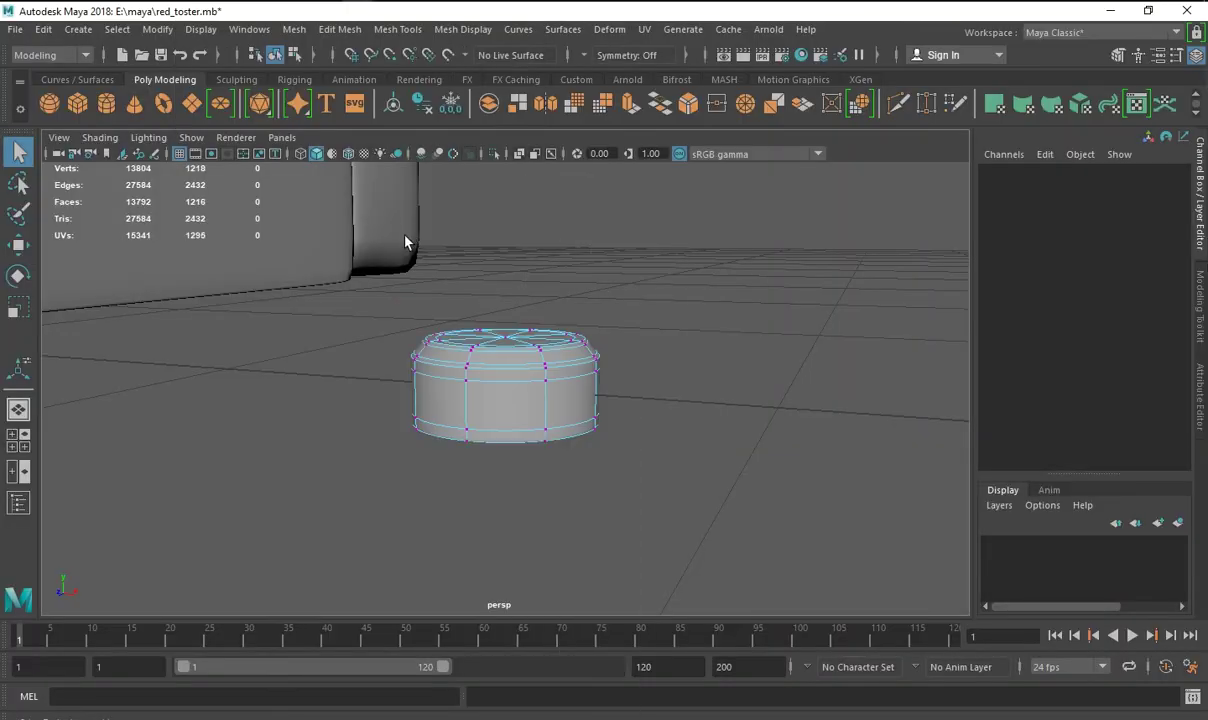
key(space)
key(space)
key(f)
drag(350, 262, 557, 316)
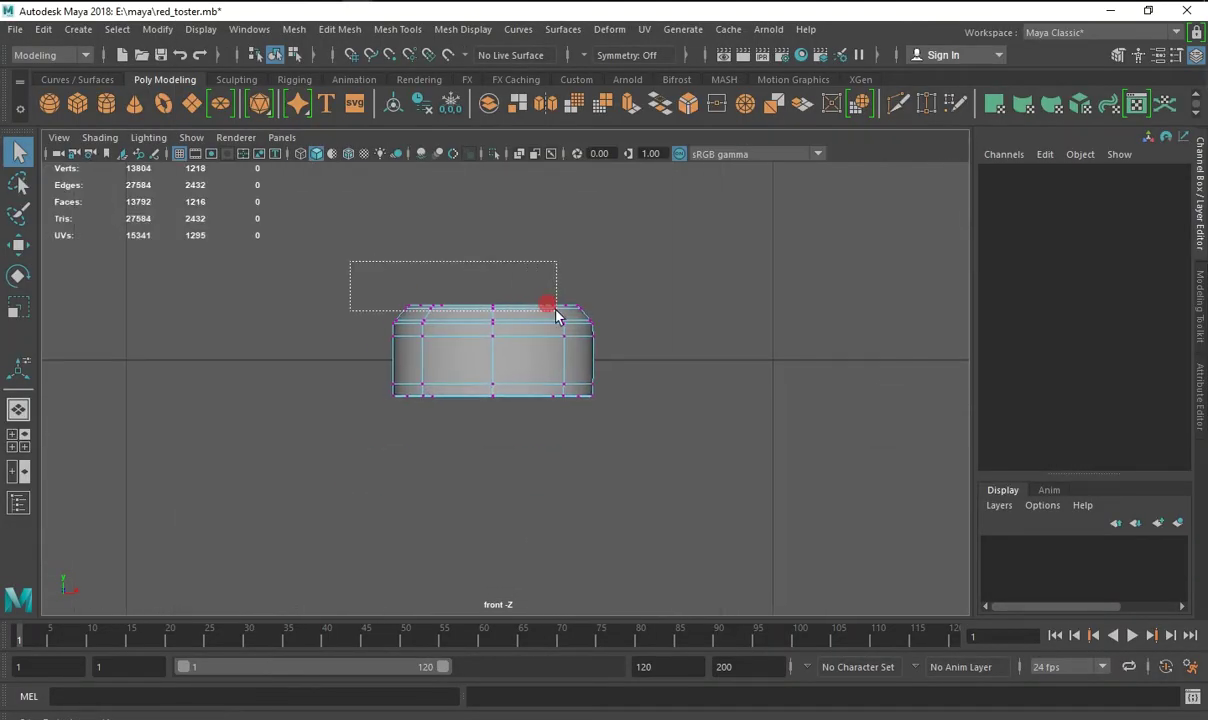
key(r)
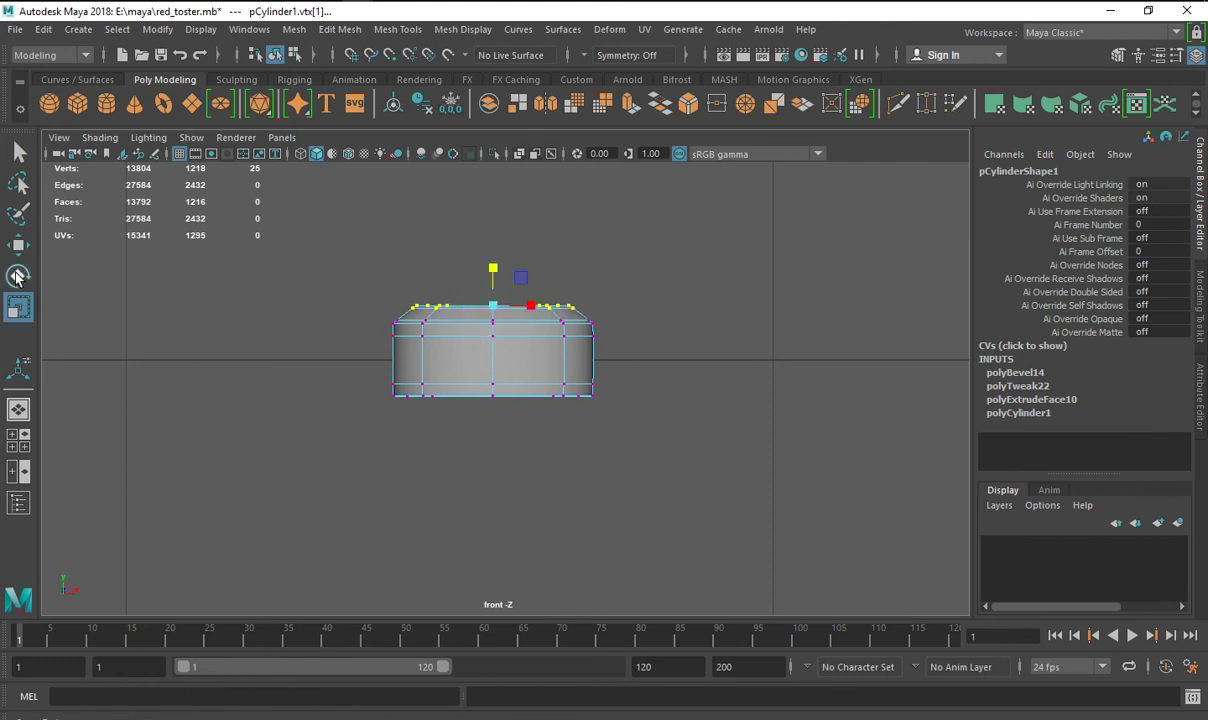
key(w)
key(space)
key(space)
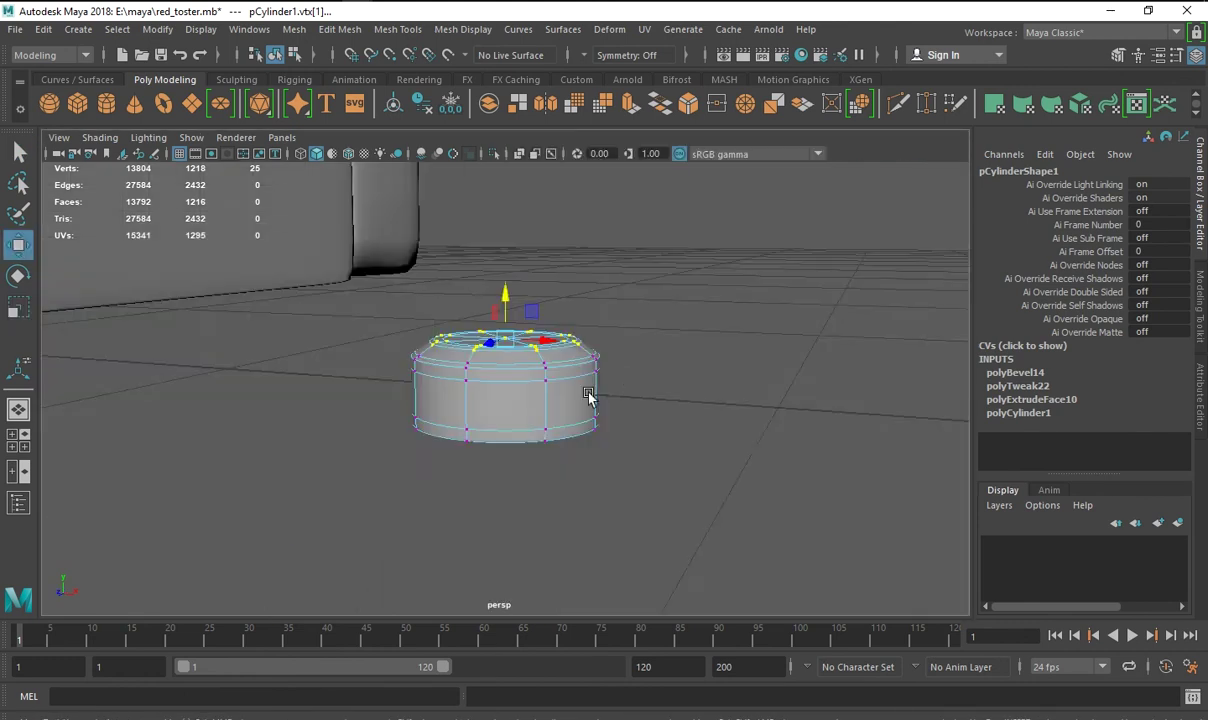
key(F8)
click(473, 365)
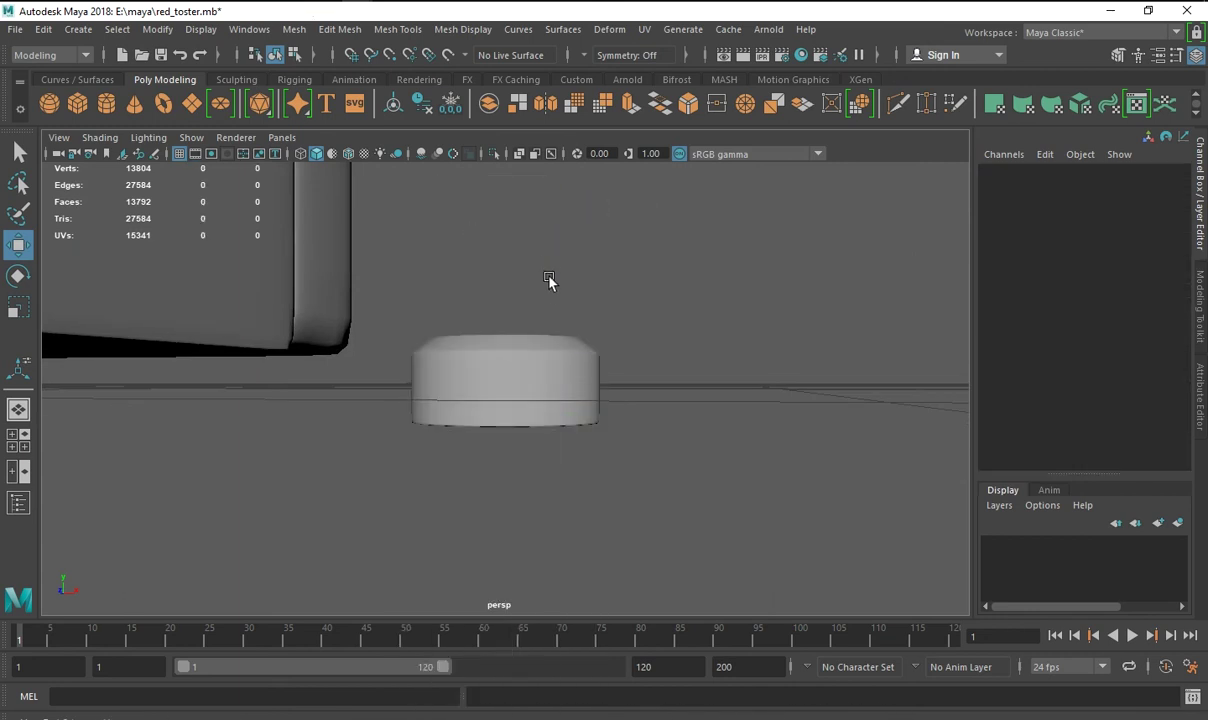
click(501, 345)
In the front view, rotate the cylinder to Rotate Z -90 so it stands upright.
key(1)
key(3)
click(736, 420)
alt+drag(736, 420, 661, 452)
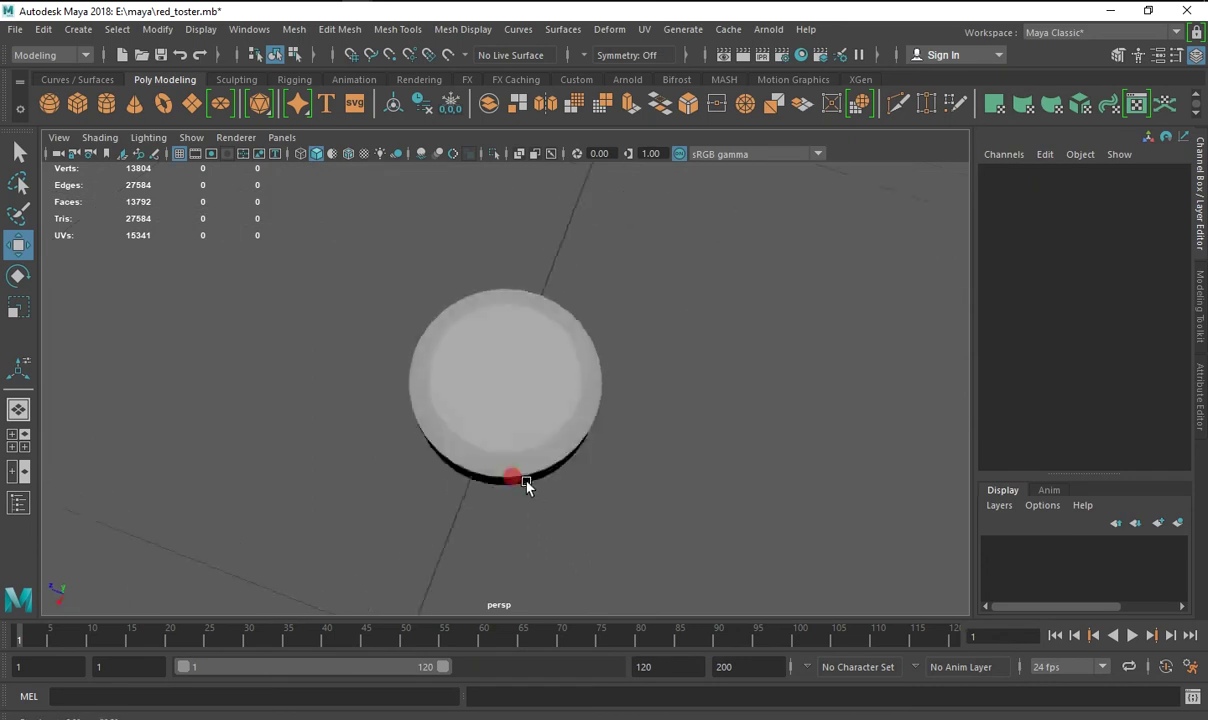
key(space)
key(space)
scroll(493, 378, up, 5)
click(493, 378)
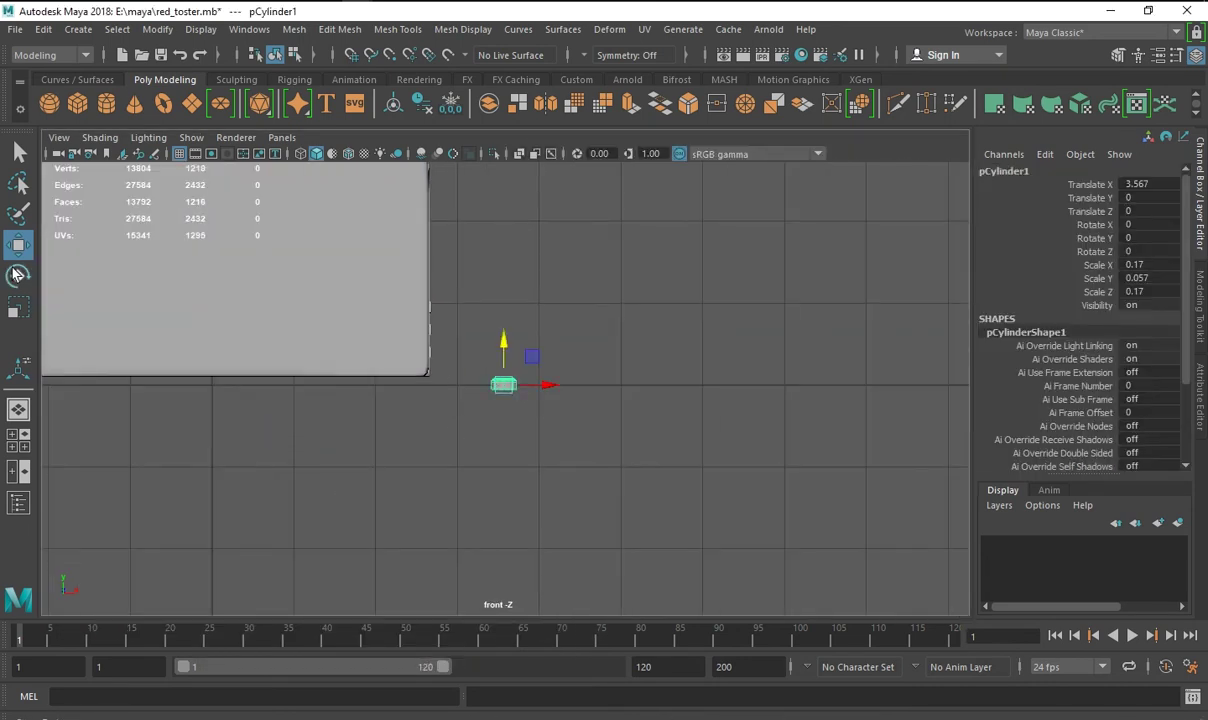
key(e)
drag(523, 356, 535, 385)
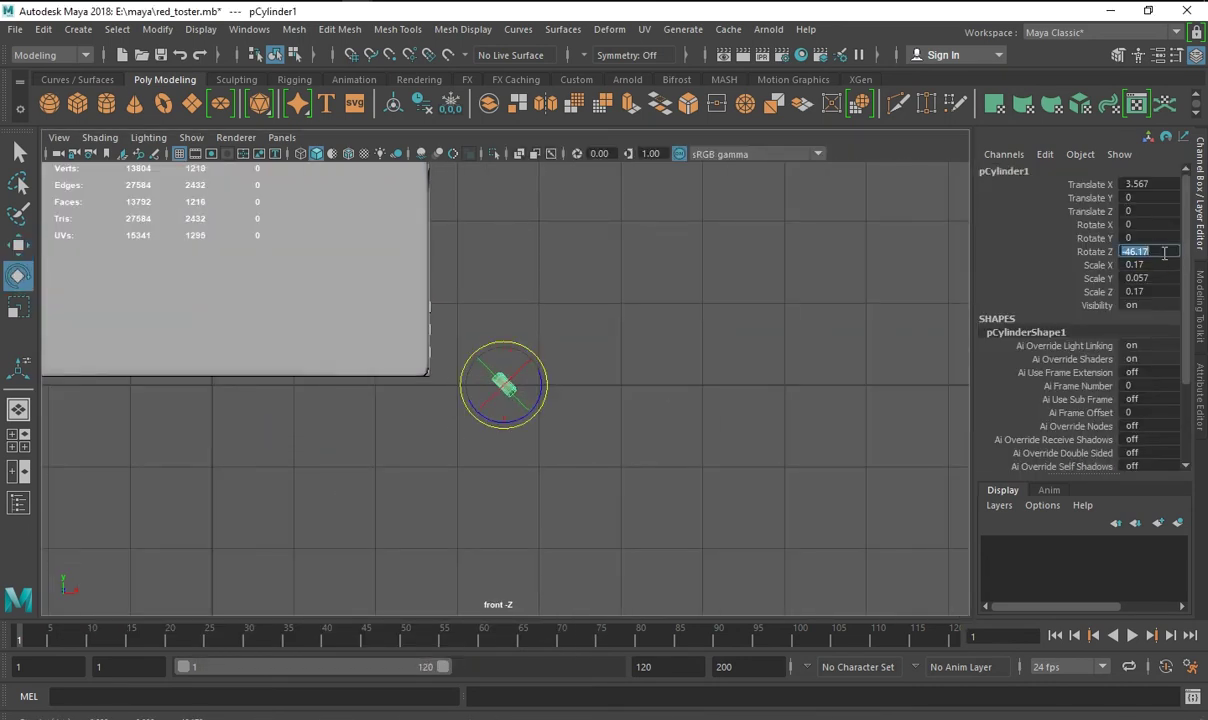
text(0)
key(Return)
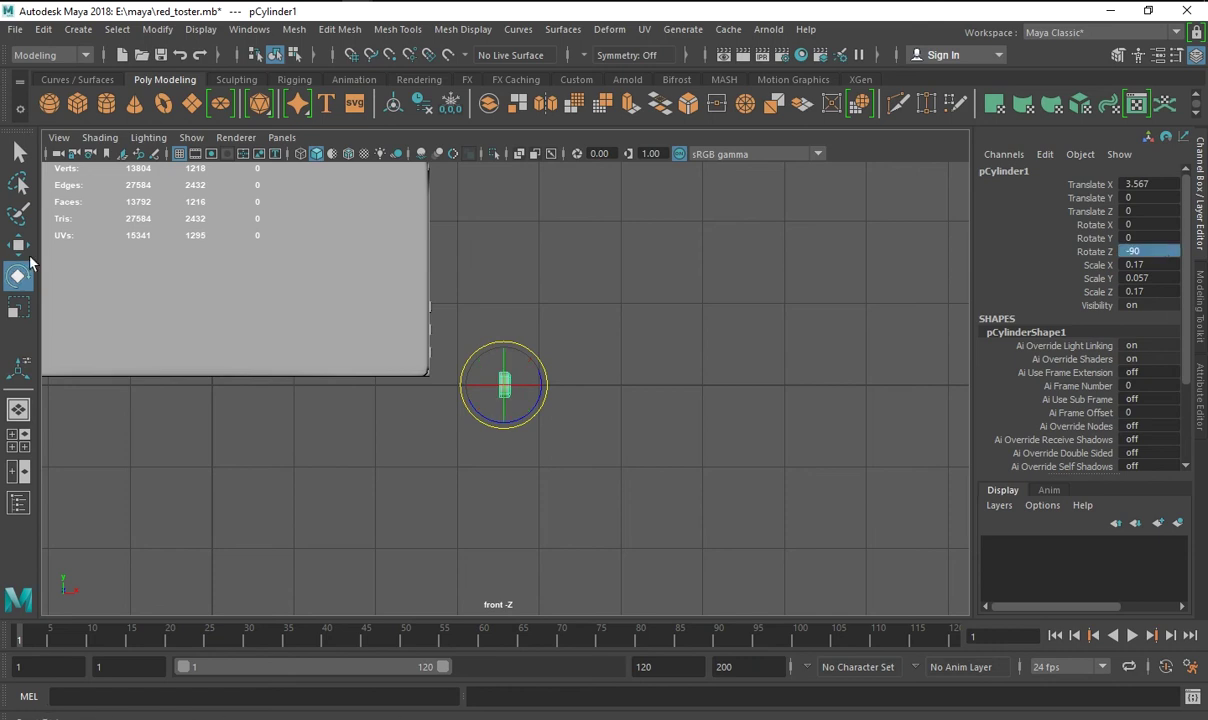
Raise the dial, scale it up, and slide it beside the three buttons.
click(18, 244)
drag(505, 357, 507, 305)
key(alt+Tab)
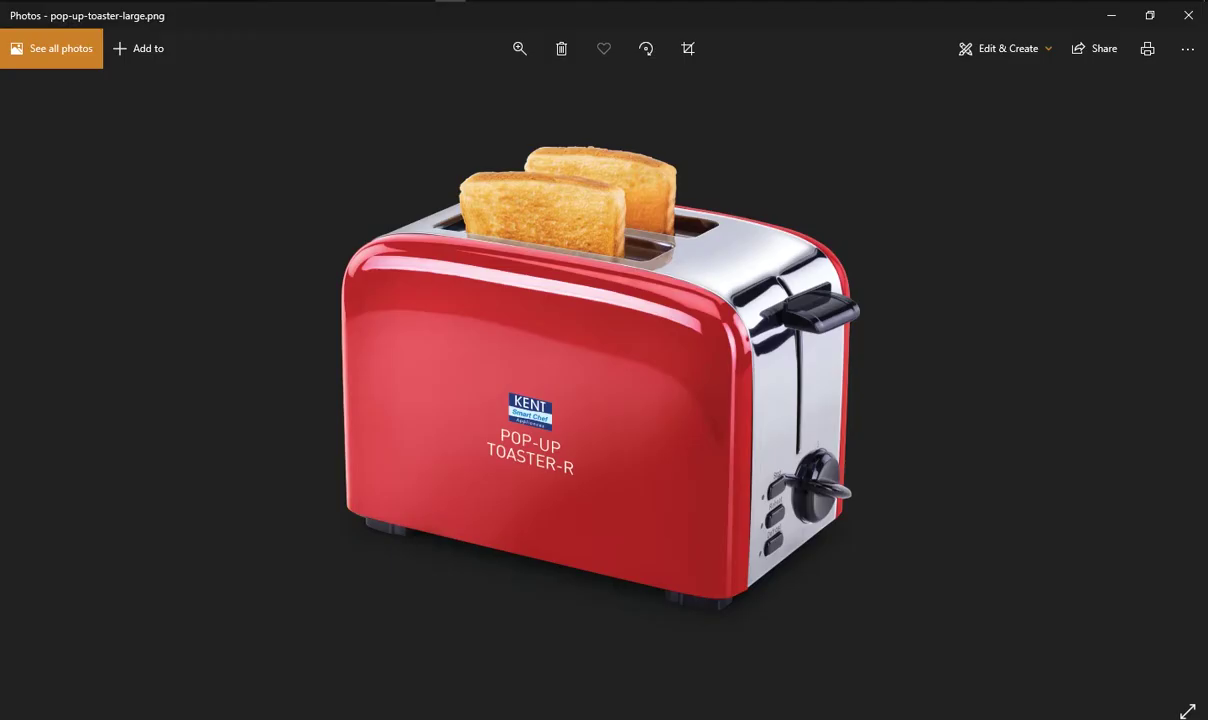
mouse_move(447, 15)
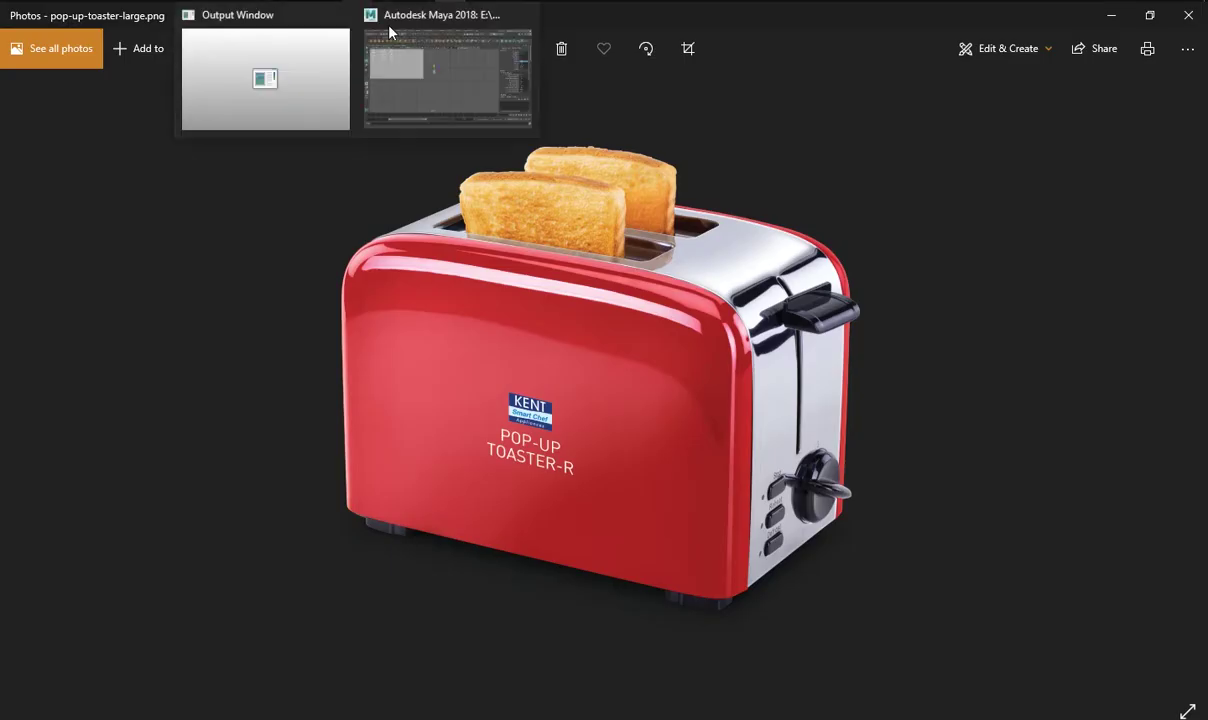
click(390, 95)
click(18, 310)
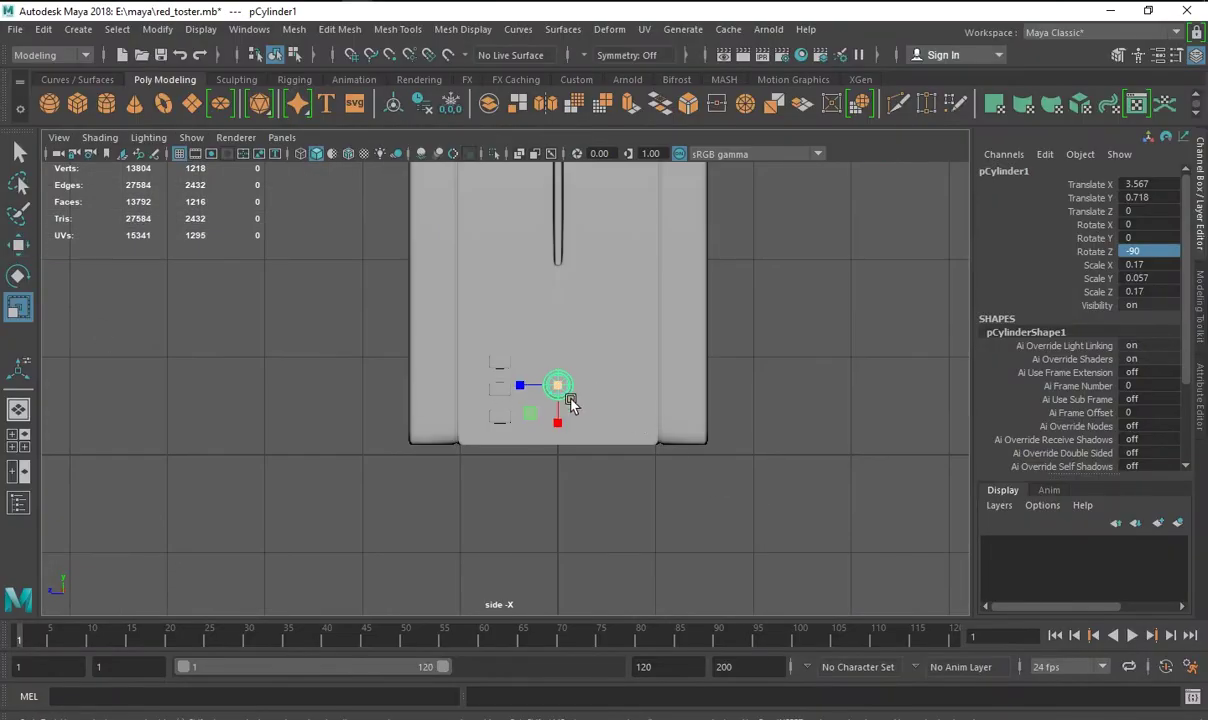
drag(560, 388, 592, 408)
key(w)
mouse_move(527, 385)
mouse_down()
mouse_move(572, 387)
mouse_move(550, 386)
mouse_up()
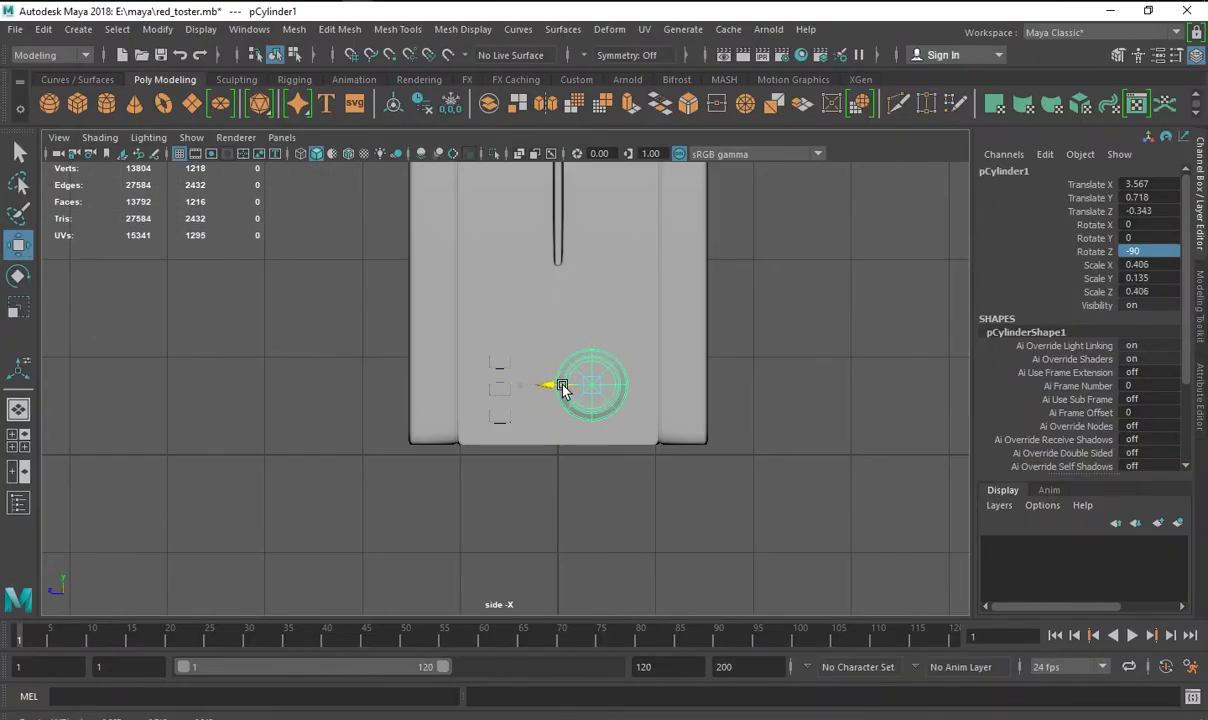
Fit the dial against the toaster's side, lowering it and shrinking it to 0.385 scale.
key(space)
key(space)
drag(547, 329, 478, 337)
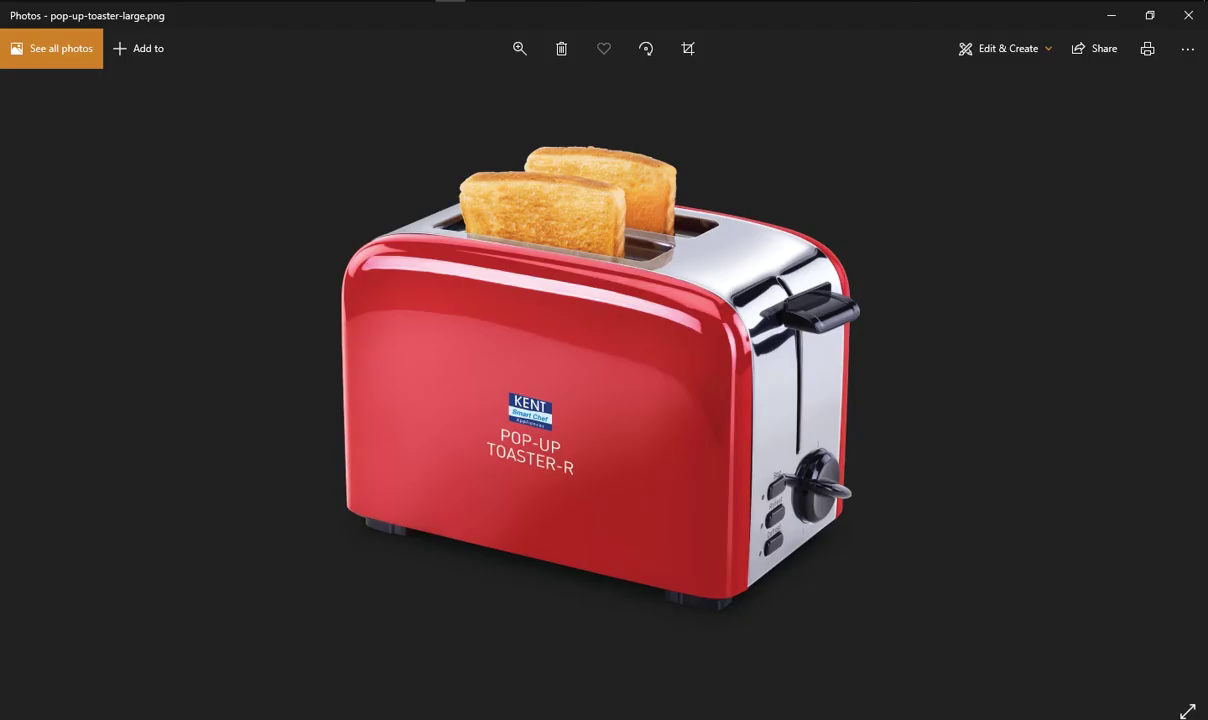
key(space)
key(space)
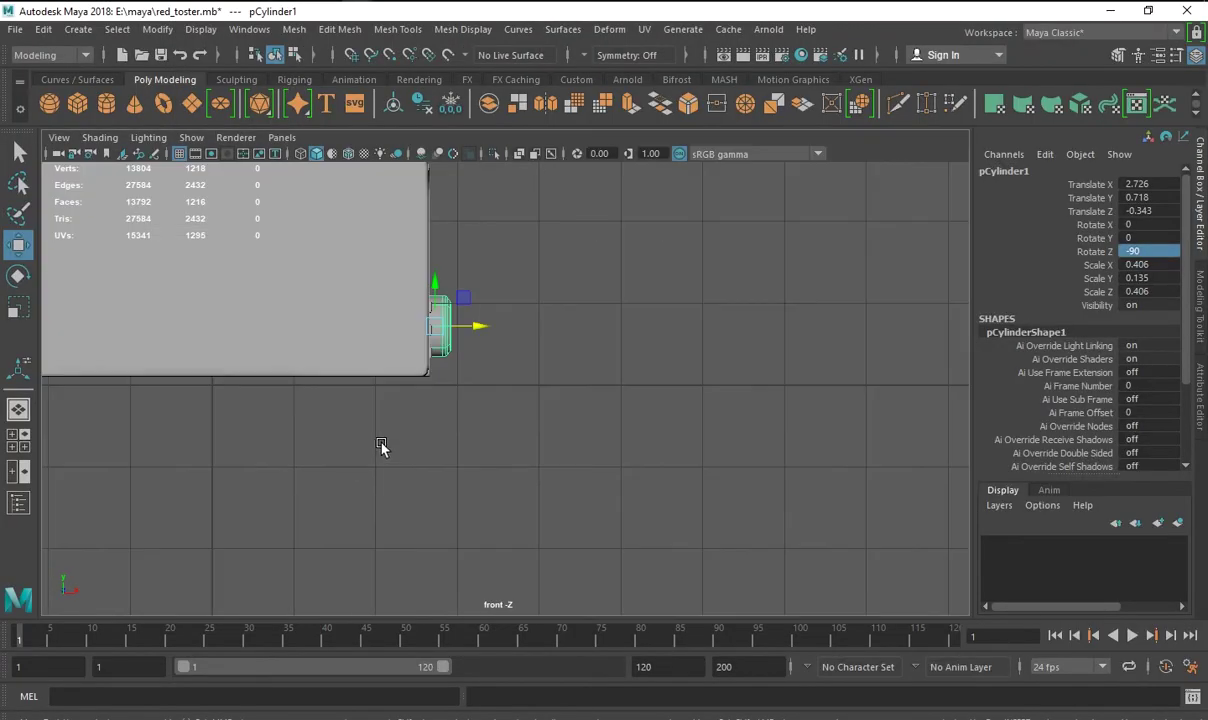
key(f)
drag(537, 386, 511, 388)
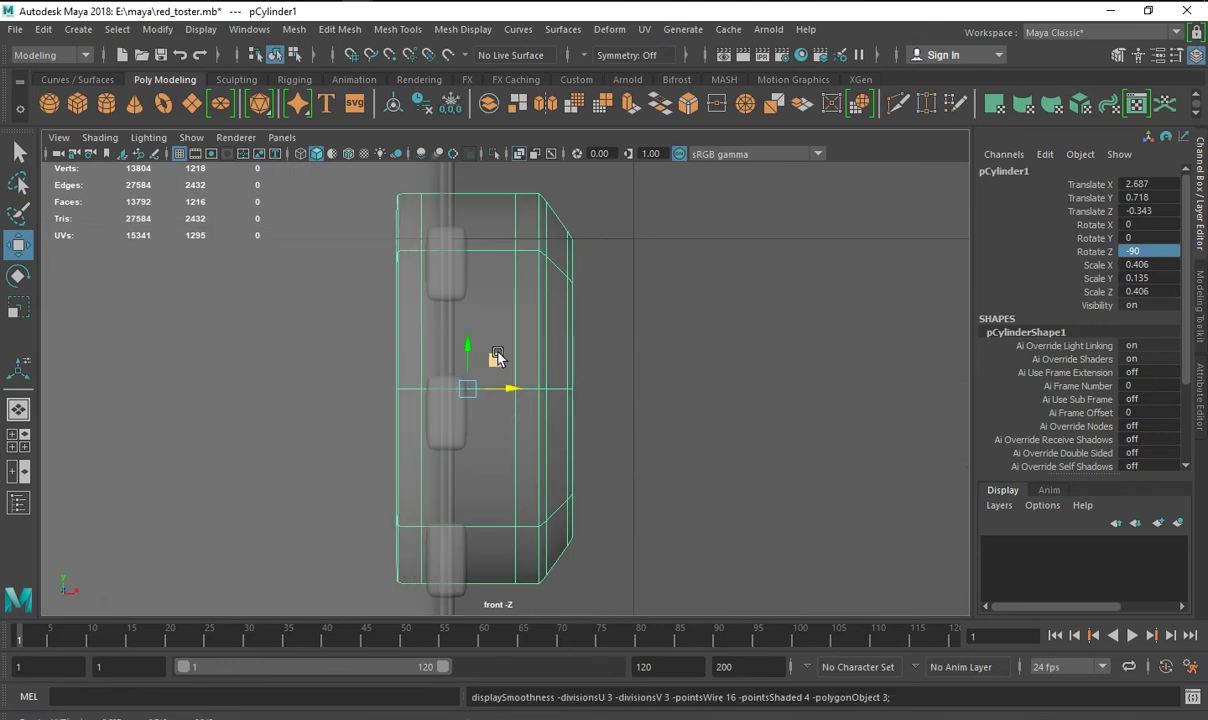
mouse_move(467, 388)
mouse_down()
mouse_move(468, 411)
mouse_move(455, 410)
mouse_up()
click(17, 307)
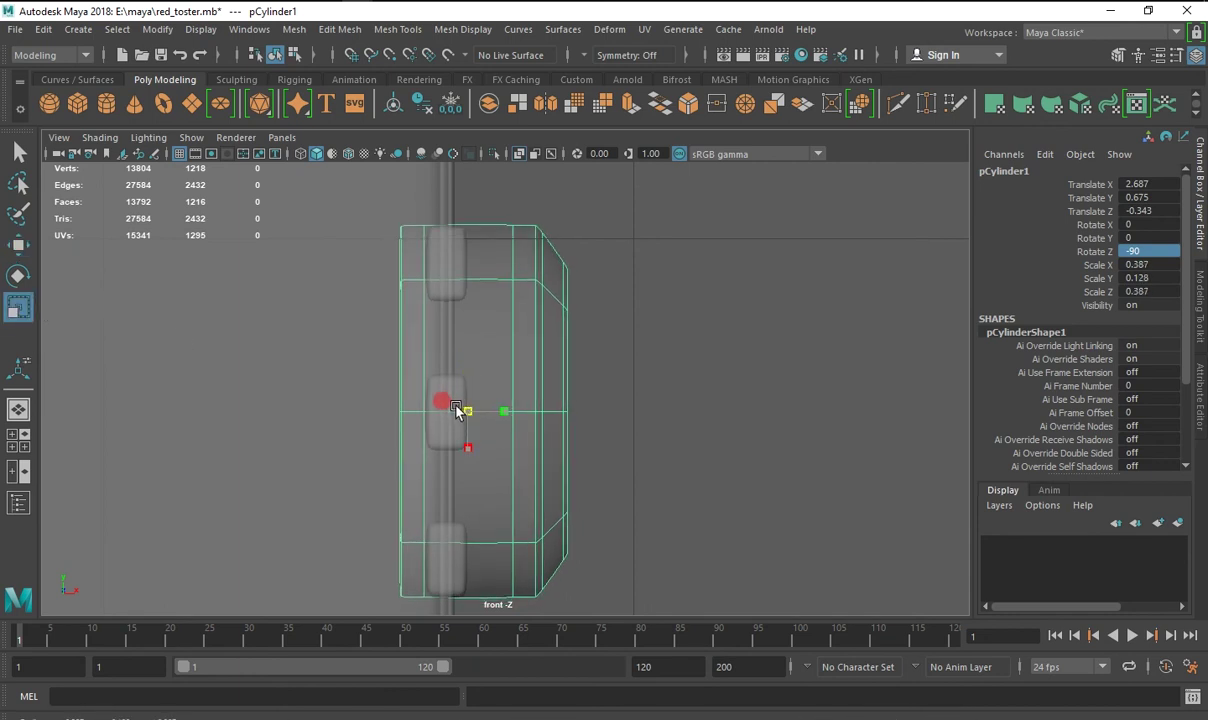
key(w)
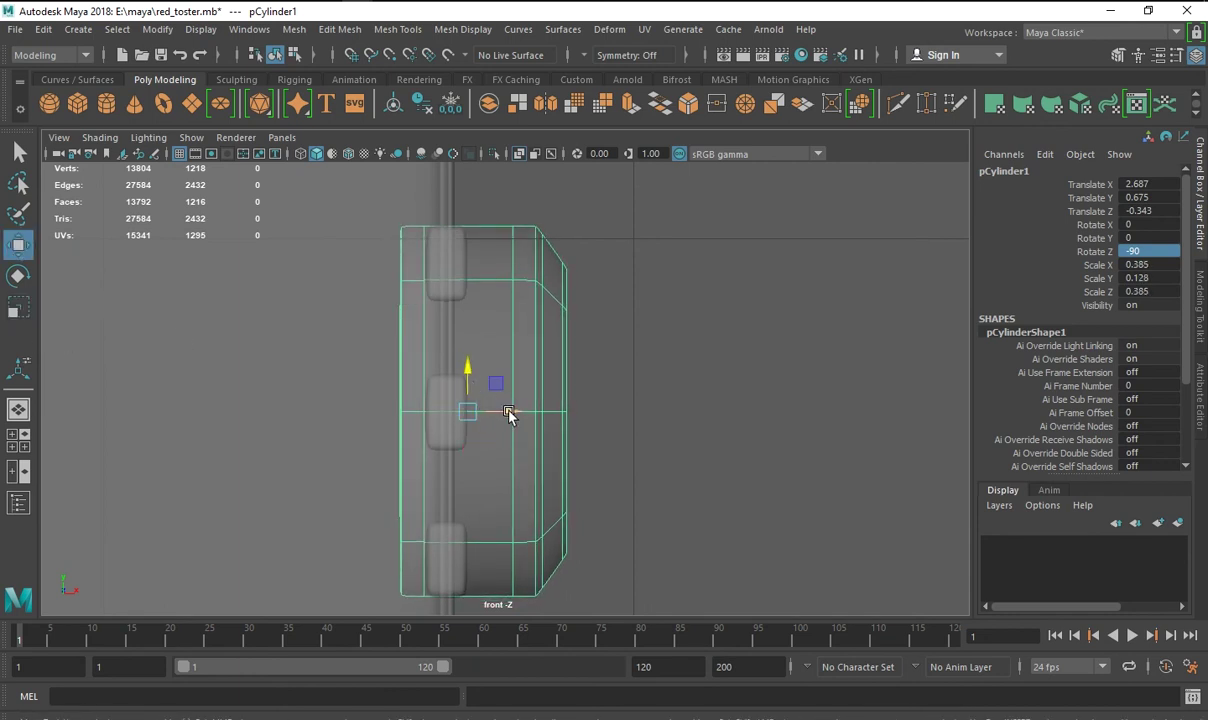
Move the dial's inner column of vertices to thin it, then nudge the dial left.
right_drag(485, 410, 400, 395)
drag(334, 208, 430, 612)
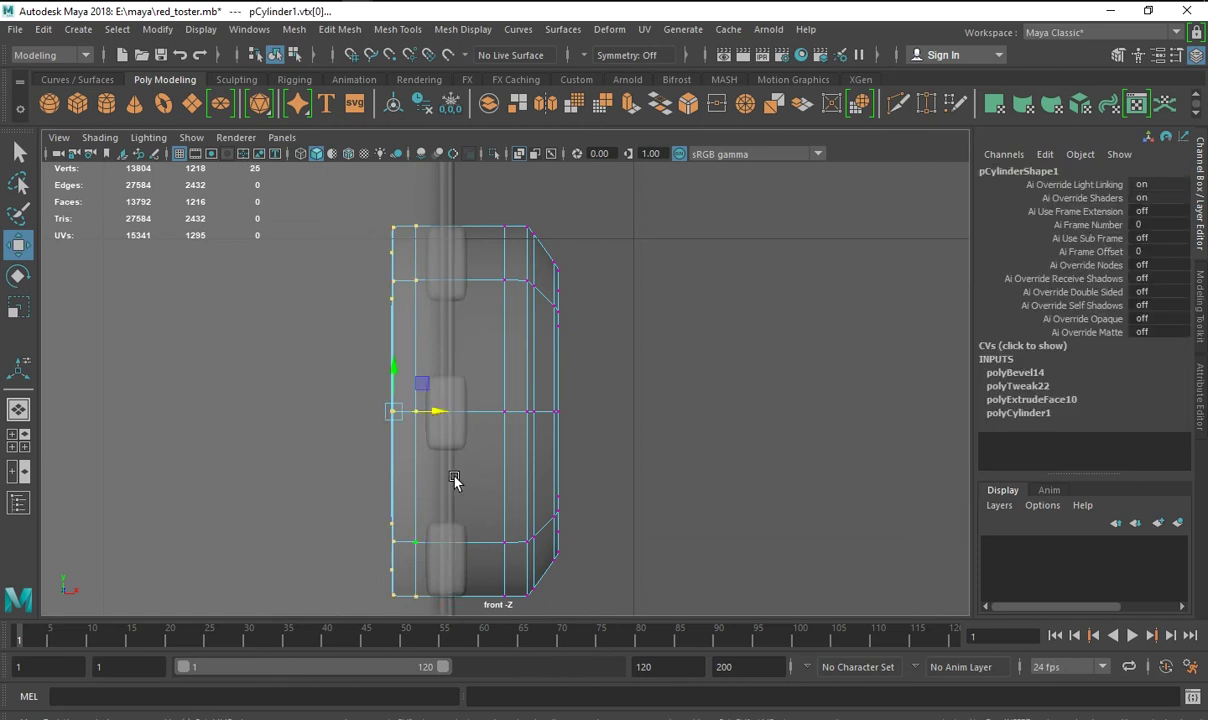
drag(424, 413, 483, 428)
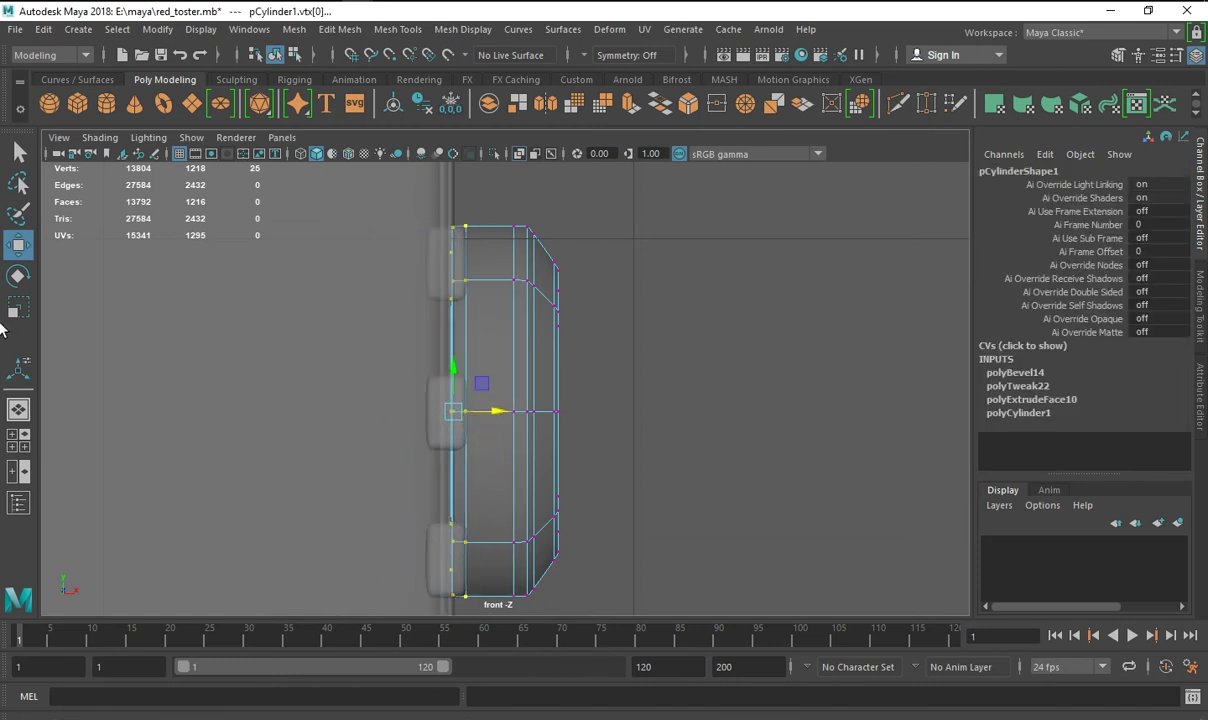
right_drag(485, 235, 488, 338)
drag(490, 411, 477, 410)
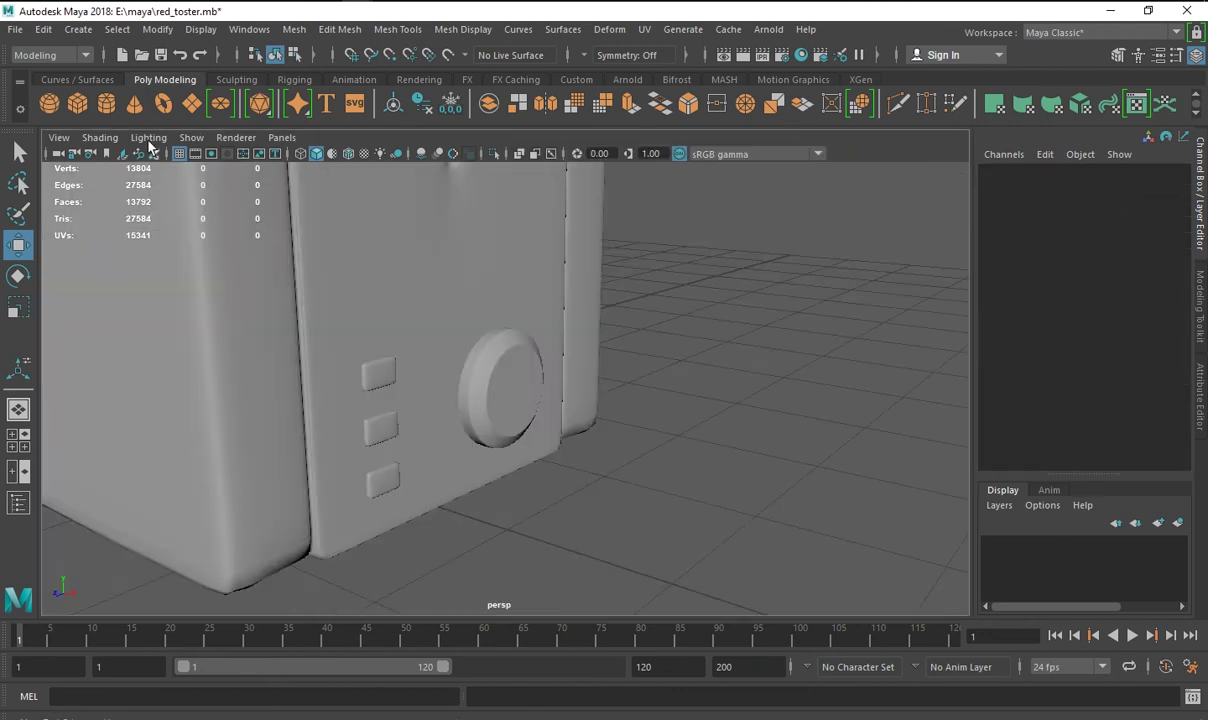
Add a new cube, move it up beside the dial and flatten it into a thin bar.
click(80, 105)
mouse_move(202, 410)
mouse_down()
mouse_move(475, 500)
mouse_move(543, 481)
mouse_up()
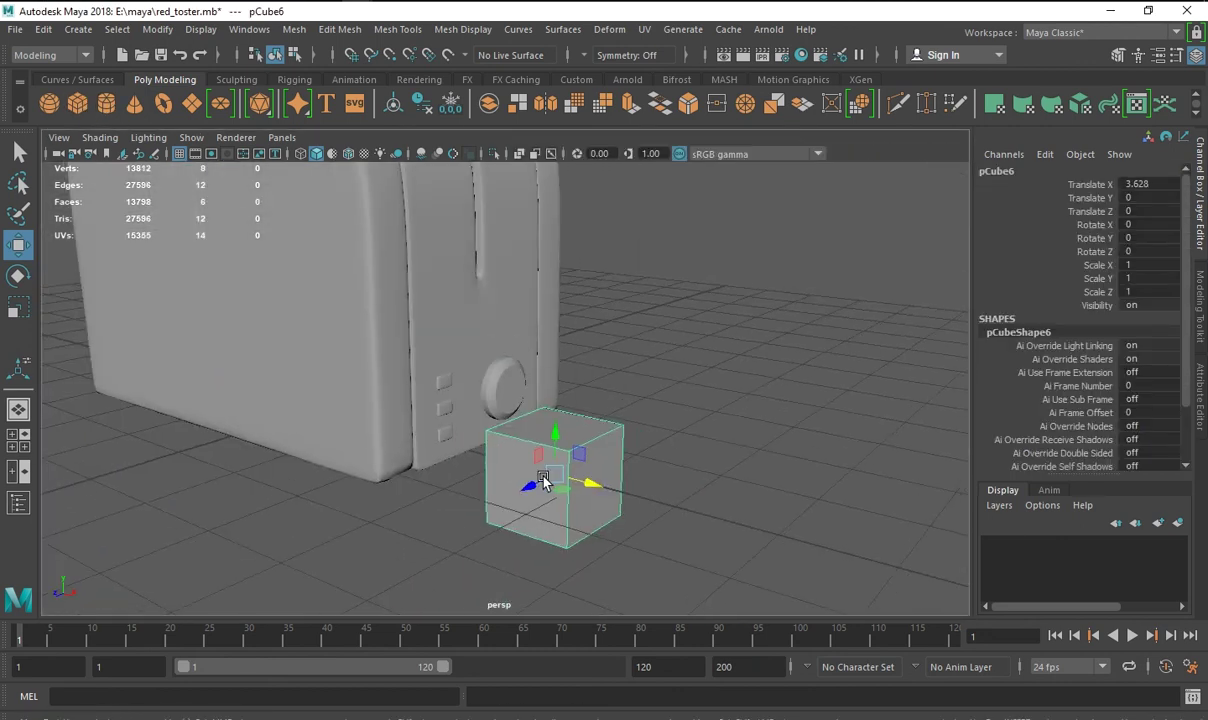
drag(566, 423, 666, 377)
key(r)
mouse_move(418, 504)
alt+mouse_down()
mouse_move(441, 437)
mouse_move(472, 440)
mouse_move(588, 396)
mouse_move(607, 368)
mouse_move(607, 380)
alt+mouse_up()
mouse_move(607, 485)
alt+mouse_down()
mouse_move(580, 472)
mouse_move(573, 400)
alt+mouse_up()
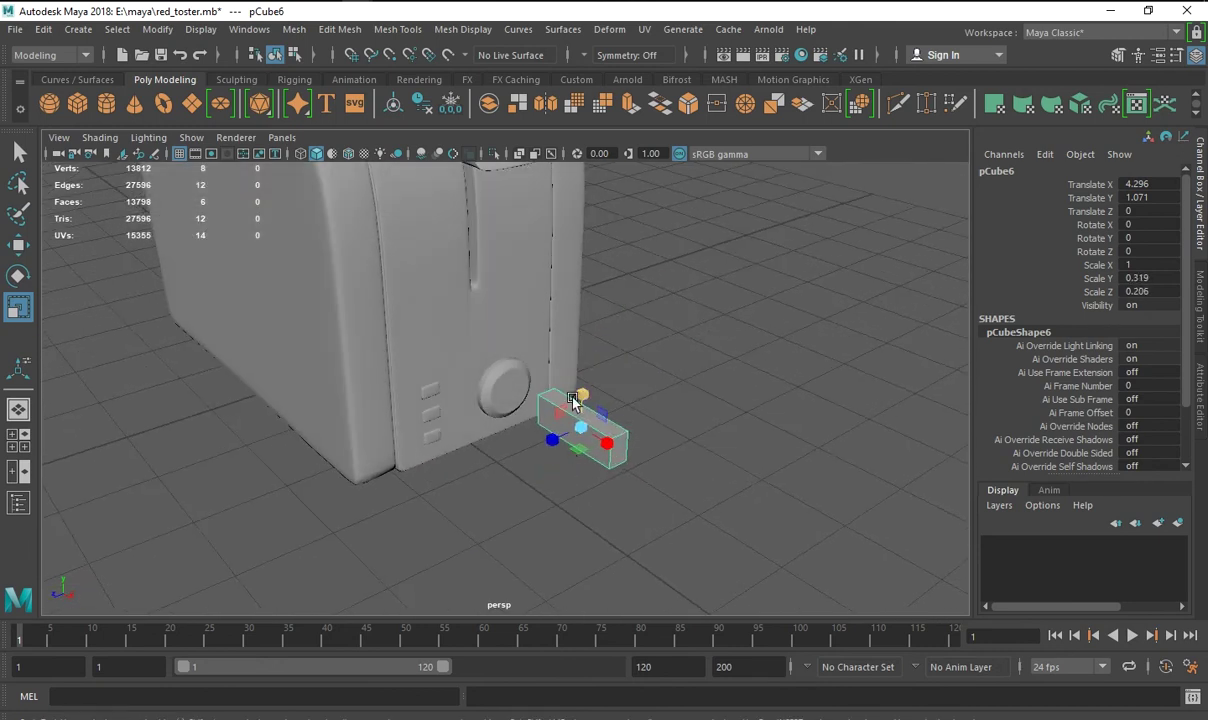
In the front view, move the bar toward the dial and stretch it taller and narrower.
key(space)
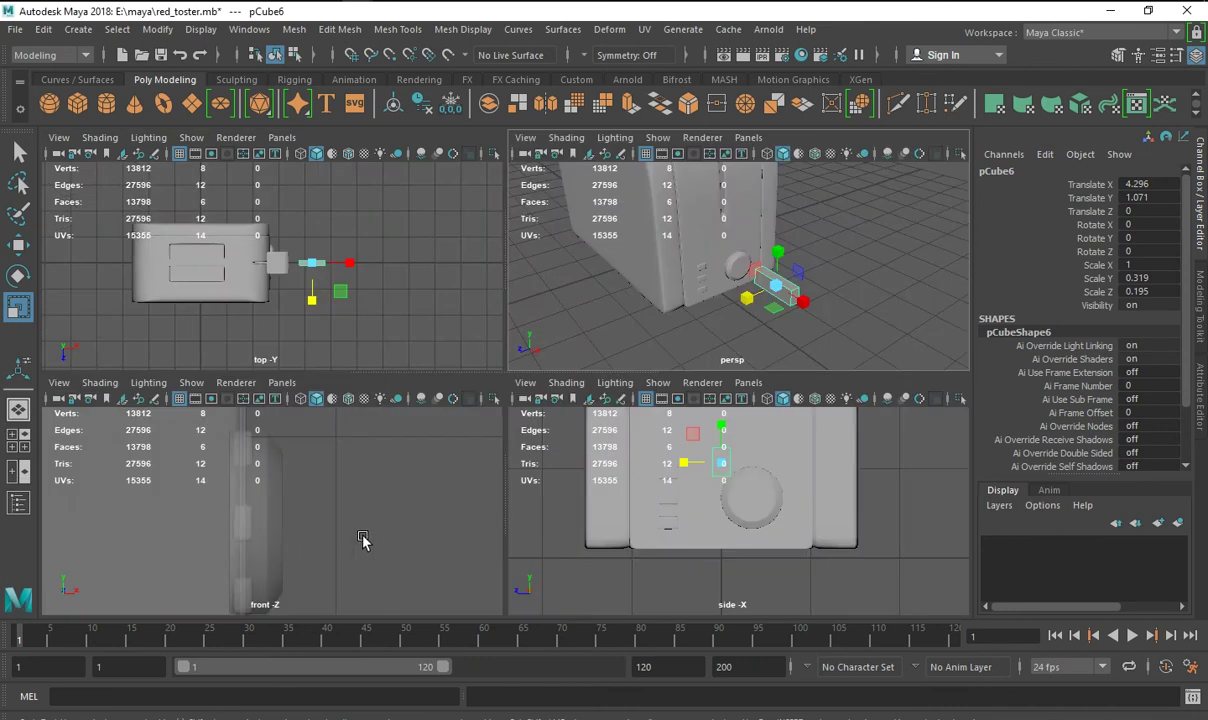
key(space)
alt+shift+drag(399, 528, 205, 492)
key(w)
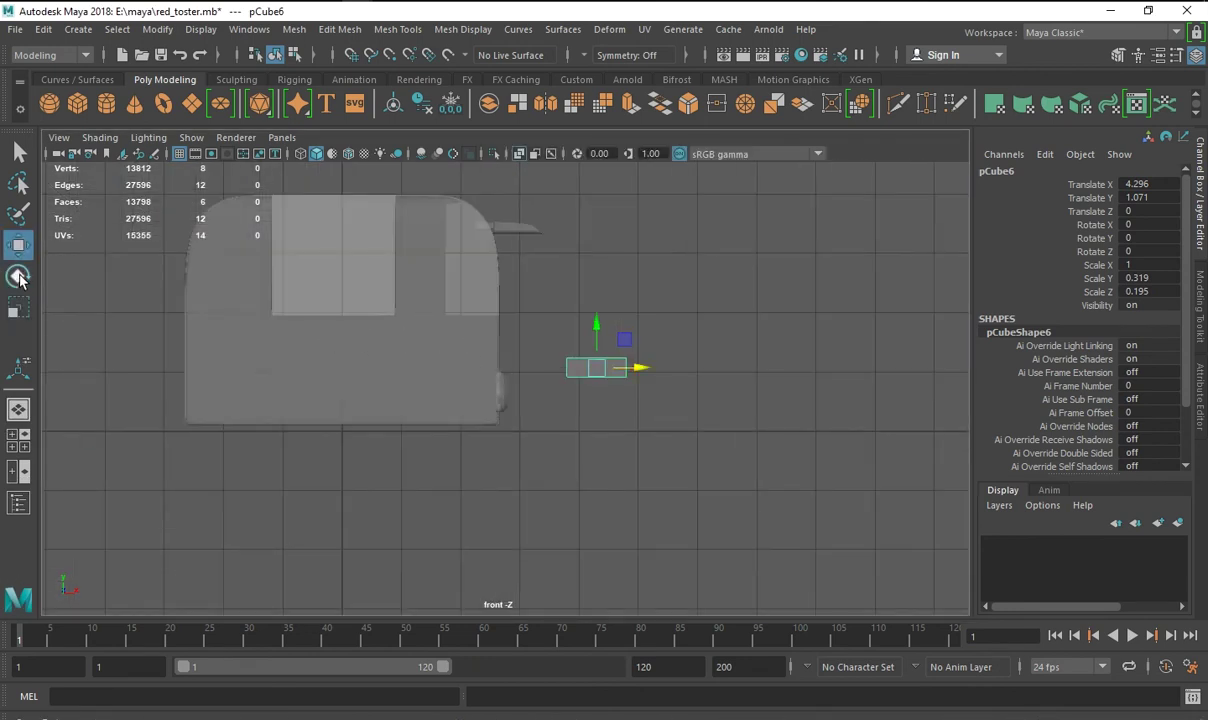
click(19, 277)
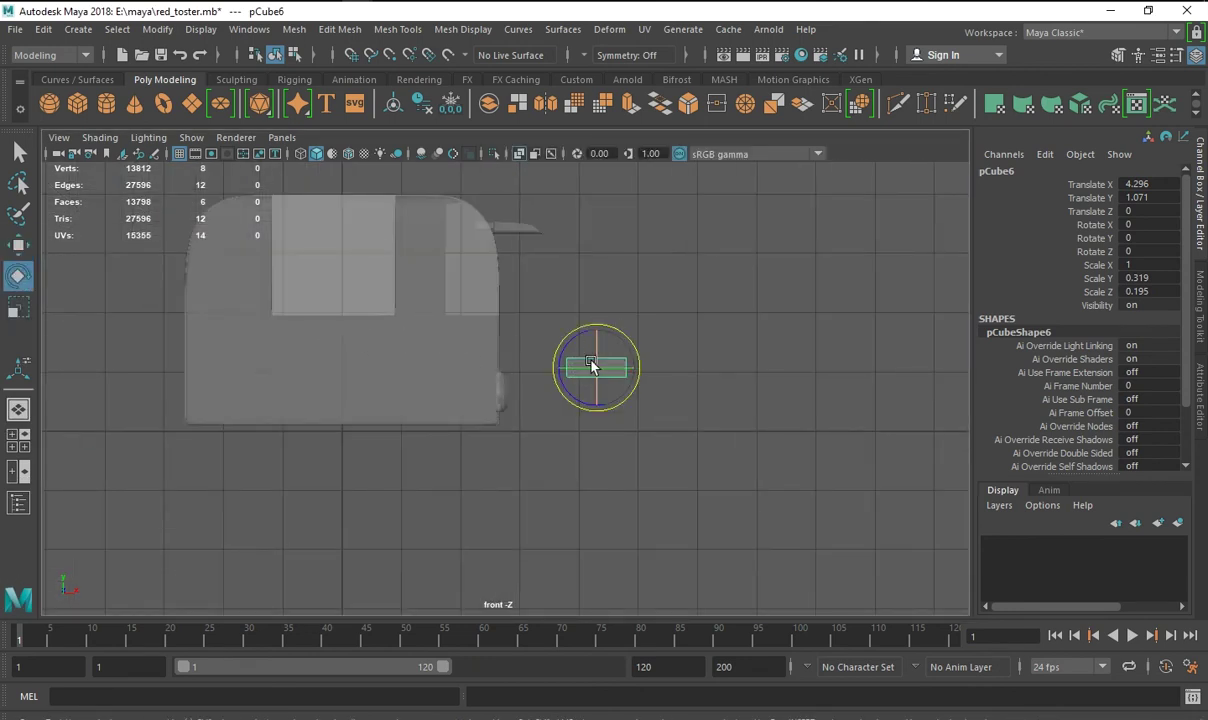
click(18, 245)
drag(641, 372, 566, 369)
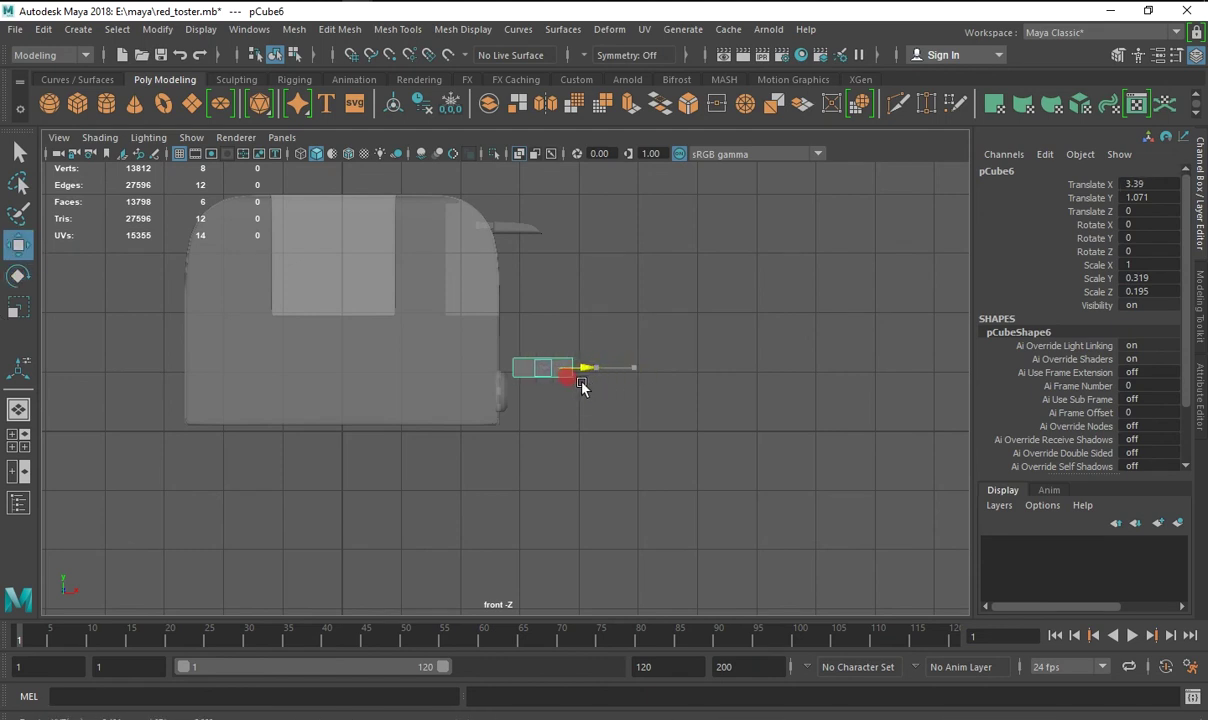
mouse_move(539, 325)
mouse_down()
mouse_move(541, 342)
mouse_move(534, 299)
mouse_up()
key(r)
mouse_move(585, 387)
mouse_down()
mouse_move(539, 386)
mouse_move(566, 391)
mouse_move(554, 391)
mouse_up()
click(18, 245)
drag(519, 344, 498, 342)
Frame the bar and scale it shorter and narrower.
key(f)
key(r)
key(w)
drag(553, 387, 541, 390)
key(r)
drag(488, 350, 515, 393)
key(w)
click(13, 307)
click(18, 245)
Place the bar on the round dial knob and thin it to Scale X 0.228, Y 0.487, Z 0.062.
key(space)
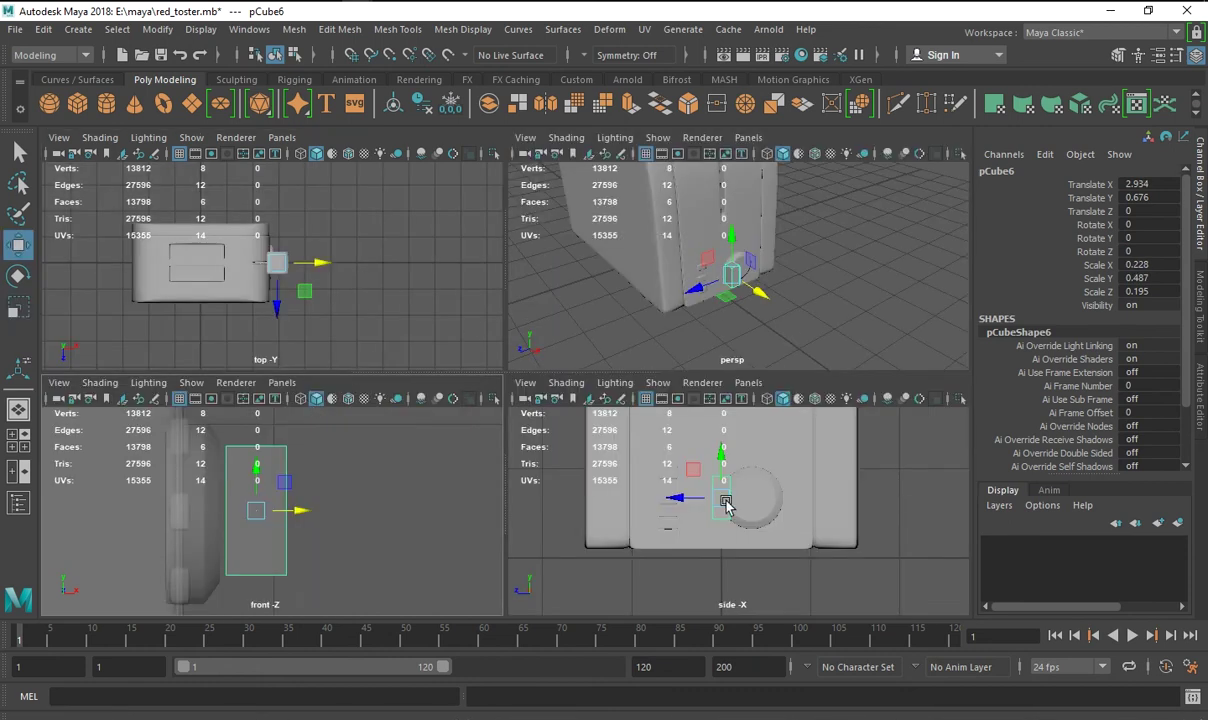
key(space)
drag(448, 370, 481, 383)
click(17, 310)
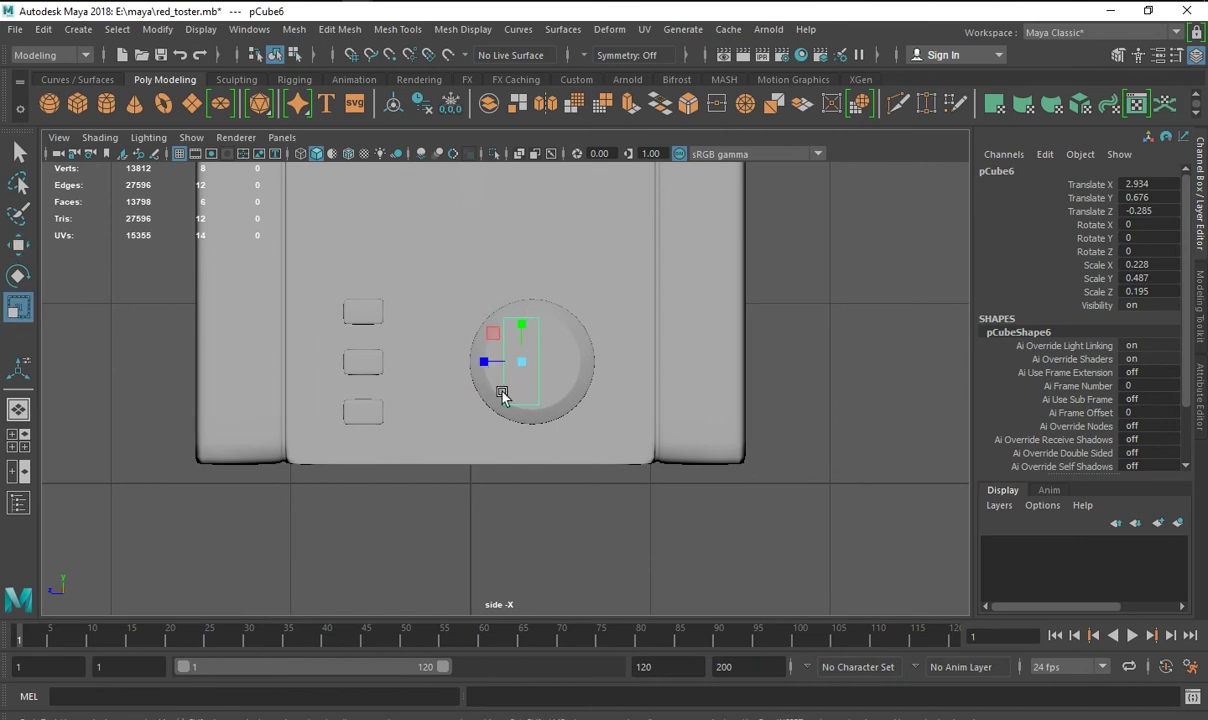
key(space)
key(space)
mouse_move(709, 391)
alt+mouse_down()
mouse_move(750, 464)
mouse_move(593, 485)
alt+mouse_up()
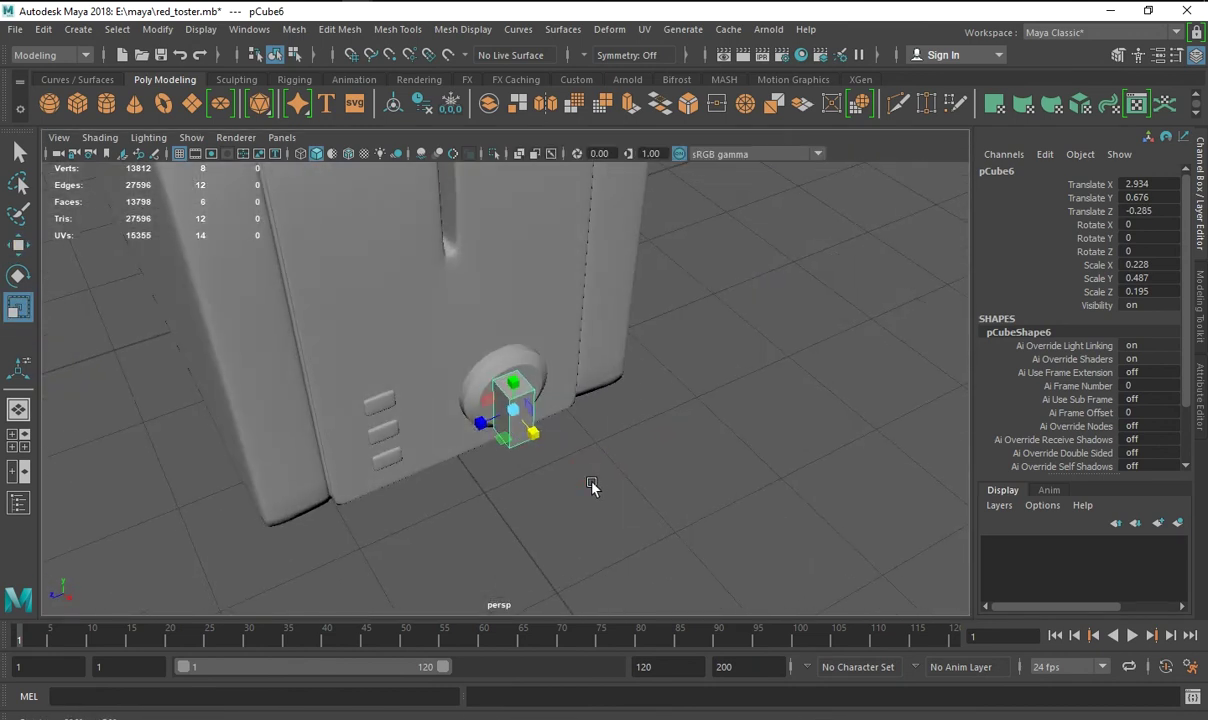
drag(470, 416, 503, 428)
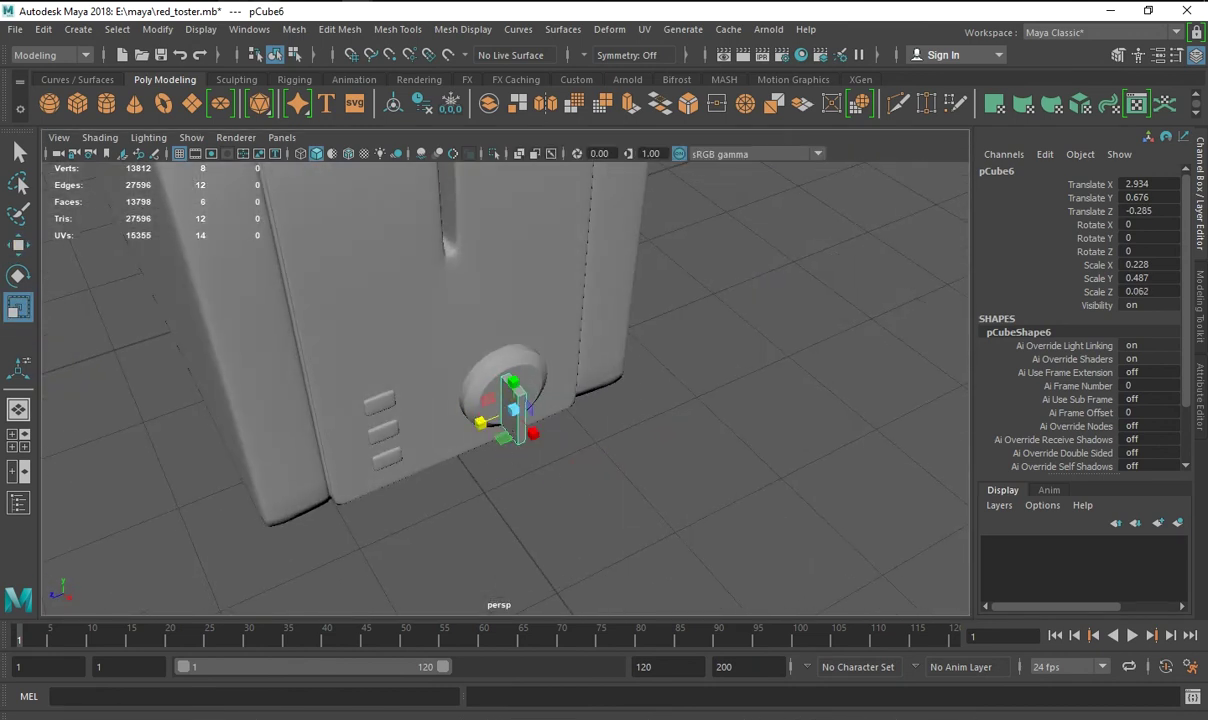
Check the reference photo, then tilt the bar diagonally across the dial to Rotate X 61.971.
key(alt+Tab)
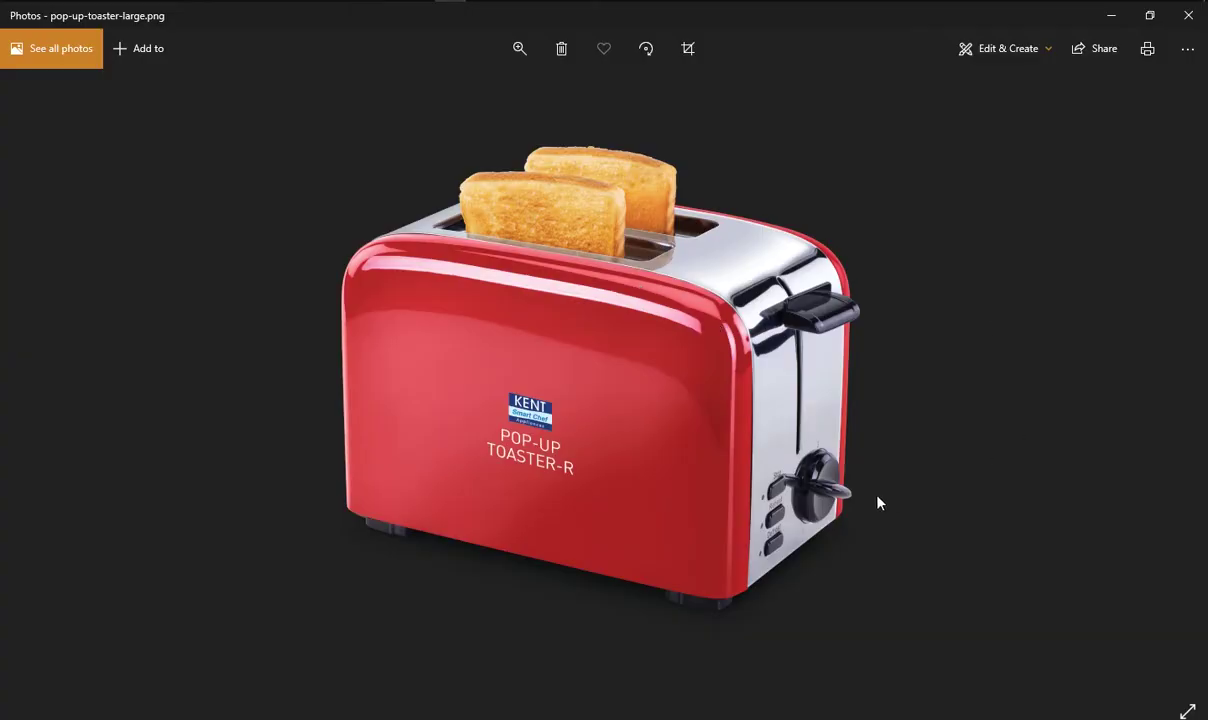
click(1110, 15)
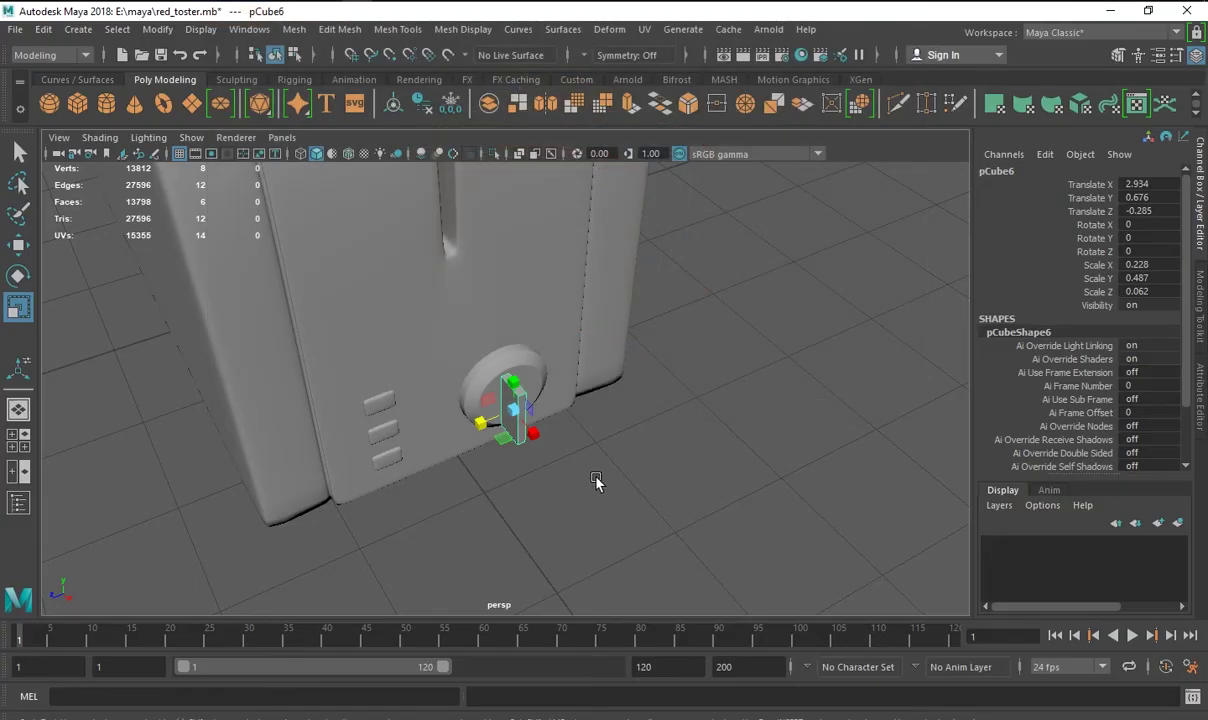
alt+drag(595, 482, 588, 426)
click(18, 278)
drag(505, 350, 452, 402)
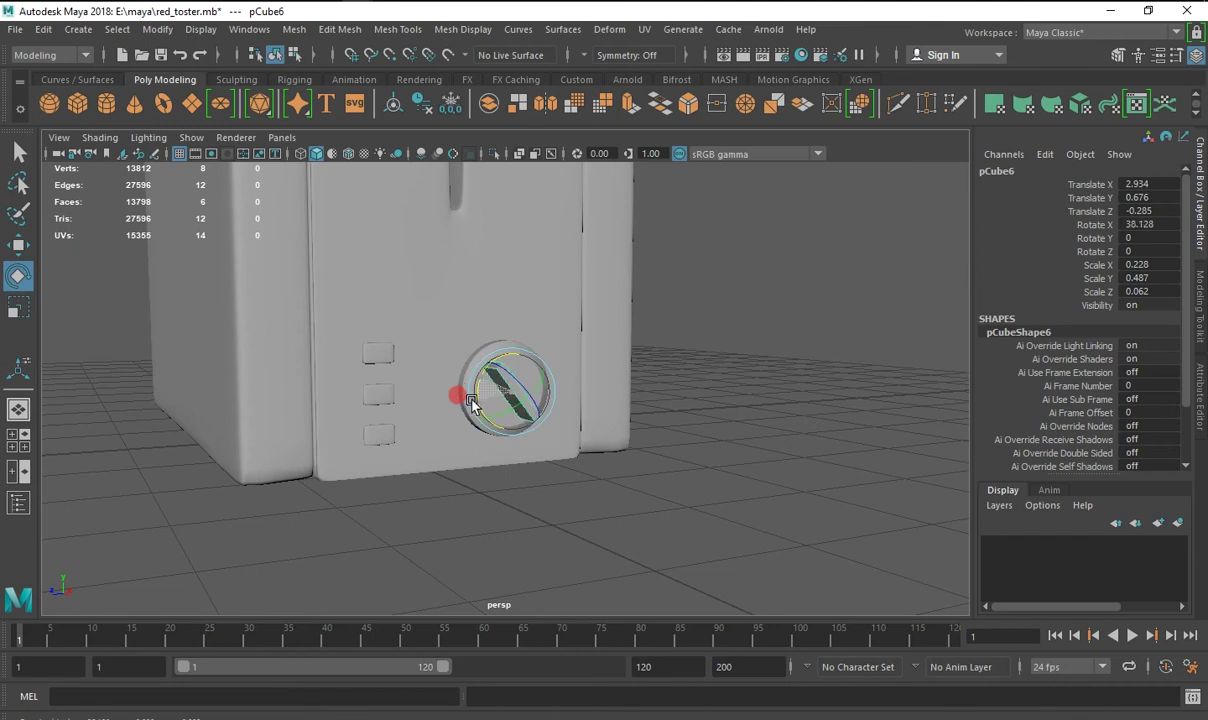
Nudge the bar in the side view to centre it on the dial.
click(17, 244)
key(space)
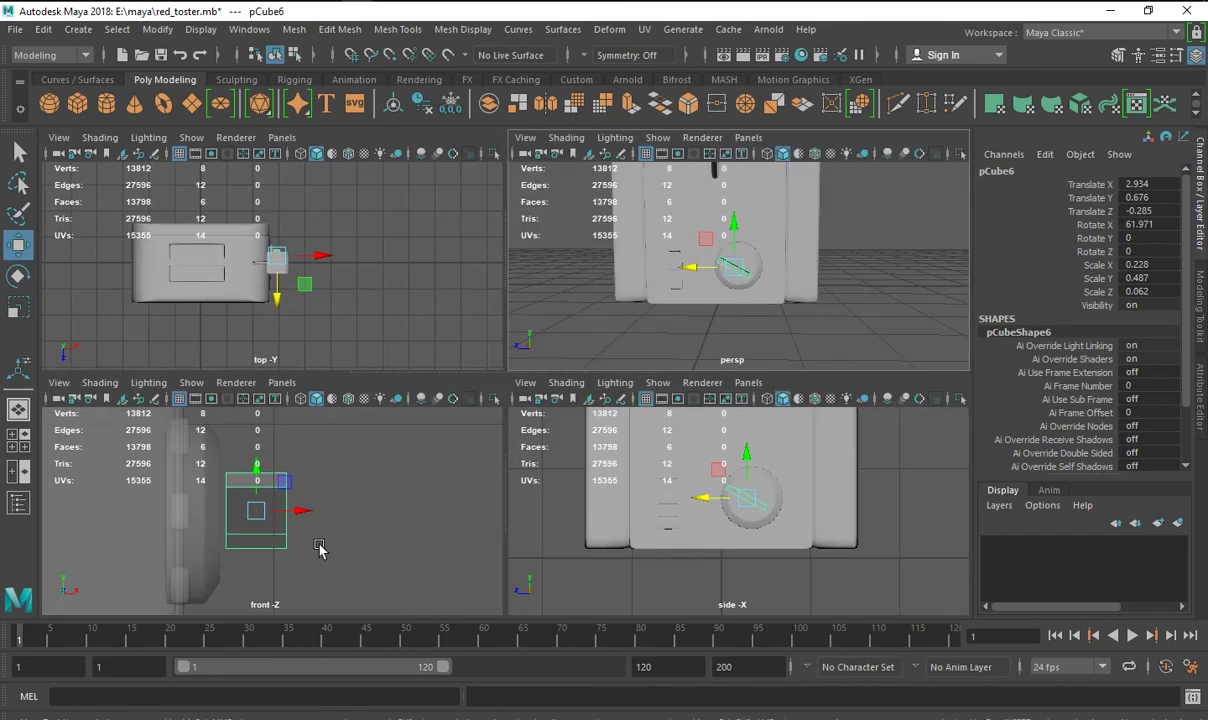
key(space)
scroll(935, 577, up, 5)
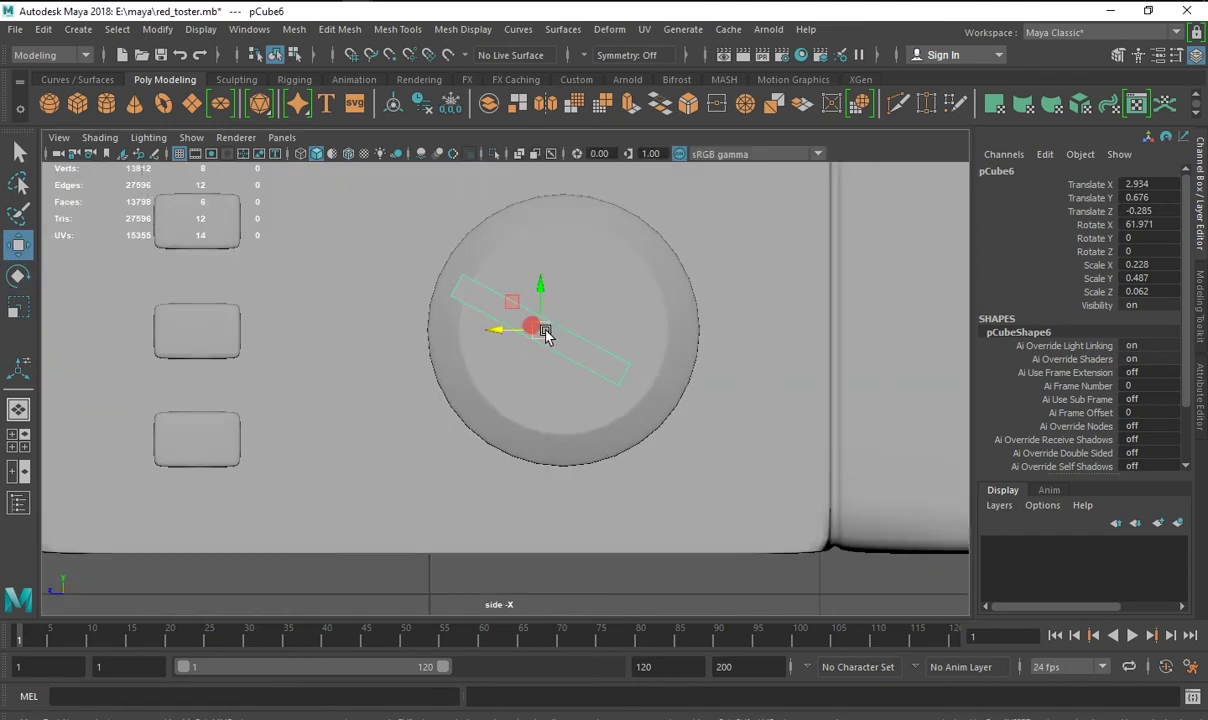
drag(545, 333, 552, 330)
scroll(590, 340, up, 2)
Bevel the bar's selected edge with Segments 4 and Fraction 0.857.
right_click(627, 236)
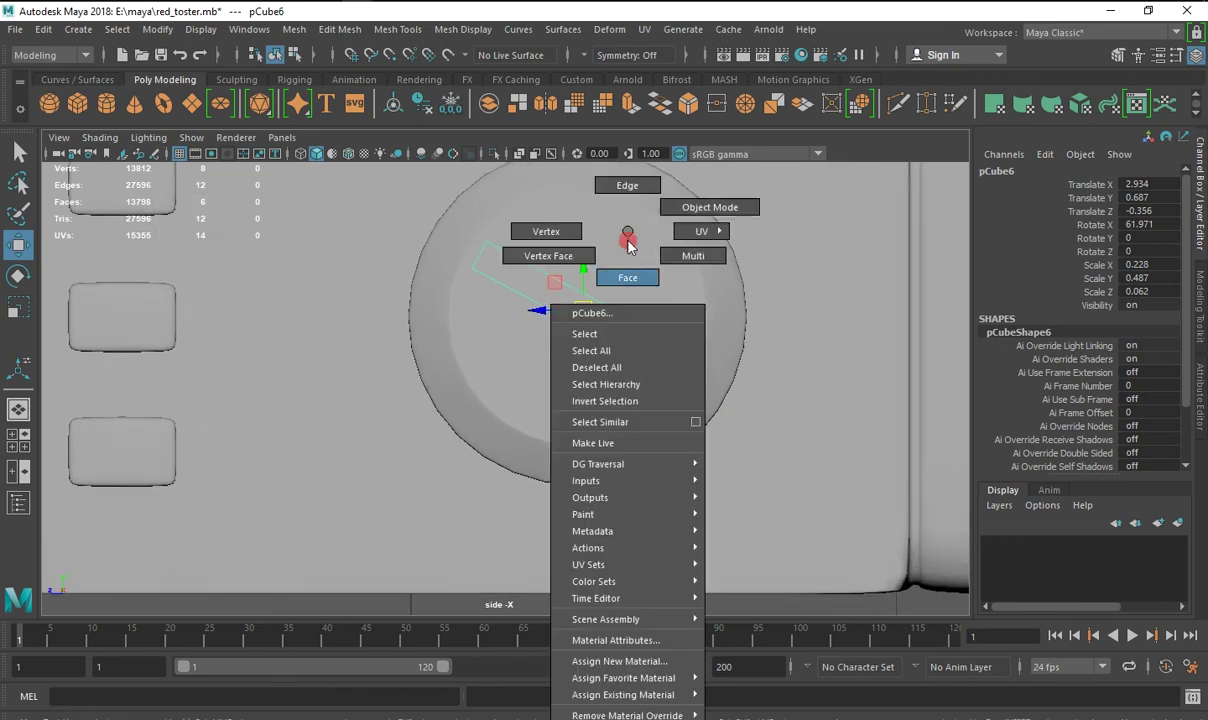
click(588, 291)
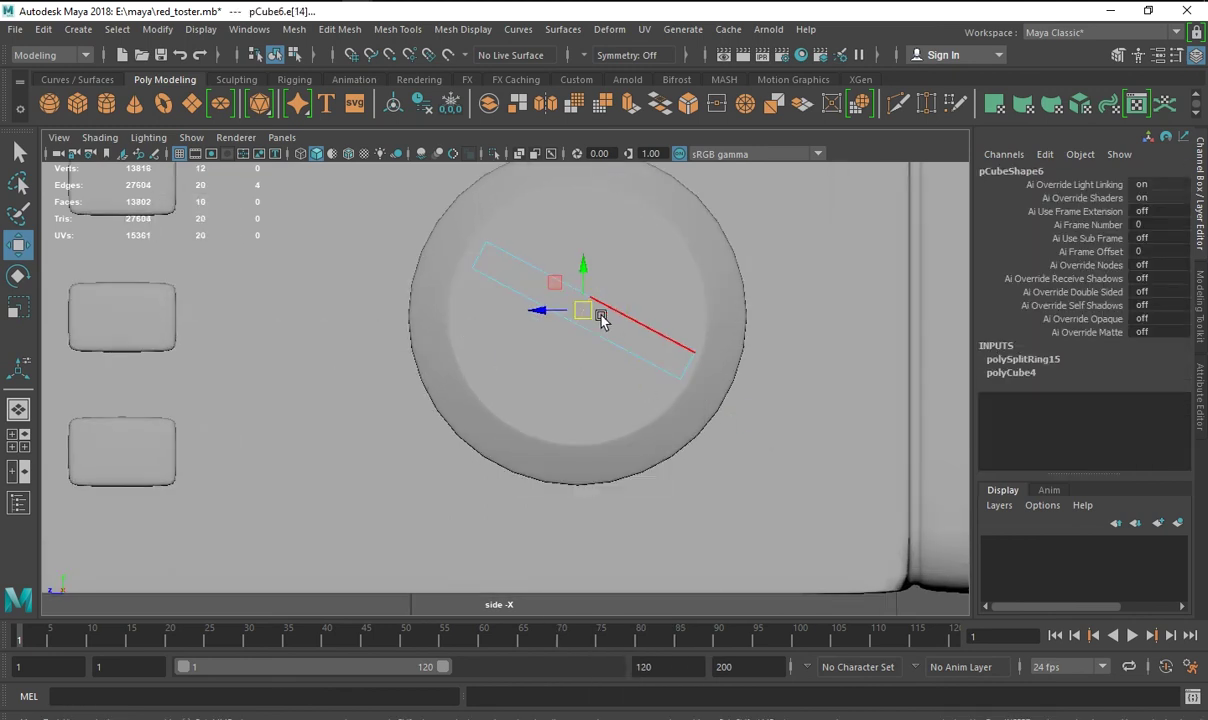
key(ctrl+b)
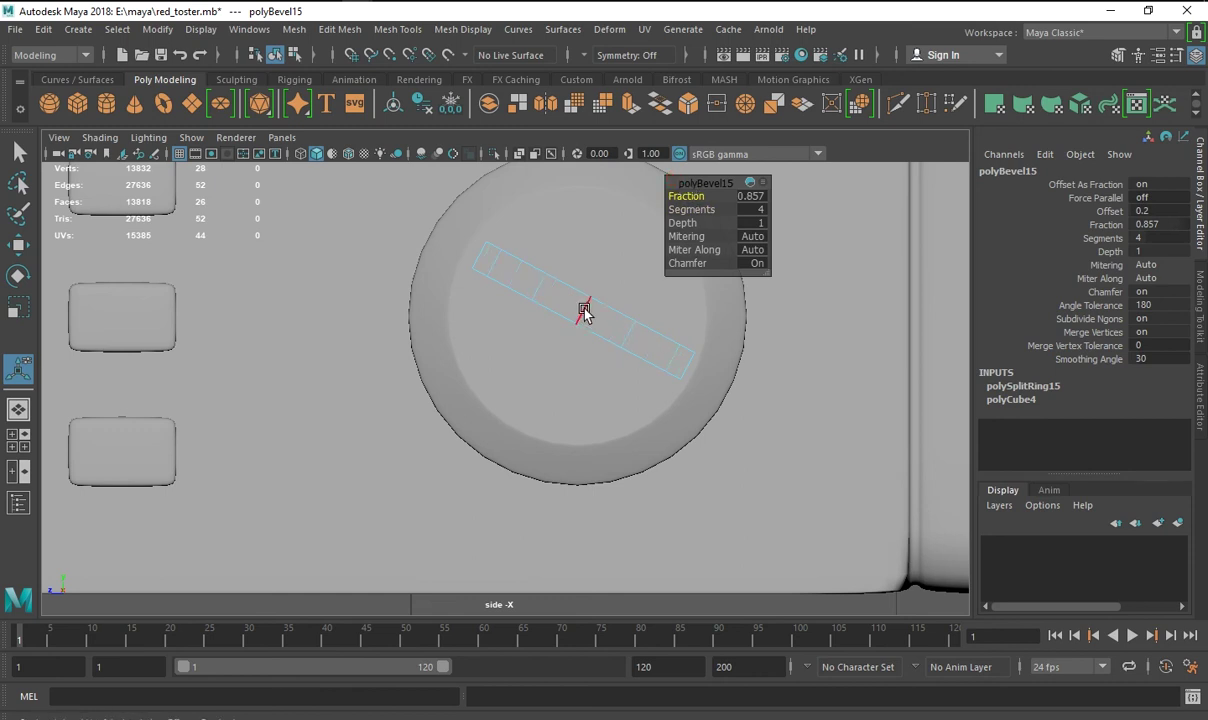
key(q)
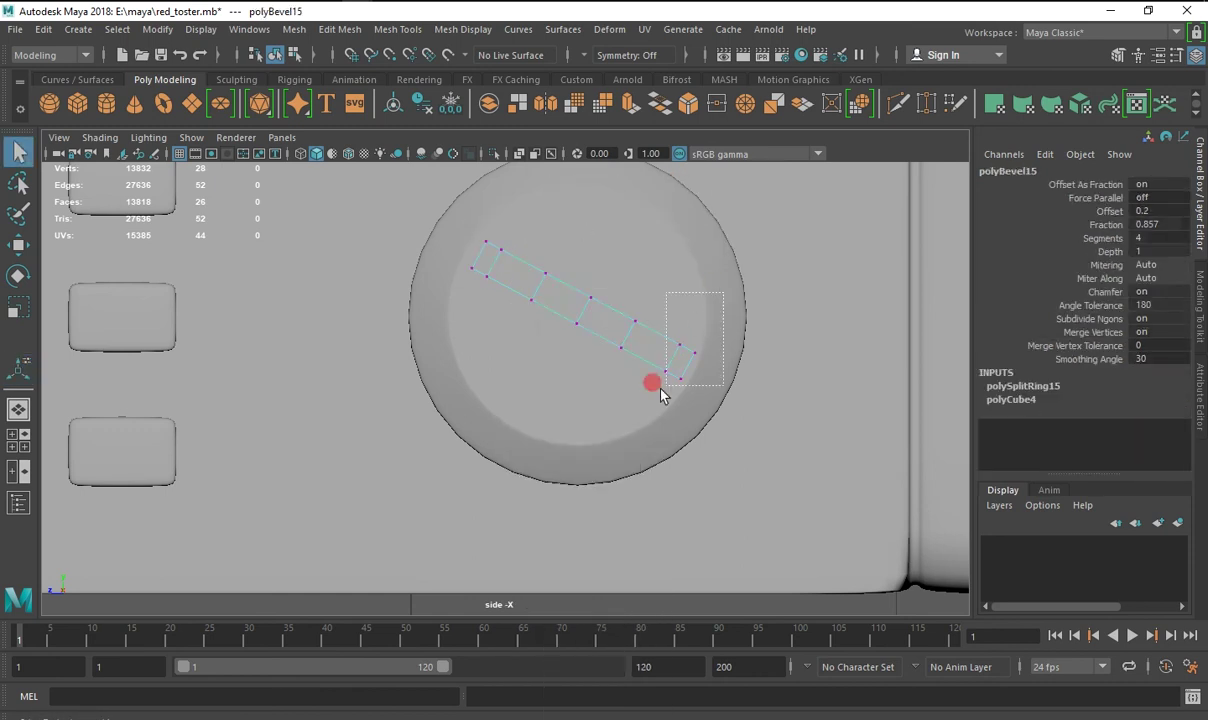
Widen the handle's right-end vertices and pinch its middle vertices inward.
key(r)
drag(663, 350, 693, 340)
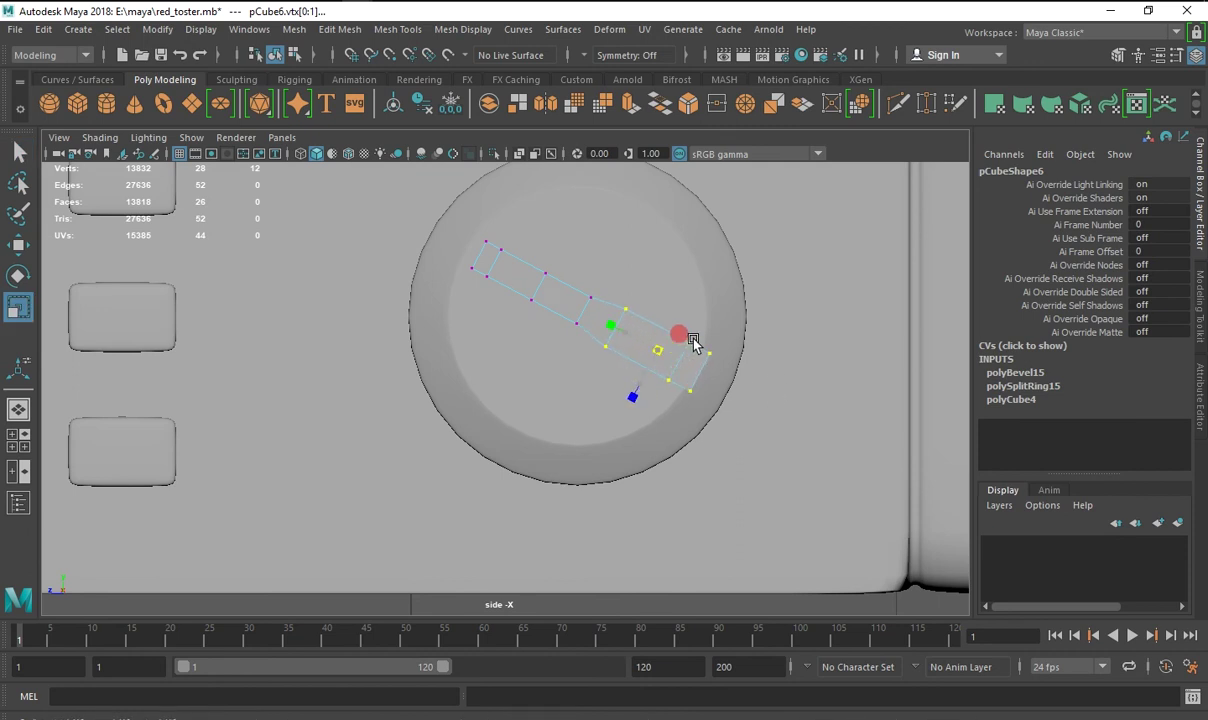
mouse_move(565, 270)
mouse_down()
mouse_move(594, 324)
mouse_move(568, 338)
mouse_move(590, 362)
mouse_up()
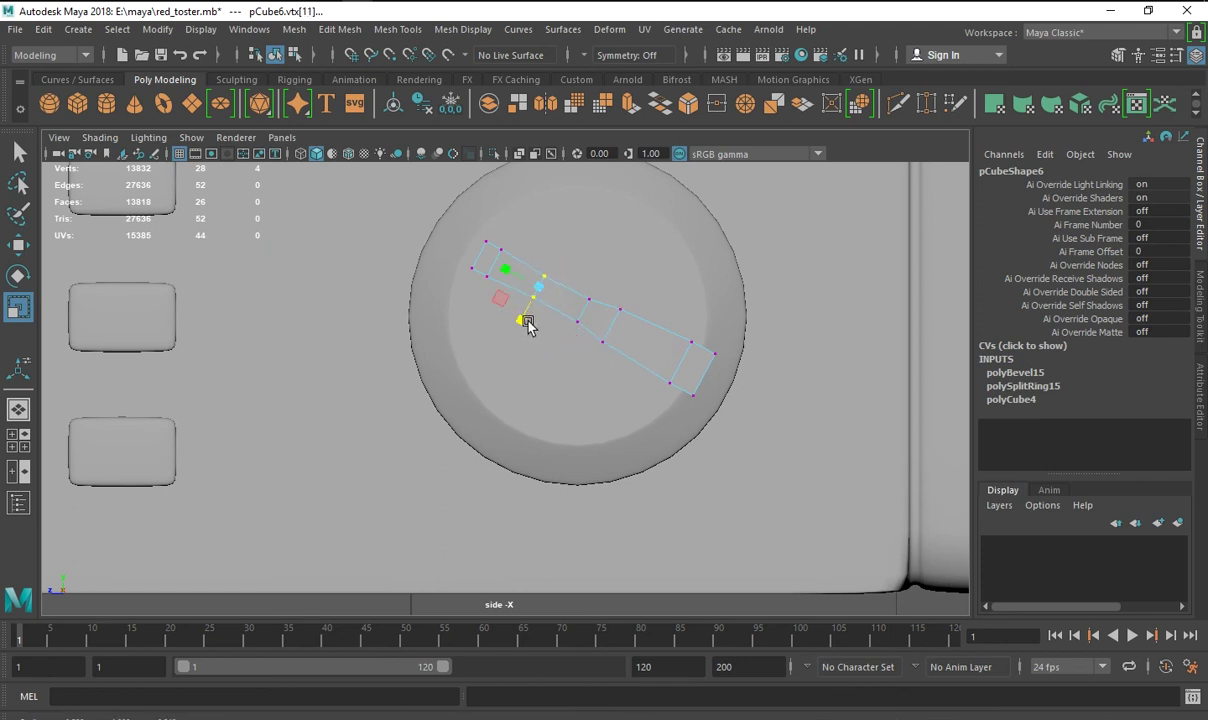
Select and adjust the vertices at the handle's left end.
drag(500, 232, 463, 282)
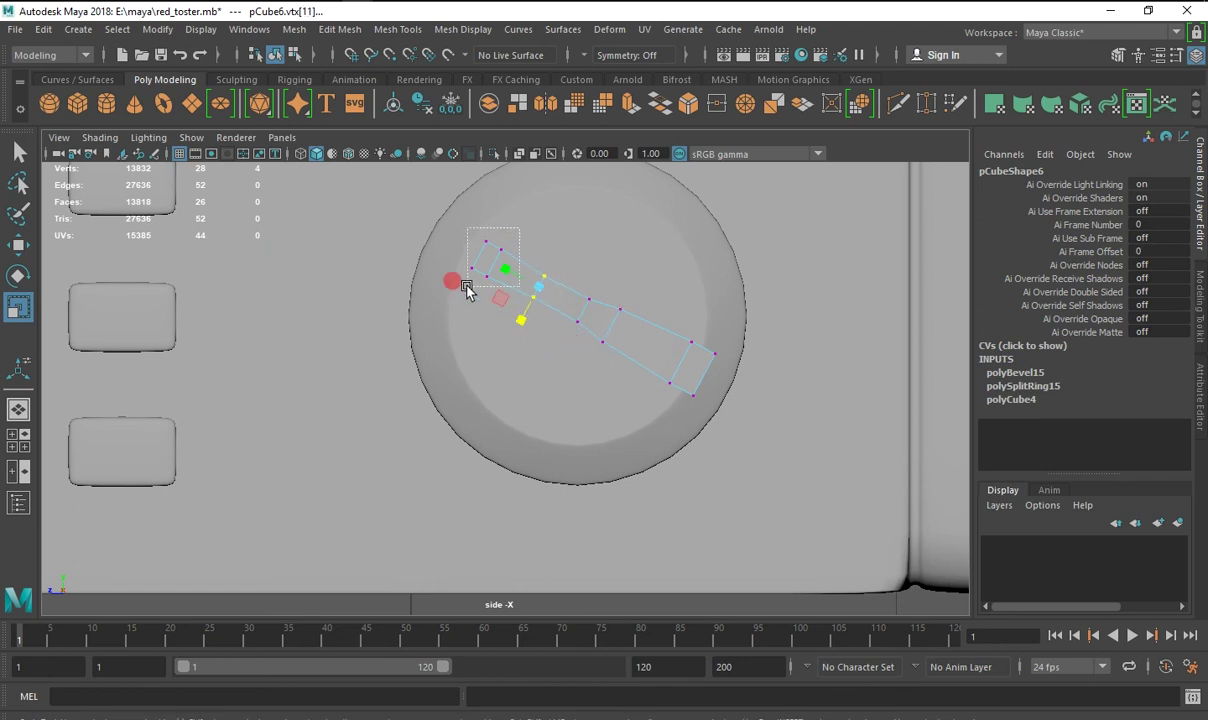
click(17, 250)
drag(522, 252, 474, 291)
key(r)
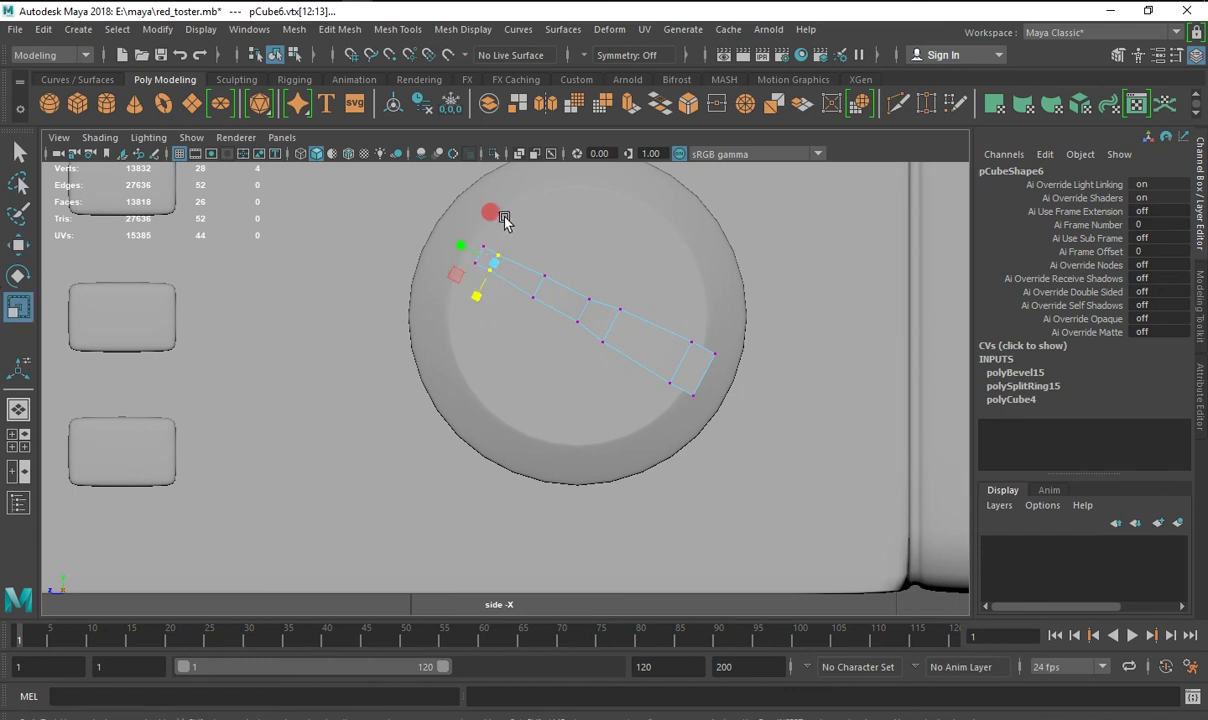
drag(425, 205, 463, 287)
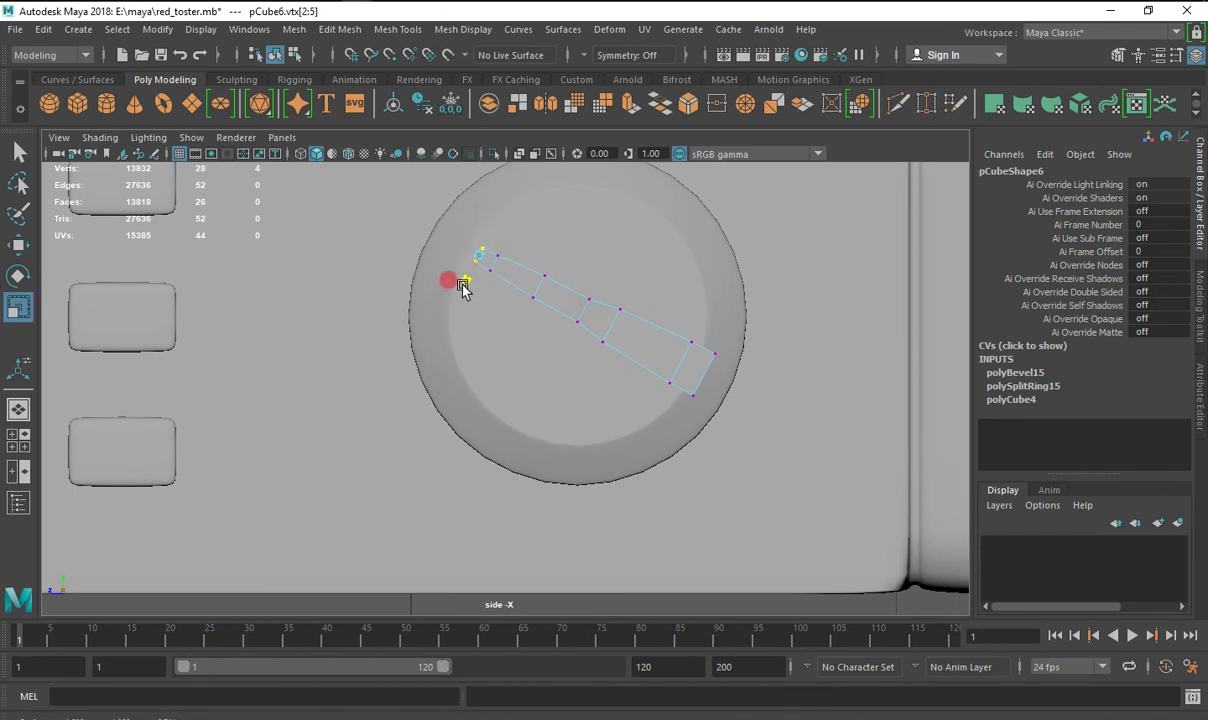
drag(506, 246, 474, 300)
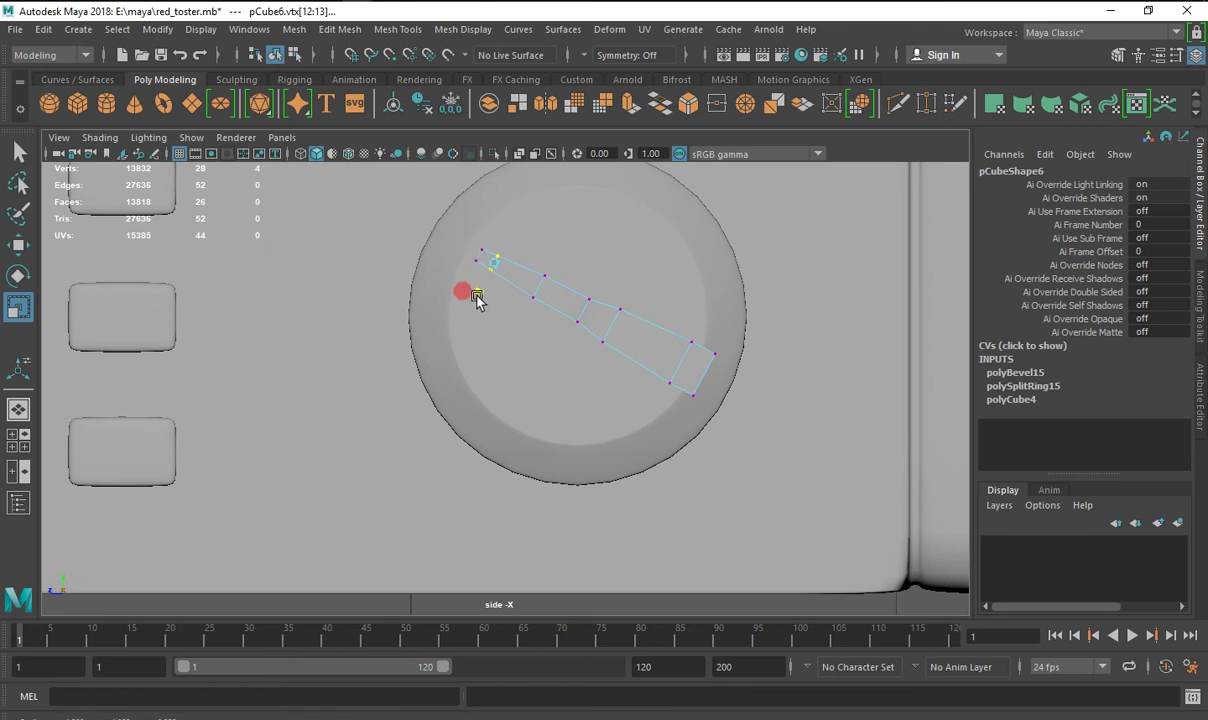
drag(547, 259, 499, 315)
Return to object mode and compare the tapered handle with the reference toaster photo.
right_drag(589, 231, 660, 210)
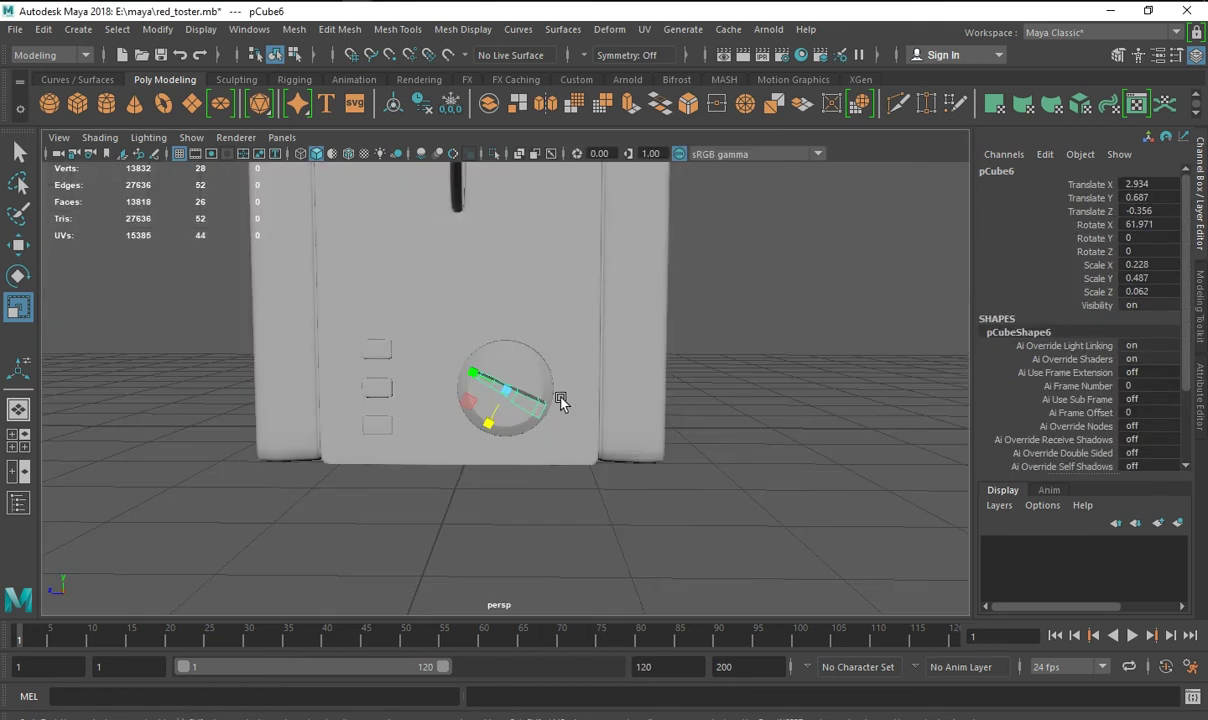
mouse_move(561, 399)
alt+mouse_down()
mouse_move(645, 503)
mouse_move(647, 488)
alt+mouse_up()
click(745, 535)
mouse_move(618, 543)
alt+mouse_down()
mouse_move(631, 501)
mouse_move(712, 555)
mouse_move(640, 490)
alt+mouse_up()
click(553, 427)
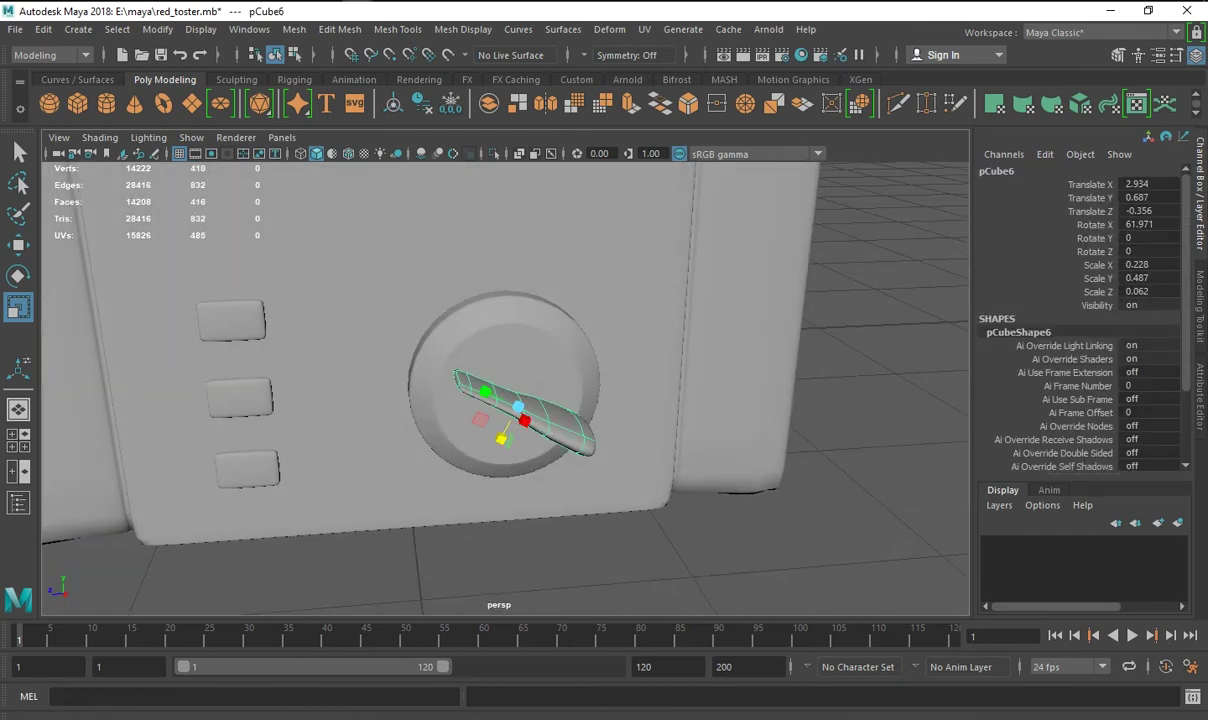
key(alt+Tab)
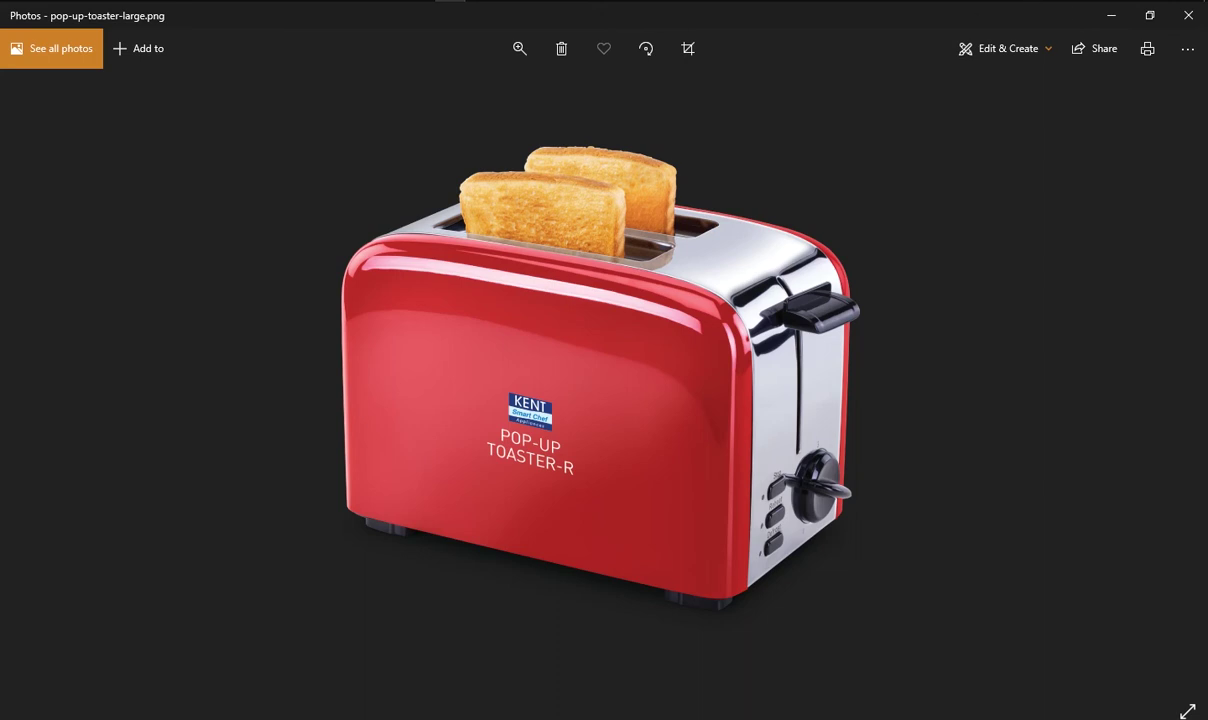
key(alt+Tab)
key(space)
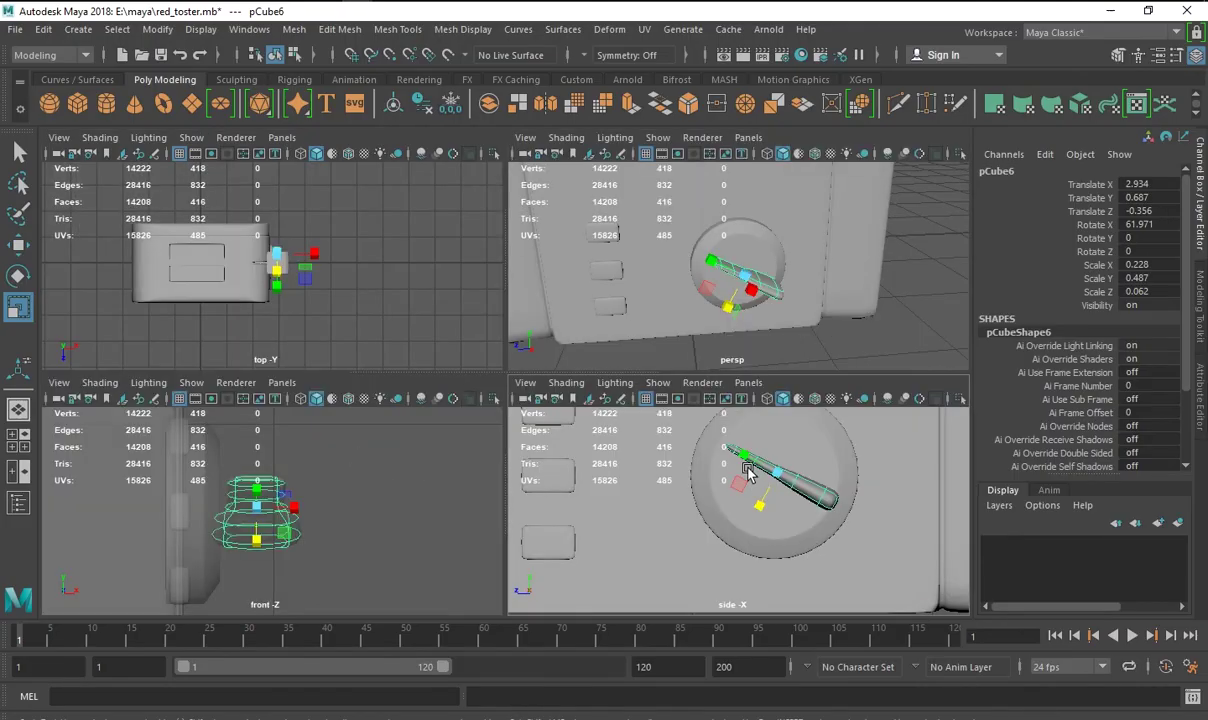
key(space)
Turn off smooth preview and select the handle's upper-left end vertices to narrow them.
key(1)
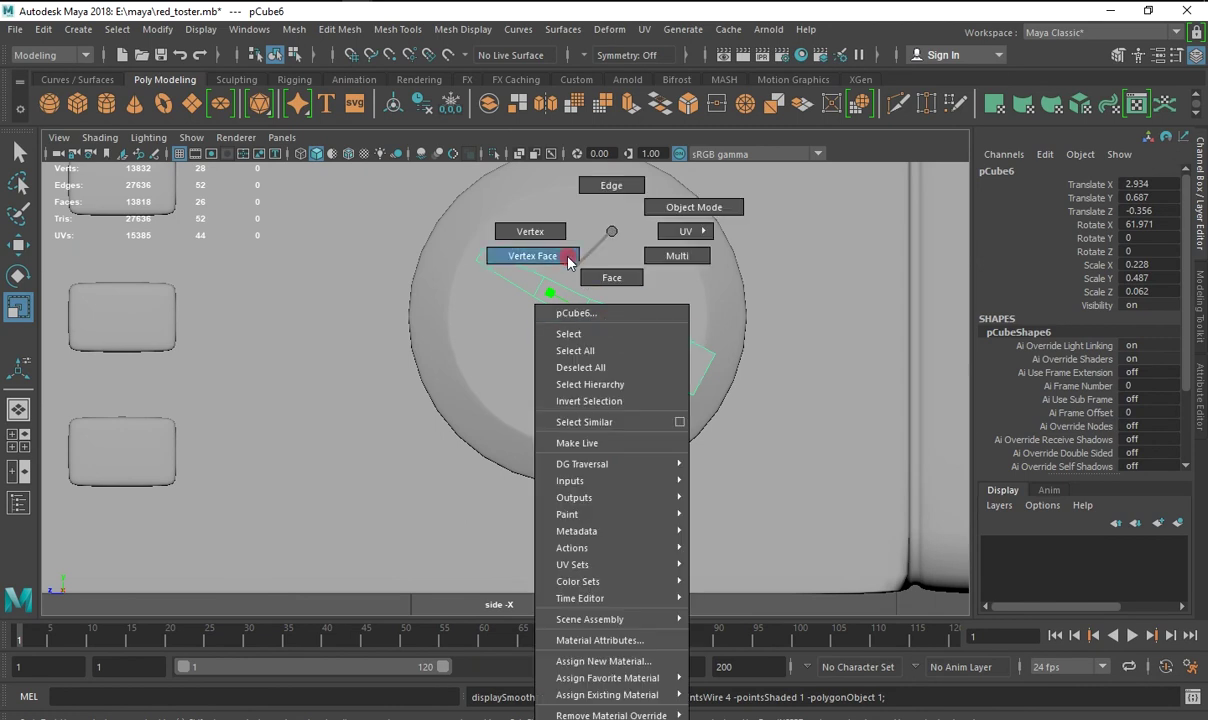
right_drag(609, 232, 525, 253)
drag(581, 277, 556, 332)
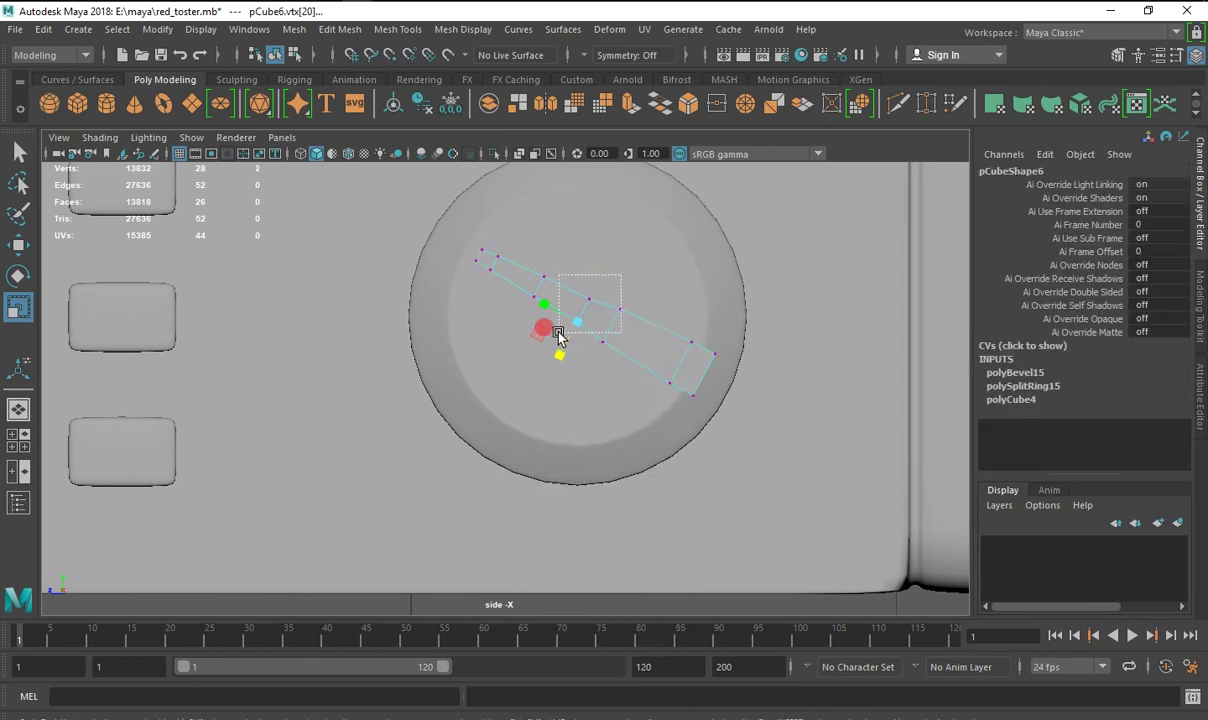
click(562, 355)
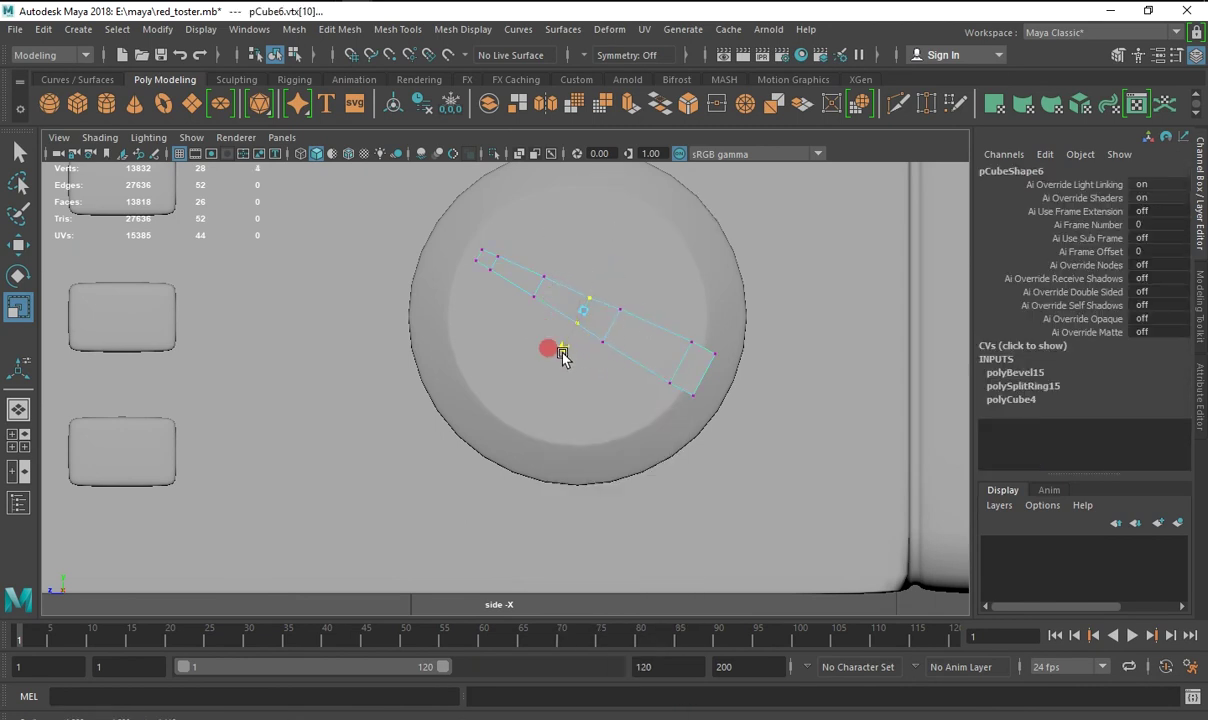
click(541, 278)
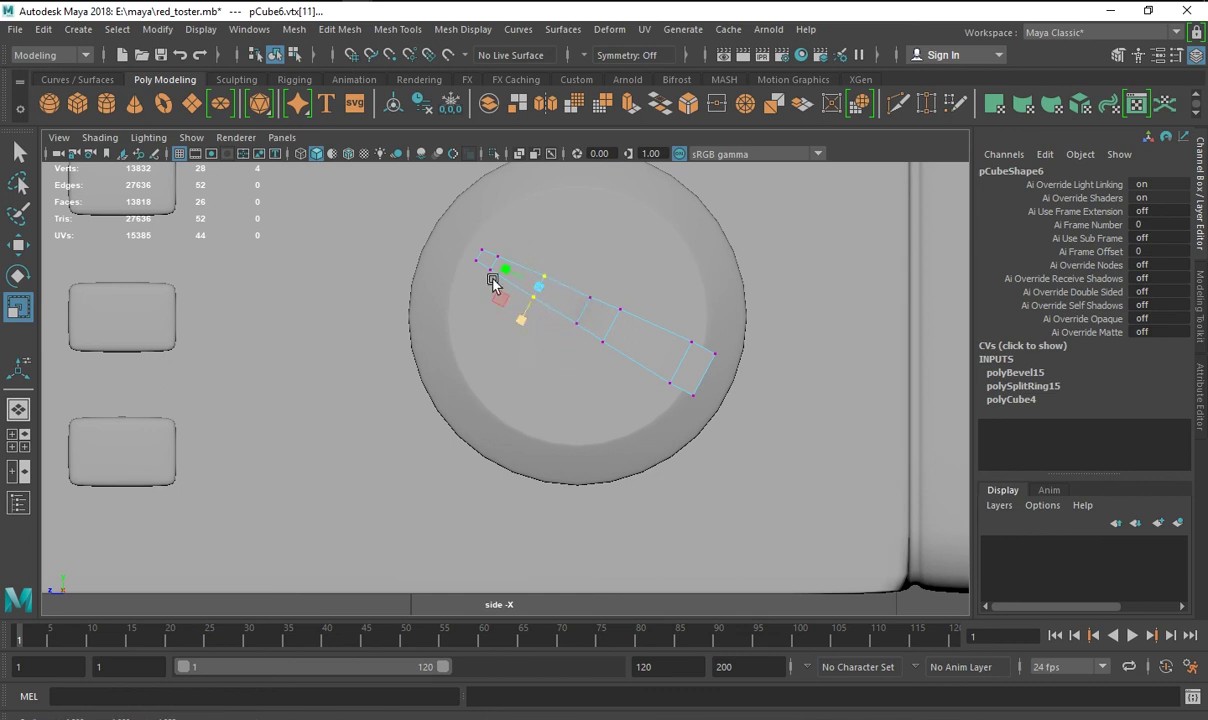
drag(501, 241, 464, 291)
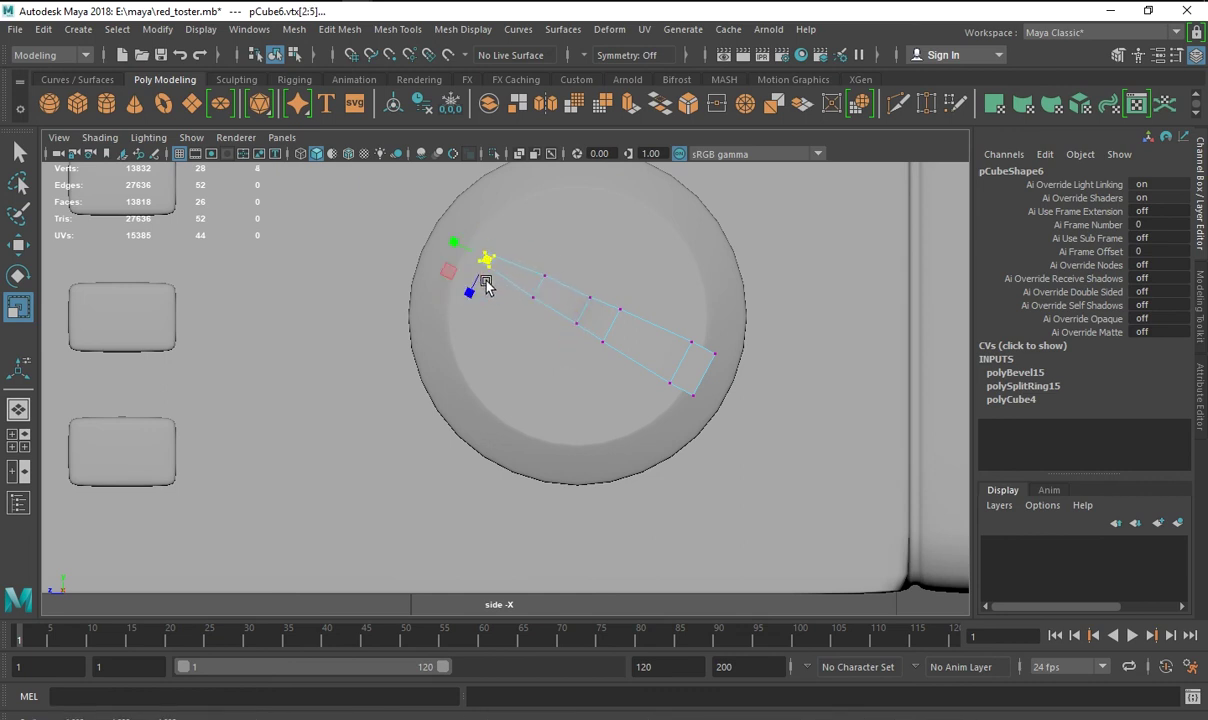
mouse_move(490, 232)
mouse_down()
mouse_move(455, 270)
mouse_move(473, 308)
mouse_up()
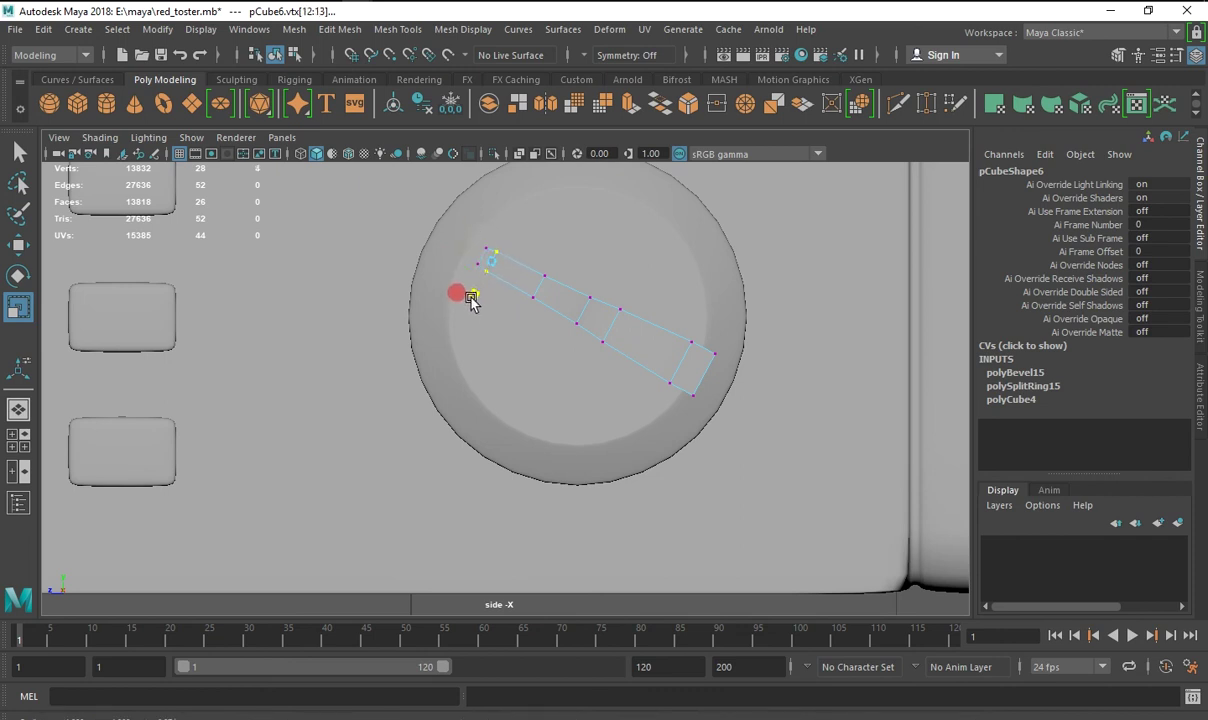
drag(440, 215, 480, 272)
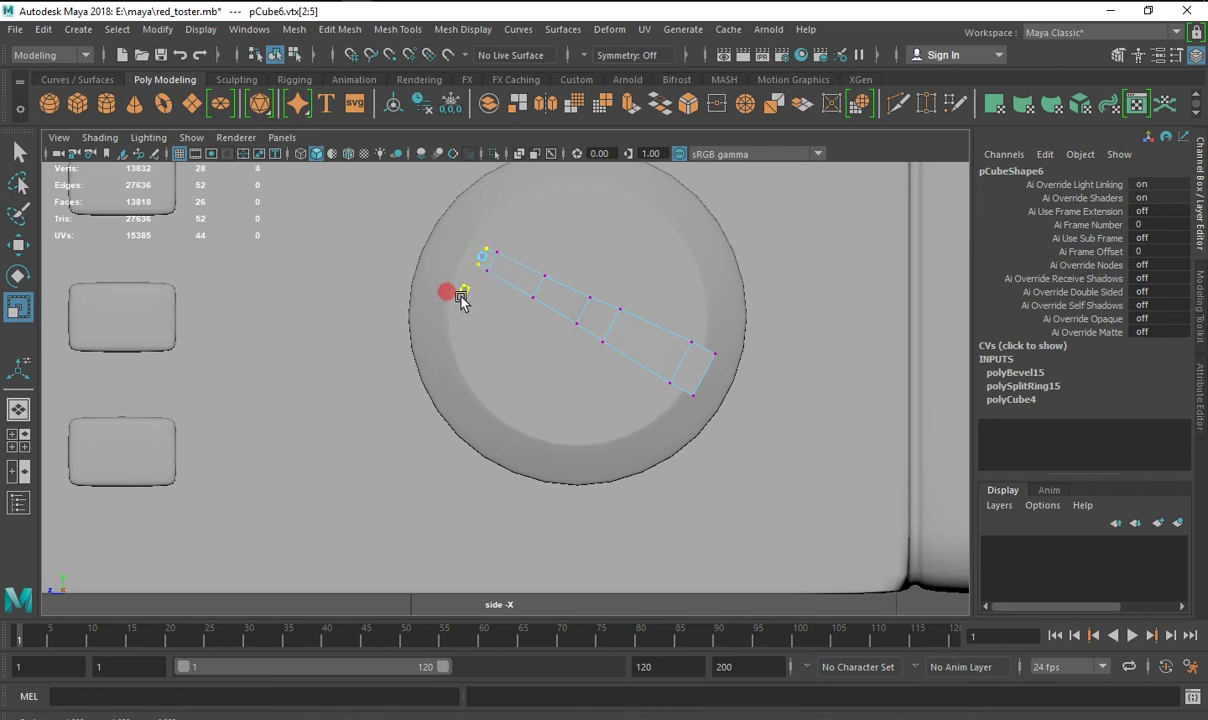
drag(740, 225, 455, 405)
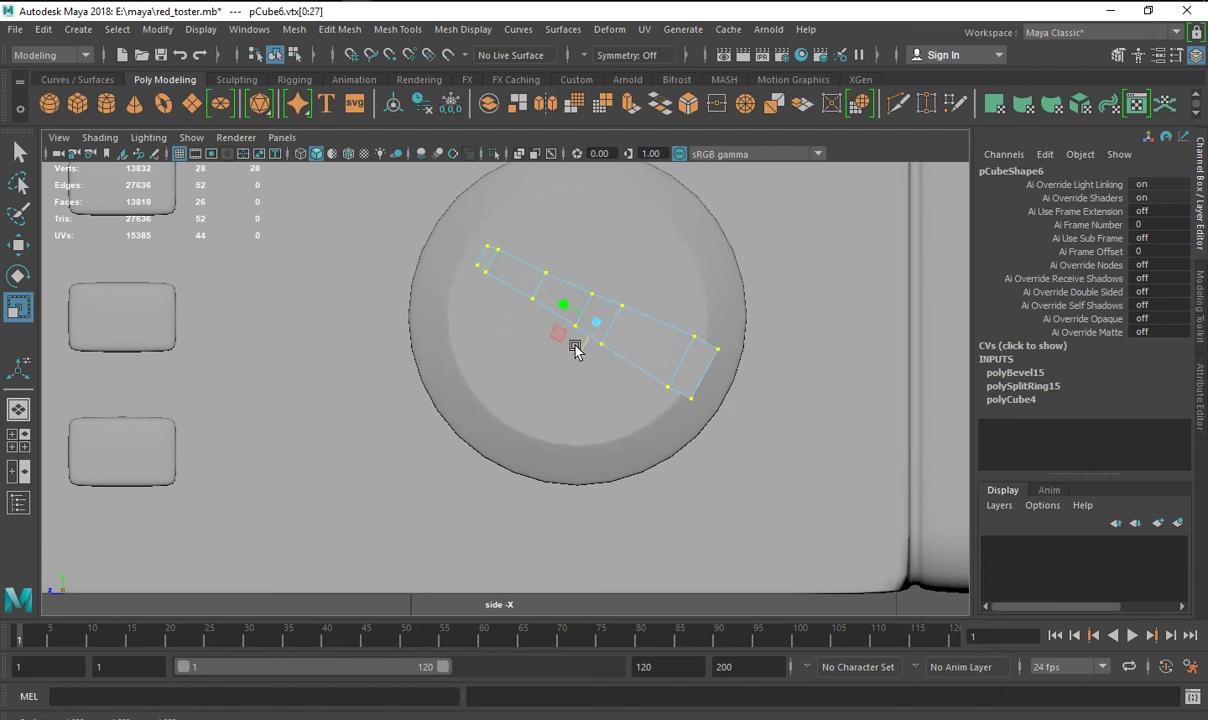
drag(505, 248, 462, 328)
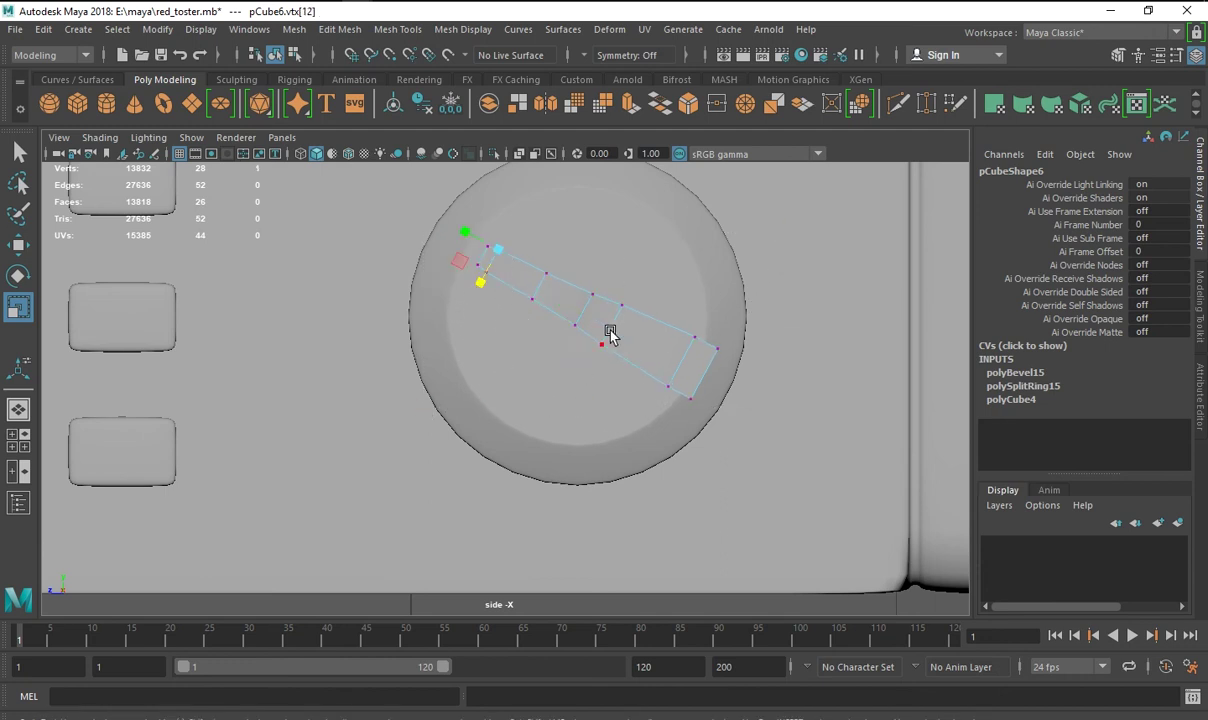
Back in object mode, preview the handle smoothed and reselect it in perspective.
right_drag(610, 335, 660, 197)
key(3)
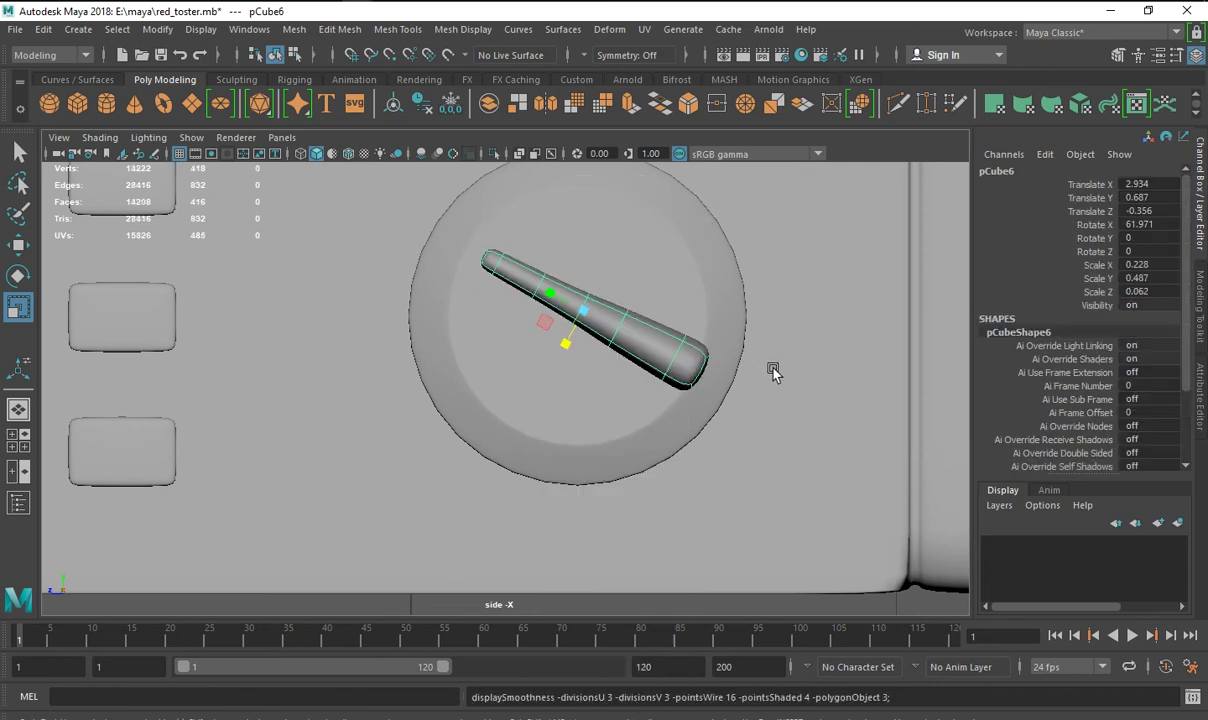
scroll(773, 372, down, 5)
click(669, 383)
mouse_move(669, 383)
alt+mouse_down()
mouse_move(671, 318)
mouse_move(670, 378)
mouse_move(514, 408)
alt+mouse_up()
click(527, 428)
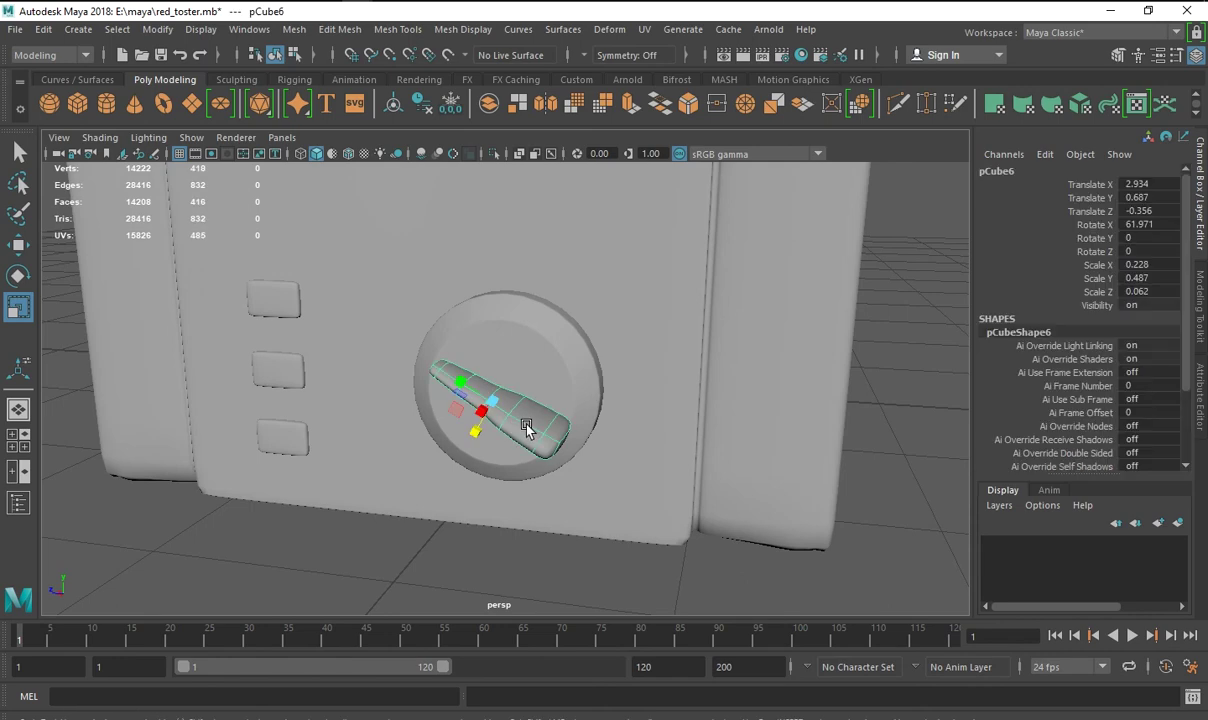
key(space)
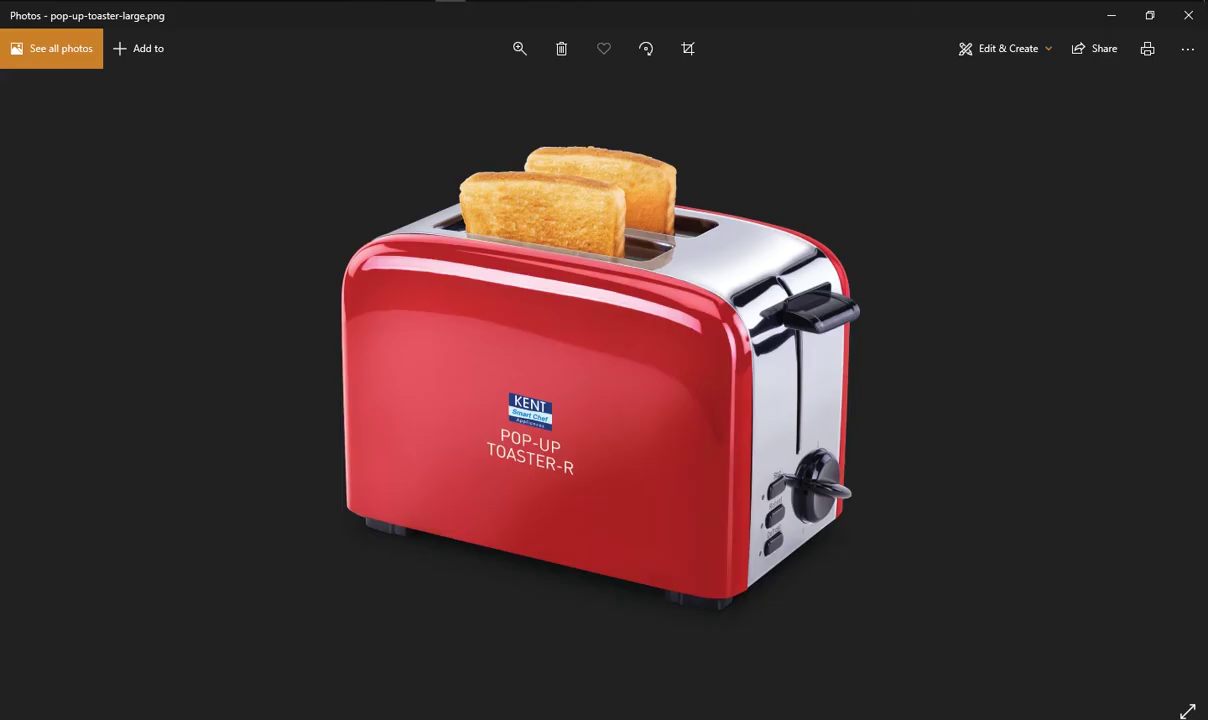
click(450, 75)
Insert a new edge ring across the handle, undoing an accidental scale.
key(space)
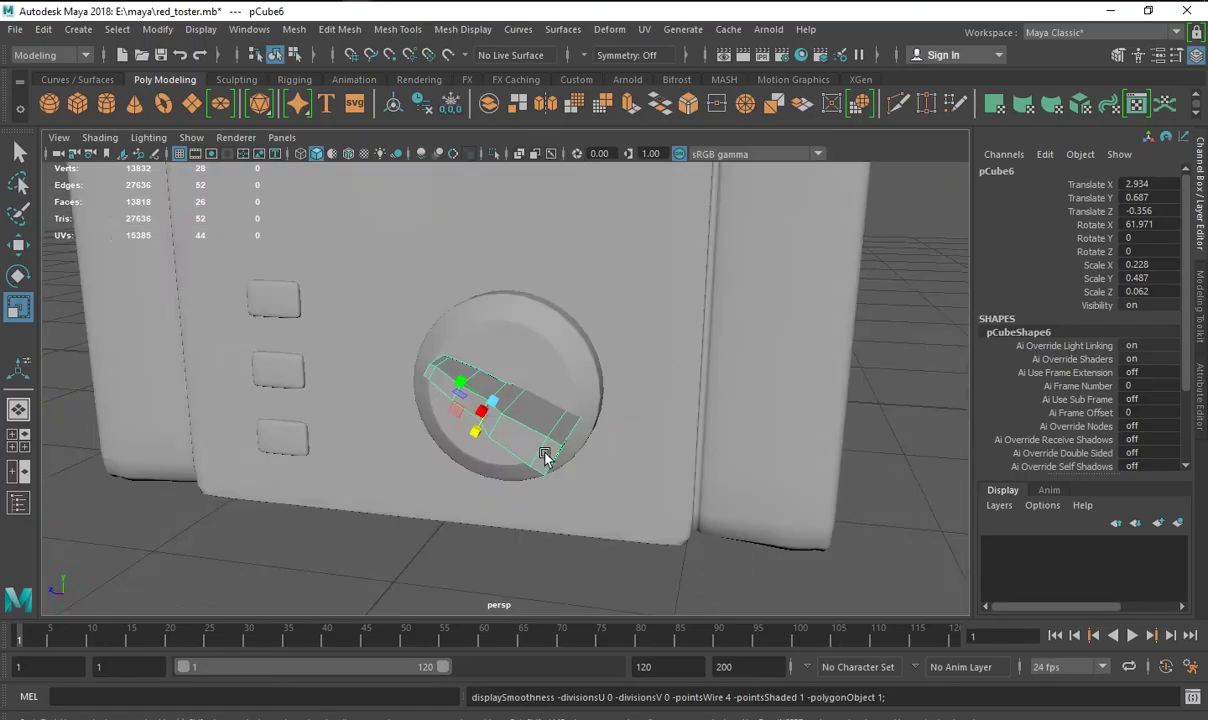
mouse_move(545, 457)
alt+mouse_down()
mouse_move(652, 453)
mouse_move(655, 469)
alt+mouse_up()
right_drag(577, 240, 530, 228)
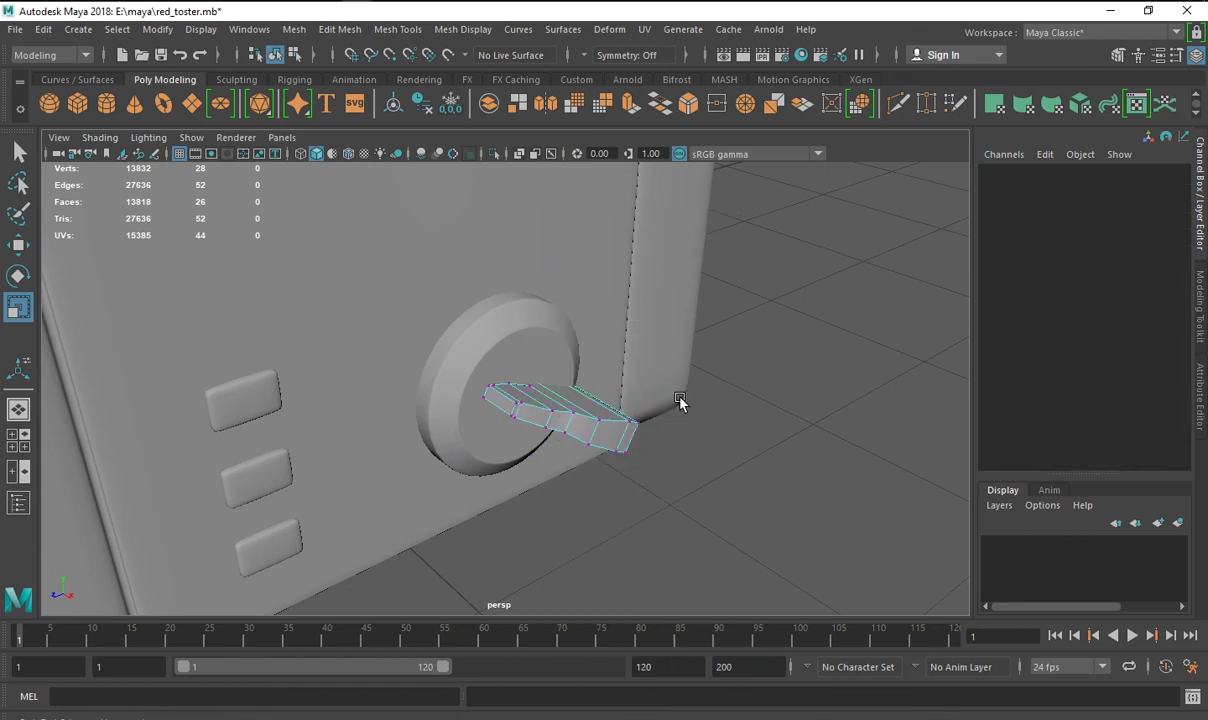
alt+drag(679, 401, 571, 424)
click(568, 437)
click(555, 410)
shift+right_drag(555, 410, 574, 458)
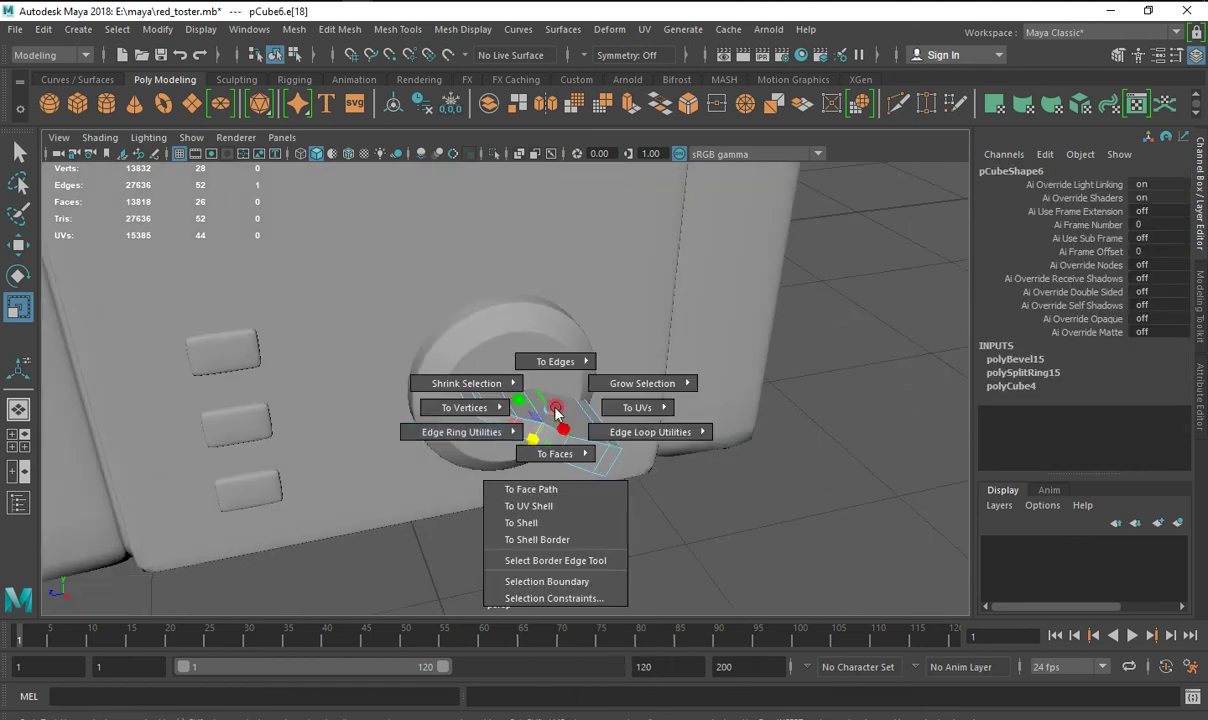
right_drag(568, 231, 567, 190)
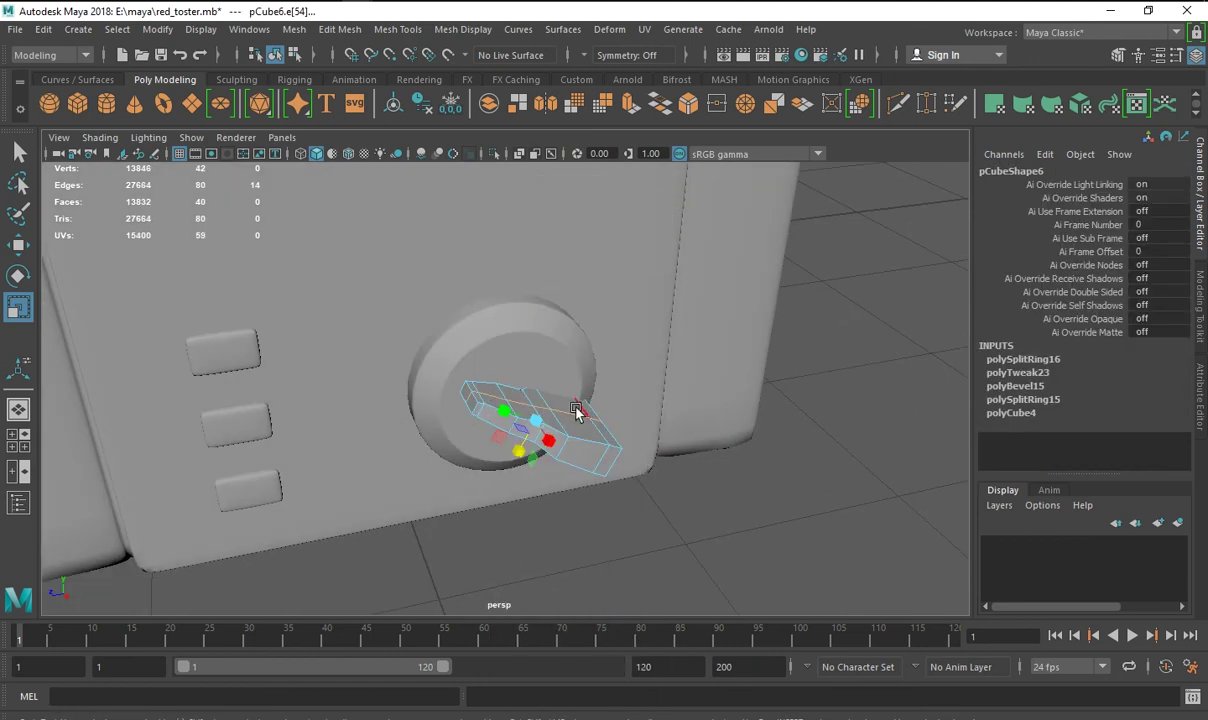
mouse_move(594, 418)
alt+mouse_down()
mouse_move(615, 364)
mouse_move(499, 437)
mouse_move(531, 437)
mouse_move(518, 418)
mouse_move(484, 410)
mouse_move(472, 431)
mouse_move(485, 450)
mouse_move(539, 440)
mouse_move(558, 455)
mouse_move(553, 230)
alt+mouse_up()
key(ctrl+z)
Select edges along the handle, then preview it smoothed in object mode.
right_drag(553, 230, 547, 335)
click(574, 386)
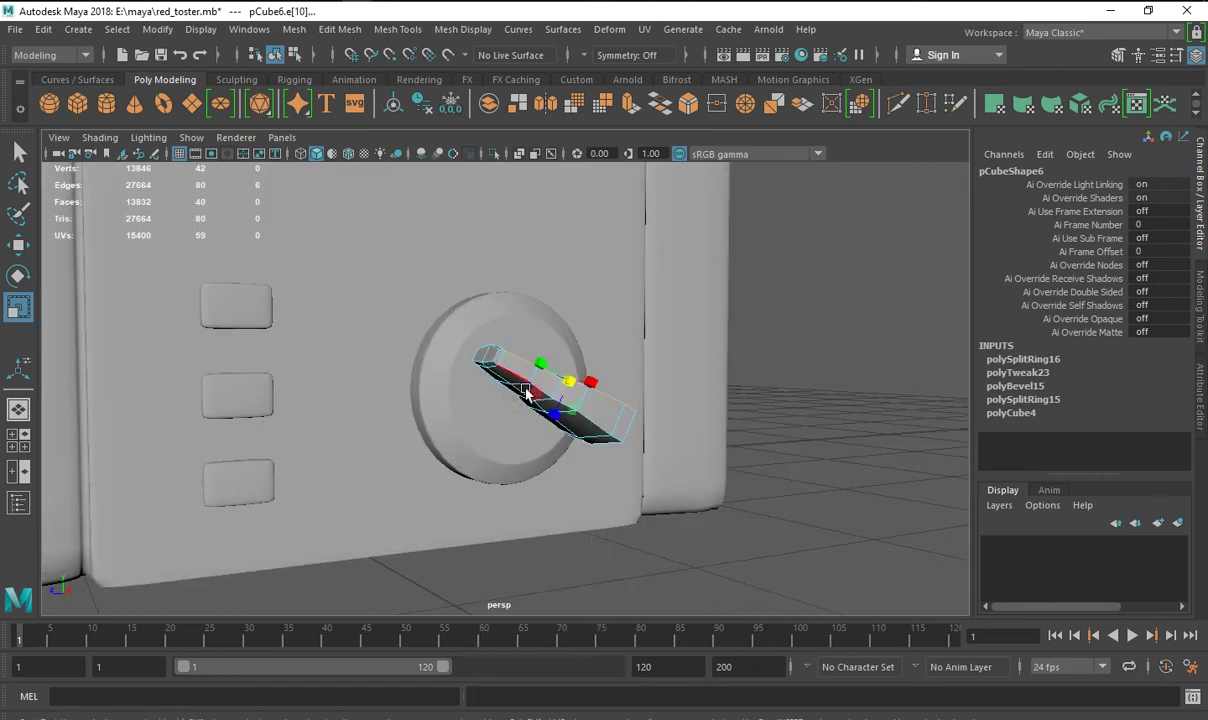
mouse_move(574, 386)
alt+mouse_down()
mouse_move(539, 390)
mouse_move(639, 472)
alt+mouse_up()
shift+click(539, 426)
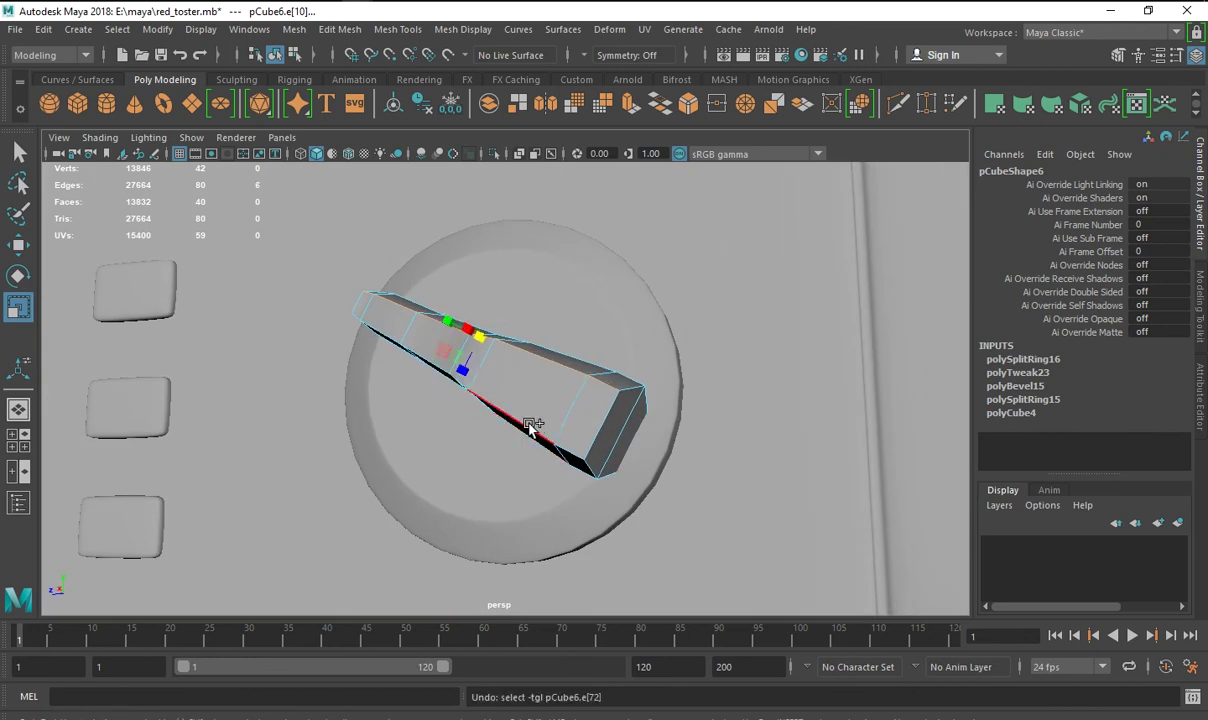
scroll(531, 423, down, 2)
mouse_move(551, 430)
alt+mouse_down()
mouse_move(561, 445)
mouse_move(568, 418)
mouse_move(603, 399)
mouse_move(513, 357)
mouse_move(504, 386)
mouse_move(566, 389)
alt+mouse_up()
ctrl+click(458, 377)
shift+click(568, 418)
shift+click(428, 392)
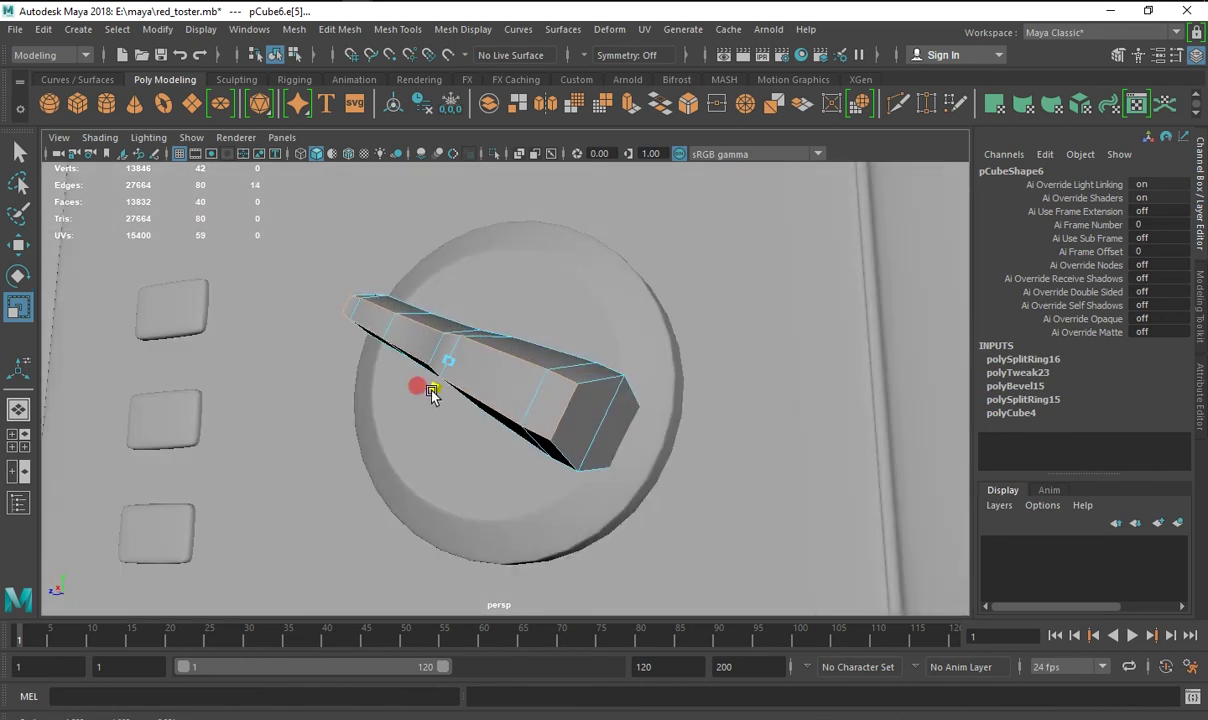
mouse_move(431, 392)
alt+mouse_down()
mouse_move(566, 402)
mouse_move(569, 450)
alt+mouse_up()
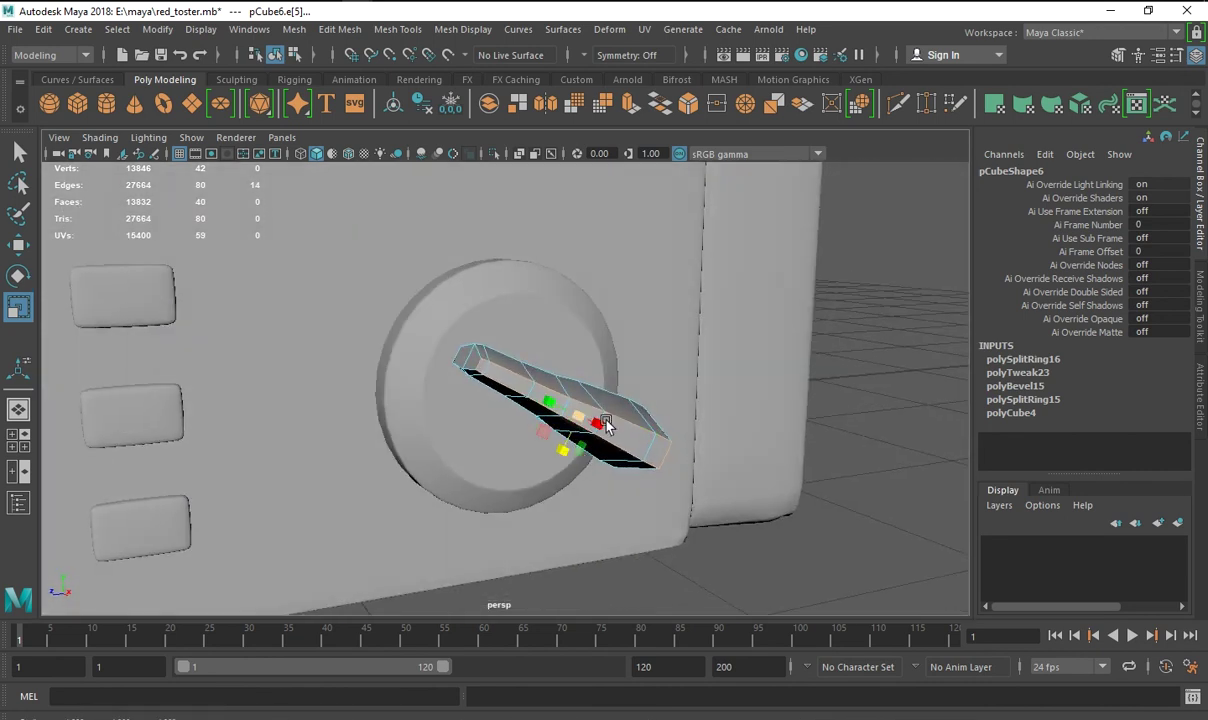
right_drag(605, 423, 704, 264)
key(3)
Select an unwanted edge loop around the handle and delete it.
click(855, 386)
mouse_move(663, 464)
alt+mouse_down()
mouse_move(673, 430)
mouse_move(604, 493)
mouse_move(464, 485)
mouse_move(540, 426)
alt+mouse_up()
click(450, 470)
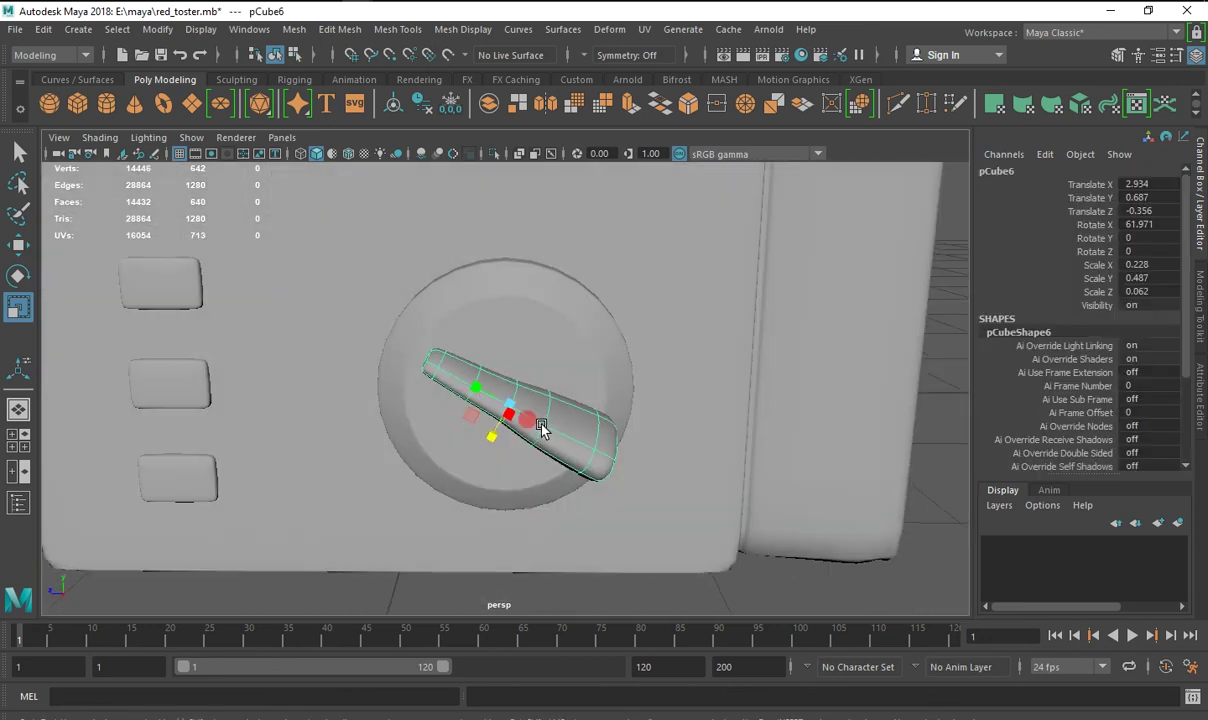
right_drag(540, 426, 540, 360)
double_click(510, 403)
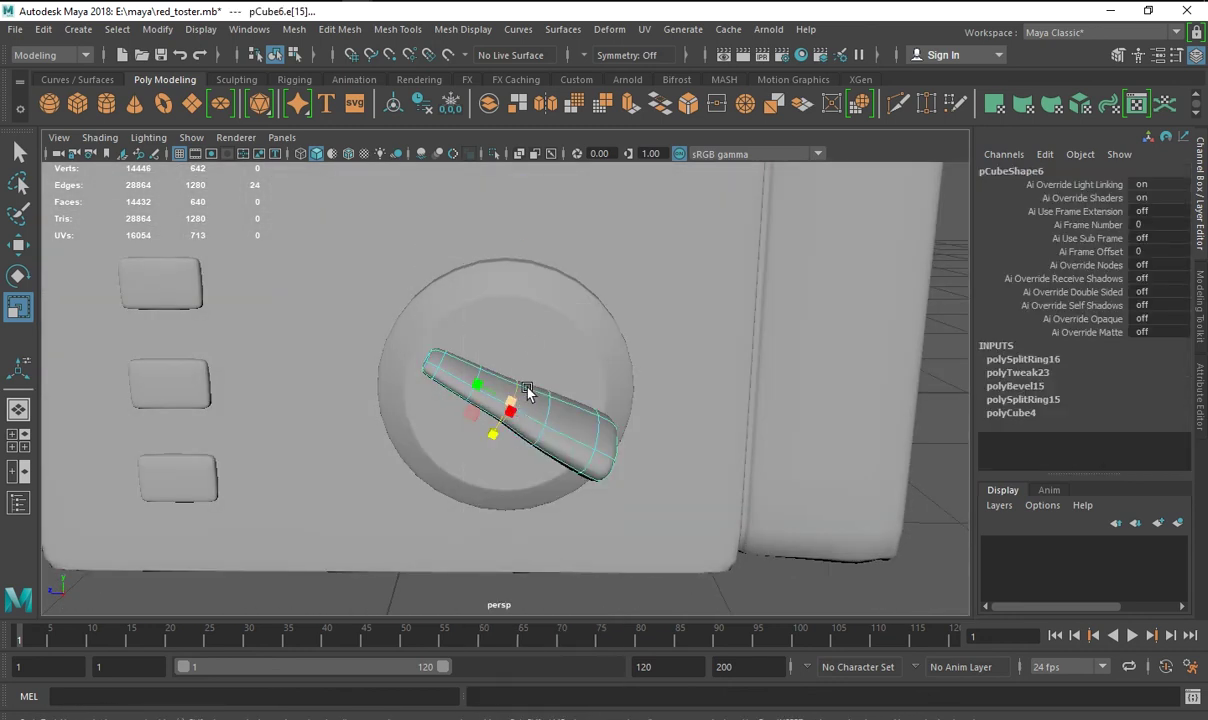
key(Delete)
mouse_move(553, 480)
alt+mouse_down()
mouse_move(566, 445)
mouse_move(466, 368)
alt+mouse_up()
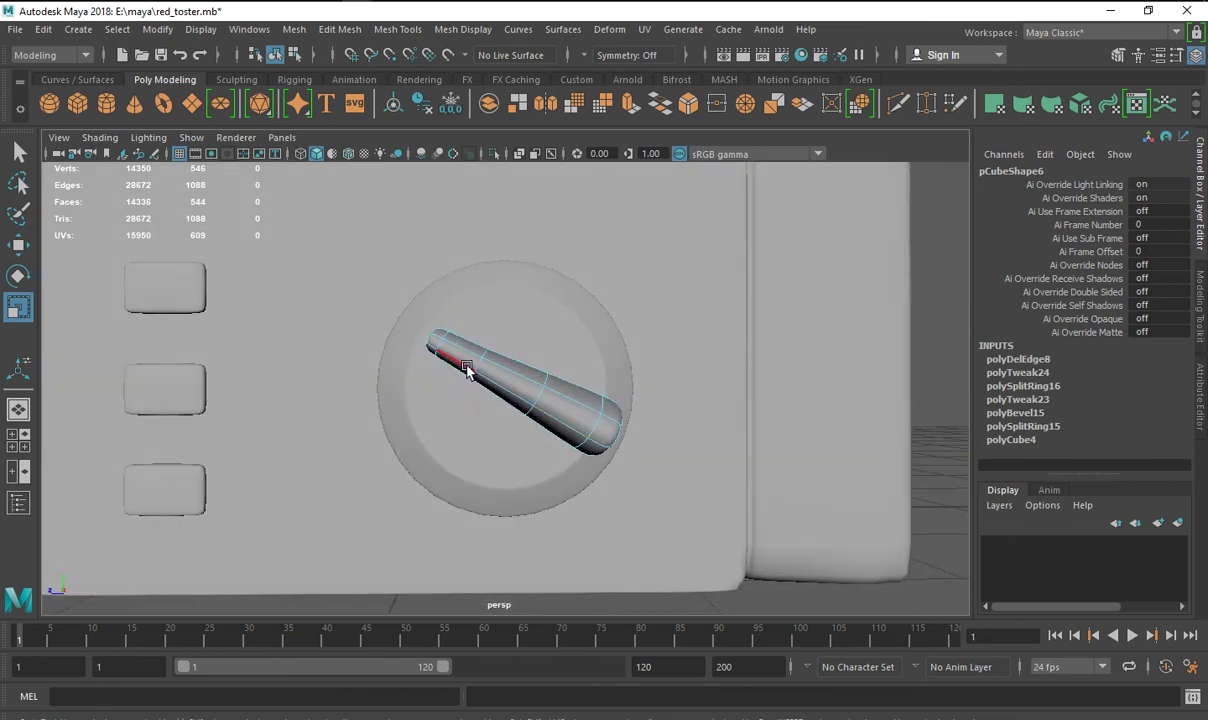
Delete another edge loop and slide the handle sideways along X.
key(Delete)
key(e)
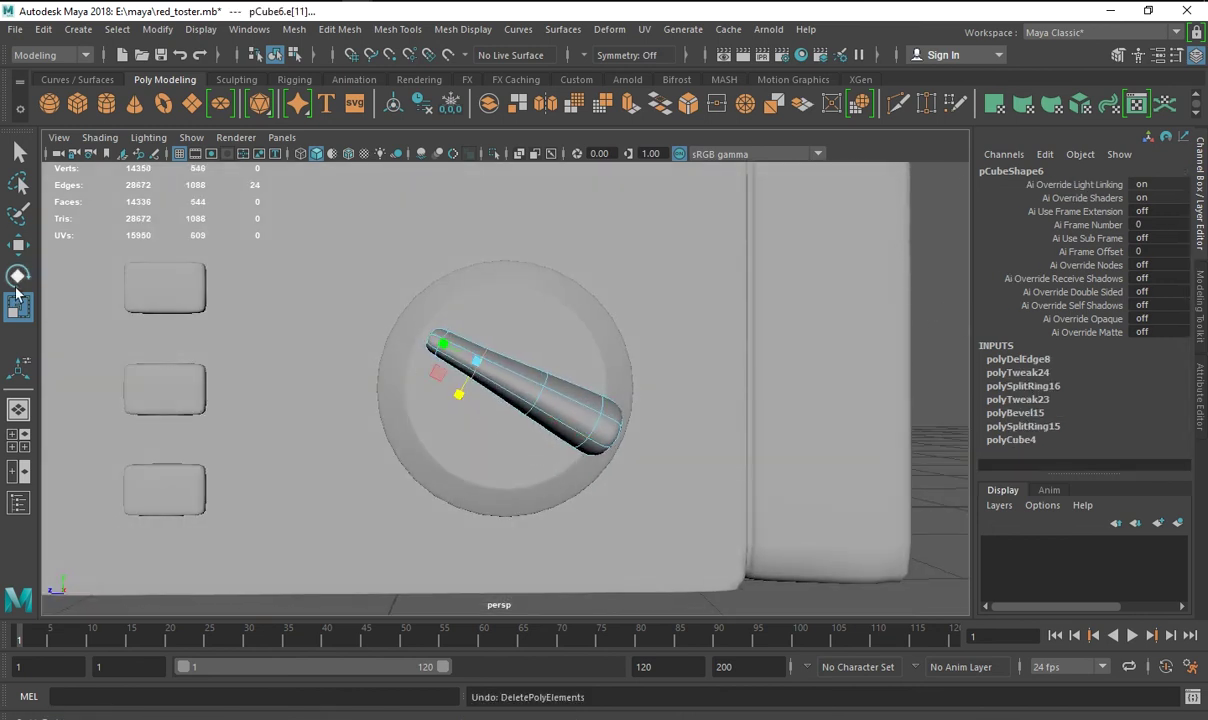
key(w)
mouse_move(459, 397)
alt+mouse_down()
mouse_move(216, 351)
mouse_move(818, 432)
mouse_move(643, 453)
mouse_move(695, 493)
mouse_move(957, 427)
alt+mouse_up()
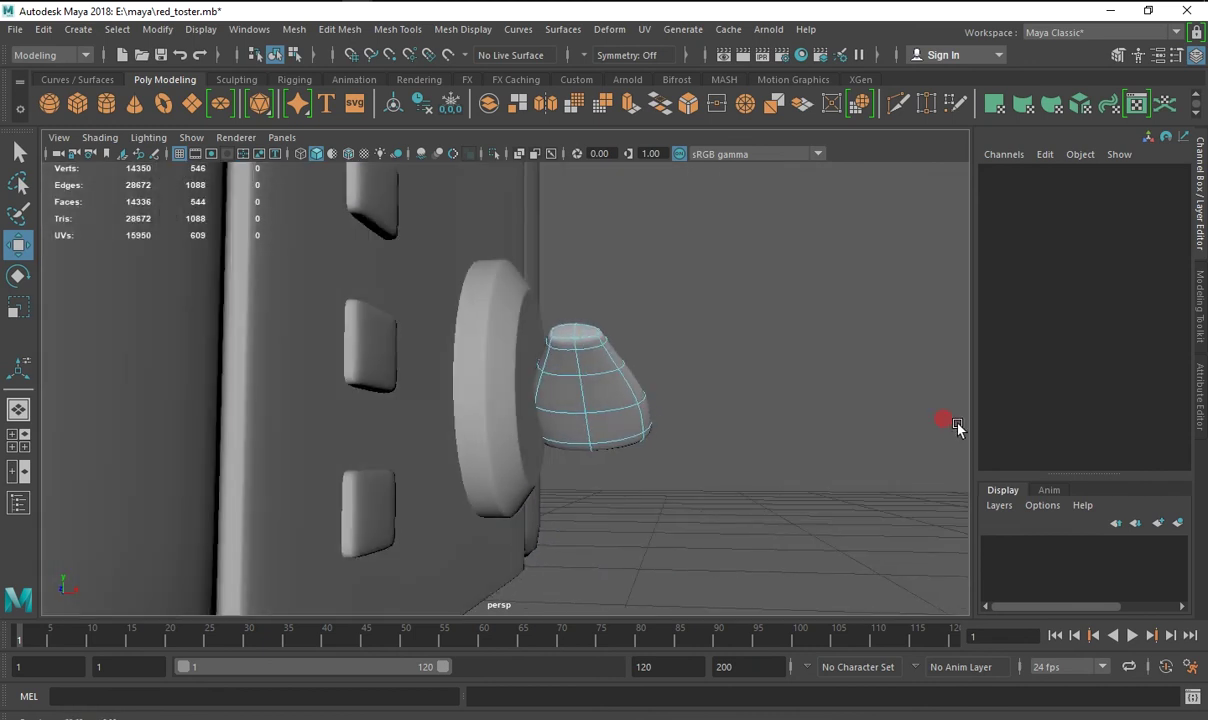
click(607, 380)
middle_drag(566, 396, 680, 407)
With smooth preview off, scale the handle's back-side vertices flat.
right_drag(647, 427, 515, 261)
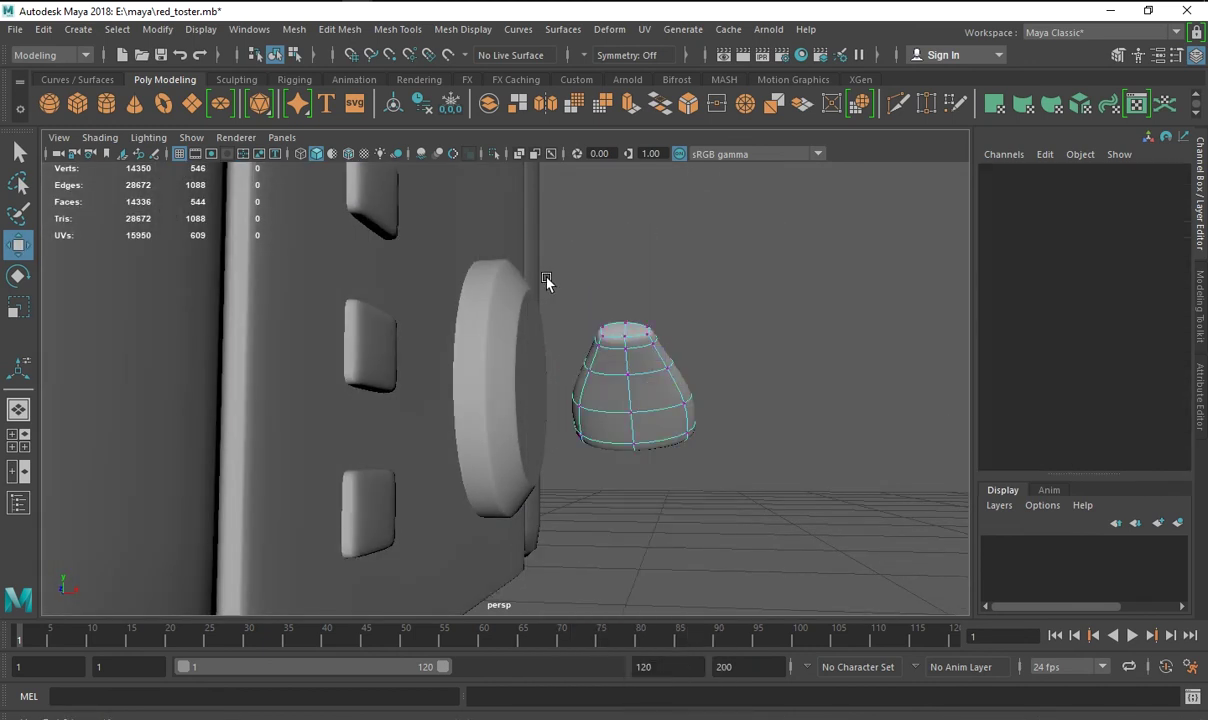
key(space)
key(space)
key(1)
drag(590, 288, 566, 522)
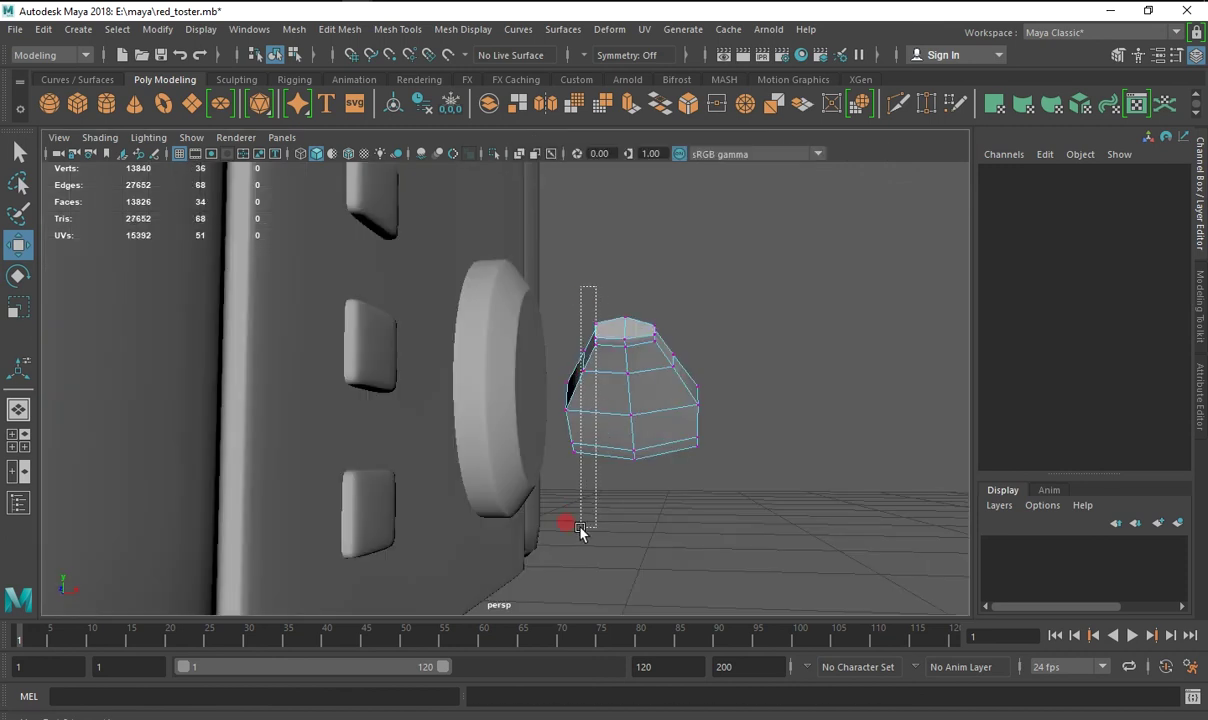
key(r)
drag(622, 393, 585, 393)
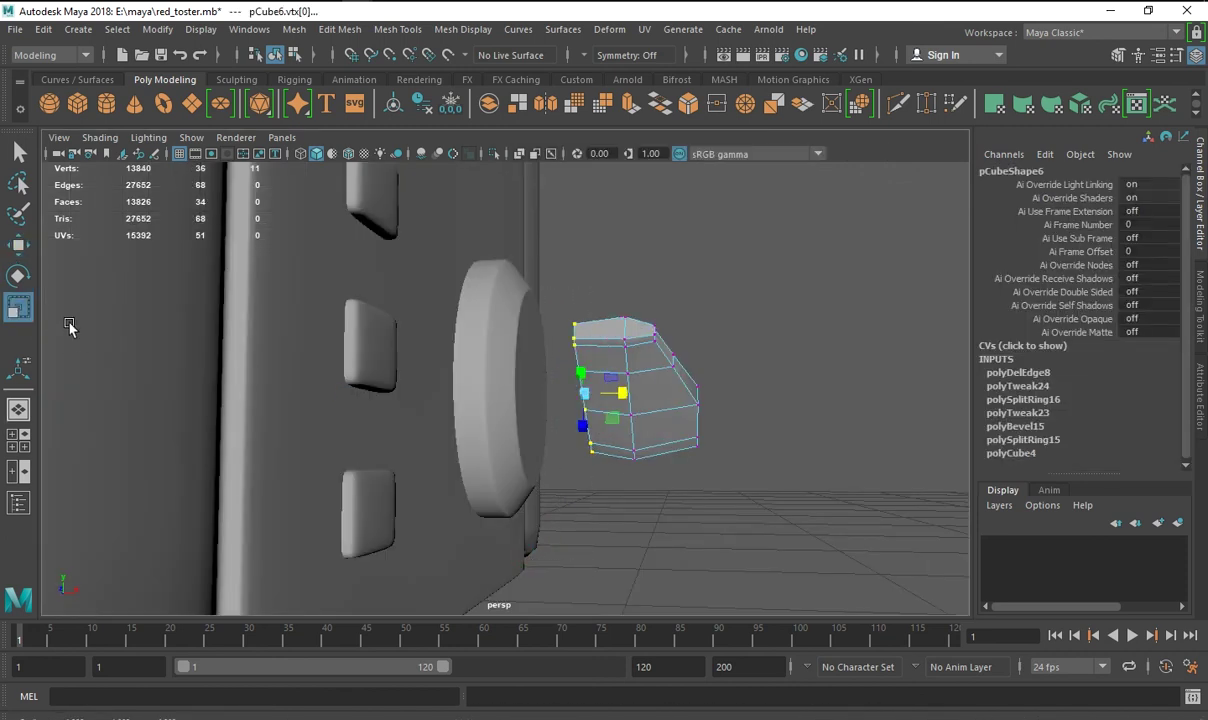
Push the handle against the dial face to Translate X 2.853.
click(18, 243)
right_drag(625, 388, 755, 229)
drag(670, 384, 598, 384)
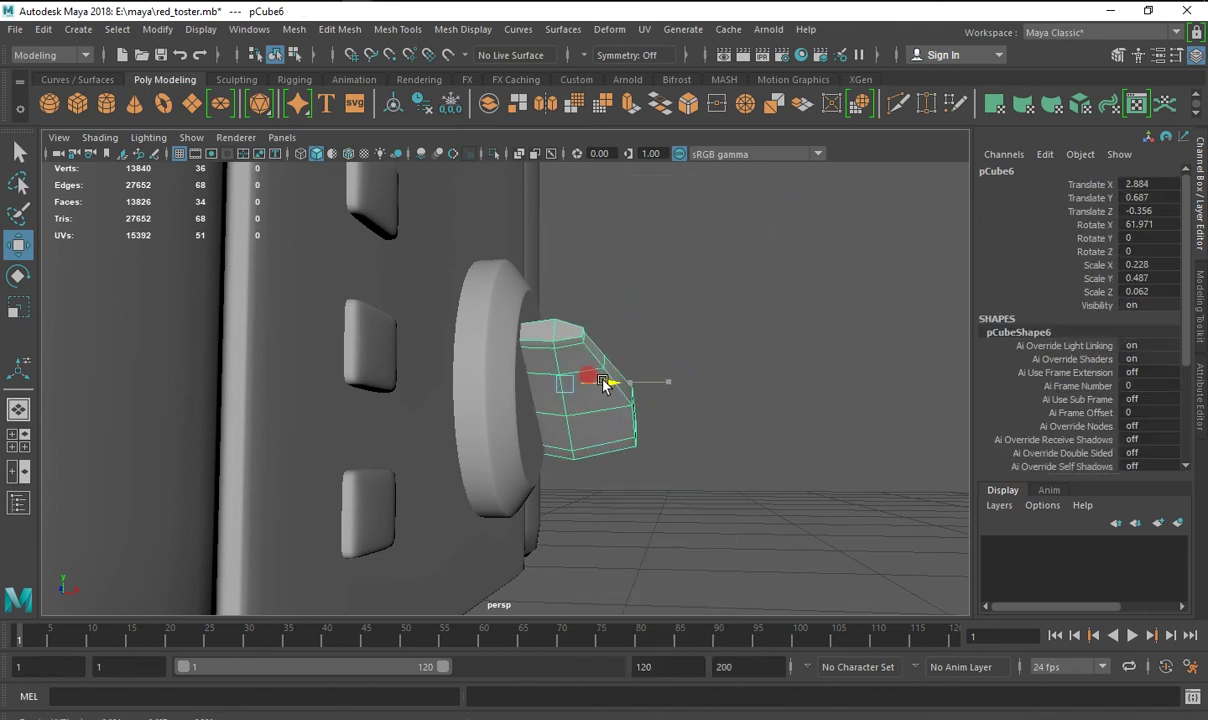
key(f)
key(space)
key(space)
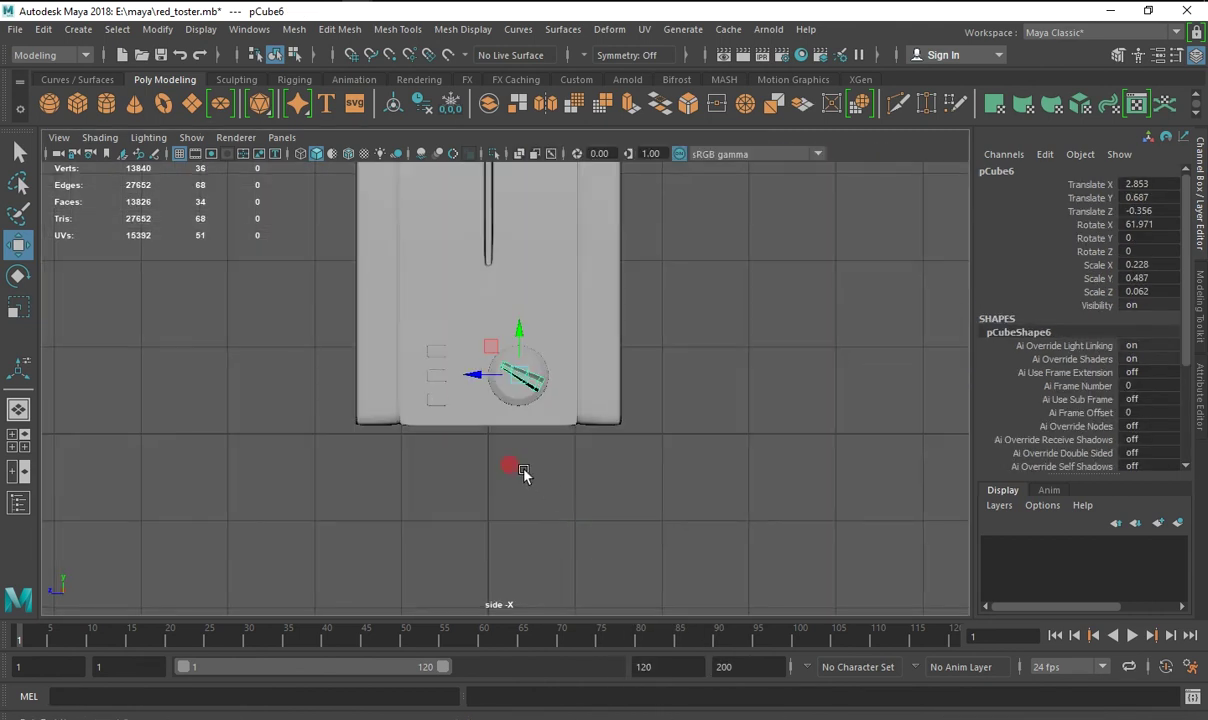
key(f)
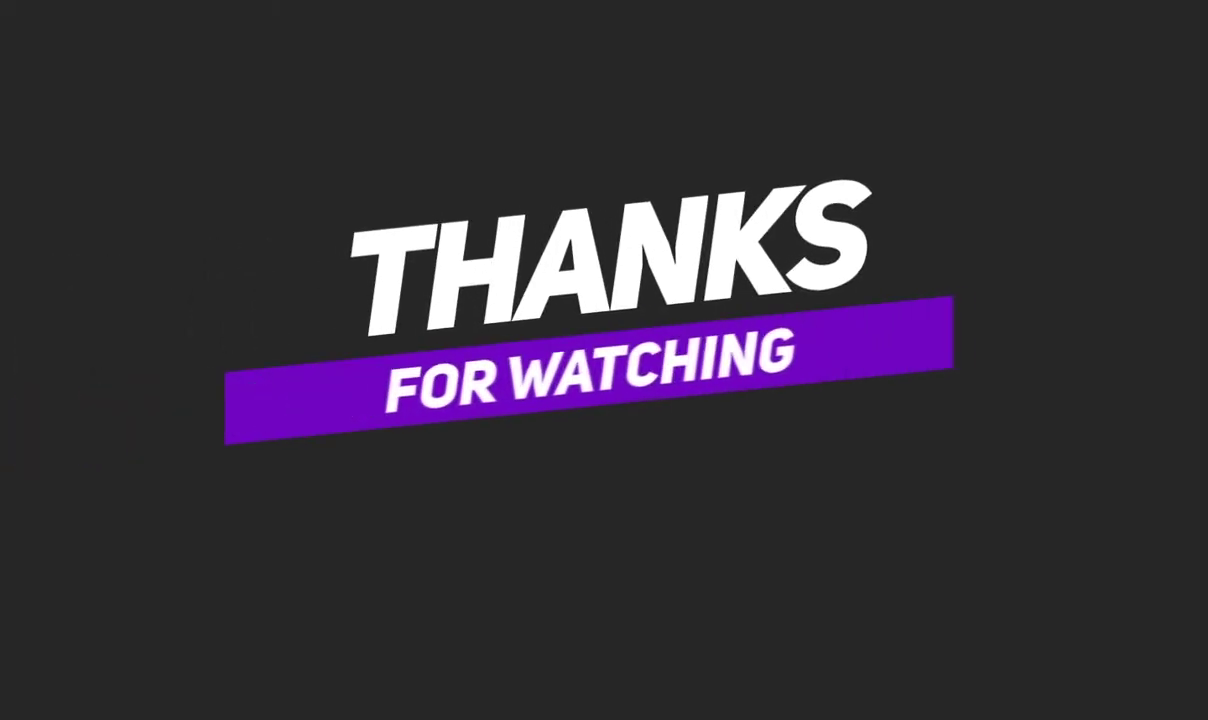